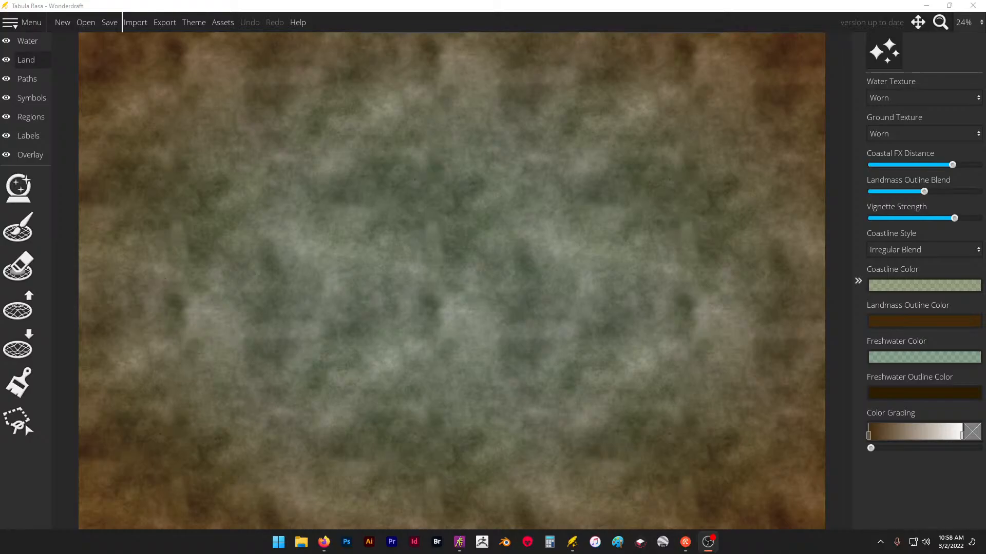
- Switch to ArtRage and make Layer 8 and the black Layer 7 visible in the map painting
{"action": "mouse_move", "coordinate": [677, 552]}
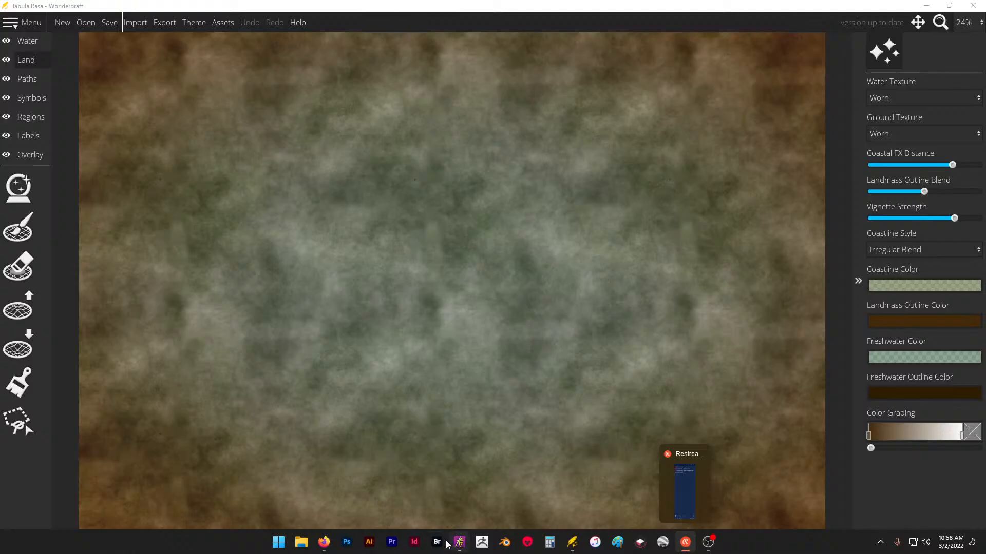
{"action": "left_click", "coordinate": [462, 543]}
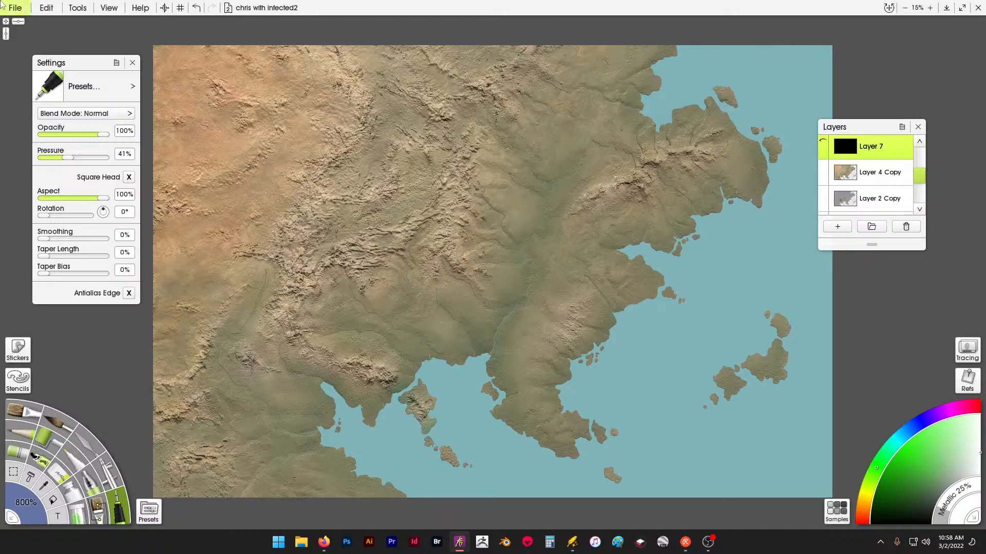
{"action": "mouse_move", "coordinate": [904, 188]}
{"action": "scroll", "coordinate": [904, 188], "scroll_direction": "up", "scroll_amount": 1}
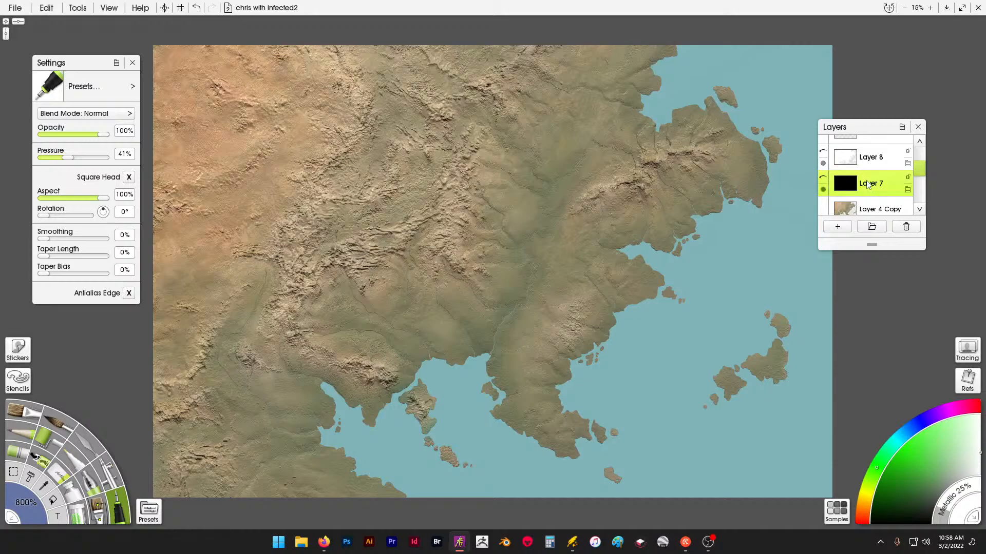
{"action": "scroll", "coordinate": [868, 185], "scroll_direction": "down", "scroll_amount": 1}
{"action": "scroll", "coordinate": [853, 183], "scroll_direction": "up", "scroll_amount": 1}
{"action": "scroll", "coordinate": [872, 182], "scroll_direction": "down", "scroll_amount": 1}
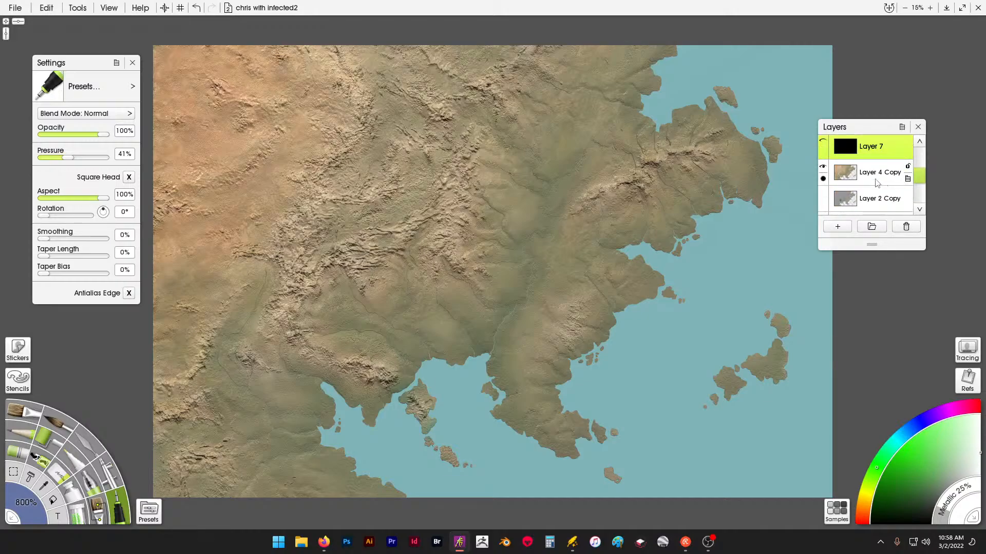
{"action": "scroll", "coordinate": [854, 175], "scroll_direction": "up", "scroll_amount": 2}
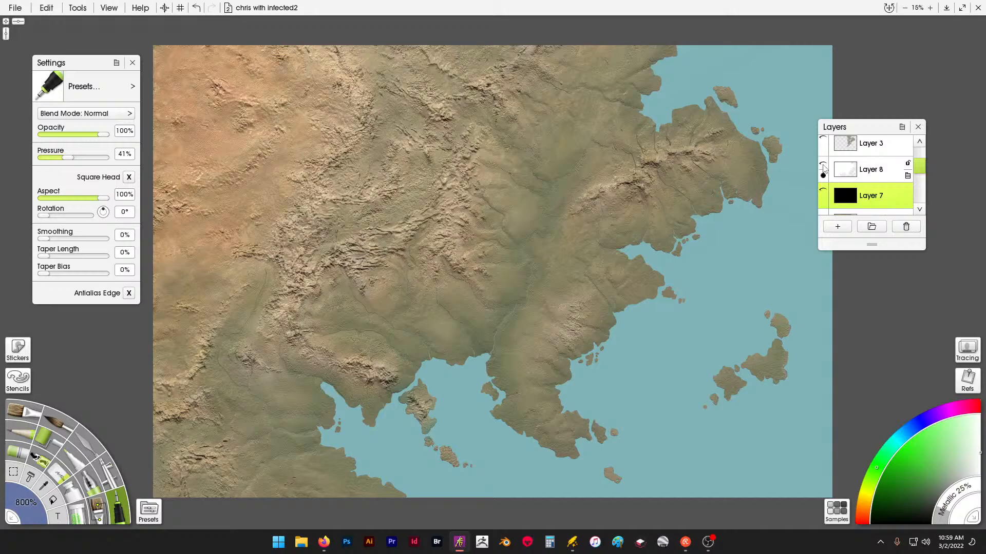
{"action": "left_click", "coordinate": [824, 195]}
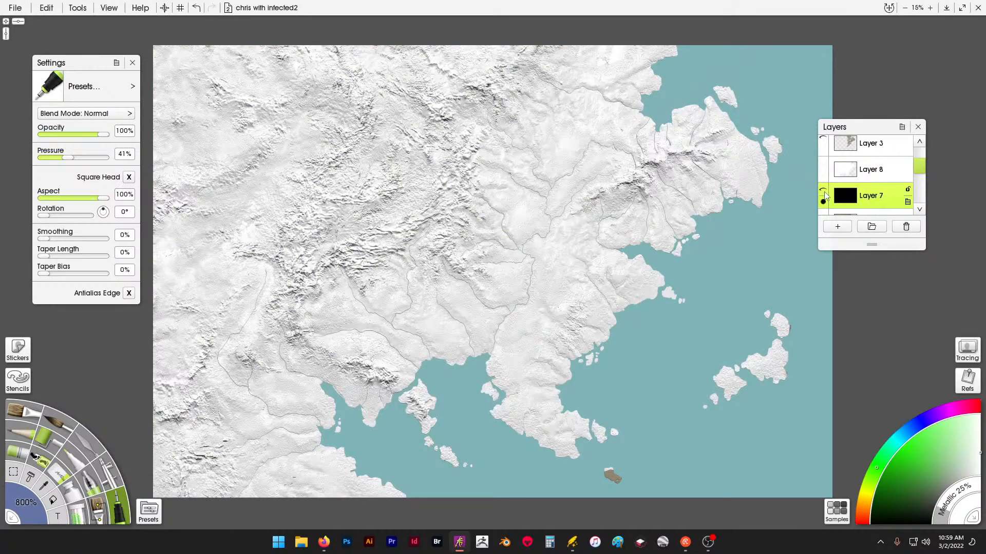
{"action": "left_click", "coordinate": [866, 195]}
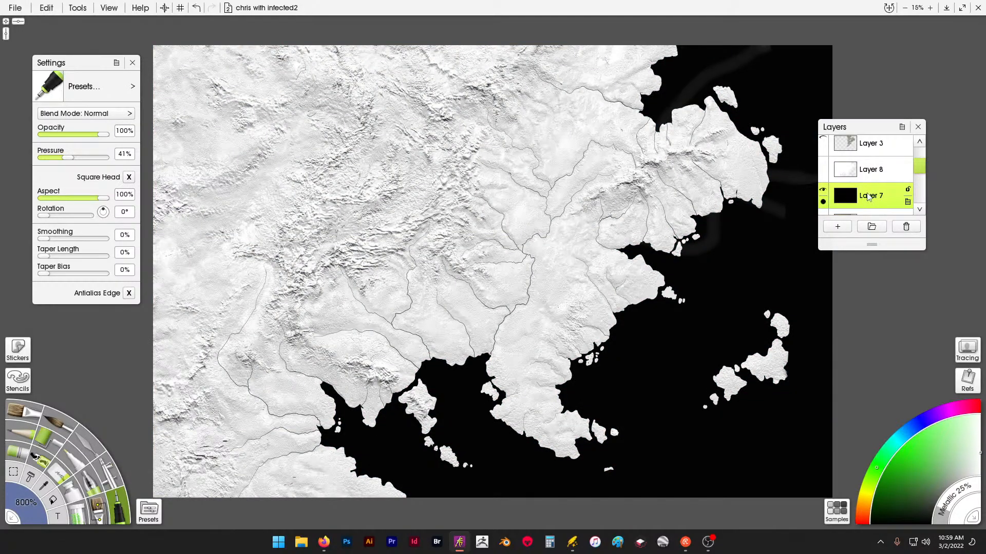
- Hide Layer 4 Copy and Layer 2 Copy to leave the white landmass on the black sea
{"action": "scroll", "coordinate": [867, 197], "scroll_direction": "down", "scroll_amount": 2}
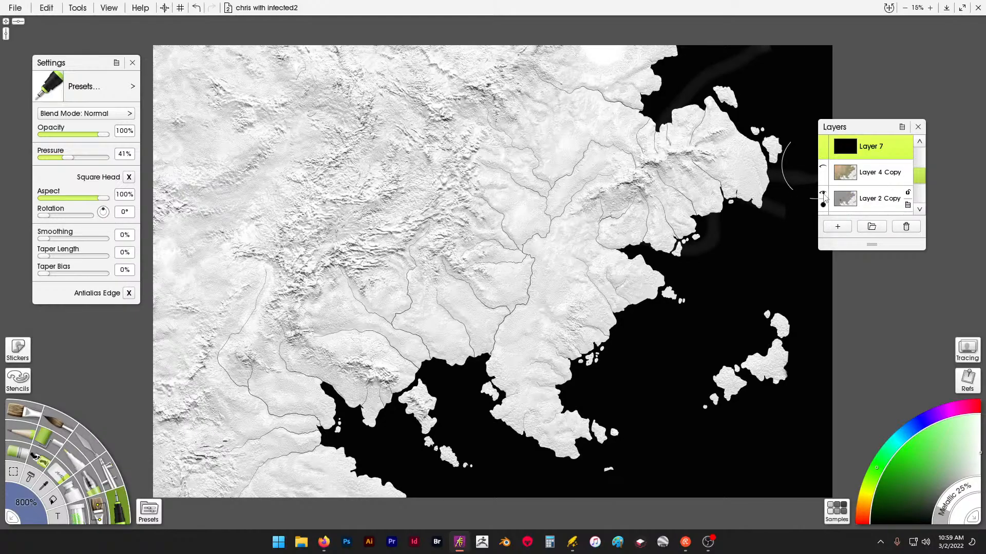
{"action": "left_click", "coordinate": [822, 193]}
{"action": "scroll", "coordinate": [867, 200], "scroll_direction": "down", "scroll_amount": 2}
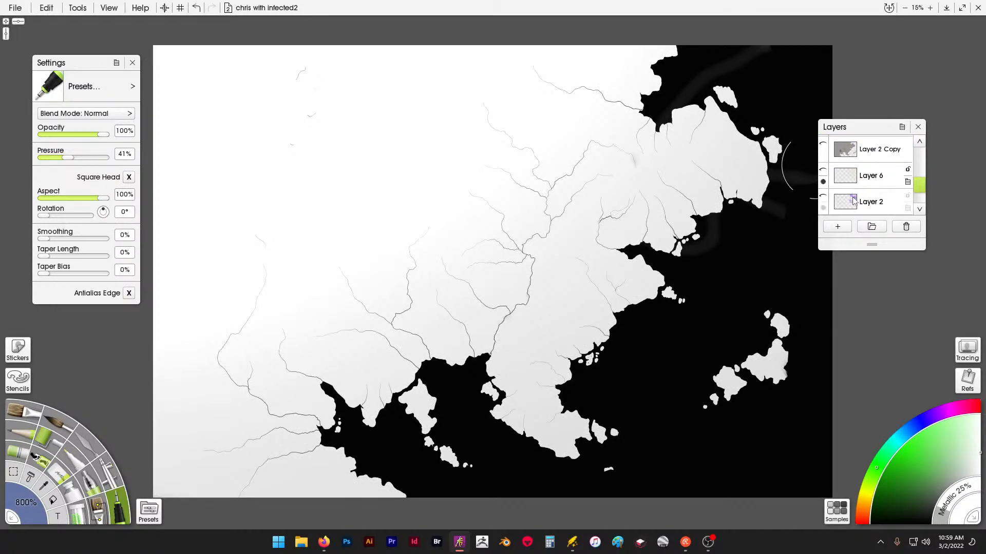
- Export the black-and-white map to the Pictures folder as a JPEG image named im
{"action": "left_click", "coordinate": [23, 9]}
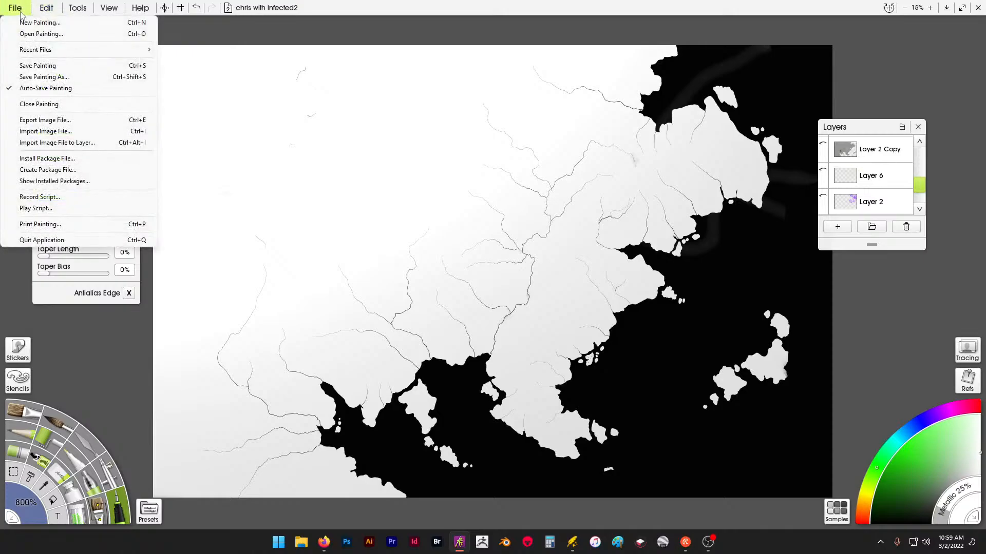
{"action": "left_click", "coordinate": [65, 121]}
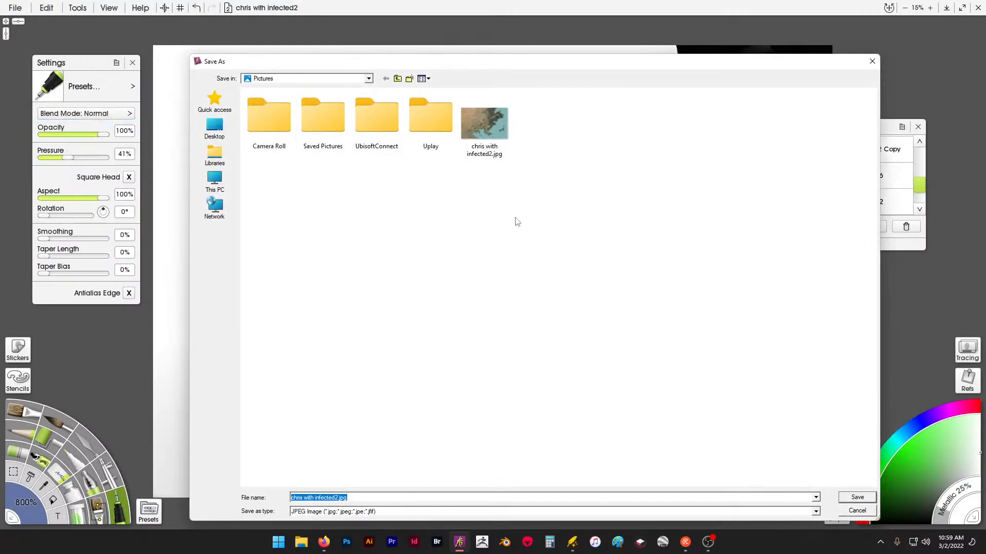
{"action": "left_click", "coordinate": [366, 501]}
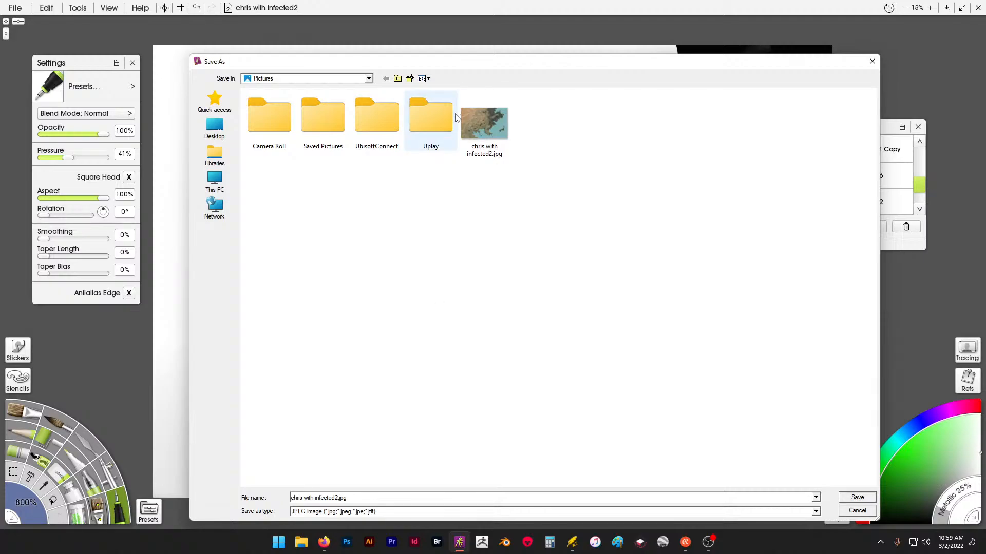
{"action": "left_click_drag", "start_coordinate": [361, 499], "coordinate": [252, 483]}
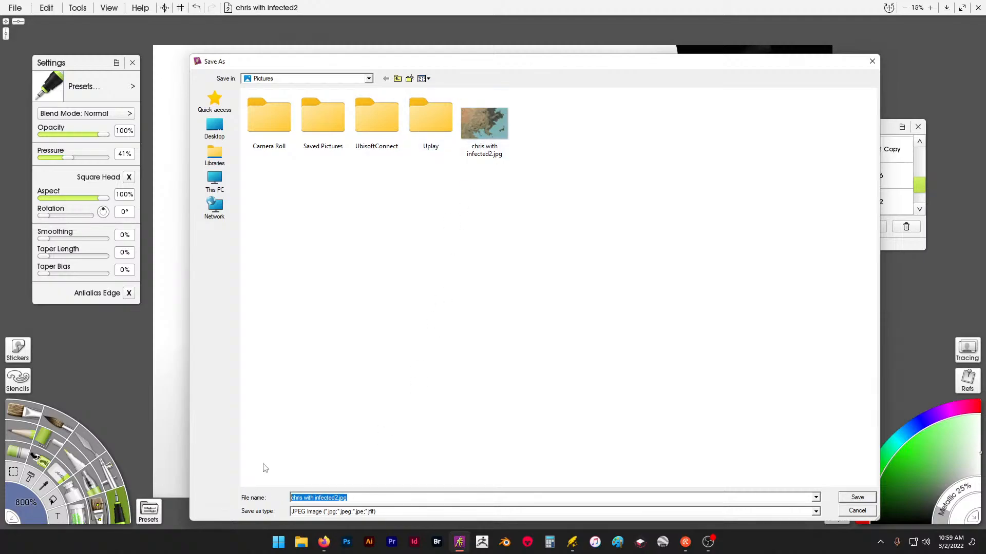
{"action": "type", "text": "import me"}
{"action": "key", "text": "Return"}
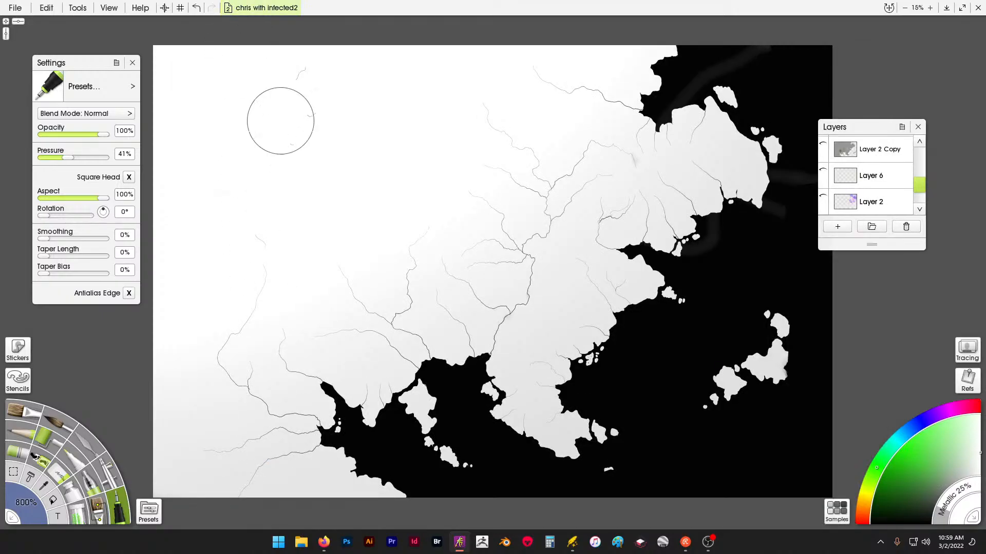
{"action": "right_click", "coordinate": [572, 543]}
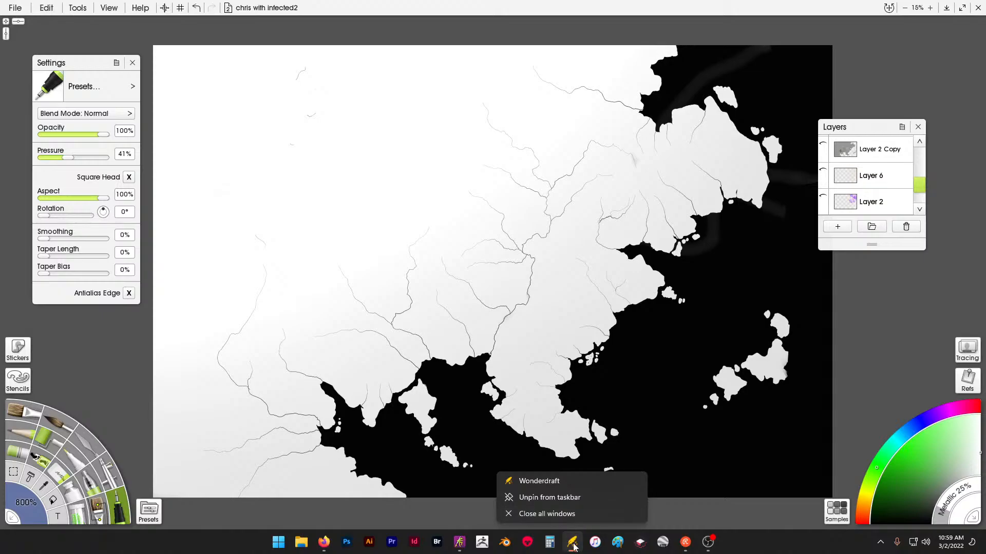
{"action": "left_click", "coordinate": [574, 542]}
{"action": "mouse_move", "coordinate": [575, 548]}
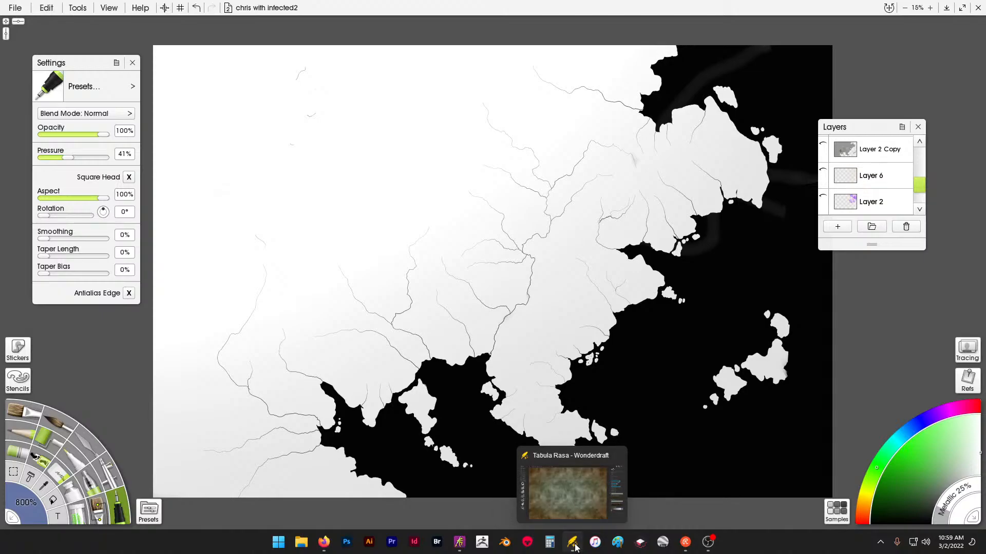
{"action": "right_click", "coordinate": [572, 542]}
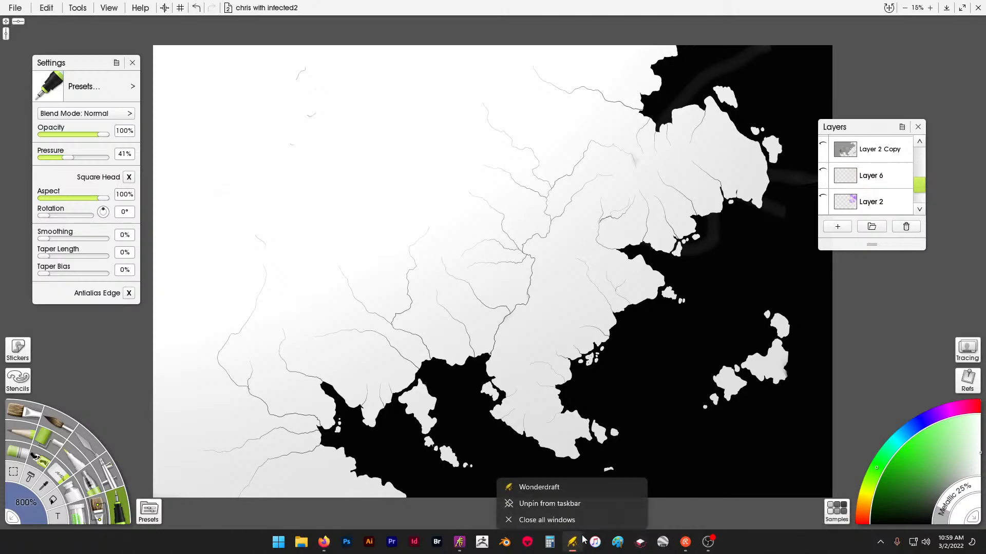
{"action": "left_click", "coordinate": [574, 515]}
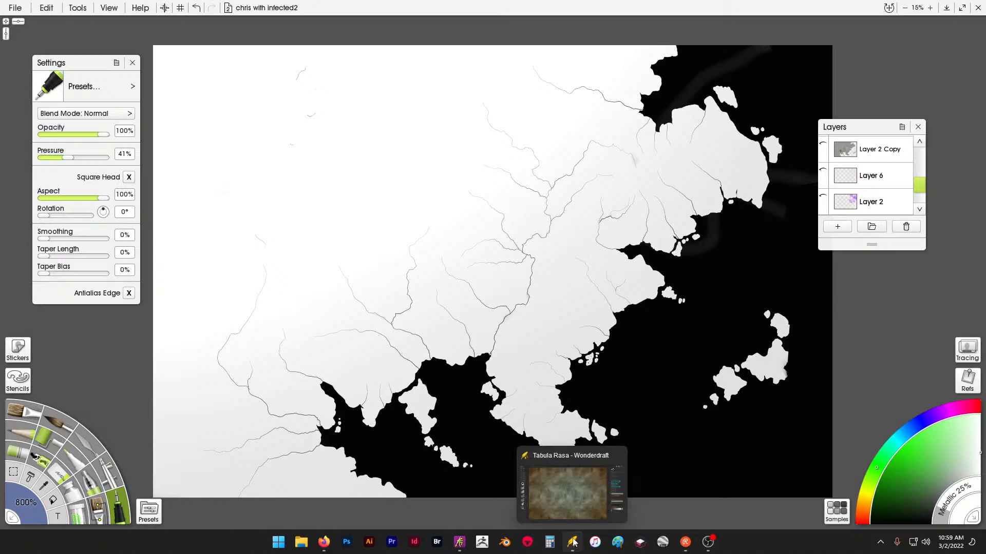
{"action": "mouse_move", "coordinate": [618, 460]}
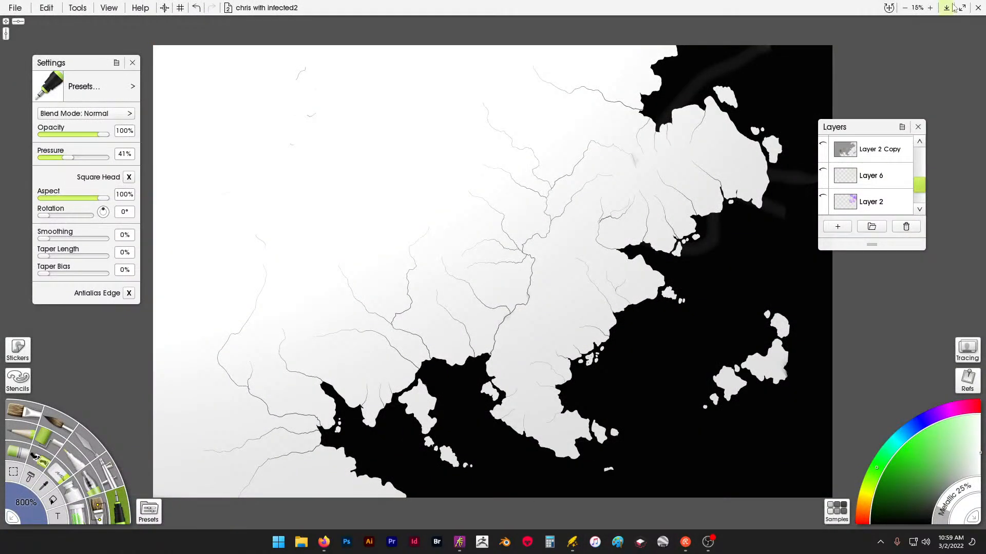
- Close ArtRage without saving the painting and quit Wonderdraft, discarding its unsaved changes
{"action": "left_click", "coordinate": [978, 8]}
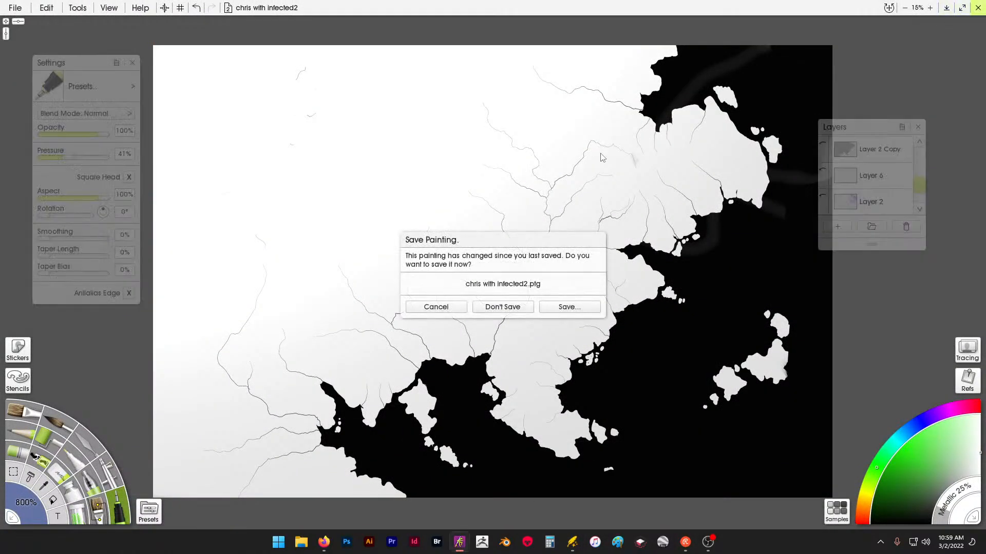
{"action": "left_click", "coordinate": [502, 307]}
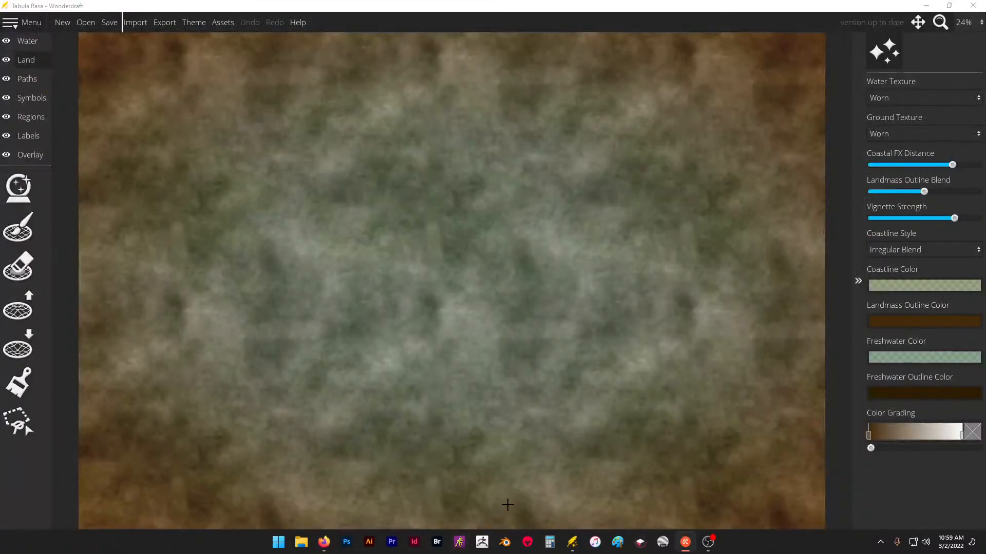
{"action": "left_click", "coordinate": [973, 5]}
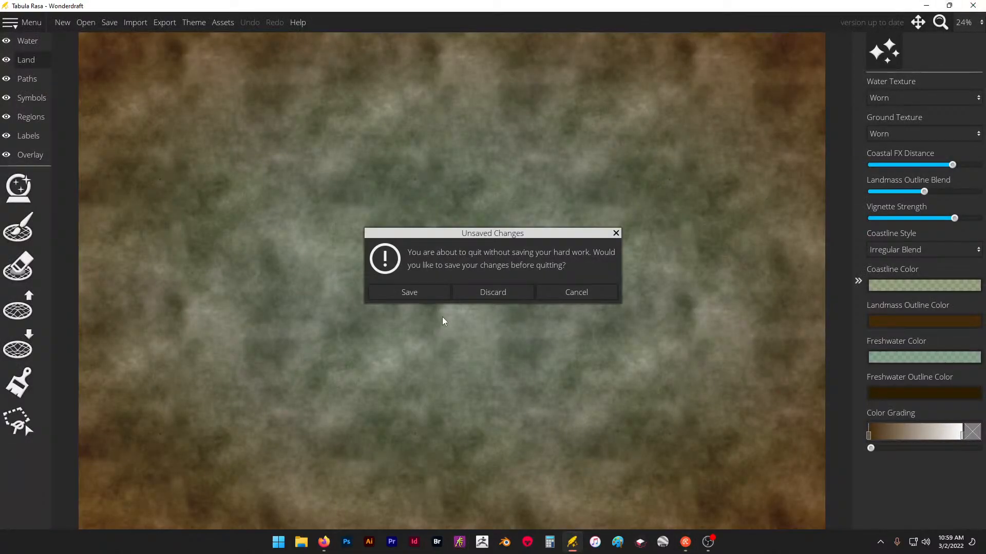
{"action": "left_click", "coordinate": [493, 292]}
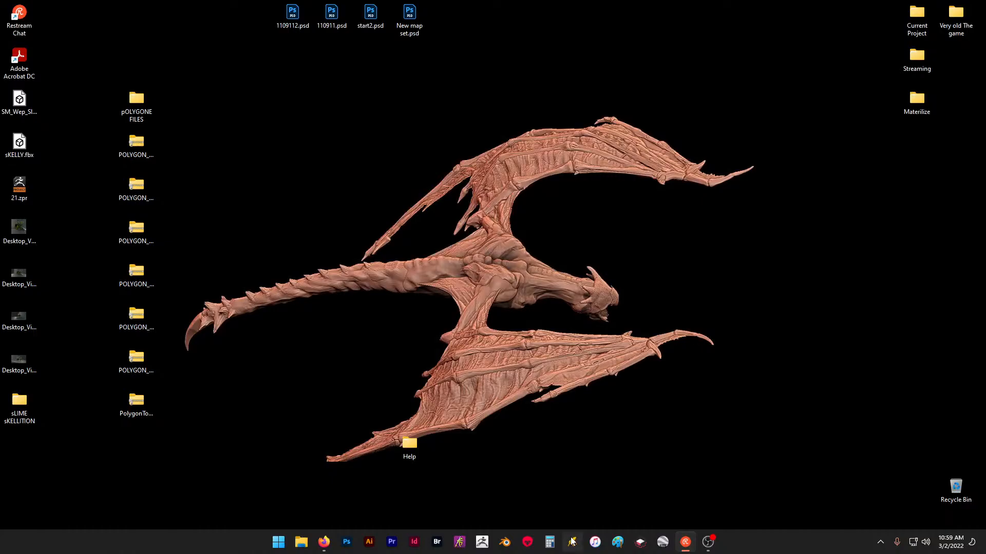
- Restart Wonderdraft and create a new 6000 × 4000 px landscape map with the Eastward theme
{"action": "left_click", "coordinate": [572, 541]}
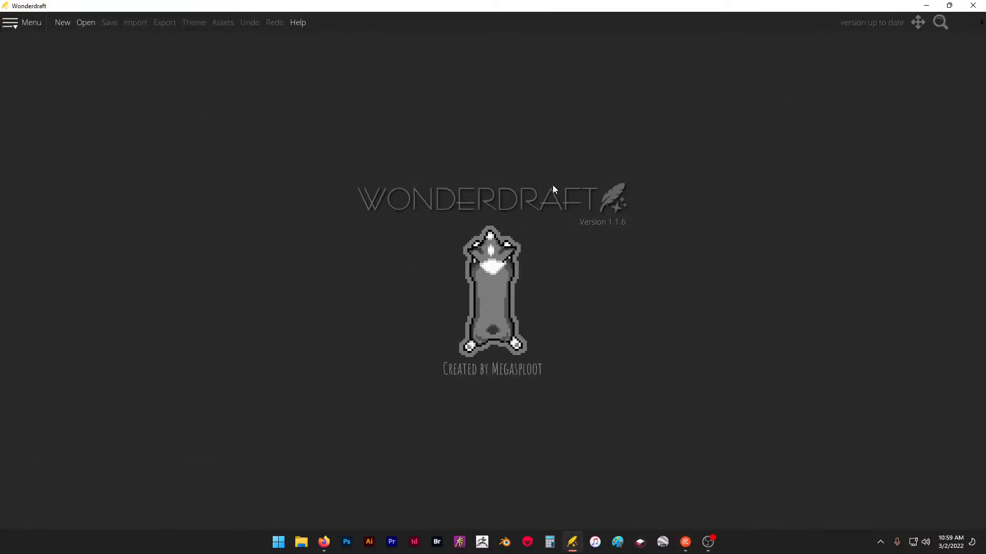
{"action": "left_click", "coordinate": [63, 23]}
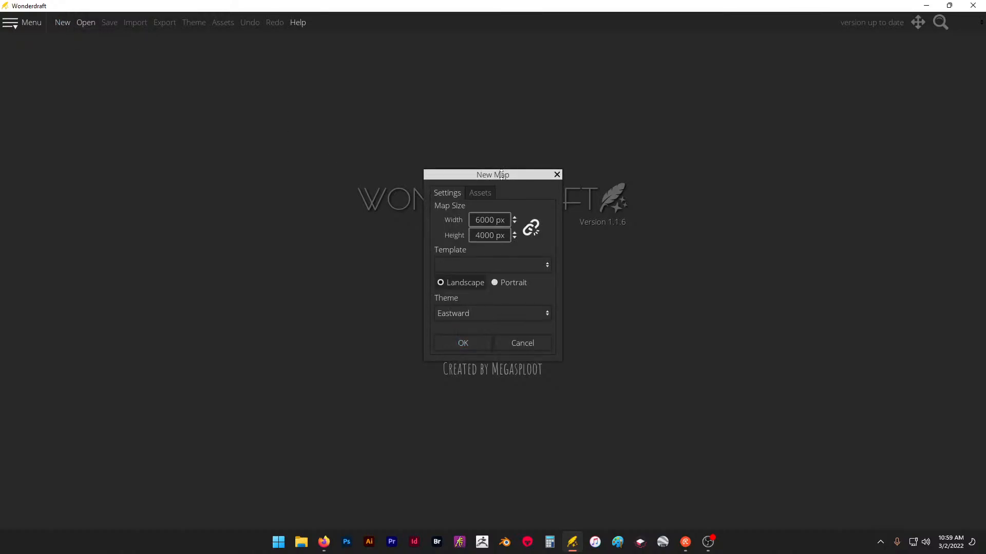
{"action": "left_click_drag", "start_coordinate": [503, 180], "coordinate": [466, 142]}
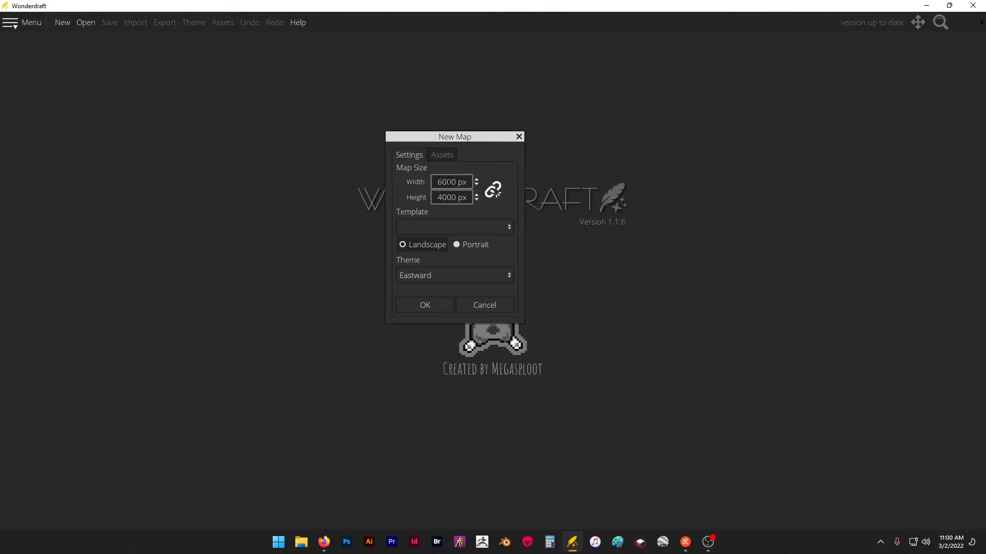
{"action": "left_click", "coordinate": [429, 305]}
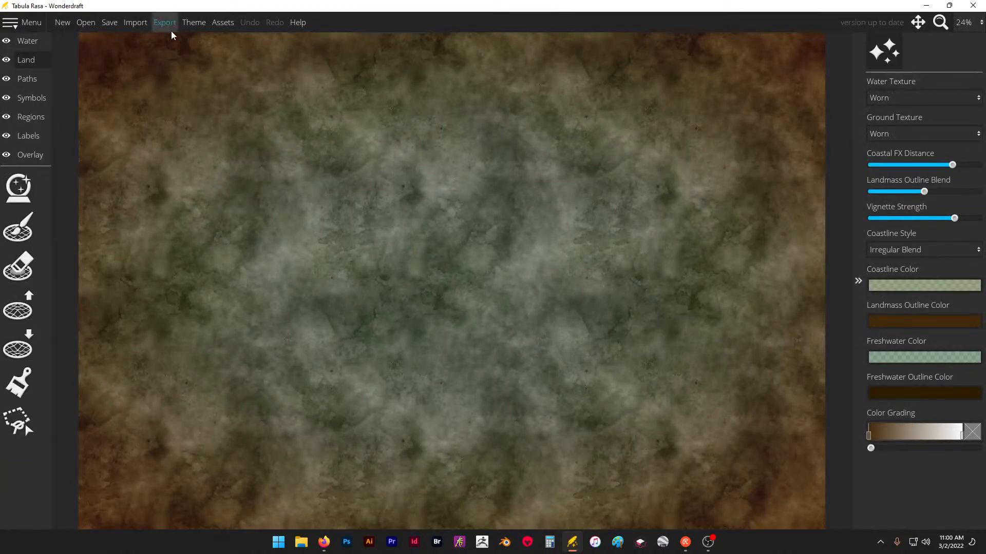
- Activate the mountain symbol tool and look through the available mountain, rock and cloud symbols in its palette
{"action": "left_click", "coordinate": [34, 62]}
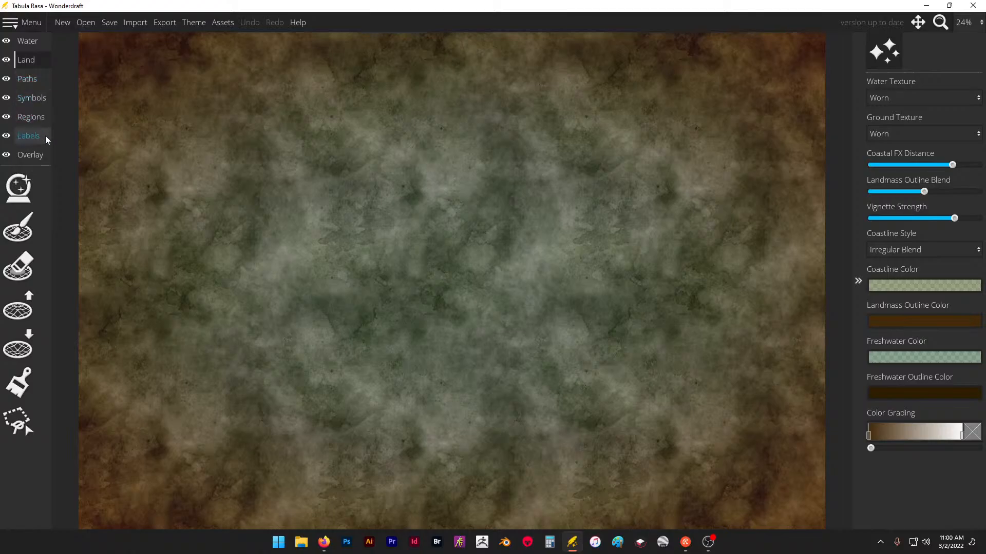
{"action": "left_click", "coordinate": [31, 97]}
{"action": "left_click", "coordinate": [23, 272]}
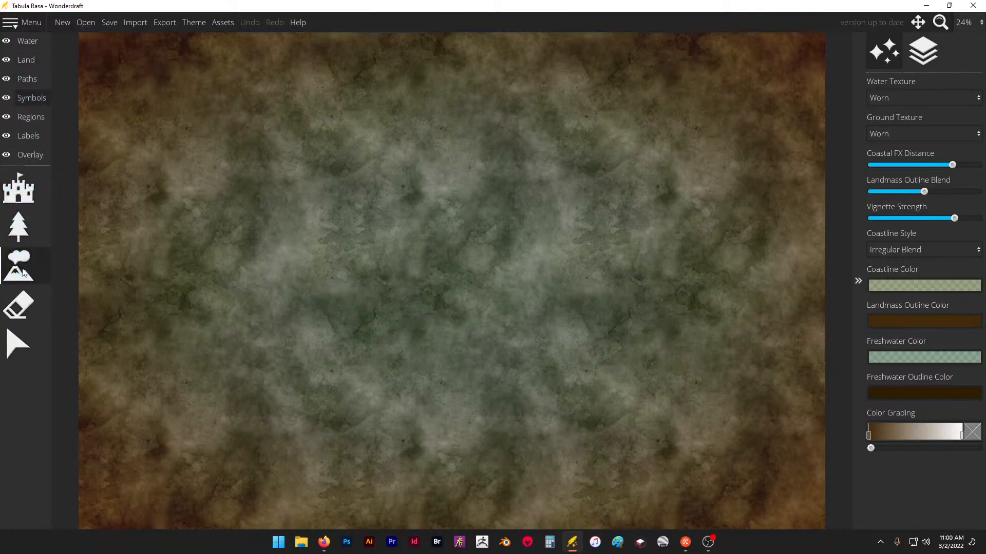
{"action": "scroll", "coordinate": [933, 423], "scroll_direction": "down", "scroll_amount": 10}
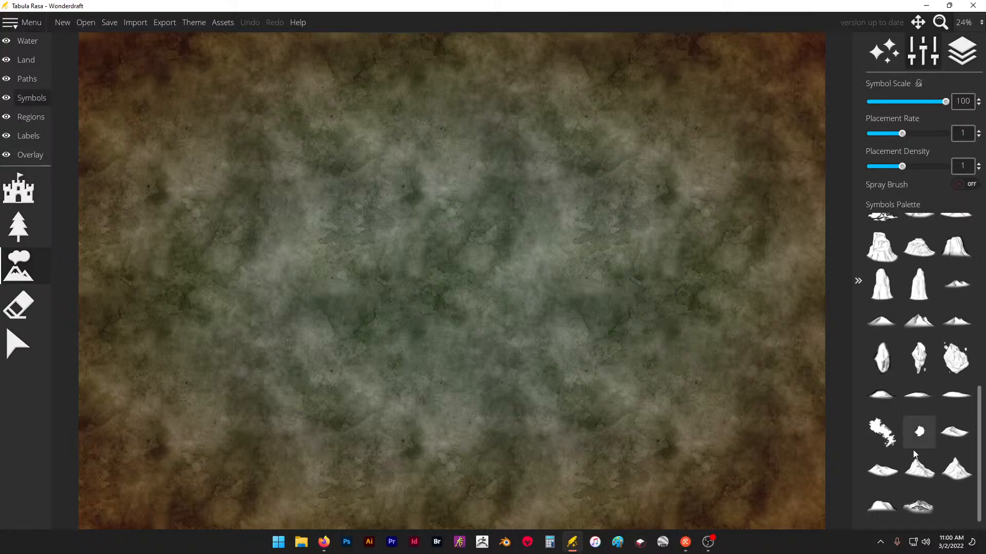
{"action": "scroll", "coordinate": [917, 477], "scroll_direction": "up", "scroll_amount": 1}
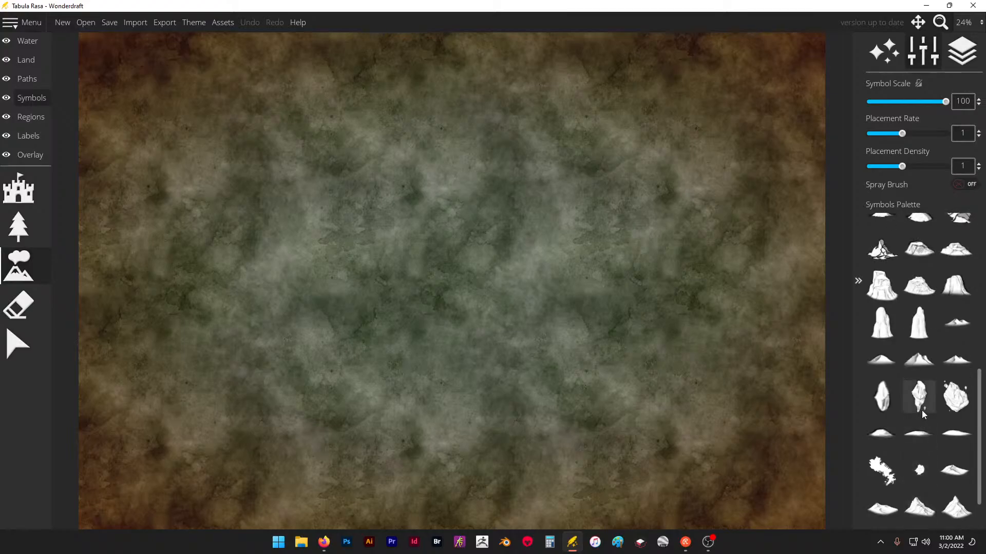
{"action": "scroll", "coordinate": [921, 411], "scroll_direction": "up", "scroll_amount": 1}
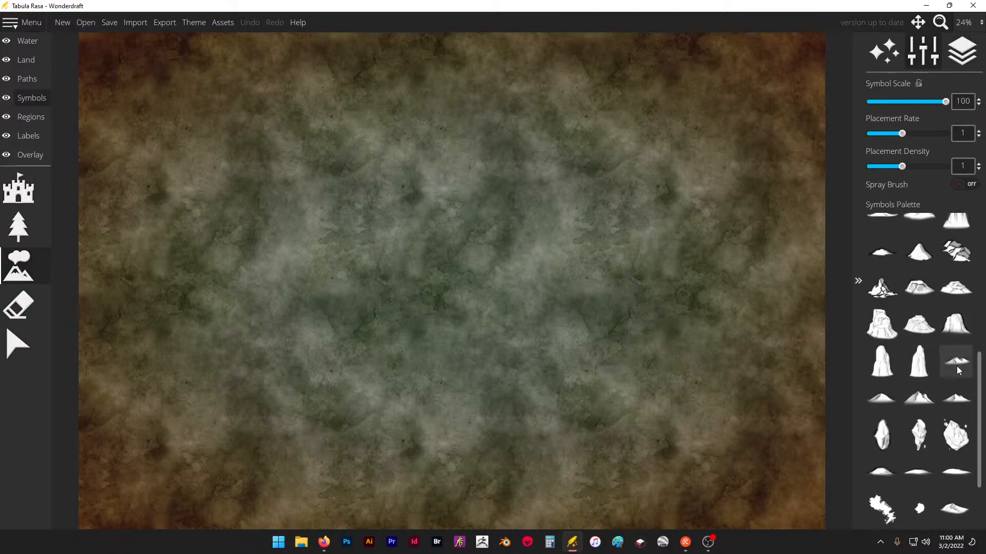
{"action": "scroll", "coordinate": [957, 369], "scroll_direction": "up", "scroll_amount": 1}
{"action": "scroll", "coordinate": [919, 318], "scroll_direction": "up", "scroll_amount": 1}
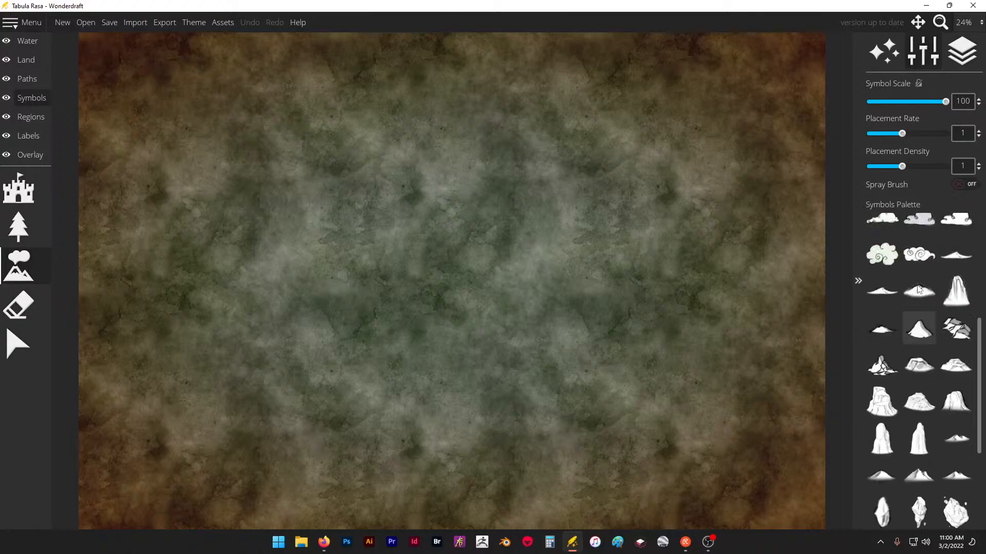
{"action": "scroll", "coordinate": [919, 341], "scroll_direction": "down", "scroll_amount": 1}
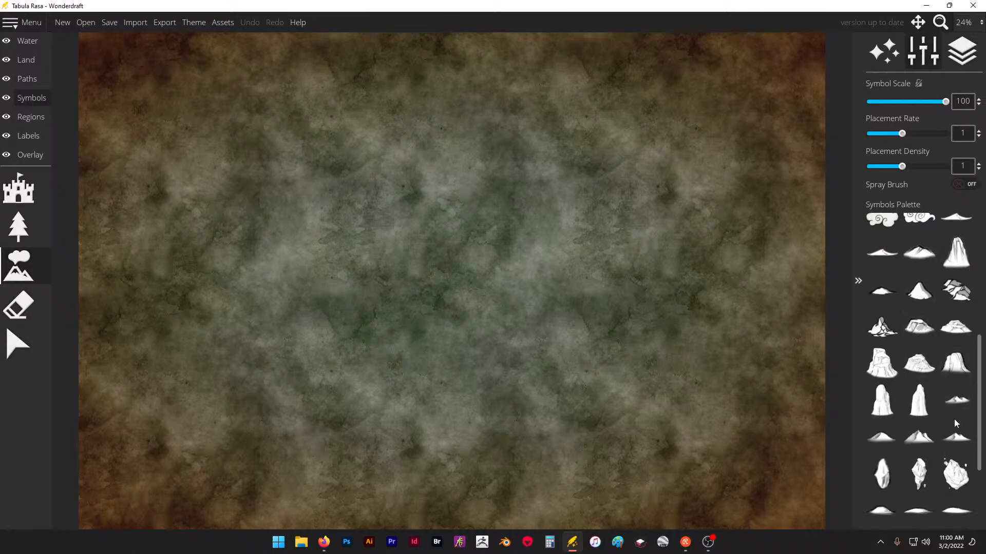
{"action": "scroll", "coordinate": [910, 443], "scroll_direction": "down", "scroll_amount": 1}
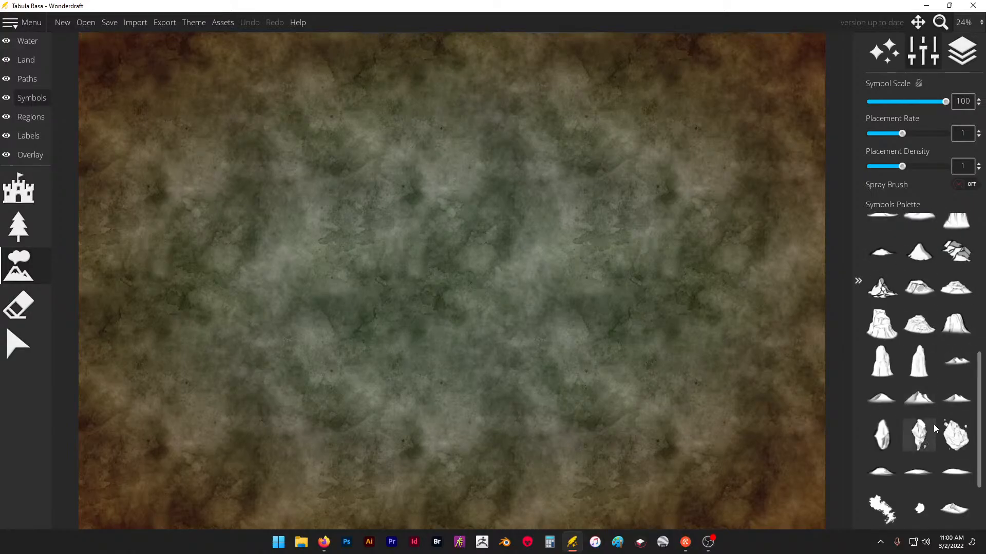
{"action": "scroll", "coordinate": [940, 406], "scroll_direction": "down", "scroll_amount": 2}
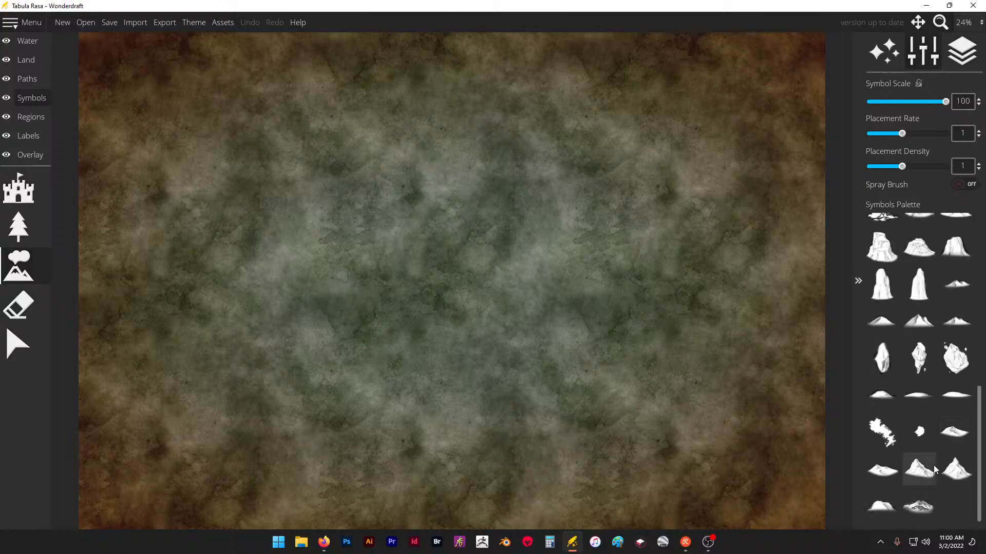
- Paint a chain of large twin-peak mountains down the map's centre and add a few floating rock symbols northeast of it
{"action": "scroll", "coordinate": [933, 473], "scroll_direction": "up", "scroll_amount": 3}
{"action": "left_click", "coordinate": [932, 448]}
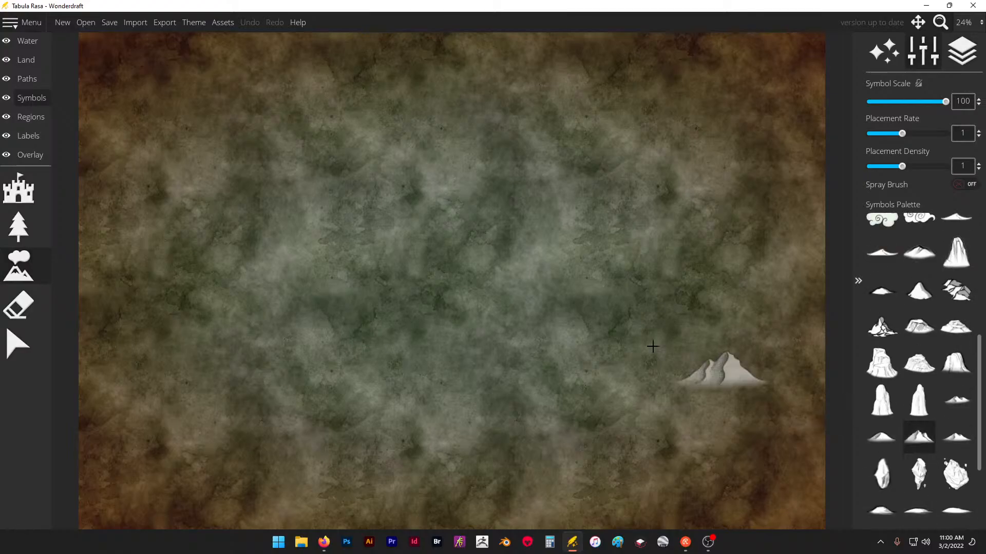
{"action": "left_click", "coordinate": [464, 235]}
{"action": "mouse_move", "coordinate": [464, 235]}
{"action": "left_mouse_down"}
{"action": "mouse_move", "coordinate": [446, 266]}
{"action": "mouse_move", "coordinate": [467, 272]}
{"action": "mouse_move", "coordinate": [478, 300]}
{"action": "mouse_move", "coordinate": [432, 360]}
{"action": "left_mouse_up"}
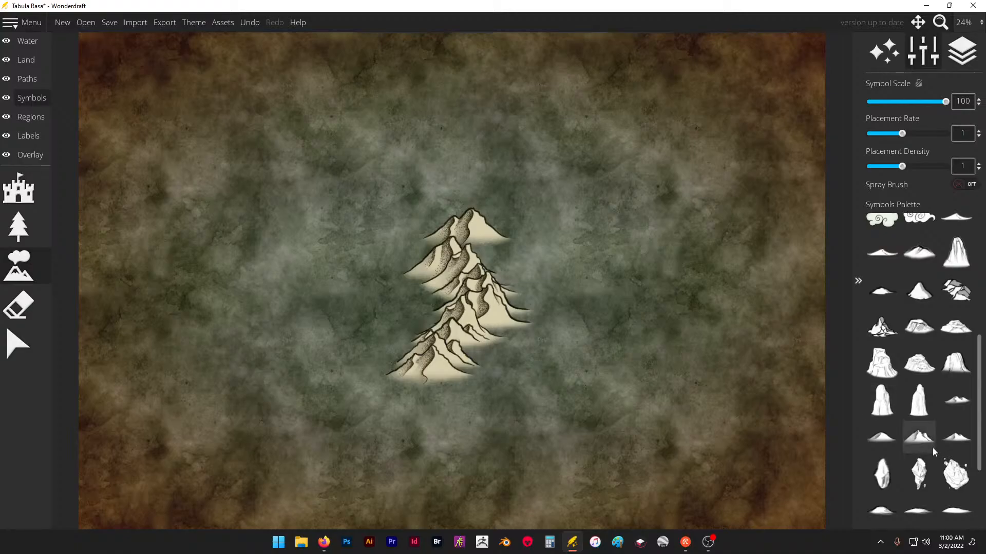
{"action": "scroll", "coordinate": [916, 423], "scroll_direction": "down", "scroll_amount": 2}
{"action": "left_click", "coordinate": [917, 402]}
{"action": "left_click", "coordinate": [555, 164]}
{"action": "left_click_drag", "start_coordinate": [608, 228], "coordinate": [610, 274]}
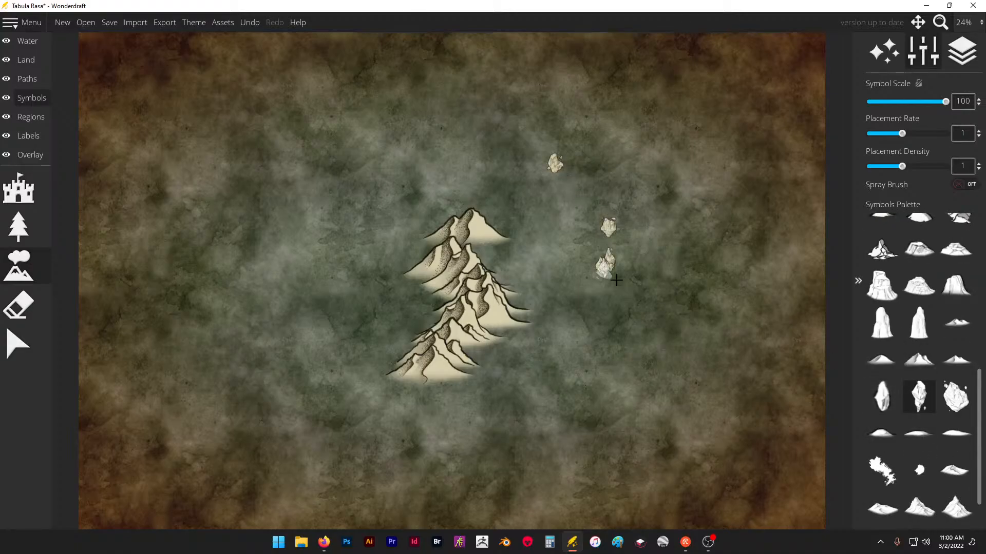
- Paint long winding ridges around the central mountains using two different sharp-peaked mountain symbols
{"action": "scroll", "coordinate": [944, 464], "scroll_direction": "down", "scroll_amount": 1}
{"action": "left_click", "coordinate": [919, 468]}
{"action": "mouse_move", "coordinate": [563, 215]}
{"action": "left_mouse_down"}
{"action": "mouse_move", "coordinate": [548, 147]}
{"action": "mouse_move", "coordinate": [490, 109]}
{"action": "left_mouse_up"}
{"action": "mouse_move", "coordinate": [416, 127]}
{"action": "left_mouse_down"}
{"action": "mouse_move", "coordinate": [321, 291]}
{"action": "mouse_move", "coordinate": [279, 328]}
{"action": "mouse_move", "coordinate": [315, 337]}
{"action": "mouse_move", "coordinate": [327, 354]}
{"action": "mouse_move", "coordinate": [309, 335]}
{"action": "mouse_move", "coordinate": [290, 373]}
{"action": "mouse_move", "coordinate": [223, 424]}
{"action": "mouse_move", "coordinate": [272, 420]}
{"action": "mouse_move", "coordinate": [279, 437]}
{"action": "mouse_move", "coordinate": [298, 403]}
{"action": "left_mouse_up"}
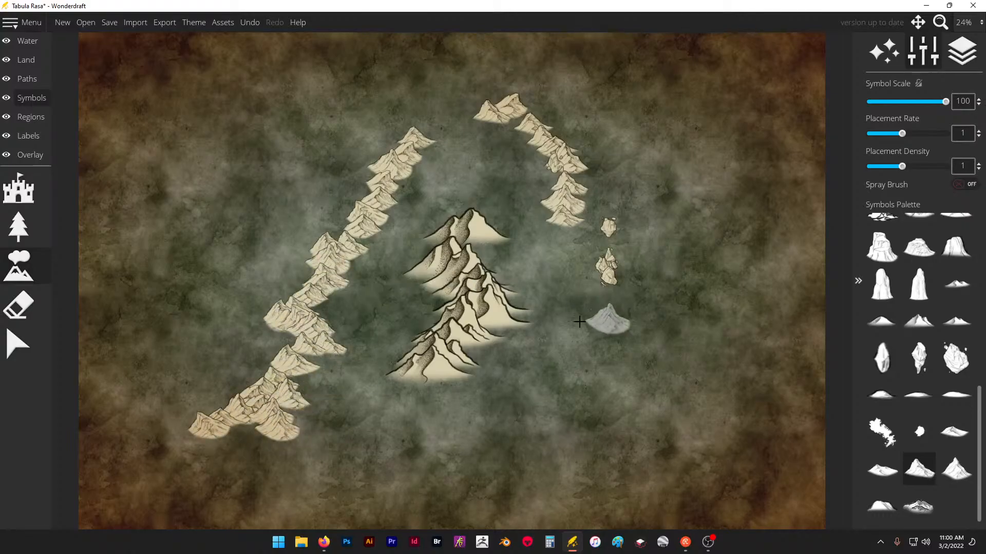
{"action": "left_click_drag", "start_coordinate": [537, 218], "coordinate": [529, 235]}
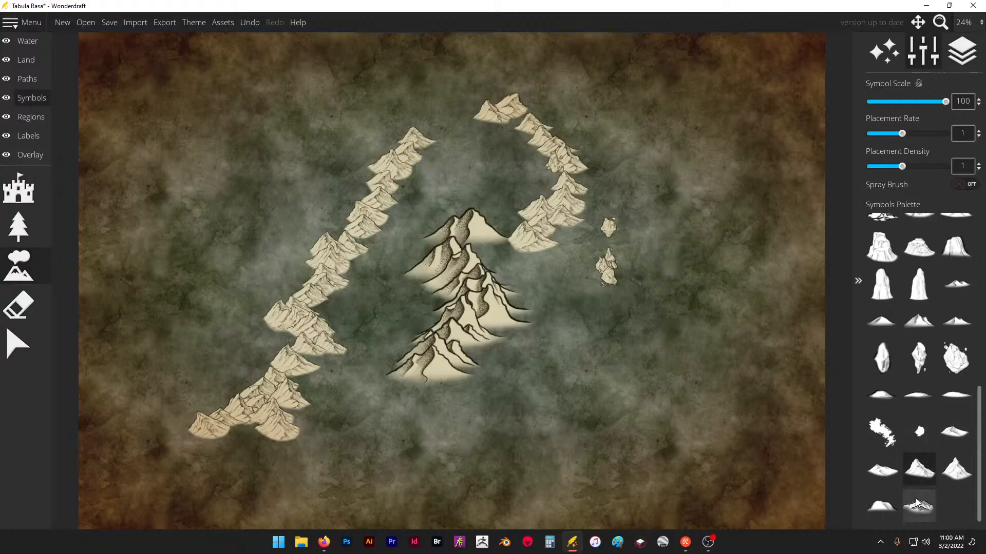
{"action": "left_click", "coordinate": [956, 468]}
{"action": "mouse_move", "coordinate": [440, 286]}
{"action": "left_mouse_down"}
{"action": "mouse_move", "coordinate": [395, 190]}
{"action": "mouse_move", "coordinate": [447, 82]}
{"action": "left_mouse_up"}
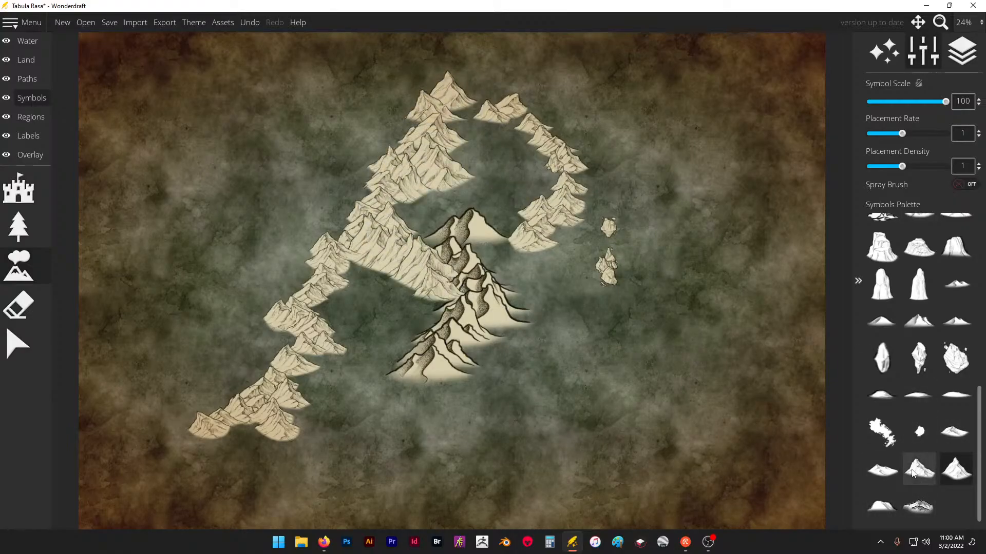
- Add a short run of low hills and a winding trail of small rocks east of the central mountains
{"action": "left_click", "coordinate": [888, 500]}
{"action": "left_click", "coordinate": [884, 469]}
{"action": "mouse_move", "coordinate": [511, 228]}
{"action": "left_mouse_down"}
{"action": "mouse_move", "coordinate": [548, 250]}
{"action": "mouse_move", "coordinate": [546, 265]}
{"action": "mouse_move", "coordinate": [601, 264]}
{"action": "left_mouse_up"}
{"action": "left_click", "coordinate": [882, 506]}
{"action": "mouse_move", "coordinate": [626, 323]}
{"action": "left_mouse_down"}
{"action": "mouse_move", "coordinate": [649, 299]}
{"action": "mouse_move", "coordinate": [692, 282]}
{"action": "mouse_move", "coordinate": [695, 325]}
{"action": "mouse_move", "coordinate": [527, 379]}
{"action": "left_mouse_up"}
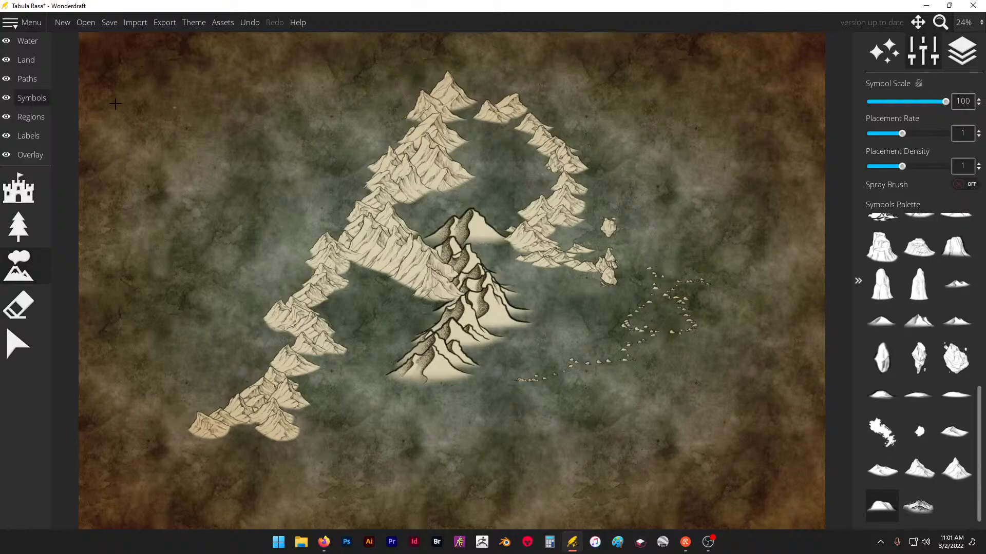
- Erase all the test symbols from the map, enlarging the eraser to size 128
{"action": "left_click", "coordinate": [25, 308]}
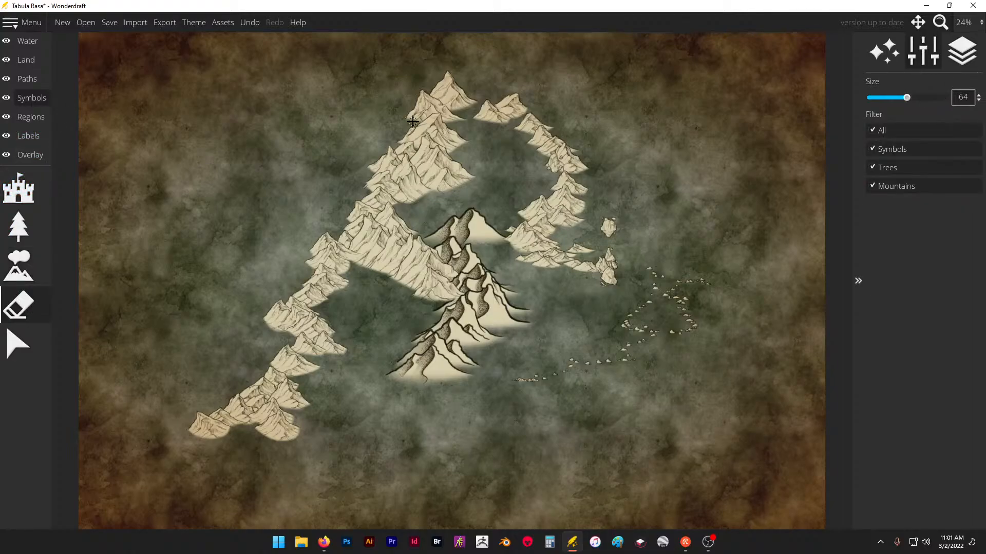
{"action": "mouse_move", "coordinate": [411, 123]}
{"action": "left_mouse_down"}
{"action": "mouse_move", "coordinate": [357, 240]}
{"action": "mouse_move", "coordinate": [478, 202]}
{"action": "mouse_move", "coordinate": [504, 104]}
{"action": "mouse_move", "coordinate": [479, 130]}
{"action": "mouse_move", "coordinate": [550, 208]}
{"action": "mouse_move", "coordinate": [647, 169]}
{"action": "mouse_move", "coordinate": [612, 242]}
{"action": "mouse_move", "coordinate": [688, 253]}
{"action": "mouse_move", "coordinate": [602, 263]}
{"action": "mouse_move", "coordinate": [567, 185]}
{"action": "mouse_move", "coordinate": [532, 265]}
{"action": "mouse_move", "coordinate": [582, 276]}
{"action": "mouse_move", "coordinate": [674, 272]}
{"action": "mouse_move", "coordinate": [657, 291]}
{"action": "left_mouse_up"}
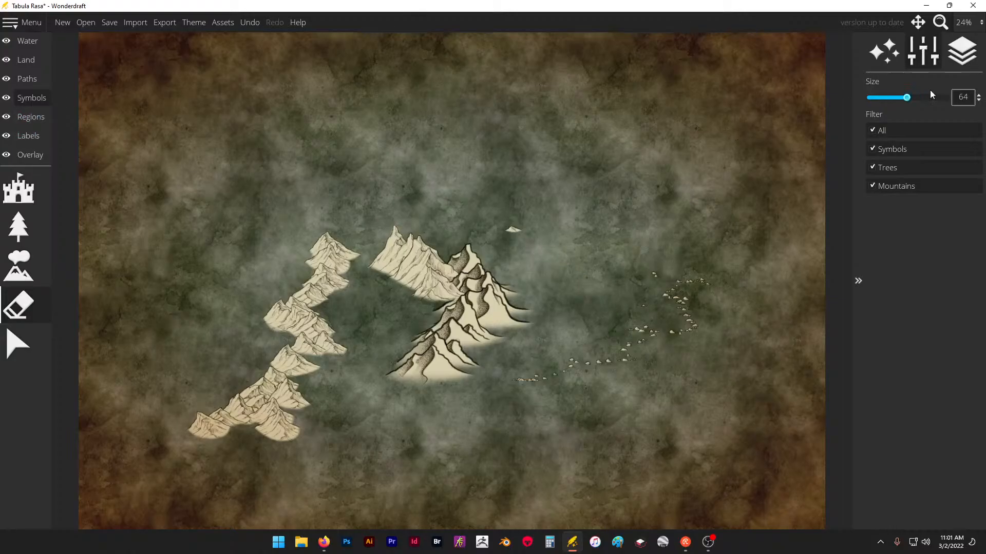
{"action": "left_click_drag", "start_coordinate": [907, 100], "coordinate": [919, 102]}
{"action": "left_click_drag", "start_coordinate": [709, 301], "coordinate": [669, 309]}
{"action": "left_click_drag", "start_coordinate": [918, 99], "coordinate": [946, 97]}
{"action": "mouse_move", "coordinate": [524, 308]}
{"action": "left_mouse_down"}
{"action": "mouse_move", "coordinate": [456, 345]}
{"action": "mouse_move", "coordinate": [435, 276]}
{"action": "mouse_move", "coordinate": [326, 260]}
{"action": "mouse_move", "coordinate": [279, 395]}
{"action": "mouse_move", "coordinate": [286, 425]}
{"action": "mouse_move", "coordinate": [487, 242]}
{"action": "mouse_move", "coordinate": [515, 235]}
{"action": "mouse_move", "coordinate": [519, 387]}
{"action": "mouse_move", "coordinate": [590, 348]}
{"action": "mouse_move", "coordinate": [628, 358]}
{"action": "mouse_move", "coordinate": [655, 267]}
{"action": "mouse_move", "coordinate": [687, 336]}
{"action": "mouse_move", "coordinate": [646, 260]}
{"action": "left_mouse_up"}
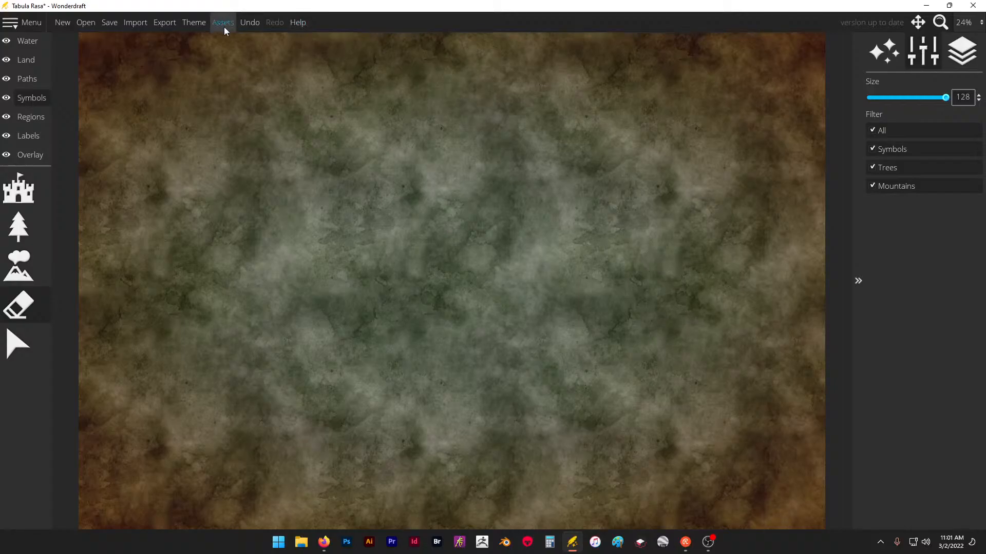
- Try the Feudal, Imagination and Pastel themes on the map in turn
{"action": "left_click", "coordinate": [200, 26]}
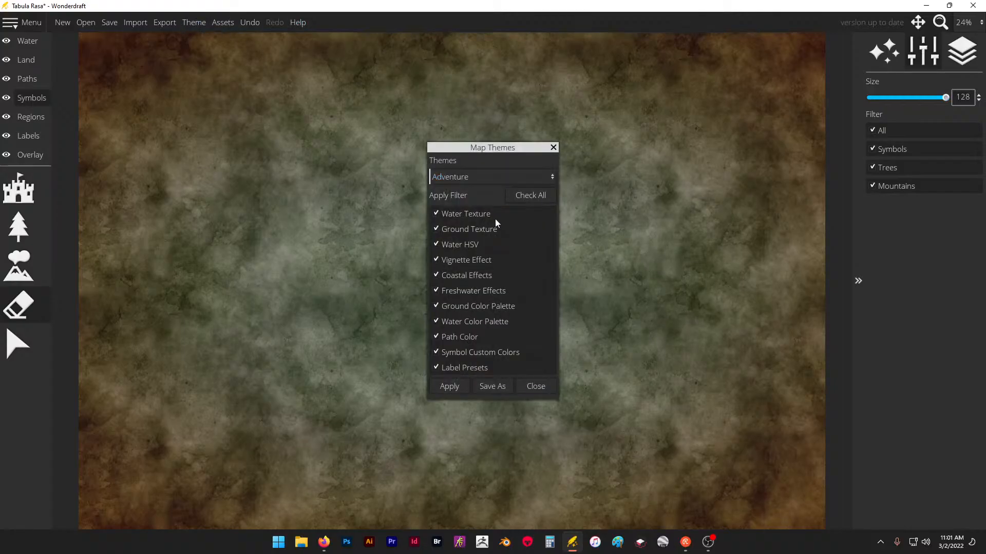
{"action": "left_click", "coordinate": [512, 172]}
{"action": "left_click", "coordinate": [531, 244]}
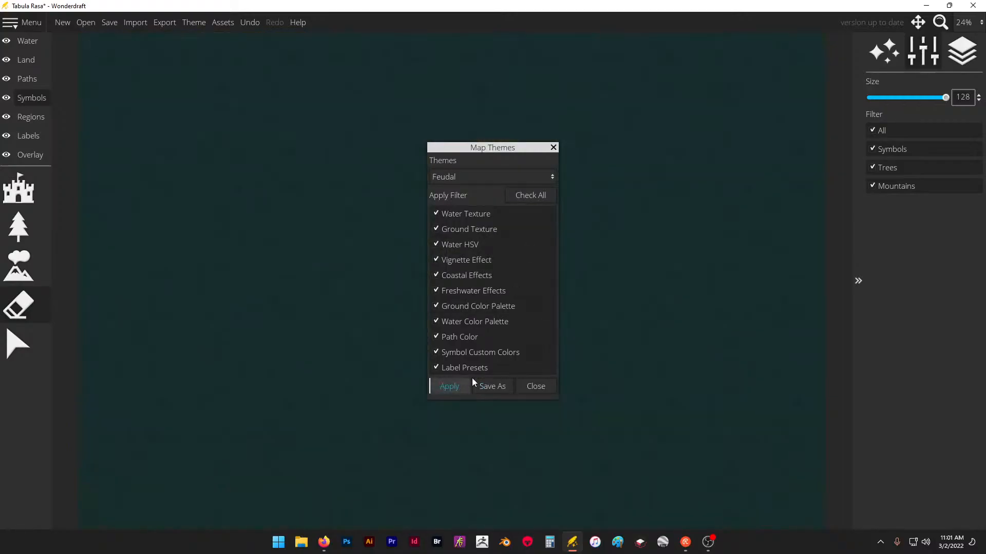
{"action": "left_click", "coordinate": [488, 178]}
{"action": "left_click", "coordinate": [479, 248]}
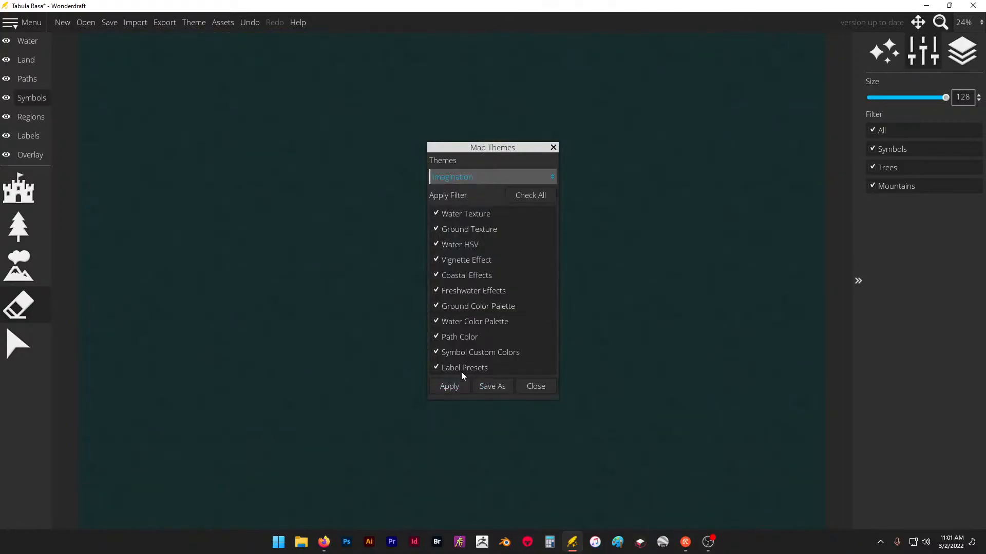
{"action": "left_click", "coordinate": [455, 388]}
{"action": "left_click", "coordinate": [492, 178]}
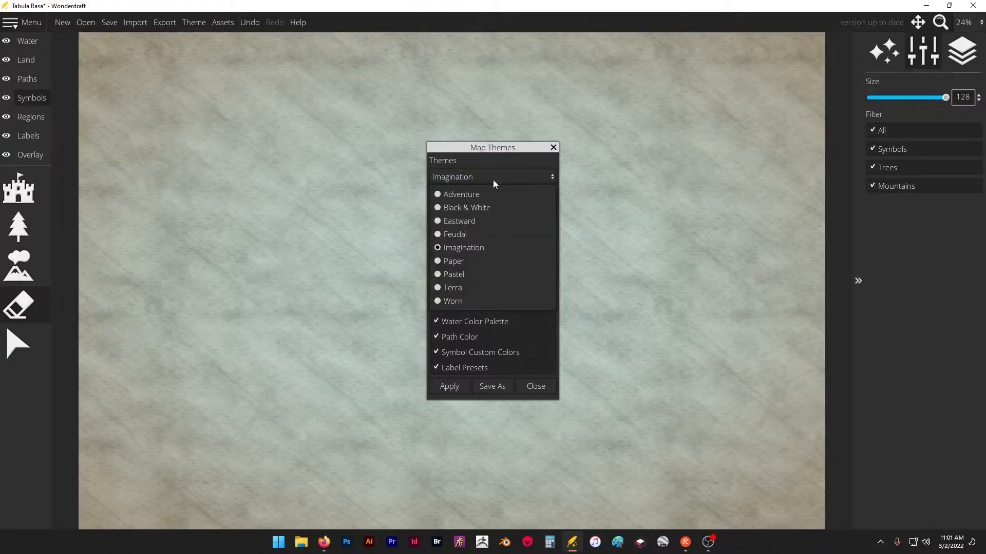
{"action": "left_click", "coordinate": [497, 276]}
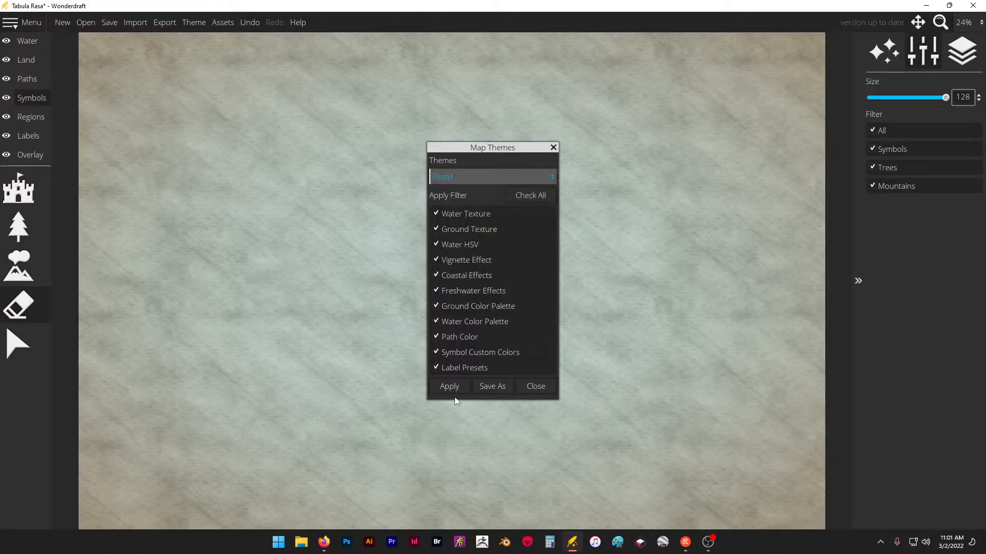
{"action": "left_click", "coordinate": [451, 389]}
- Apply the Adventure theme to the map with all filters enabled and close the theme settings
{"action": "left_click", "coordinate": [511, 179]}
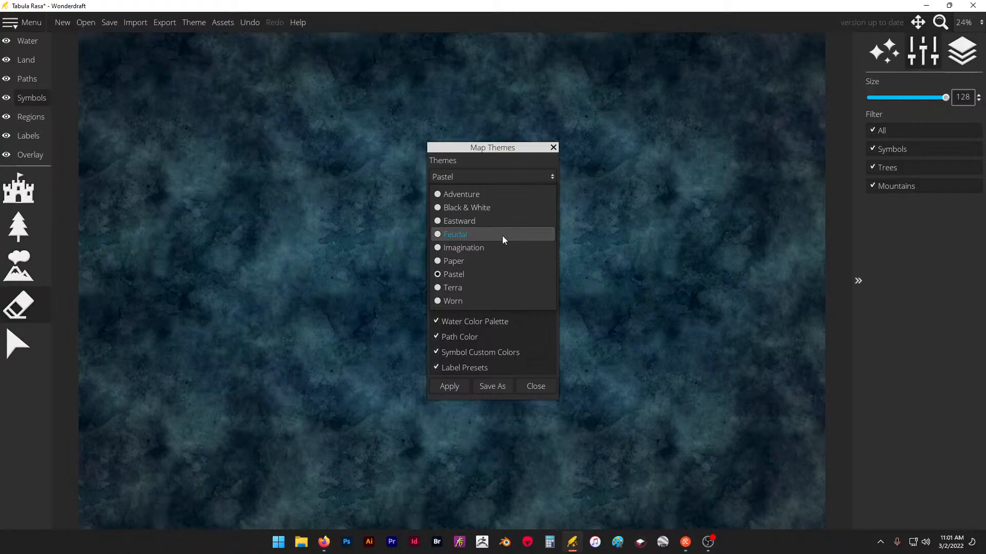
{"action": "left_click", "coordinate": [506, 193]}
{"action": "left_click", "coordinate": [451, 390]}
{"action": "left_click", "coordinate": [451, 389]}
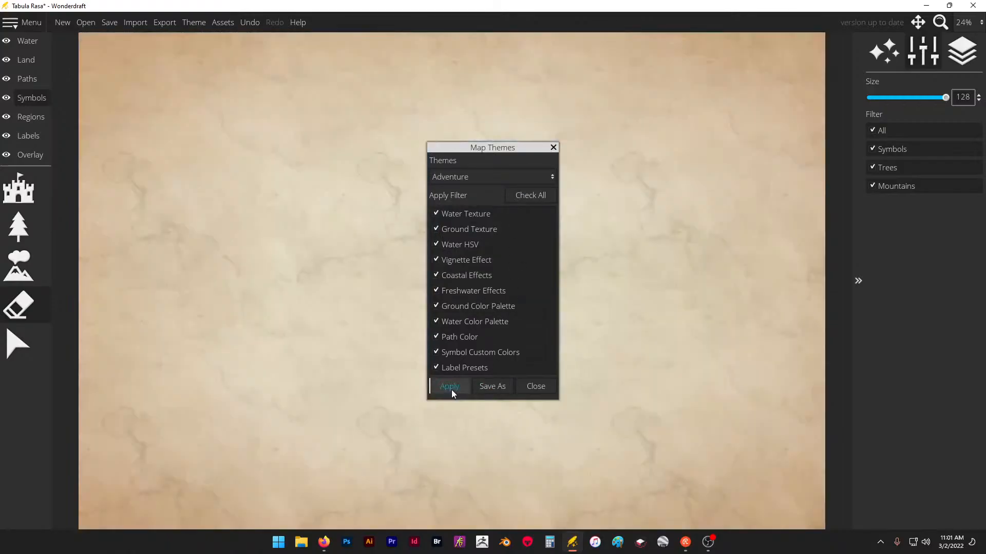
{"action": "left_click", "coordinate": [500, 180]}
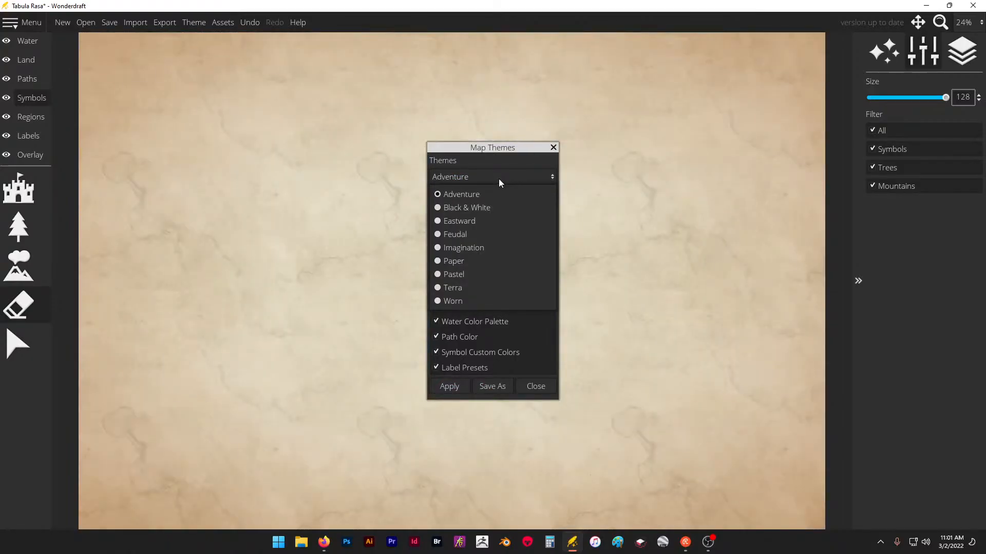
{"action": "left_click", "coordinate": [499, 178]}
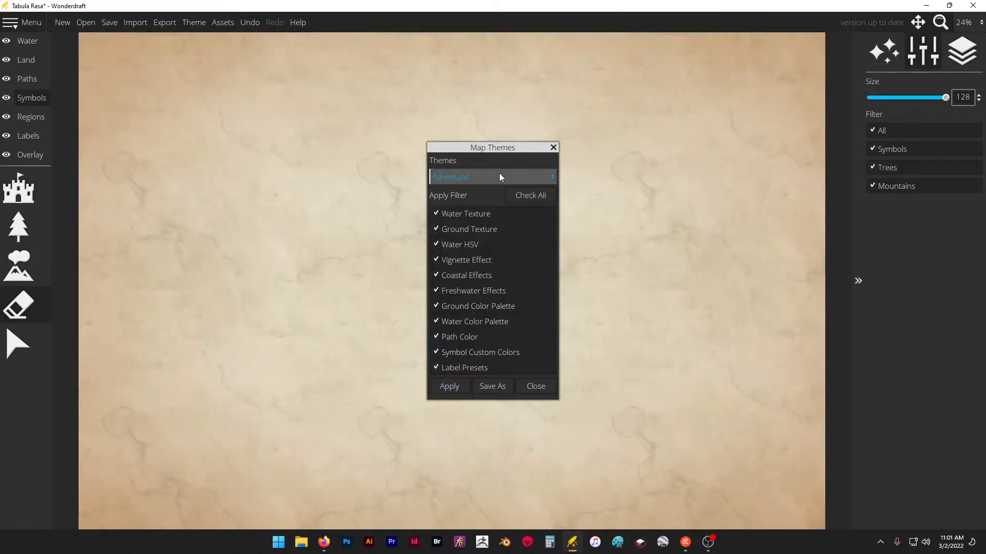
{"action": "left_click", "coordinate": [553, 147]}
- Import import me.jpg from the Pictures folder as the heightmap for the landmass
{"action": "left_click", "coordinate": [137, 24]}
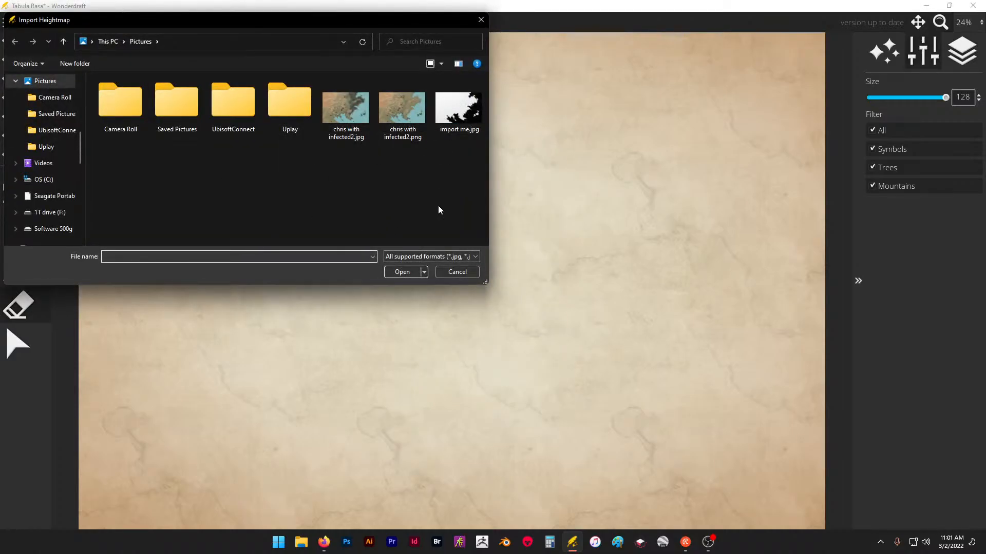
{"action": "double_click", "coordinate": [459, 110]}
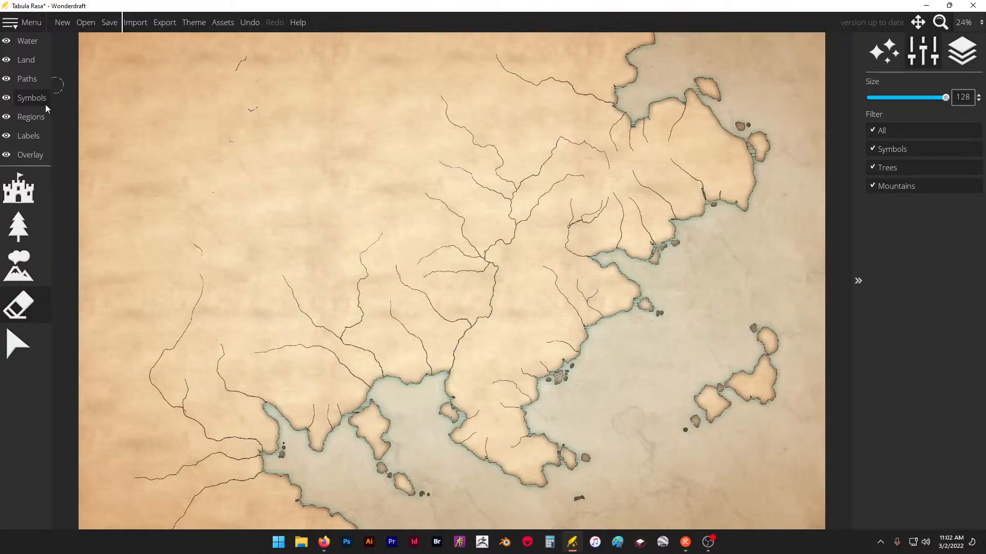
- Load the infected2 PNG terrain map from the Pictures folder as the overlay's trace image
{"action": "left_click", "coordinate": [35, 156]}
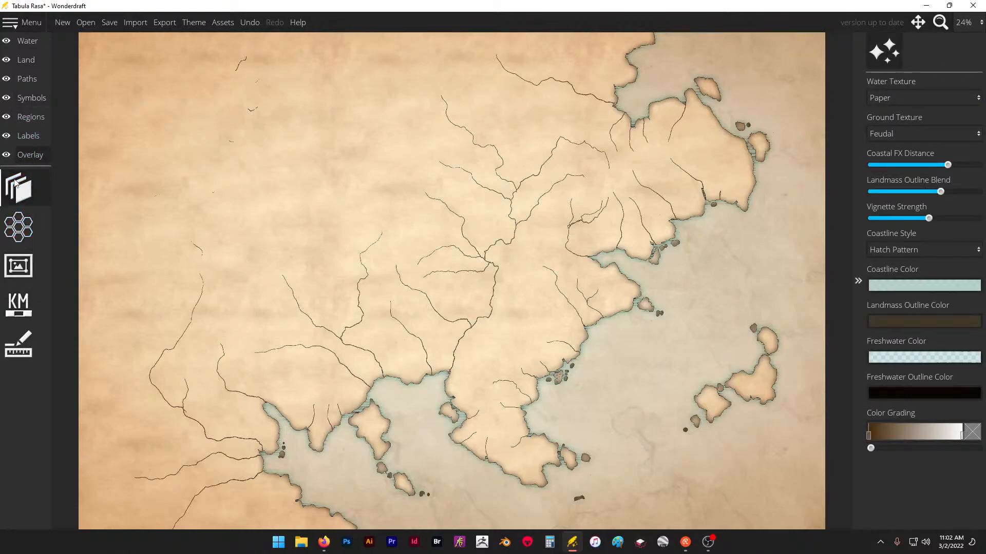
{"action": "left_click", "coordinate": [894, 114]}
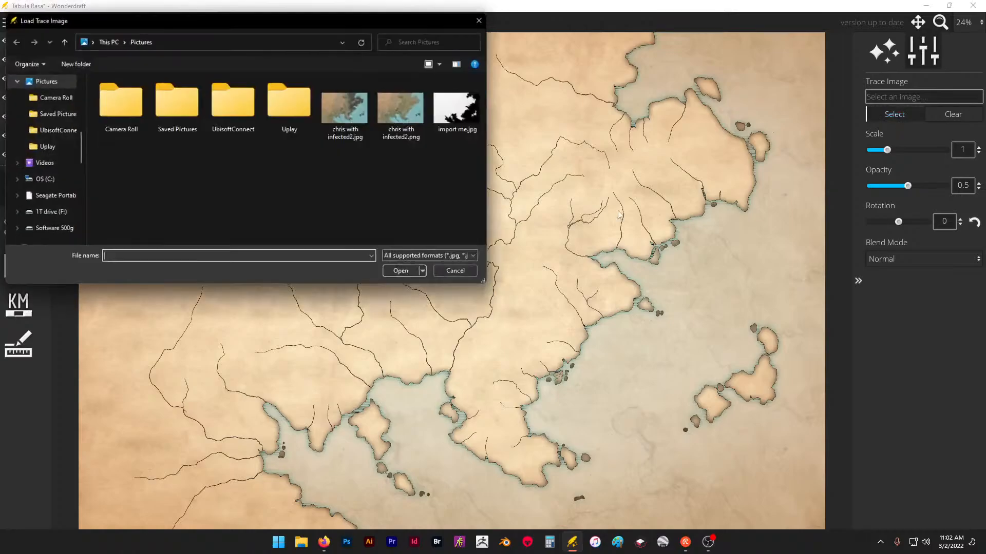
{"action": "double_click", "coordinate": [403, 117]}
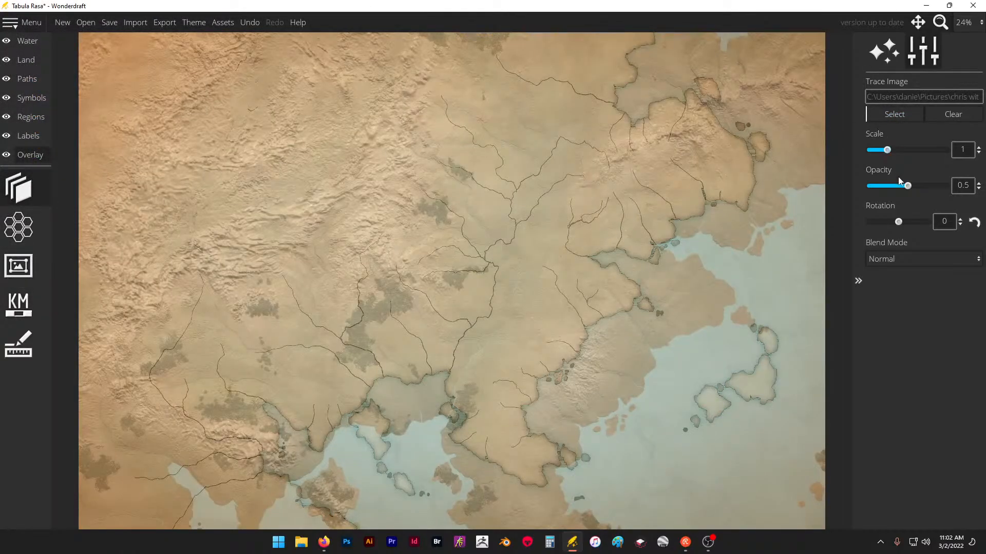
- Try trace image scales of 0.7 and 0.65 and nudge the image to match the imported coastline
{"action": "left_click_drag", "start_coordinate": [891, 152], "coordinate": [880, 156]}
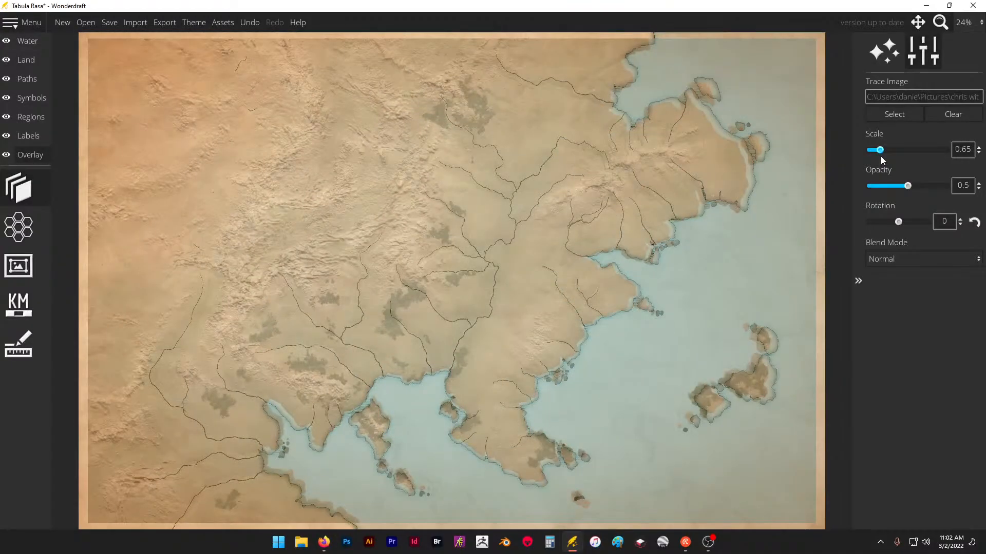
{"action": "left_click", "coordinate": [881, 156]}
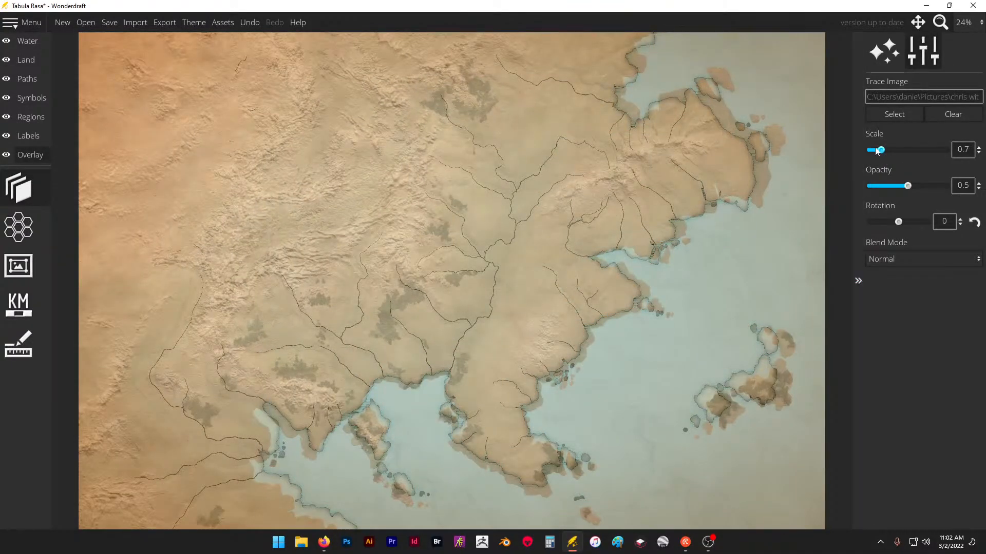
{"action": "left_click_drag", "start_coordinate": [876, 150], "coordinate": [881, 150]}
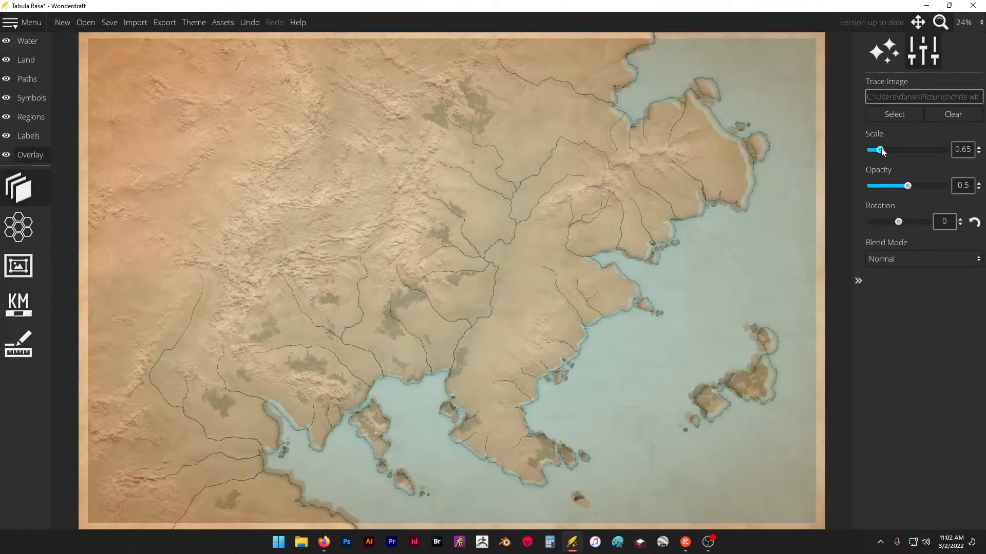
{"action": "left_click_drag", "start_coordinate": [600, 182], "coordinate": [601, 183]}
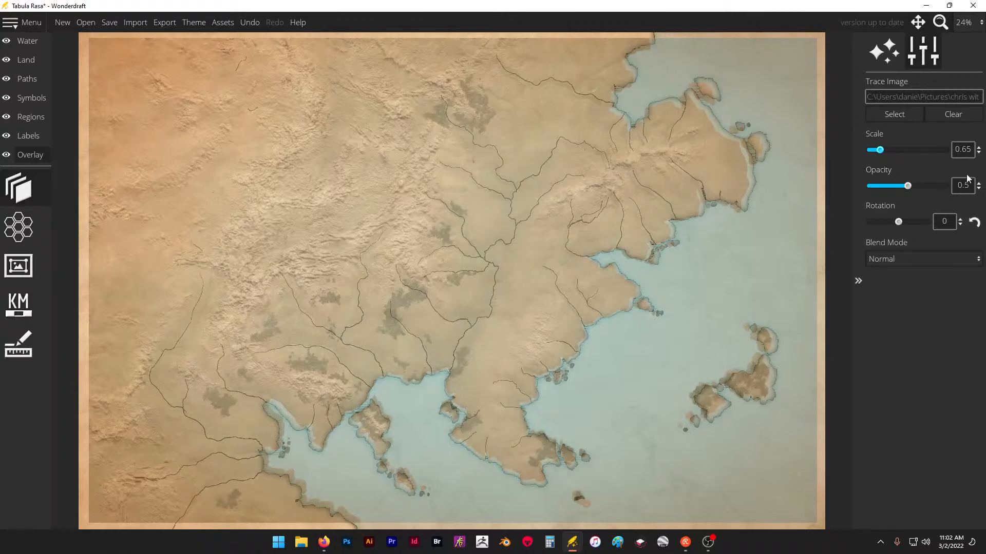
- Set the trace image's scale to 0.63, raise it to 0.68, and nudge the image toward the imported coastline
{"action": "left_click", "coordinate": [979, 147]}
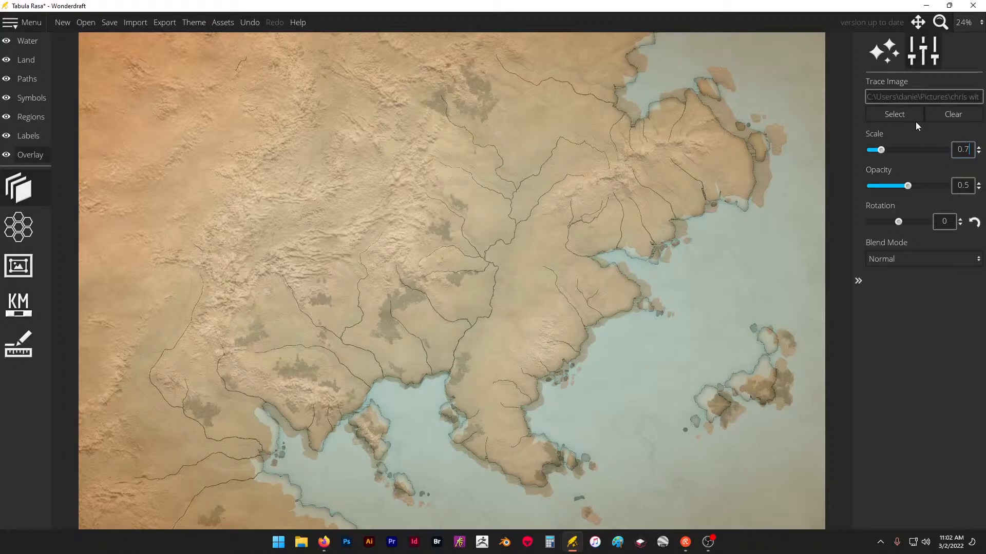
{"action": "key", "text": "BackSpace"}
{"action": "type", "text": "6.3"}
{"action": "key", "text": "BackSpace"}
{"action": "key", "text": "BackSpace"}
{"action": "type", "text": "3"}
{"action": "key", "text": "Return"}
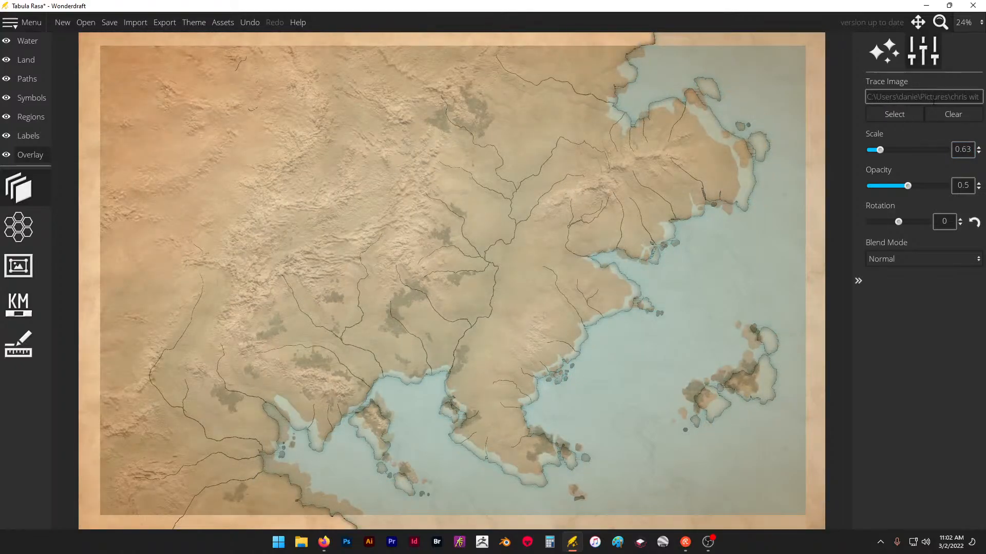
{"action": "left_click", "coordinate": [979, 146]}
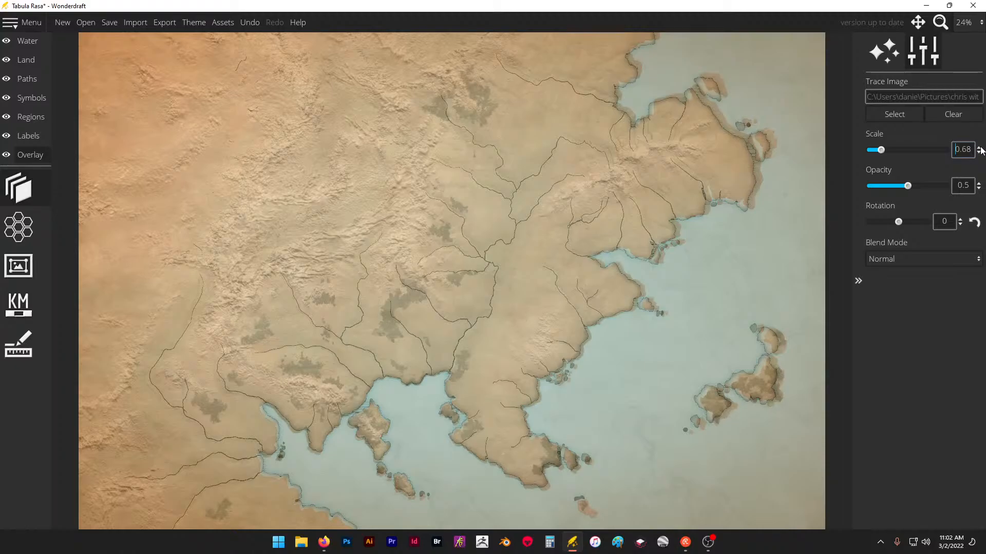
{"action": "left_click_drag", "start_coordinate": [736, 138], "coordinate": [737, 142]}
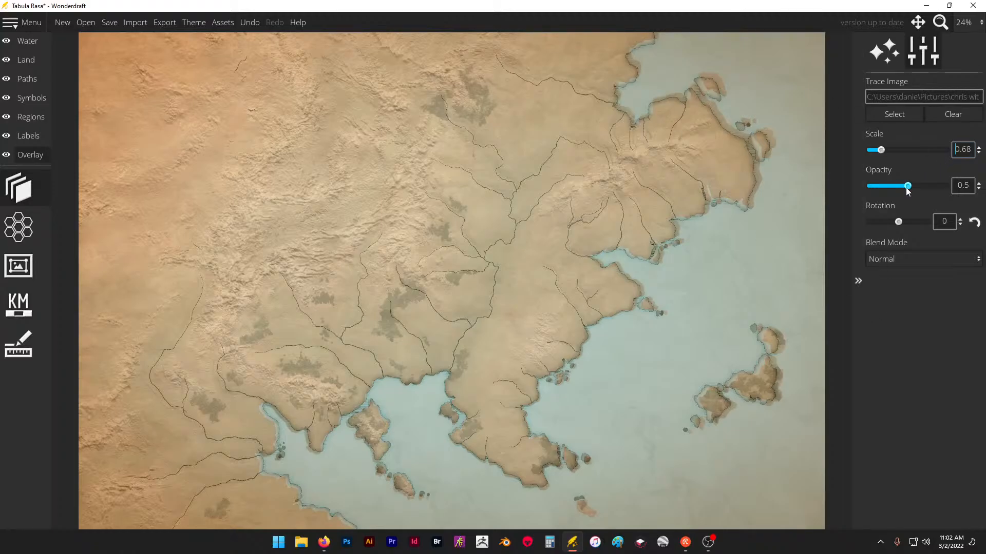
- Raise the trace image's opacity slightly above 0.5 and shift the image to line up with the map's coastline
{"action": "mouse_move", "coordinate": [906, 188]}
{"action": "left_mouse_down"}
{"action": "mouse_move", "coordinate": [882, 189]}
{"action": "mouse_move", "coordinate": [943, 192]}
{"action": "mouse_move", "coordinate": [907, 194]}
{"action": "mouse_move", "coordinate": [916, 195]}
{"action": "left_mouse_up"}
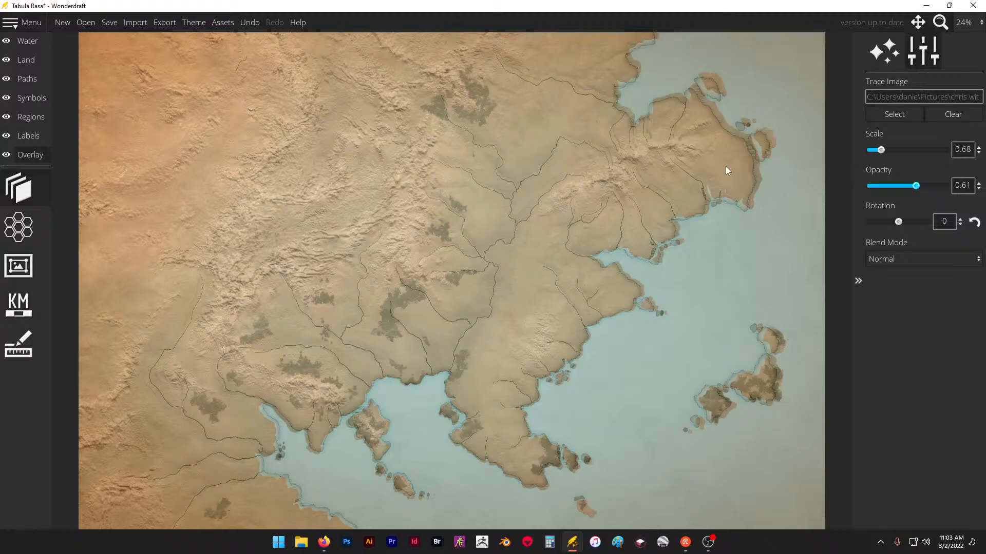
{"action": "mouse_move", "coordinate": [725, 166]}
{"action": "left_mouse_down"}
{"action": "mouse_move", "coordinate": [716, 171]}
{"action": "mouse_move", "coordinate": [729, 166]}
{"action": "left_mouse_up"}
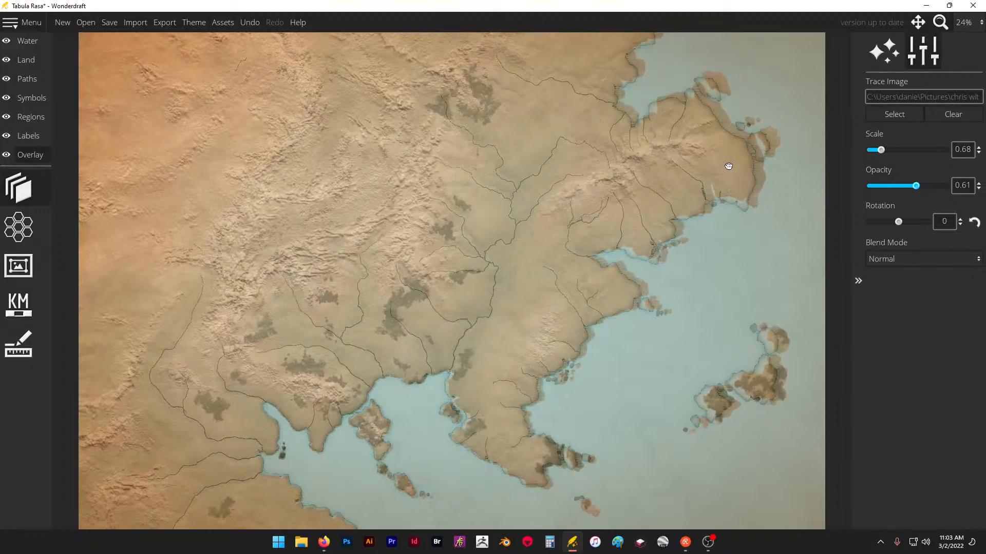
{"action": "left_click", "coordinate": [964, 187]}
{"action": "left_click_drag", "start_coordinate": [964, 185], "coordinate": [971, 185]}
{"action": "key", "text": "Right"}
{"action": "type", "text": "2"}
{"action": "left_click_drag", "start_coordinate": [708, 185], "coordinate": [702, 187]}
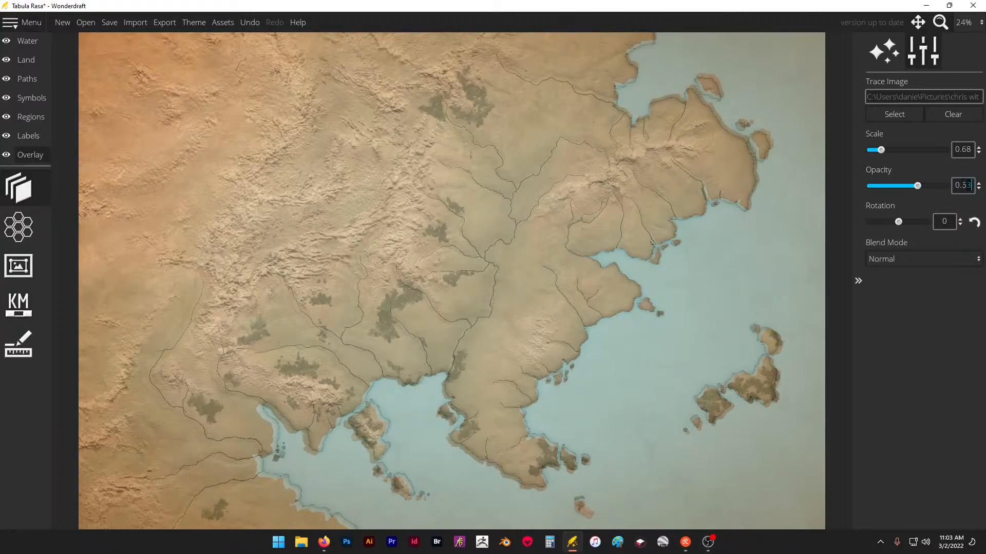
- Shift the trace image slightly relative to the map's coastline and set its opacity to 0.6
{"action": "key", "text": "BackSpace"}
{"action": "type", "text": "5"}
{"action": "key", "text": "Return"}
{"action": "left_click_drag", "start_coordinate": [681, 160], "coordinate": [690, 156]}
{"action": "left_click_drag", "start_coordinate": [961, 185], "coordinate": [975, 185]}
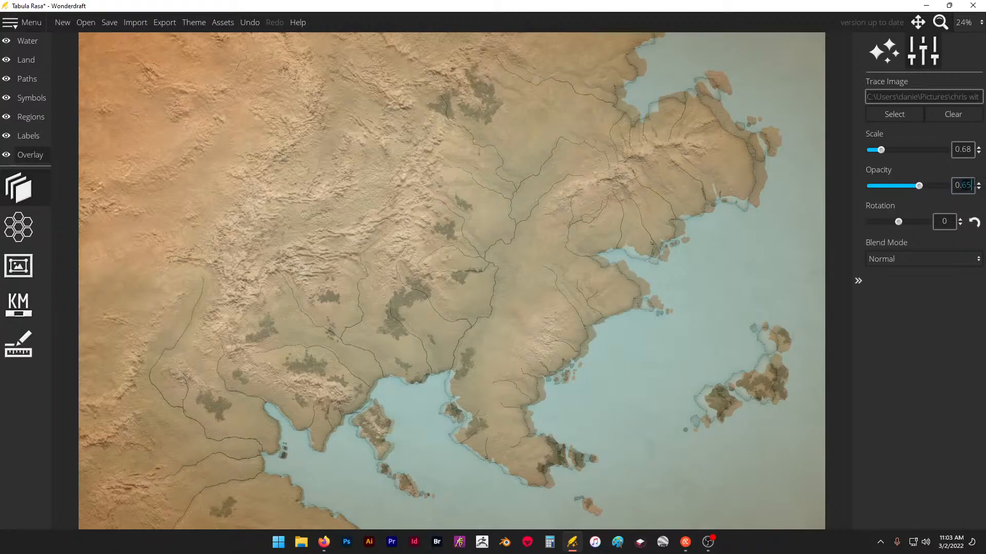
{"action": "type", "text": "6"}
{"action": "key", "text": "Return"}
- Try trace image scales of 0.73 and 0.63, return to 0.68, and shift the image toward the map's coastline
{"action": "left_click", "coordinate": [977, 147]}
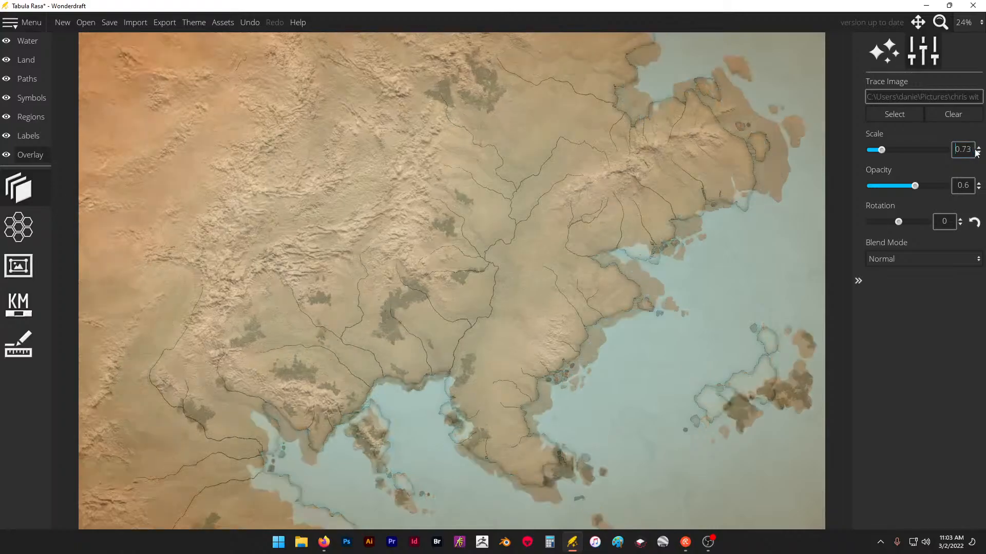
{"action": "left_click", "coordinate": [978, 154]}
{"action": "left_click", "coordinate": [977, 154]}
{"action": "left_click", "coordinate": [978, 153]}
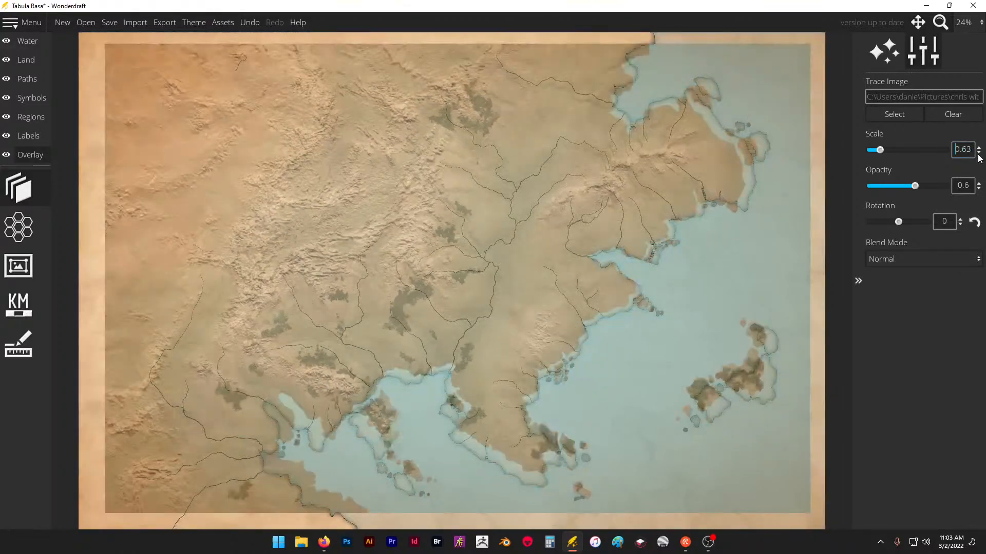
{"action": "left_click", "coordinate": [978, 148]}
{"action": "left_click", "coordinate": [979, 147]}
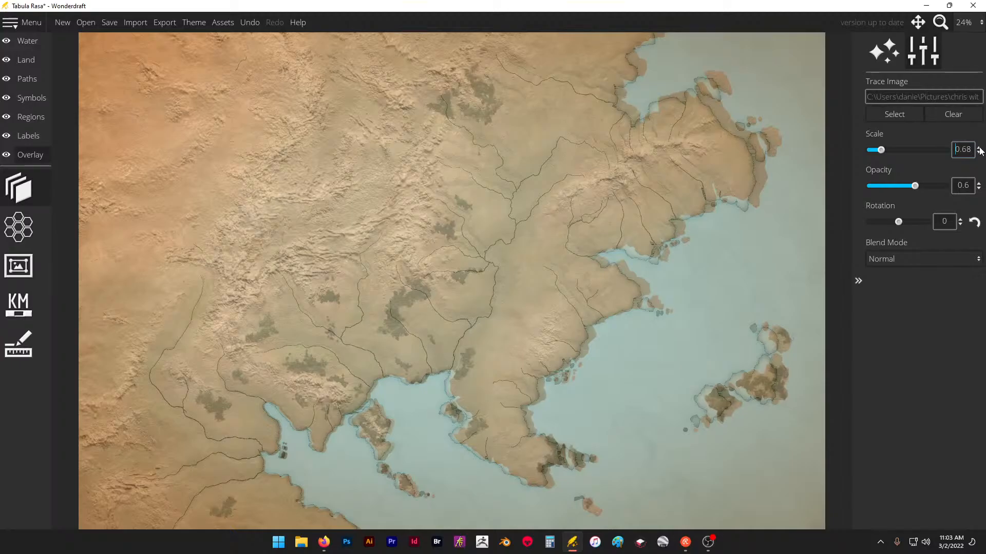
{"action": "left_click_drag", "start_coordinate": [664, 168], "coordinate": [656, 175]}
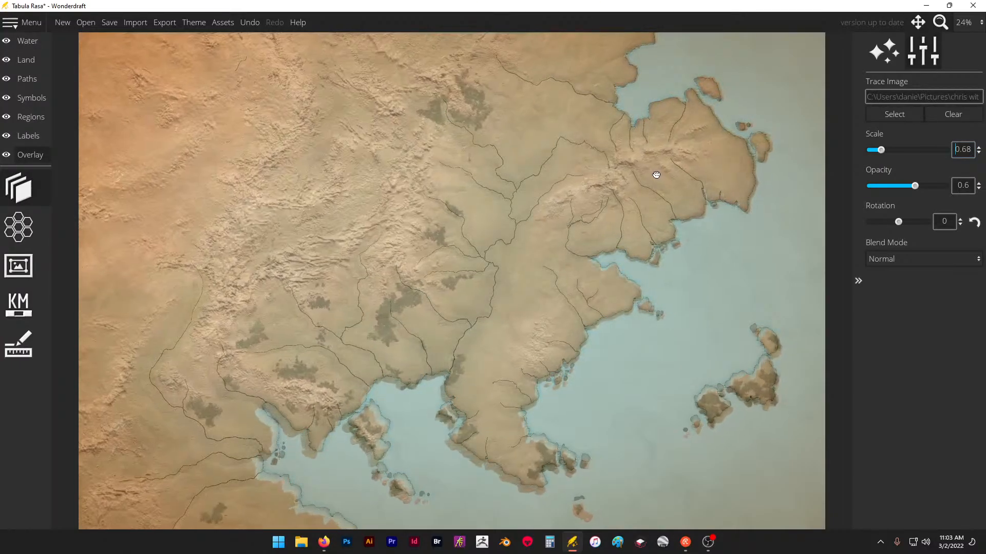
- Set the trace image's scale to 0.65 and move the image to match the northeastern coastline
{"action": "left_click", "coordinate": [970, 149]}
{"action": "key", "text": "BackSpace"}
{"action": "type", "text": "5"}
{"action": "key", "text": "Return"}
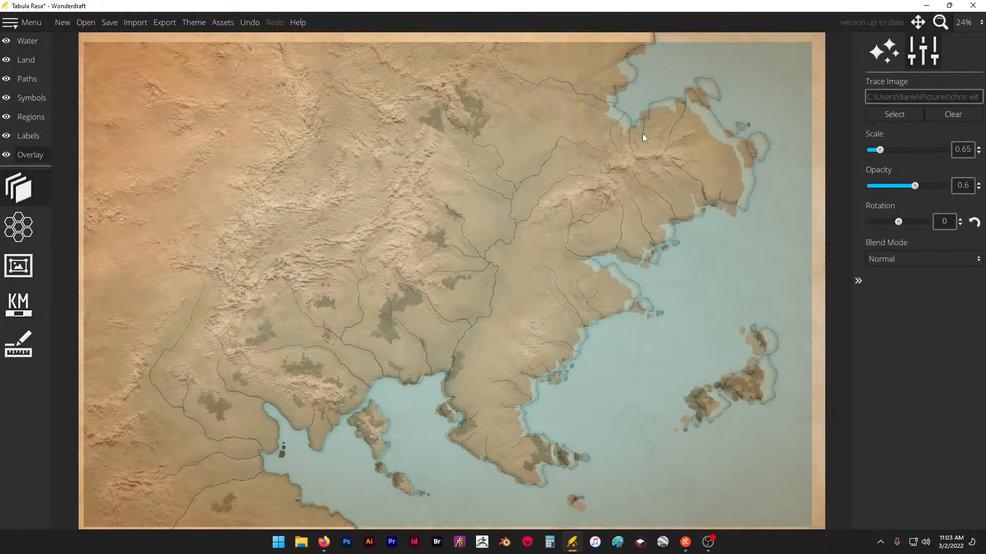
{"action": "left_click_drag", "start_coordinate": [642, 135], "coordinate": [654, 128]}
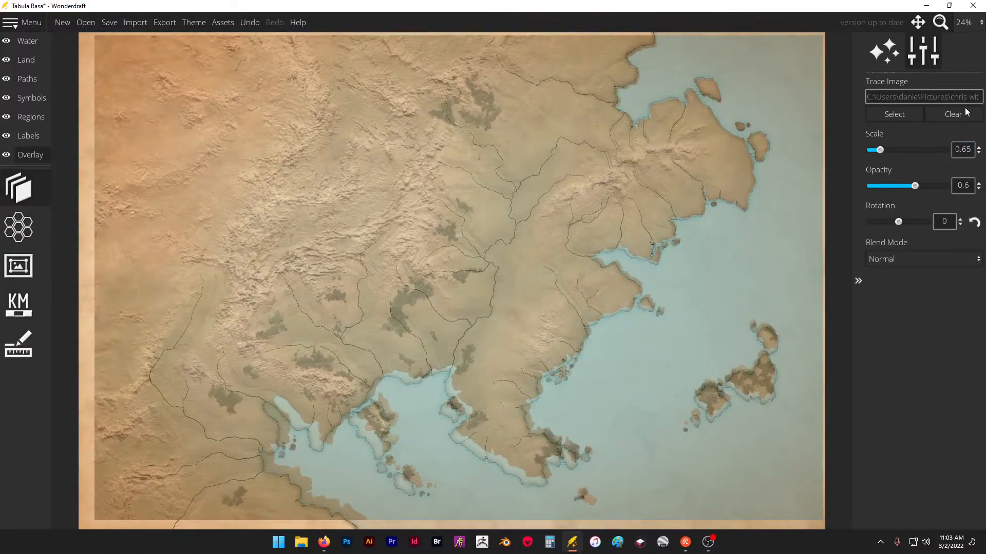
- Set the trace image's scale back to 0.68 and nudge the image westward toward the coastline
{"action": "left_click", "coordinate": [970, 149]}
{"action": "key", "text": "BackSpace"}
{"action": "type", "text": "8"}
{"action": "key", "text": "Return"}
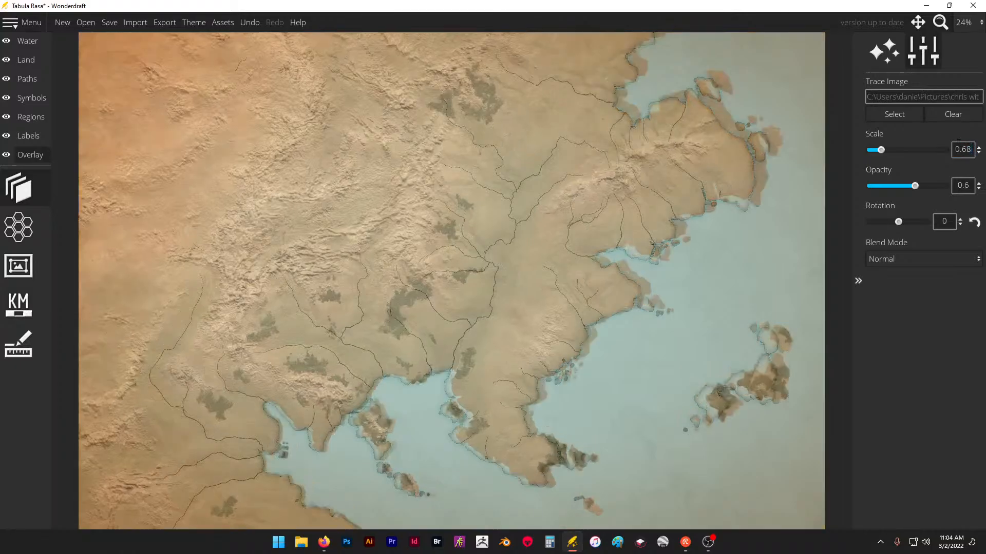
{"action": "left_click_drag", "start_coordinate": [561, 242], "coordinate": [551, 245]}
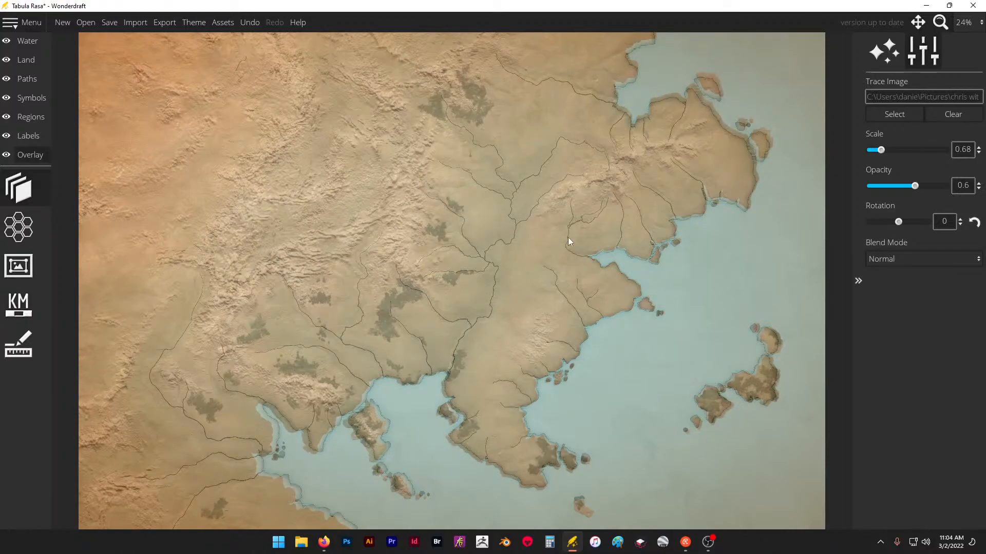
- Set the trace image's scale to 0.67 and nudge the image until its coasts and islands line up with the landmass
{"action": "left_click_drag", "start_coordinate": [962, 150], "coordinate": [970, 149]}
{"action": "left_click", "coordinate": [972, 152]}
{"action": "key", "text": "BackSpace"}
{"action": "type", "text": "7"}
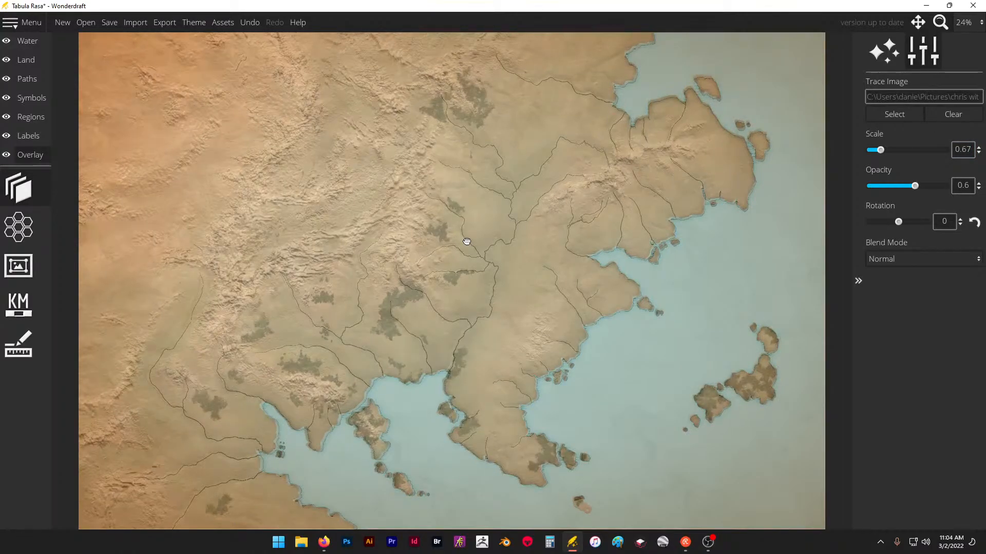
{"action": "left_click_drag", "start_coordinate": [466, 241], "coordinate": [470, 241]}
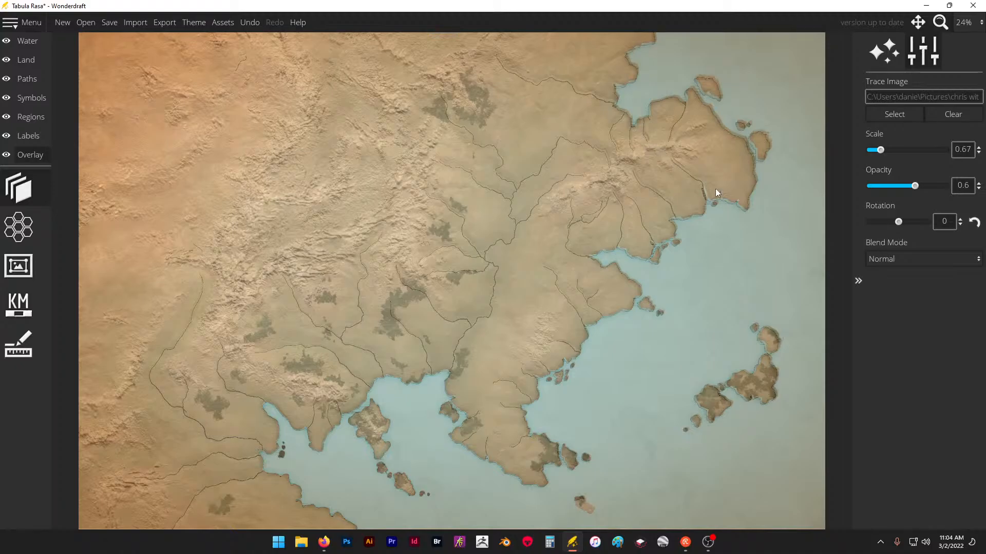
{"action": "left_click", "coordinate": [859, 349]}
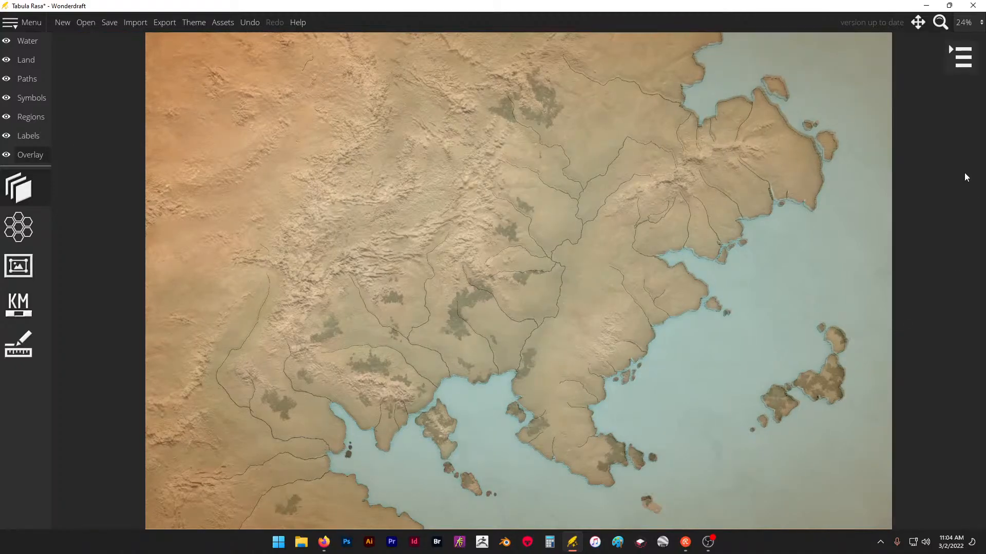
{"action": "left_click", "coordinate": [969, 64]}
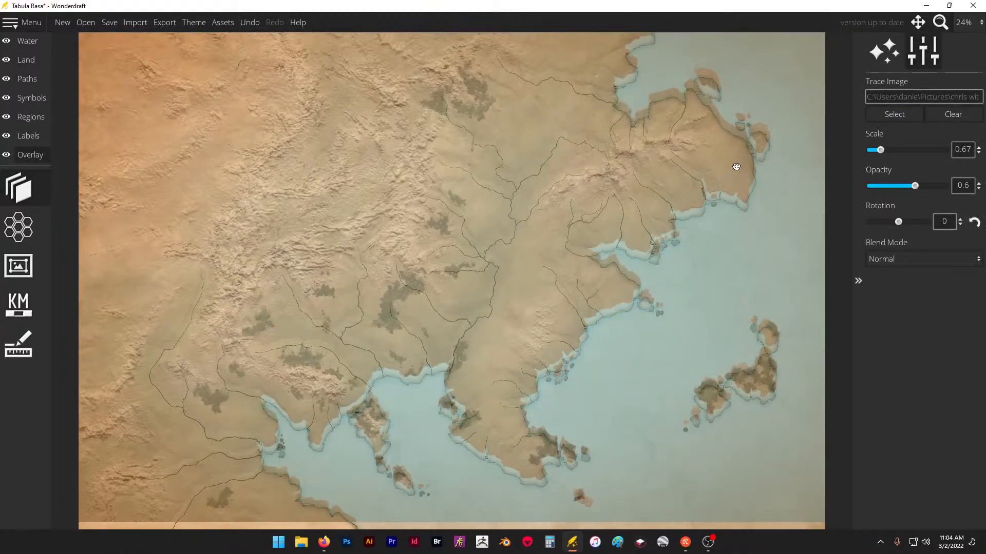
{"action": "left_click_drag", "start_coordinate": [735, 165], "coordinate": [736, 171]}
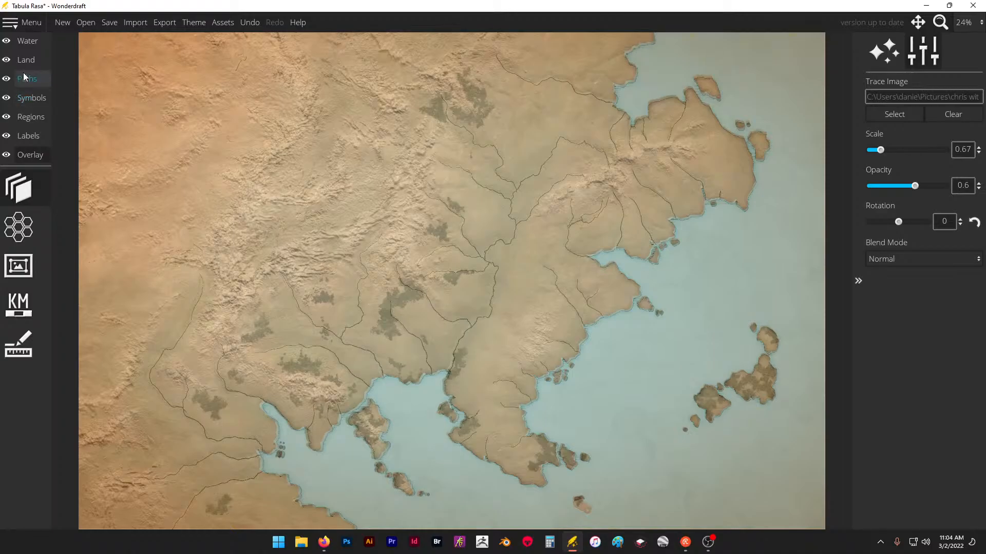
- Try mountain symbols on the map at scale 100, choose the tall pointed mountain, and undo the trial placement
{"action": "left_click", "coordinate": [27, 96]}
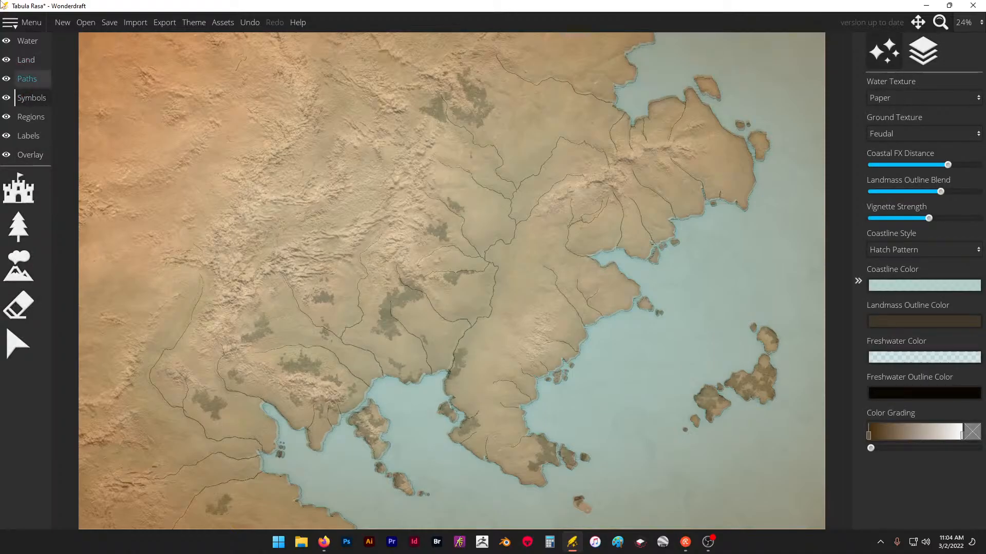
{"action": "left_click", "coordinate": [32, 265]}
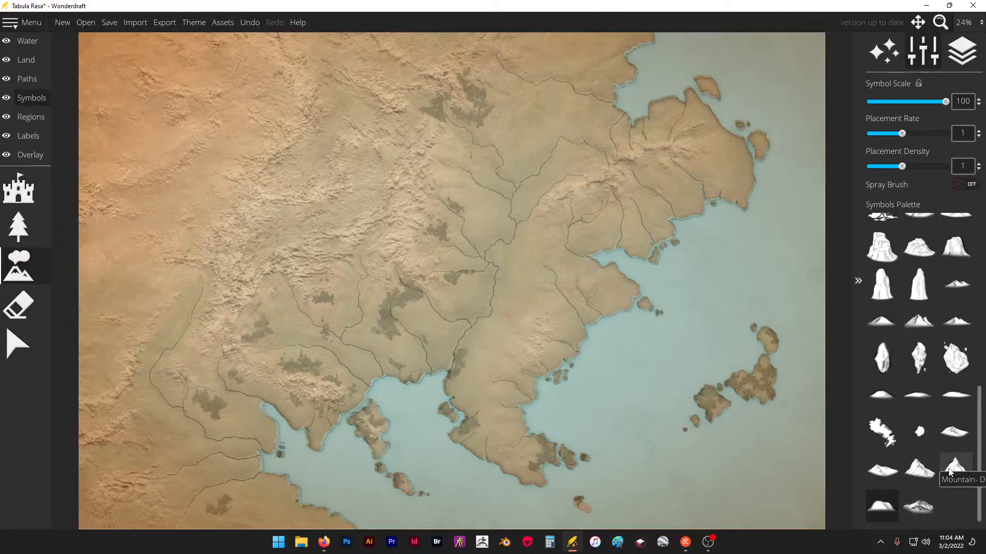
{"action": "left_click", "coordinate": [930, 473]}
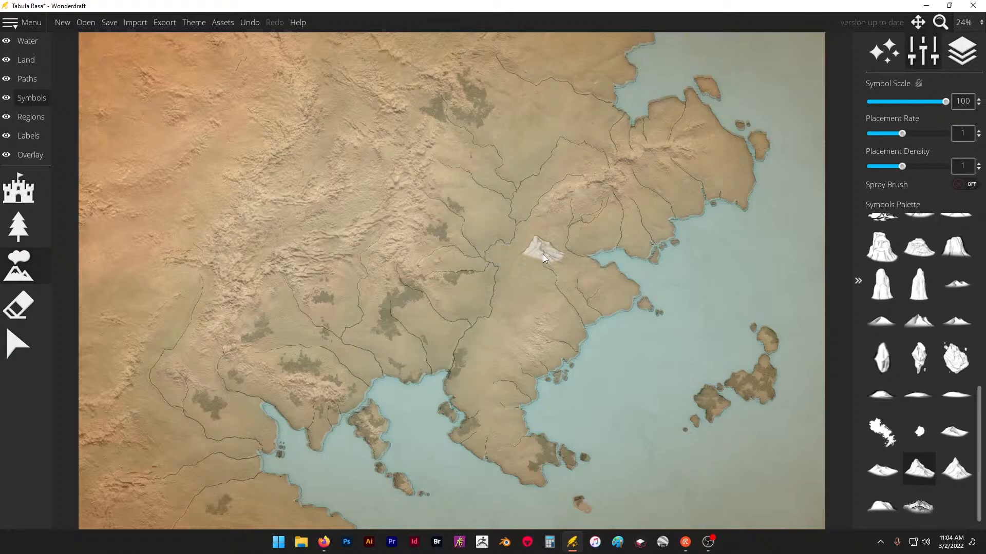
{"action": "left_click", "coordinate": [539, 250]}
{"action": "left_click", "coordinate": [890, 457]}
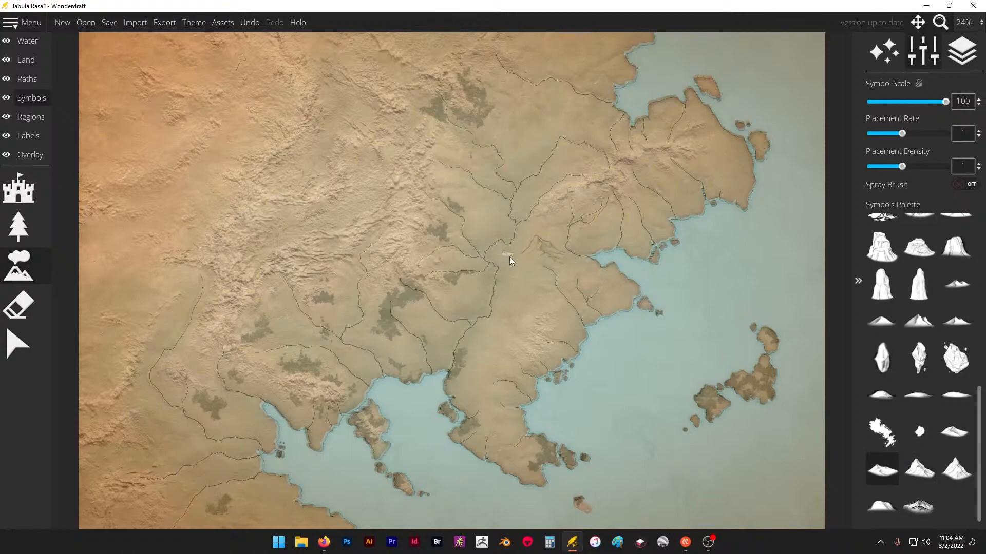
{"action": "left_click", "coordinate": [956, 468]}
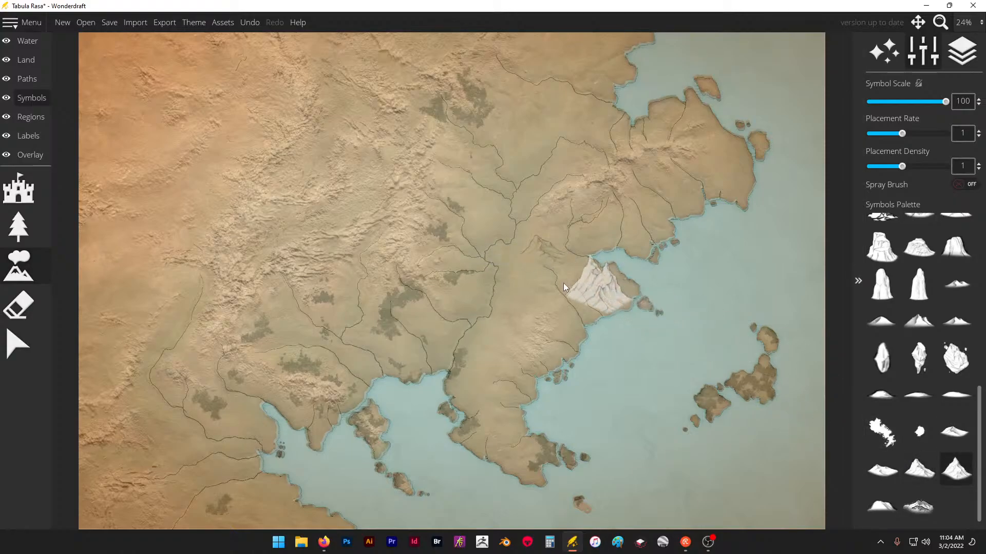
{"action": "left_click", "coordinate": [739, 287]}
{"action": "key", "text": "ctrl+z"}
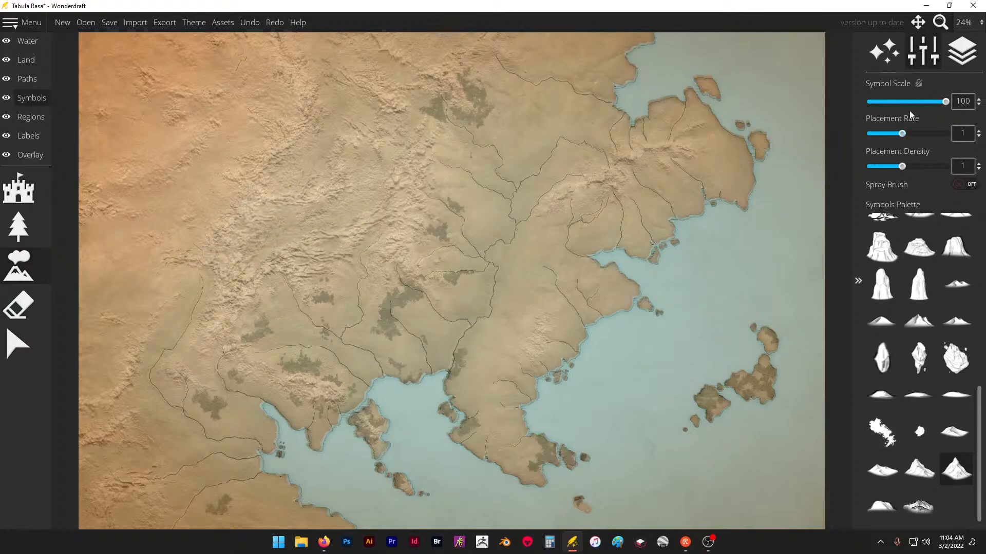
- Reduce the symbol scale to 15, test a mountain on the highlands, and undo it
{"action": "left_click_drag", "start_coordinate": [902, 101], "coordinate": [873, 102]}
{"action": "scroll", "coordinate": [312, 254], "scroll_direction": "up", "scroll_amount": 6}
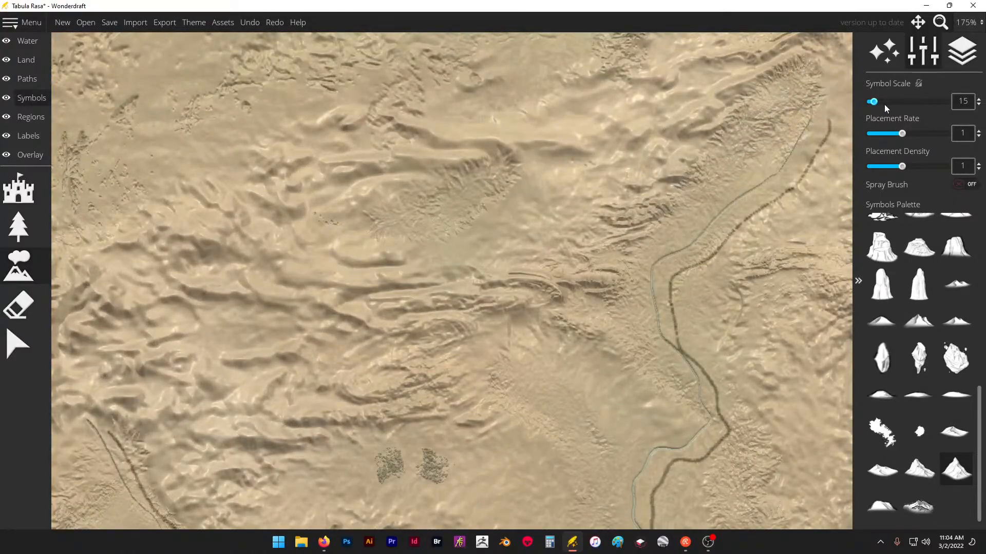
{"action": "left_click_drag", "start_coordinate": [879, 105], "coordinate": [873, 104]}
{"action": "left_click", "coordinate": [478, 231]}
{"action": "key", "text": "ctrl+z"}
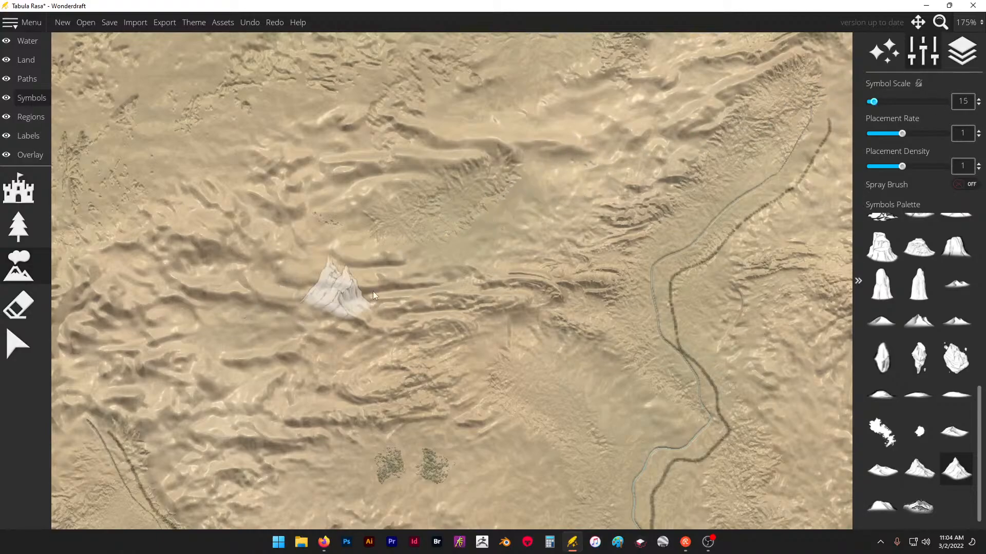
- Set the symbol scale to 10 and place one mountain in the western highlands
{"action": "left_click", "coordinate": [979, 106]}
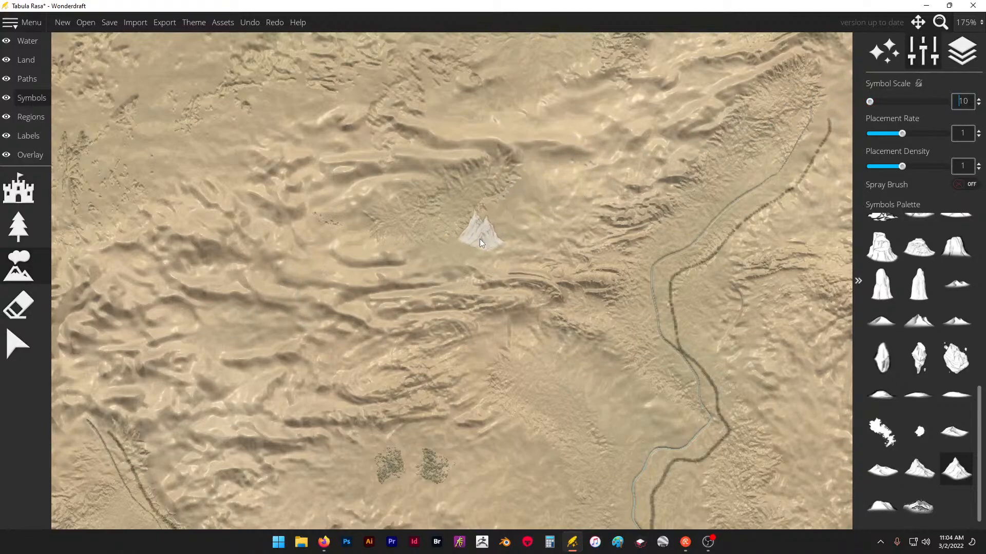
{"action": "left_click", "coordinate": [405, 274]}
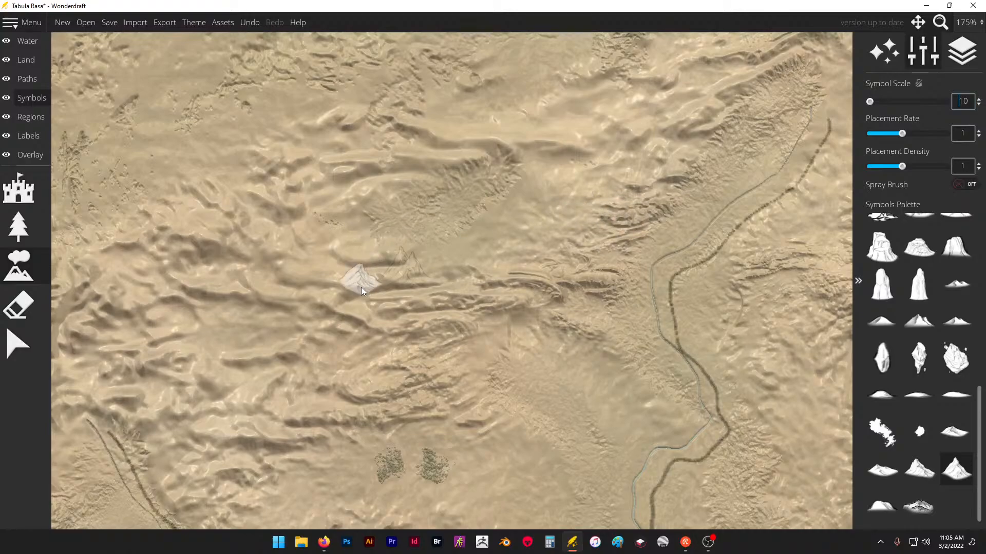
{"action": "scroll", "coordinate": [361, 287], "scroll_direction": "down", "scroll_amount": 5}
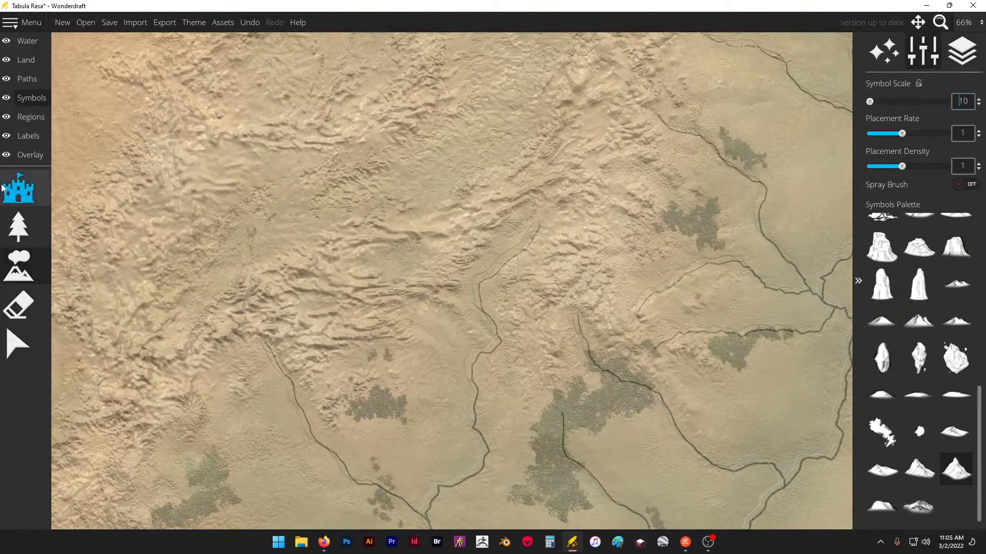
- Lower the overlay trace image's opacity to 0.23
{"action": "left_click", "coordinate": [22, 157]}
{"action": "left_click", "coordinate": [19, 188]}
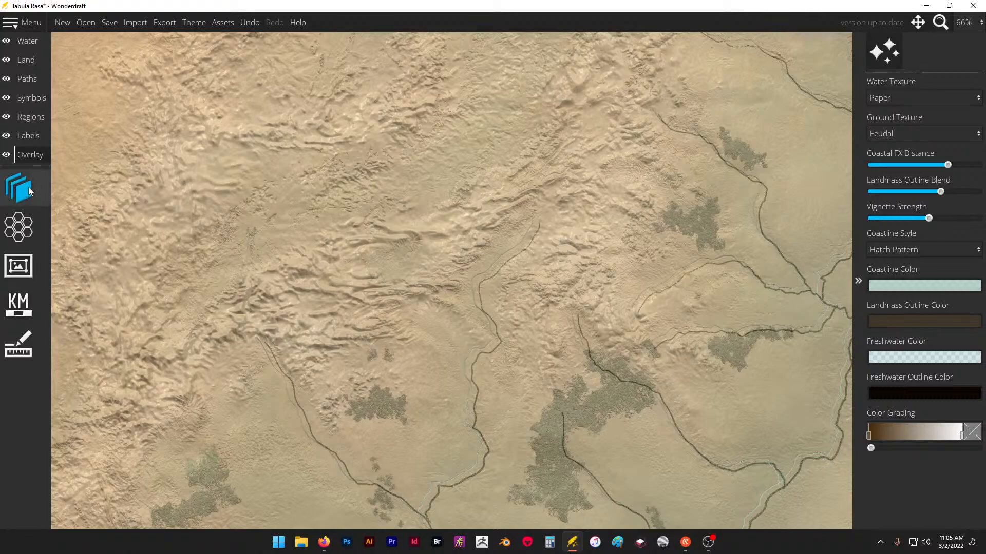
{"action": "mouse_move", "coordinate": [906, 186]}
{"action": "left_mouse_down"}
{"action": "mouse_move", "coordinate": [869, 189]}
{"action": "mouse_move", "coordinate": [890, 187]}
{"action": "left_mouse_up"}
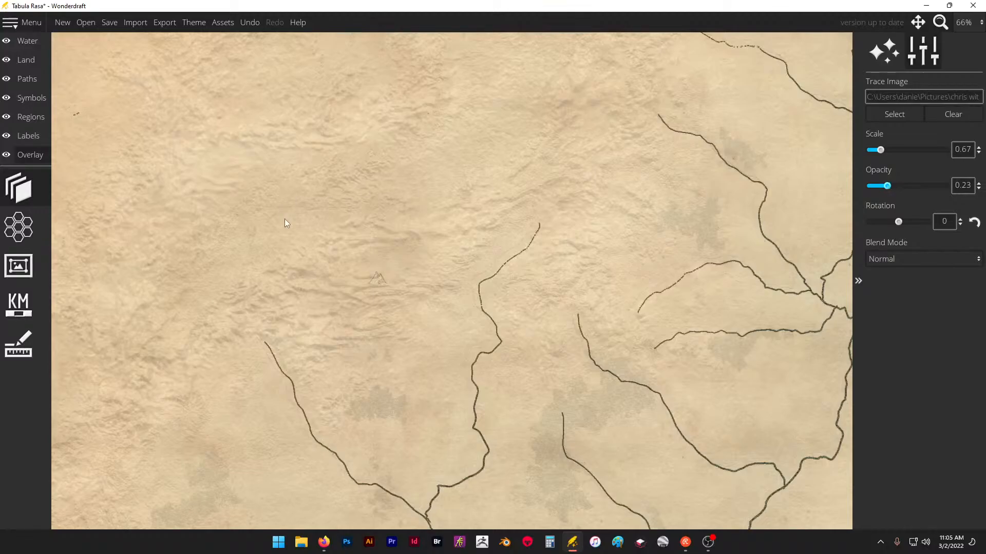
- Set the mountain symbol scale to 15 and place mountain chains along the traced highlands around the river sources
{"action": "left_click", "coordinate": [41, 104]}
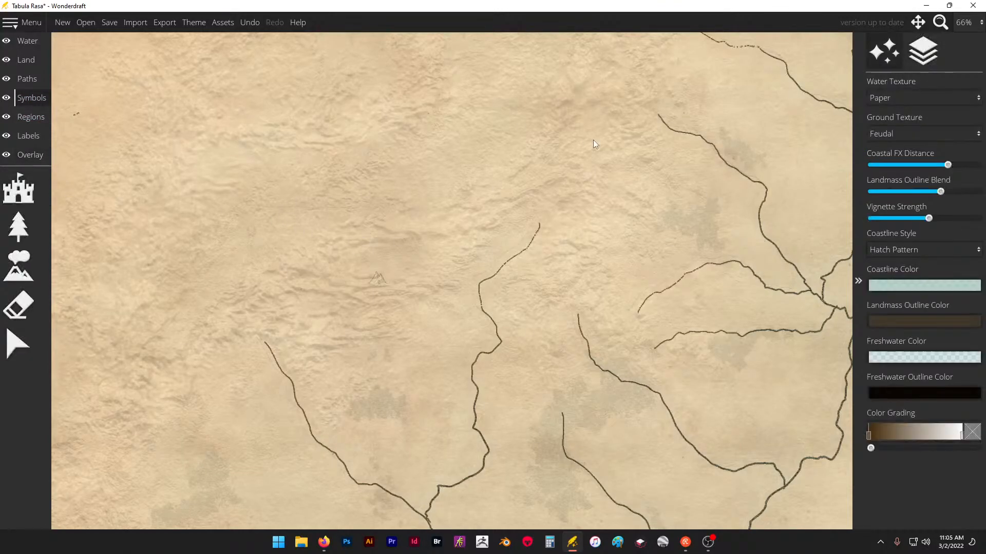
{"action": "left_click", "coordinate": [24, 276]}
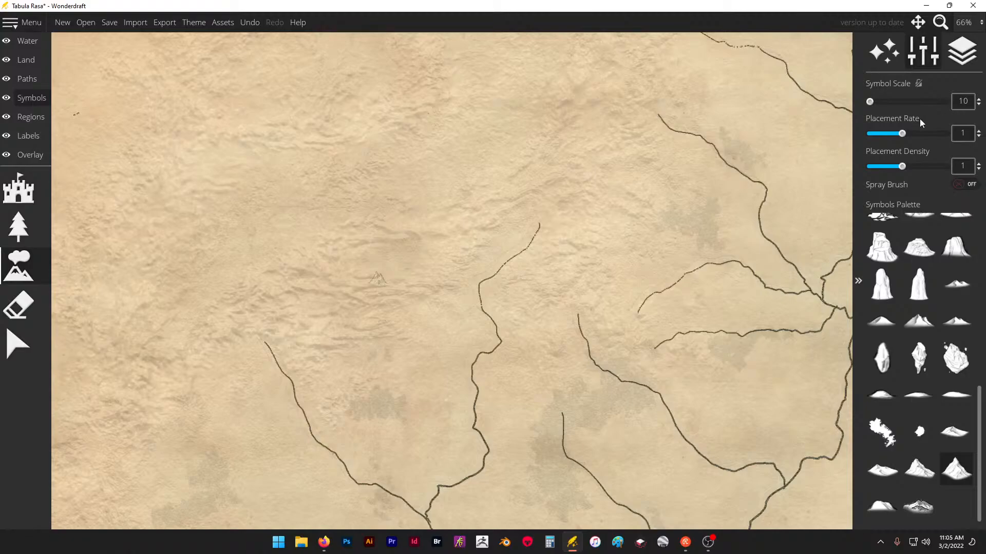
{"action": "left_click", "coordinate": [968, 101]}
{"action": "type", "text": "15"}
{"action": "key", "text": "Return"}
{"action": "left_click", "coordinate": [490, 224]}
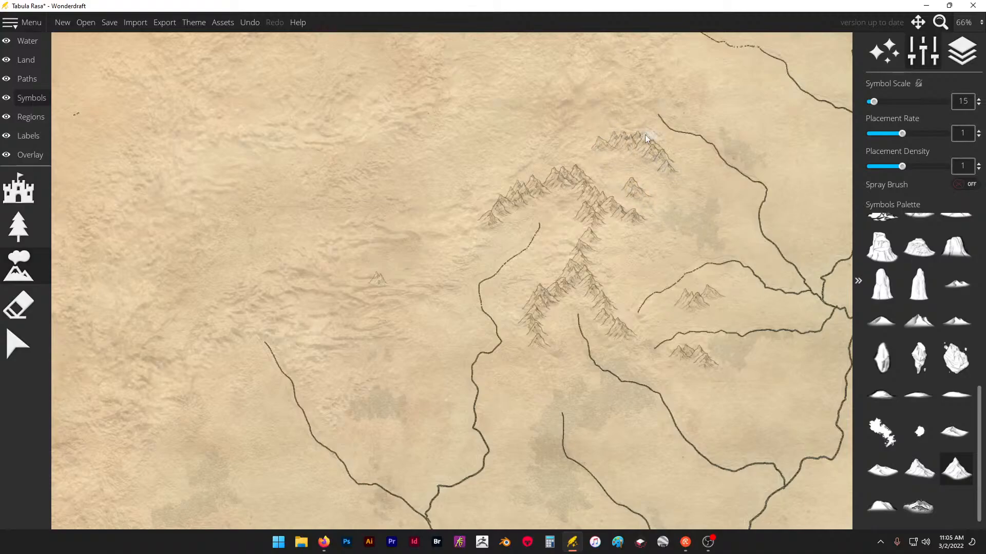
- Reduce the symbol scale to 10 and undo most of the newly placed mountains, back to the short ridge above the river source
{"action": "scroll", "coordinate": [570, 398], "scroll_direction": "down", "scroll_amount": 1}
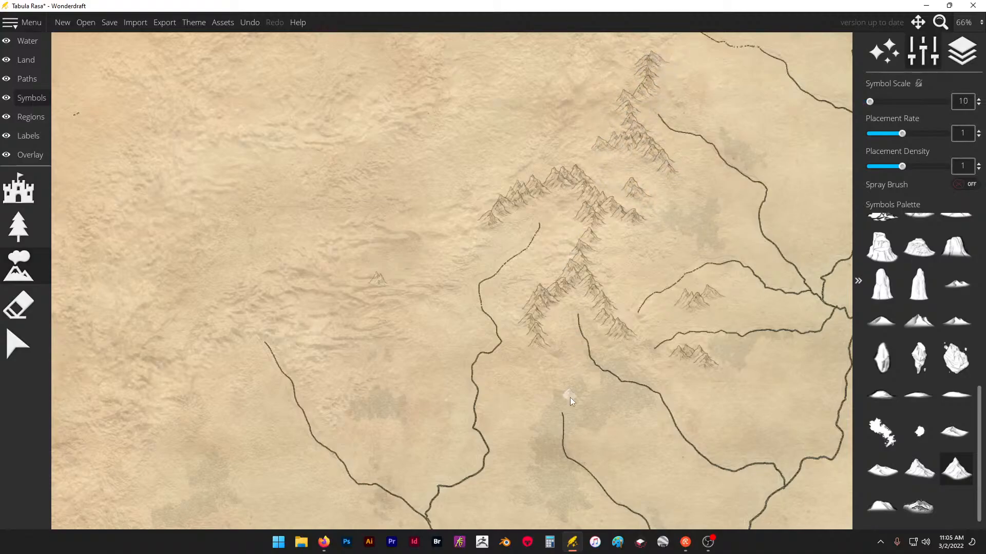
{"action": "scroll", "coordinate": [534, 240], "scroll_direction": "down", "scroll_amount": 3}
{"action": "scroll", "coordinate": [588, 174], "scroll_direction": "up", "scroll_amount": 3}
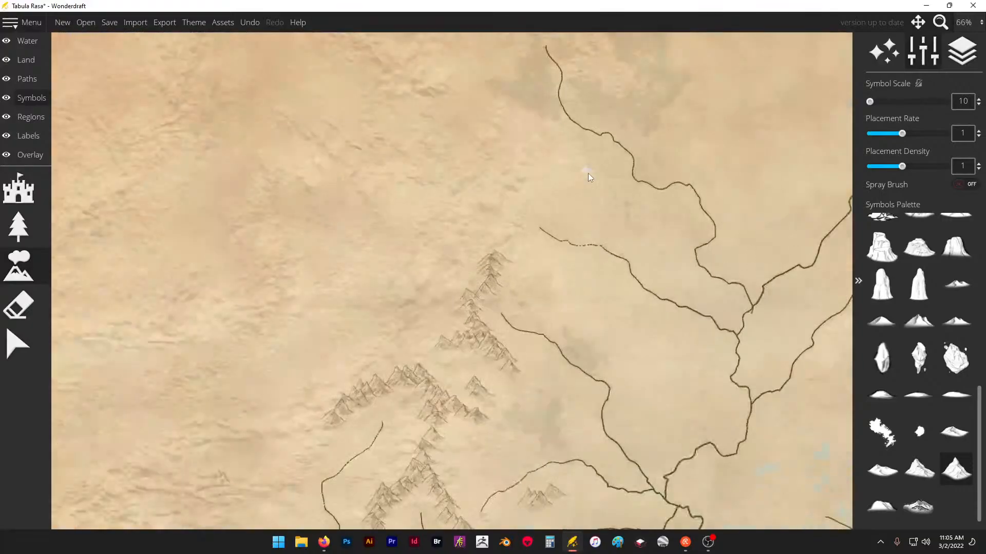
{"action": "scroll", "coordinate": [550, 176], "scroll_direction": "down", "scroll_amount": 2}
{"action": "scroll", "coordinate": [544, 168], "scroll_direction": "down", "scroll_amount": 1}
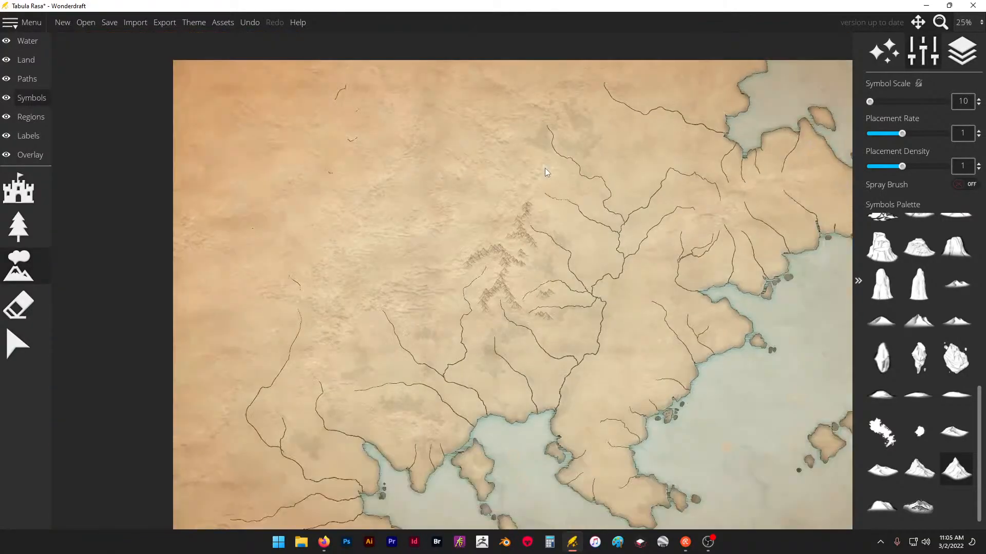
{"action": "scroll", "coordinate": [534, 190], "scroll_direction": "up", "scroll_amount": 3}
{"action": "key", "text": "ctrl+z"}
{"action": "key", "text": "ctrl+z"}
{"action": "key", "text": "ctrl+z"}
{"action": "key", "text": "ctrl+z"}
{"action": "key", "text": "ctrl+z"}
{"action": "key", "text": "ctrl+z"}
{"action": "key", "text": "ctrl+z"}
{"action": "key", "text": "ctrl+z"}
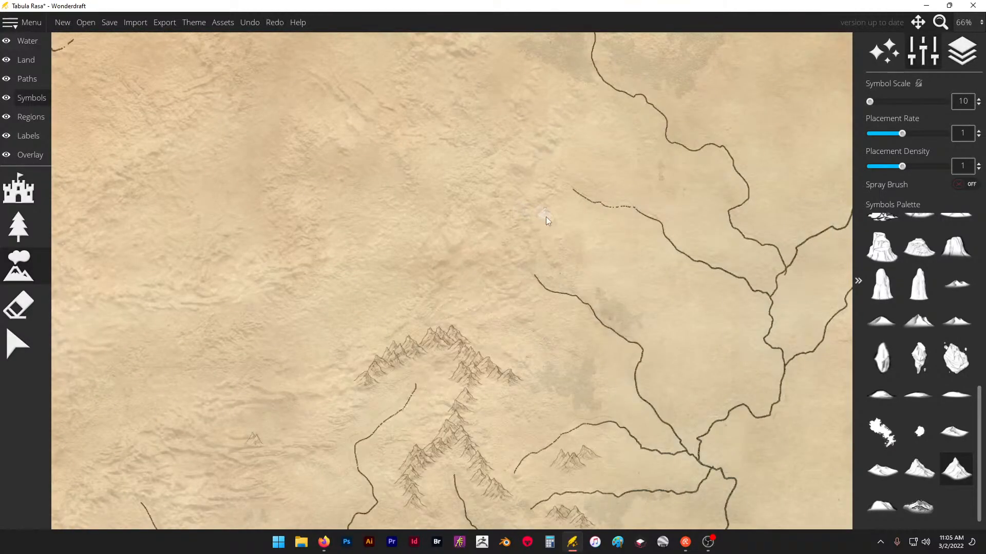
{"action": "key", "text": "ctrl+z"}
{"action": "key", "text": "ctrl+z"}
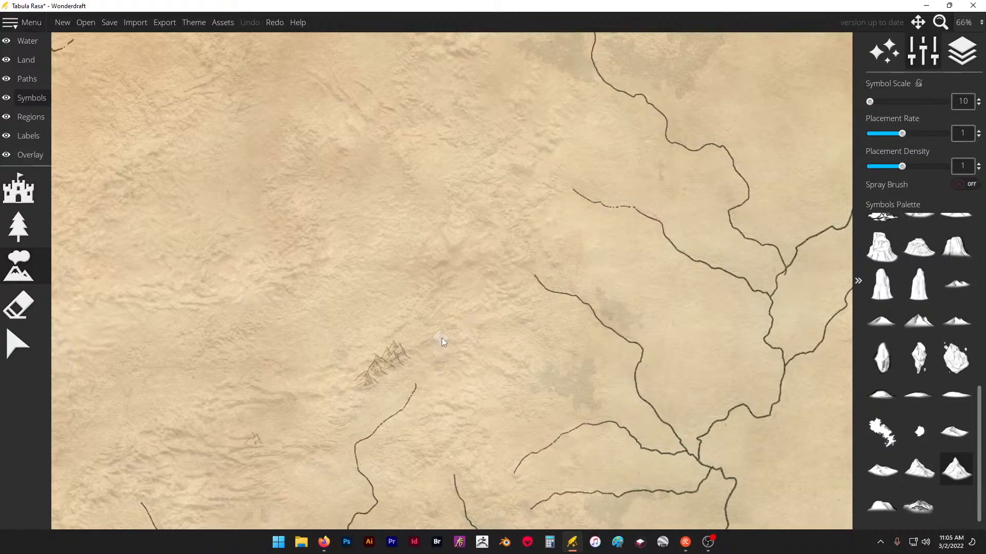
- Erase the short mountain ridge above the river source in the central highlands
{"action": "left_click", "coordinate": [19, 306]}
{"action": "mouse_move", "coordinate": [371, 312]}
{"action": "left_mouse_down"}
{"action": "mouse_move", "coordinate": [353, 364]}
{"action": "mouse_move", "coordinate": [388, 351]}
{"action": "left_mouse_up"}
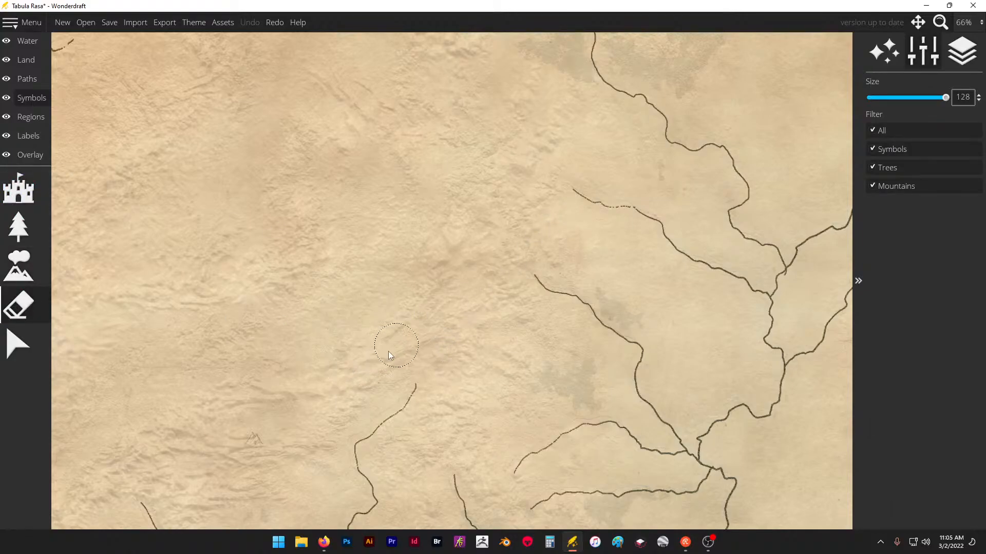
- Place branching chains of the single-peak mountain symbol along the traced highlands west of the river sources
{"action": "left_click", "coordinate": [19, 265]}
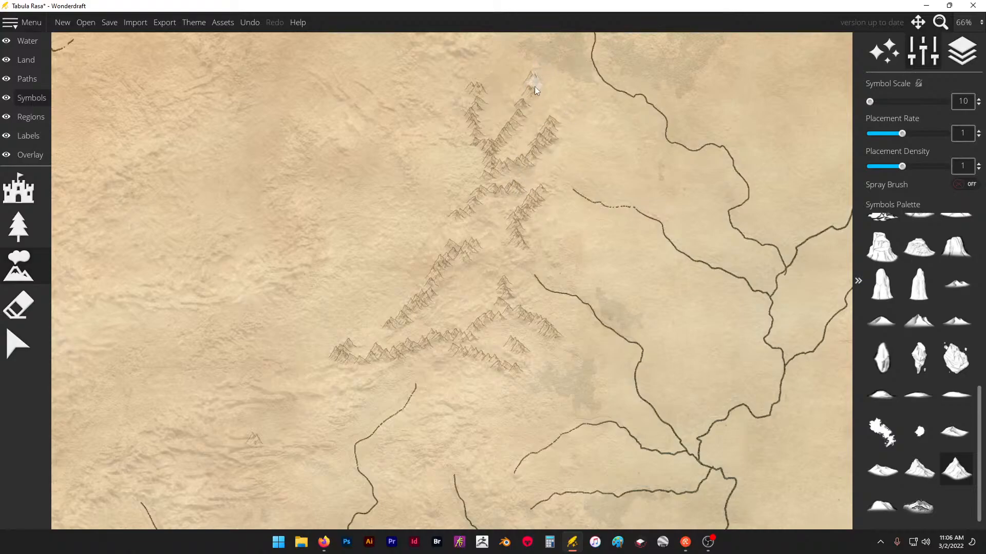
{"action": "scroll", "coordinate": [609, 152], "scroll_direction": "down", "scroll_amount": 8}
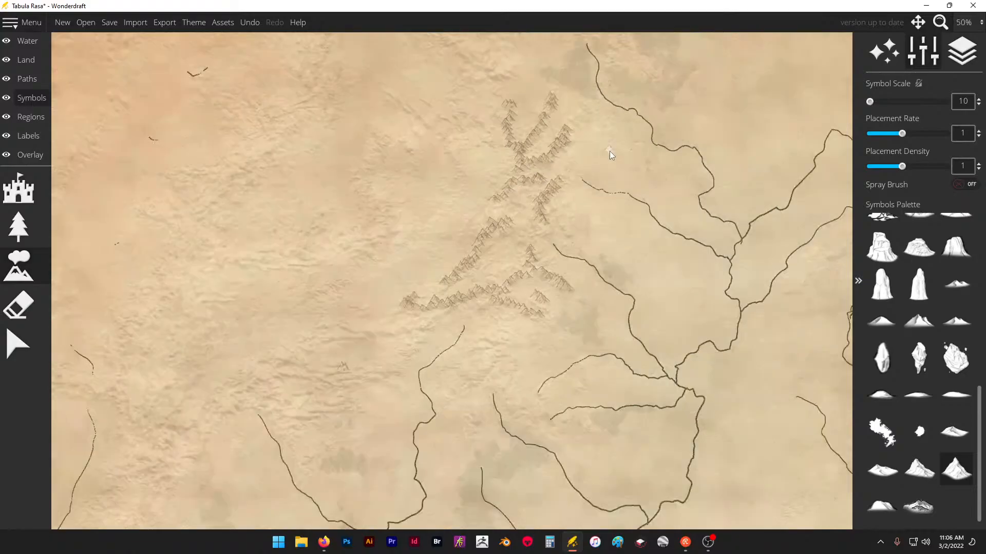
{"action": "scroll", "coordinate": [565, 149], "scroll_direction": "up", "scroll_amount": 6}
{"action": "scroll", "coordinate": [515, 232], "scroll_direction": "up", "scroll_amount": 5}
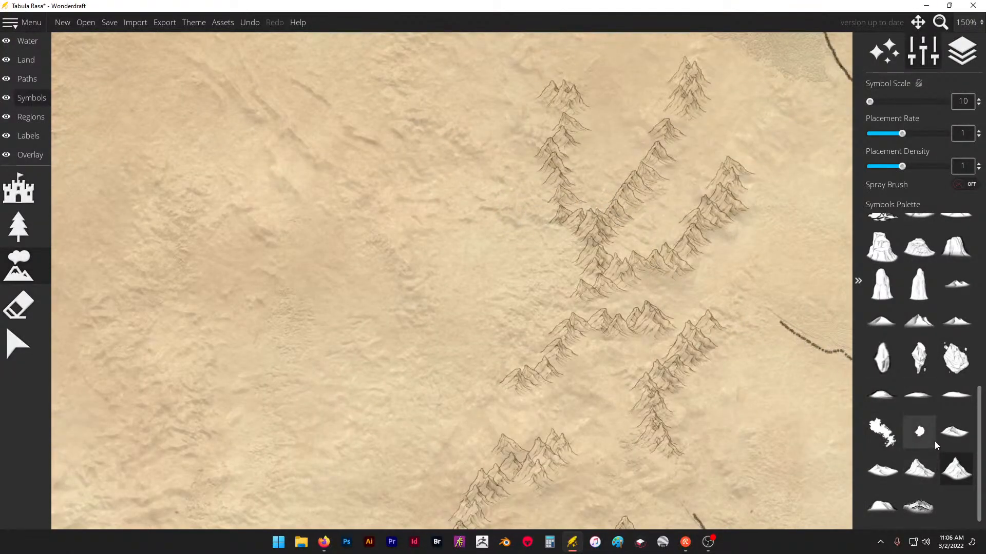
- Try the multi-peaked mountain symbol in a curved range west of the existing northern chains, and undo the placed mountains
{"action": "left_click", "coordinate": [920, 325]}
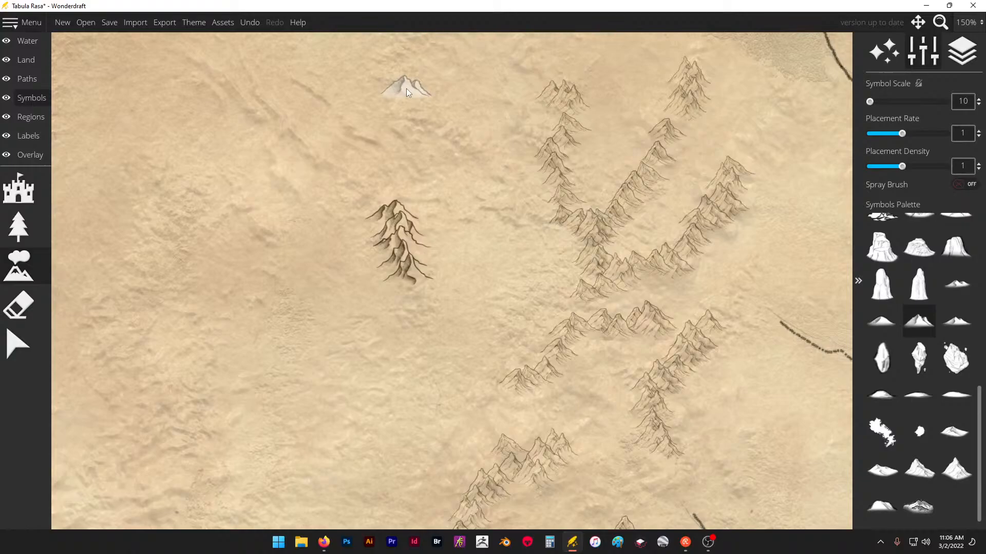
{"action": "left_click", "coordinate": [300, 142]}
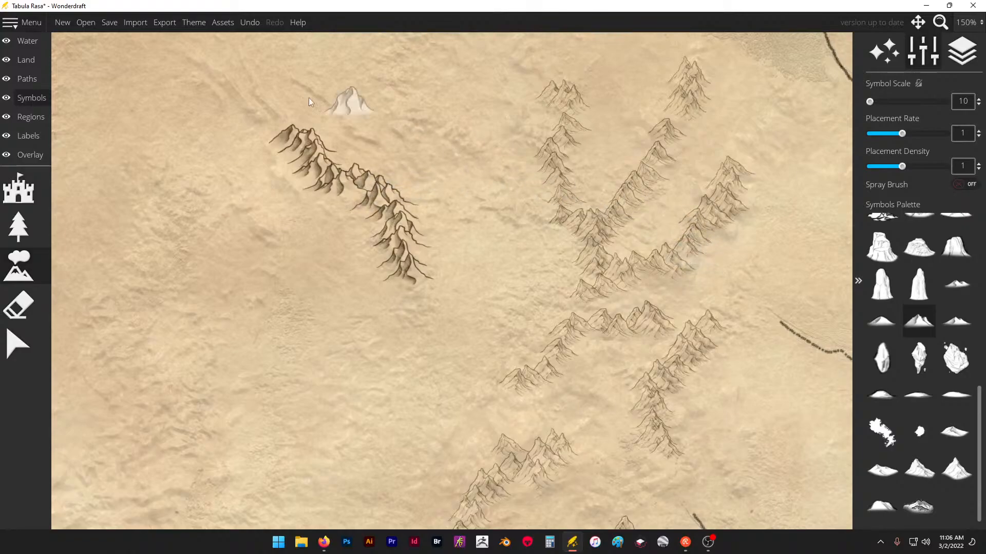
{"action": "left_click", "coordinate": [303, 198]}
{"action": "scroll", "coordinate": [461, 209], "scroll_direction": "down", "scroll_amount": 3}
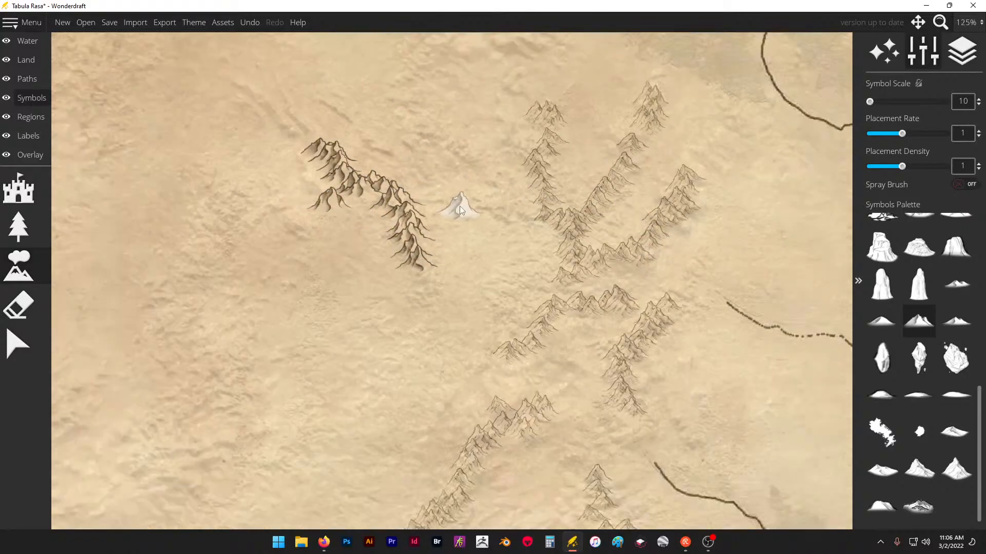
{"action": "key", "text": "ctrl+z"}
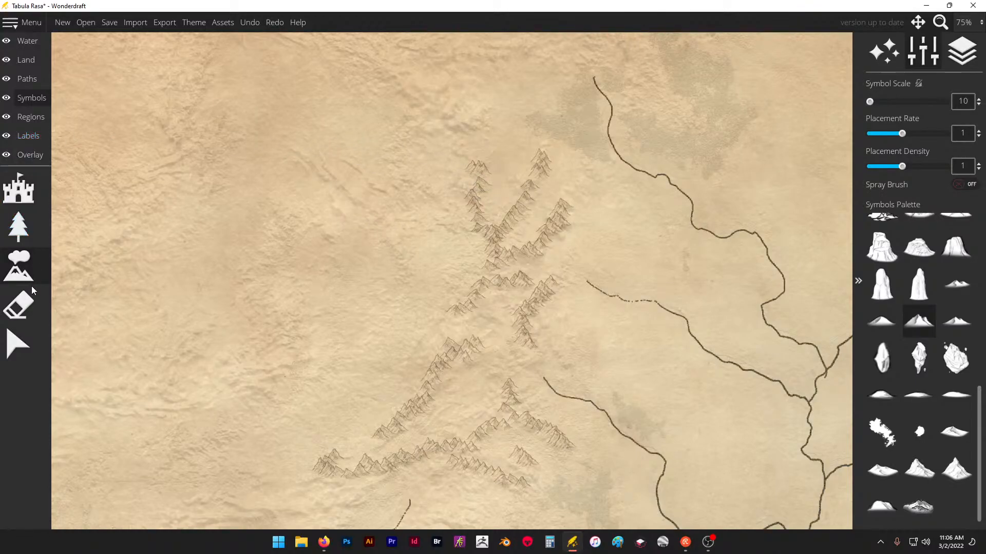
- Erase all the mountain chains west of the river sources
{"action": "left_click", "coordinate": [18, 307]}
{"action": "mouse_move", "coordinate": [541, 154]}
{"action": "left_mouse_down"}
{"action": "mouse_move", "coordinate": [482, 361]}
{"action": "mouse_move", "coordinate": [556, 384]}
{"action": "mouse_move", "coordinate": [569, 445]}
{"action": "mouse_move", "coordinate": [362, 463]}
{"action": "mouse_move", "coordinate": [492, 327]}
{"action": "mouse_move", "coordinate": [540, 211]}
{"action": "left_mouse_up"}
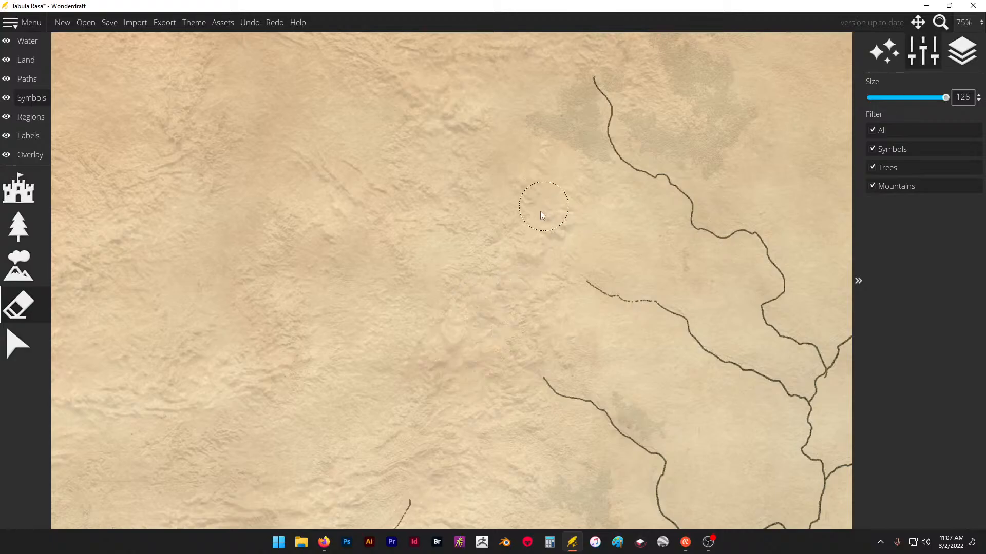
- Try short test ridges with three different mountain symbols west of the dashed river source, undoing them all
{"action": "left_click", "coordinate": [18, 266]}
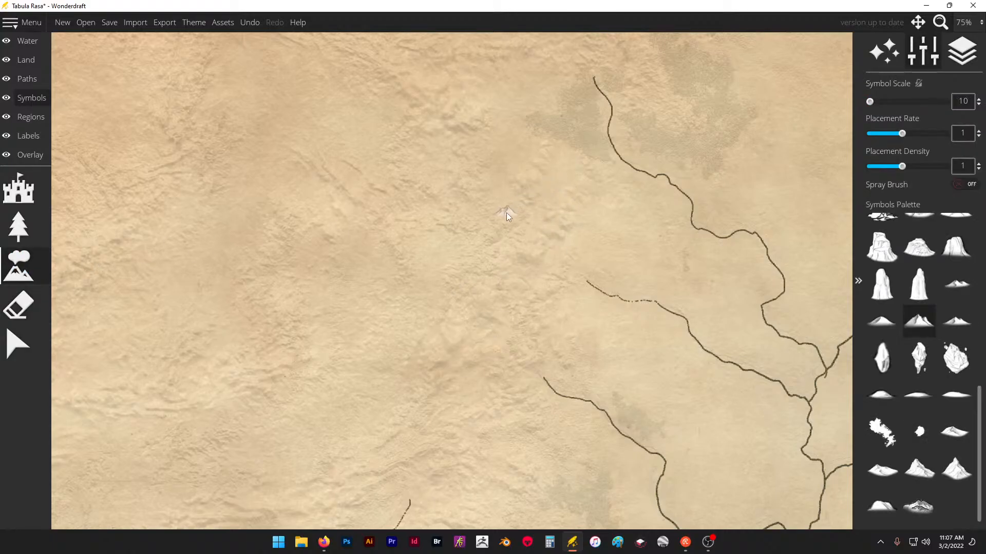
{"action": "key", "text": "ctrl+z"}
{"action": "left_click", "coordinate": [949, 323]}
{"action": "left_click_drag", "start_coordinate": [517, 260], "coordinate": [474, 307]}
{"action": "key", "text": "ctrl+z"}
{"action": "left_click", "coordinate": [919, 322]}
{"action": "left_click_drag", "start_coordinate": [491, 249], "coordinate": [442, 291]}
{"action": "left_click", "coordinate": [887, 322]}
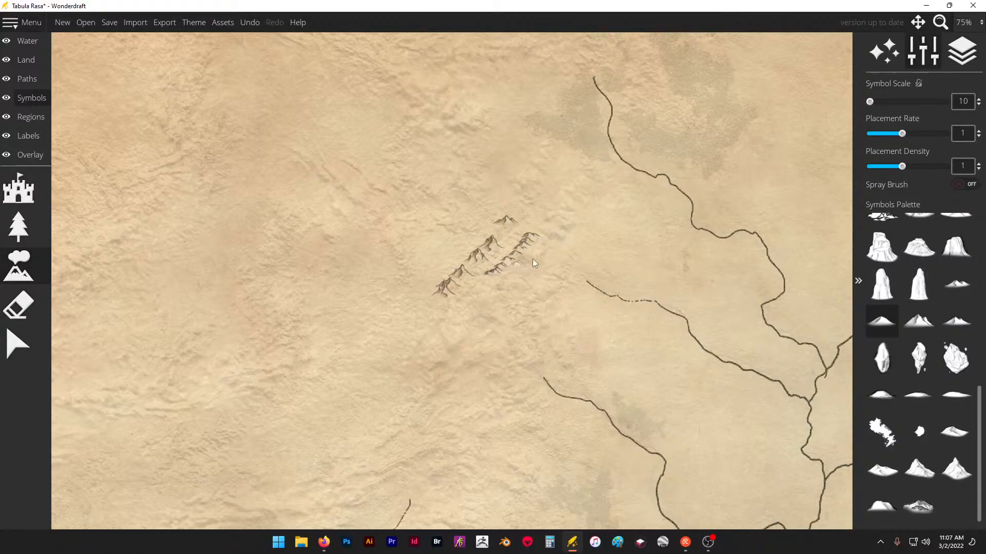
{"action": "key", "text": "ctrl+z"}
{"action": "key", "text": "ctrl+z"}
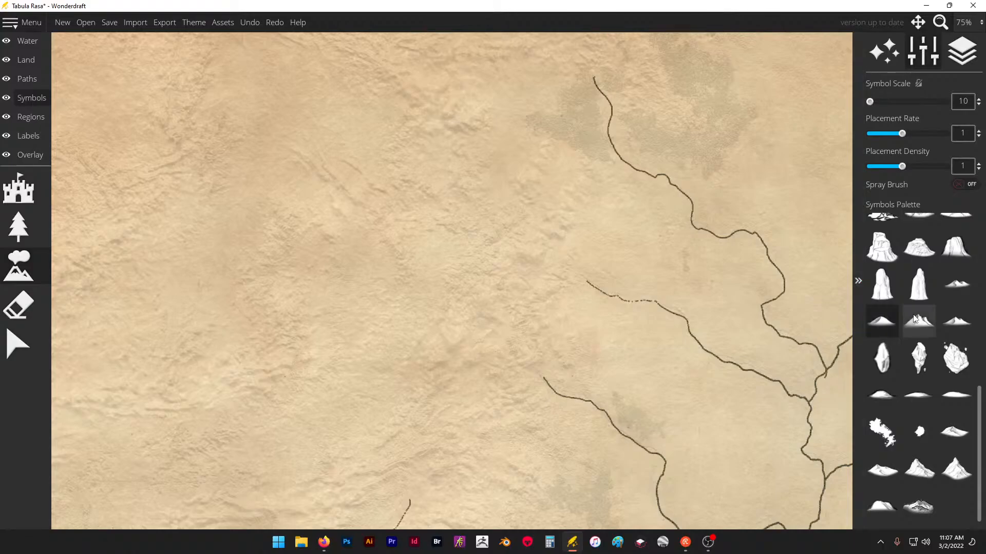
- Choose the multi-peaked mountain symbol and place two short ridges northwest of the dashed river source
{"action": "left_click", "coordinate": [915, 319]}
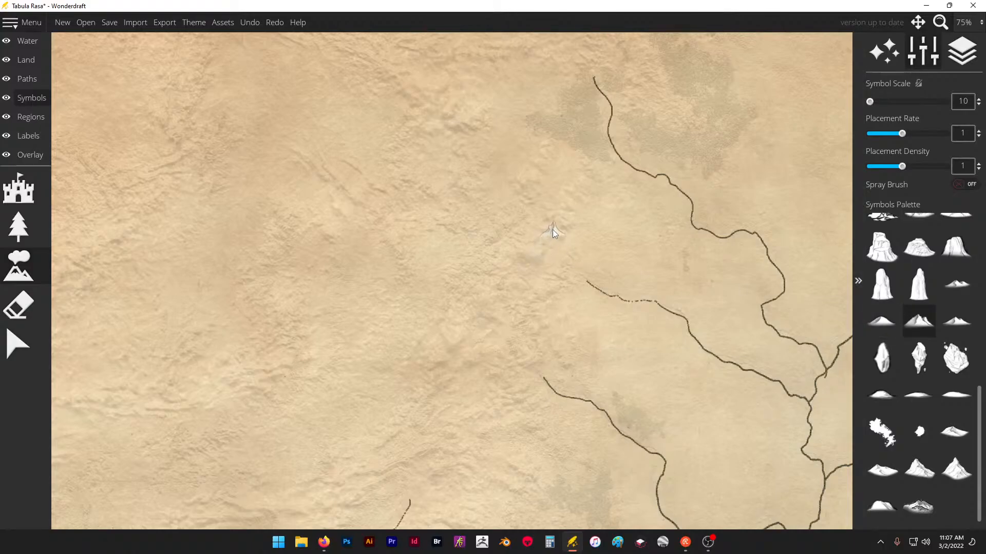
{"action": "left_click", "coordinate": [553, 231]}
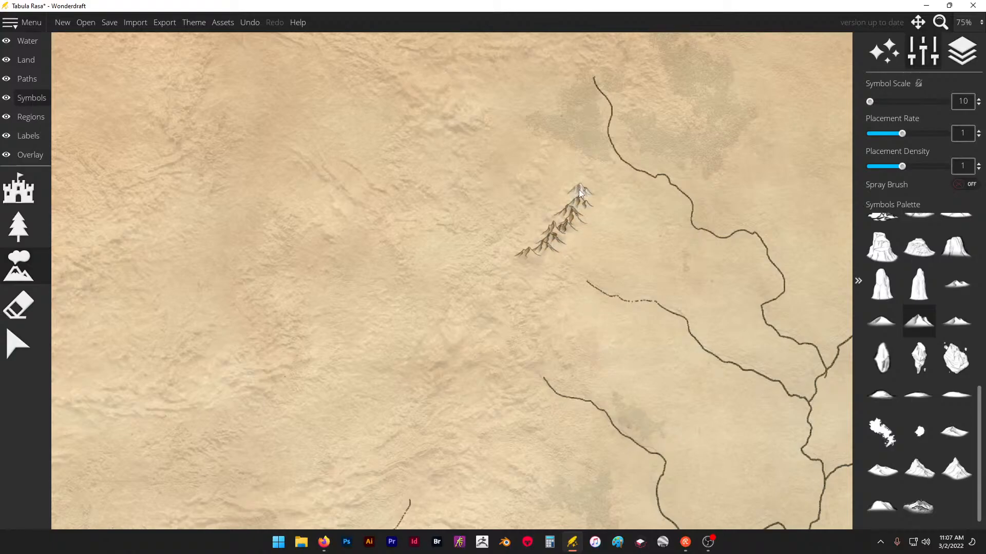
{"action": "left_click_drag", "start_coordinate": [538, 162], "coordinate": [519, 176]}
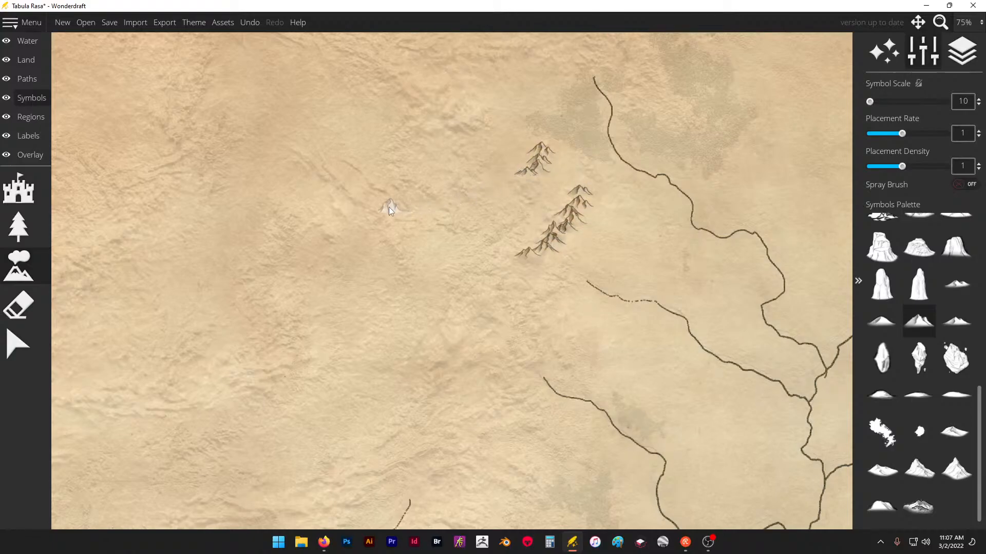
{"action": "scroll", "coordinate": [388, 208], "scroll_direction": "down", "scroll_amount": 12}
{"action": "scroll", "coordinate": [400, 204], "scroll_direction": "up", "scroll_amount": 12}
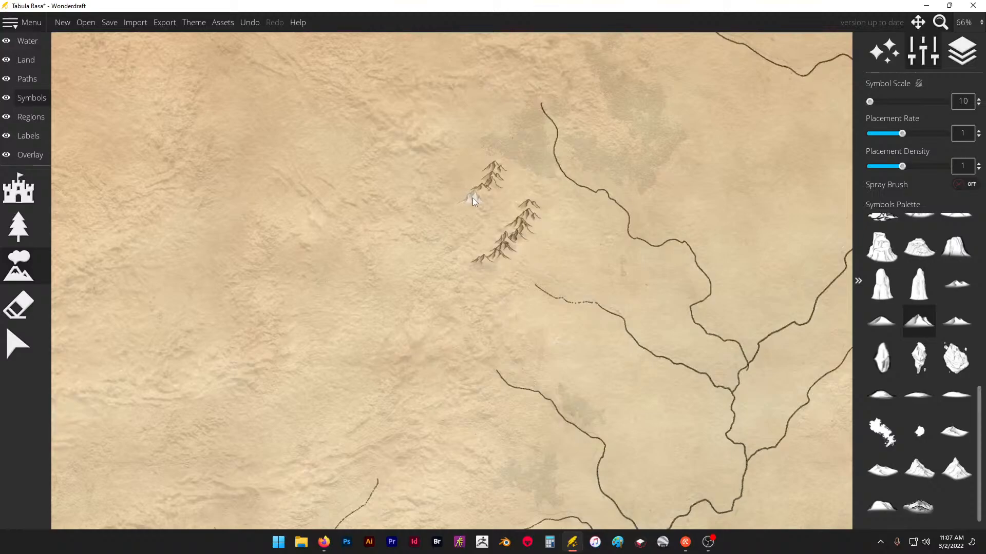
- Undo the two short ridges and erase the few mountains left northwest of the dashed river source
{"action": "key", "text": "ctrl+z"}
{"action": "key", "text": "ctrl+z"}
{"action": "key", "text": "ctrl+z"}
{"action": "key", "text": "ctrl+z"}
{"action": "key", "text": "ctrl+z"}
{"action": "key", "text": "ctrl+z"}
{"action": "key", "text": "ctrl+z"}
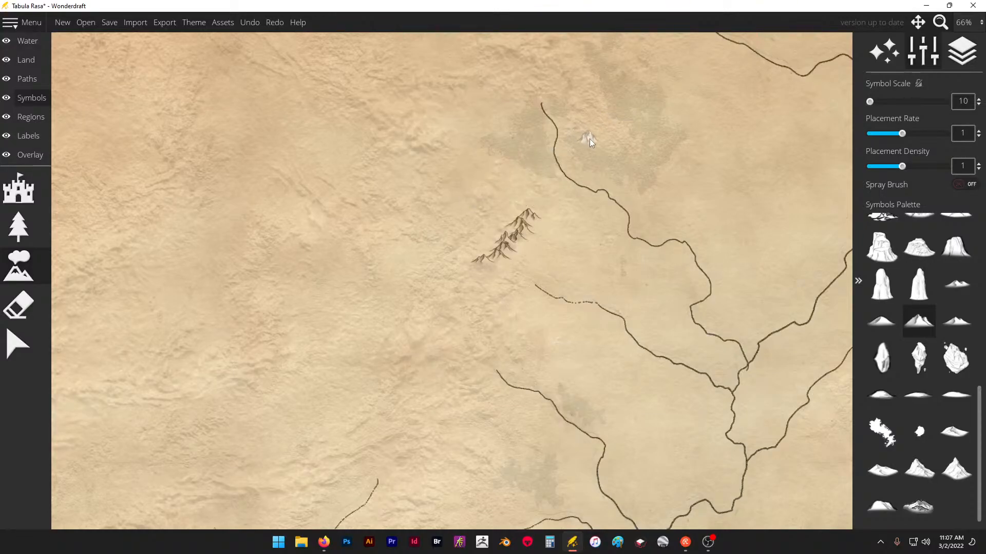
{"action": "key", "text": "ctrl+z"}
{"action": "key", "text": "ctrl+z"}
{"action": "key", "text": "ctrl+z"}
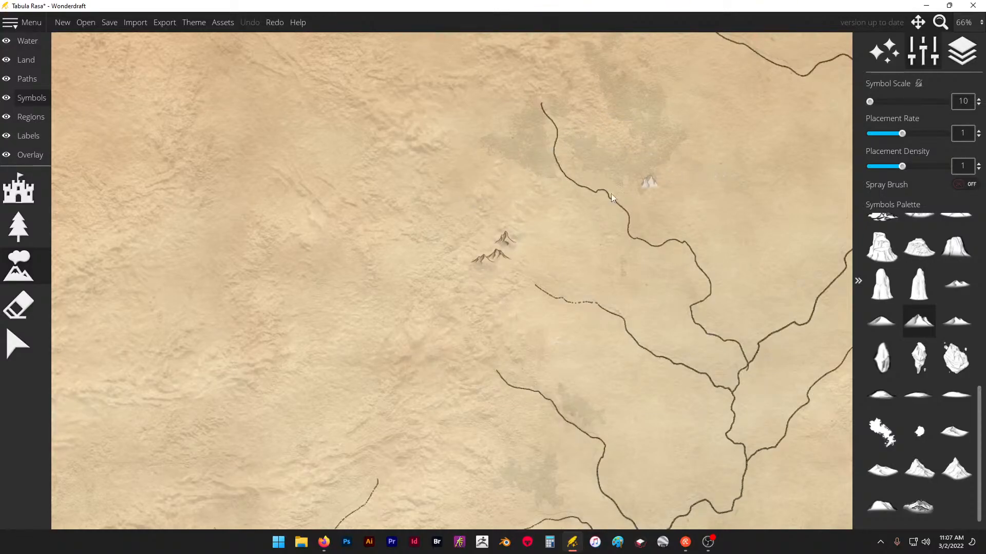
{"action": "left_click", "coordinate": [18, 306]}
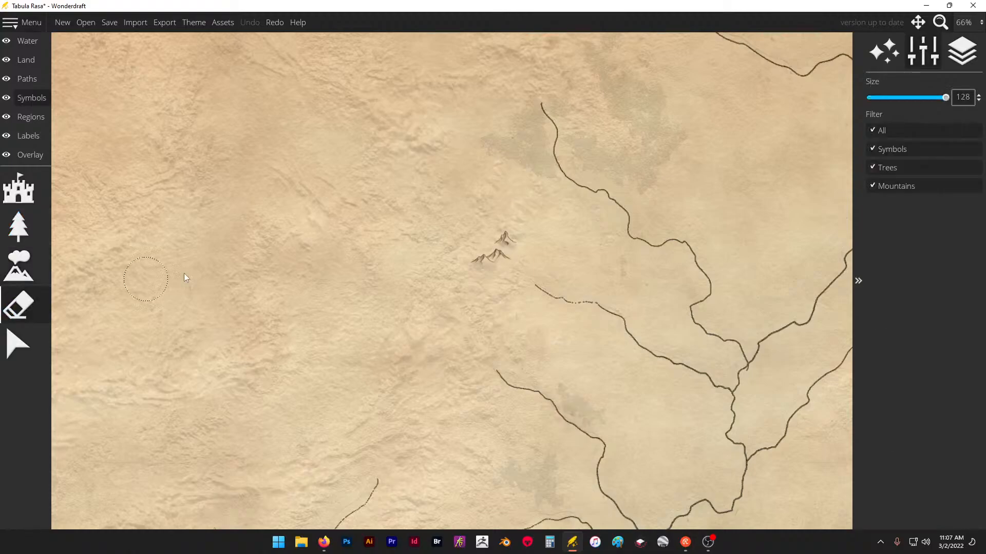
{"action": "left_click_drag", "start_coordinate": [488, 254], "coordinate": [510, 235]}
{"action": "left_click", "coordinate": [3, 272]}
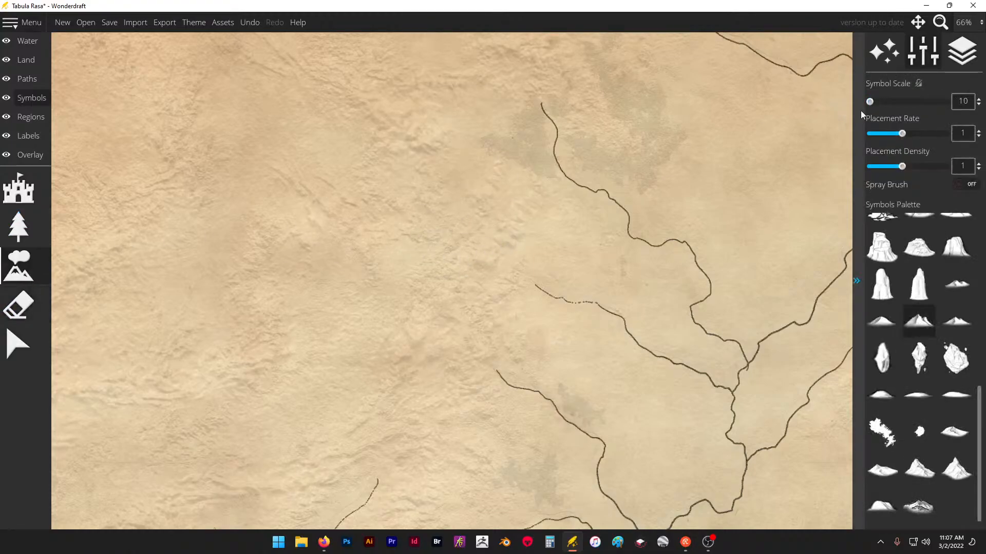
- Try a symbol scale of 15, and try to reduce the scale to 5
{"action": "left_click", "coordinate": [978, 99]}
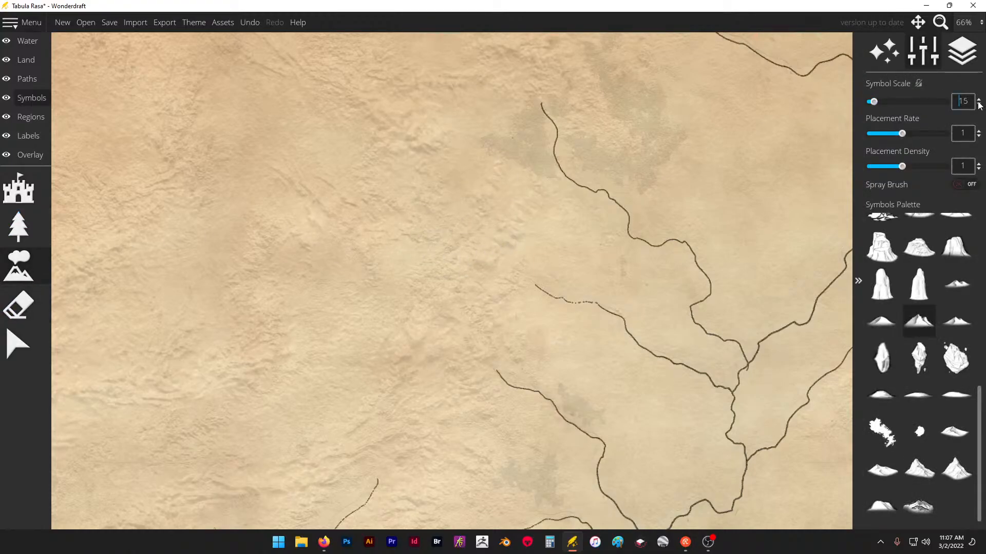
{"action": "left_click", "coordinate": [978, 105]}
{"action": "left_click_drag", "start_coordinate": [970, 104], "coordinate": [933, 105]}
{"action": "type", "text": "5"}
{"action": "key", "text": "Return"}
- Place multi-peaked mountain chains running northeast to southwest along the traced highlands just west of the river sources
{"action": "scroll", "coordinate": [483, 238], "scroll_direction": "up", "scroll_amount": 5}
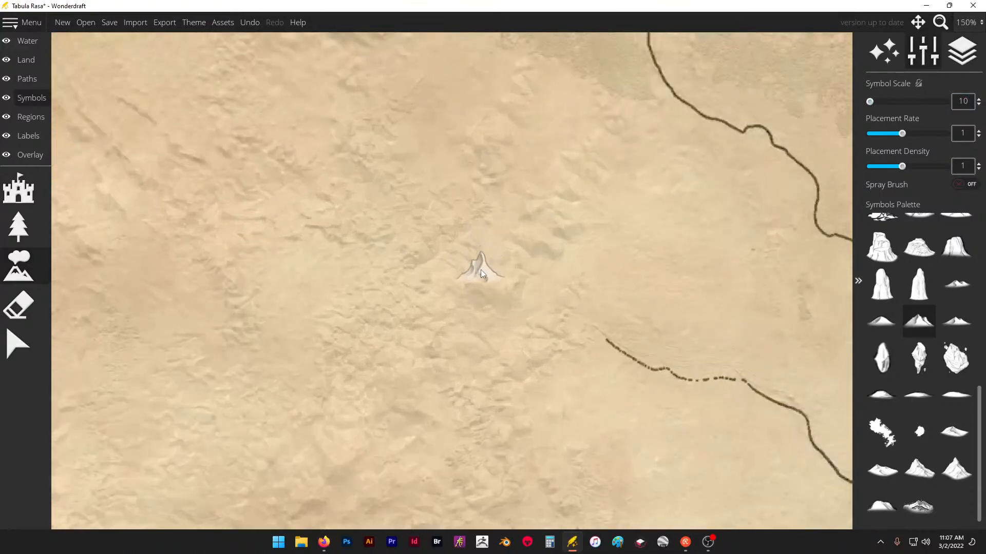
{"action": "left_click", "coordinate": [545, 234]}
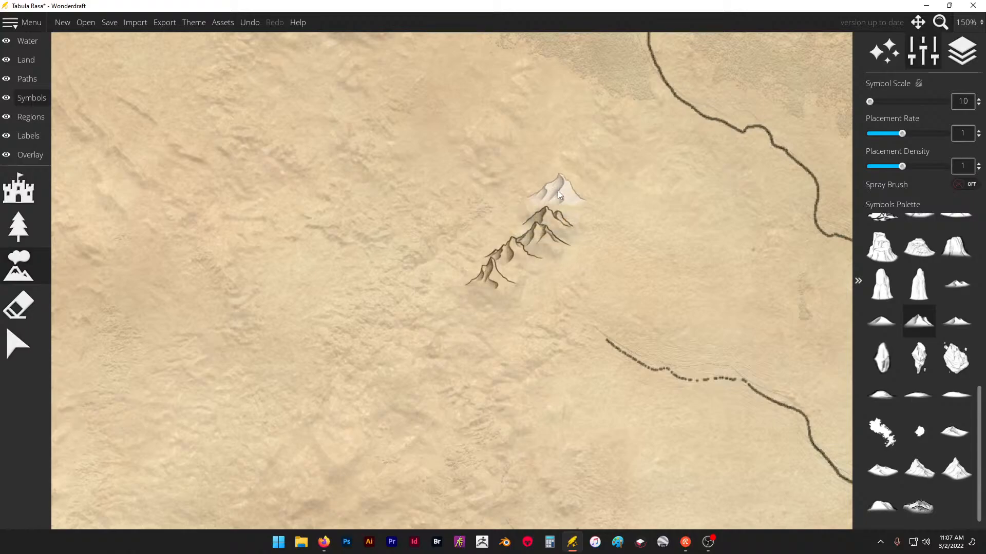
{"action": "left_click", "coordinate": [538, 183]}
{"action": "left_click", "coordinate": [457, 278]}
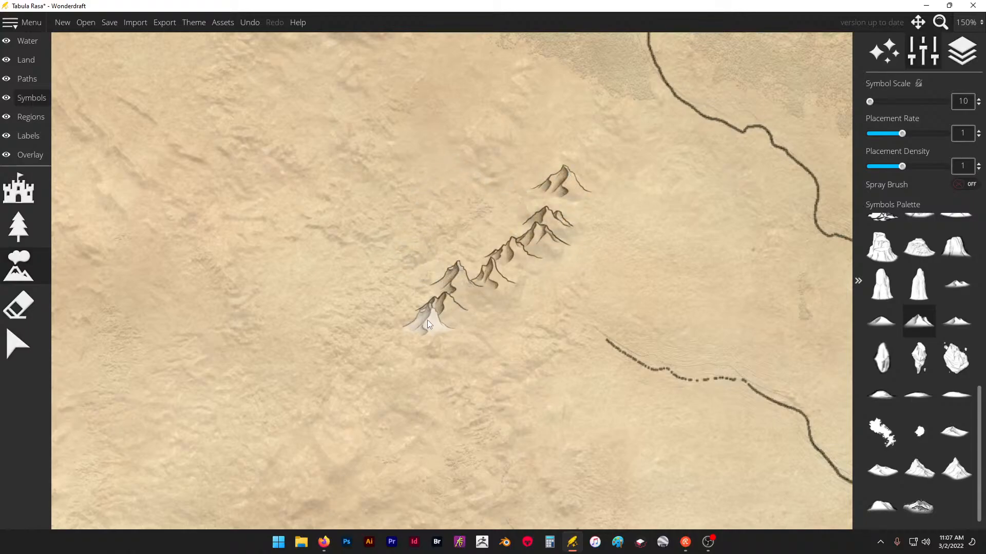
{"action": "scroll", "coordinate": [426, 275], "scroll_direction": "down", "scroll_amount": 4}
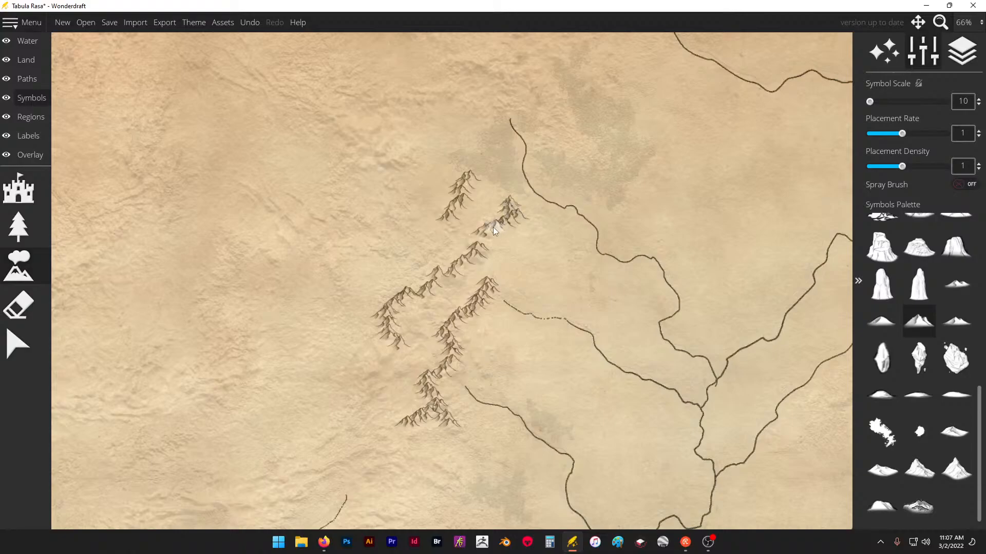
- Place a curved, branching mountain range above the northern river source and another along the map's north edge around the northernmost river
{"action": "scroll", "coordinate": [553, 285], "scroll_direction": "down", "scroll_amount": 5}
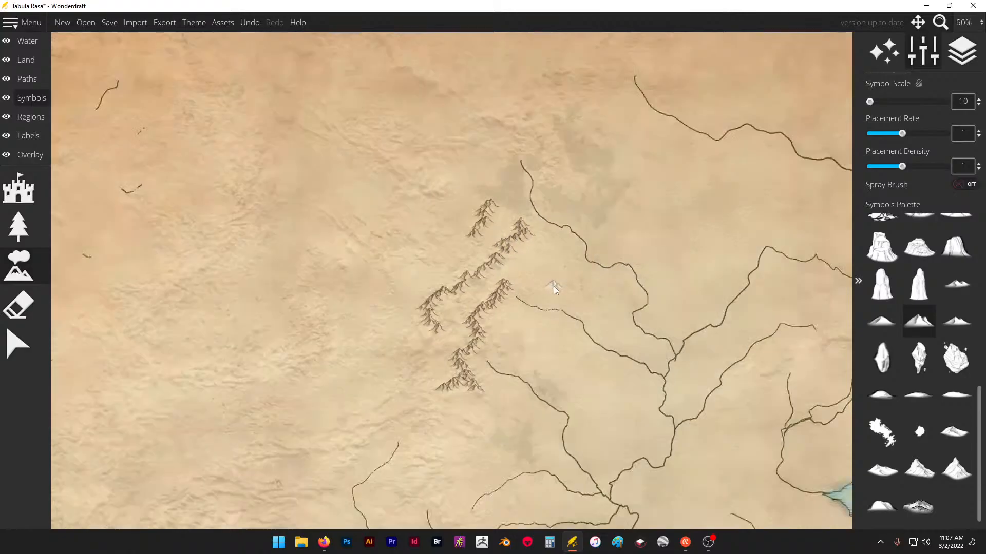
{"action": "scroll", "coordinate": [565, 206], "scroll_direction": "up", "scroll_amount": 6}
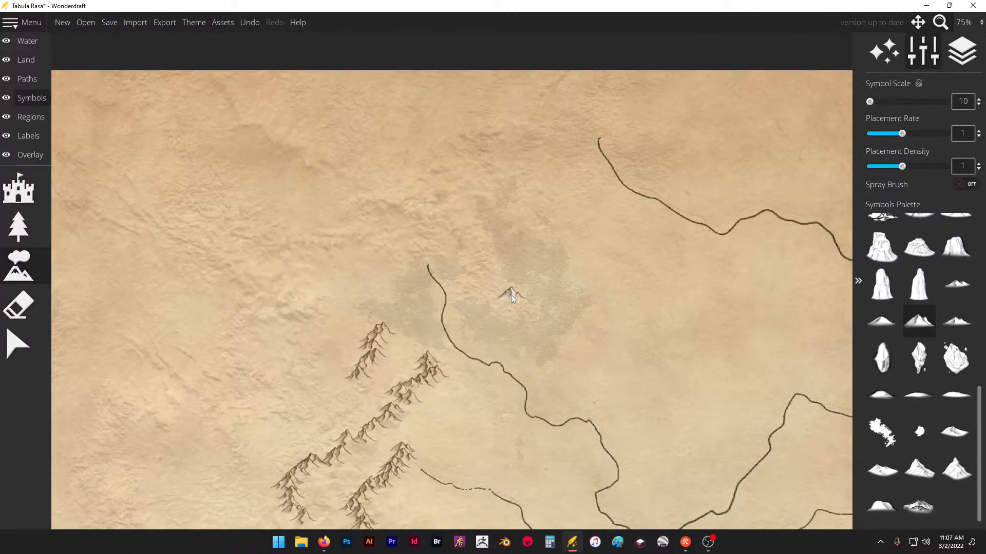
{"action": "mouse_move", "coordinate": [417, 211]}
{"action": "left_mouse_down"}
{"action": "mouse_move", "coordinate": [372, 200]}
{"action": "mouse_move", "coordinate": [389, 211]}
{"action": "left_mouse_up"}
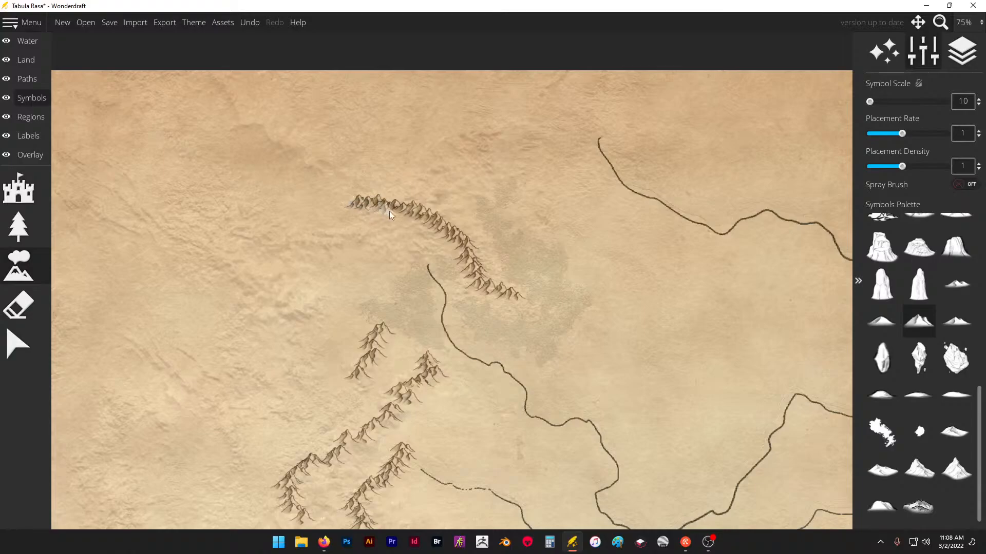
{"action": "left_click_drag", "start_coordinate": [410, 252], "coordinate": [422, 211]}
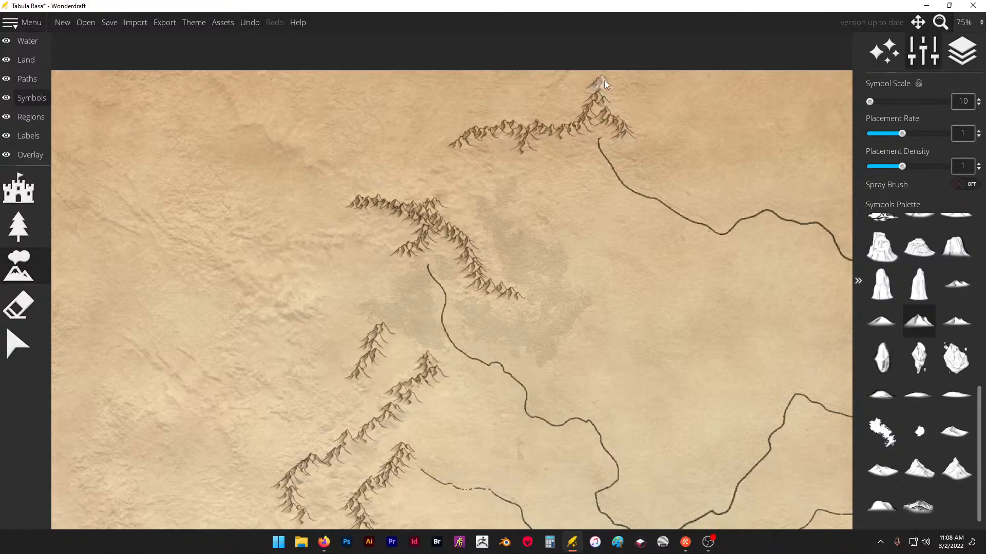
{"action": "scroll", "coordinate": [530, 129], "scroll_direction": "down", "scroll_amount": 7}
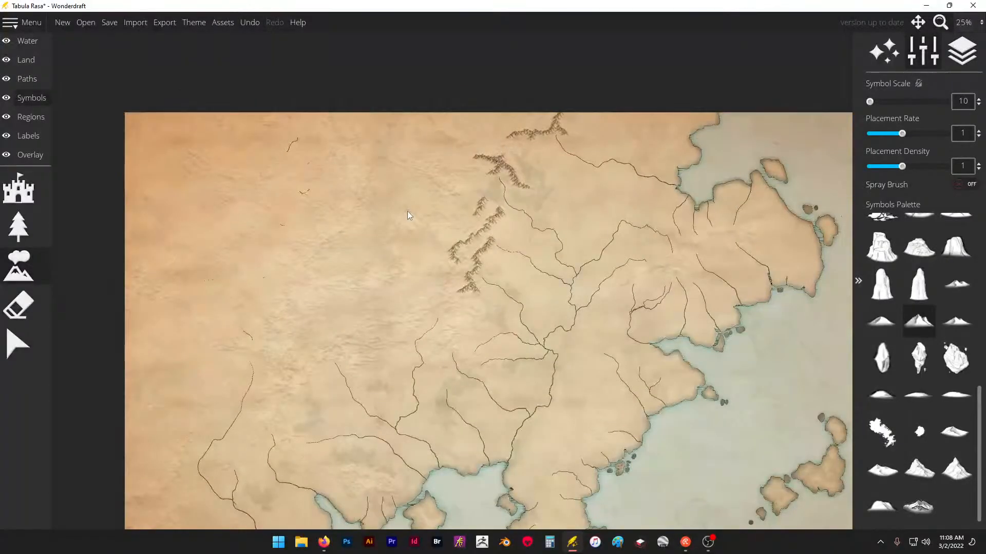
- Extend the northern mountains westward with two long ranges and add a separate diagonal range north of them
{"action": "scroll", "coordinate": [436, 198], "scroll_direction": "up", "scroll_amount": 6}
{"action": "scroll", "coordinate": [452, 378], "scroll_direction": "down", "scroll_amount": 2}
{"action": "scroll", "coordinate": [413, 145], "scroll_direction": "up", "scroll_amount": 2}
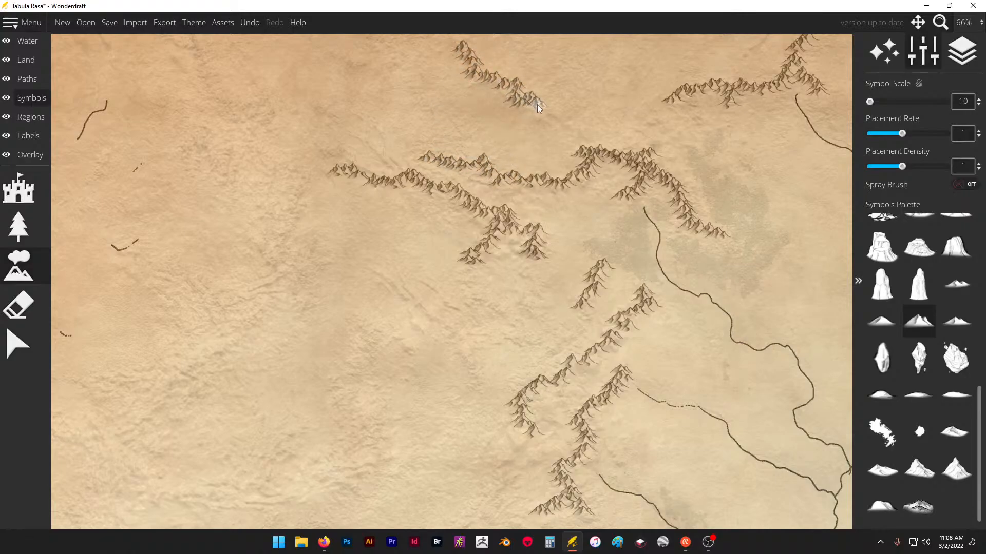
{"action": "left_click", "coordinate": [563, 127]}
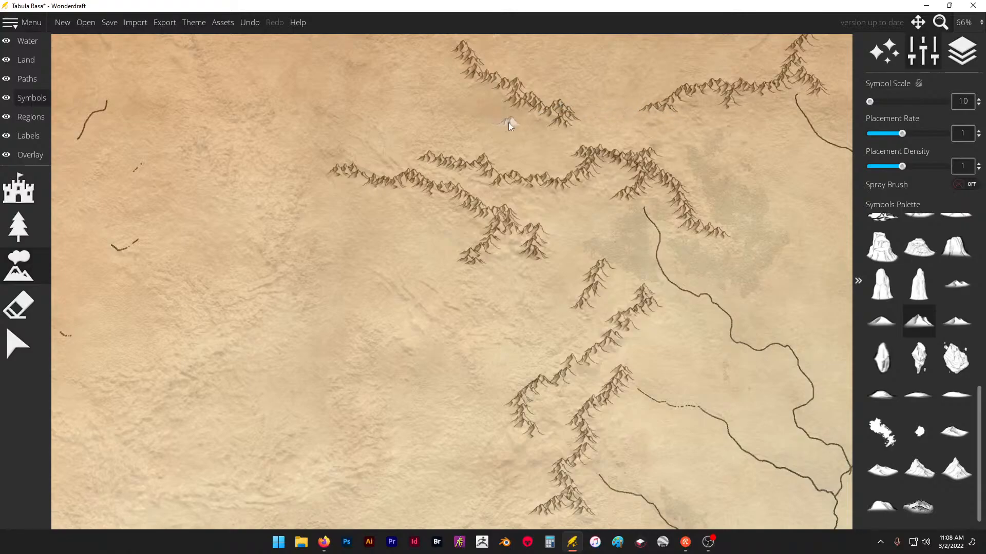
- Place winding mountain chains across the western interior, including a diagonal range, an S-shaped range and a long hooked range farther west
{"action": "scroll", "coordinate": [501, 128], "scroll_direction": "down", "scroll_amount": 6}
{"action": "scroll", "coordinate": [519, 202], "scroll_direction": "up", "scroll_amount": 6}
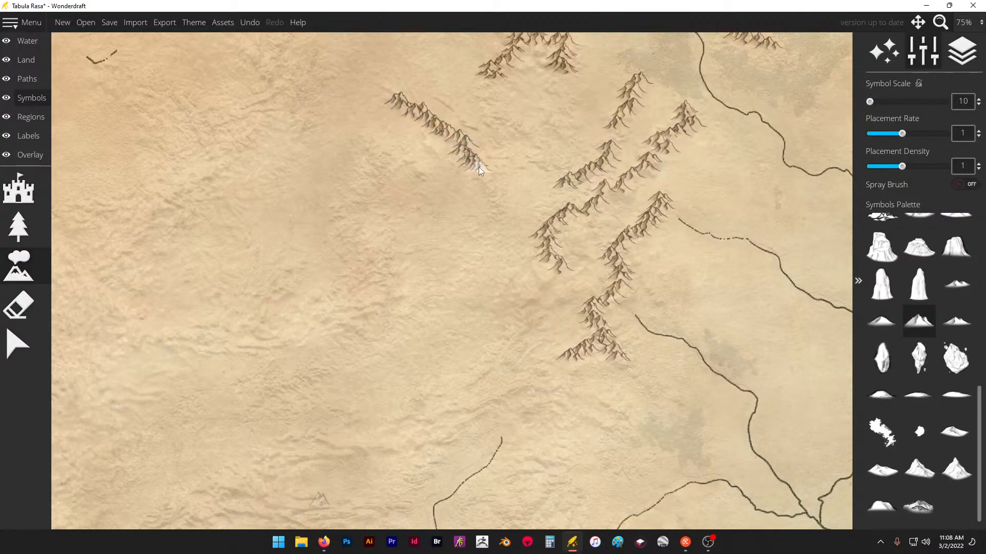
{"action": "left_click_drag", "start_coordinate": [478, 168], "coordinate": [483, 187]}
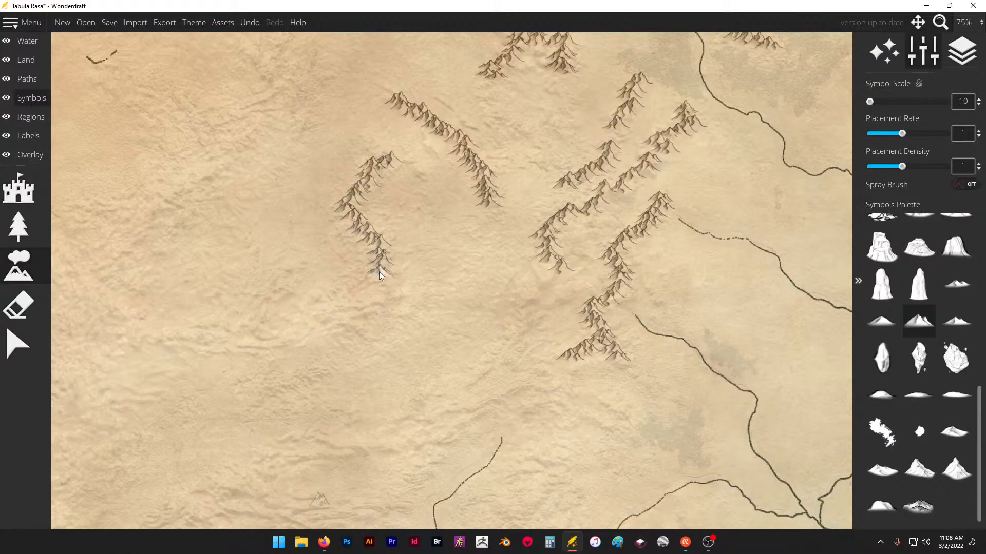
{"action": "left_click", "coordinate": [339, 316]}
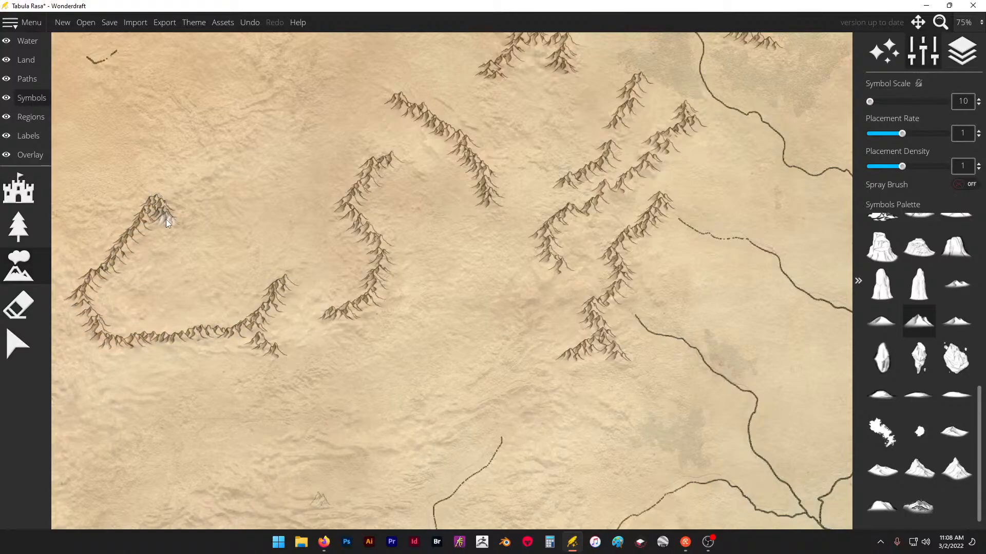
- Try a diagonal mountain range above the southwestern river source at symbol scale 15 and placement density 0.8
{"action": "scroll", "coordinate": [391, 157], "scroll_direction": "down", "scroll_amount": 1}
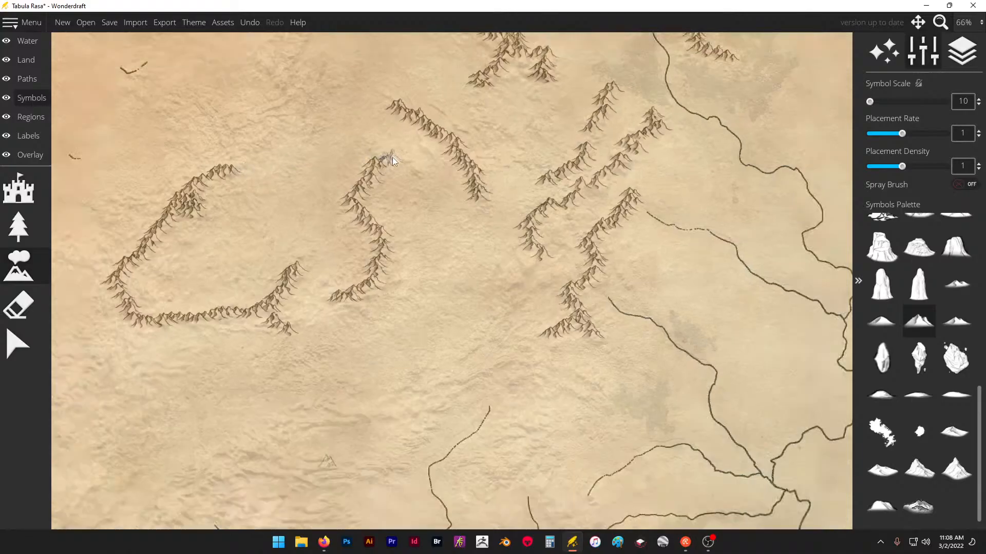
{"action": "left_click", "coordinate": [892, 166]}
{"action": "scroll", "coordinate": [648, 122], "scroll_direction": "up", "scroll_amount": 1, "text": "ctrl"}
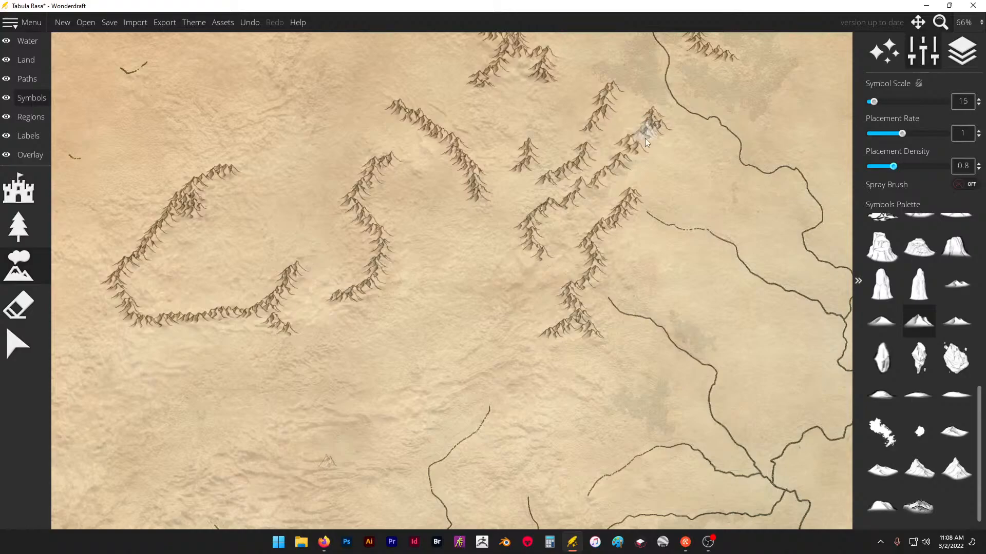
{"action": "scroll", "coordinate": [593, 245], "scroll_direction": "down", "scroll_amount": 1}
{"action": "left_click_drag", "start_coordinate": [562, 337], "coordinate": [502, 374]}
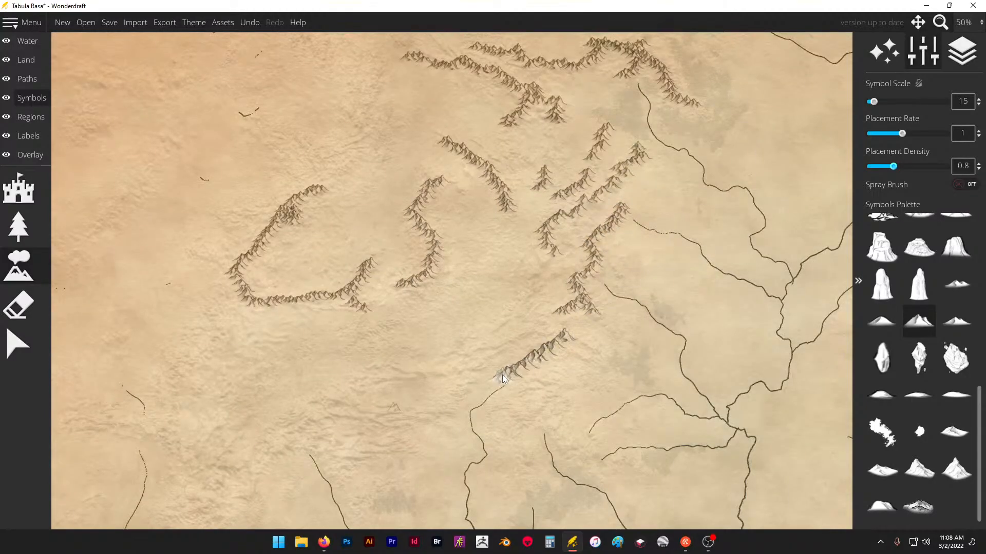
{"action": "key", "text": "ctrl+z"}
- Set the placement density to 0.85 and the placement rate to 0.9, testing them with a short range that is undone
{"action": "left_click_drag", "start_coordinate": [896, 170], "coordinate": [898, 168]}
{"action": "left_click_drag", "start_coordinate": [902, 134], "coordinate": [897, 134]}
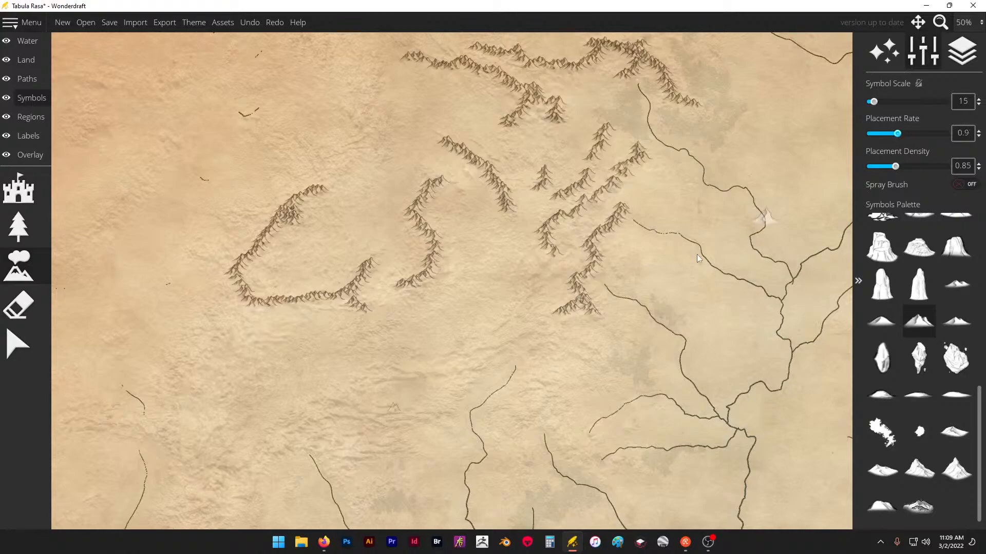
{"action": "left_click_drag", "start_coordinate": [495, 354], "coordinate": [430, 373]}
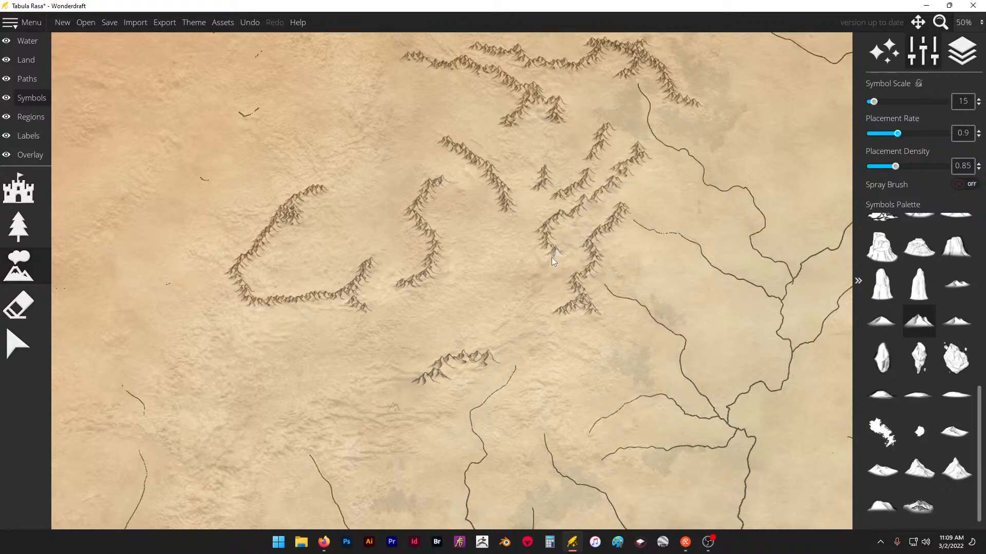
{"action": "key", "text": "ctrl+z"}
- Erase the mountain ranges across the western interior and around the northern river source with the size 128 eraser
{"action": "left_click", "coordinate": [18, 306]}
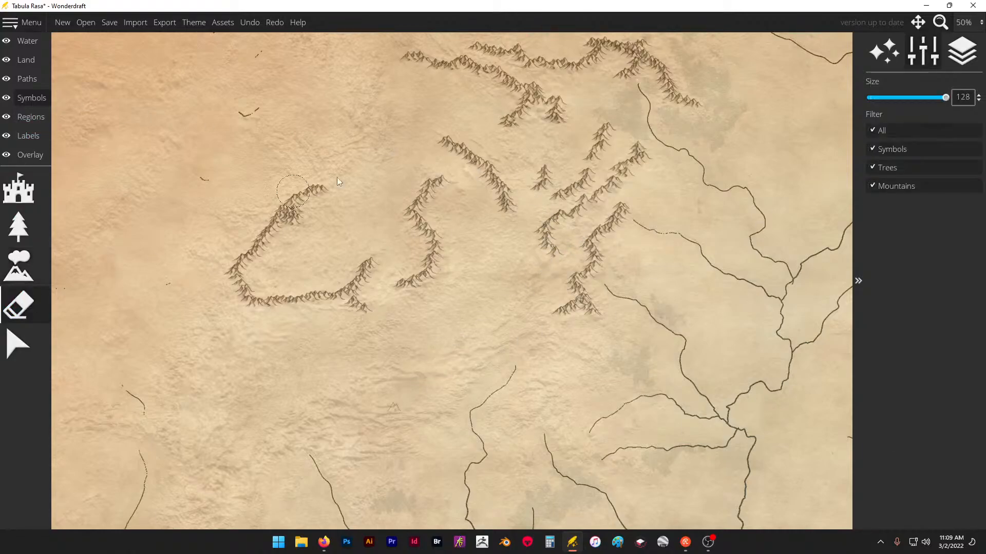
{"action": "mouse_move", "coordinate": [286, 175]}
{"action": "left_mouse_down"}
{"action": "mouse_move", "coordinate": [577, 211]}
{"action": "mouse_move", "coordinate": [586, 280]}
{"action": "mouse_move", "coordinate": [595, 257]}
{"action": "left_mouse_up"}
{"action": "mouse_move", "coordinate": [704, 109]}
{"action": "left_mouse_down"}
{"action": "mouse_move", "coordinate": [652, 48]}
{"action": "mouse_move", "coordinate": [597, 36]}
{"action": "mouse_move", "coordinate": [577, 49]}
{"action": "mouse_move", "coordinate": [404, 74]}
{"action": "mouse_move", "coordinate": [505, 108]}
{"action": "mouse_move", "coordinate": [499, 148]}
{"action": "mouse_move", "coordinate": [566, 133]}
{"action": "mouse_move", "coordinate": [564, 189]}
{"action": "mouse_move", "coordinate": [607, 247]}
{"action": "mouse_move", "coordinate": [452, 140]}
{"action": "mouse_move", "coordinate": [456, 192]}
{"action": "mouse_move", "coordinate": [416, 270]}
{"action": "mouse_move", "coordinate": [323, 290]}
{"action": "mouse_move", "coordinate": [350, 272]}
{"action": "mouse_move", "coordinate": [336, 221]}
{"action": "mouse_move", "coordinate": [262, 235]}
{"action": "mouse_move", "coordinate": [215, 272]}
{"action": "left_mouse_up"}
- Place trial mountain chains in the northwest at symbol scale 15, forking at both ends, with a separate short chain farther north
{"action": "left_click", "coordinate": [32, 255]}
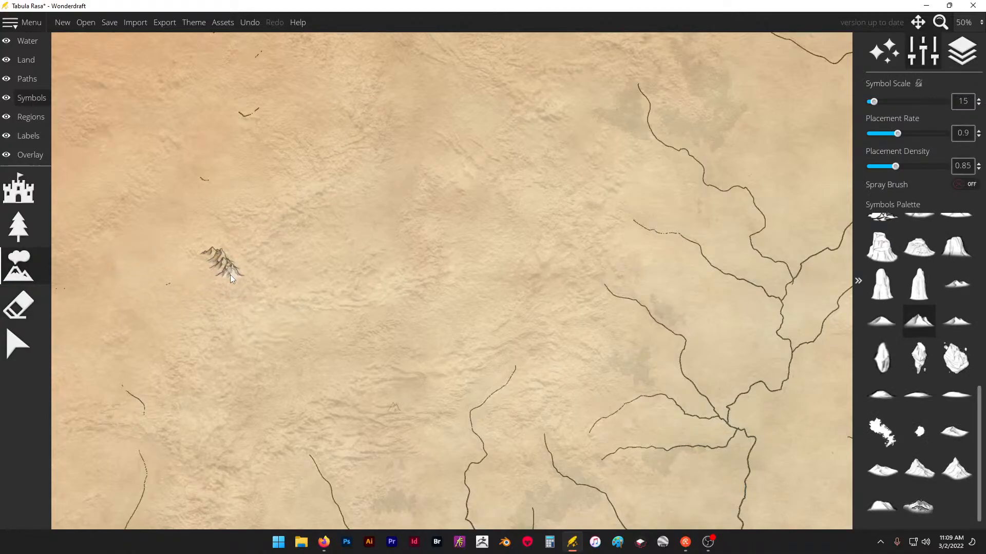
{"action": "left_click", "coordinate": [248, 253]}
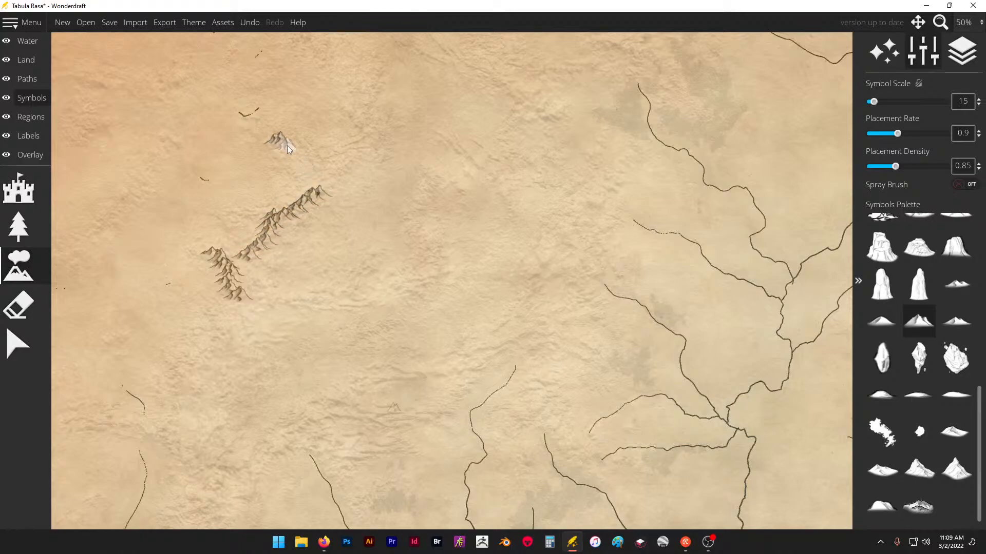
{"action": "left_click_drag", "start_coordinate": [310, 168], "coordinate": [313, 187]}
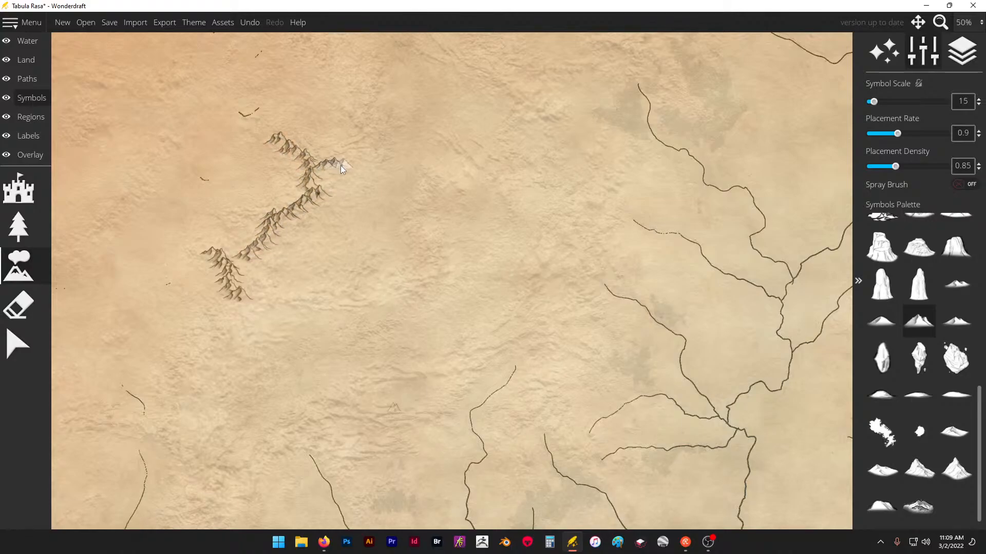
{"action": "left_click", "coordinate": [366, 128]}
{"action": "left_click_drag", "start_coordinate": [372, 96], "coordinate": [368, 68]}
- Set the symbol scale to 10 and remove the trial northwestern mountain chains
{"action": "scroll", "coordinate": [399, 294], "scroll_direction": "down", "scroll_amount": 1}
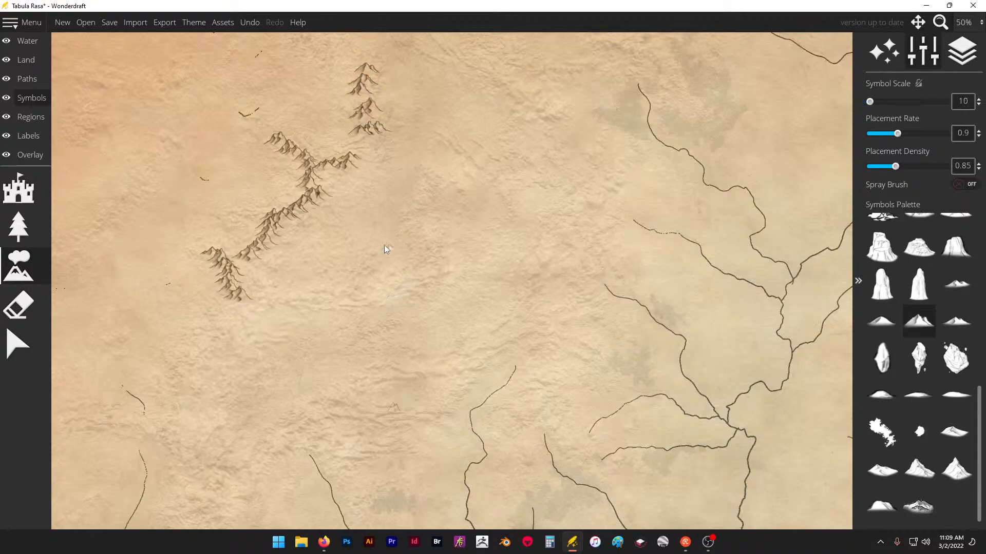
{"action": "scroll", "coordinate": [386, 242], "scroll_direction": "down", "scroll_amount": 1}
{"action": "scroll", "coordinate": [386, 242], "scroll_direction": "up", "scroll_amount": 2}
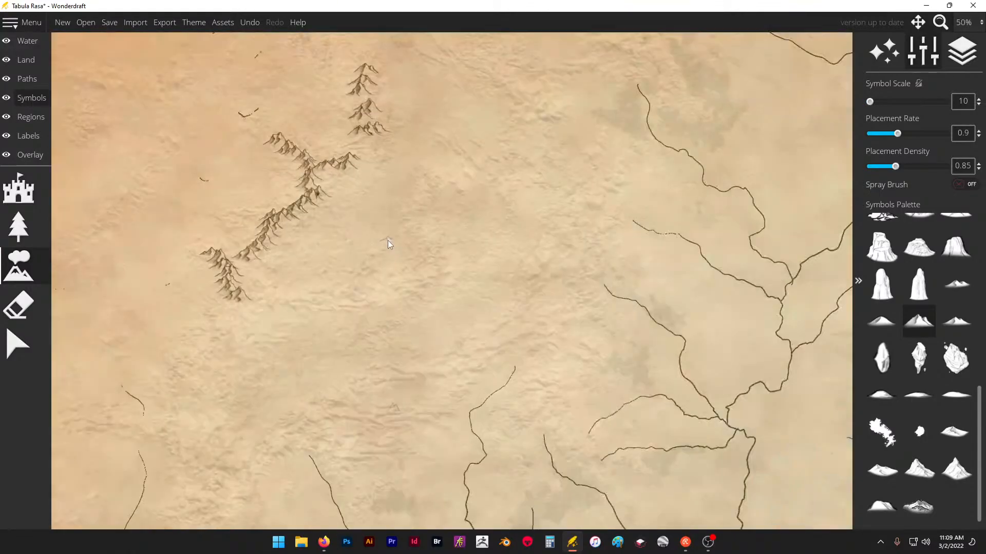
{"action": "key", "text": "ctrl+z"}
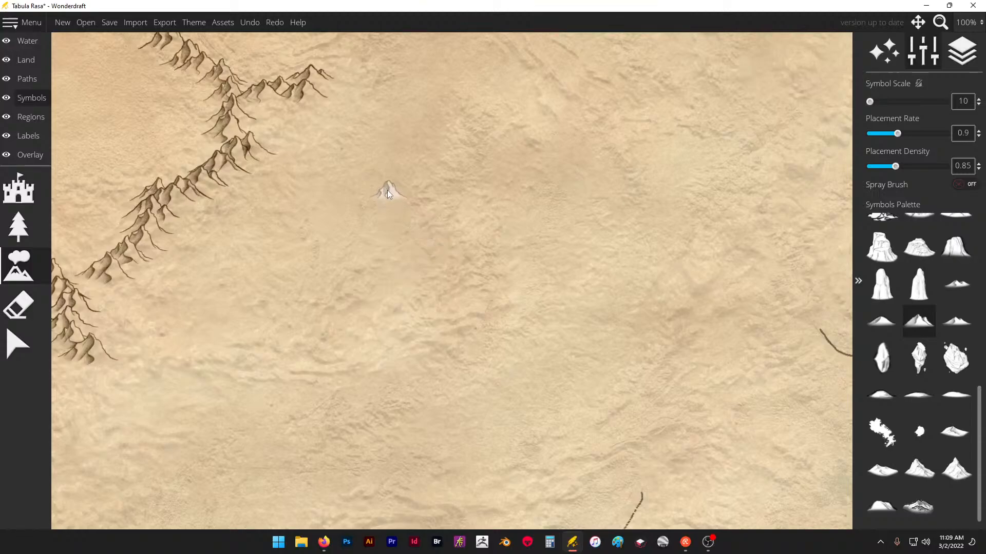
{"action": "scroll", "coordinate": [205, 172], "scroll_direction": "down", "scroll_amount": 1}
{"action": "scroll", "coordinate": [257, 252], "scroll_direction": "down", "scroll_amount": 1}
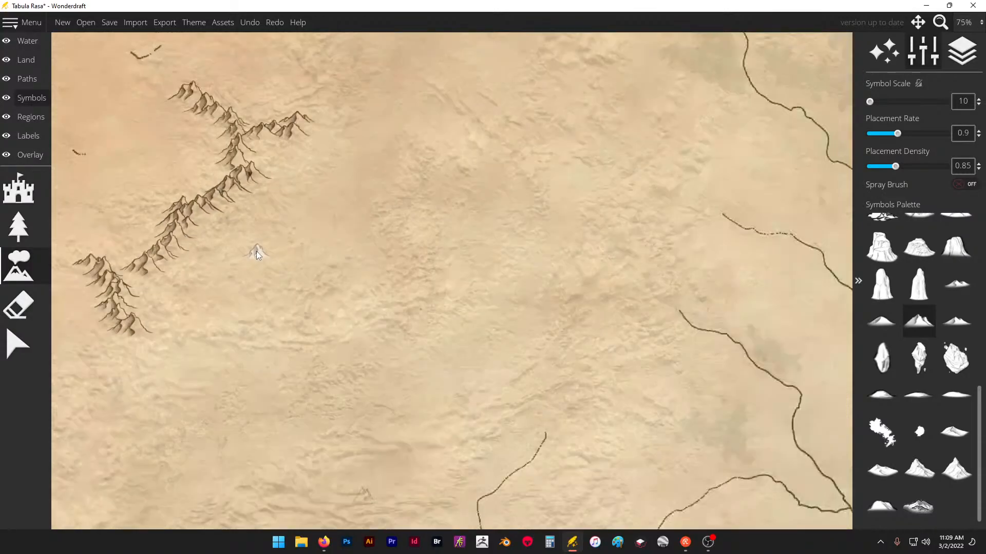
{"action": "left_click", "coordinate": [15, 314]}
{"action": "mouse_move", "coordinate": [266, 111]}
{"action": "left_mouse_down"}
{"action": "mouse_move", "coordinate": [271, 145]}
{"action": "mouse_move", "coordinate": [134, 282]}
{"action": "mouse_move", "coordinate": [208, 119]}
{"action": "left_mouse_up"}
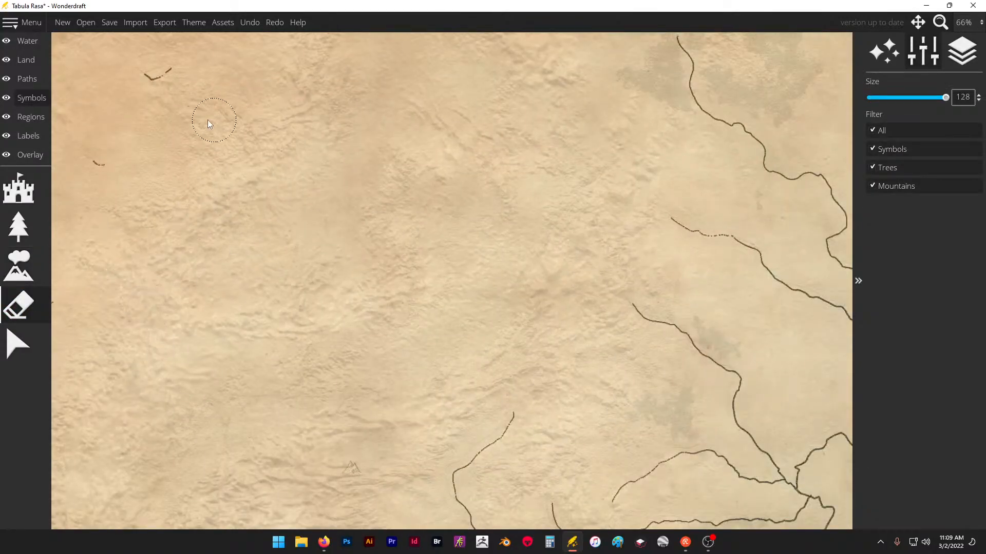
- Place a diagonal multi-peaked range at scale 10 in the northwest, with a forked southwestern end and a spur branching northwest
{"action": "left_click", "coordinate": [25, 264]}
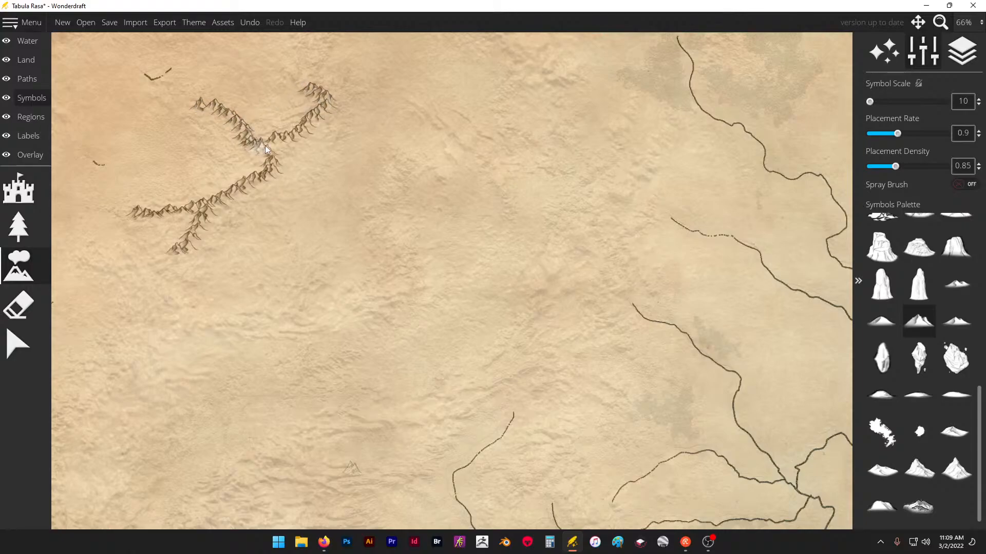
{"action": "scroll", "coordinate": [371, 89], "scroll_direction": "up", "scroll_amount": 2}
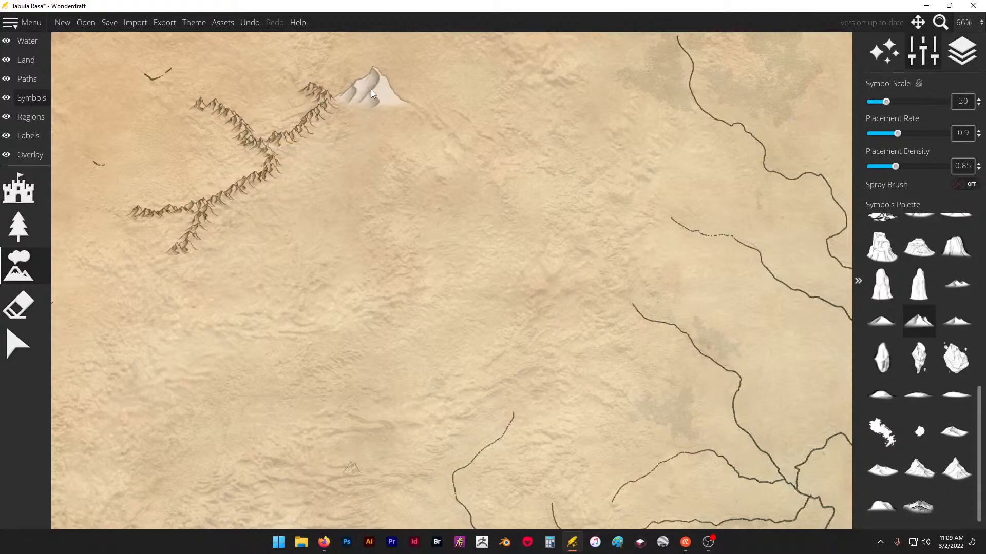
{"action": "scroll", "coordinate": [370, 91], "scroll_direction": "down", "scroll_amount": 2}
{"action": "scroll", "coordinate": [369, 221], "scroll_direction": "down", "scroll_amount": 1}
{"action": "scroll", "coordinate": [318, 128], "scroll_direction": "down", "scroll_amount": 2}
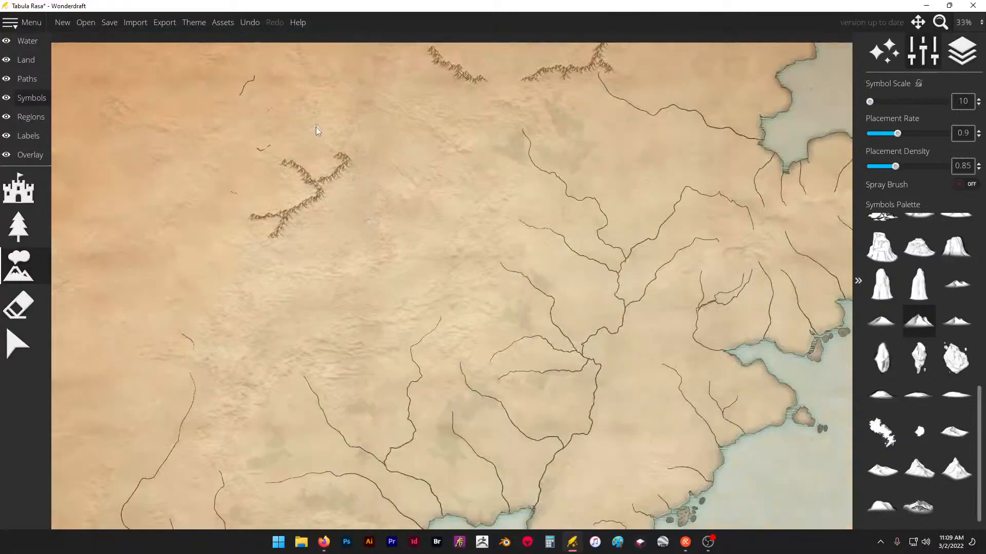
- Extend the northwestern range northward with a winding chain and two short eastern spurs
{"action": "scroll", "coordinate": [319, 122], "scroll_direction": "up", "scroll_amount": 4}
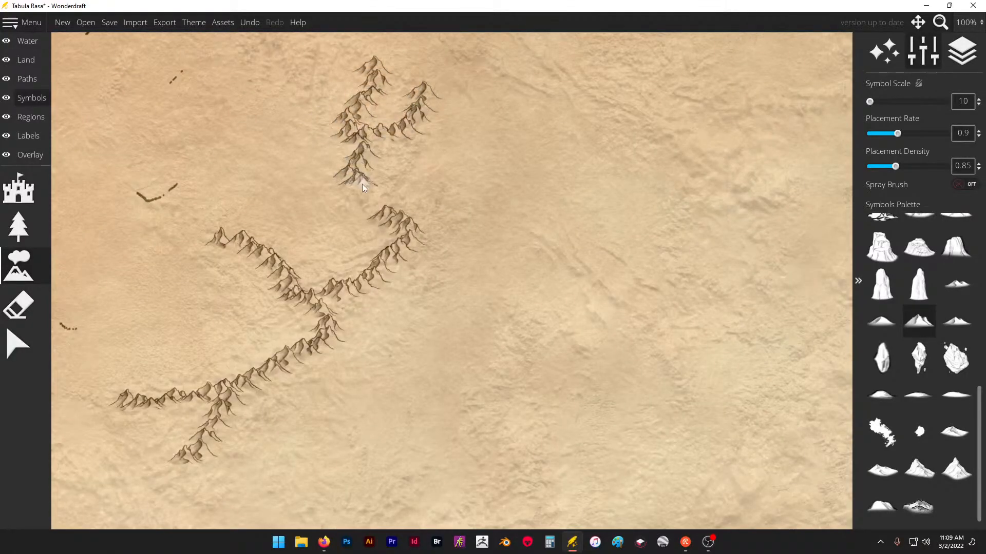
{"action": "left_click", "coordinate": [400, 175]}
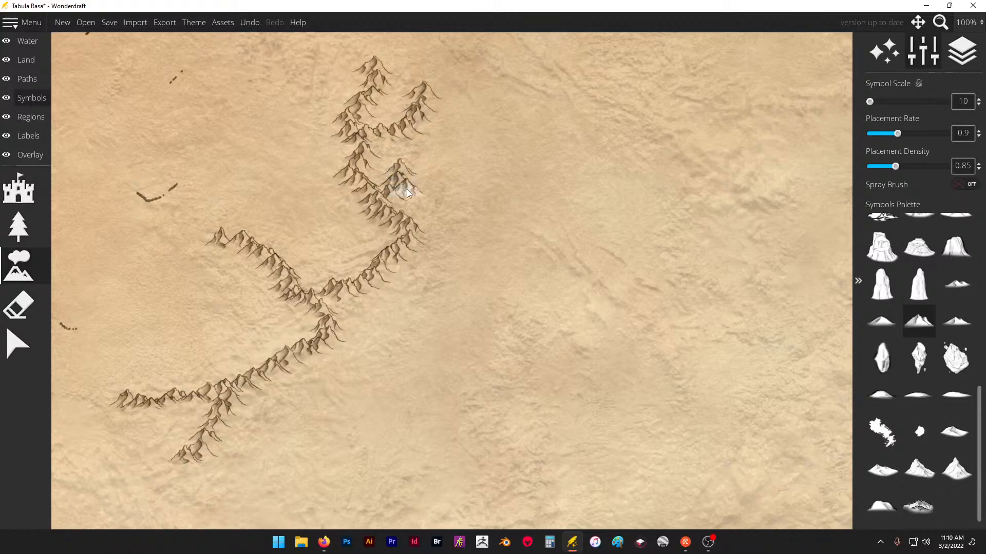
{"action": "scroll", "coordinate": [346, 357], "scroll_direction": "down", "scroll_amount": 2}
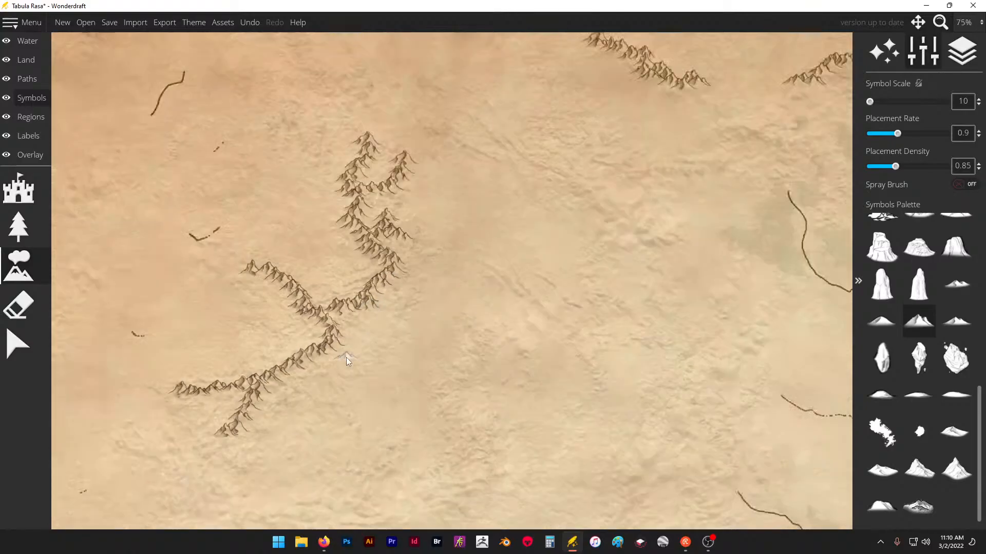
- Continue the northwestern range up to the map's north edge, adding a long western spur and a short eastern one
{"action": "scroll", "coordinate": [332, 250], "scroll_direction": "down", "scroll_amount": 3}
{"action": "scroll", "coordinate": [335, 254], "scroll_direction": "up", "scroll_amount": 3}
{"action": "scroll", "coordinate": [334, 254], "scroll_direction": "up", "scroll_amount": 2}
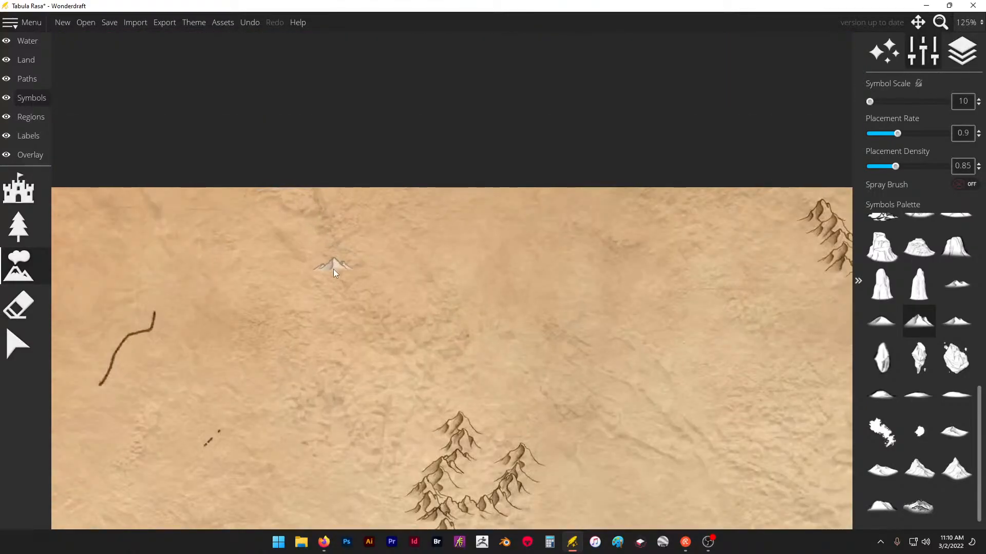
{"action": "left_click_drag", "start_coordinate": [343, 257], "coordinate": [345, 288]}
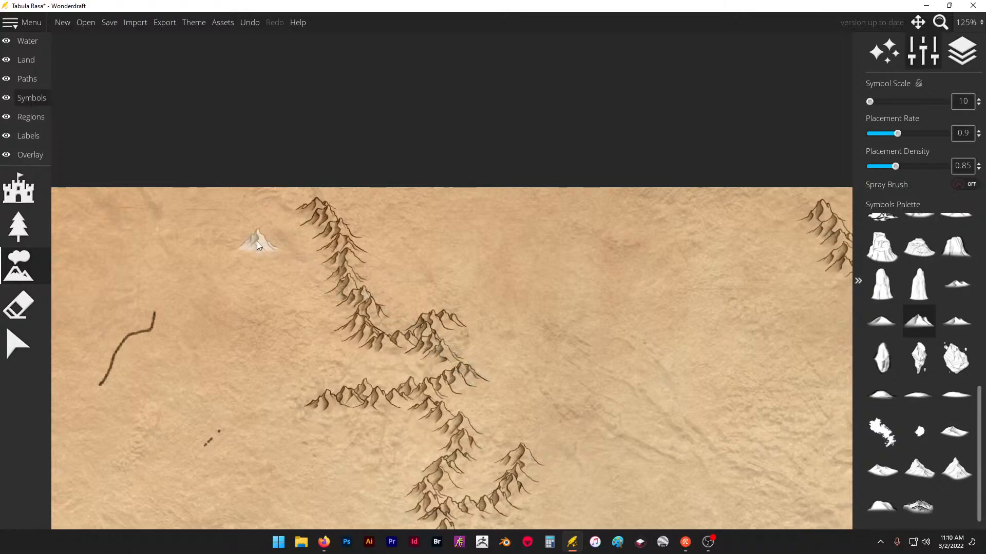
- Place a three-pronged range east of the northwestern chain, fork it southeastward, and add a winding range from the north edge toward it
{"action": "scroll", "coordinate": [255, 242], "scroll_direction": "down", "scroll_amount": 3}
{"action": "scroll", "coordinate": [462, 322], "scroll_direction": "up", "scroll_amount": 5}
{"action": "scroll", "coordinate": [273, 278], "scroll_direction": "down", "scroll_amount": 2}
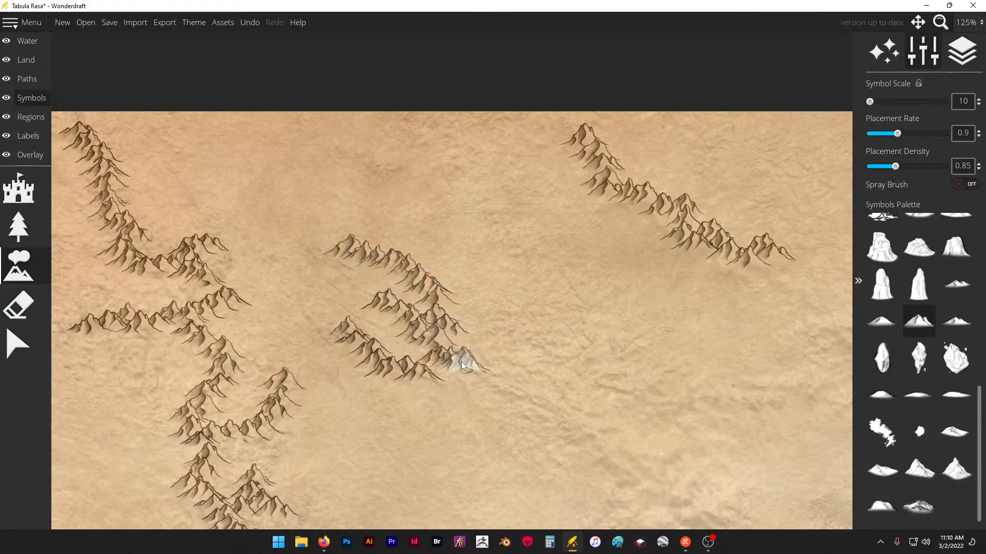
{"action": "mouse_move", "coordinate": [555, 408]}
{"action": "left_mouse_down"}
{"action": "mouse_move", "coordinate": [583, 420]}
{"action": "mouse_move", "coordinate": [601, 450]}
{"action": "left_mouse_up"}
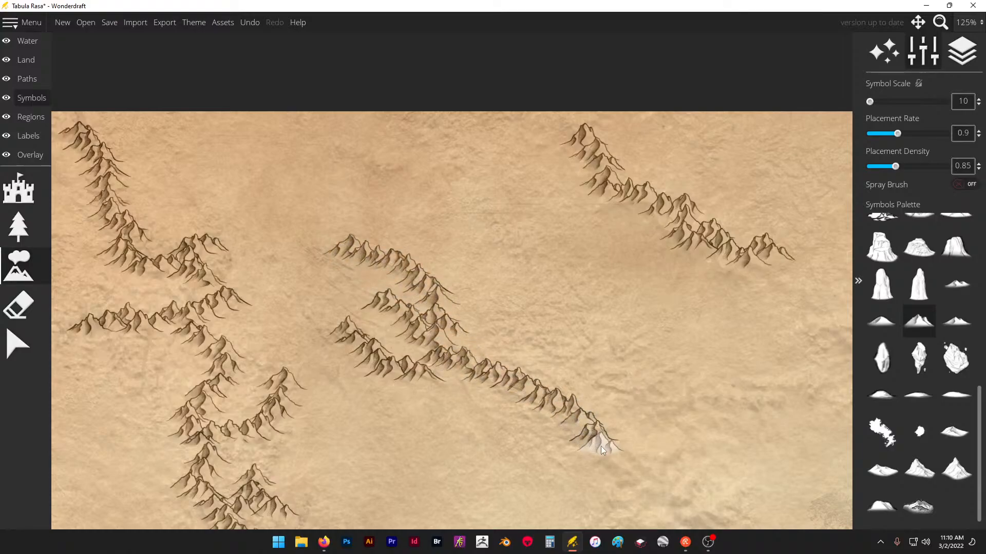
{"action": "mouse_move", "coordinate": [557, 398]}
{"action": "left_mouse_down"}
{"action": "mouse_move", "coordinate": [610, 371]}
{"action": "mouse_move", "coordinate": [673, 384]}
{"action": "left_mouse_up"}
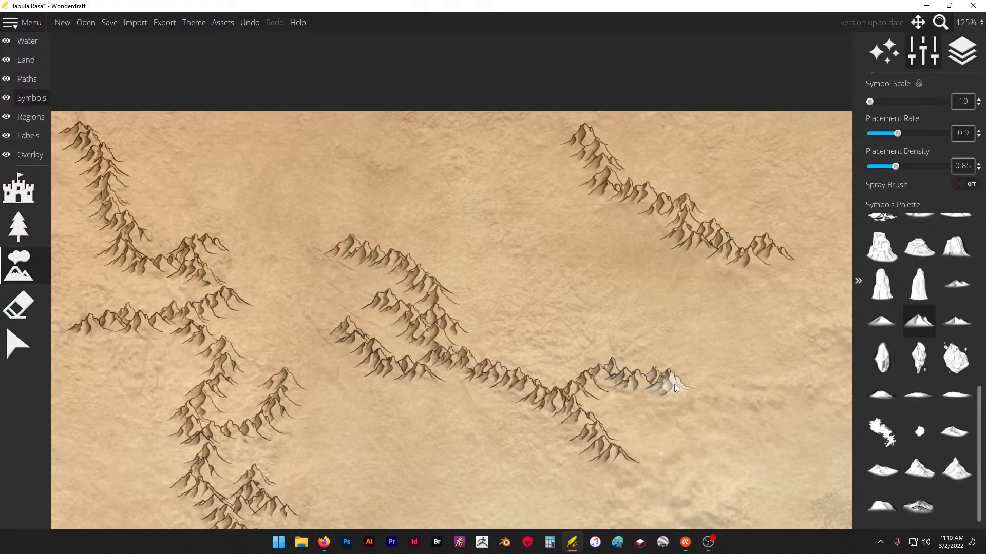
{"action": "left_click", "coordinate": [465, 151]}
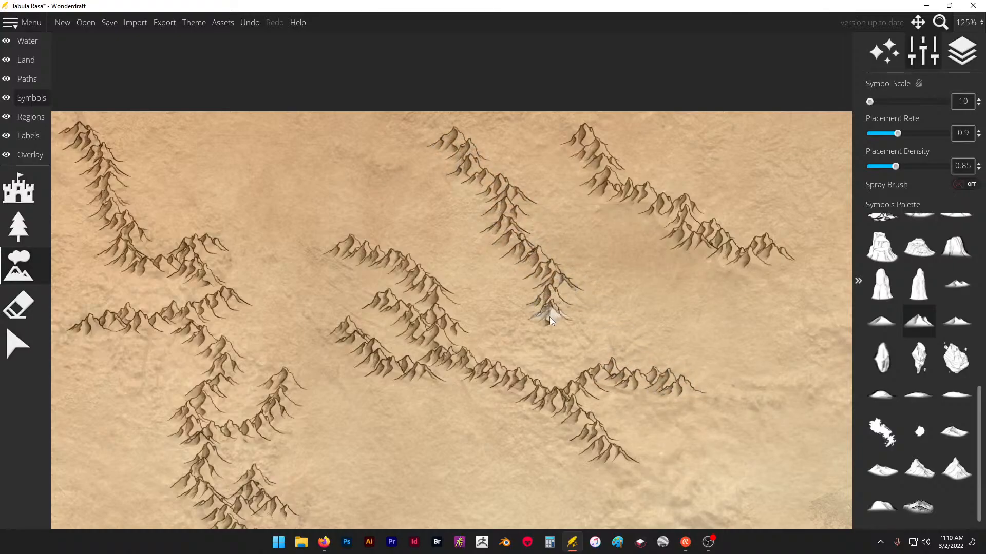
{"action": "left_click_drag", "start_coordinate": [558, 337], "coordinate": [562, 353]}
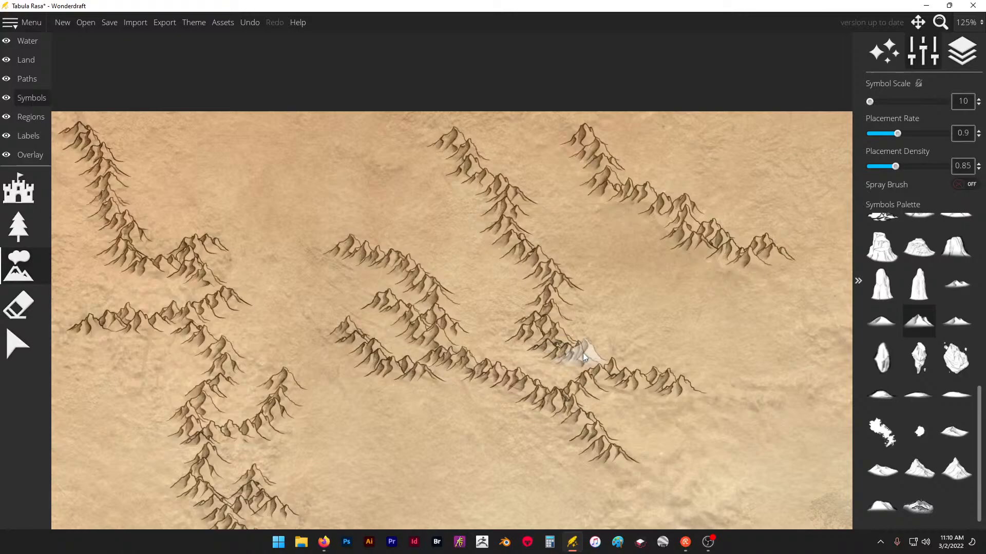
- Place branching ranges around the two northern river sources, linked to the existing north-edge mountains, with short chains along the edge
{"action": "scroll", "coordinate": [167, 241], "scroll_direction": "down", "scroll_amount": 3}
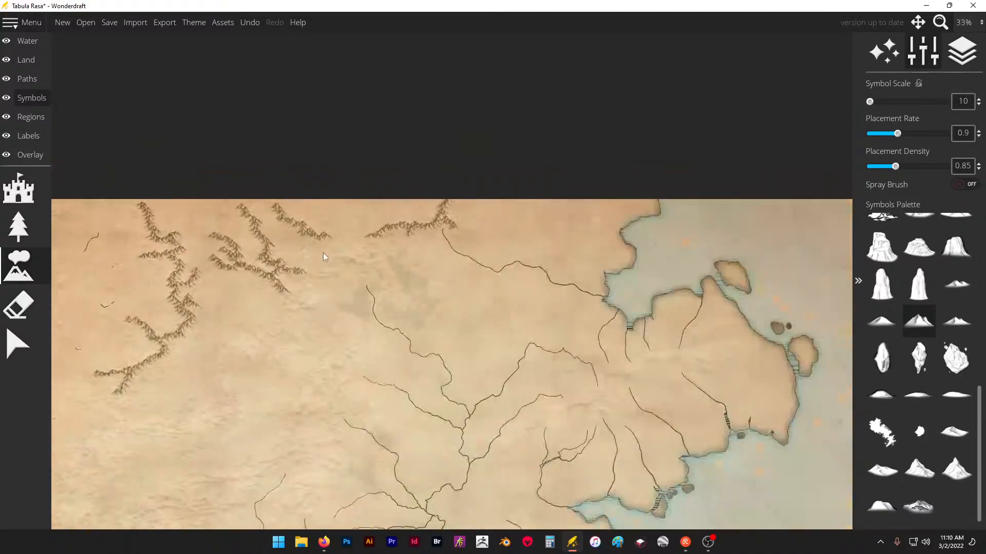
{"action": "scroll", "coordinate": [323, 253], "scroll_direction": "up", "scroll_amount": 1}
{"action": "scroll", "coordinate": [333, 259], "scroll_direction": "up", "scroll_amount": 1}
{"action": "left_click", "coordinate": [257, 282]}
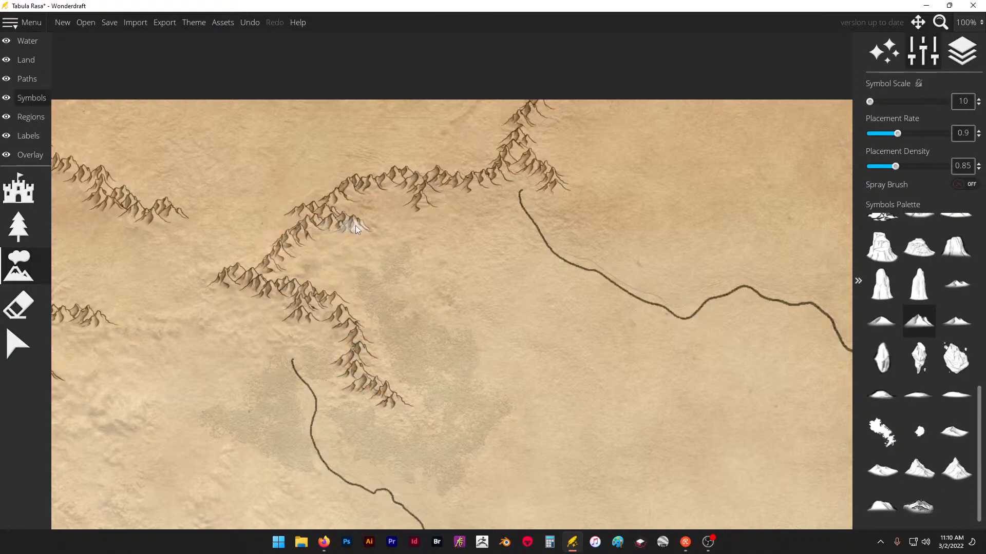
{"action": "left_click", "coordinate": [433, 211]}
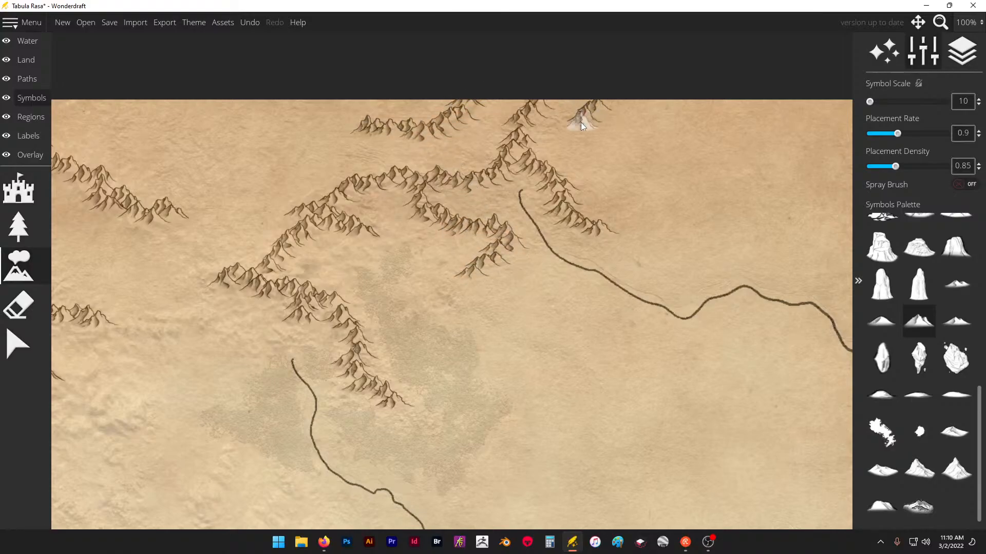
- Place a long range curving east below the northwestern mountains, turn it north at its eastern end, and add short spurs
{"action": "scroll", "coordinate": [413, 131], "scroll_direction": "down", "scroll_amount": 5}
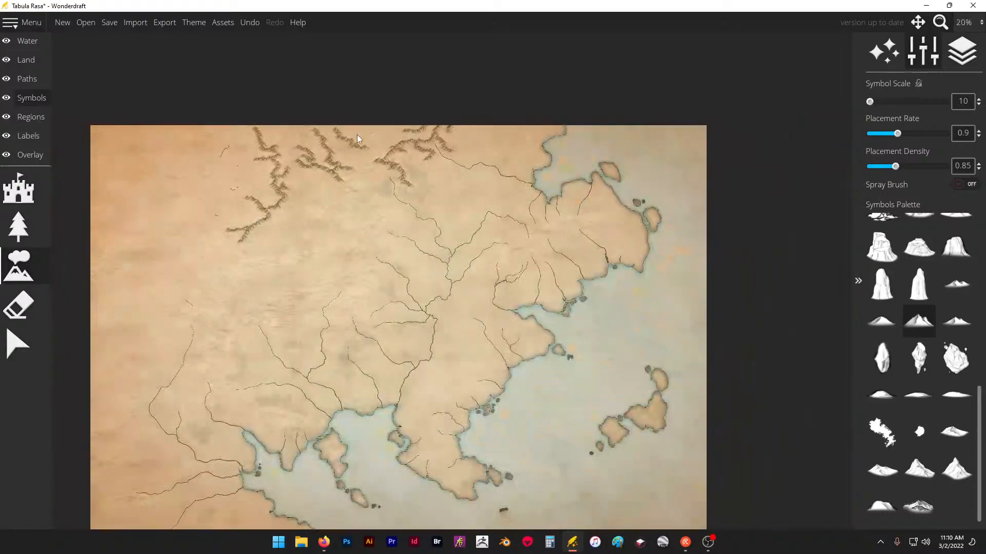
{"action": "scroll", "coordinate": [282, 233], "scroll_direction": "up", "scroll_amount": 4}
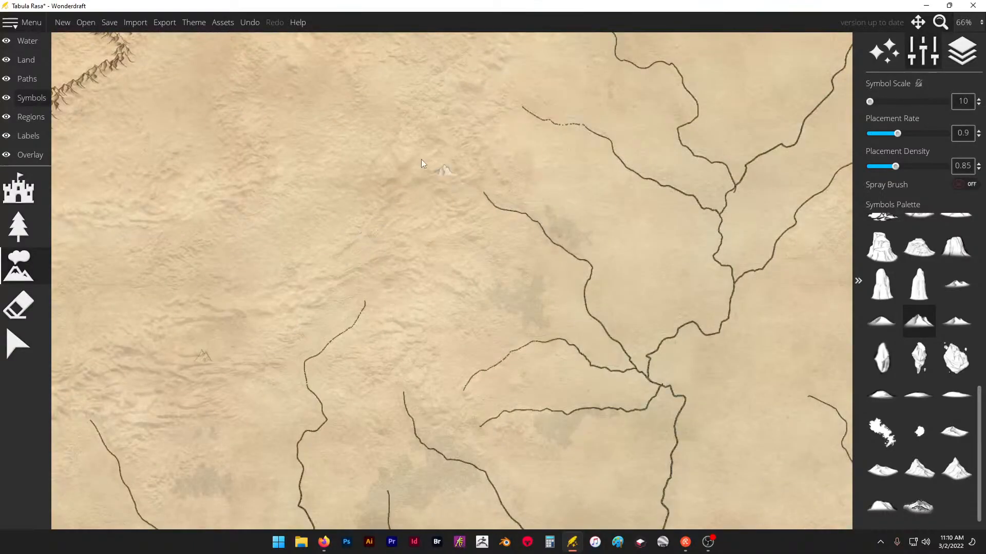
{"action": "scroll", "coordinate": [406, 180], "scroll_direction": "down", "scroll_amount": 3}
{"action": "scroll", "coordinate": [318, 149], "scroll_direction": "up", "scroll_amount": 3}
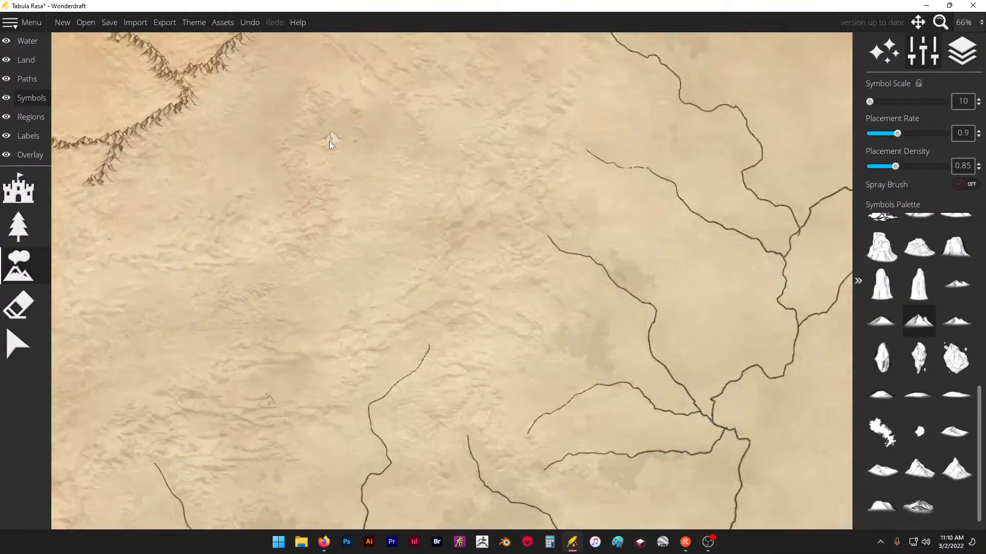
{"action": "scroll", "coordinate": [449, 232], "scroll_direction": "down", "scroll_amount": 1}
{"action": "scroll", "coordinate": [206, 176], "scroll_direction": "up", "scroll_amount": 1}
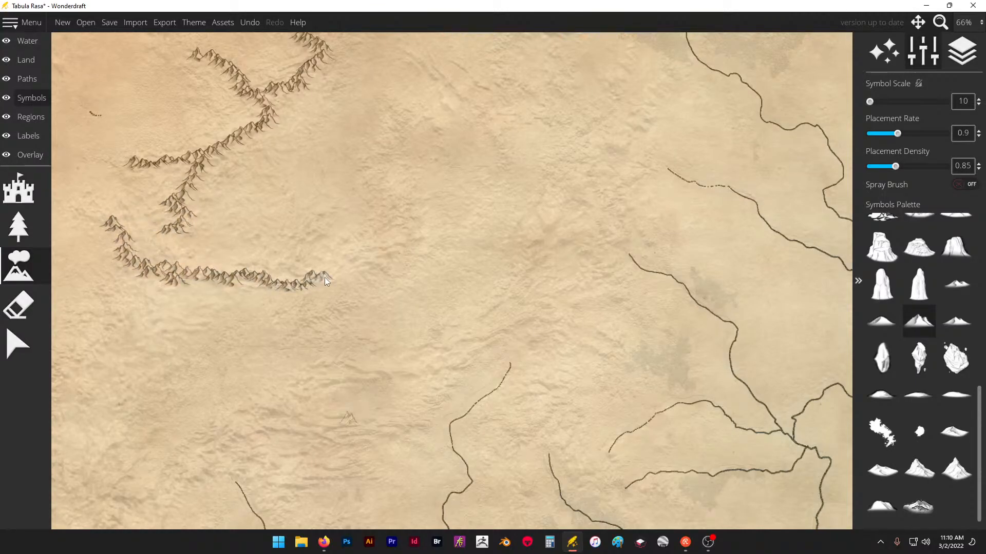
{"action": "left_click_drag", "start_coordinate": [377, 250], "coordinate": [400, 234]}
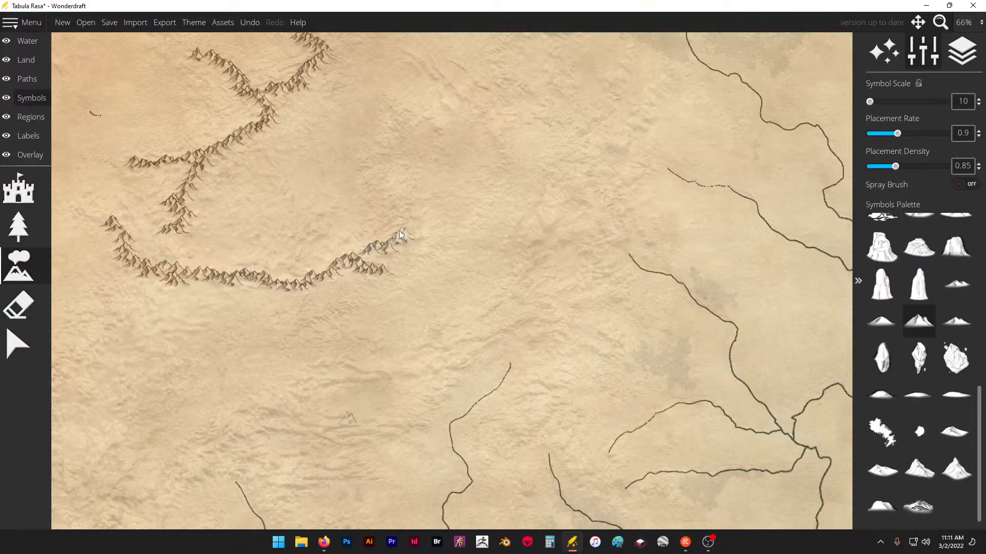
{"action": "left_click_drag", "start_coordinate": [377, 177], "coordinate": [396, 156]}
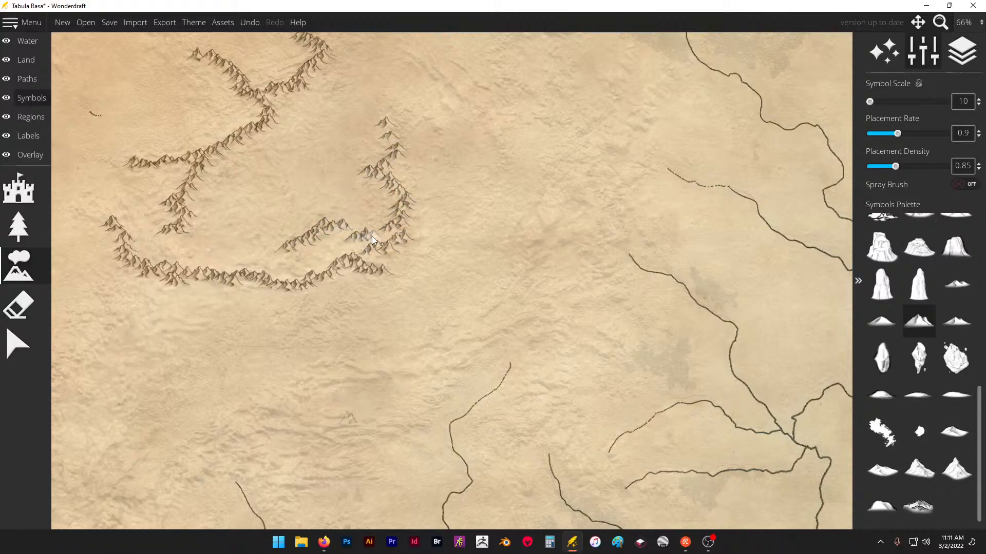
- Place branching ranges west of the central river sources, continuing them northeast toward the next river with several short spurs
{"action": "left_click_drag", "start_coordinate": [487, 330], "coordinate": [485, 336]}
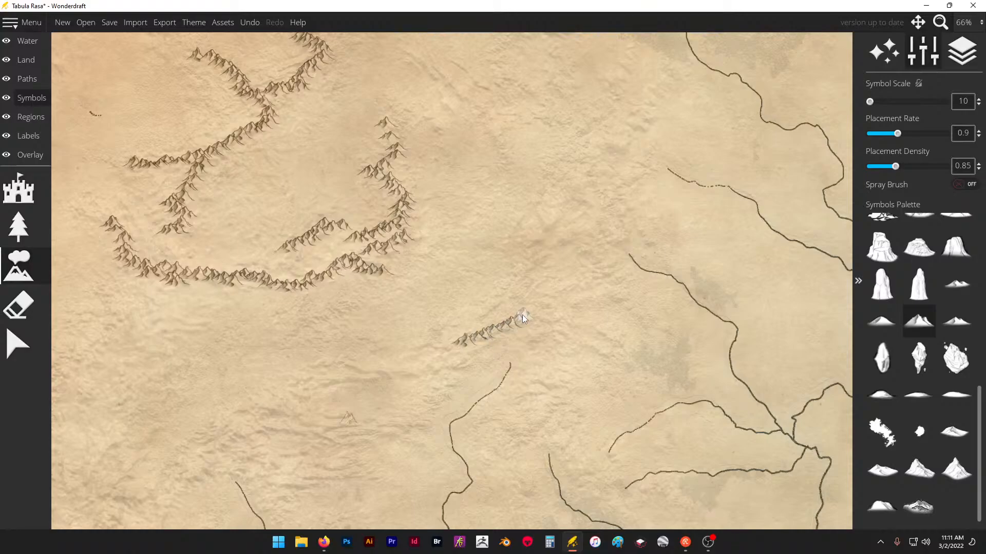
{"action": "left_click_drag", "start_coordinate": [575, 340], "coordinate": [602, 348]}
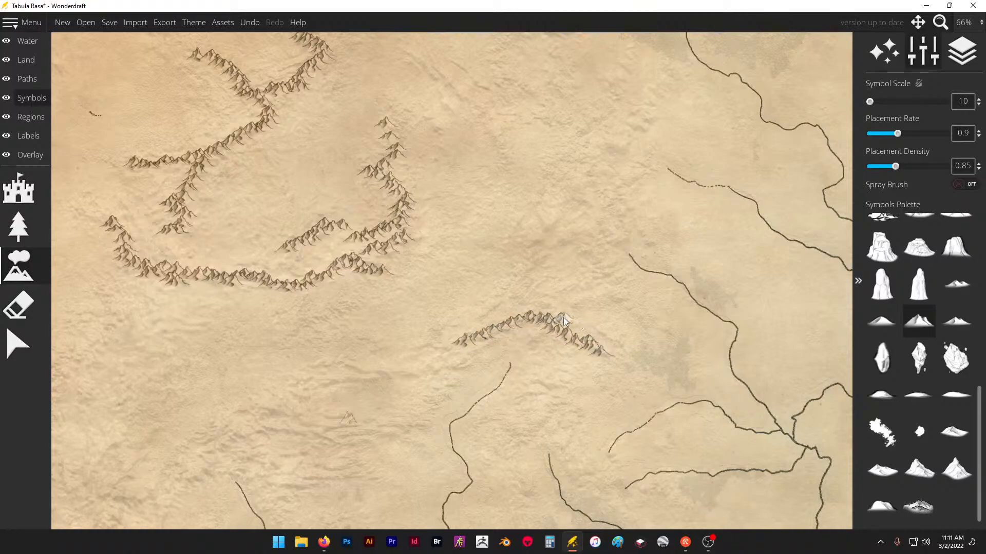
{"action": "left_click_drag", "start_coordinate": [641, 314], "coordinate": [594, 302]}
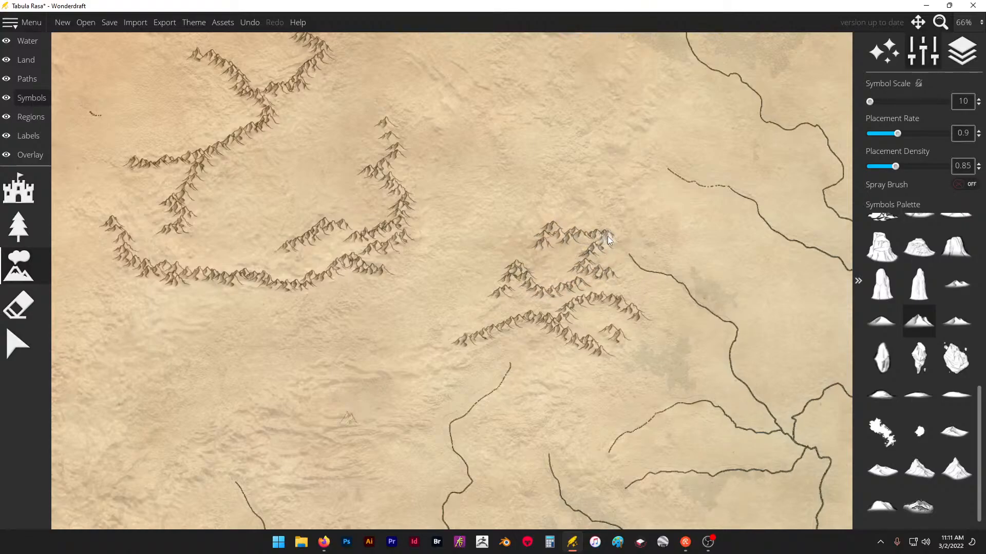
{"action": "left_click_drag", "start_coordinate": [615, 185], "coordinate": [581, 171]}
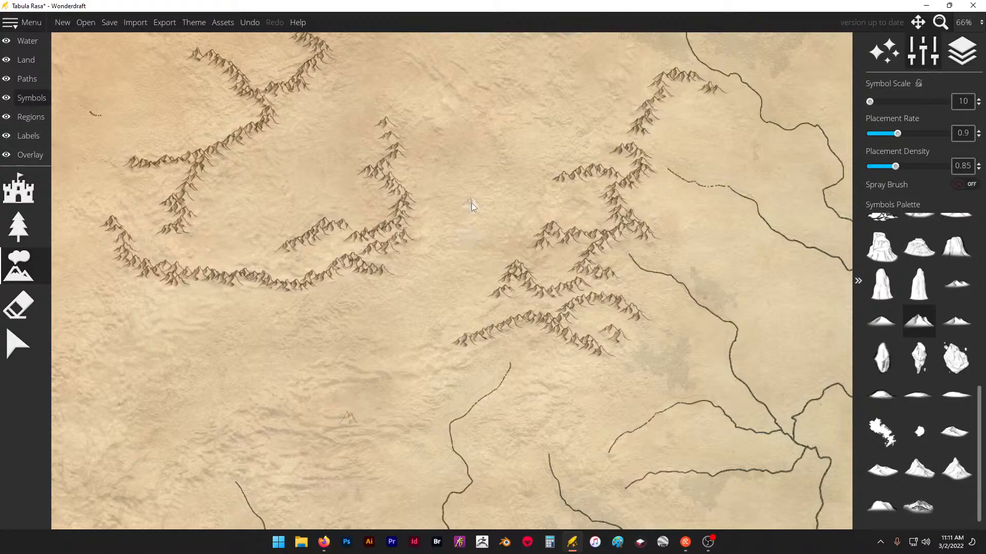
- Extend the north-central range's southeastern end with a short chain hooking back southwest
{"action": "scroll", "coordinate": [472, 202], "scroll_direction": "down", "scroll_amount": 6}
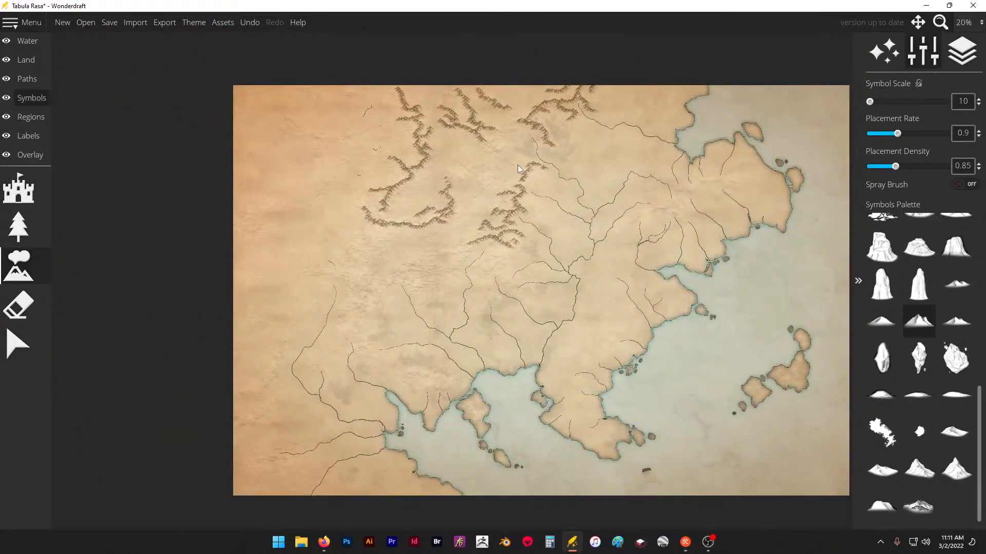
{"action": "scroll", "coordinate": [517, 164], "scroll_direction": "up", "scroll_amount": 8}
{"action": "left_click_drag", "start_coordinate": [389, 132], "coordinate": [381, 154]}
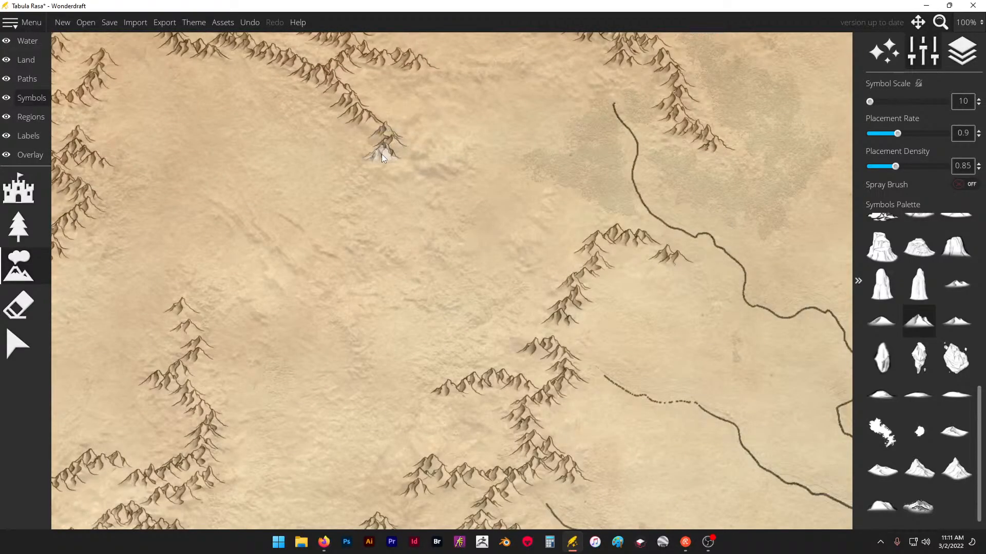
- Raise the trace image overlay's opacity to 0.48
{"action": "left_click", "coordinate": [31, 155]}
{"action": "left_click", "coordinate": [18, 188]}
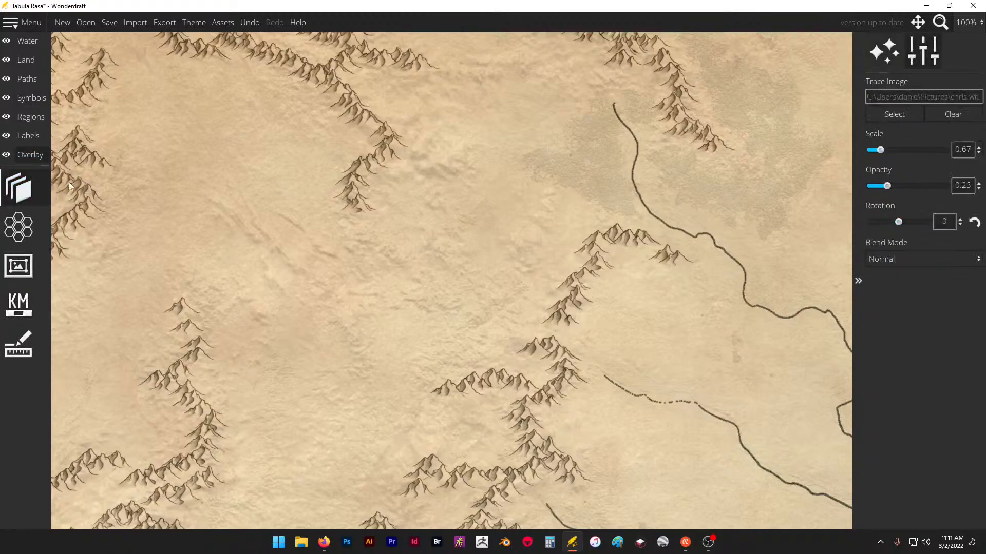
{"action": "left_click_drag", "start_coordinate": [889, 186], "coordinate": [906, 186]}
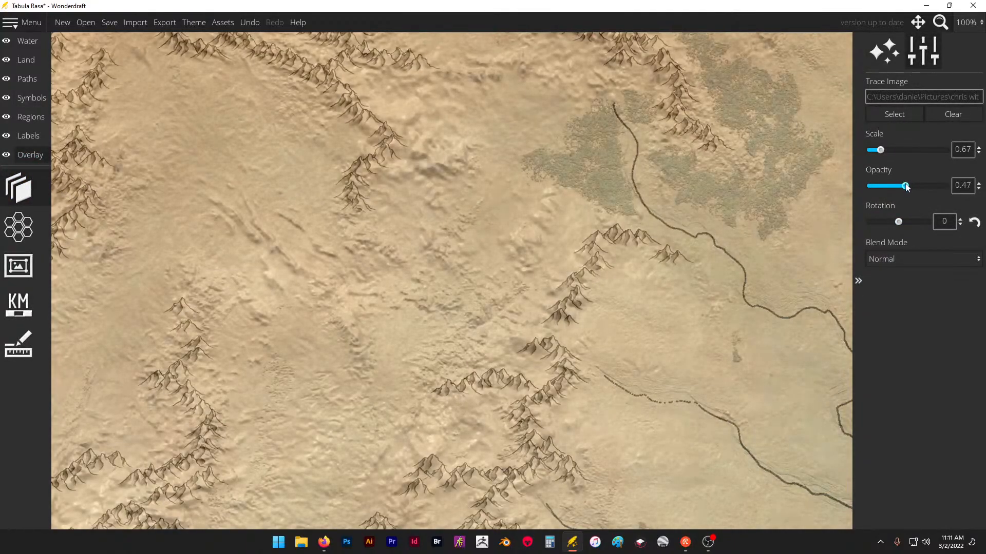
- Resume placing mountains, branching the north-central range east and south and adding parallel chains and infill peaks west of the central river sources
{"action": "left_click", "coordinate": [48, 94]}
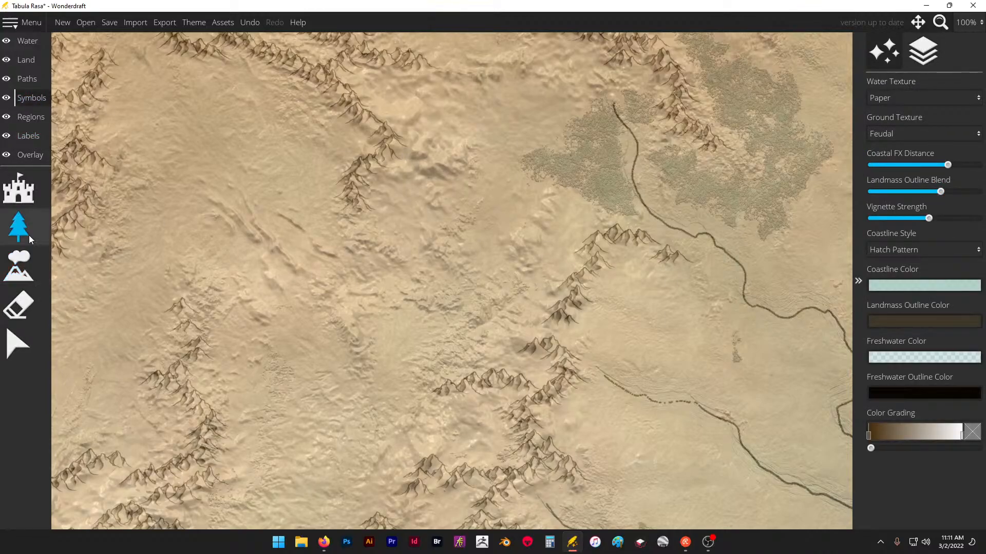
{"action": "left_click", "coordinate": [18, 265]}
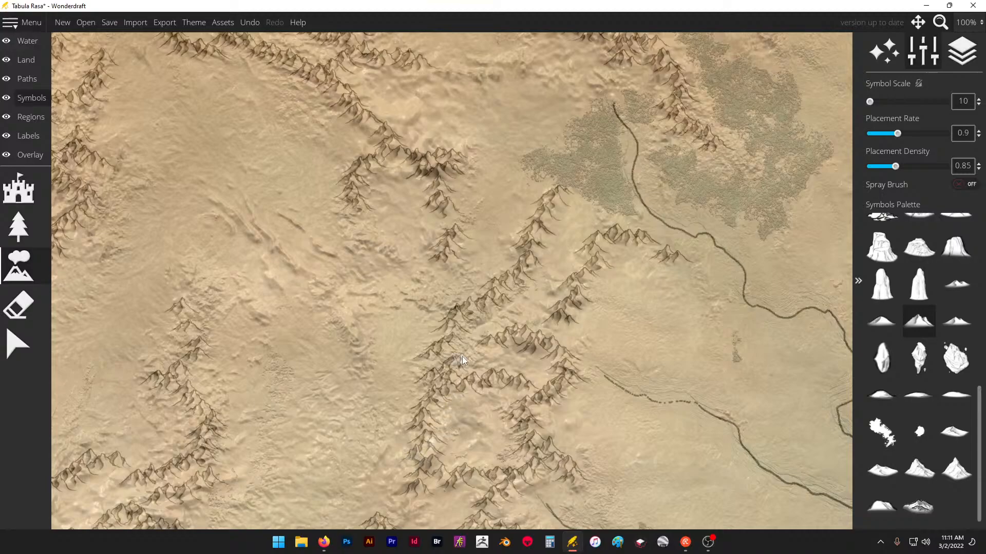
{"action": "scroll", "coordinate": [448, 202], "scroll_direction": "down", "scroll_amount": 1}
{"action": "scroll", "coordinate": [523, 385], "scroll_direction": "up", "scroll_amount": 2}
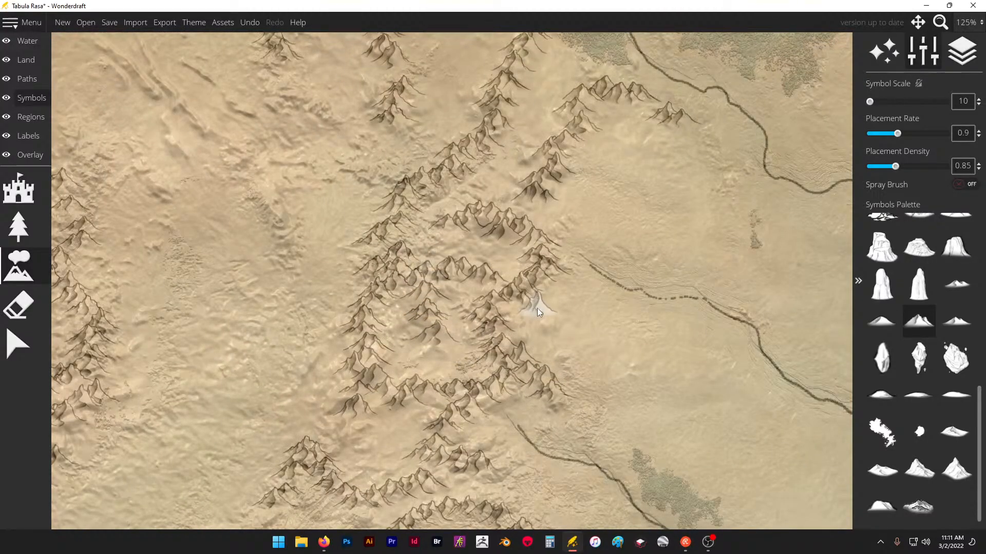
- Fill the gap between the western curved range and the central ranges with short mountain chains following the traced relief
{"action": "scroll", "coordinate": [698, 281], "scroll_direction": "down", "scroll_amount": 3}
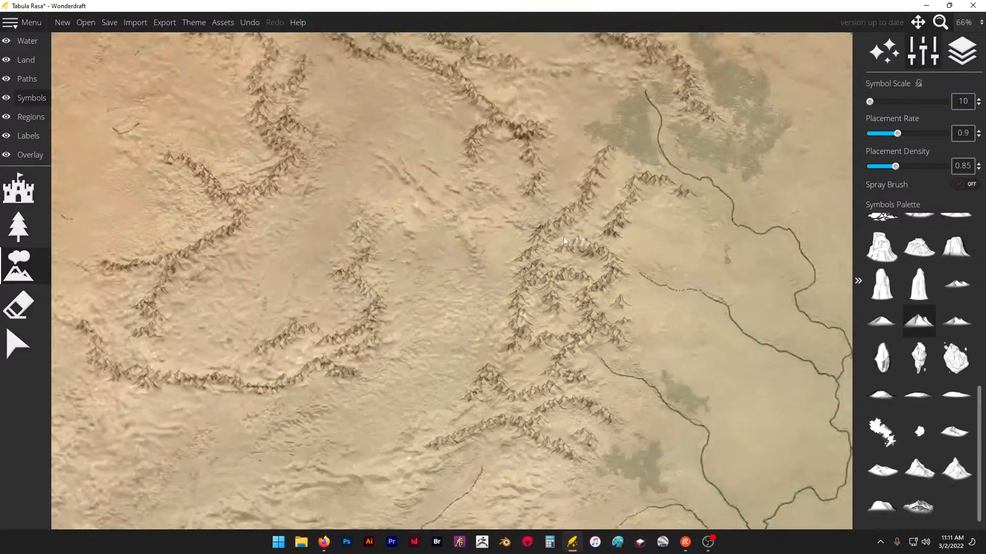
{"action": "scroll", "coordinate": [563, 236], "scroll_direction": "up", "scroll_amount": 1}
{"action": "scroll", "coordinate": [436, 211], "scroll_direction": "up", "scroll_amount": 2}
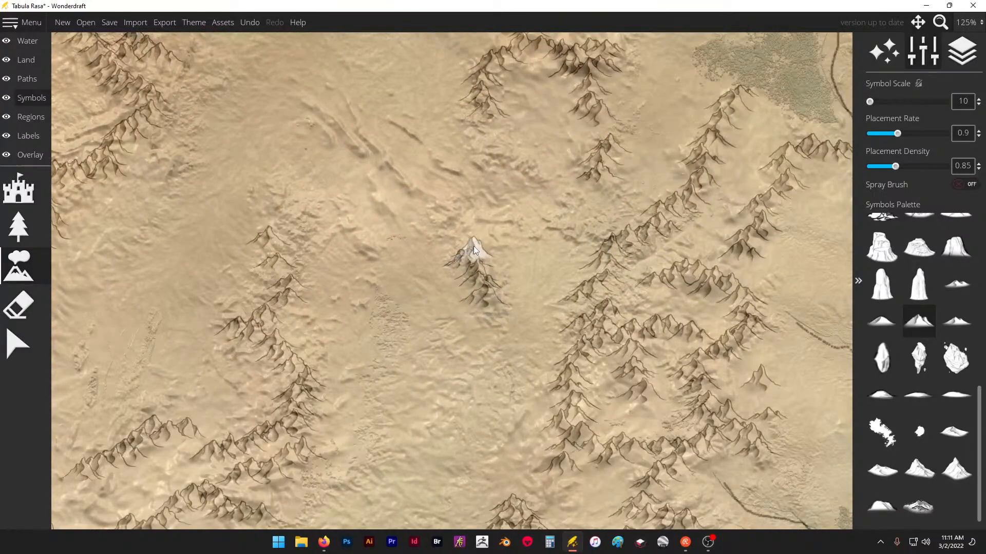
{"action": "left_click", "coordinate": [499, 237]}
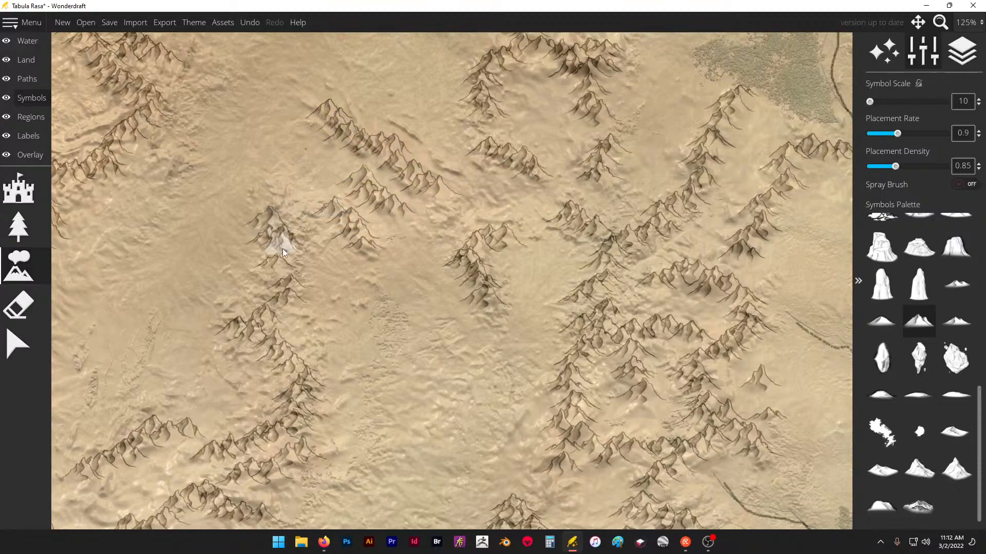
{"action": "left_click", "coordinate": [323, 542]}
{"action": "left_click", "coordinate": [326, 544]}
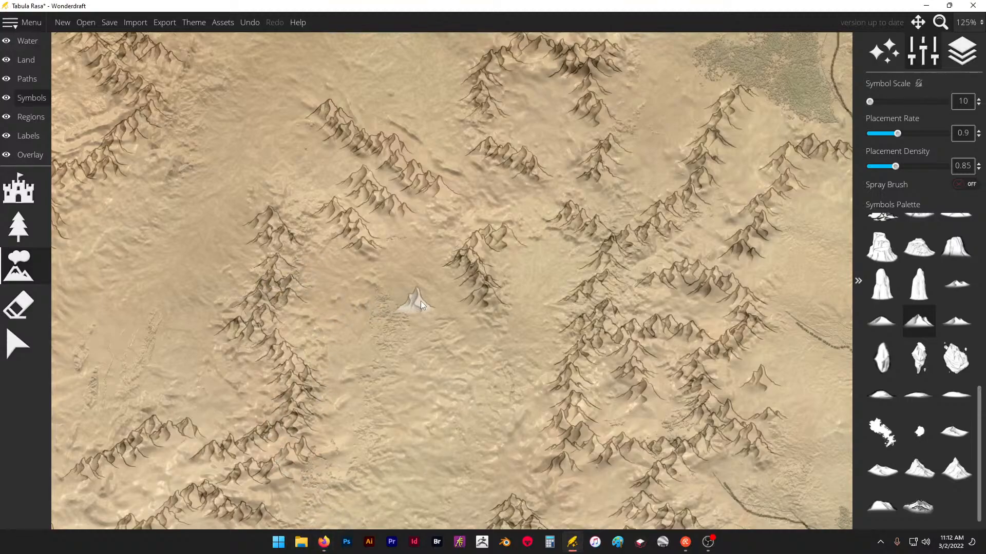
- Extend the western end of the long curved range northwest, adding short spurs there and along the chain above it
{"action": "scroll", "coordinate": [425, 205], "scroll_direction": "down", "scroll_amount": 6}
{"action": "scroll", "coordinate": [140, 271], "scroll_direction": "up", "scroll_amount": 4}
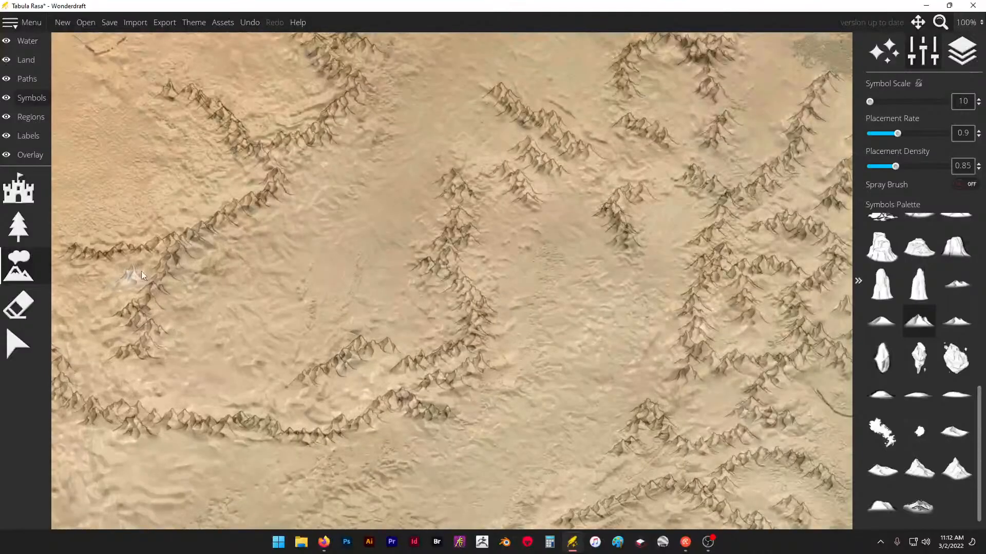
{"action": "scroll", "coordinate": [272, 276], "scroll_direction": "down", "scroll_amount": 4}
{"action": "scroll", "coordinate": [272, 275], "scroll_direction": "up", "scroll_amount": 5}
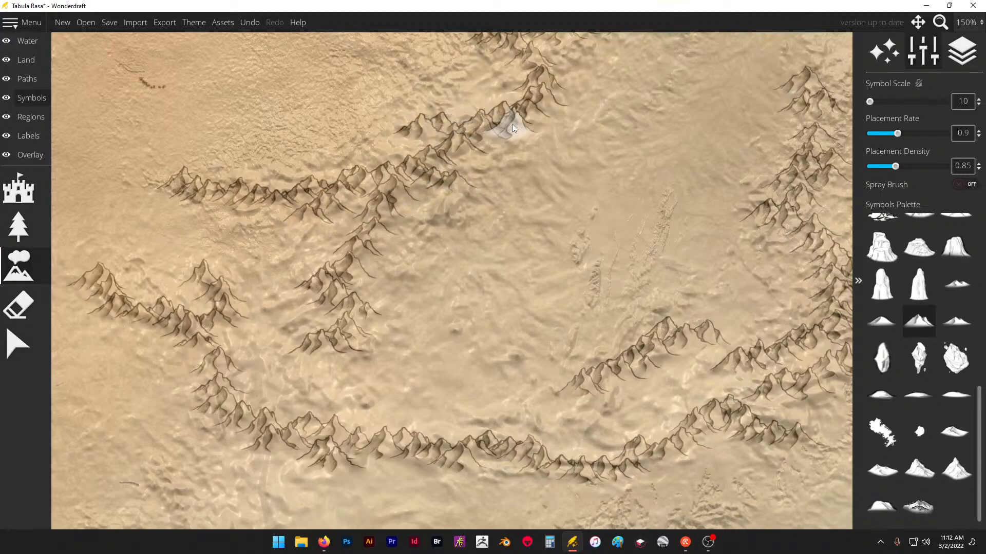
- Continue the central range westward past the river source, and place a forked range southwest of it with a long eastern arm
{"action": "scroll", "coordinate": [435, 109], "scroll_direction": "down", "scroll_amount": 5}
{"action": "scroll", "coordinate": [405, 123], "scroll_direction": "up", "scroll_amount": 4}
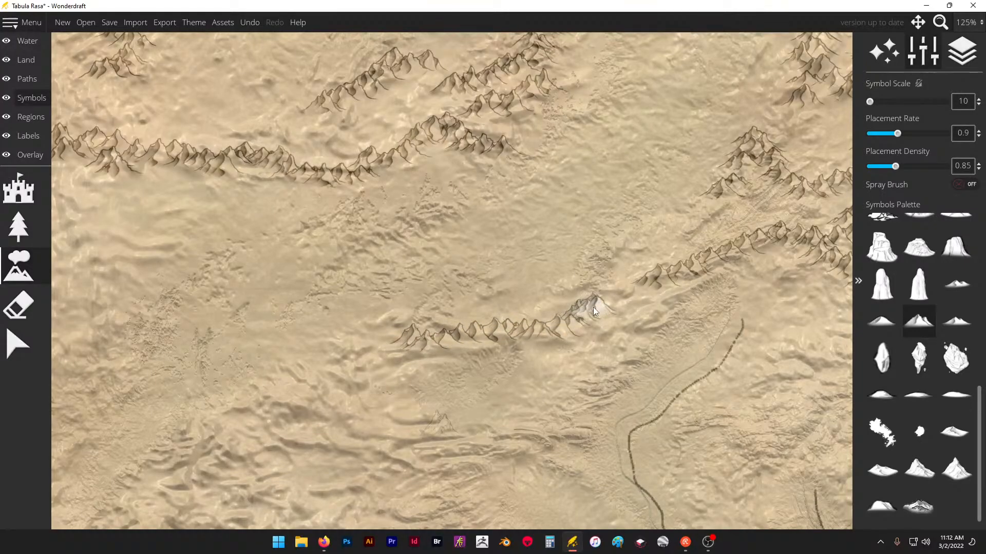
{"action": "left_click", "coordinate": [611, 330]}
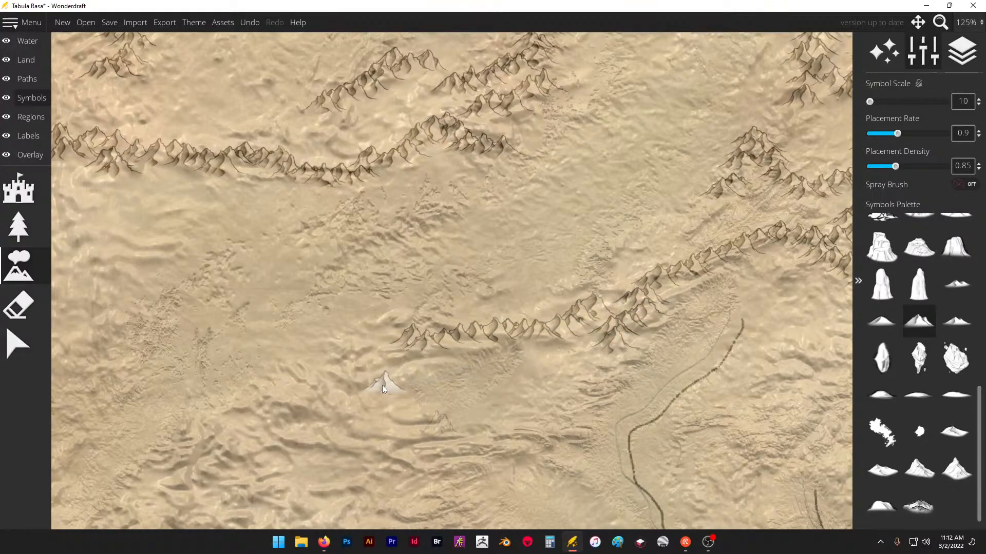
{"action": "left_click_drag", "start_coordinate": [313, 398], "coordinate": [261, 405]}
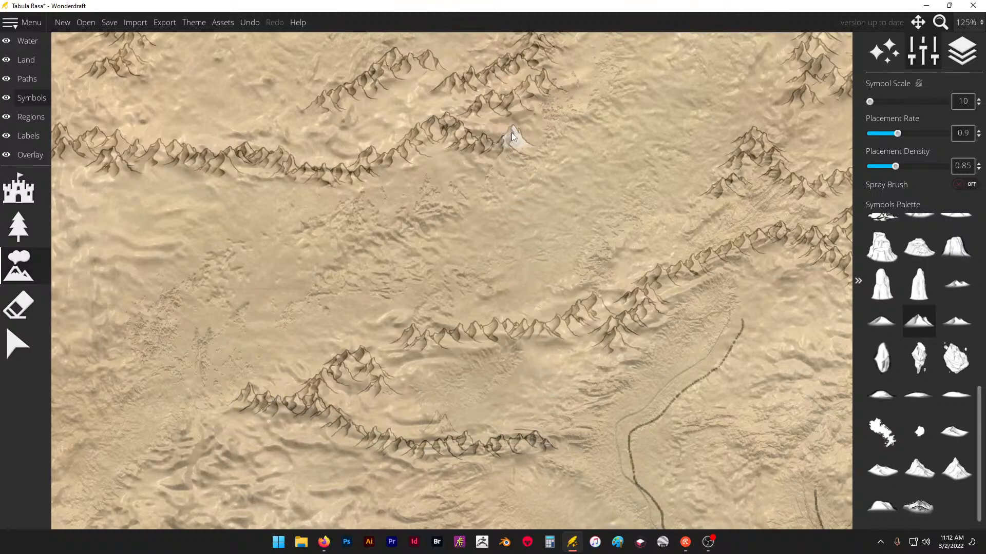
- Extend the forked range southwestward with a short spur, and place an east-west chain above the river source to its south
{"action": "scroll", "coordinate": [513, 137], "scroll_direction": "down", "scroll_amount": 3}
{"action": "scroll", "coordinate": [356, 299], "scroll_direction": "up", "scroll_amount": 3}
{"action": "left_click_drag", "start_coordinate": [289, 370], "coordinate": [348, 316]}
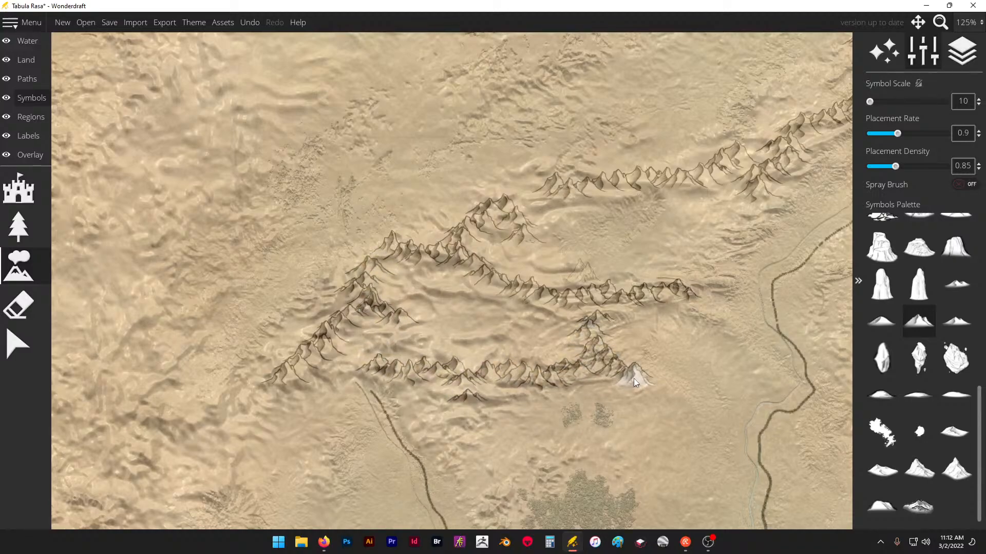
- Undo the chain's eastern part, place a branching range running southeast instead, and lengthen the spur beside the river to the northeast
{"action": "key", "text": "ctrl+z"}
{"action": "key", "text": "ctrl+z"}
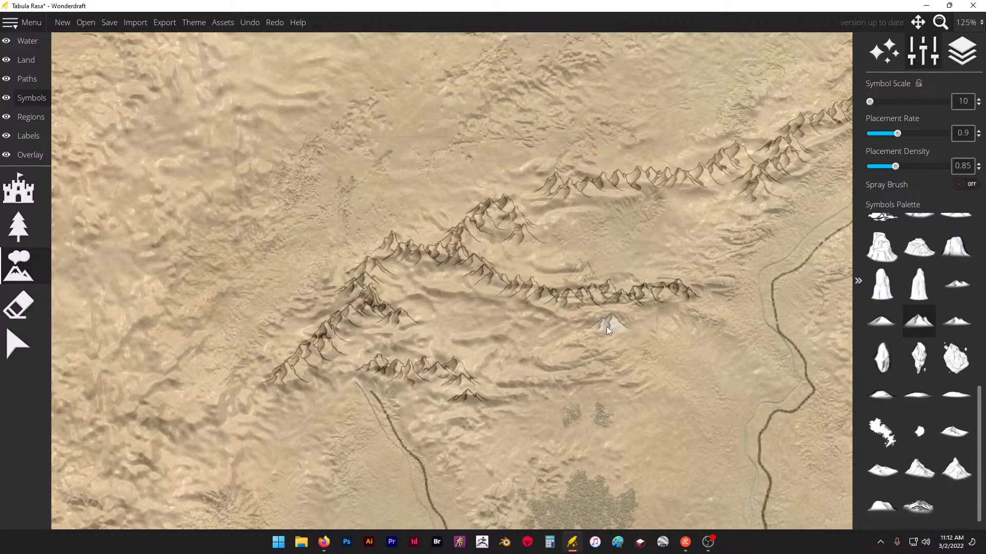
{"action": "left_click_drag", "start_coordinate": [661, 402], "coordinate": [686, 419]}
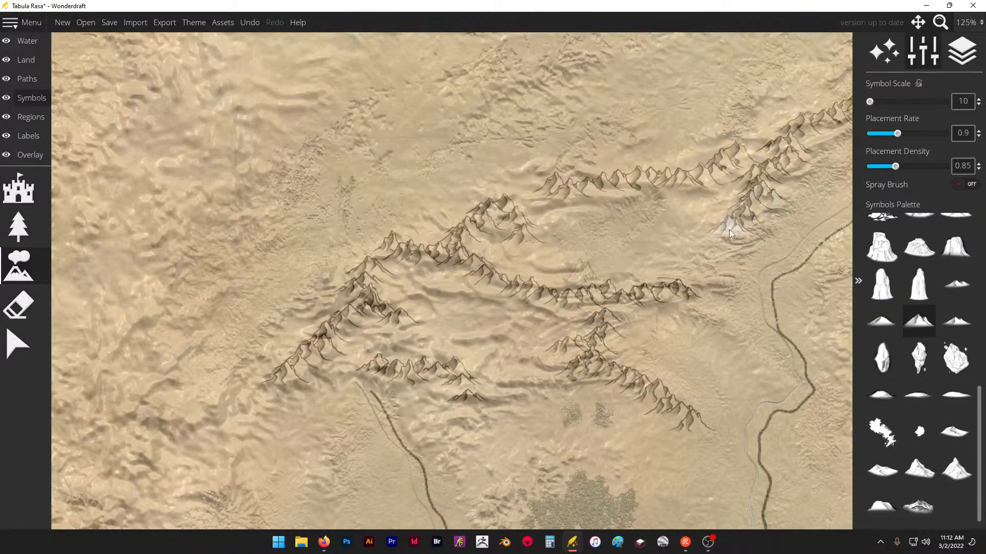
- Extend the range farther southwest, add a short chain below it, and run a long chain northwest between the two western river segments
{"action": "scroll", "coordinate": [488, 151], "scroll_direction": "down", "scroll_amount": 3}
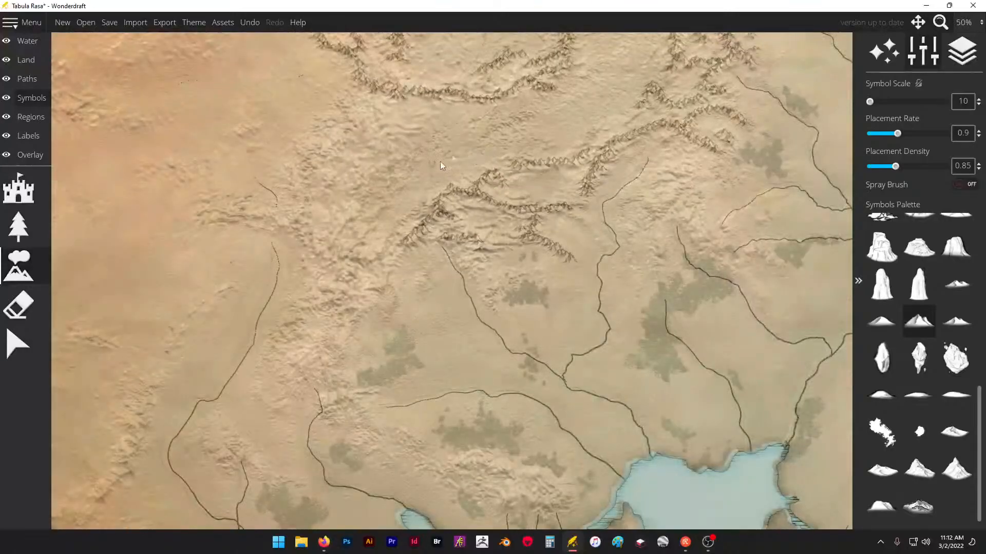
{"action": "scroll", "coordinate": [478, 310], "scroll_direction": "up", "scroll_amount": 2}
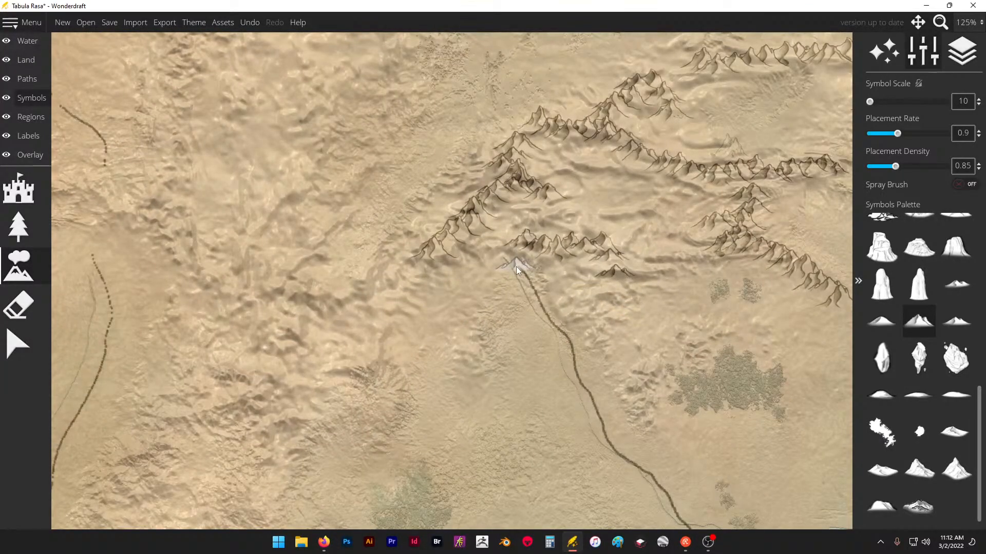
{"action": "scroll", "coordinate": [359, 304], "scroll_direction": "down", "scroll_amount": 2}
{"action": "scroll", "coordinate": [366, 289], "scroll_direction": "up", "scroll_amount": 1}
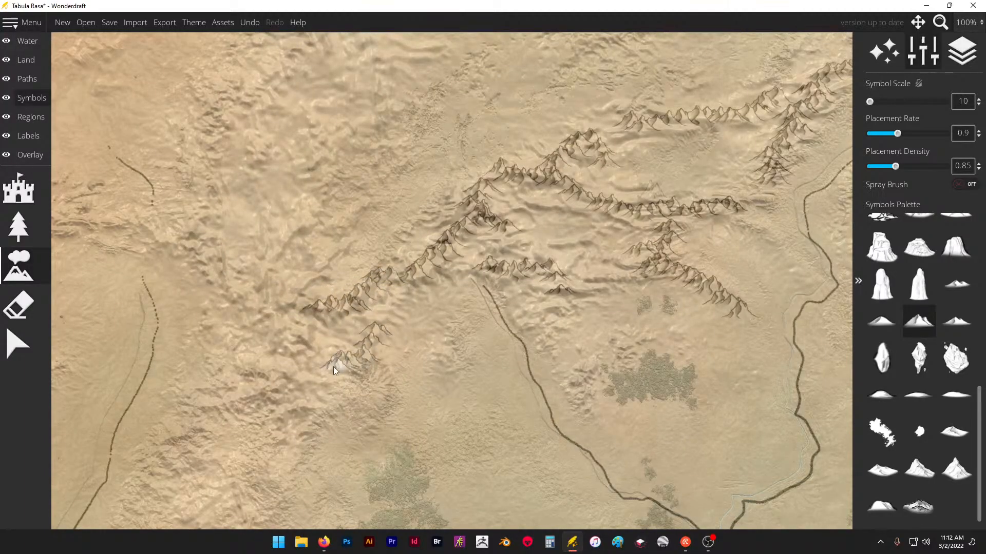
{"action": "left_click_drag", "start_coordinate": [181, 233], "coordinate": [107, 226]}
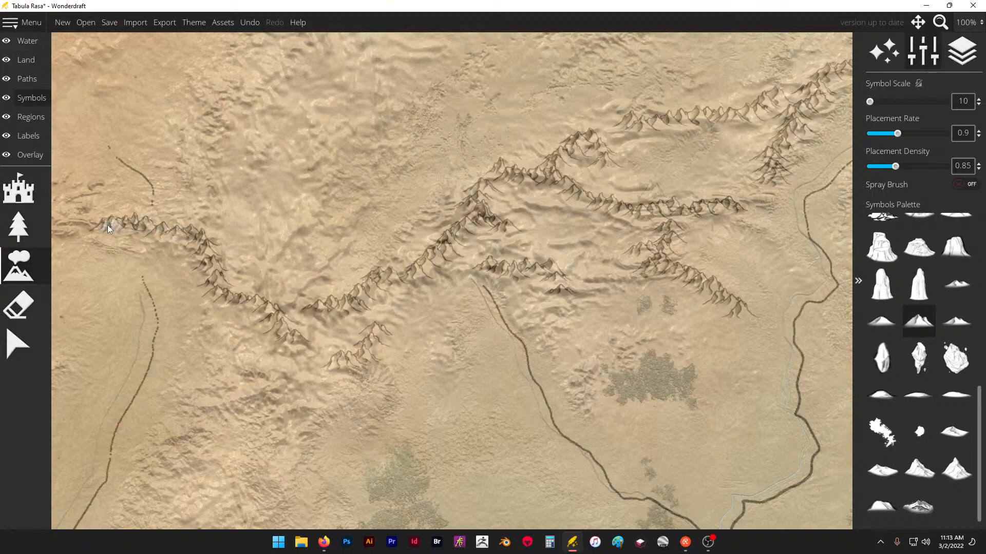
- Lengthen the western chain west, branch it north, and place short ranges curving northeast in the area east of that branch
{"action": "mouse_move", "coordinate": [208, 197]}
{"action": "left_mouse_down"}
{"action": "mouse_move", "coordinate": [197, 167]}
{"action": "mouse_move", "coordinate": [223, 110]}
{"action": "left_mouse_up"}
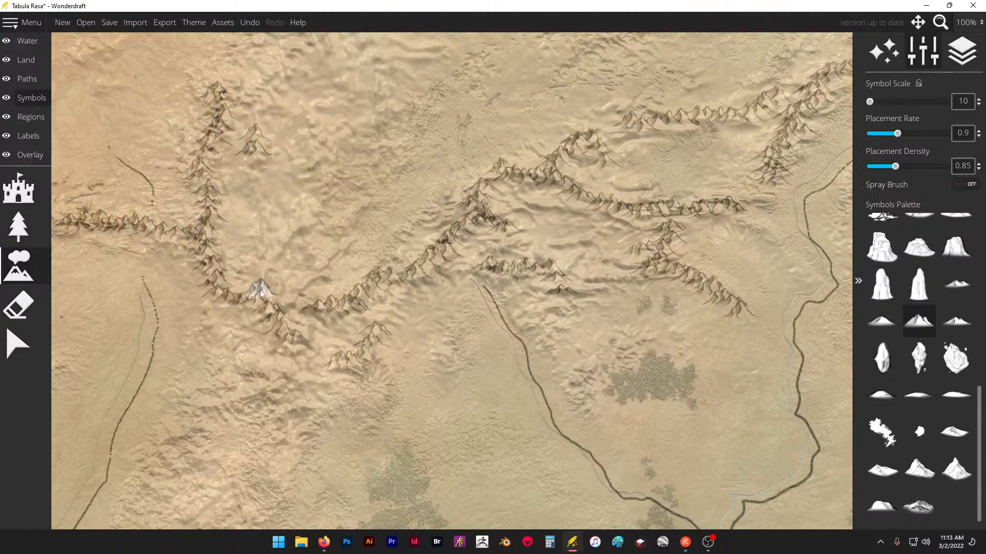
{"action": "left_click_drag", "start_coordinate": [278, 240], "coordinate": [310, 225]}
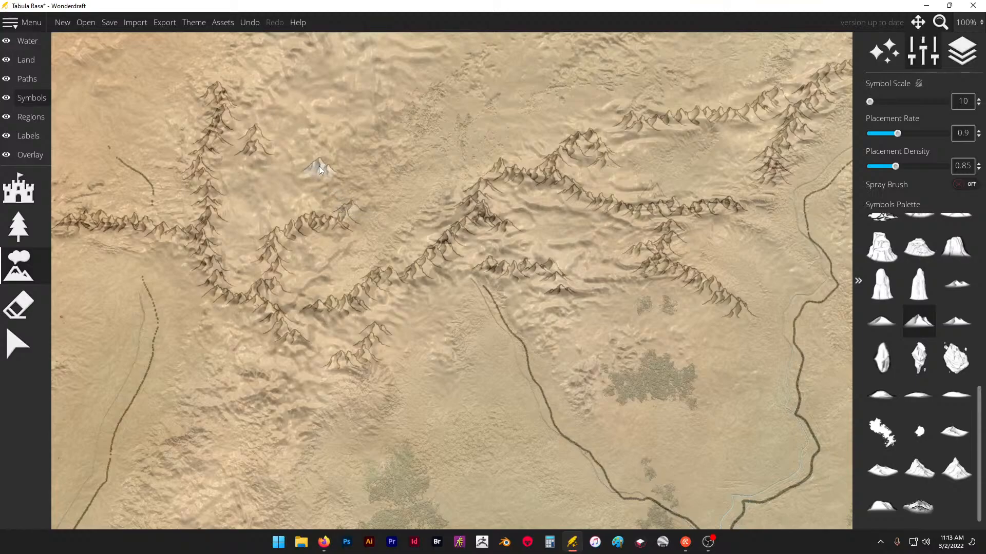
{"action": "left_click_drag", "start_coordinate": [322, 136], "coordinate": [379, 110]}
{"action": "scroll", "coordinate": [430, 119], "scroll_direction": "up", "scroll_amount": 3}
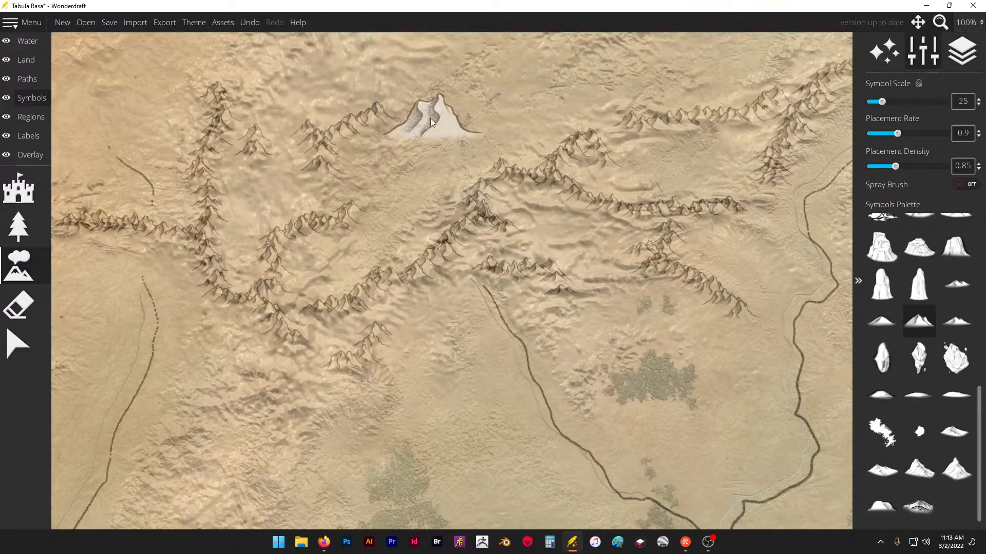
- Set the symbol scale to 10, extend the western north-south range northeast, and place short forked ranges beside its tip and to its east
{"action": "scroll", "coordinate": [422, 146], "scroll_direction": "down", "scroll_amount": 3}
{"action": "scroll", "coordinate": [423, 175], "scroll_direction": "down", "scroll_amount": 5}
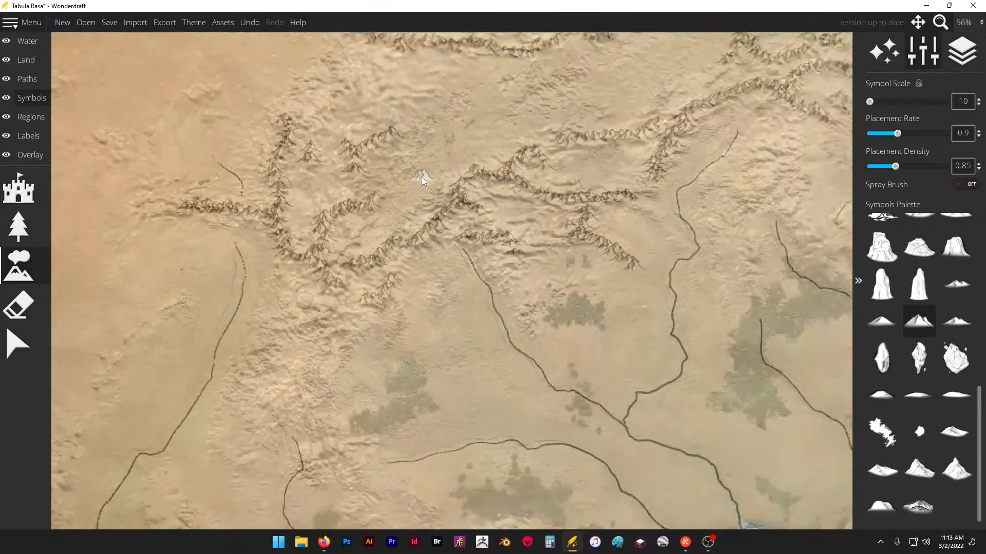
{"action": "scroll", "coordinate": [375, 130], "scroll_direction": "up", "scroll_amount": 5}
{"action": "scroll", "coordinate": [418, 195], "scroll_direction": "up", "scroll_amount": 3}
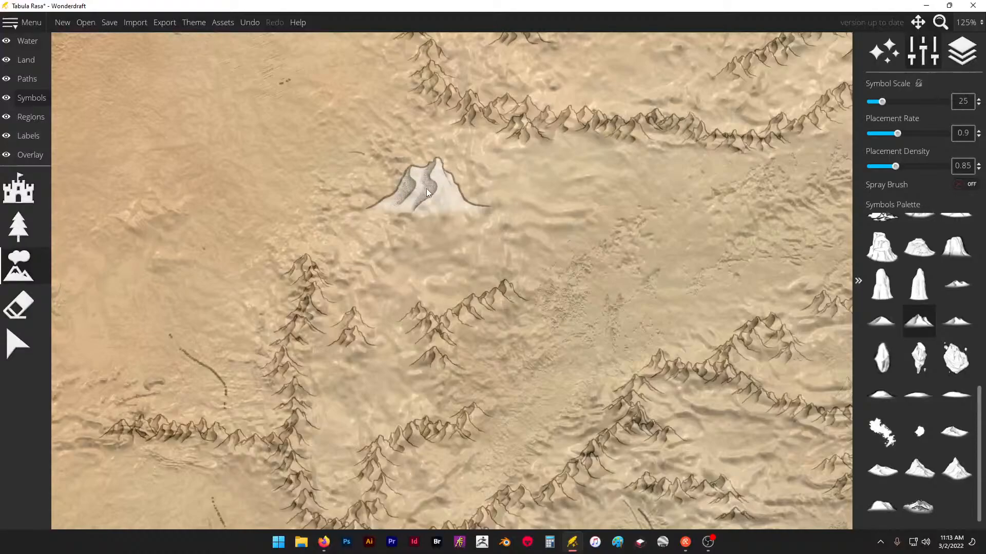
{"action": "scroll", "coordinate": [430, 186], "scroll_direction": "down", "scroll_amount": 3}
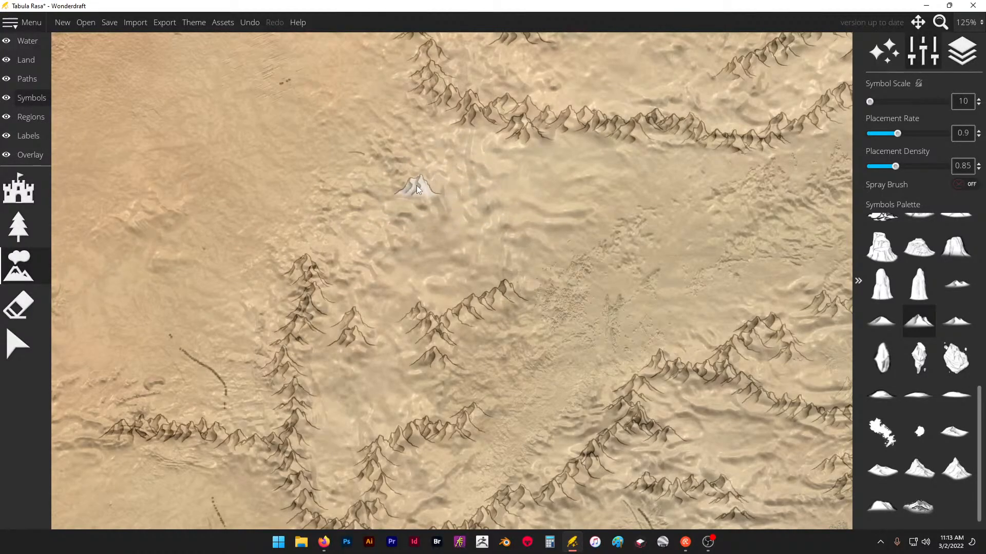
{"action": "mouse_move", "coordinate": [333, 242]}
{"action": "left_mouse_down"}
{"action": "mouse_move", "coordinate": [385, 228]}
{"action": "mouse_move", "coordinate": [407, 212]}
{"action": "mouse_move", "coordinate": [411, 192]}
{"action": "left_mouse_up"}
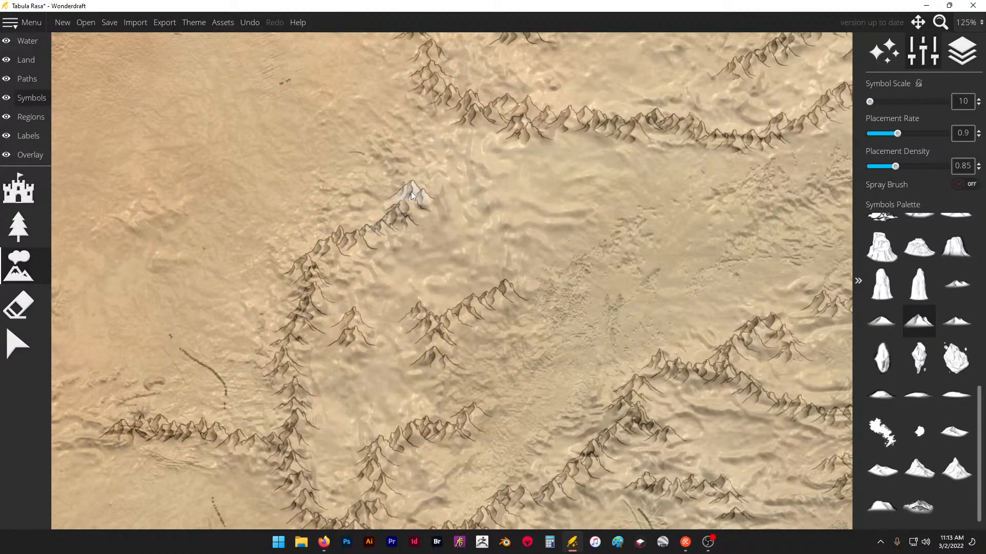
{"action": "left_click", "coordinate": [329, 186]}
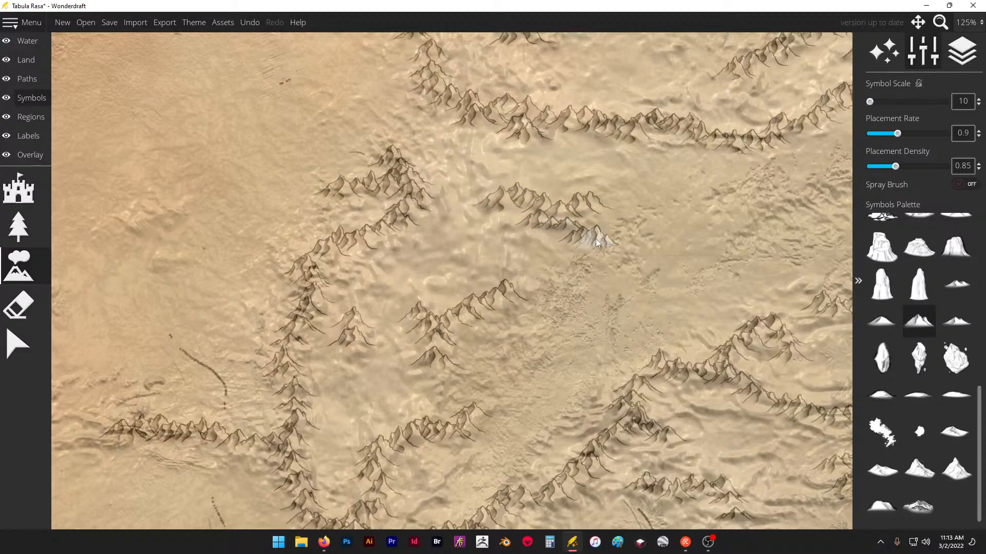
- Extend the range southwest, bend it southeast past the river source, and add short side spurs along it
{"action": "scroll", "coordinate": [410, 214], "scroll_direction": "down", "scroll_amount": 10}
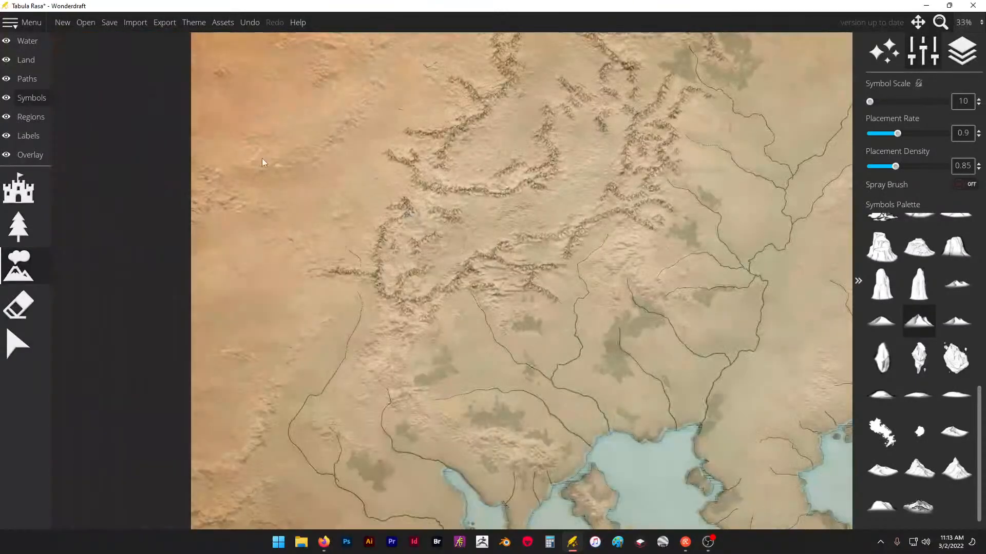
{"action": "scroll", "coordinate": [308, 337], "scroll_direction": "up", "scroll_amount": 8}
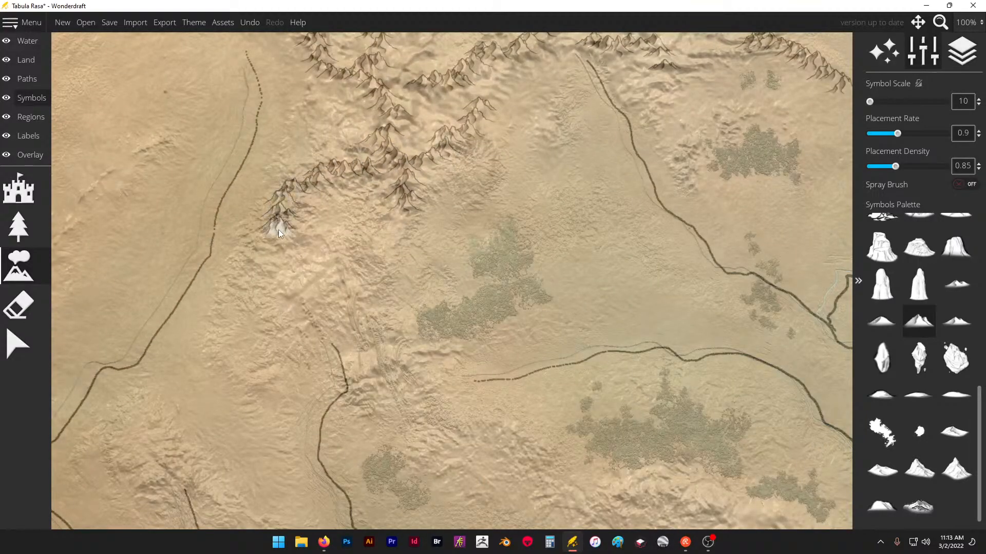
{"action": "left_click_drag", "start_coordinate": [360, 354], "coordinate": [395, 366]}
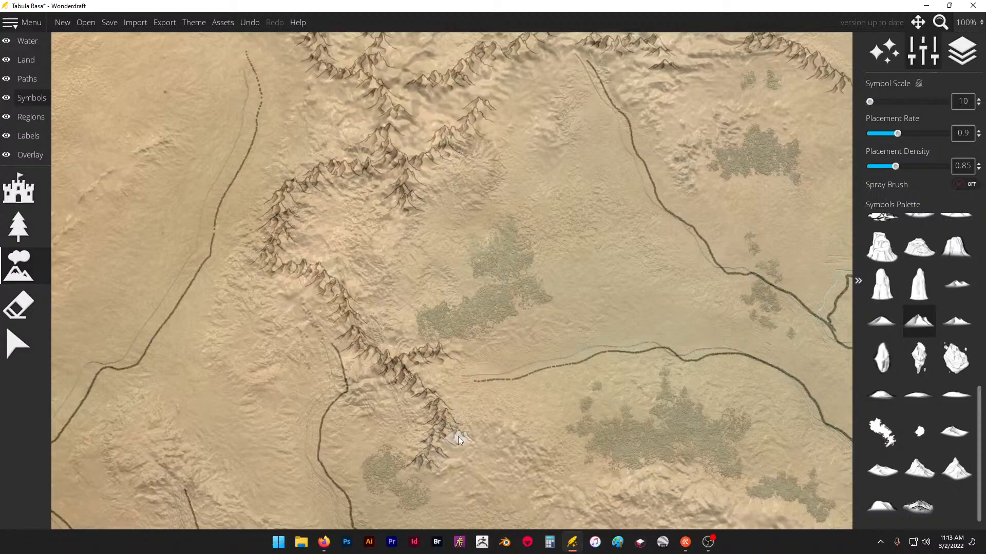
{"action": "left_click_drag", "start_coordinate": [553, 486], "coordinate": [583, 508]}
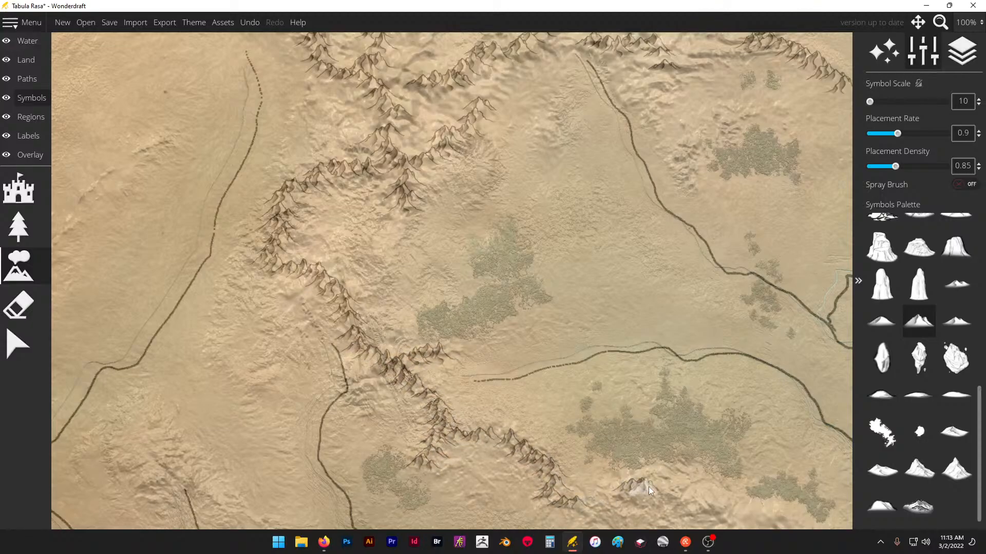
- Continue the range southeast with two converging chains above the three short coastal rivers, and place a diagonal range on the nearby island
{"action": "scroll", "coordinate": [354, 223], "scroll_direction": "down", "scroll_amount": 3}
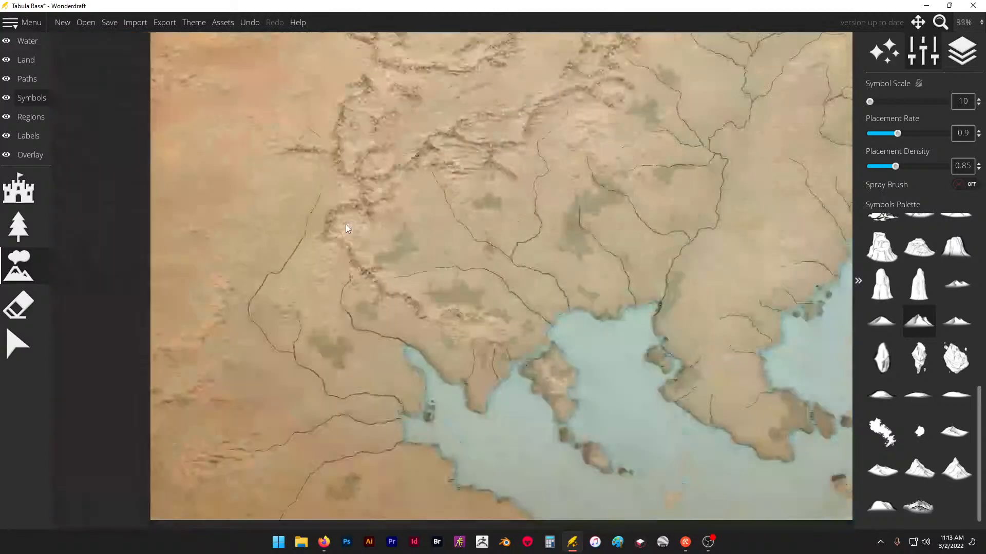
{"action": "scroll", "coordinate": [477, 328], "scroll_direction": "up", "scroll_amount": 3}
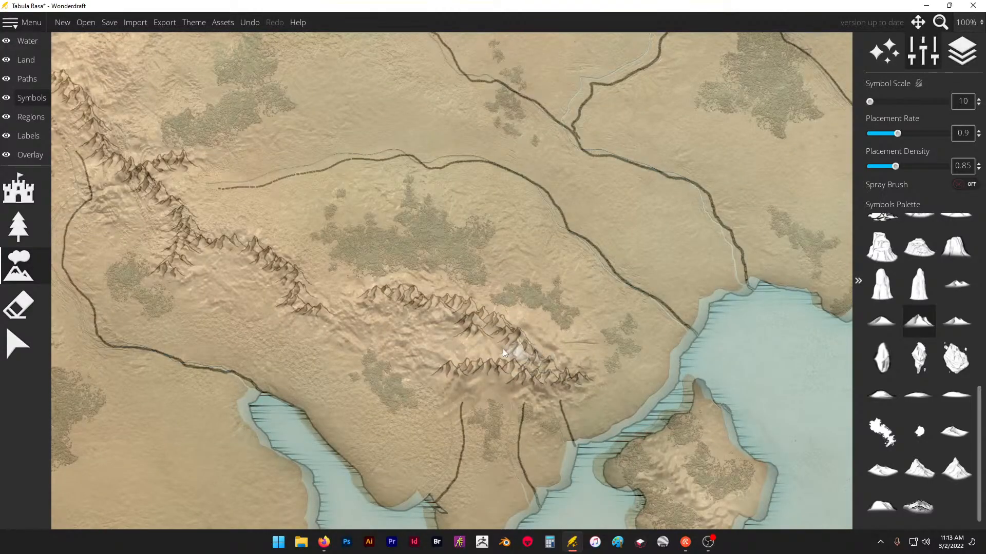
{"action": "left_click_drag", "start_coordinate": [433, 353], "coordinate": [446, 357]}
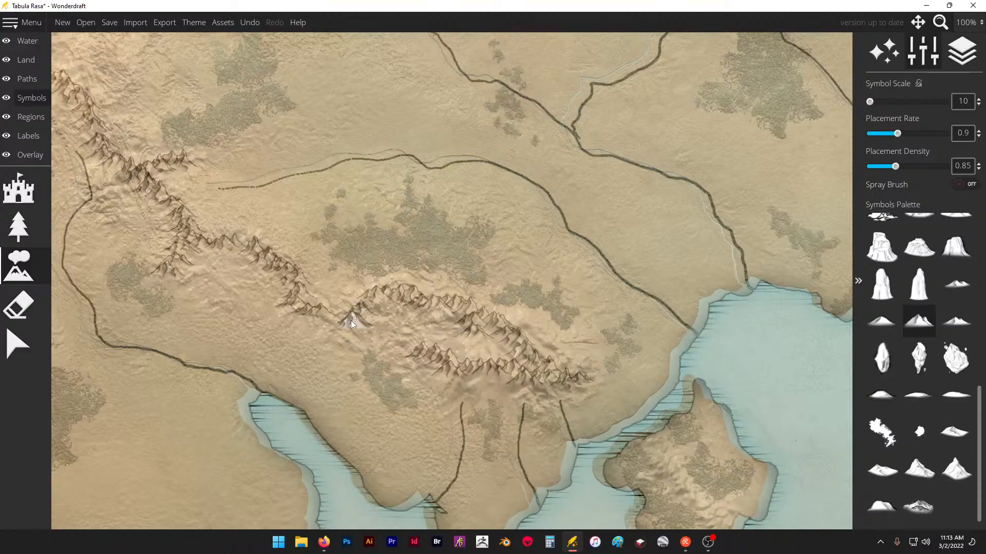
{"action": "scroll", "coordinate": [354, 222], "scroll_direction": "down", "scroll_amount": 2}
{"action": "scroll", "coordinate": [578, 396], "scroll_direction": "up", "scroll_amount": 4}
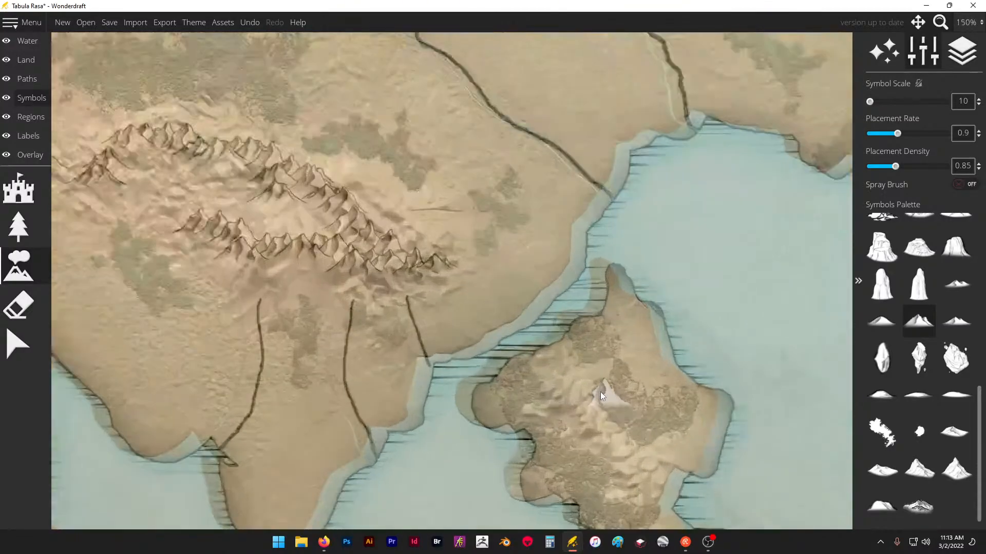
{"action": "left_click_drag", "start_coordinate": [578, 402], "coordinate": [627, 451]}
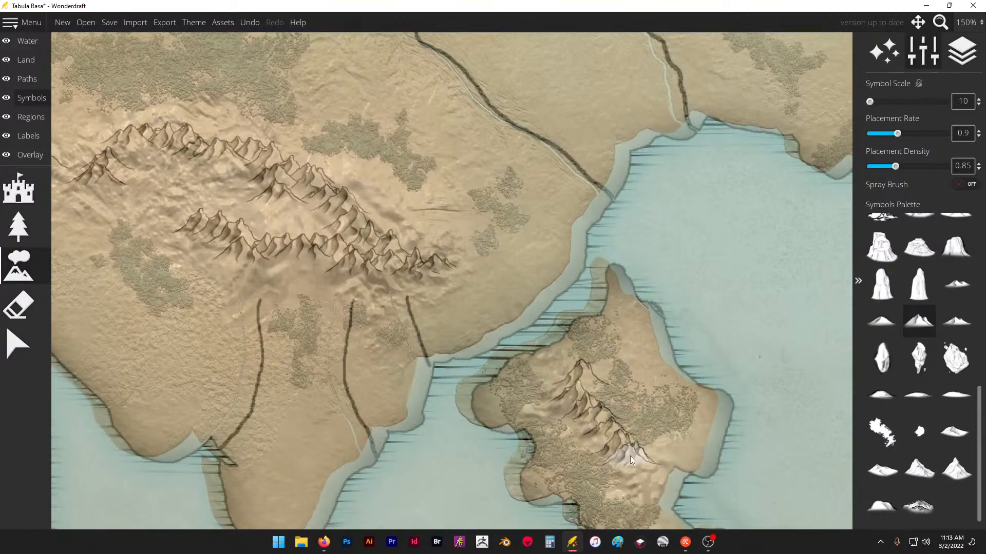
- Branch a spur southwest from the range between the two western rivers, and place a diagonal range inside the westernmost river's bend
{"action": "scroll", "coordinate": [631, 499], "scroll_direction": "down", "scroll_amount": 1}
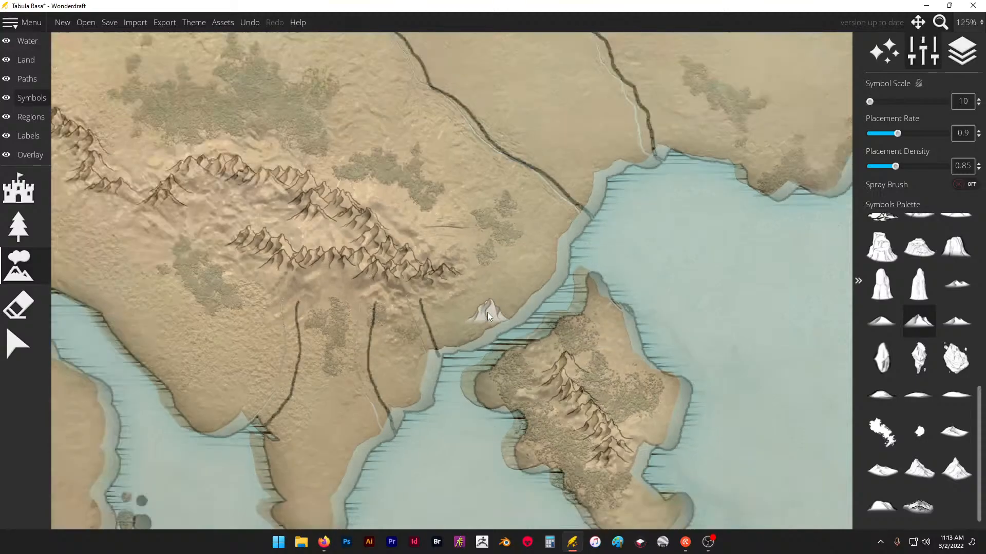
{"action": "scroll", "coordinate": [488, 308], "scroll_direction": "down", "scroll_amount": 3}
{"action": "scroll", "coordinate": [539, 313], "scroll_direction": "up", "scroll_amount": 2}
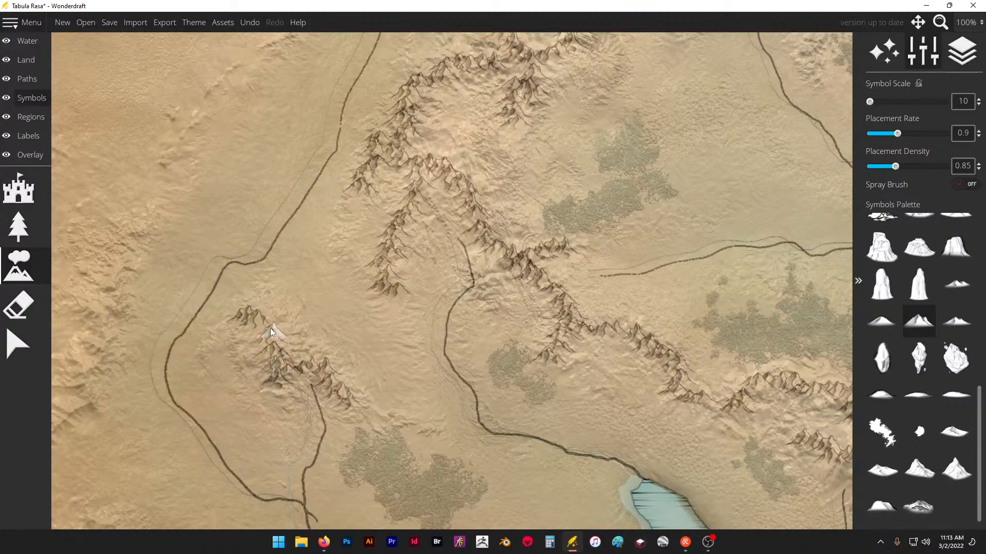
- Place a long range running southwest beyond the westernmost river, and a branching range with a small outlier in the southwestern desert
{"action": "scroll", "coordinate": [371, 188], "scroll_direction": "down", "scroll_amount": 2}
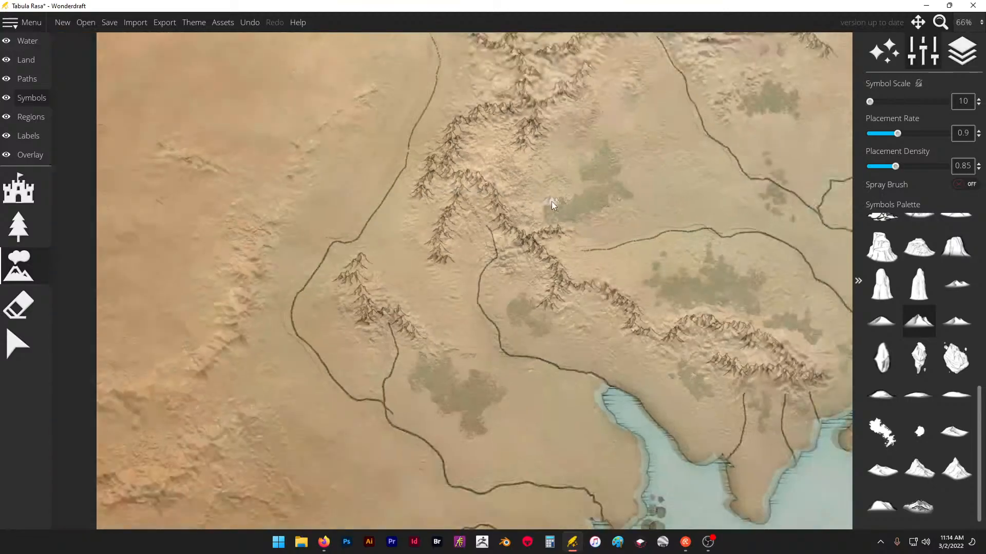
{"action": "mouse_move", "coordinate": [291, 203]}
{"action": "left_mouse_down"}
{"action": "mouse_move", "coordinate": [241, 247]}
{"action": "mouse_move", "coordinate": [248, 273]}
{"action": "left_mouse_up"}
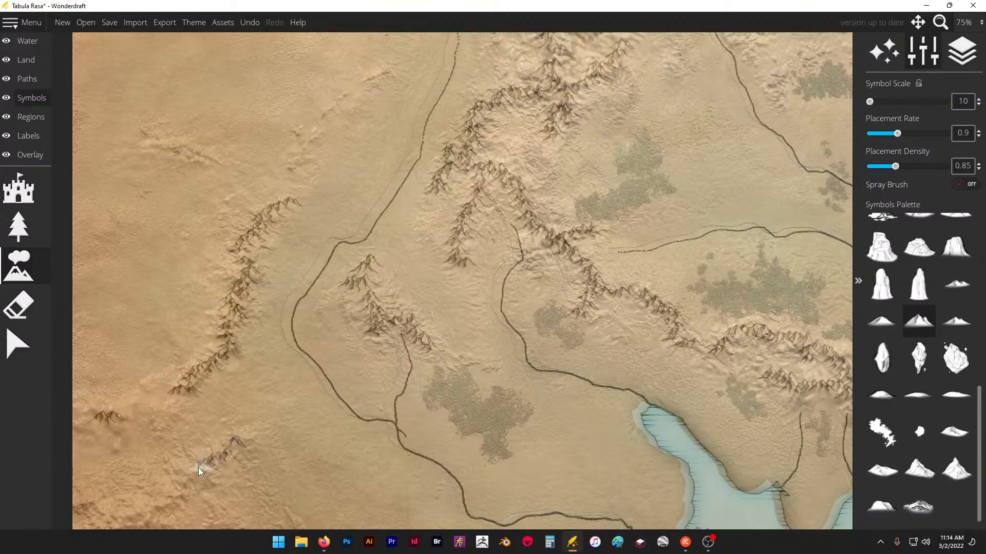
{"action": "scroll", "coordinate": [237, 306], "scroll_direction": "down", "scroll_amount": 1}
{"action": "scroll", "coordinate": [199, 427], "scroll_direction": "up", "scroll_amount": 1}
{"action": "mouse_move", "coordinate": [199, 427]}
{"action": "left_mouse_down"}
{"action": "mouse_move", "coordinate": [173, 441]}
{"action": "mouse_move", "coordinate": [133, 432]}
{"action": "left_mouse_up"}
{"action": "left_click_drag", "start_coordinate": [250, 440], "coordinate": [293, 454]}
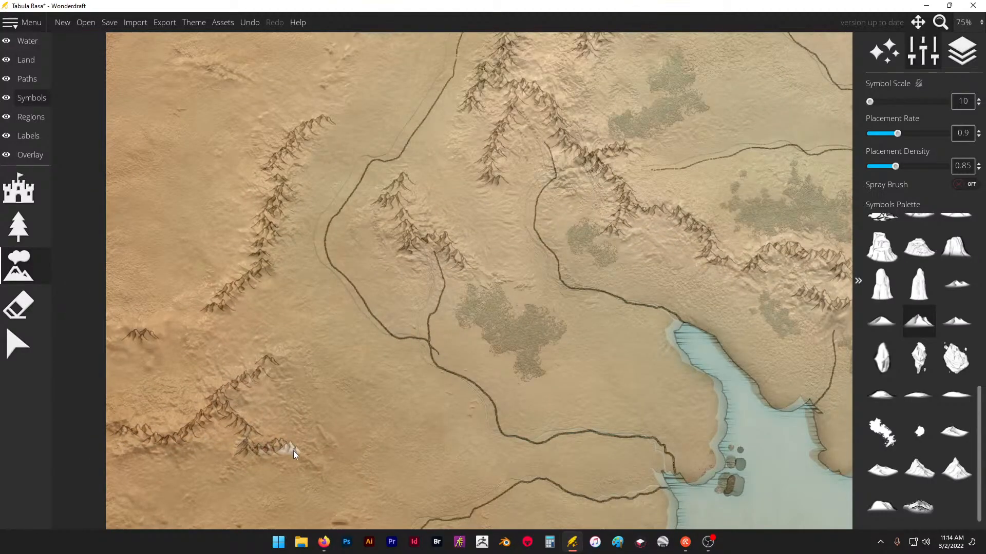
- Place a short ridge west of the river, a long northeast-running range in the western desert, and a chain at the western map edge
{"action": "scroll", "coordinate": [318, 364], "scroll_direction": "down", "scroll_amount": 4}
{"action": "scroll", "coordinate": [328, 217], "scroll_direction": "up", "scroll_amount": 4}
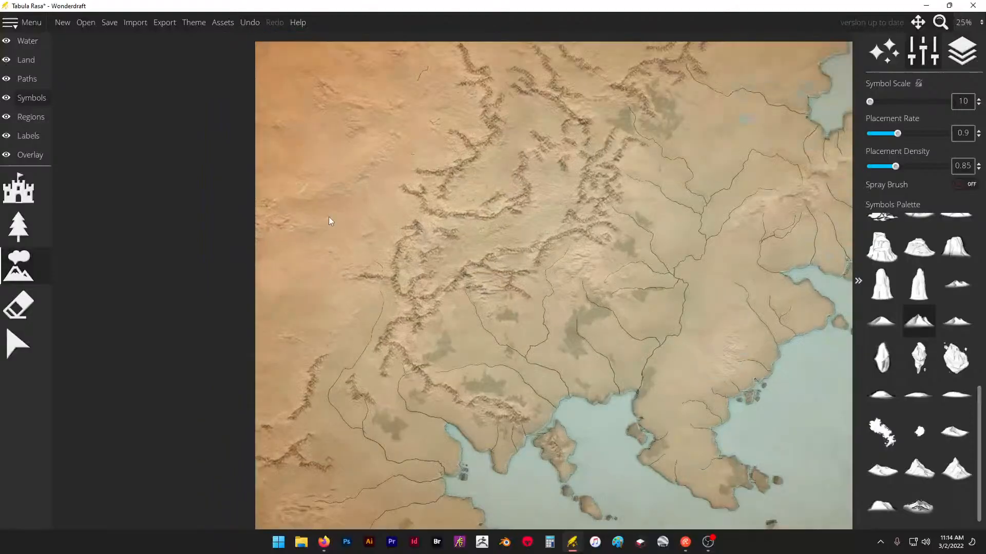
{"action": "scroll", "coordinate": [361, 301], "scroll_direction": "down", "scroll_amount": 3}
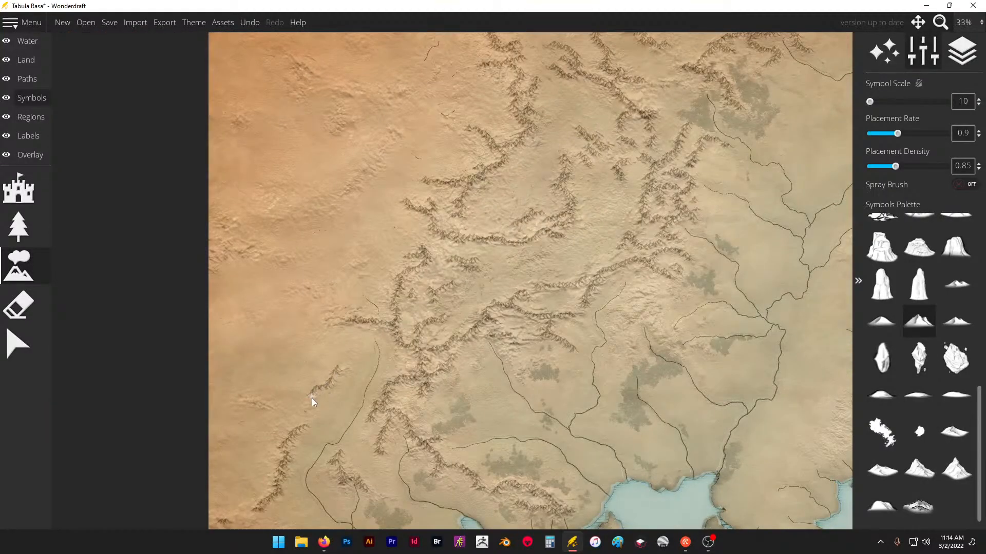
{"action": "scroll", "coordinate": [387, 141], "scroll_direction": "up", "scroll_amount": 2}
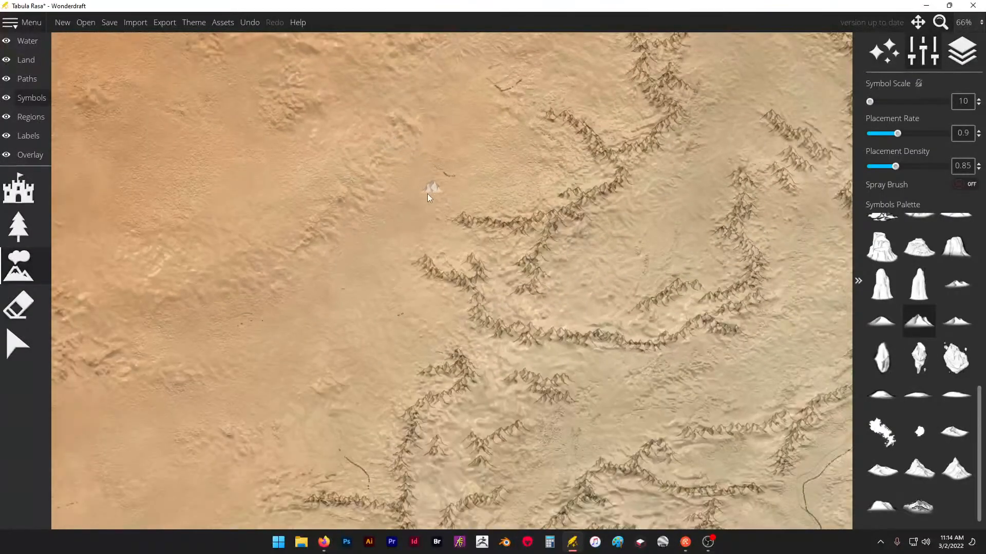
{"action": "scroll", "coordinate": [187, 315], "scroll_direction": "up", "scroll_amount": 1}
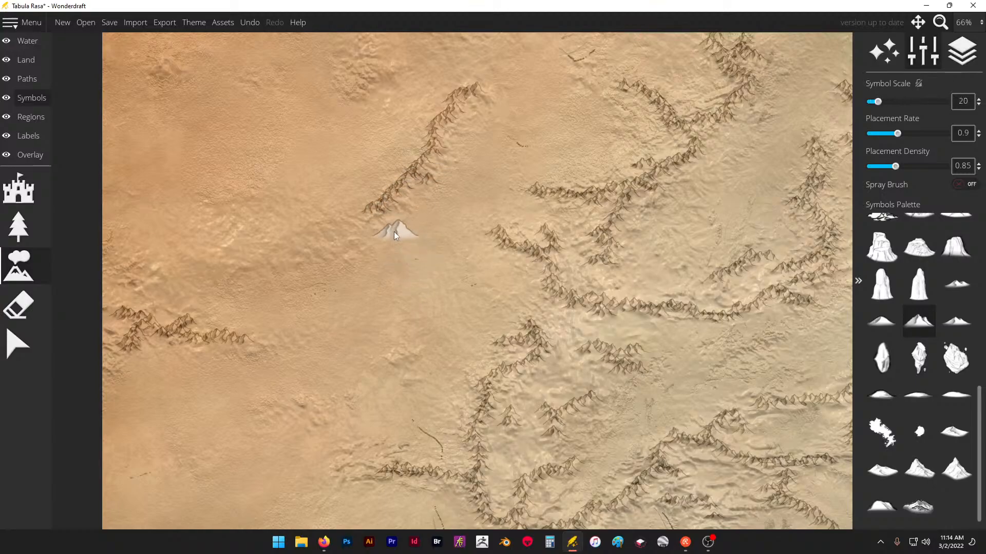
- Scatter short mountain ranges at symbol scale 10 across the northwestern desert, and add small western spurs to the neighbouring northern range
{"action": "scroll", "coordinate": [423, 291], "scroll_direction": "down", "scroll_amount": 2}
{"action": "scroll", "coordinate": [376, 146], "scroll_direction": "up", "scroll_amount": 4}
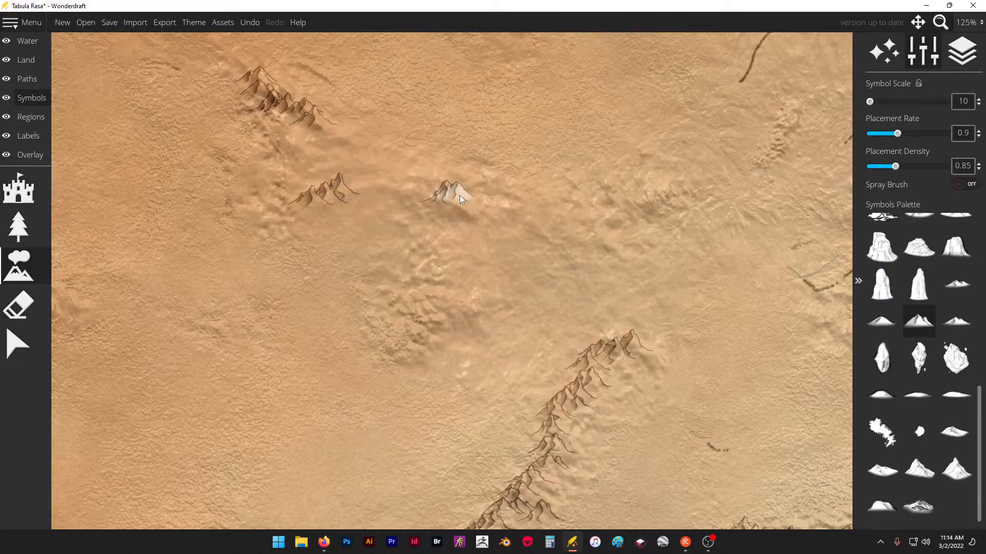
{"action": "left_click_drag", "start_coordinate": [569, 209], "coordinate": [667, 186]}
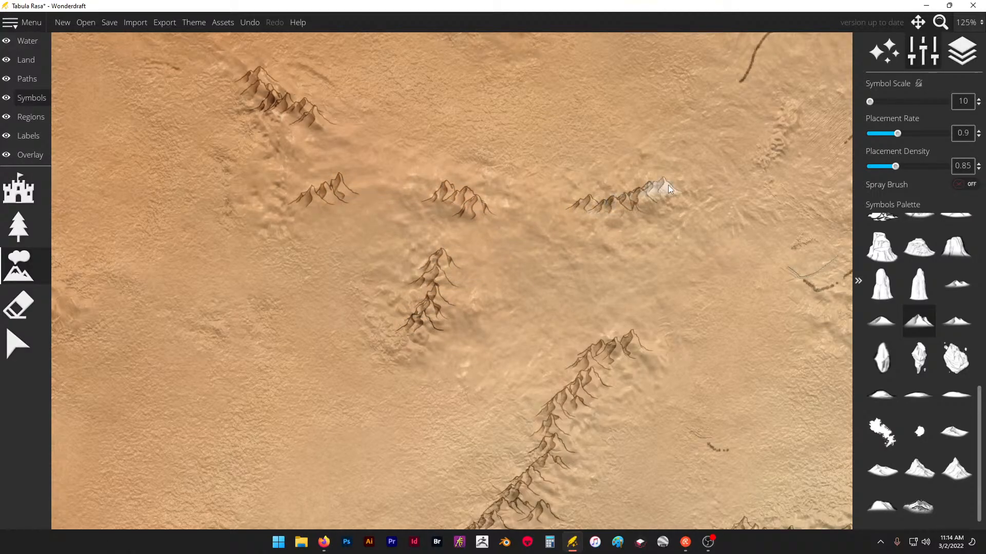
{"action": "scroll", "coordinate": [470, 305], "scroll_direction": "down", "scroll_amount": 3}
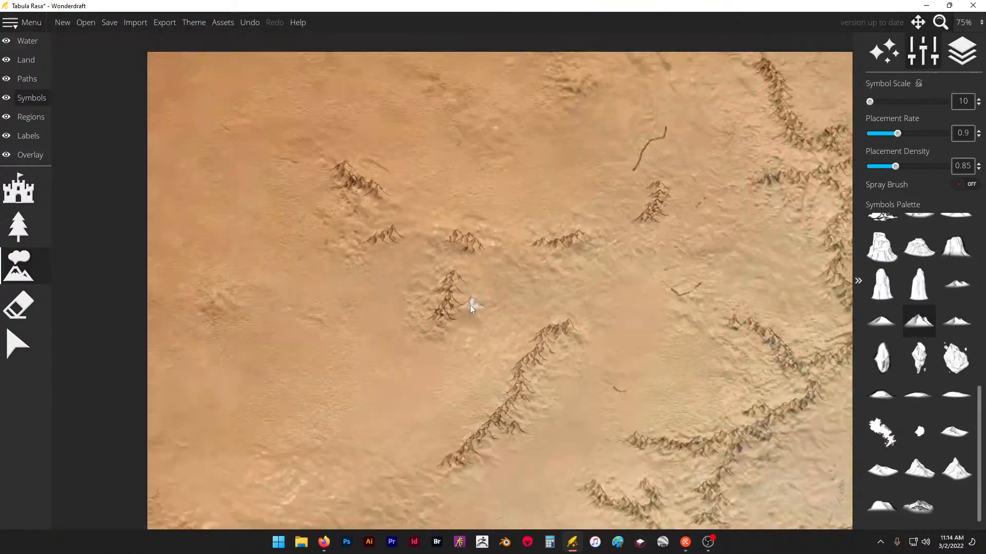
{"action": "scroll", "coordinate": [624, 164], "scroll_direction": "up", "scroll_amount": 2}
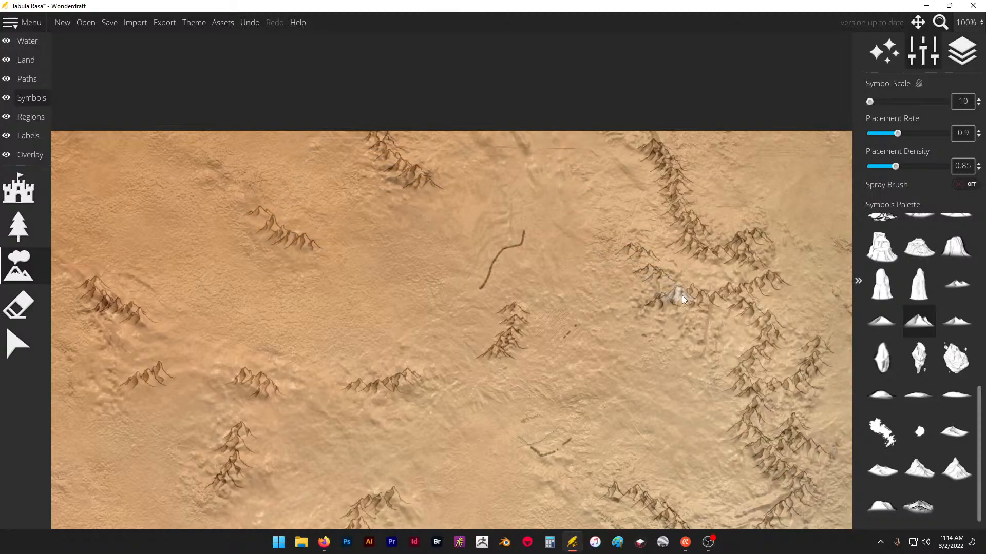
- Extend two northern mountain chains northwest to the map's upper edge
{"action": "scroll", "coordinate": [194, 158], "scroll_direction": "down", "scroll_amount": 2}
{"action": "scroll", "coordinate": [505, 182], "scroll_direction": "up", "scroll_amount": 5}
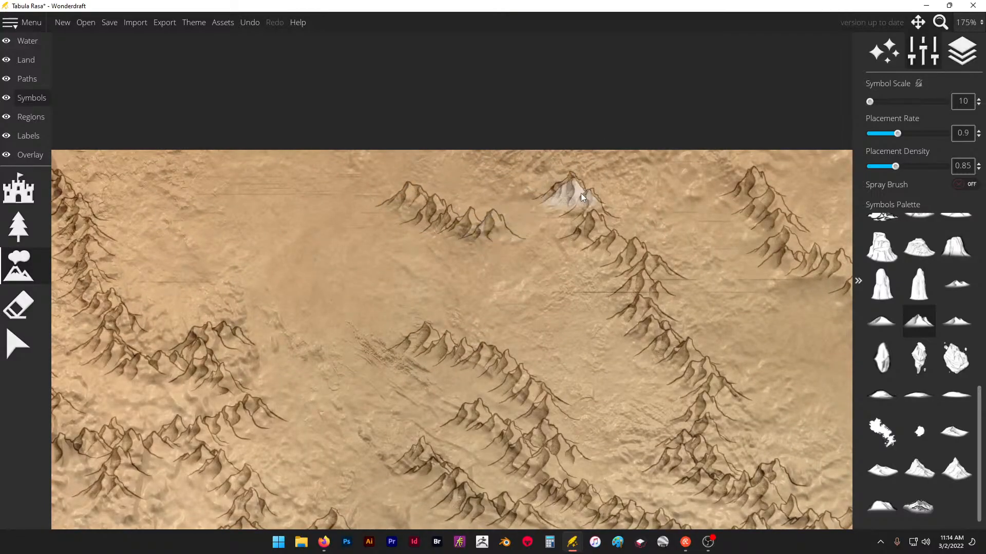
{"action": "left_click_drag", "start_coordinate": [599, 188], "coordinate": [539, 148]}
{"action": "left_click_drag", "start_coordinate": [743, 169], "coordinate": [717, 147]}
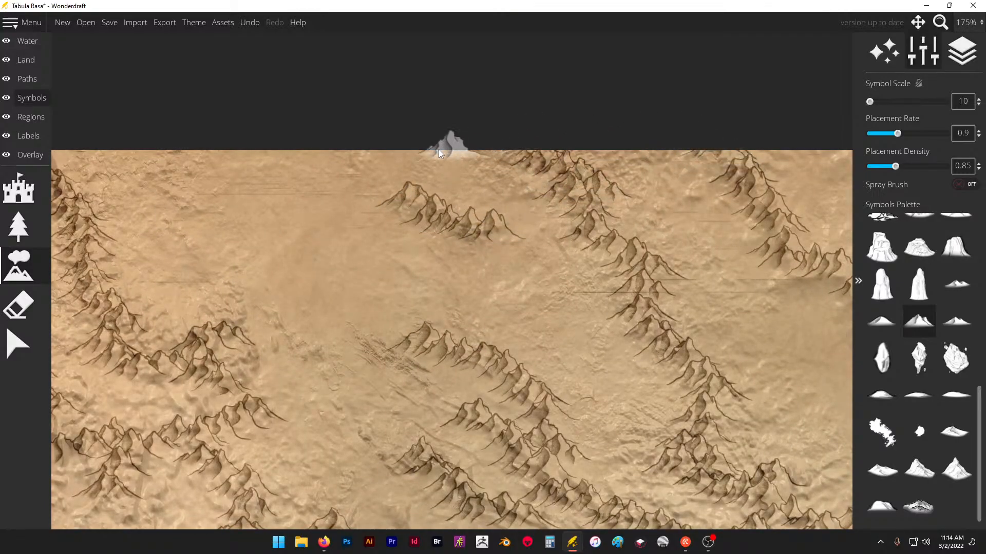
- Along the northern map edge, place a southeast-running range with a southwest spur, and short peak groups in the gap to its east
{"action": "scroll", "coordinate": [421, 151], "scroll_direction": "down", "scroll_amount": 4}
{"action": "scroll", "coordinate": [708, 180], "scroll_direction": "up", "scroll_amount": 4}
{"action": "scroll", "coordinate": [190, 154], "scroll_direction": "down", "scroll_amount": 2}
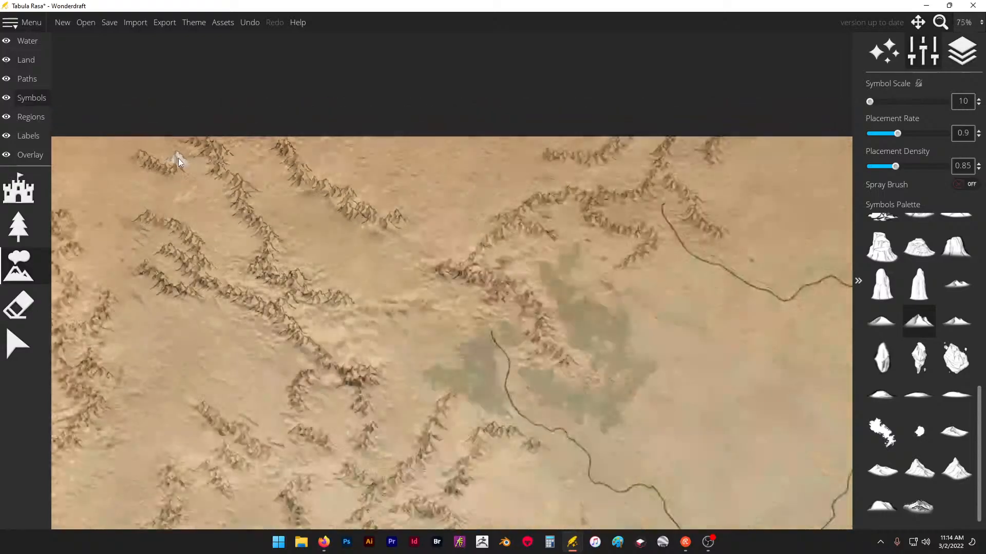
{"action": "scroll", "coordinate": [441, 164], "scroll_direction": "up", "scroll_amount": 3}
{"action": "mouse_move", "coordinate": [351, 248]}
{"action": "left_mouse_down"}
{"action": "mouse_move", "coordinate": [426, 191]}
{"action": "mouse_move", "coordinate": [398, 173]}
{"action": "mouse_move", "coordinate": [344, 170]}
{"action": "mouse_move", "coordinate": [287, 136]}
{"action": "left_mouse_up"}
{"action": "mouse_move", "coordinate": [276, 87]}
{"action": "left_mouse_down"}
{"action": "mouse_move", "coordinate": [363, 150]}
{"action": "mouse_move", "coordinate": [373, 139]}
{"action": "mouse_move", "coordinate": [380, 180]}
{"action": "mouse_move", "coordinate": [402, 190]}
{"action": "left_mouse_up"}
{"action": "left_click", "coordinate": [441, 215]}
{"action": "left_click", "coordinate": [548, 202]}
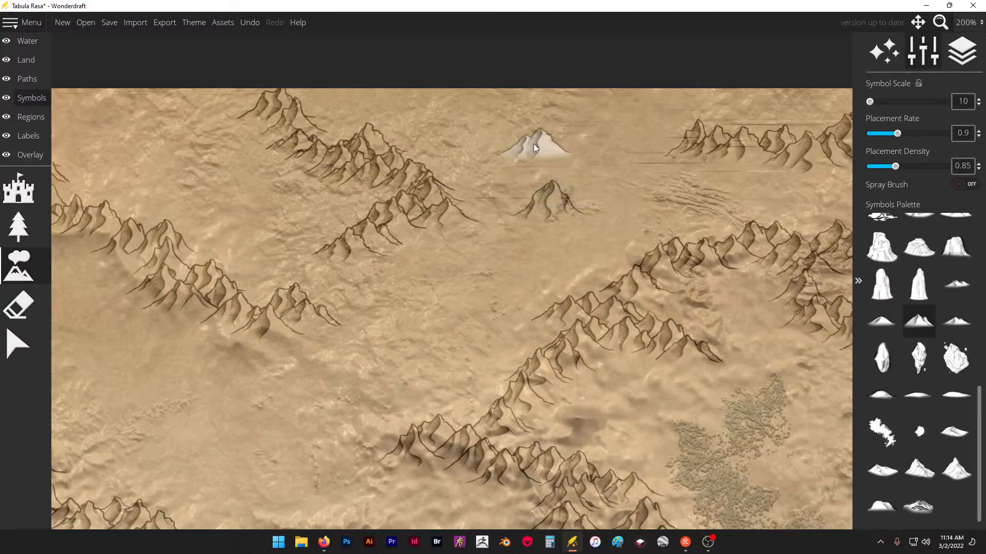
{"action": "left_click", "coordinate": [534, 144]}
{"action": "left_click", "coordinate": [564, 97]}
{"action": "scroll", "coordinate": [522, 152], "scroll_direction": "down", "scroll_amount": 5}
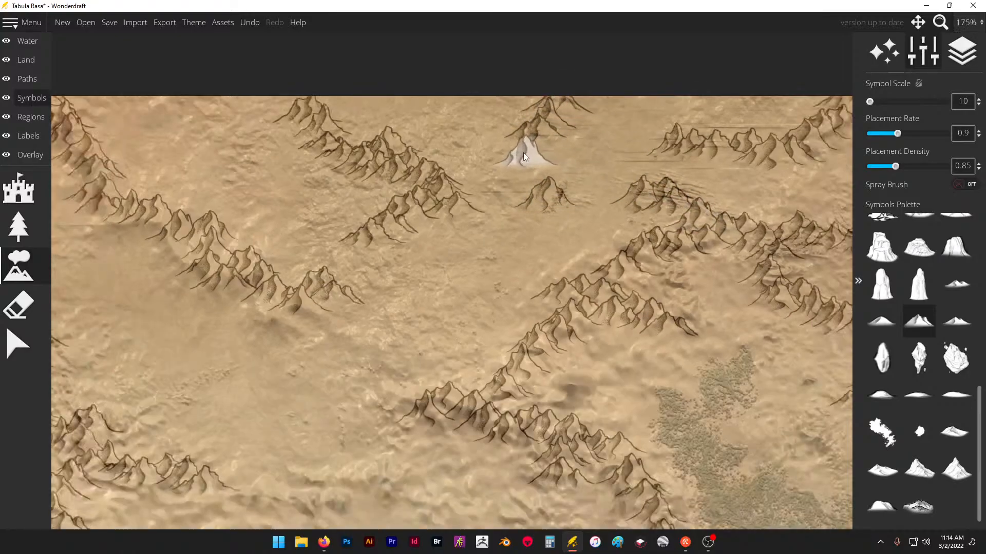
- Place a north-south range between the two central rivers above the forest, and cap it with a chain running east-northeast
{"action": "scroll", "coordinate": [354, 166], "scroll_direction": "down", "scroll_amount": 3}
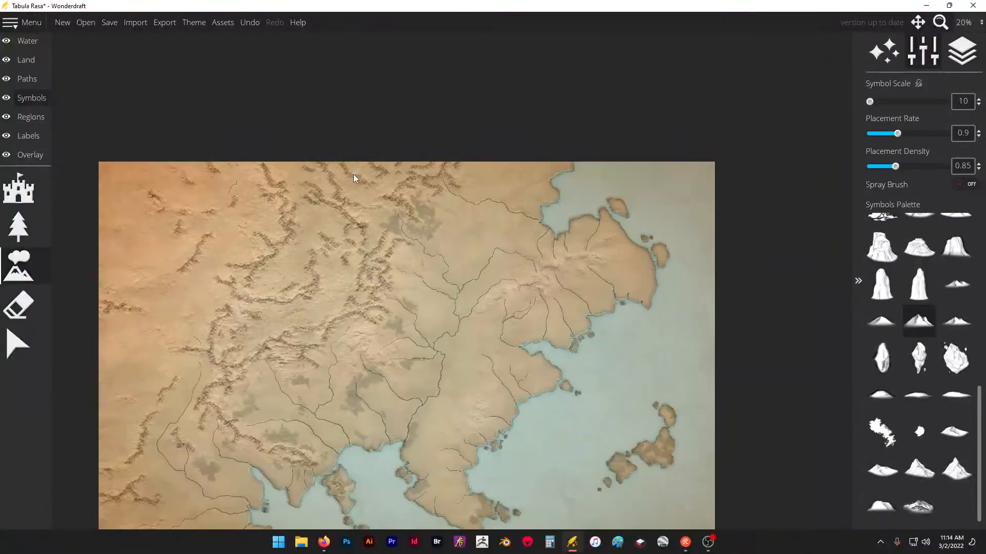
{"action": "scroll", "coordinate": [353, 367], "scroll_direction": "up", "scroll_amount": 7}
{"action": "mouse_move", "coordinate": [355, 369]}
{"action": "left_mouse_down"}
{"action": "mouse_move", "coordinate": [385, 328]}
{"action": "mouse_move", "coordinate": [360, 295]}
{"action": "left_mouse_up"}
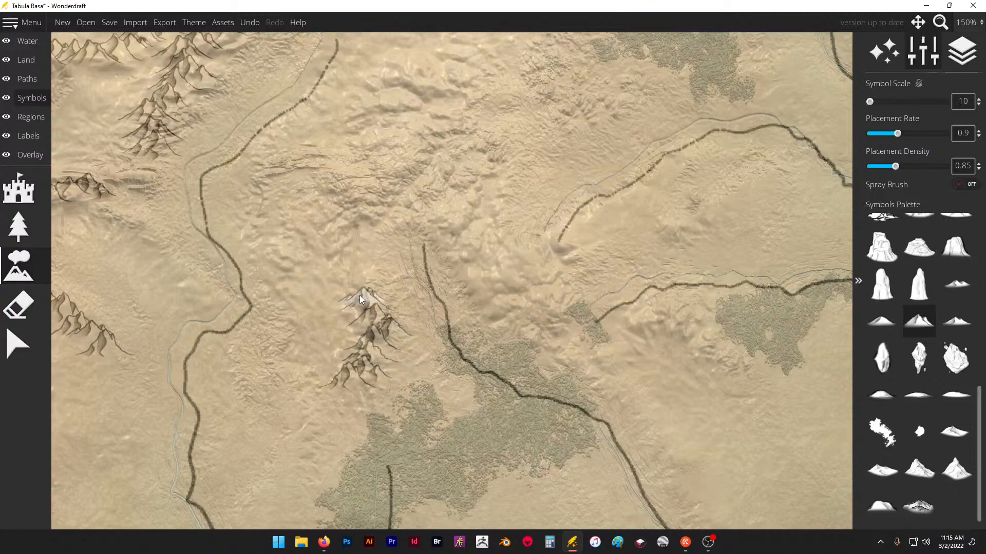
{"action": "left_click_drag", "start_coordinate": [291, 229], "coordinate": [364, 205]}
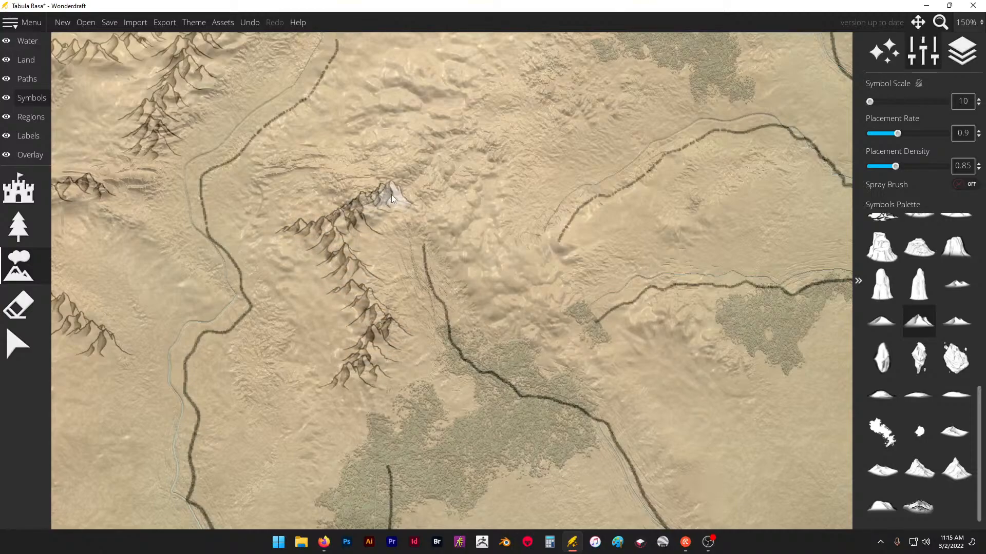
- Extend the central mountains southeast beside the river and north toward the neighbouring range, with westward spurs and a lone peak between the eastern rivers
{"action": "left_click_drag", "start_coordinate": [484, 255], "coordinate": [513, 296]}
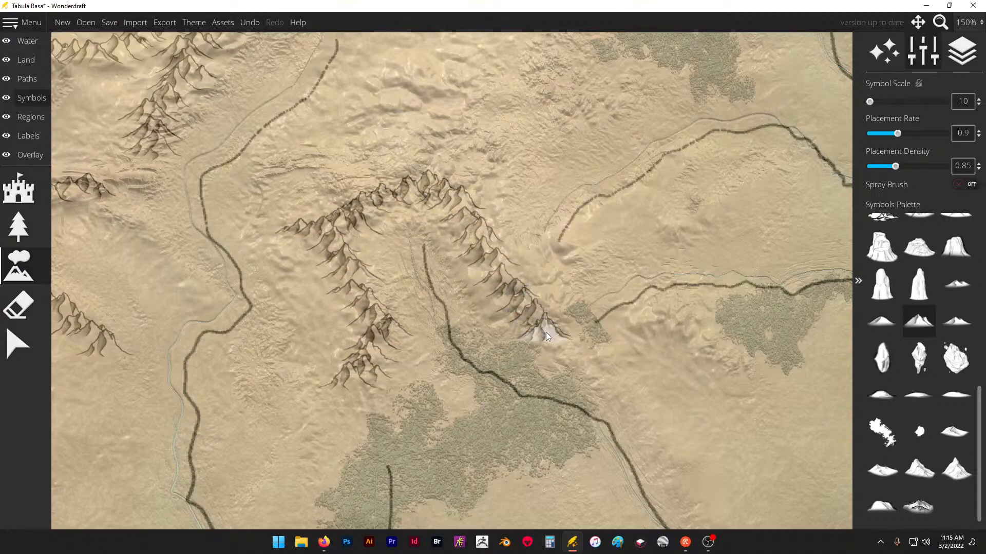
{"action": "left_click", "coordinate": [642, 241]}
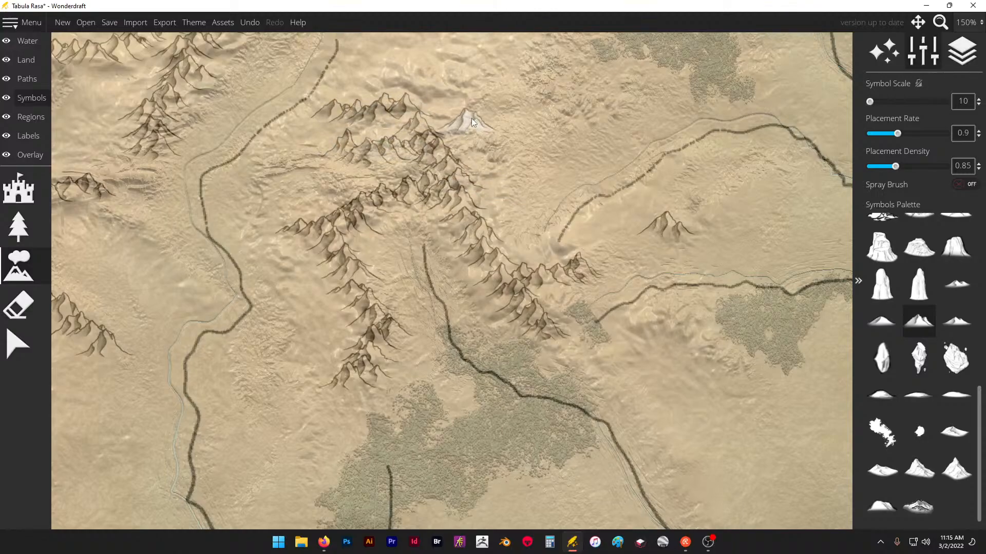
{"action": "scroll", "coordinate": [387, 312], "scroll_direction": "down", "scroll_amount": 2}
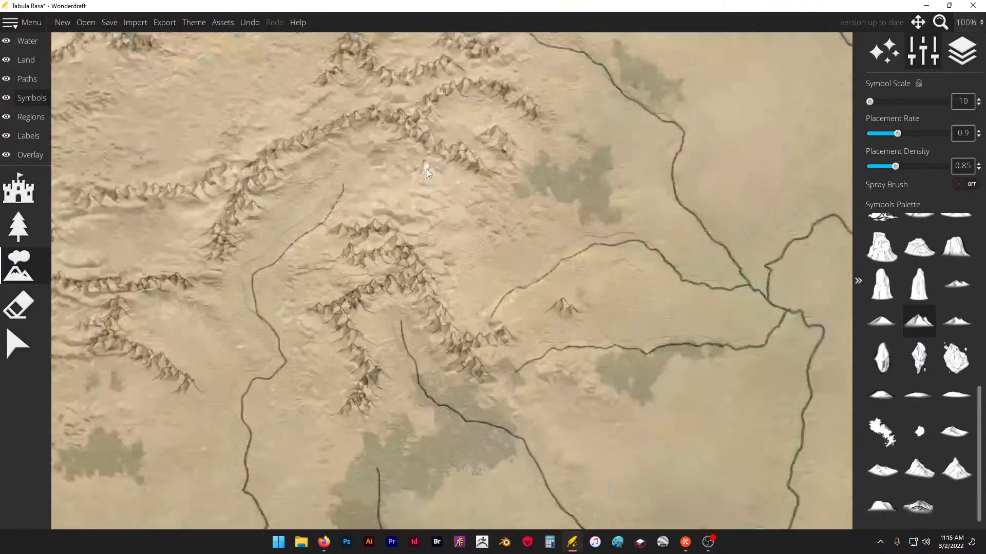
{"action": "scroll", "coordinate": [426, 168], "scroll_direction": "up", "scroll_amount": 3}
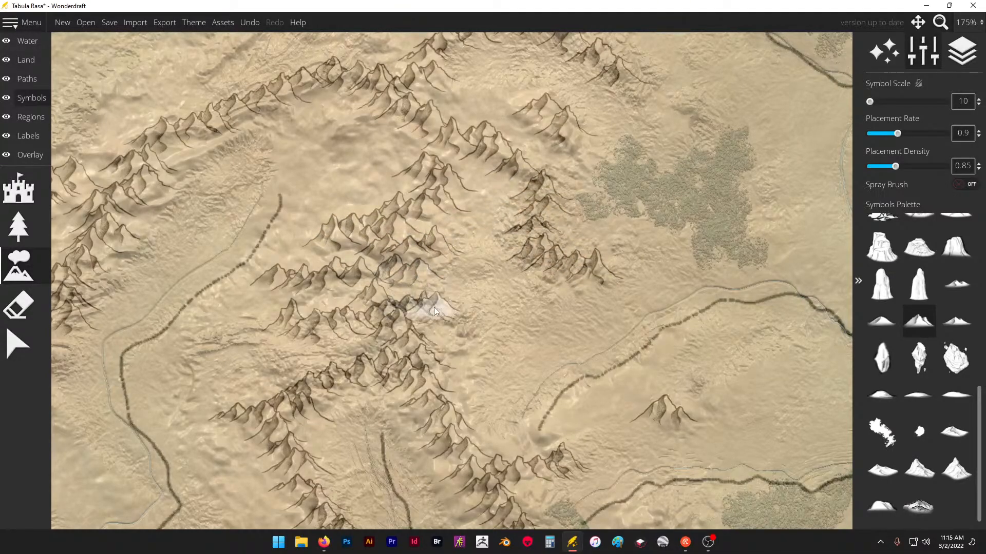
- Set the symbol scale to 15 and place a north-south mountain range bending southwest across the southeastern coastal highlands
{"action": "scroll", "coordinate": [331, 166], "scroll_direction": "down", "scroll_amount": 3}
{"action": "scroll", "coordinate": [546, 183], "scroll_direction": "up", "scroll_amount": 1}
{"action": "scroll", "coordinate": [455, 227], "scroll_direction": "up", "scroll_amount": 1}
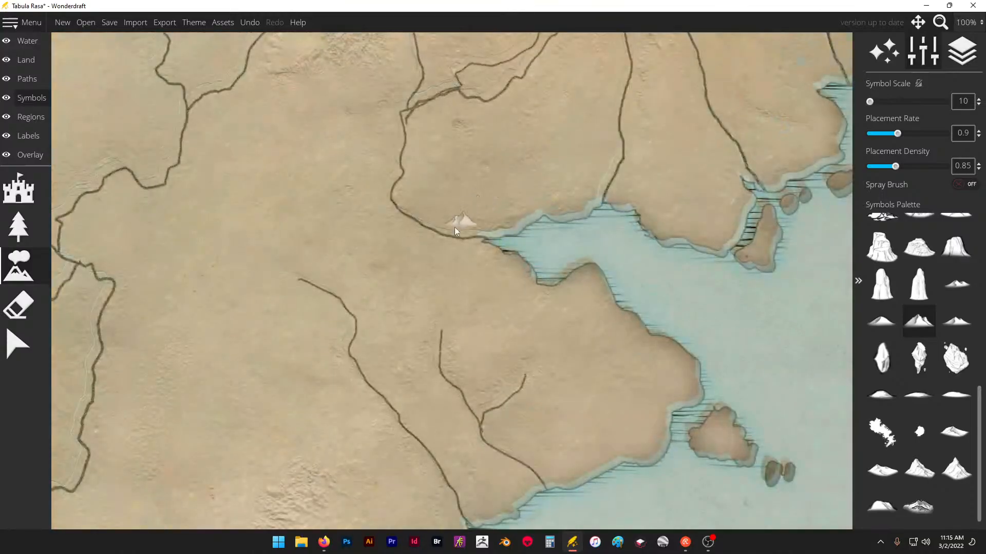
{"action": "scroll", "coordinate": [428, 167], "scroll_direction": "down", "scroll_amount": 5}
{"action": "scroll", "coordinate": [336, 414], "scroll_direction": "up", "scroll_amount": 3}
{"action": "scroll", "coordinate": [359, 329], "scroll_direction": "down", "scroll_amount": 2}
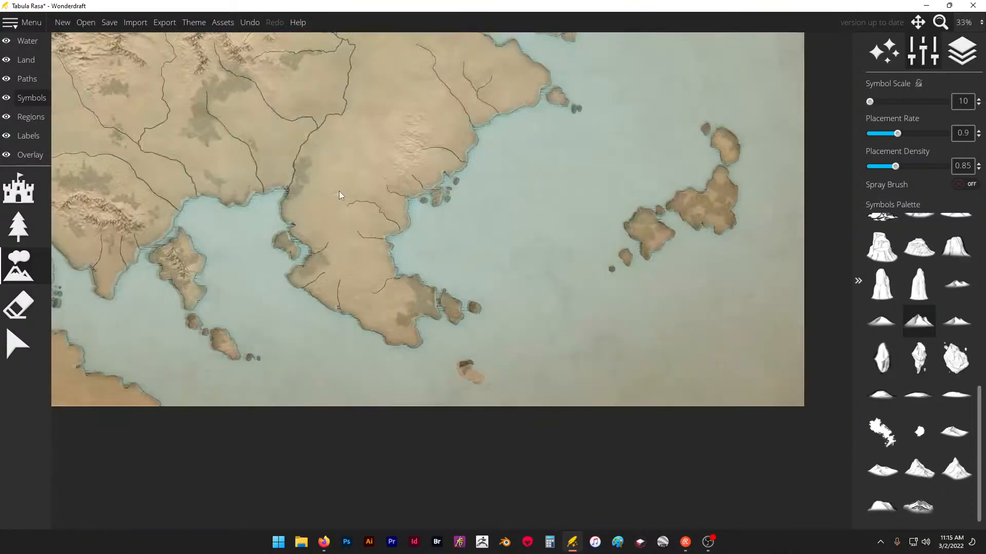
{"action": "scroll", "coordinate": [340, 180], "scroll_direction": "up", "scroll_amount": 3}
{"action": "left_click", "coordinate": [358, 156]}
{"action": "key", "text": "bracketright"}
{"action": "scroll", "coordinate": [501, 94], "scroll_direction": "up", "scroll_amount": 1}
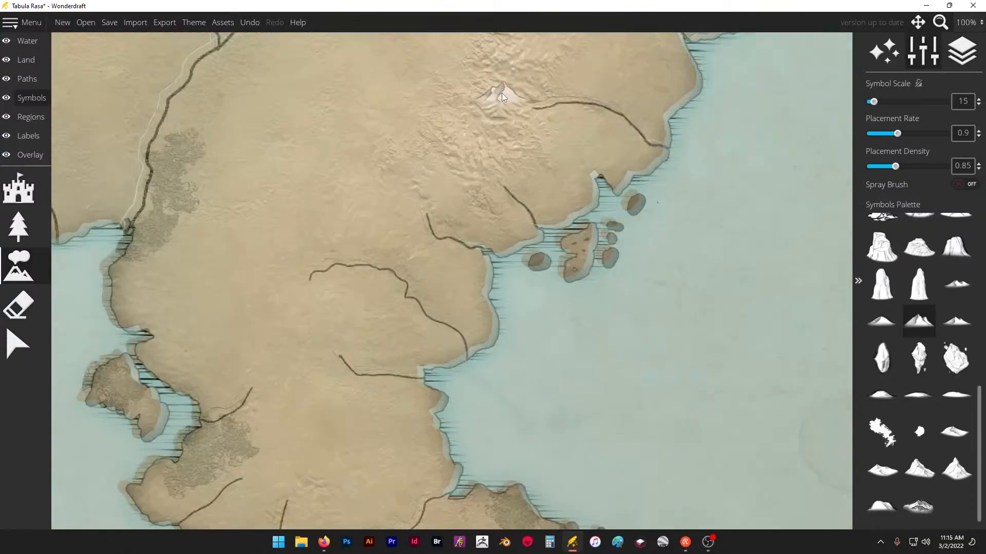
{"action": "scroll", "coordinate": [436, 288], "scroll_direction": "down", "scroll_amount": 2}
{"action": "scroll", "coordinate": [492, 158], "scroll_direction": "up", "scroll_amount": 1}
{"action": "left_click", "coordinate": [487, 149]}
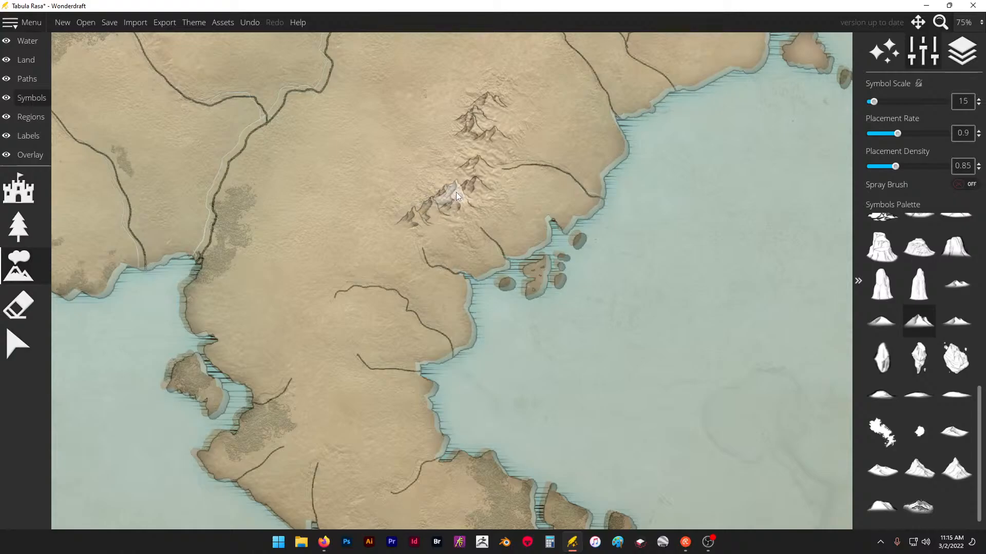
- Set the symbol scale to 10 and start the northeastern highlands with a peak near the river source at their western end
{"action": "scroll", "coordinate": [393, 282], "scroll_direction": "down", "scroll_amount": 4}
{"action": "scroll", "coordinate": [375, 265], "scroll_direction": "up", "scroll_amount": 5}
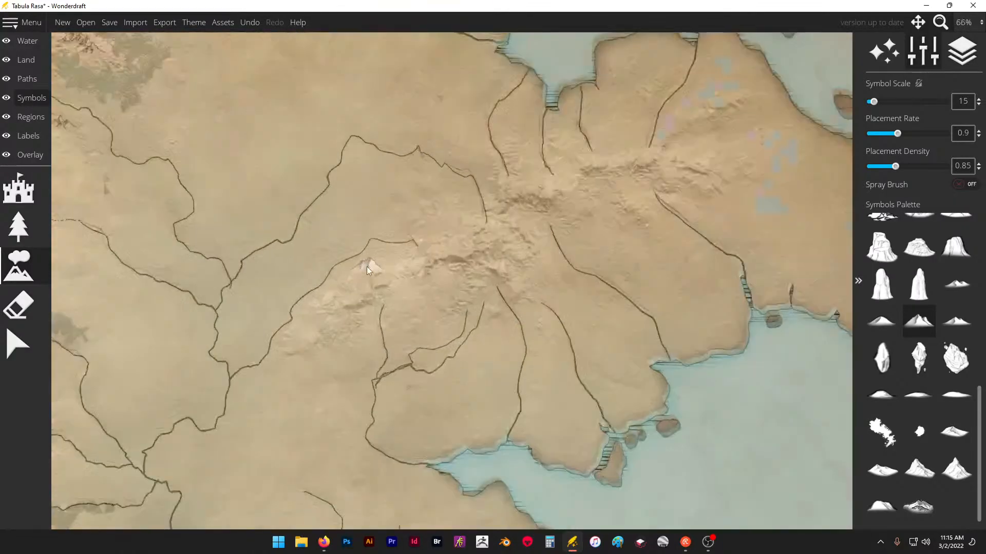
{"action": "scroll", "coordinate": [365, 297], "scroll_direction": "up", "scroll_amount": 1}
{"action": "scroll", "coordinate": [366, 296], "scroll_direction": "down", "scroll_amount": 2}
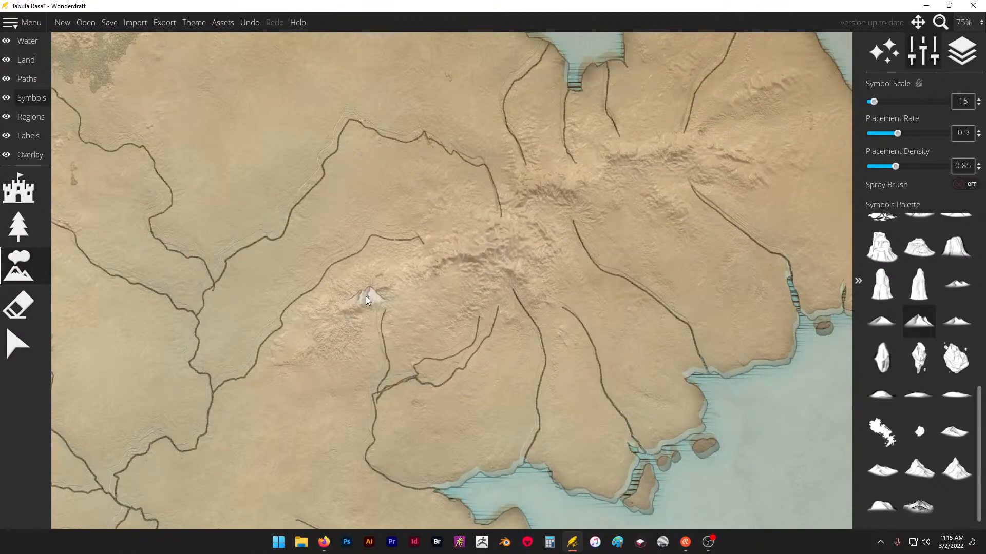
{"action": "scroll", "coordinate": [410, 216], "scroll_direction": "down", "scroll_amount": 3}
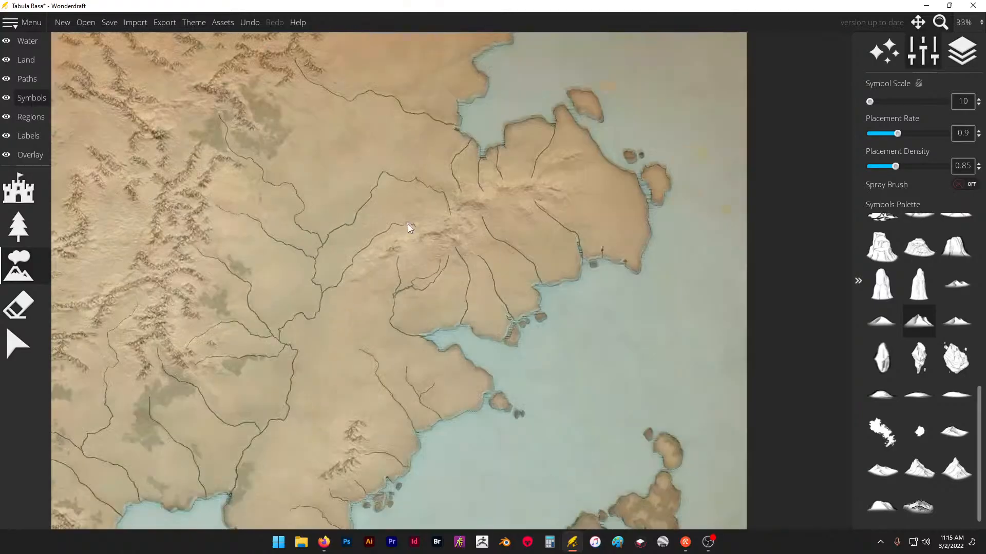
{"action": "scroll", "coordinate": [340, 467], "scroll_direction": "up", "scroll_amount": 6}
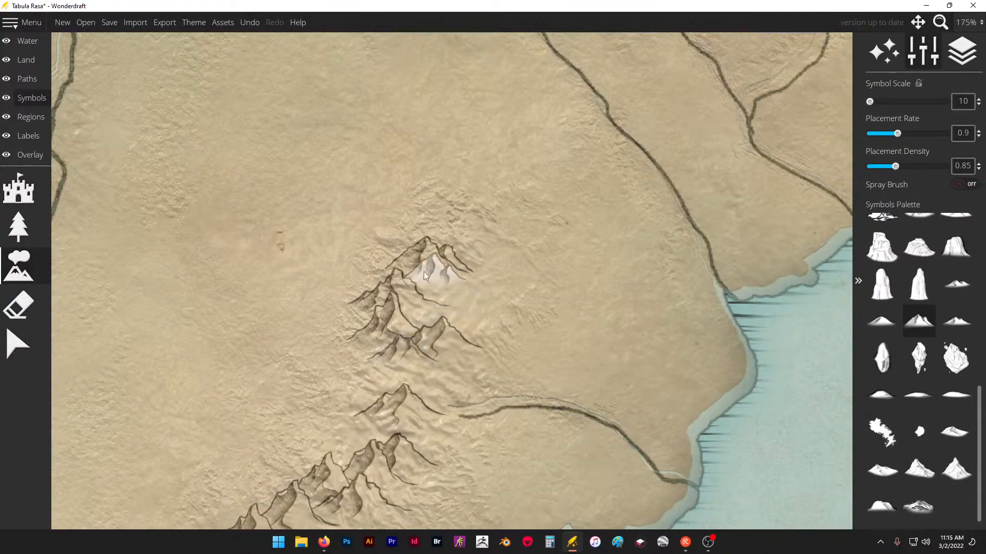
{"action": "scroll", "coordinate": [395, 315], "scroll_direction": "down", "scroll_amount": 7}
{"action": "scroll", "coordinate": [455, 183], "scroll_direction": "up", "scroll_amount": 4}
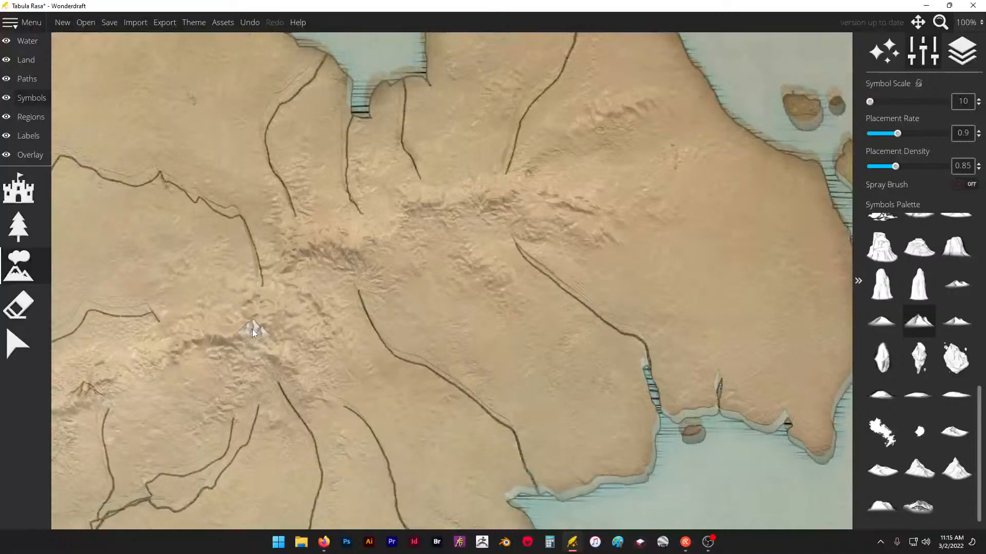
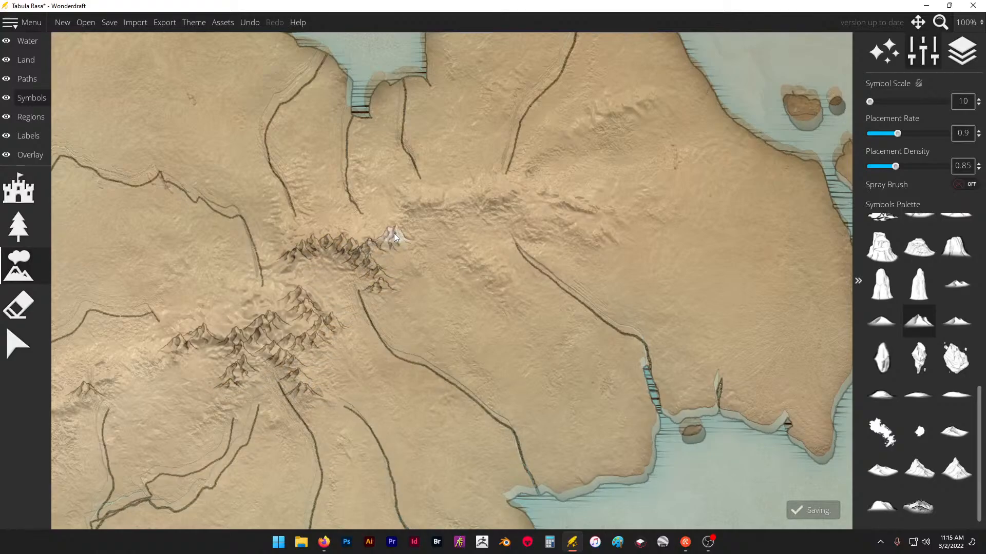
- Extend the northeastern range east past the river sources, adding a southeast spur, a separate northern ridge and peaks above its western cluster
{"action": "left_click_drag", "start_coordinate": [426, 202], "coordinate": [459, 184]}
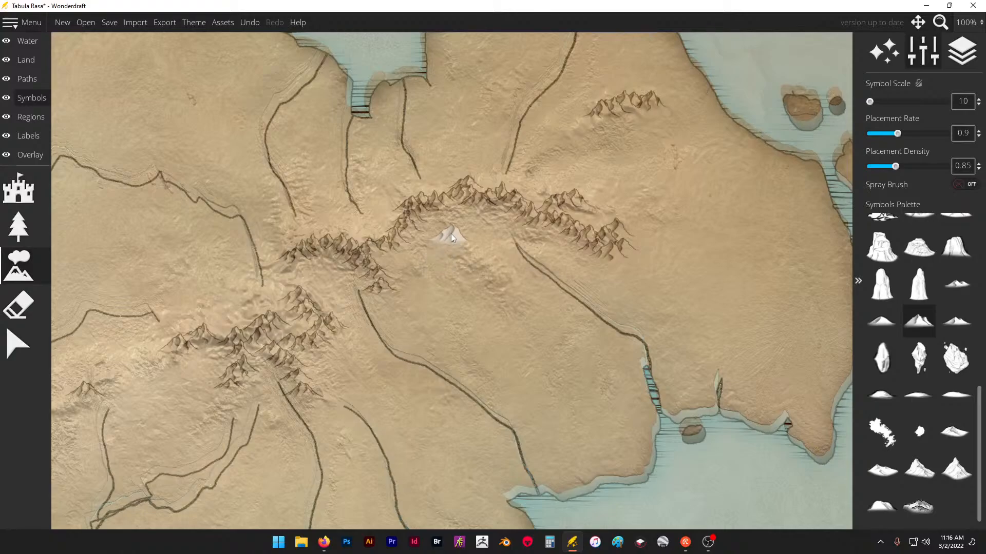
{"action": "left_click_drag", "start_coordinate": [502, 283], "coordinate": [477, 258]}
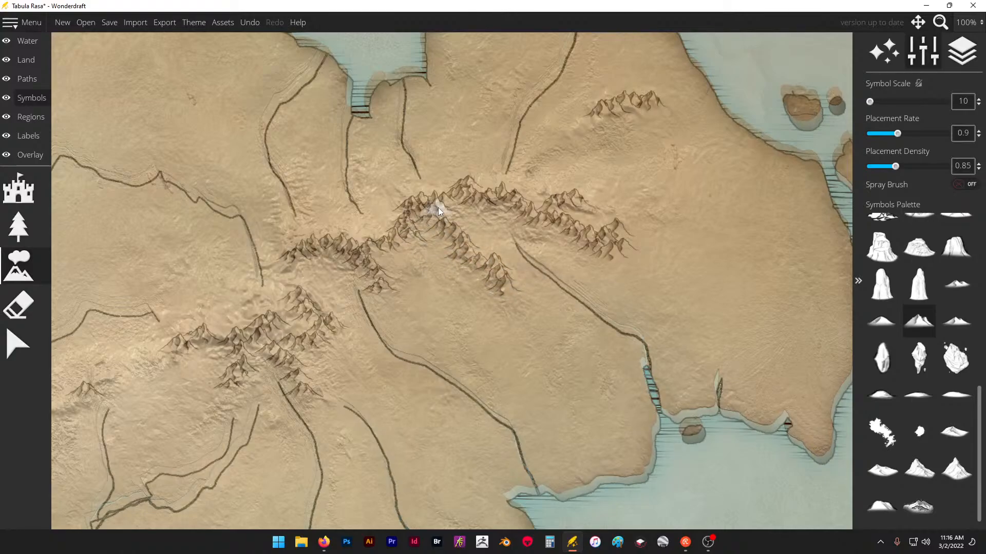
{"action": "left_click_drag", "start_coordinate": [321, 247], "coordinate": [290, 278]}
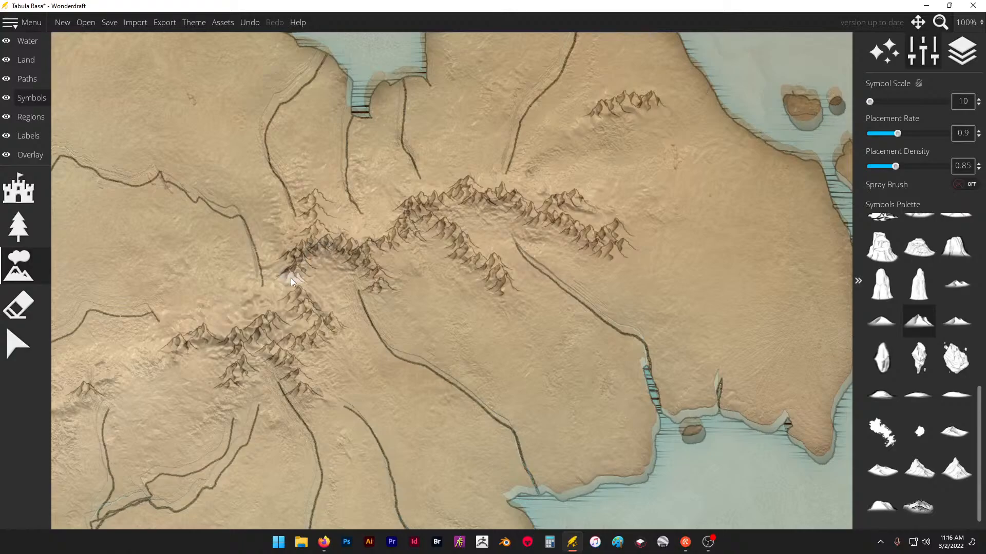
- Place a small group of mountains on the western side of the northern island in the eastern island chain
{"action": "scroll", "coordinate": [359, 265], "scroll_direction": "down", "scroll_amount": 10}
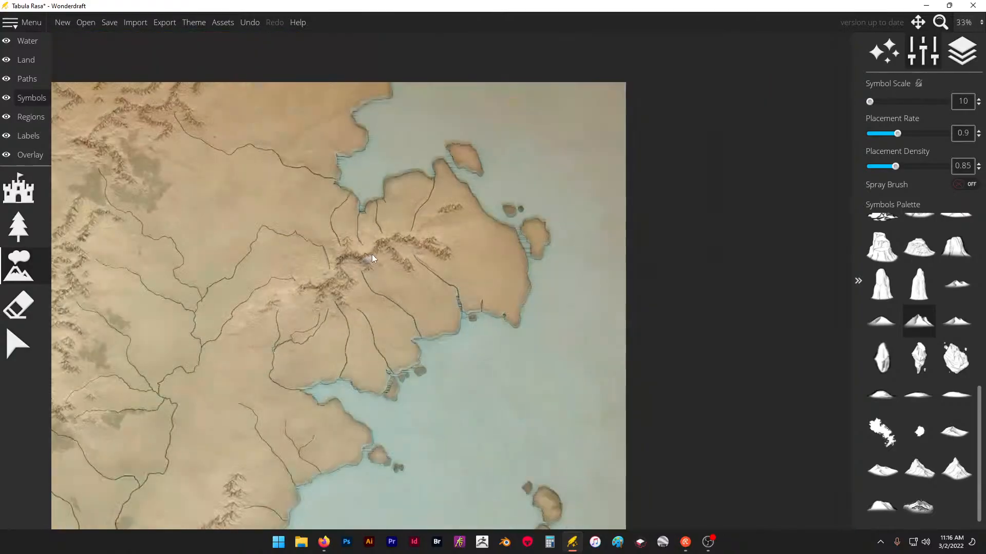
{"action": "scroll", "coordinate": [330, 378], "scroll_direction": "up", "scroll_amount": 10}
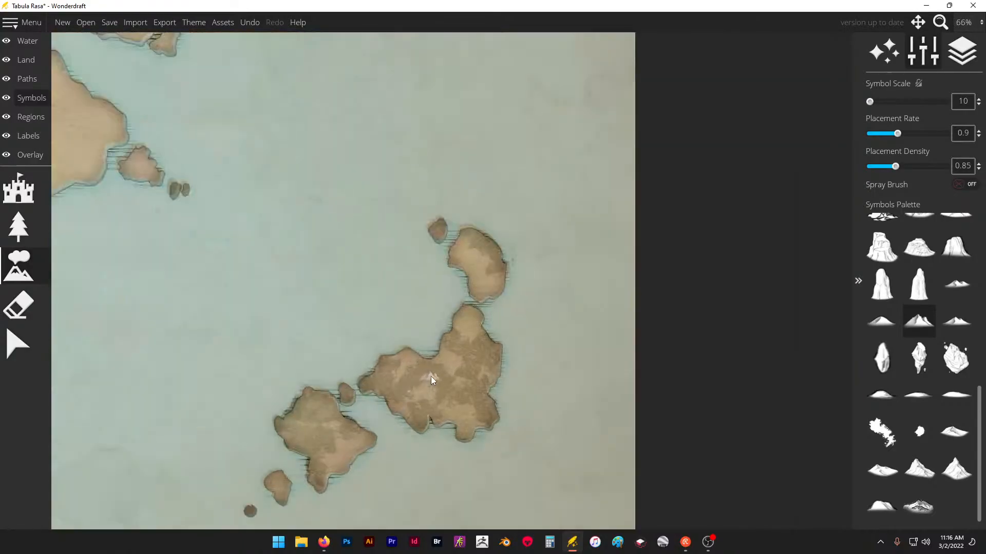
{"action": "left_click", "coordinate": [442, 370]}
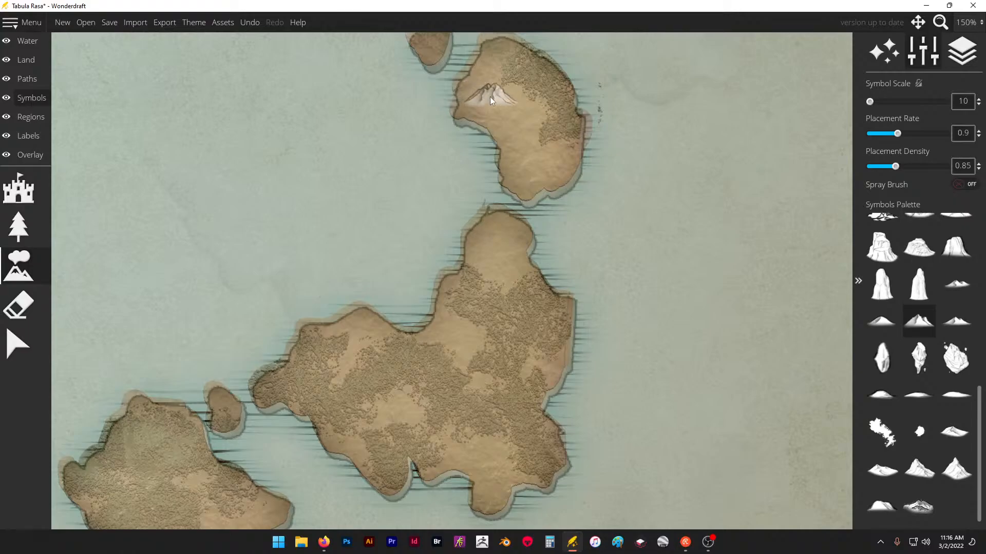
{"action": "scroll", "coordinate": [536, 80], "scroll_direction": "down", "scroll_amount": 5}
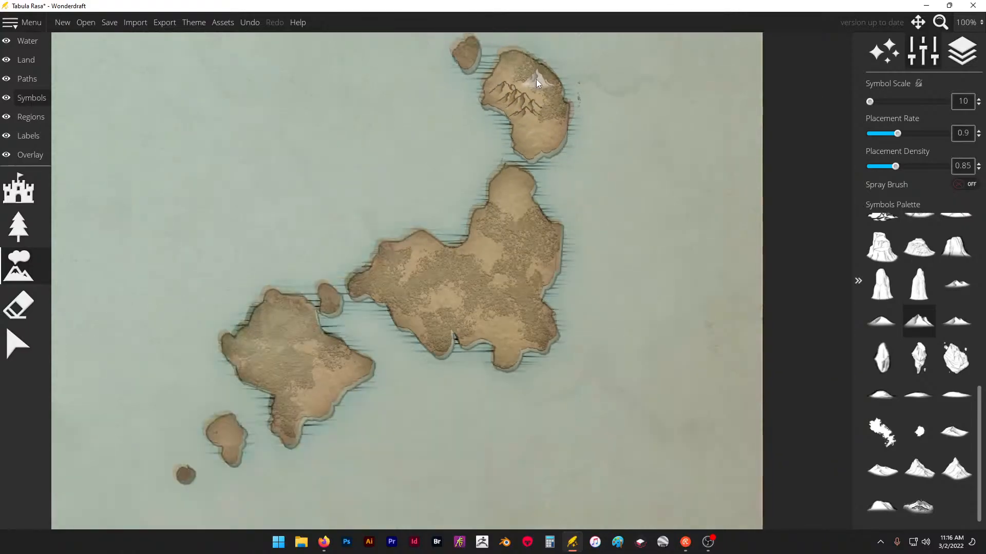
- Place a mountain range on the southern peninsula, starting between the western rivers and bending southeast through its centre
{"action": "scroll", "coordinate": [339, 296], "scroll_direction": "up", "scroll_amount": 4}
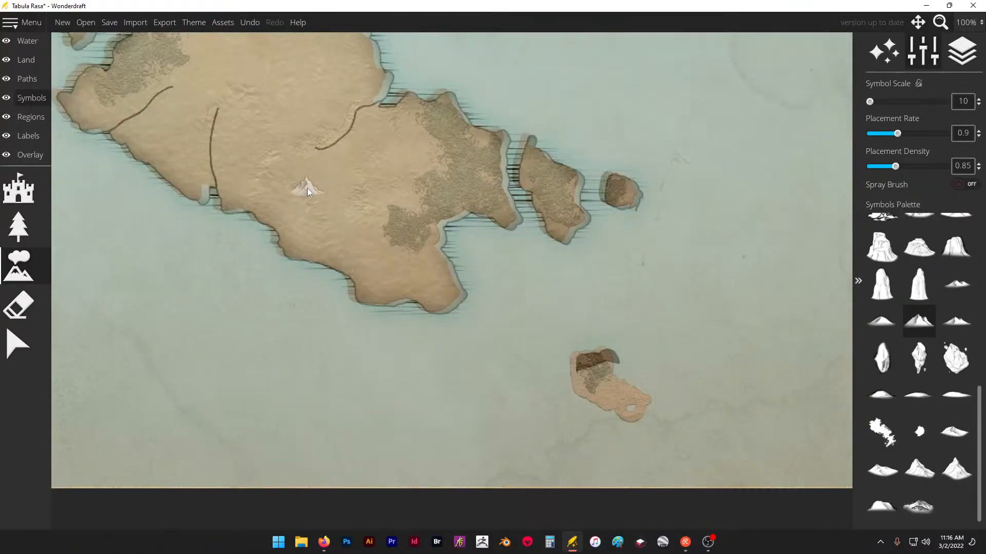
{"action": "scroll", "coordinate": [547, 294], "scroll_direction": "down", "scroll_amount": 2}
{"action": "scroll", "coordinate": [364, 158], "scroll_direction": "up", "scroll_amount": 2}
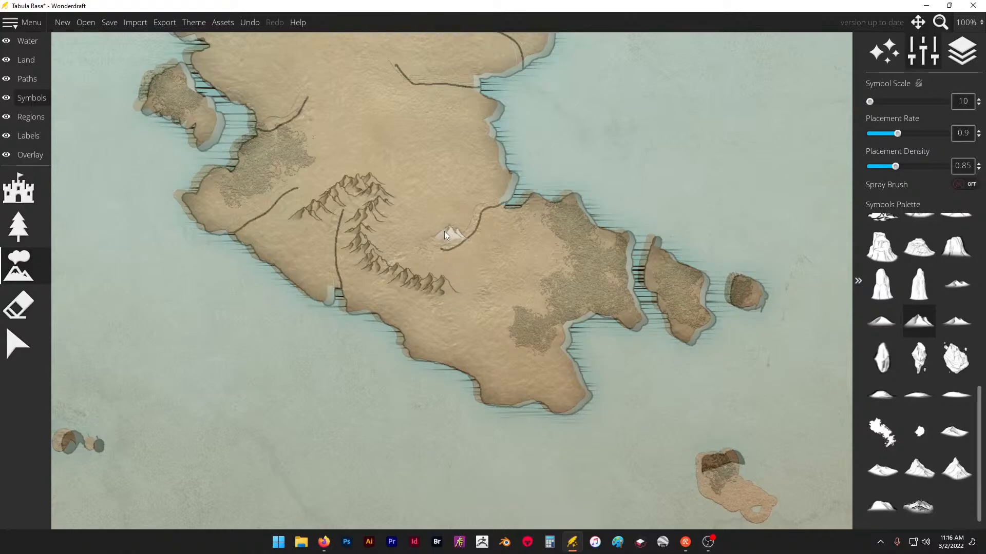
- Erase the larger-scale mountain range on the southeastern coastal highlands north of the peninsula
{"action": "scroll", "coordinate": [398, 221], "scroll_direction": "down", "scroll_amount": 2}
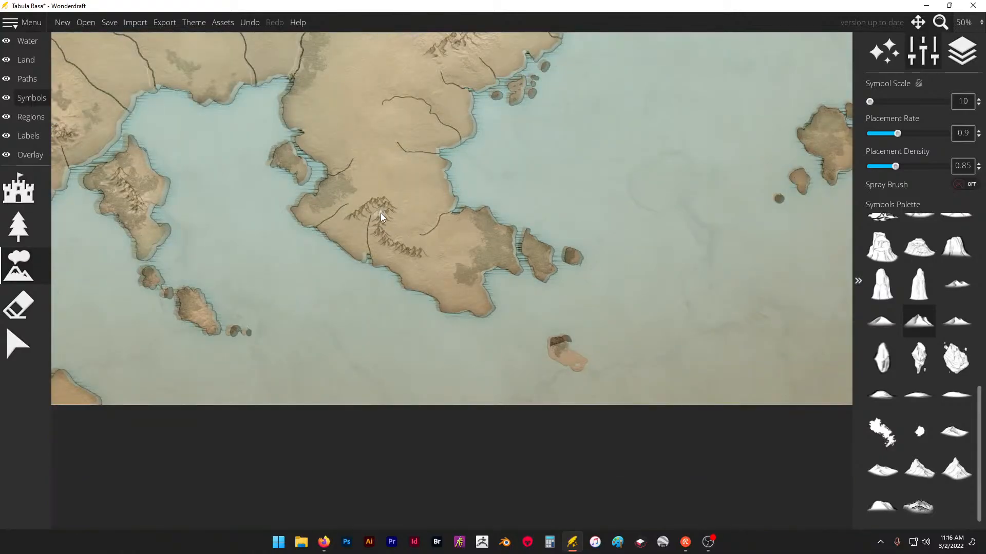
{"action": "scroll", "coordinate": [417, 231], "scroll_direction": "down", "scroll_amount": 2}
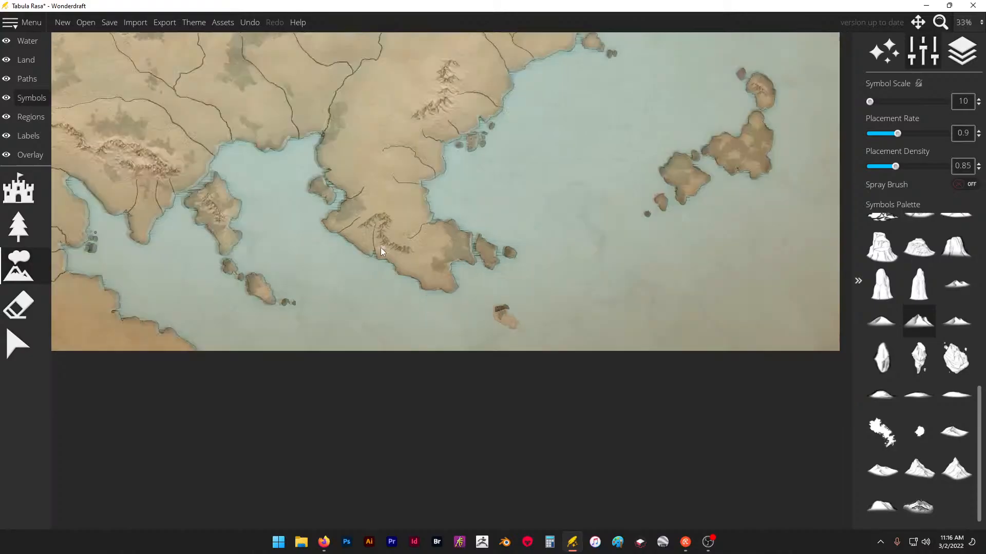
{"action": "scroll", "coordinate": [419, 135], "scroll_direction": "up", "scroll_amount": 3}
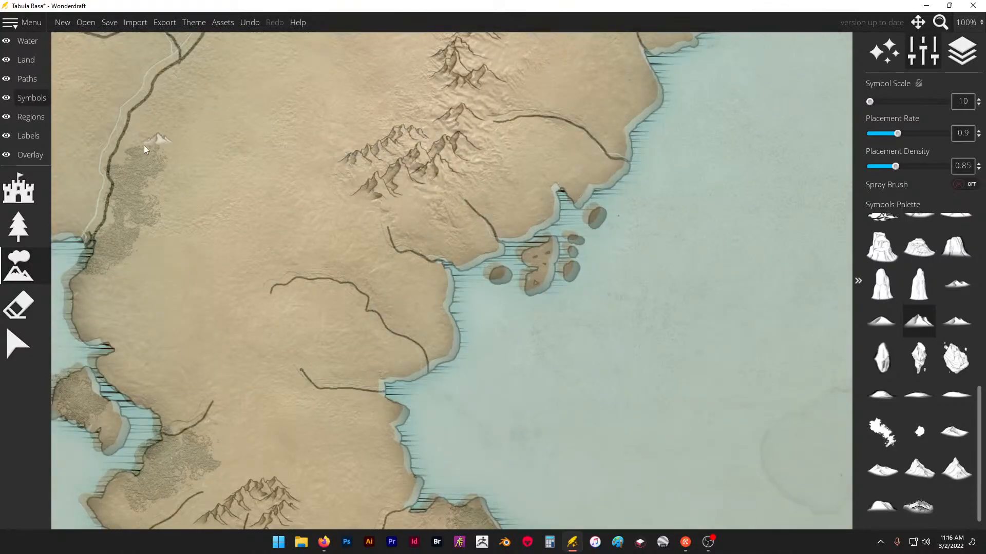
{"action": "key", "text": "ctrl+z"}
{"action": "left_click", "coordinate": [19, 305]}
{"action": "mouse_move", "coordinate": [364, 180]}
{"action": "left_mouse_down"}
{"action": "mouse_move", "coordinate": [455, 116]}
{"action": "mouse_move", "coordinate": [411, 41]}
{"action": "mouse_move", "coordinate": [445, 98]}
{"action": "left_mouse_up"}
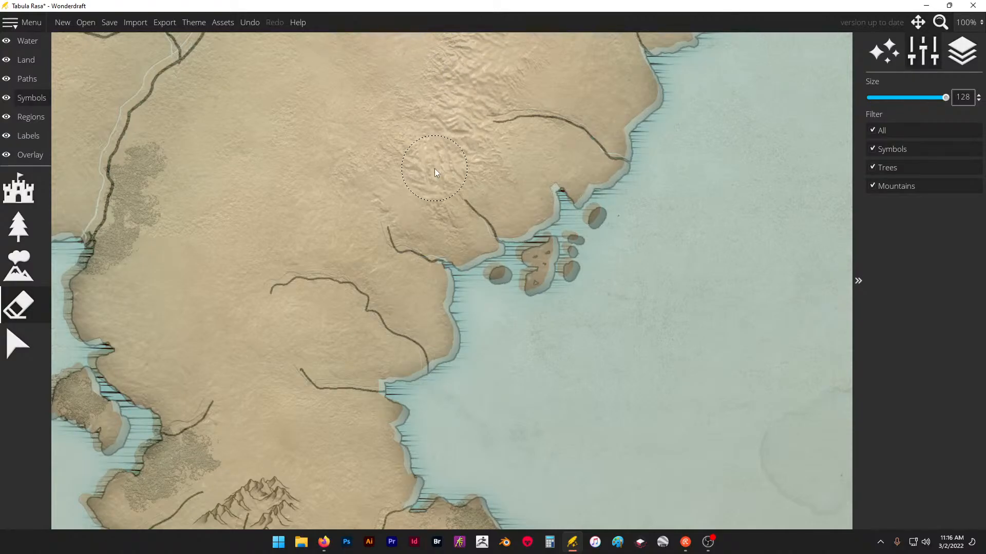
- Redraw the southeastern coastal range at symbol scale 10, running southwest along the highlands with short spurs at its southern end
{"action": "left_click", "coordinate": [25, 268]}
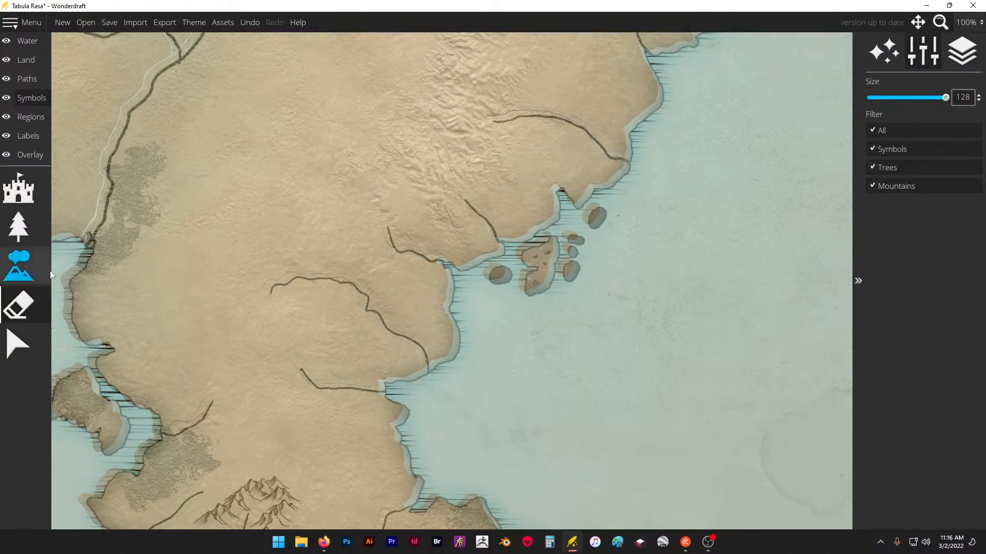
{"action": "left_click", "coordinate": [406, 229]}
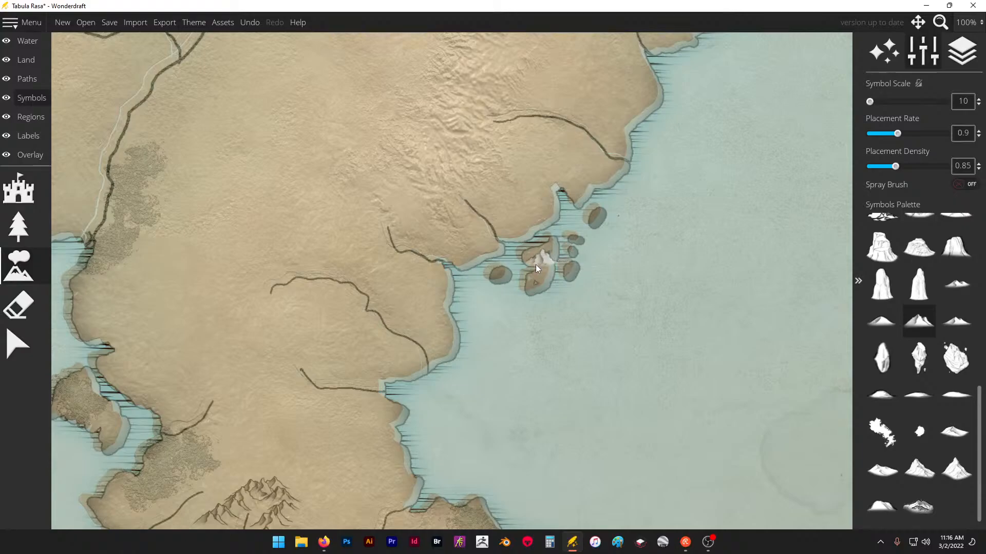
{"action": "scroll", "coordinate": [535, 264], "scroll_direction": "down", "scroll_amount": 2}
{"action": "scroll", "coordinate": [559, 145], "scroll_direction": "up", "scroll_amount": 1}
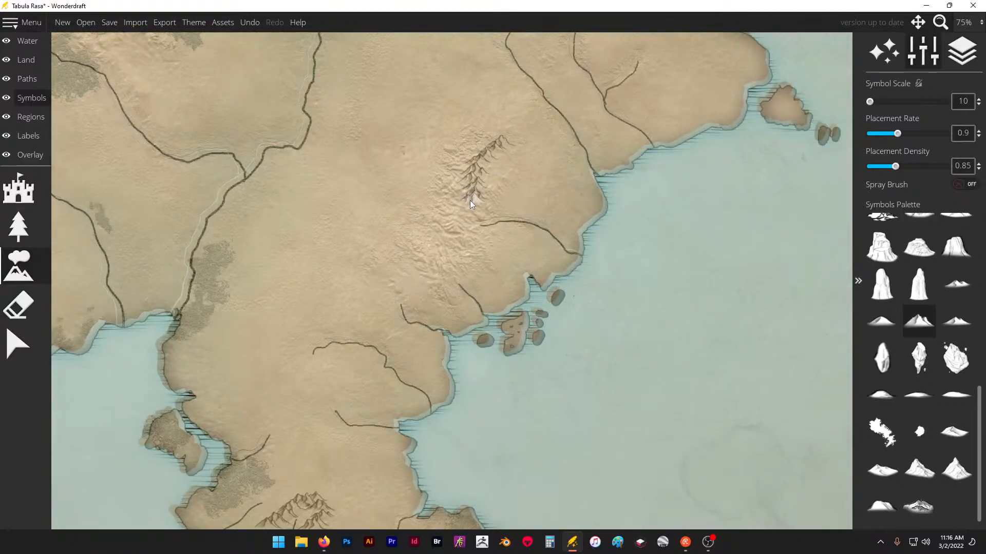
{"action": "left_click", "coordinate": [427, 275]}
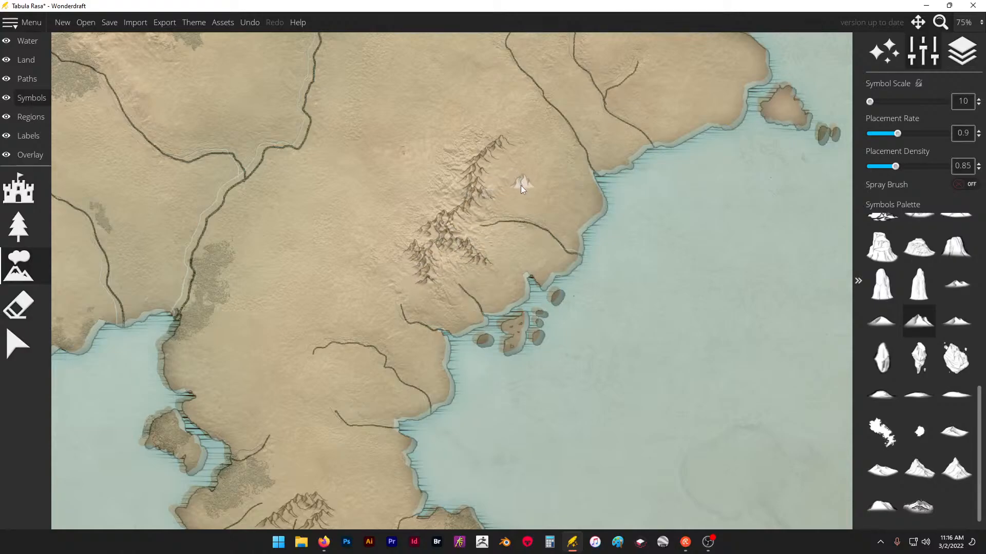
- Extend the southern peninsula's range at its southeastern end and add peaks to the small forested island southwest of it
{"action": "scroll", "coordinate": [495, 207], "scroll_direction": "down", "scroll_amount": 2}
{"action": "scroll", "coordinate": [502, 367], "scroll_direction": "up", "scroll_amount": 2}
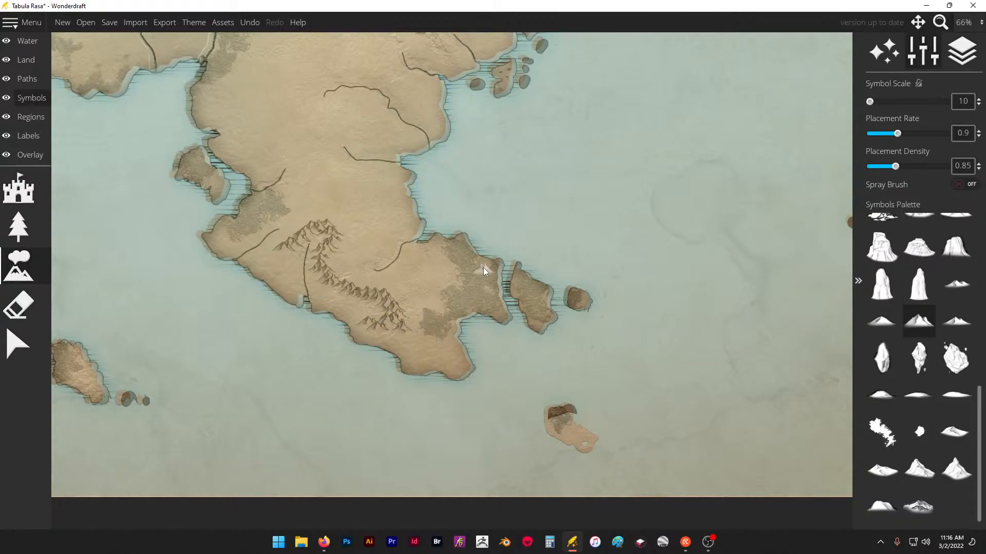
{"action": "scroll", "coordinate": [228, 317], "scroll_direction": "down", "scroll_amount": 1}
{"action": "scroll", "coordinate": [352, 318], "scroll_direction": "up", "scroll_amount": 2}
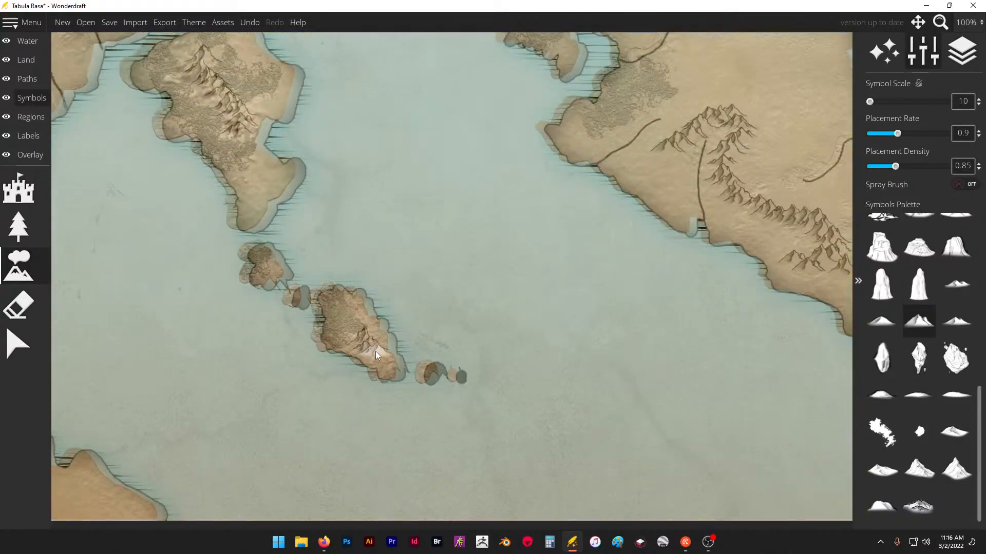
- Add mountains in the southwestern highlands near the river source and a short ridge in the open land farther northwest
{"action": "scroll", "coordinate": [410, 309], "scroll_direction": "down", "scroll_amount": 6}
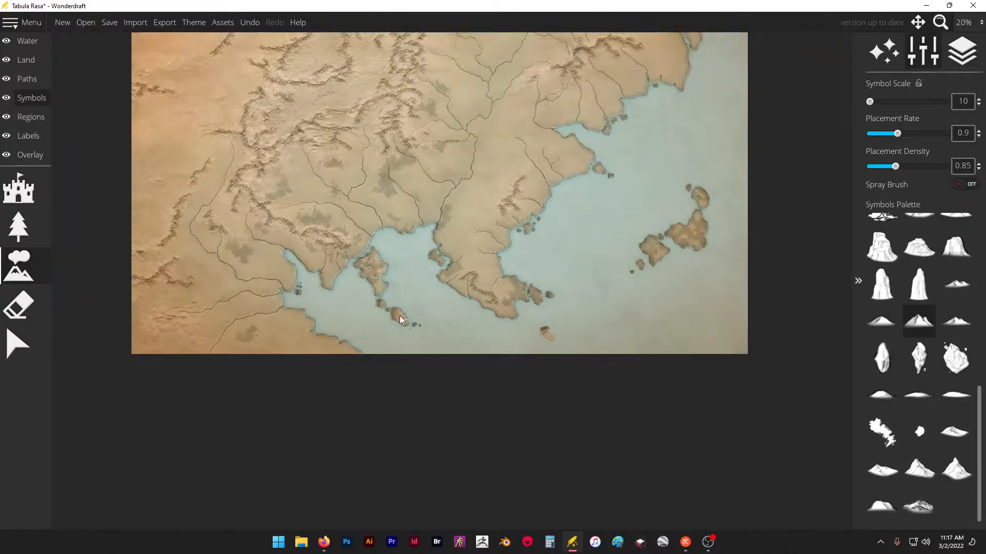
{"action": "scroll", "coordinate": [174, 323], "scroll_direction": "up", "scroll_amount": 5}
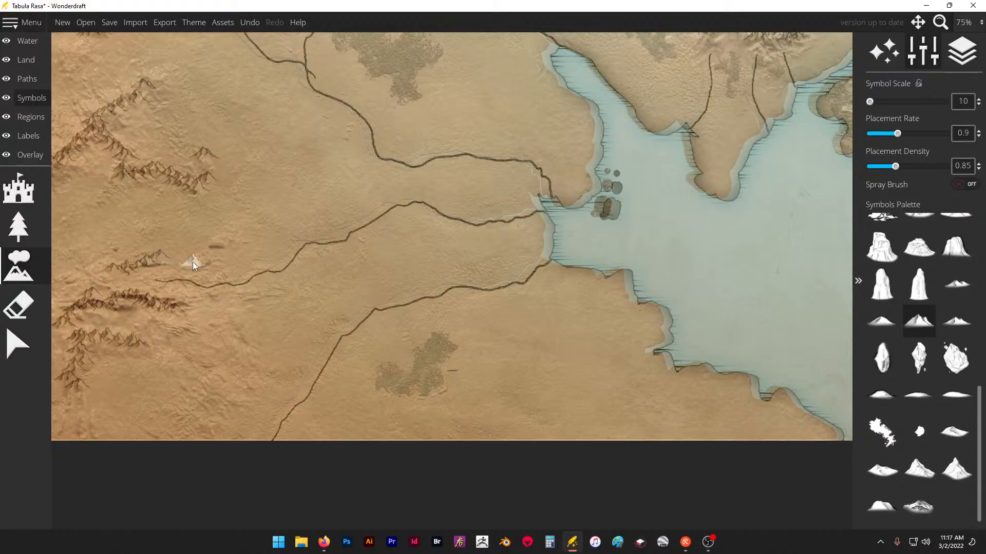
{"action": "scroll", "coordinate": [441, 306], "scroll_direction": "down", "scroll_amount": 5}
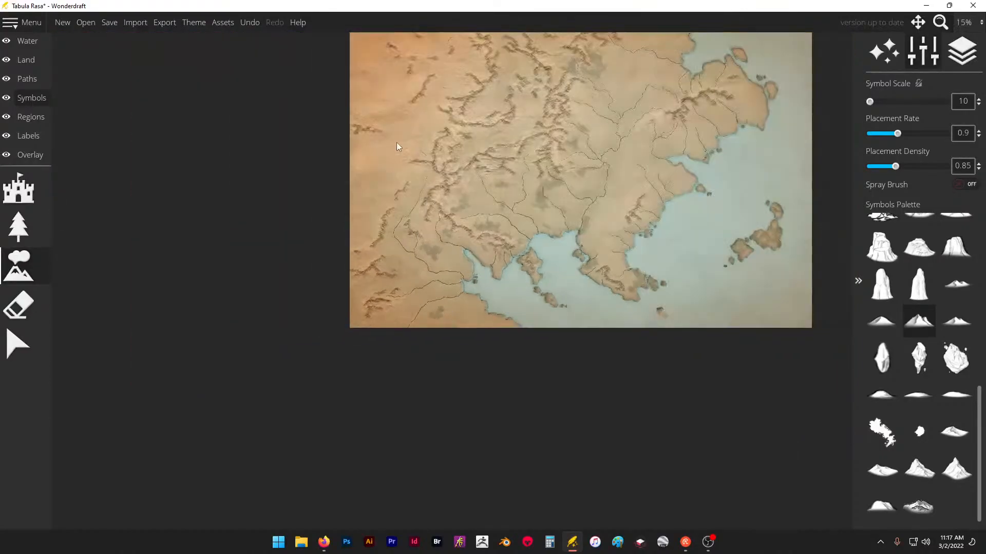
{"action": "scroll", "coordinate": [393, 140], "scroll_direction": "up", "scroll_amount": 5}
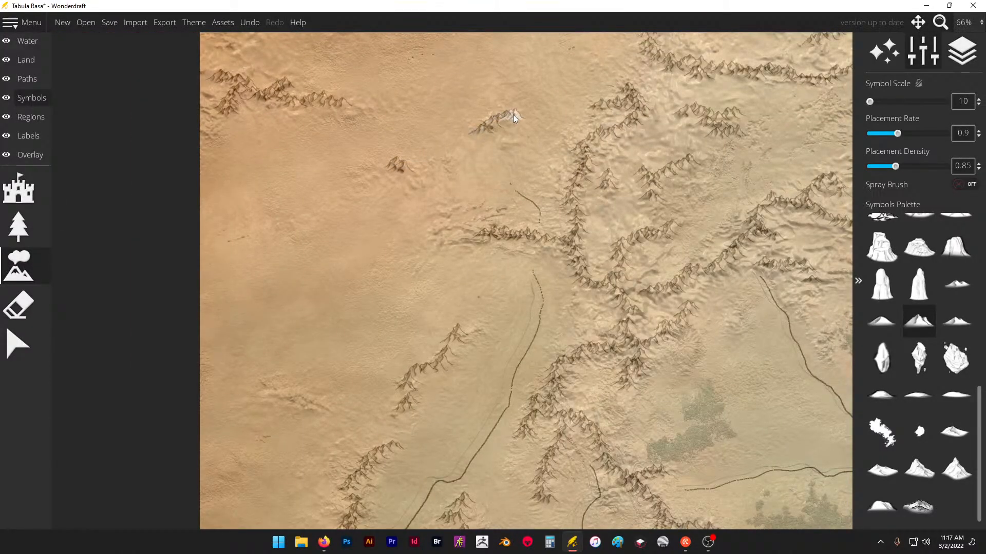
- Extend the east-west spur between the two western streams farther west and thicken it with peaks along its southern side
{"action": "scroll", "coordinate": [487, 237], "scroll_direction": "up", "scroll_amount": 4}
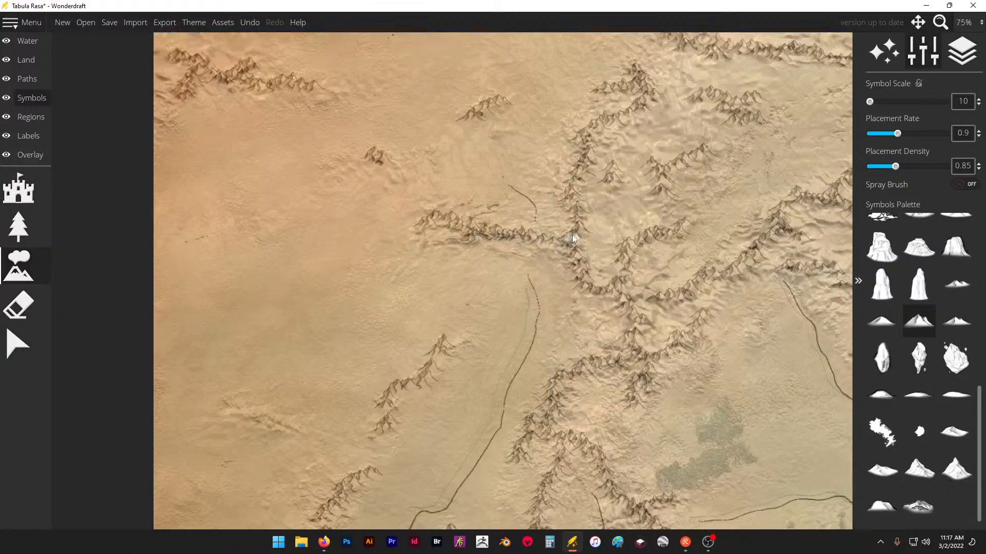
{"action": "scroll", "coordinate": [507, 217], "scroll_direction": "up", "scroll_amount": 1}
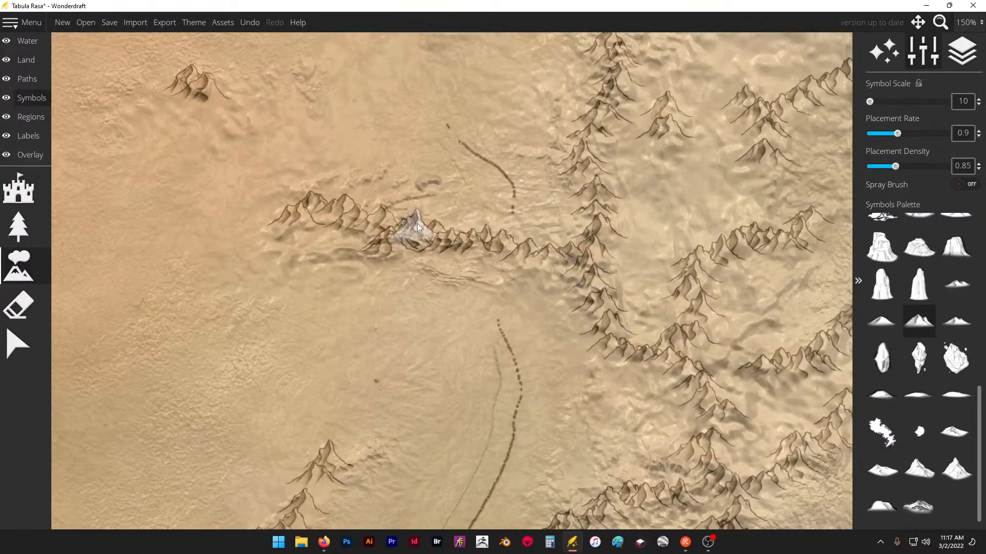
{"action": "scroll", "coordinate": [466, 226], "scroll_direction": "up", "scroll_amount": 8}
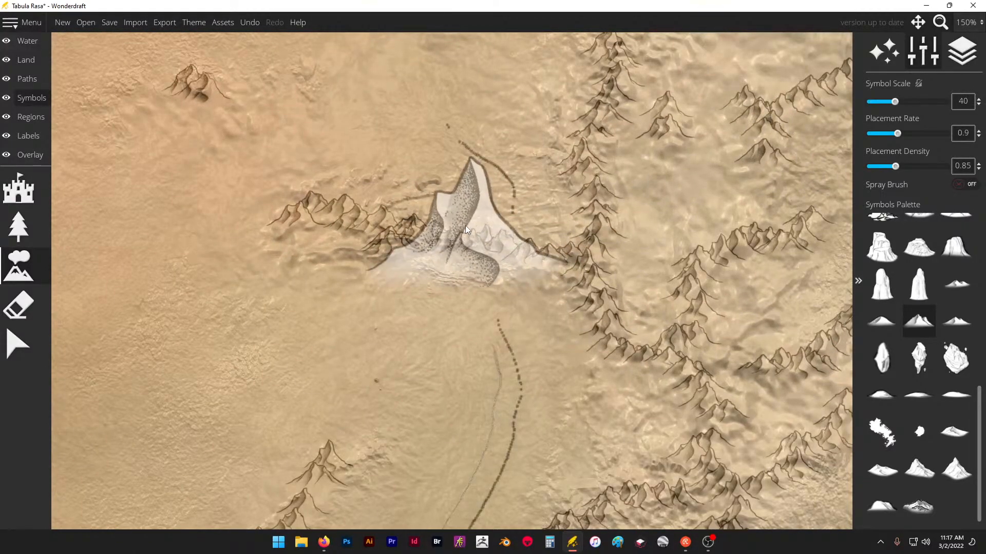
{"action": "scroll", "coordinate": [466, 225], "scroll_direction": "down", "scroll_amount": 8}
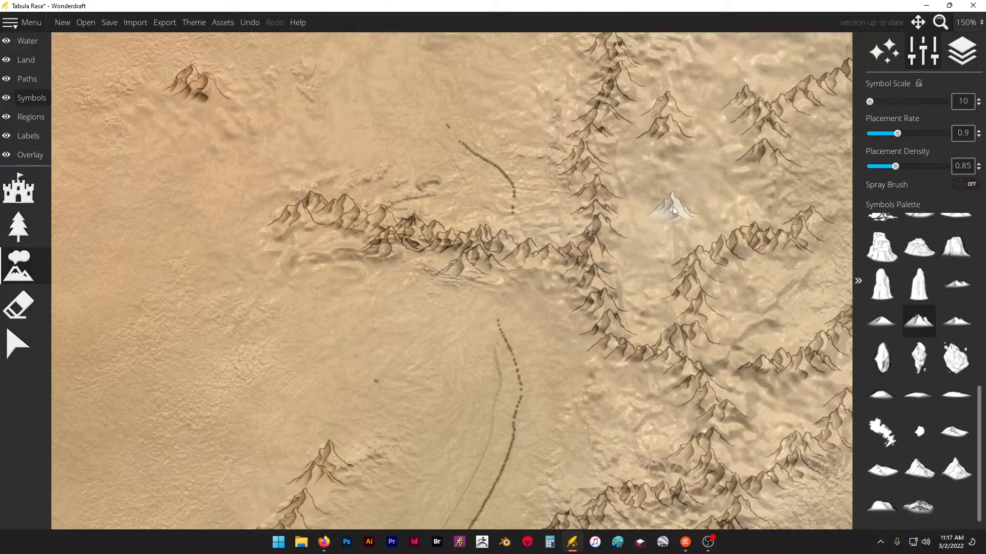
- Add northwest spurs and inner peaks to the western north-south range, and a few peaks below the large curved range
{"action": "scroll", "coordinate": [587, 242], "scroll_direction": "down", "scroll_amount": 2}
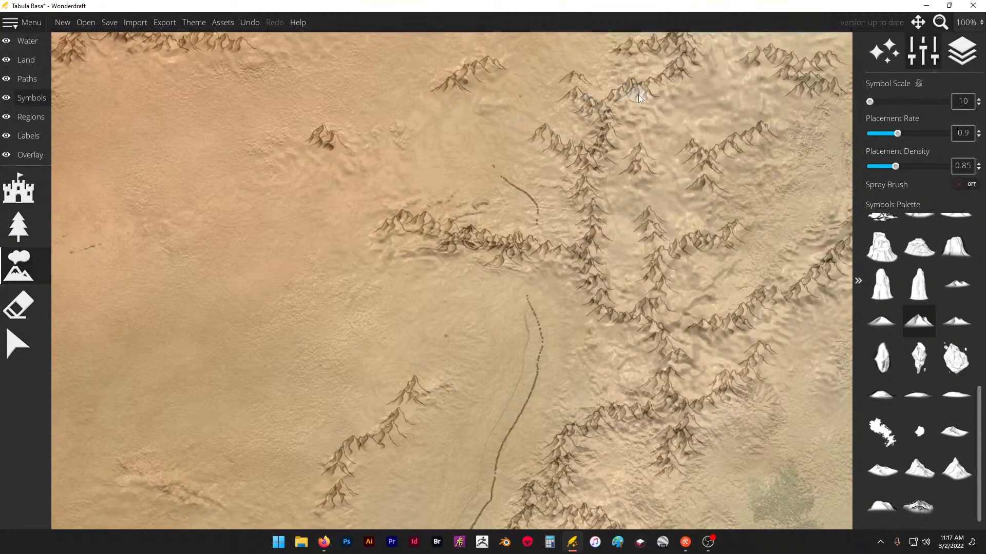
{"action": "scroll", "coordinate": [423, 196], "scroll_direction": "down", "scroll_amount": 2}
{"action": "scroll", "coordinate": [710, 68], "scroll_direction": "up", "scroll_amount": 4}
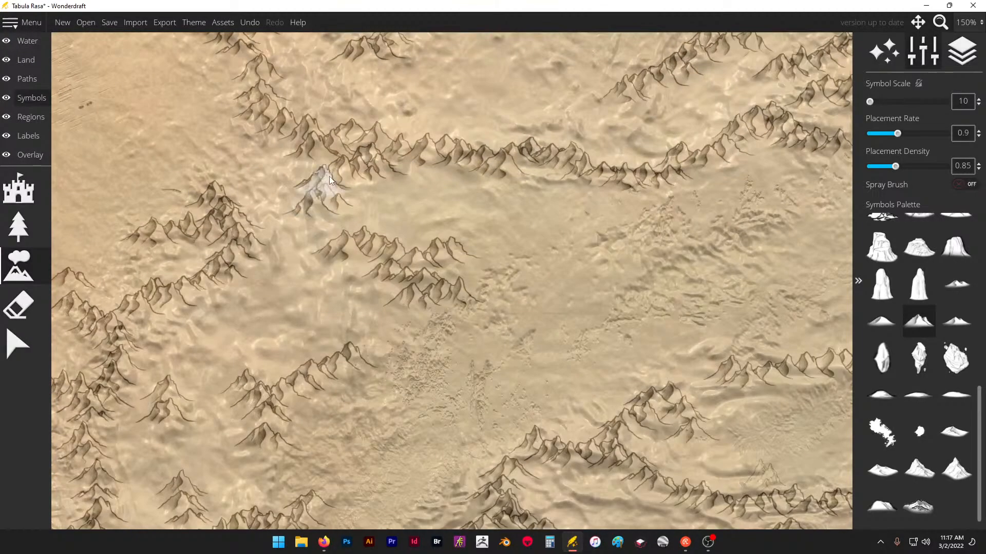
{"action": "scroll", "coordinate": [398, 217], "scroll_direction": "down", "scroll_amount": 2}
- Extend the diagonal ridge inside the large curved range to the southwest and place a lone peak north of it
{"action": "scroll", "coordinate": [400, 220], "scroll_direction": "down", "scroll_amount": 2}
{"action": "scroll", "coordinate": [493, 83], "scroll_direction": "up", "scroll_amount": 5}
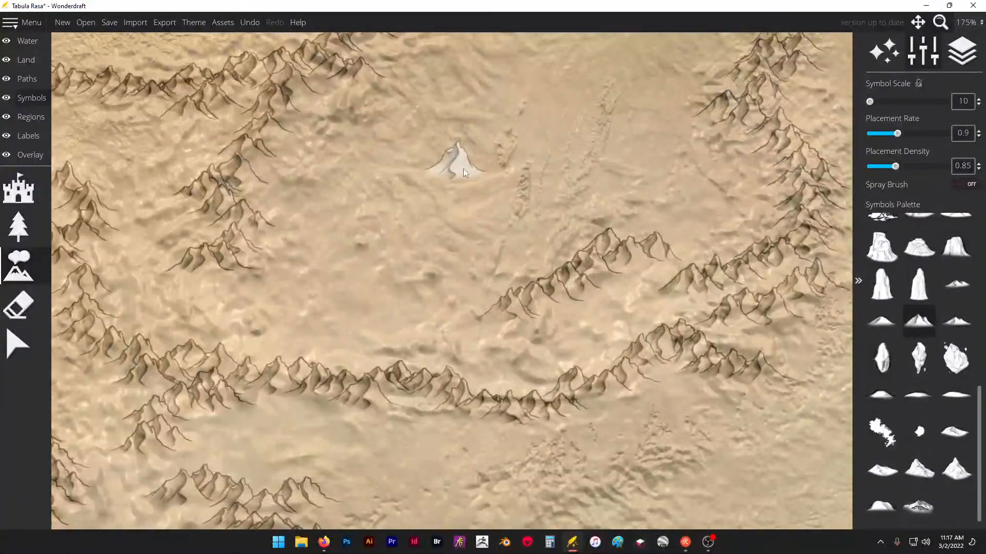
{"action": "left_click", "coordinate": [493, 317]}
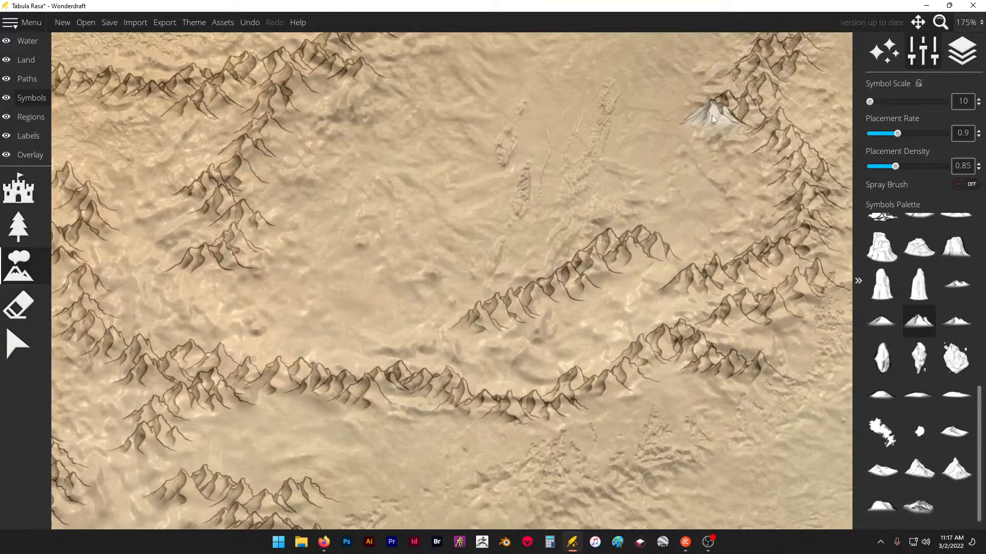
{"action": "scroll", "coordinate": [529, 223], "scroll_direction": "down", "scroll_amount": 4}
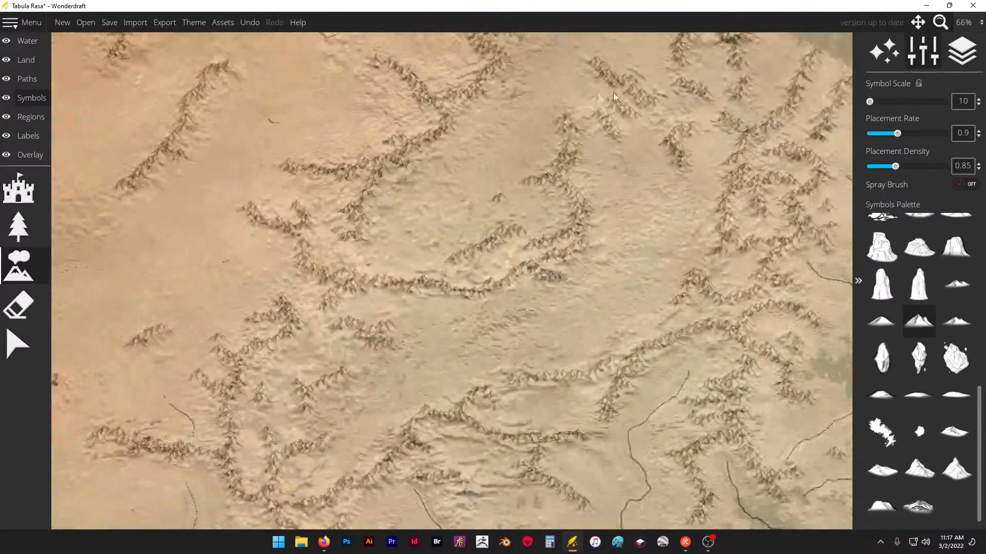
- Add short ridges and small peak groups in the gap northeast of the large curved range, toward the neighbouring eastern mountains
{"action": "scroll", "coordinate": [597, 170], "scroll_direction": "up", "scroll_amount": 2}
{"action": "scroll", "coordinate": [549, 208], "scroll_direction": "up", "scroll_amount": 1}
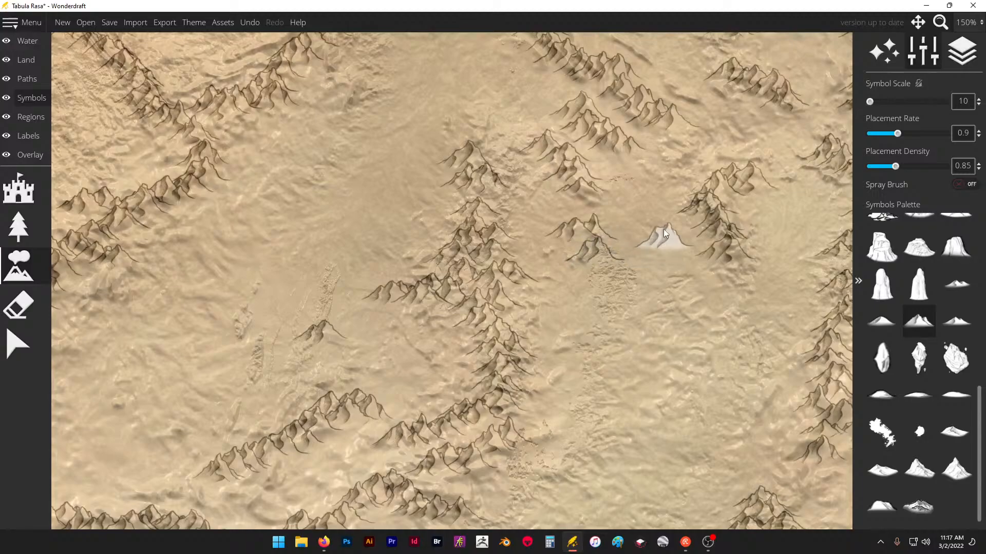
{"action": "scroll", "coordinate": [629, 202], "scroll_direction": "down", "scroll_amount": 2}
{"action": "scroll", "coordinate": [628, 194], "scroll_direction": "down", "scroll_amount": 1}
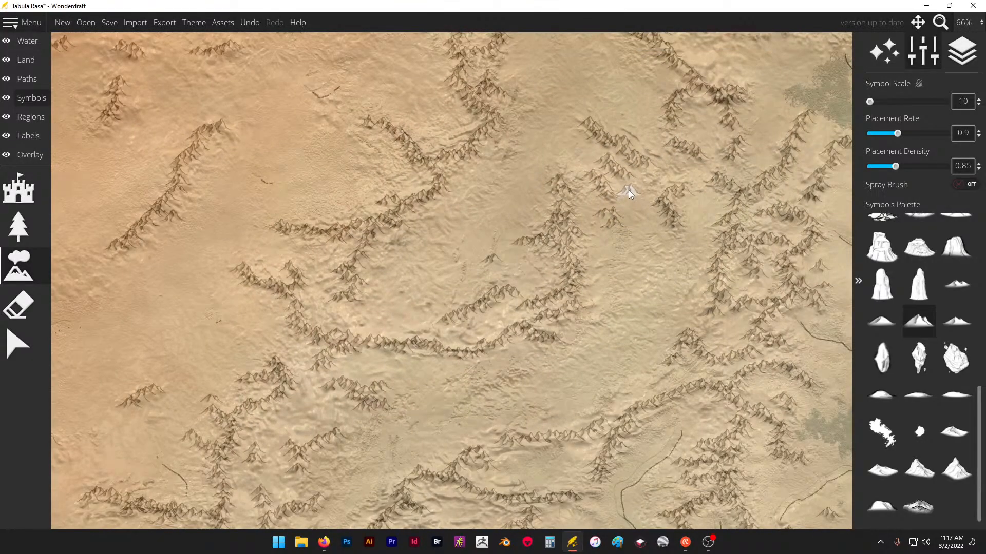
{"action": "scroll", "coordinate": [629, 193], "scroll_direction": "down", "scroll_amount": 1}
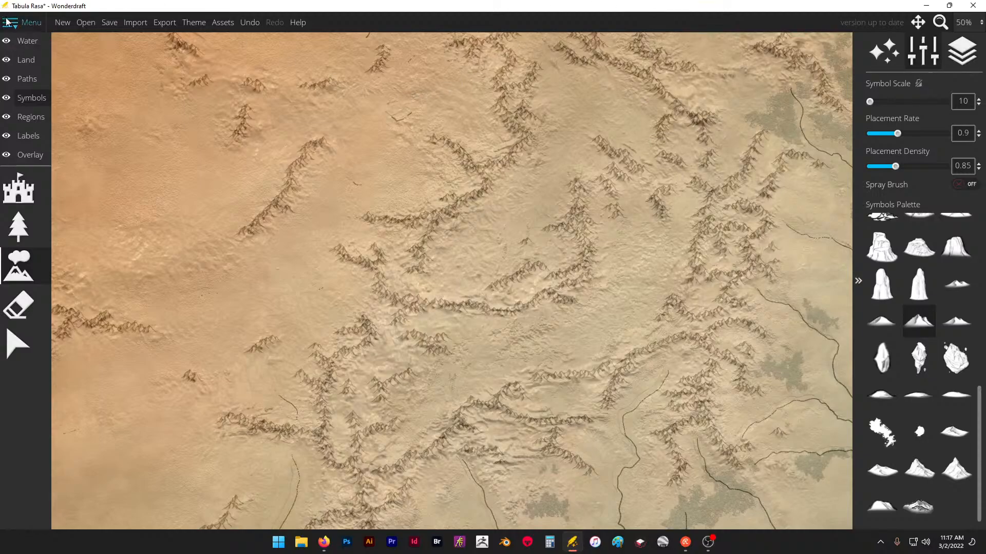
- Save the map in the Streaming Stuff folder under a file name that includes the recipient's name
{"action": "left_click", "coordinate": [109, 23]}
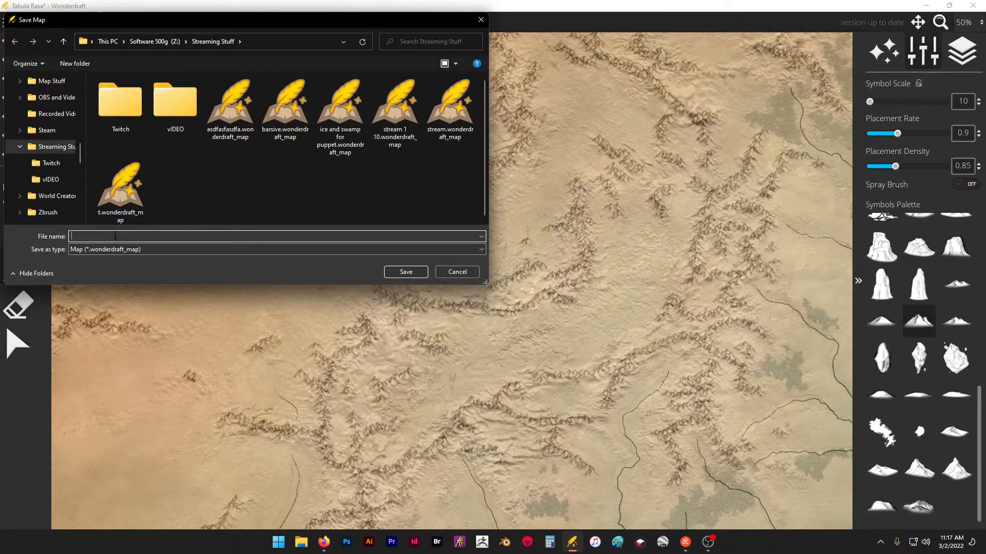
{"action": "type", "text": "for chris"}
{"action": "key", "text": "Return"}
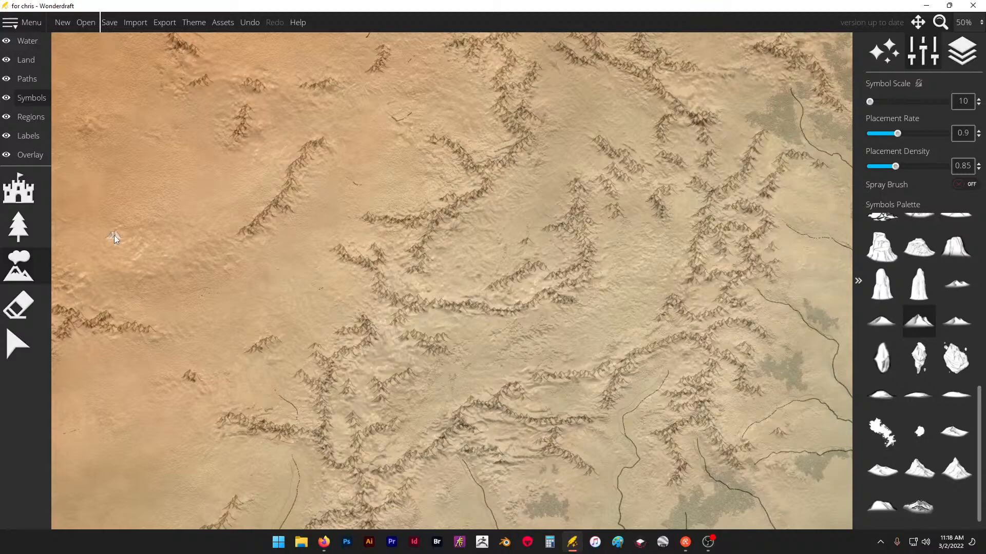
- Thicken the southeast-running spur northwest of the large curved range with mountains up to where it joins the winding main range
{"action": "scroll", "coordinate": [419, 191], "scroll_direction": "down", "scroll_amount": 2}
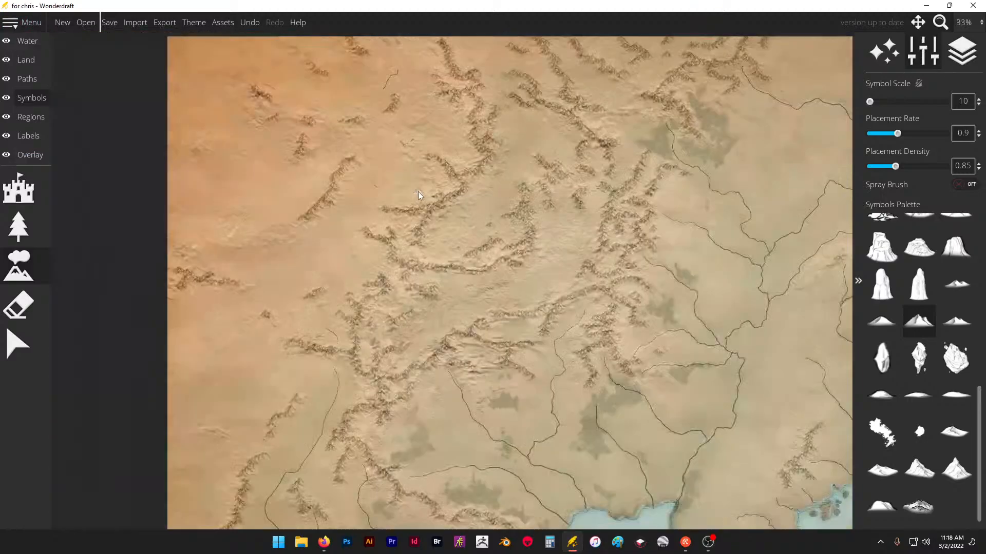
{"action": "scroll", "coordinate": [418, 191], "scroll_direction": "up", "scroll_amount": 3}
{"action": "left_click_drag", "start_coordinate": [380, 170], "coordinate": [557, 203]}
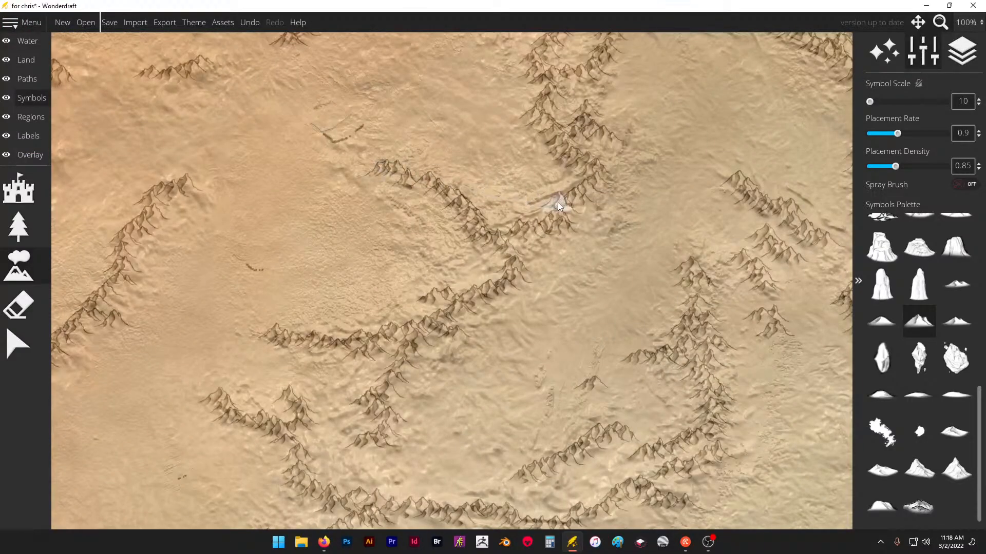
{"action": "scroll", "coordinate": [392, 192], "scroll_direction": "down", "scroll_amount": 2}
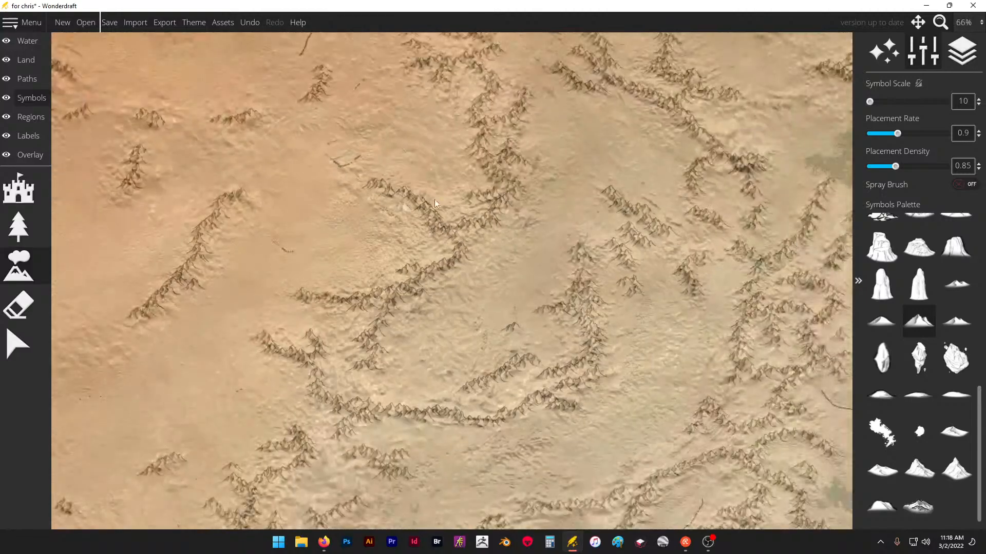
- Add a small group of peaks west of the northern forest, below the ridge that runs northeast
{"action": "scroll", "coordinate": [632, 129], "scroll_direction": "down", "scroll_amount": 1}
{"action": "scroll", "coordinate": [633, 131], "scroll_direction": "up", "scroll_amount": 3}
{"action": "scroll", "coordinate": [557, 172], "scroll_direction": "up", "scroll_amount": 1}
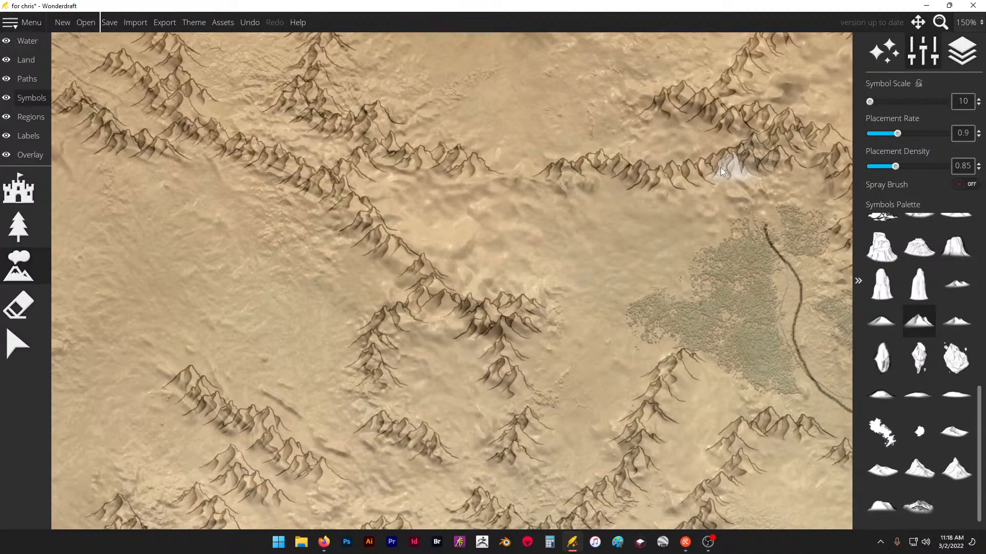
{"action": "scroll", "coordinate": [605, 132], "scroll_direction": "up", "scroll_amount": 3}
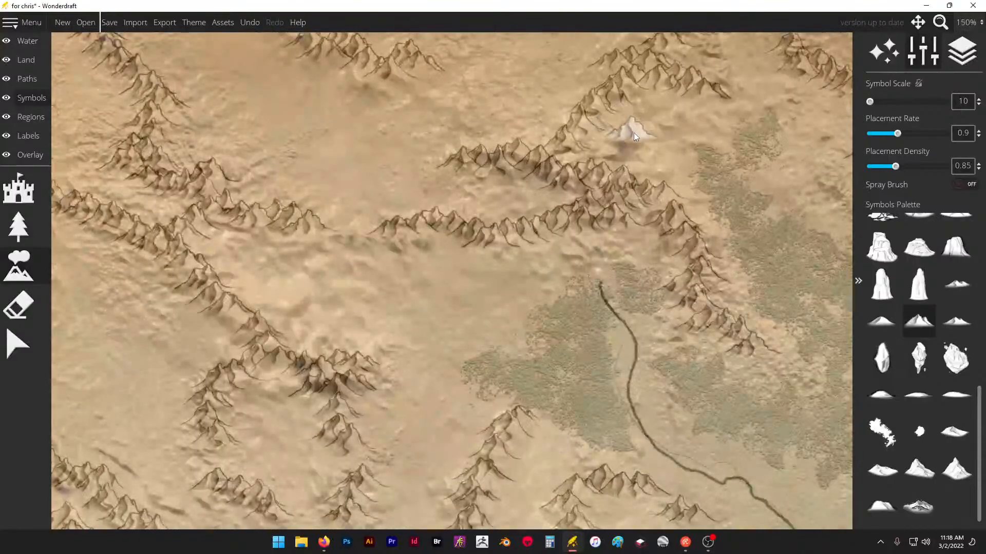
{"action": "scroll", "coordinate": [634, 142], "scroll_direction": "down", "scroll_amount": 2}
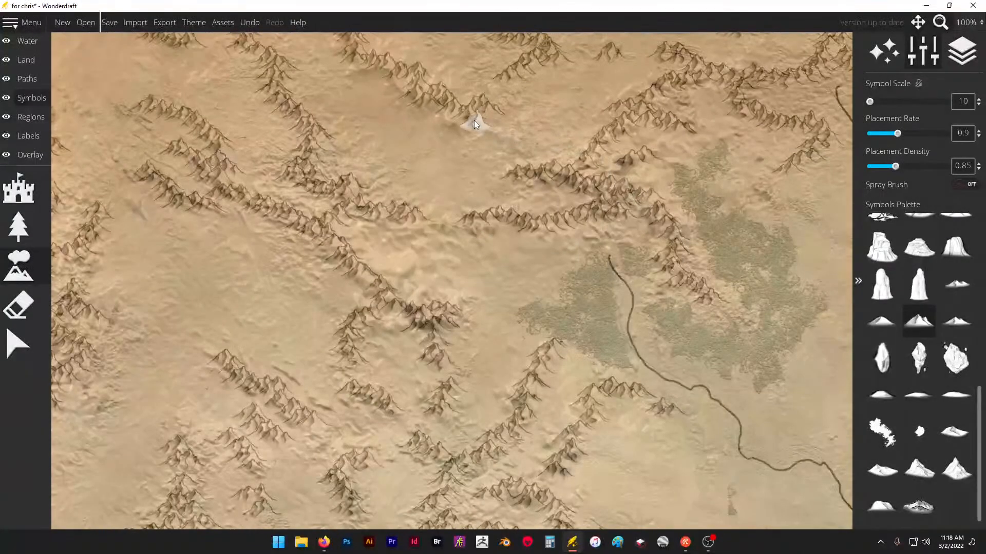
- Extend the eastern peninsula's mountains with a northeast ridge, a northern spur and a link to the western ridge, and undo the last placement
{"action": "scroll", "coordinate": [529, 124], "scroll_direction": "down", "scroll_amount": 2}
{"action": "scroll", "coordinate": [421, 298], "scroll_direction": "up", "scroll_amount": 2}
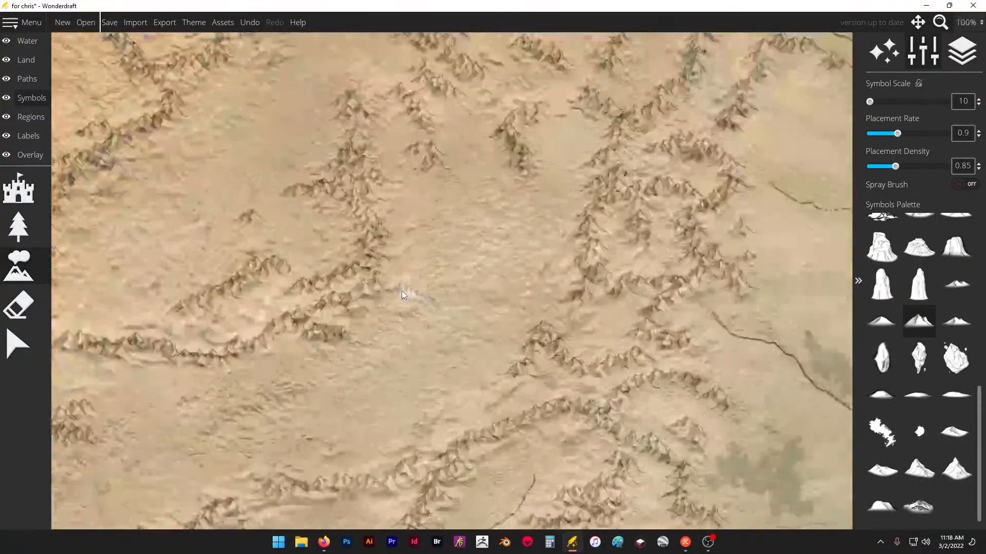
{"action": "scroll", "coordinate": [255, 216], "scroll_direction": "down", "scroll_amount": 3}
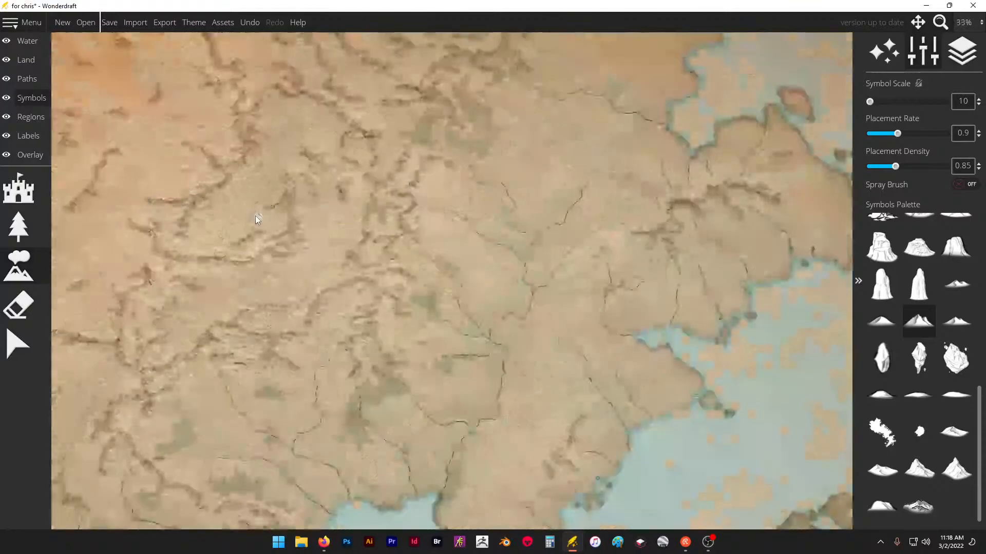
{"action": "scroll", "coordinate": [600, 210], "scroll_direction": "up", "scroll_amount": 2}
{"action": "scroll", "coordinate": [600, 208], "scroll_direction": "down", "scroll_amount": 1}
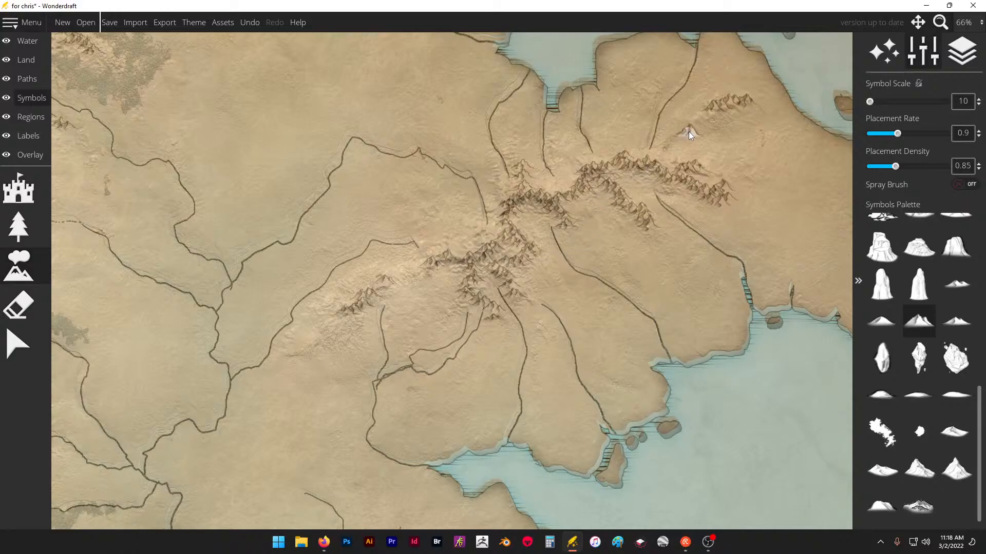
{"action": "scroll", "coordinate": [630, 159], "scroll_direction": "down", "scroll_amount": 3}
{"action": "scroll", "coordinate": [587, 154], "scroll_direction": "up", "scroll_amount": 3}
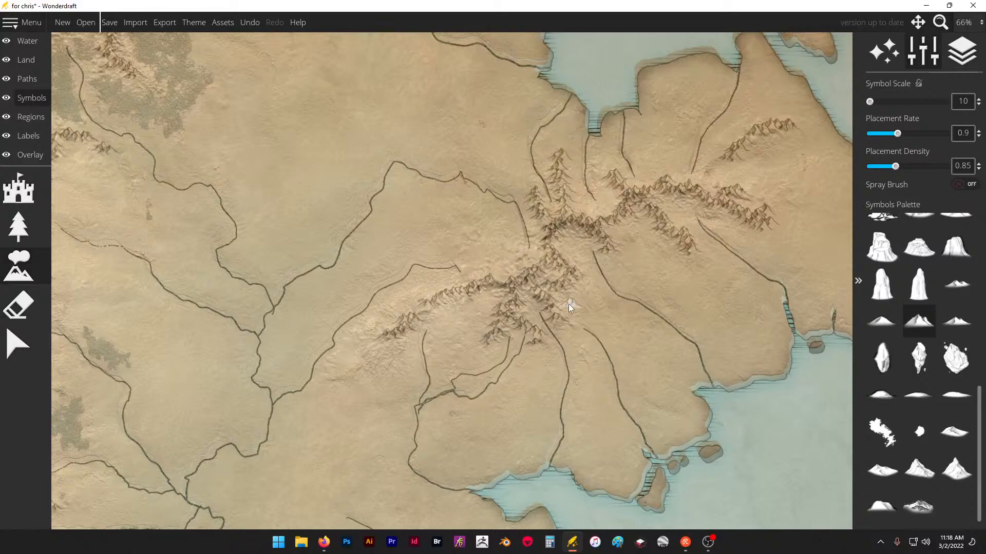
{"action": "scroll", "coordinate": [620, 241], "scroll_direction": "down", "scroll_amount": 5}
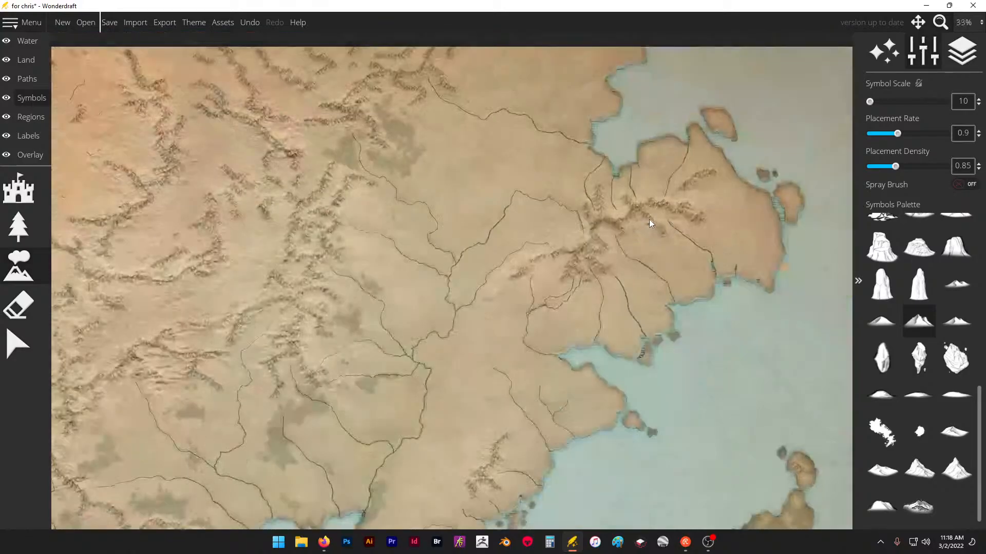
{"action": "key", "text": "ctrl+z"}
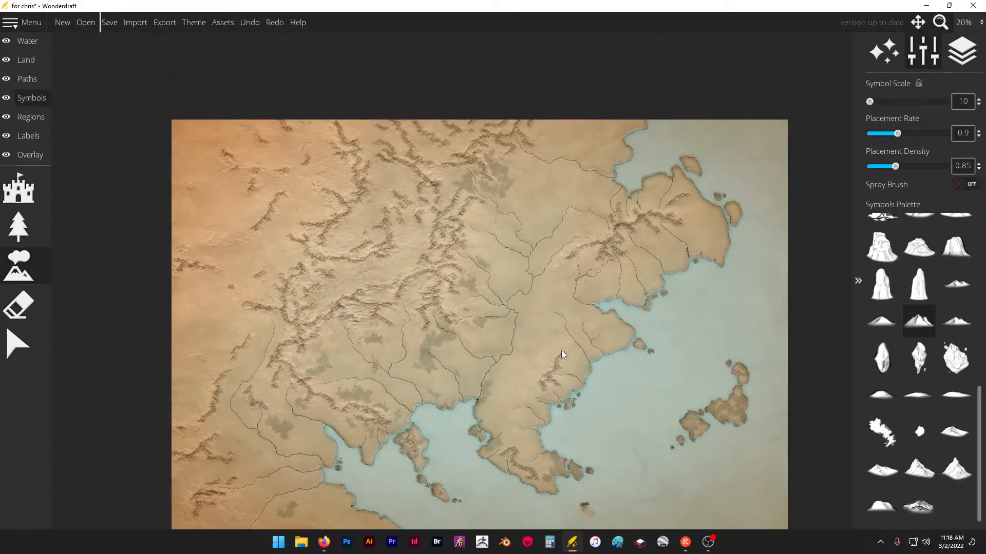
- Add ridges below the arched range in the map's southwest corner, curving down both sides of the basin
{"action": "scroll", "coordinate": [237, 467], "scroll_direction": "up", "scroll_amount": 1}
{"action": "scroll", "coordinate": [439, 261], "scroll_direction": "down", "scroll_amount": 1}
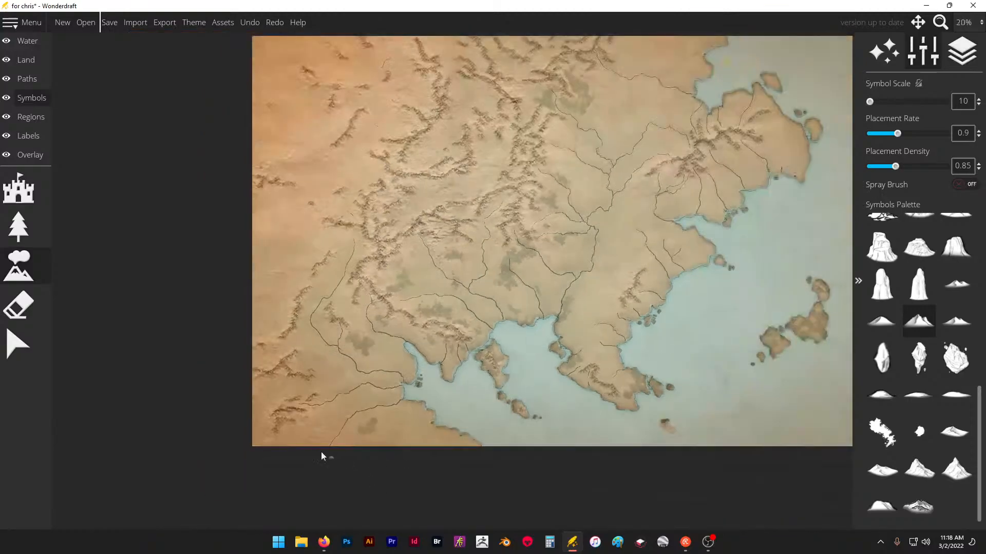
{"action": "scroll", "coordinate": [322, 449], "scroll_direction": "up", "scroll_amount": 4}
{"action": "left_click", "coordinate": [246, 288]}
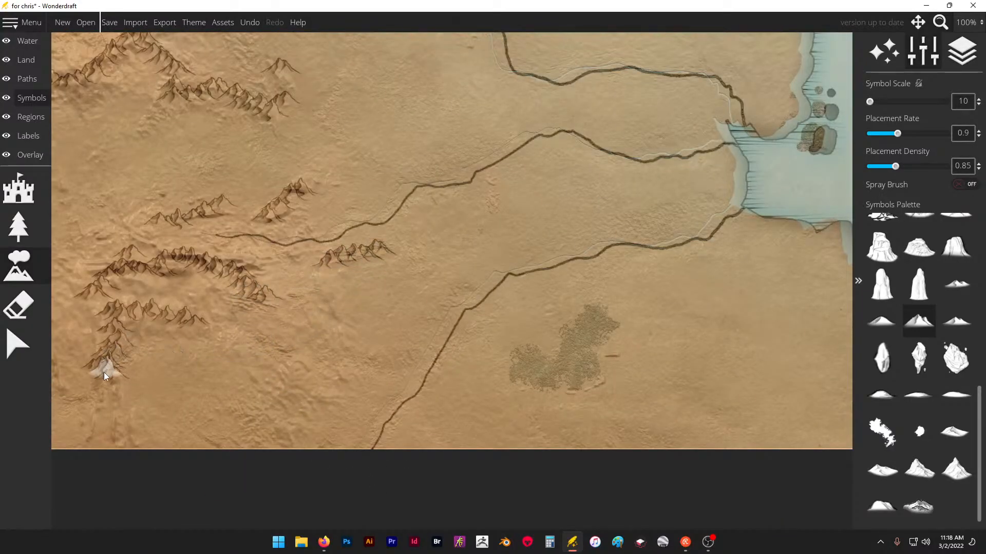
{"action": "left_click_drag", "start_coordinate": [140, 398], "coordinate": [135, 412]}
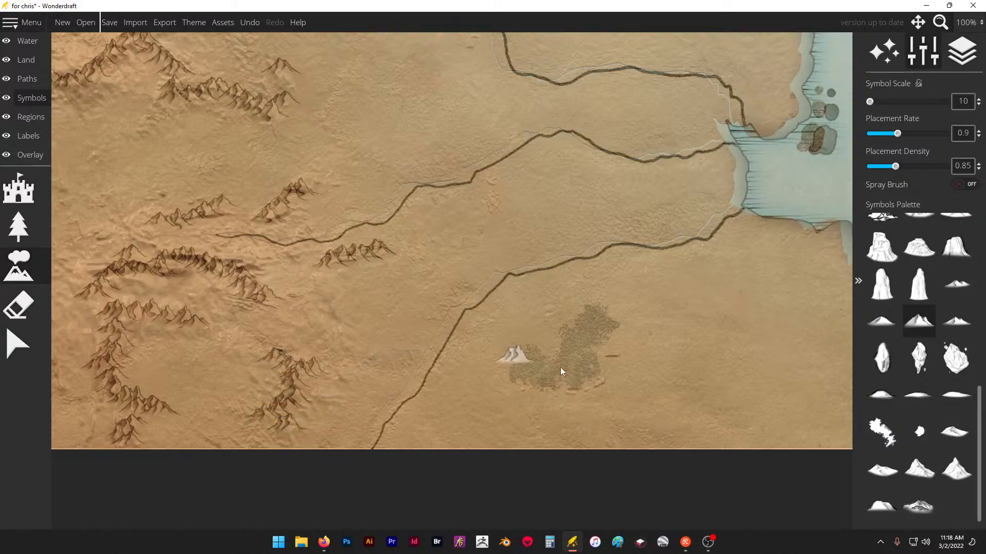
{"action": "scroll", "coordinate": [660, 407], "scroll_direction": "down", "scroll_amount": 3}
- Add a short ridge on the southwestern map edge and enlarge the small peak groups north of it in the western desert
{"action": "scroll", "coordinate": [333, 237], "scroll_direction": "up", "scroll_amount": 2}
{"action": "scroll", "coordinate": [363, 240], "scroll_direction": "up", "scroll_amount": 1}
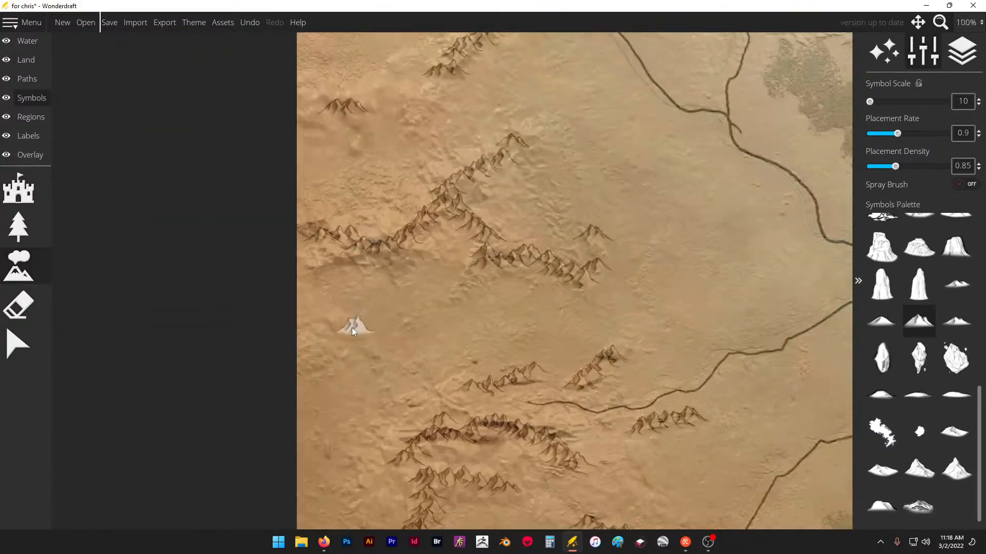
{"action": "scroll", "coordinate": [431, 243], "scroll_direction": "down", "scroll_amount": 2}
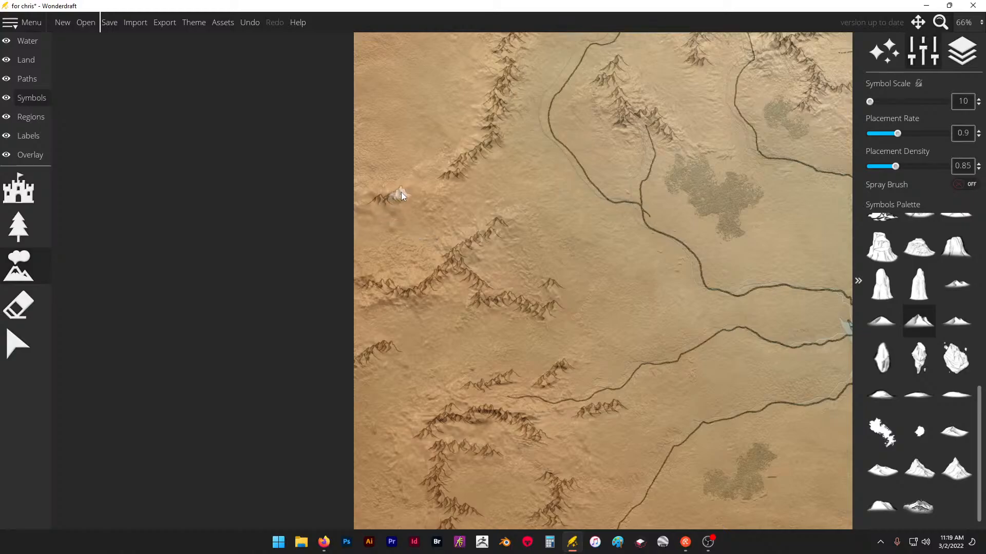
{"action": "scroll", "coordinate": [503, 333], "scroll_direction": "down", "scroll_amount": 4}
{"action": "scroll", "coordinate": [630, 138], "scroll_direction": "up", "scroll_amount": 5}
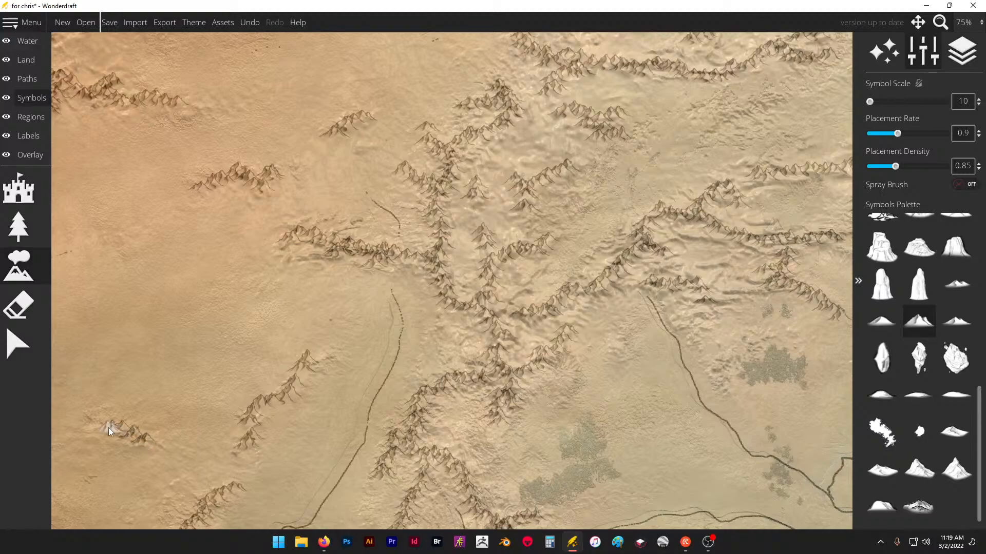
- Extend the long diagonal western ridge farther southwest and add branches to the range at the western map edge
{"action": "scroll", "coordinate": [395, 462], "scroll_direction": "down", "scroll_amount": 3}
{"action": "scroll", "coordinate": [390, 202], "scroll_direction": "up", "scroll_amount": 3}
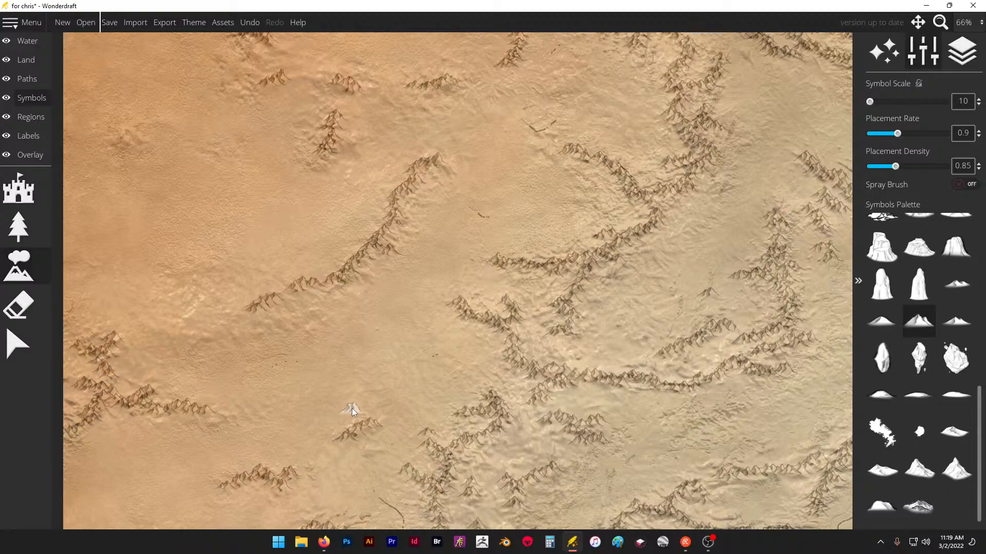
- Try a southwest spur on the branched range near the northern edge, undo it and place a shorter southern spur
{"action": "scroll", "coordinate": [354, 406], "scroll_direction": "down", "scroll_amount": 3}
{"action": "scroll", "coordinate": [483, 227], "scroll_direction": "up", "scroll_amount": 4}
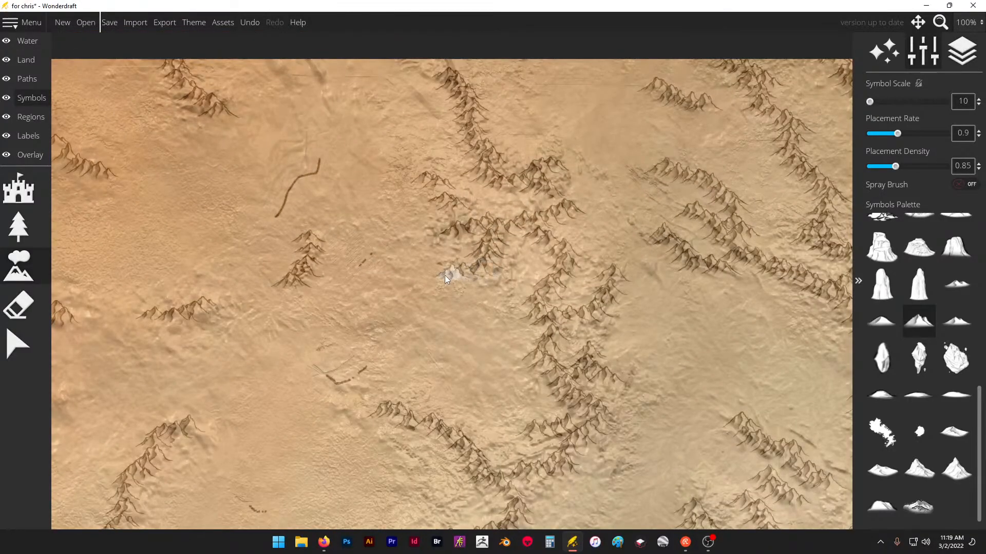
{"action": "key", "text": "ctrl+z"}
{"action": "left_click", "coordinate": [487, 264]}
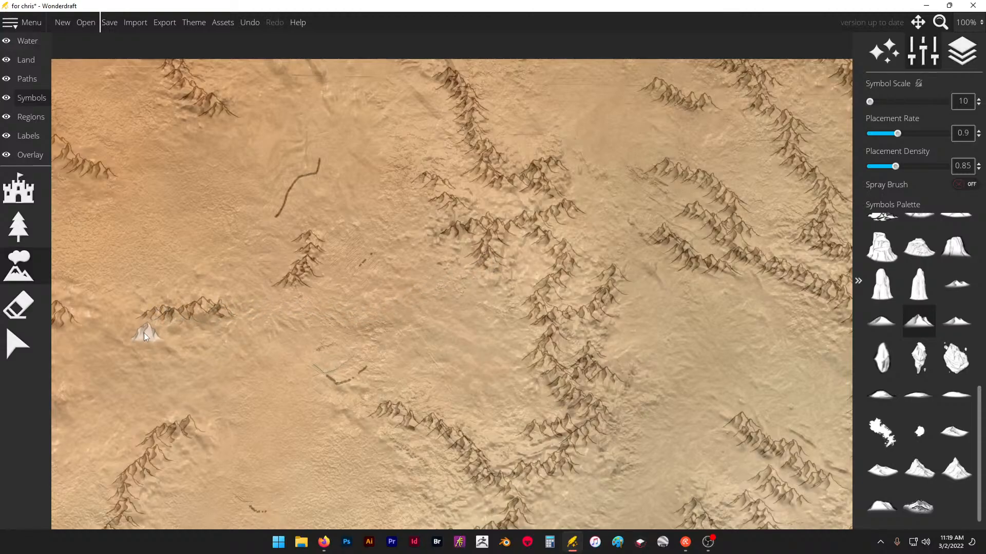
- Add peaks southwest of the small isolated northwestern ridge, and extend the diagonal spur northwest with a short southwest branch
{"action": "left_click", "coordinate": [145, 332]}
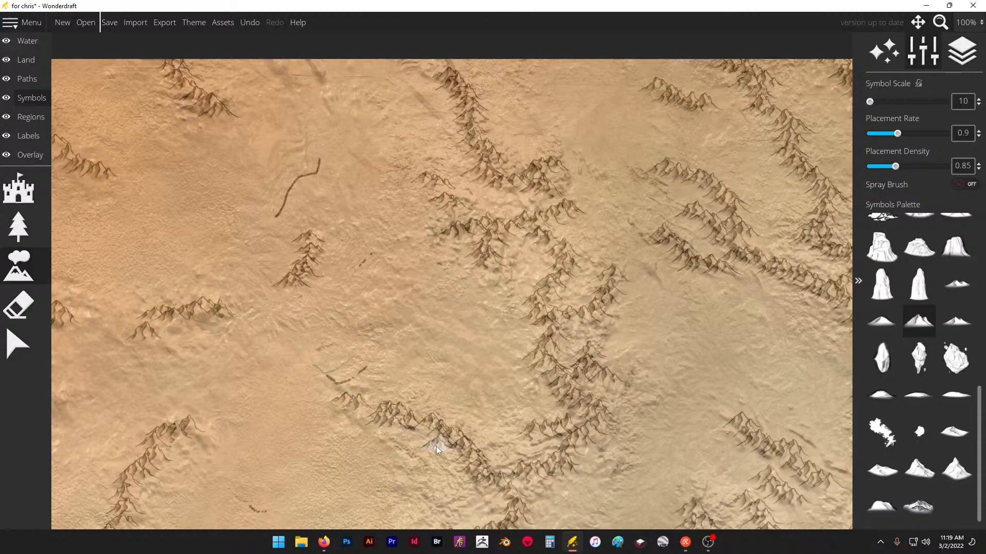
{"action": "scroll", "coordinate": [452, 395], "scroll_direction": "down", "scroll_amount": 3}
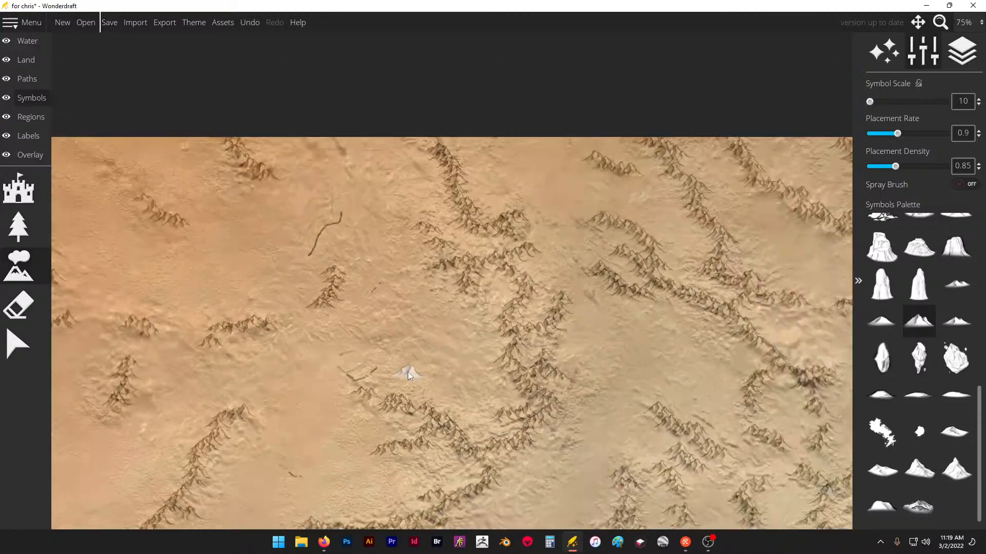
{"action": "scroll", "coordinate": [377, 192], "scroll_direction": "up", "scroll_amount": 2}
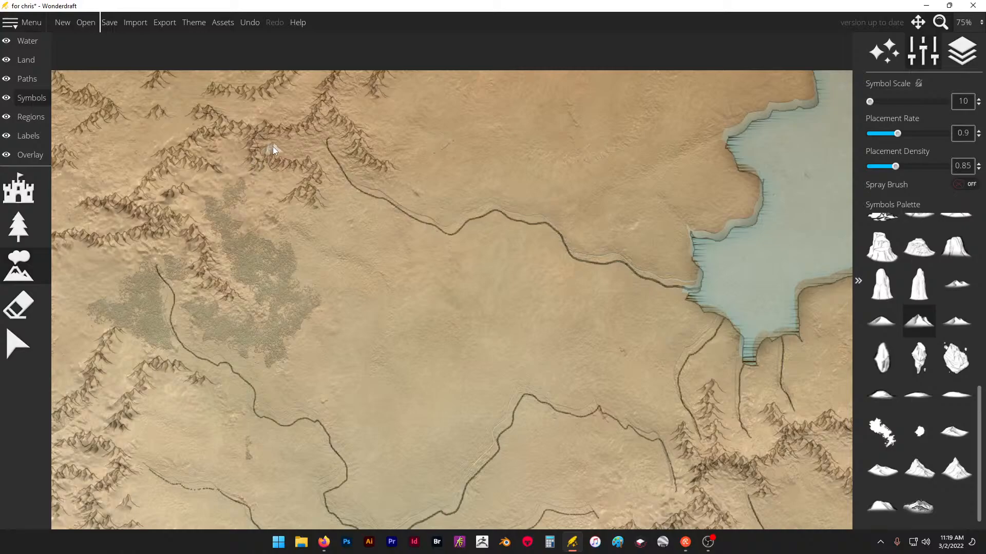
{"action": "scroll", "coordinate": [277, 111], "scroll_direction": "down", "scroll_amount": 2}
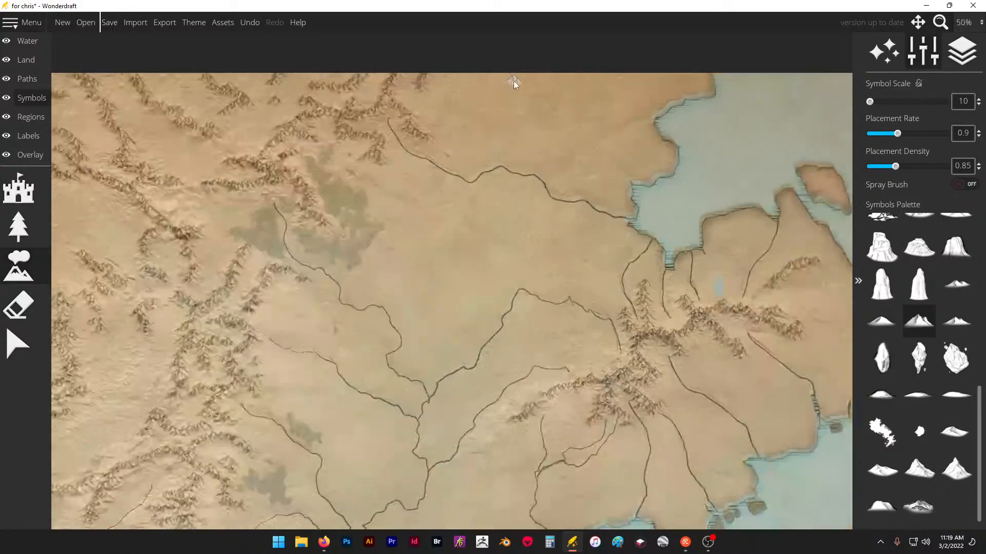
- Raise the trace image overlay's opacity to 1 and examine the terrain beneath the mountains
{"action": "left_click", "coordinate": [30, 155]}
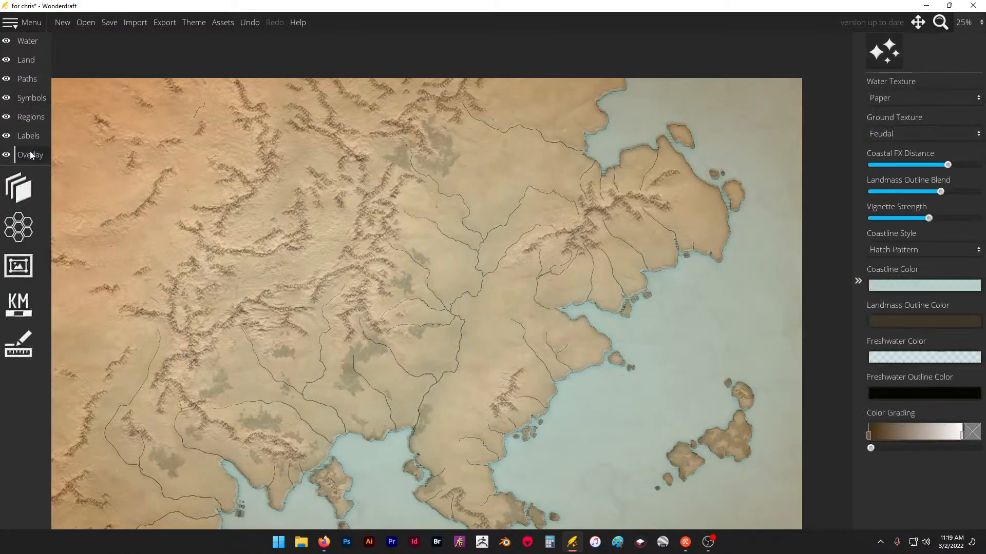
{"action": "left_click", "coordinate": [50, 187]}
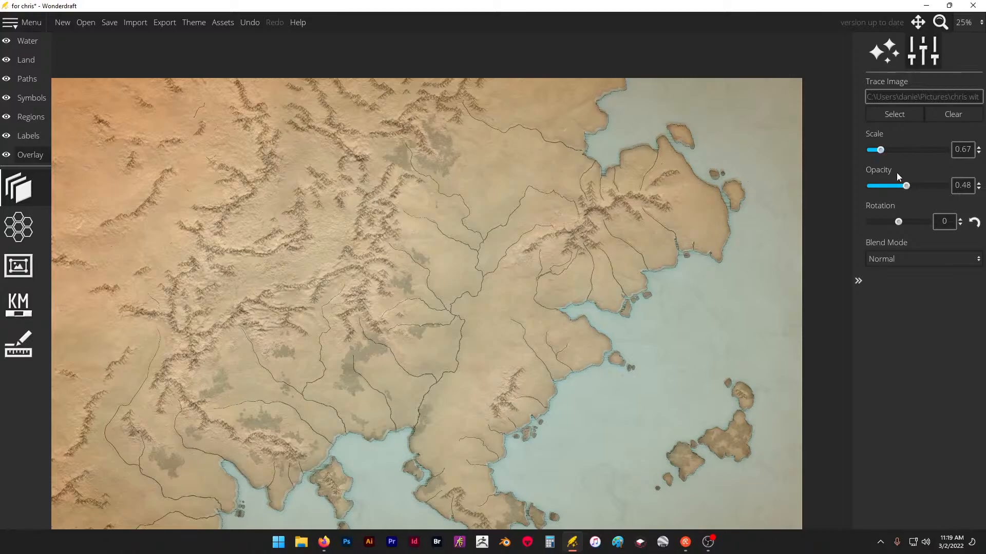
{"action": "left_click_drag", "start_coordinate": [906, 187], "coordinate": [948, 186]}
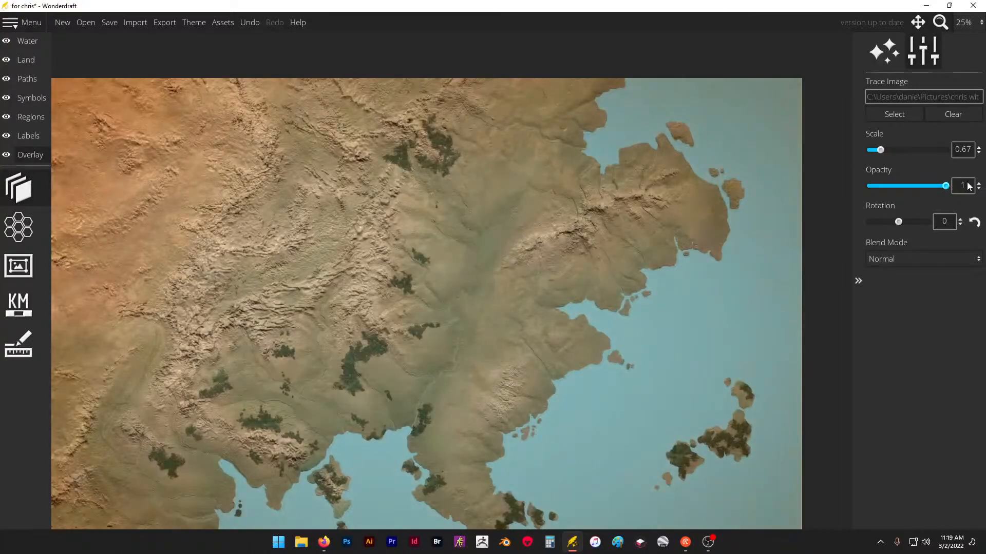
{"action": "scroll", "coordinate": [413, 219], "scroll_direction": "up", "scroll_amount": 2}
{"action": "scroll", "coordinate": [656, 204], "scroll_direction": "down", "scroll_amount": 2}
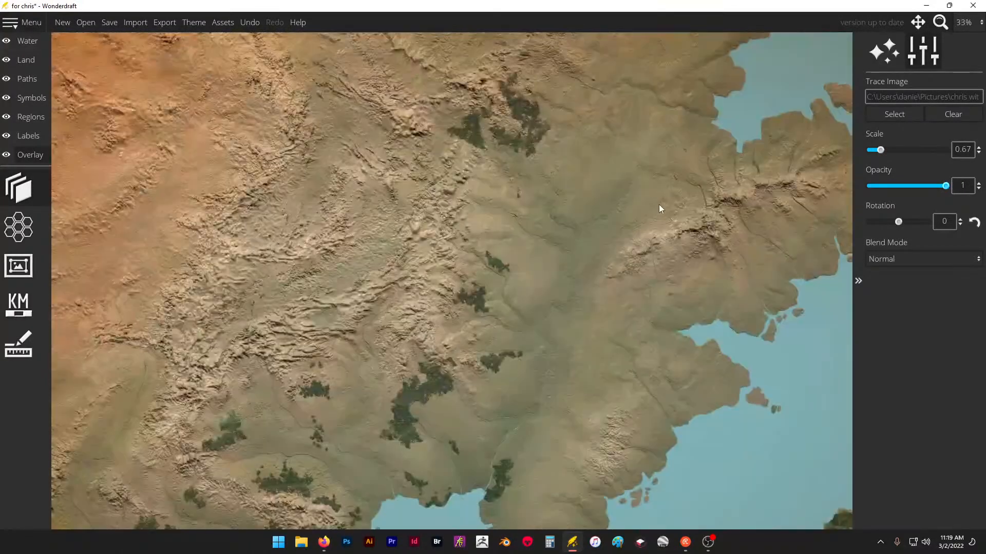
{"action": "scroll", "coordinate": [517, 199], "scroll_direction": "up", "scroll_amount": 1}
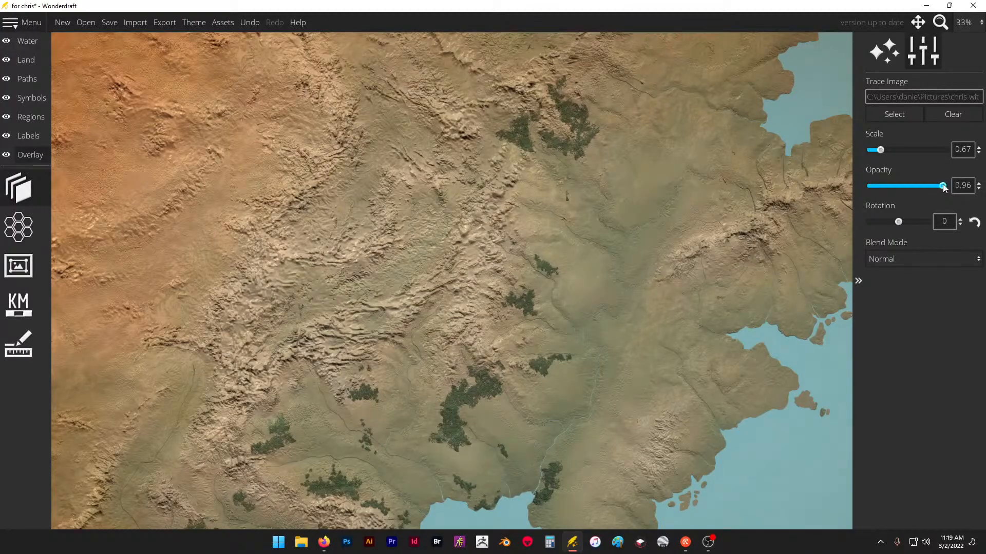
- Lower the trace image's opacity to 0.18 to check the mountains alone, and settle on 0.56
{"action": "mouse_move", "coordinate": [945, 186]}
{"action": "left_mouse_down"}
{"action": "mouse_move", "coordinate": [909, 188]}
{"action": "mouse_move", "coordinate": [958, 190]}
{"action": "mouse_move", "coordinate": [908, 187]}
{"action": "mouse_move", "coordinate": [943, 186]}
{"action": "left_mouse_up"}
{"action": "left_click_drag", "start_coordinate": [944, 186], "coordinate": [883, 193]}
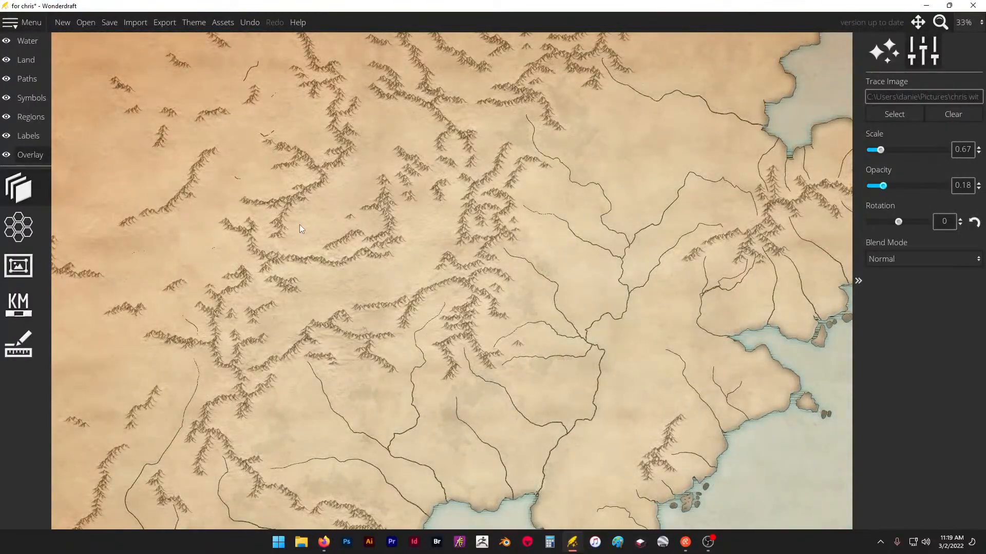
{"action": "mouse_move", "coordinate": [903, 185]}
{"action": "left_mouse_down"}
{"action": "mouse_move", "coordinate": [892, 186]}
{"action": "mouse_move", "coordinate": [932, 184]}
{"action": "mouse_move", "coordinate": [892, 192]}
{"action": "mouse_move", "coordinate": [924, 186]}
{"action": "mouse_move", "coordinate": [912, 187]}
{"action": "left_mouse_up"}
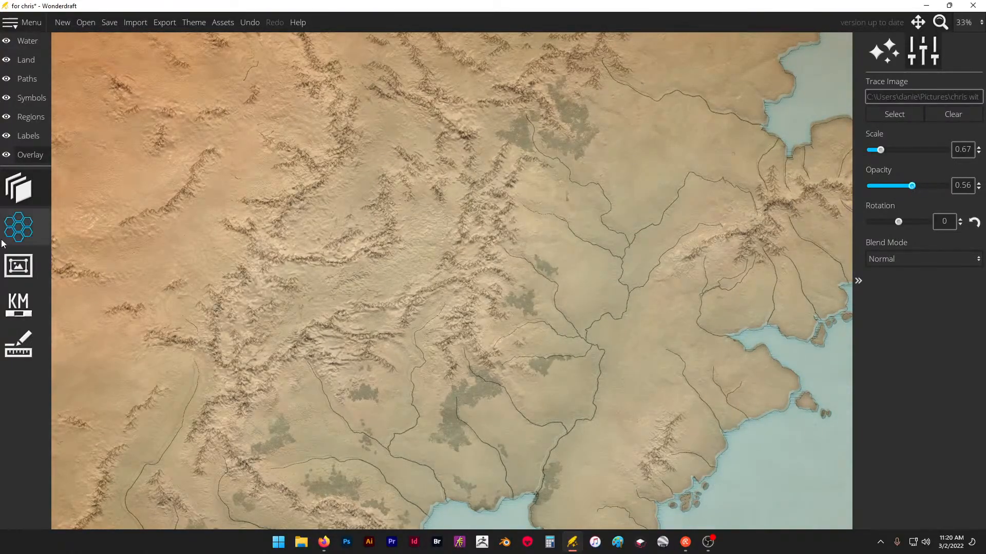
- Return to placing mountain symbols on the map
{"action": "left_click", "coordinate": [22, 101]}
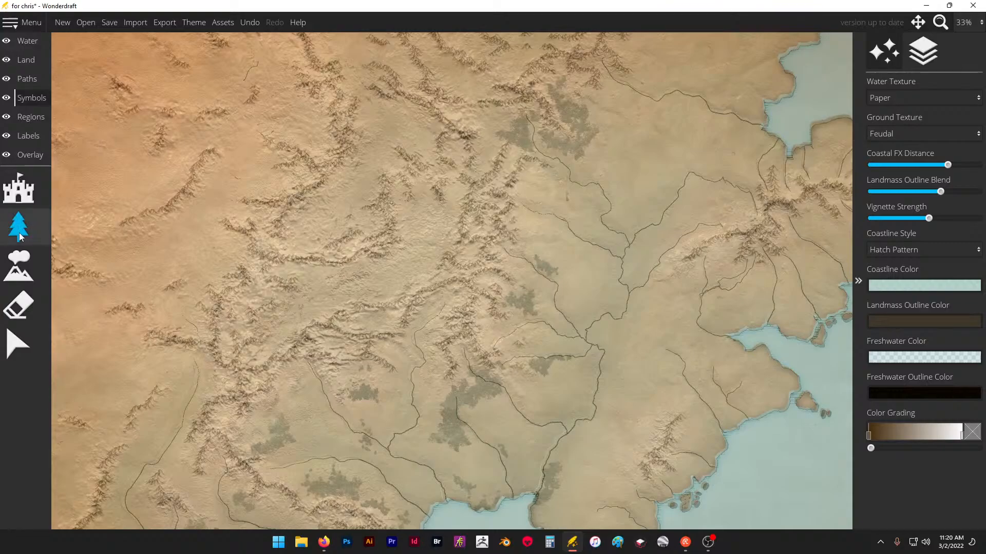
{"action": "left_click", "coordinate": [18, 266]}
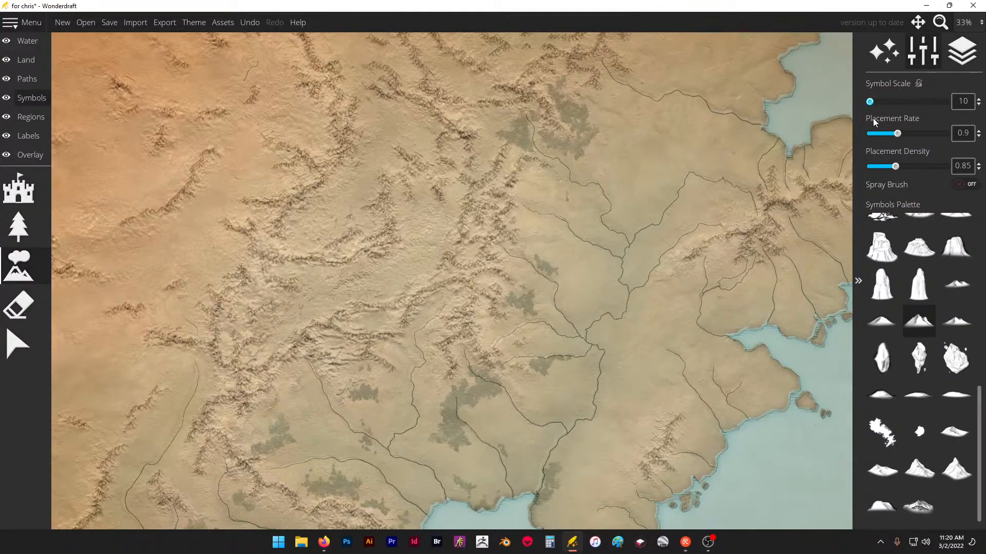
- Try a single tall peak symbol at scale 15 on the central range, undo it, and return to the clustered-peak symbol at scale 10
{"action": "scroll", "coordinate": [444, 300], "scroll_direction": "up", "scroll_amount": 3}
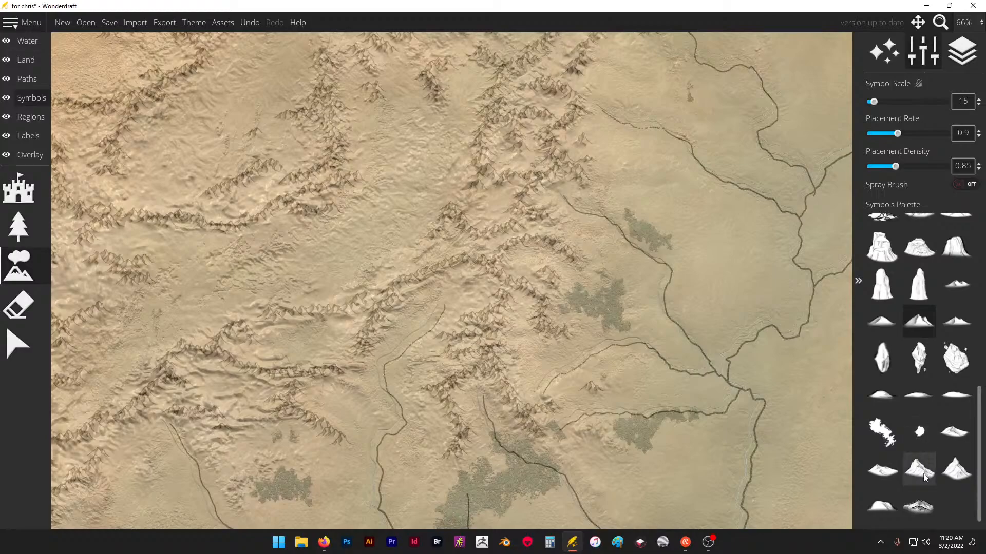
{"action": "left_click", "coordinate": [956, 469]}
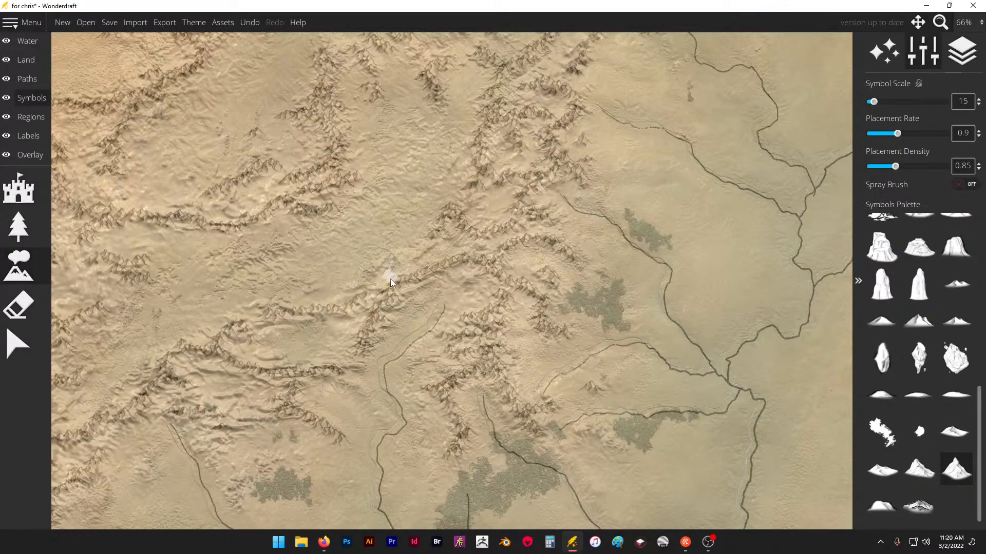
{"action": "key", "text": "ctrl+z"}
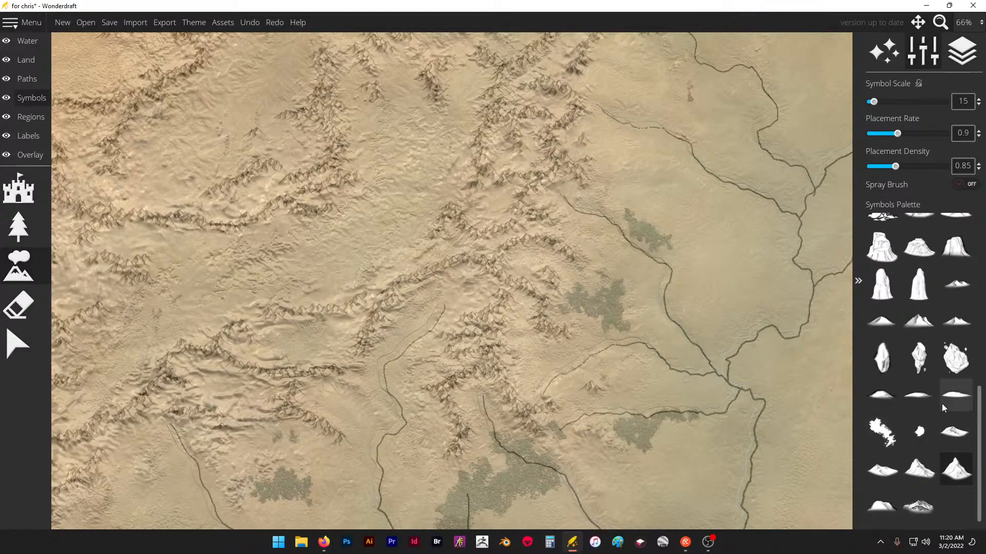
{"action": "left_click", "coordinate": [925, 327]}
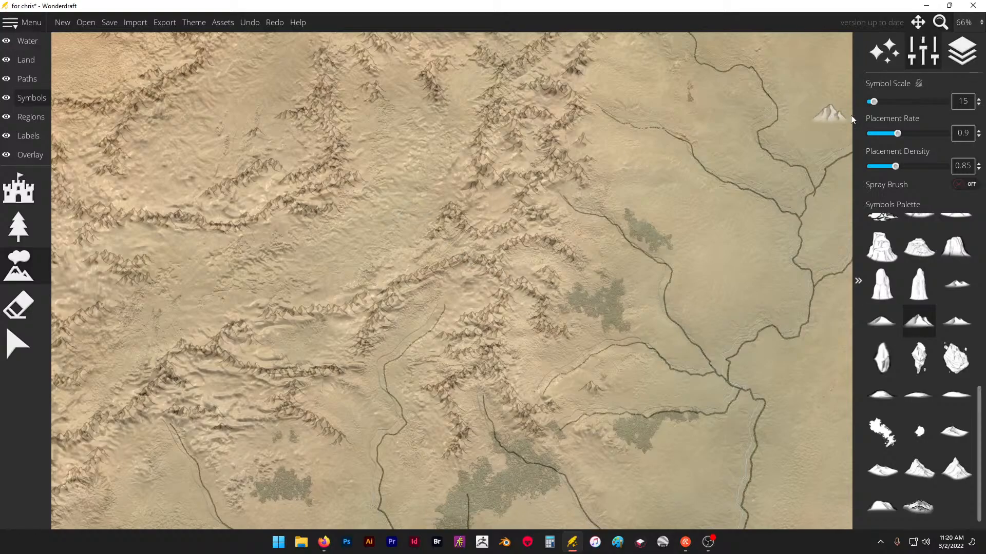
{"action": "left_click_drag", "start_coordinate": [874, 102], "coordinate": [868, 103]}
- Join the small western ridges with extra peaks, and add a short southern spur beside the river source on the central range
{"action": "scroll", "coordinate": [668, 175], "scroll_direction": "down", "scroll_amount": 3}
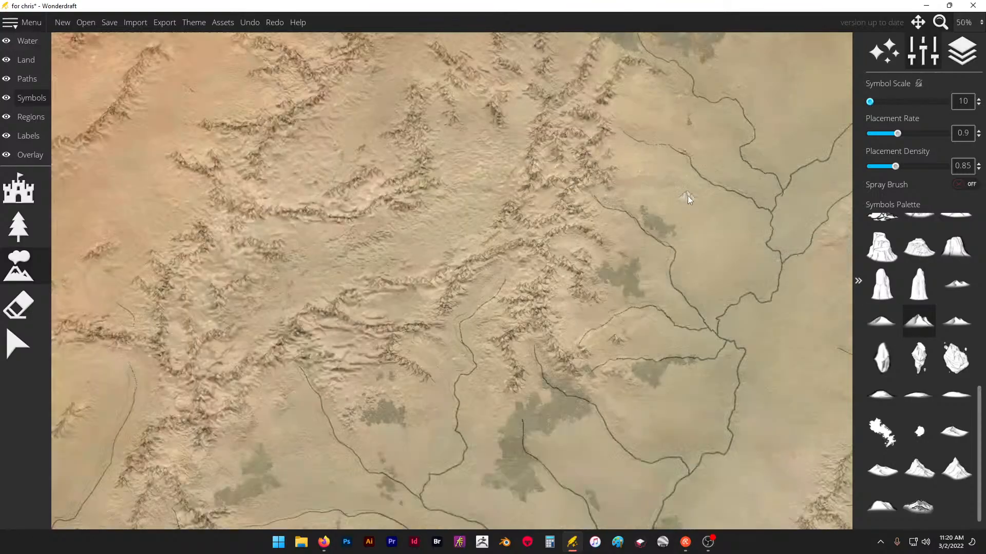
{"action": "scroll", "coordinate": [400, 212], "scroll_direction": "up", "scroll_amount": 6}
{"action": "left_click", "coordinate": [306, 232]}
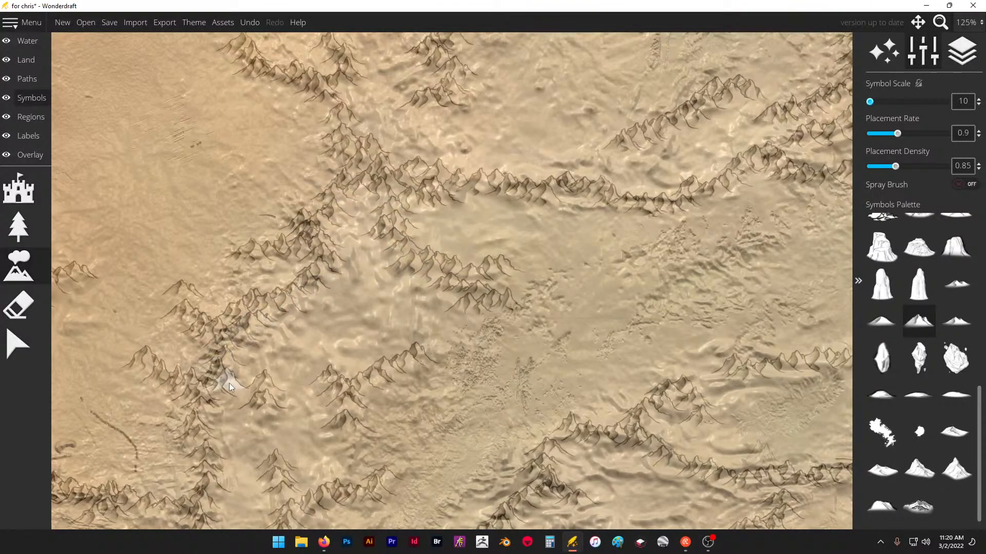
{"action": "left_click", "coordinate": [284, 394]}
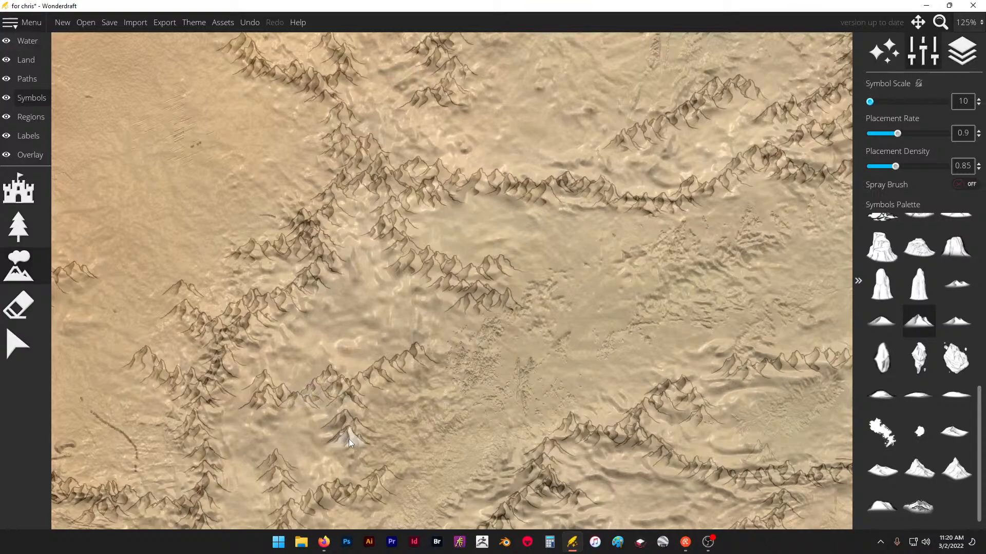
{"action": "scroll", "coordinate": [252, 261], "scroll_direction": "down", "scroll_amount": 2}
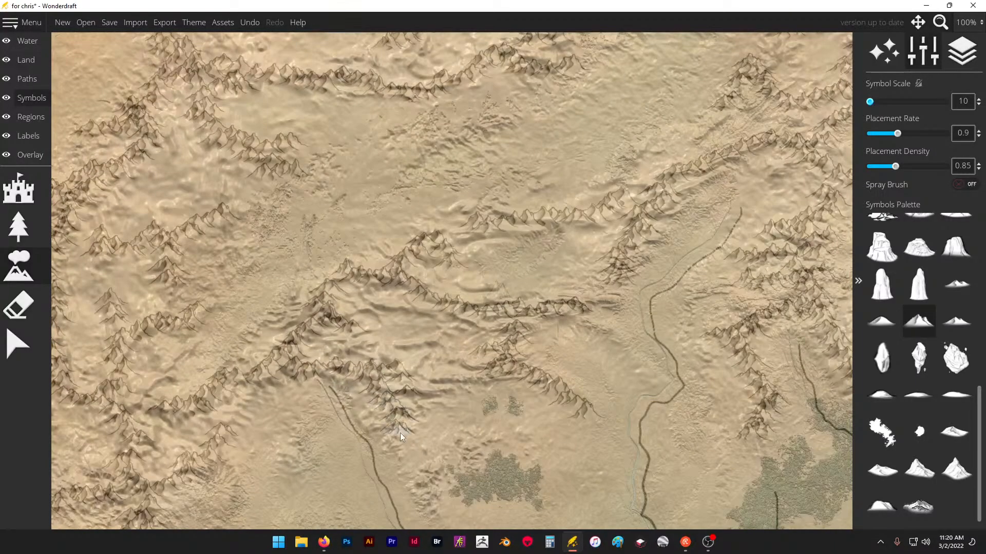
{"action": "left_click", "coordinate": [347, 286]}
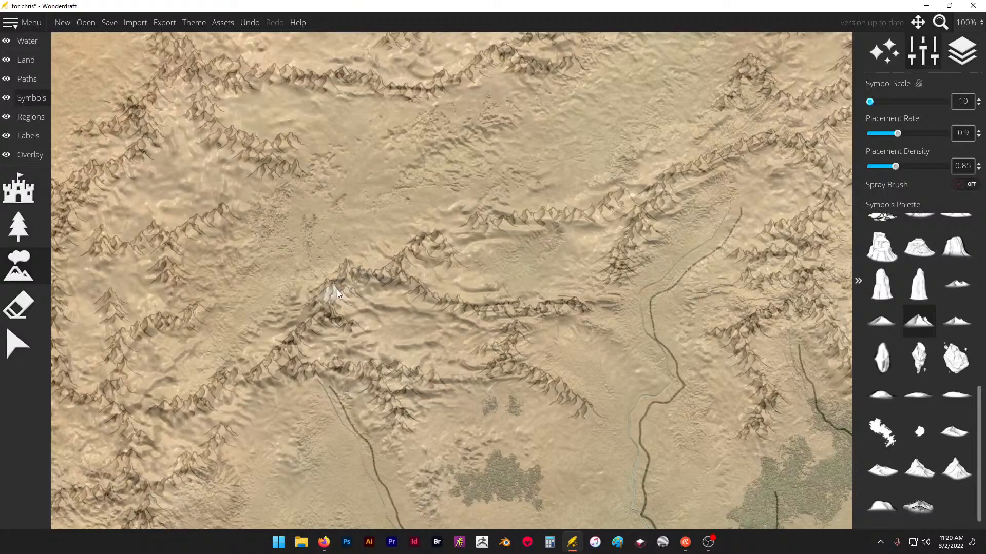
- Fill gaps between the parallel ridges of the range west of the forest patches, and undo the last placement
{"action": "scroll", "coordinate": [317, 254], "scroll_direction": "down", "scroll_amount": 3}
{"action": "scroll", "coordinate": [589, 202], "scroll_direction": "up", "scroll_amount": 3}
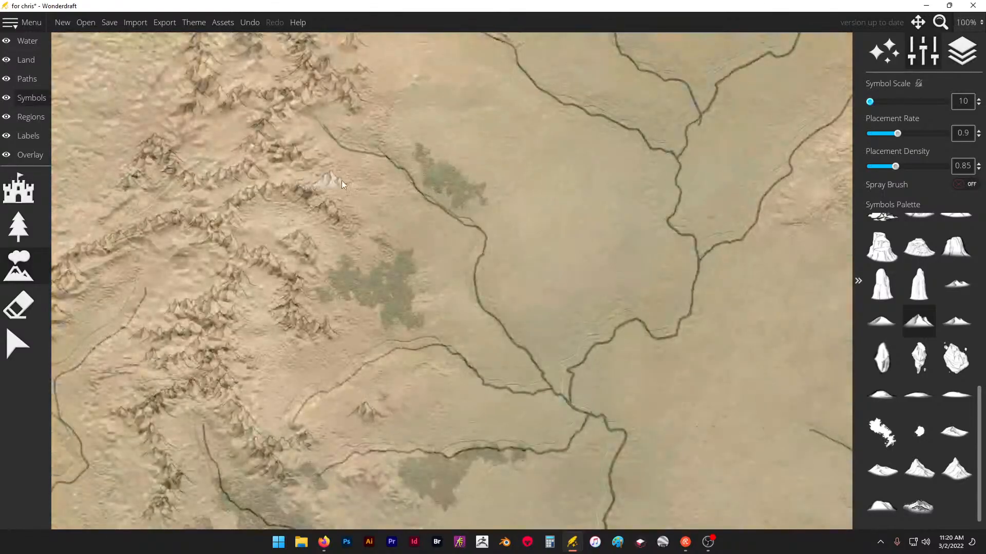
{"action": "scroll", "coordinate": [340, 180], "scroll_direction": "down", "scroll_amount": 1}
{"action": "scroll", "coordinate": [425, 167], "scroll_direction": "up", "scroll_amount": 3}
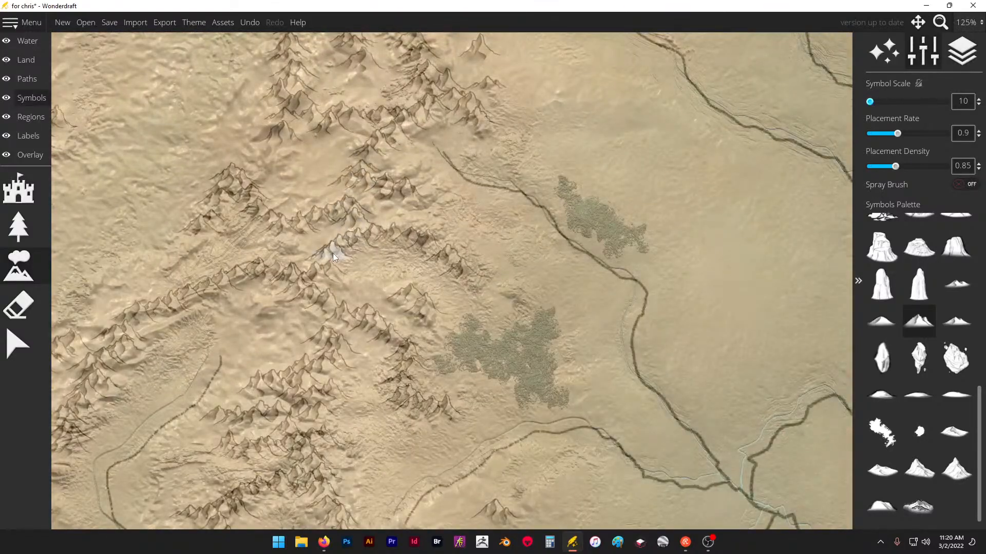
{"action": "scroll", "coordinate": [435, 206], "scroll_direction": "down", "scroll_amount": 2}
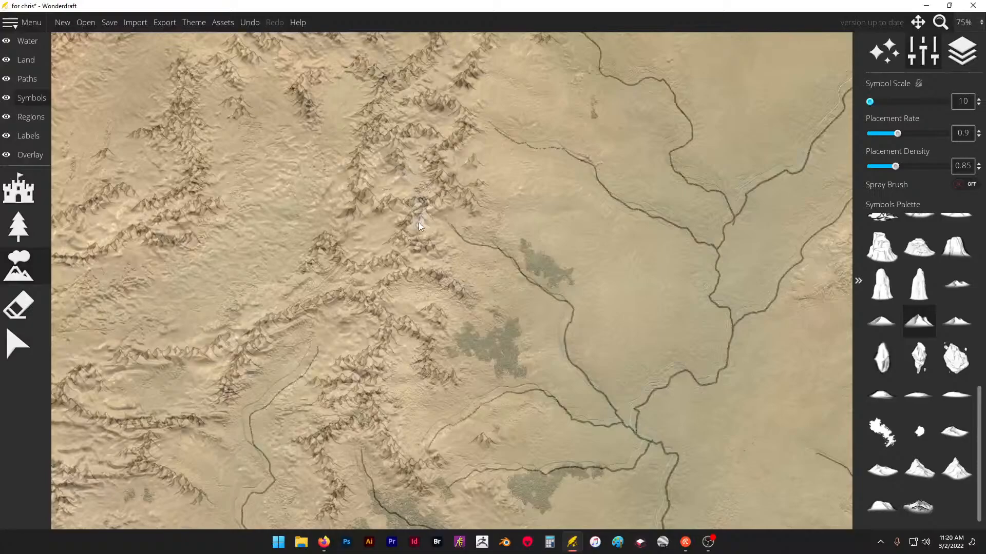
{"action": "scroll", "coordinate": [406, 178], "scroll_direction": "up", "scroll_amount": 3}
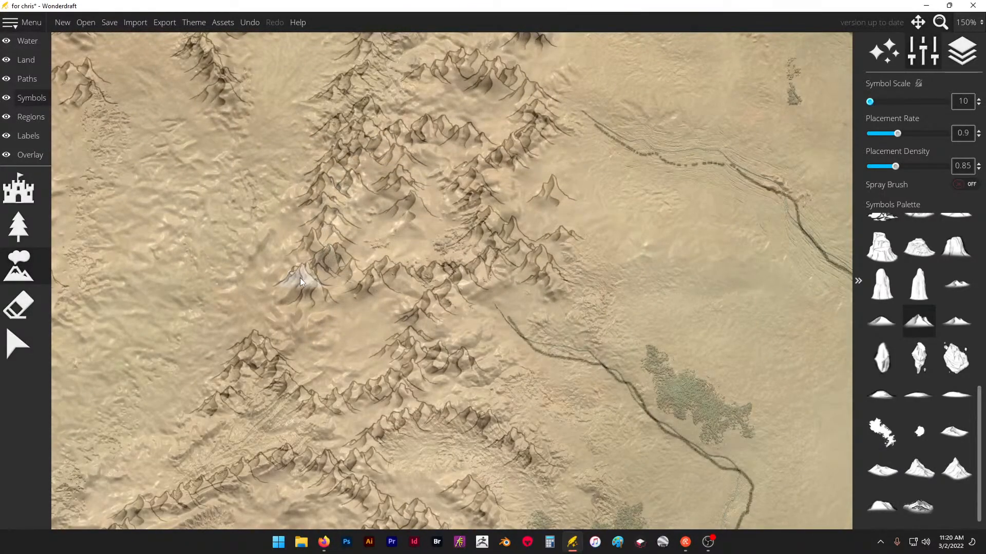
{"action": "scroll", "coordinate": [347, 278], "scroll_direction": "down", "scroll_amount": 5}
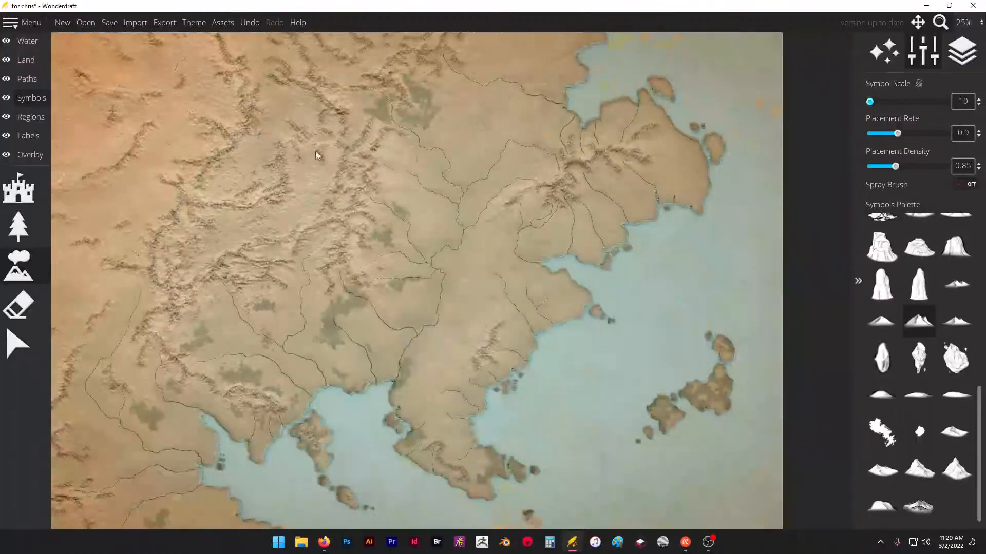
{"action": "key", "text": "ctrl+z"}
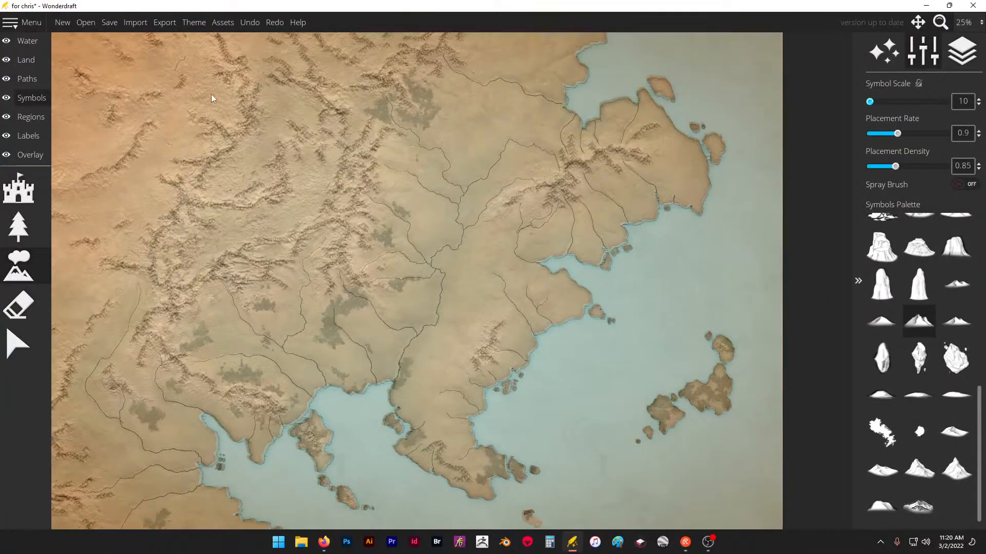
- Add peaks among the short ridges northwest of the central range, extending the small isolated cluster northward
{"action": "scroll", "coordinate": [318, 67], "scroll_direction": "up", "scroll_amount": 2}
{"action": "left_click", "coordinate": [370, 163]}
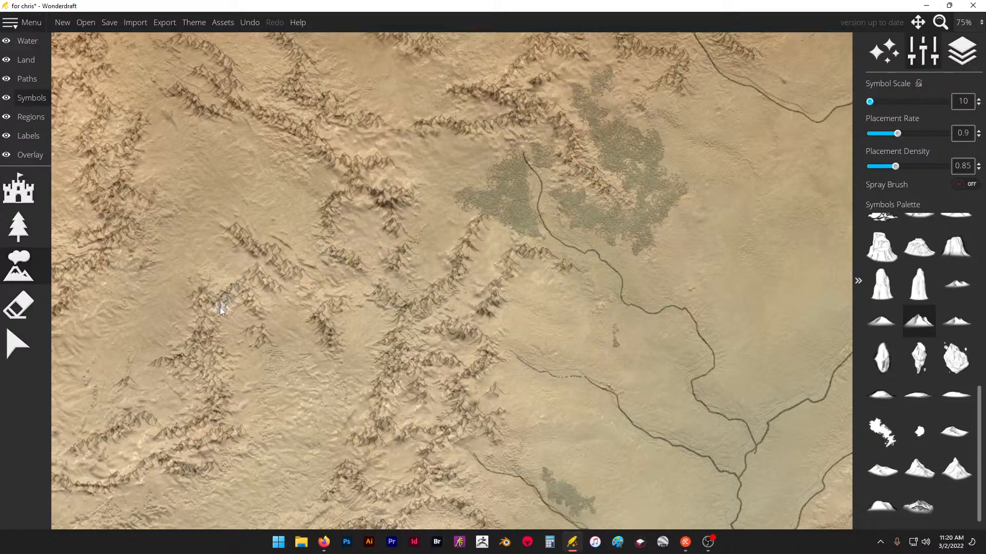
{"action": "left_click_drag", "start_coordinate": [311, 286], "coordinate": [318, 315]}
- Touch up the small isolated mountain ridges in the southwest, west of the winding river
{"action": "scroll", "coordinate": [462, 118], "scroll_direction": "down", "scroll_amount": 4}
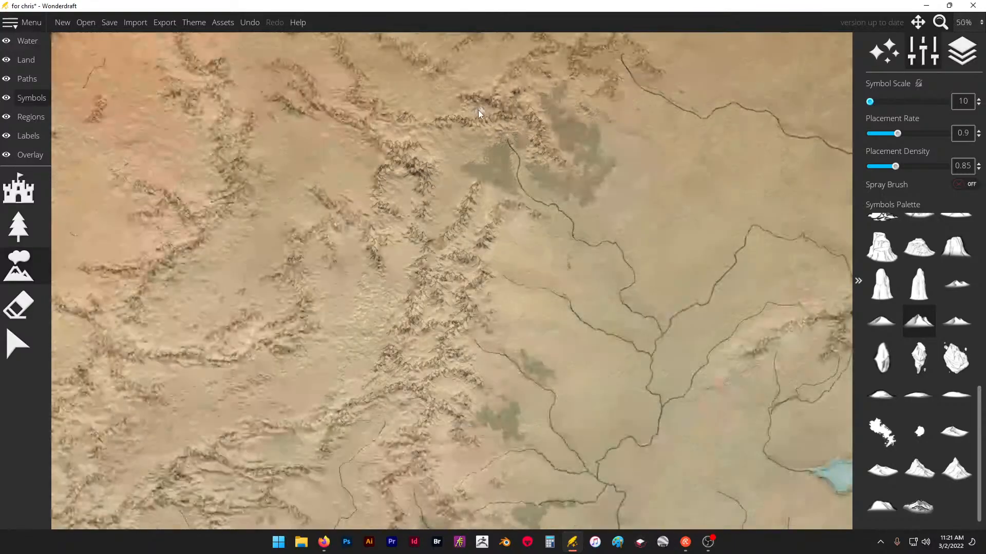
{"action": "scroll", "coordinate": [197, 392], "scroll_direction": "up", "scroll_amount": 4}
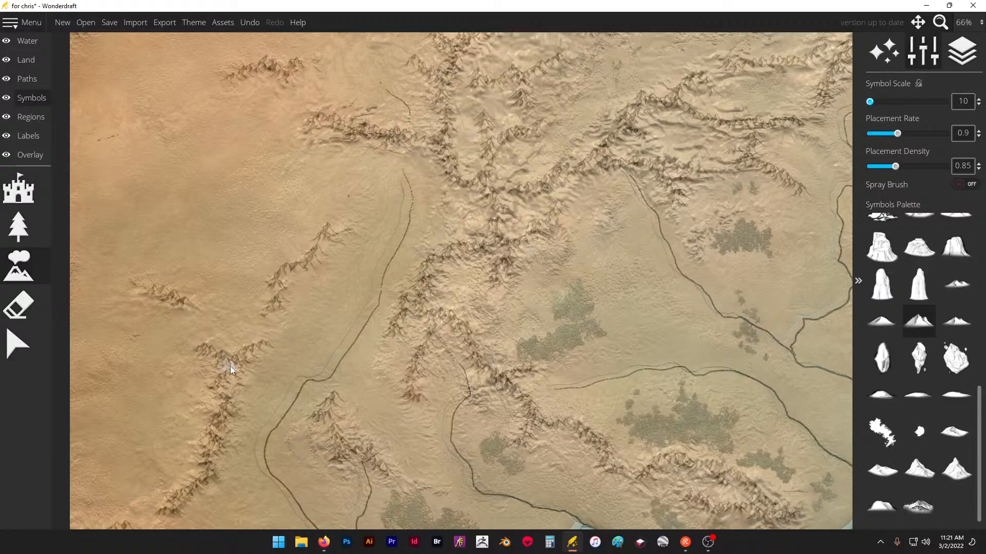
{"action": "scroll", "coordinate": [369, 229], "scroll_direction": "down", "scroll_amount": 2}
{"action": "scroll", "coordinate": [221, 421], "scroll_direction": "up", "scroll_amount": 3}
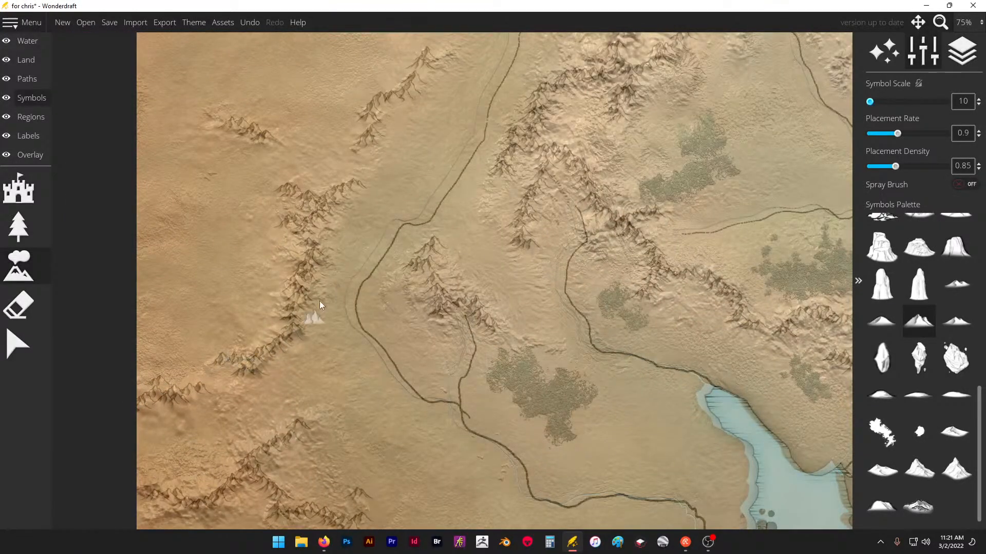
{"action": "scroll", "coordinate": [319, 305], "scroll_direction": "down", "scroll_amount": 3}
{"action": "scroll", "coordinate": [436, 169], "scroll_direction": "up", "scroll_amount": 4}
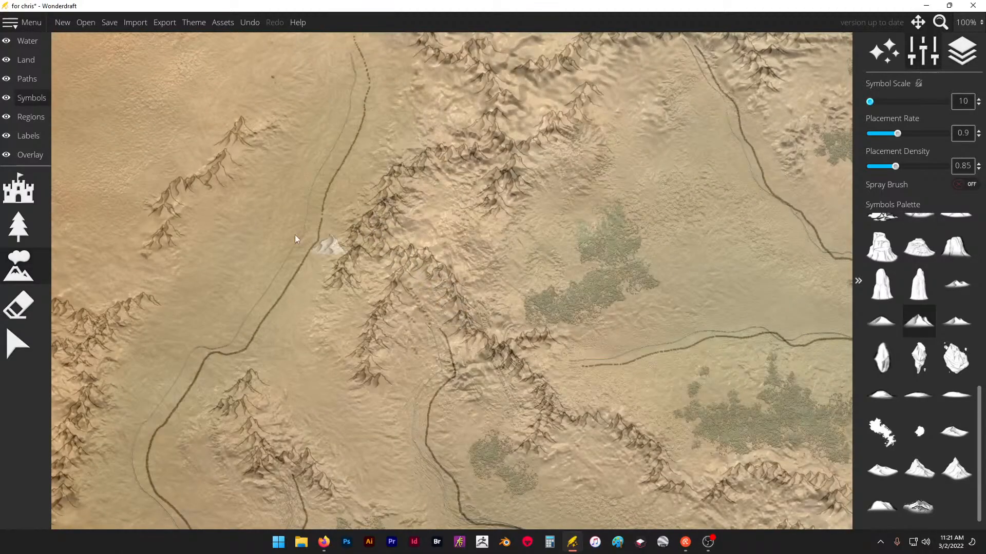
- Lower the trace image overlay's opacity to 0.47 and compare higher and lower settings against the mountains across the map
{"action": "left_click", "coordinate": [25, 154]}
{"action": "left_click", "coordinate": [25, 188]}
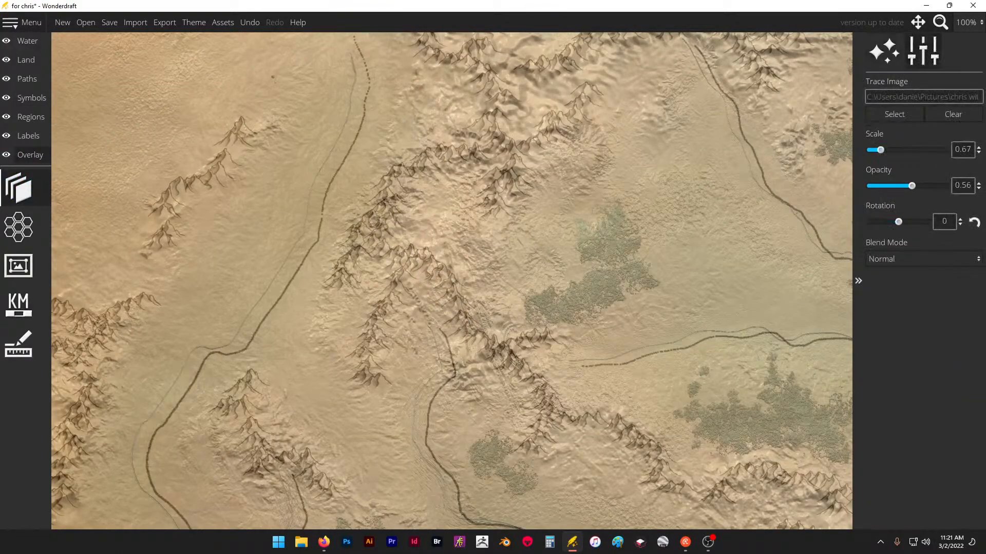
{"action": "scroll", "coordinate": [555, 183], "scroll_direction": "down", "scroll_amount": 7}
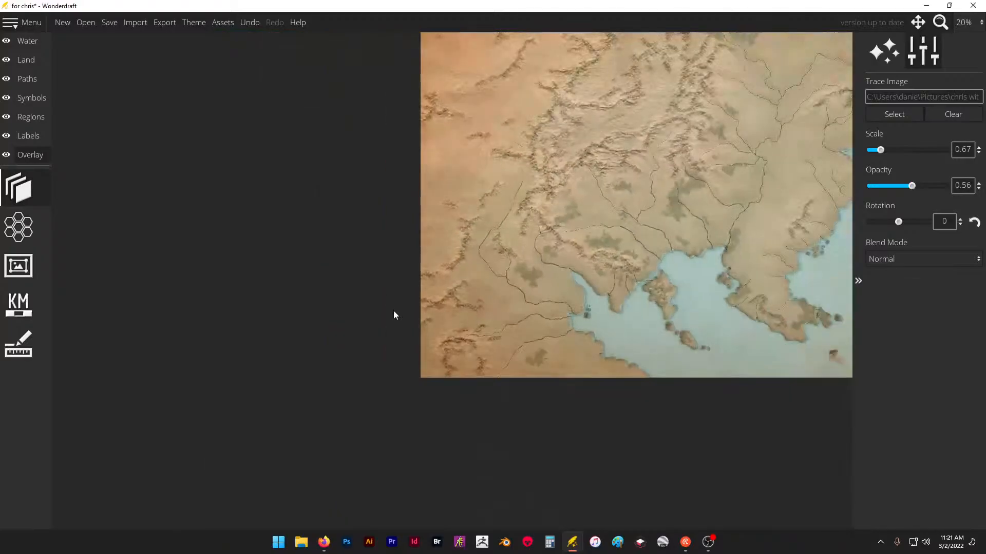
{"action": "scroll", "coordinate": [834, 104], "scroll_direction": "up", "scroll_amount": 4}
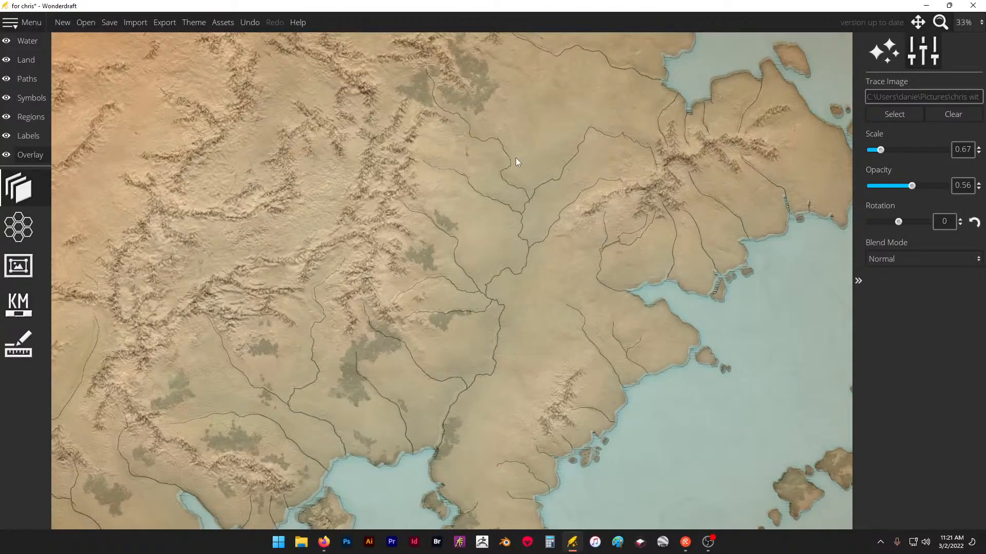
{"action": "mouse_move", "coordinate": [911, 185]}
{"action": "left_mouse_down"}
{"action": "mouse_move", "coordinate": [880, 188]}
{"action": "mouse_move", "coordinate": [943, 193]}
{"action": "mouse_move", "coordinate": [901, 200]}
{"action": "left_mouse_up"}
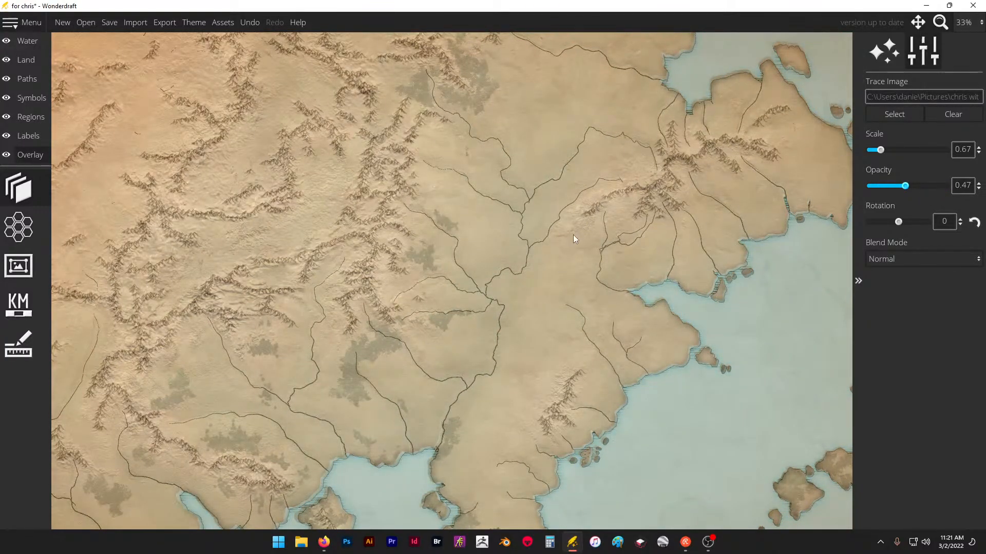
{"action": "mouse_move", "coordinate": [904, 185]}
{"action": "left_mouse_down"}
{"action": "mouse_move", "coordinate": [889, 190]}
{"action": "mouse_move", "coordinate": [950, 188]}
{"action": "mouse_move", "coordinate": [919, 192]}
{"action": "left_mouse_up"}
{"action": "mouse_move", "coordinate": [896, 199]}
{"action": "left_mouse_down"}
{"action": "mouse_move", "coordinate": [940, 191]}
{"action": "mouse_move", "coordinate": [902, 200]}
{"action": "mouse_move", "coordinate": [909, 193]}
{"action": "left_mouse_up"}
- Resume placing mountain symbols and extend the eastern range with short southwest spurs between the river sources
{"action": "left_click", "coordinate": [31, 96]}
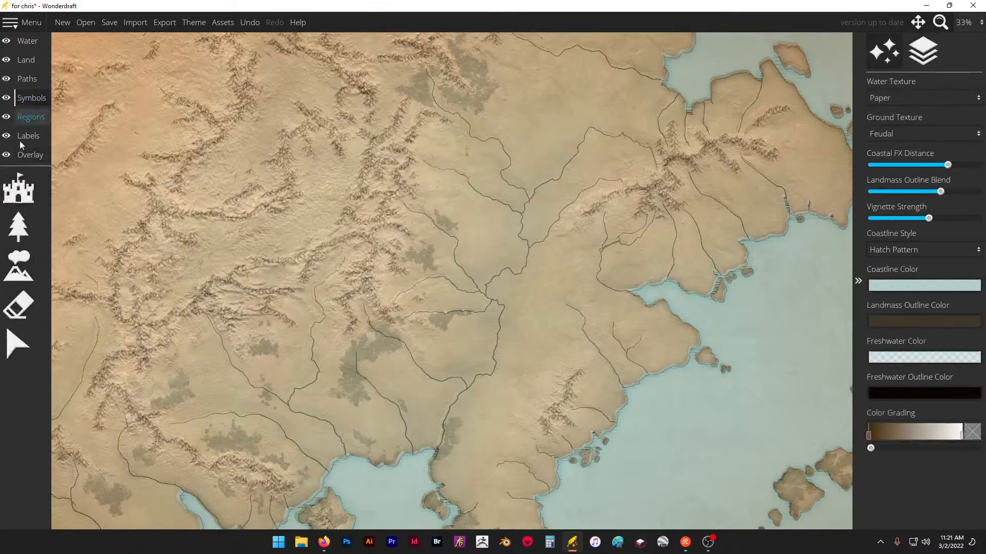
{"action": "left_click", "coordinate": [23, 264]}
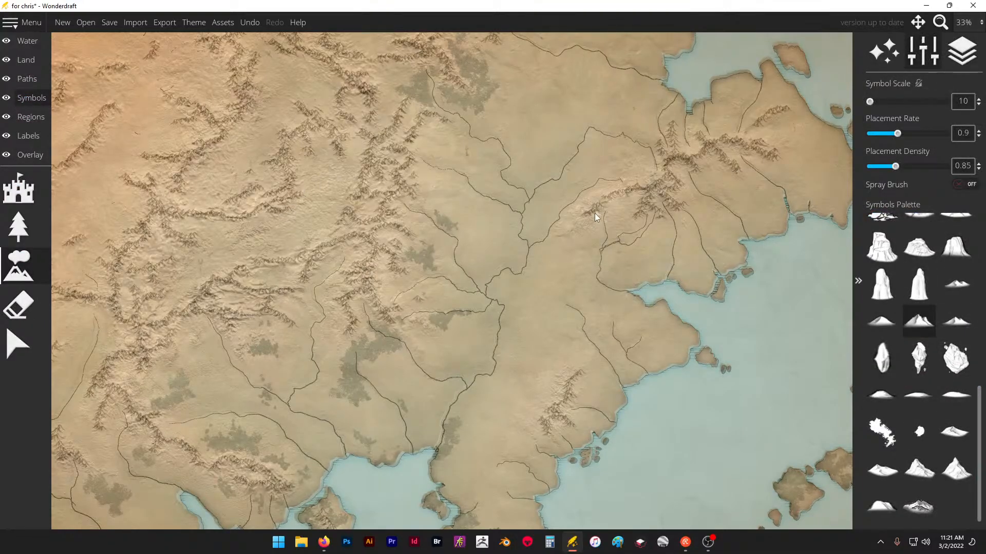
{"action": "scroll", "coordinate": [593, 214], "scroll_direction": "up", "scroll_amount": 5}
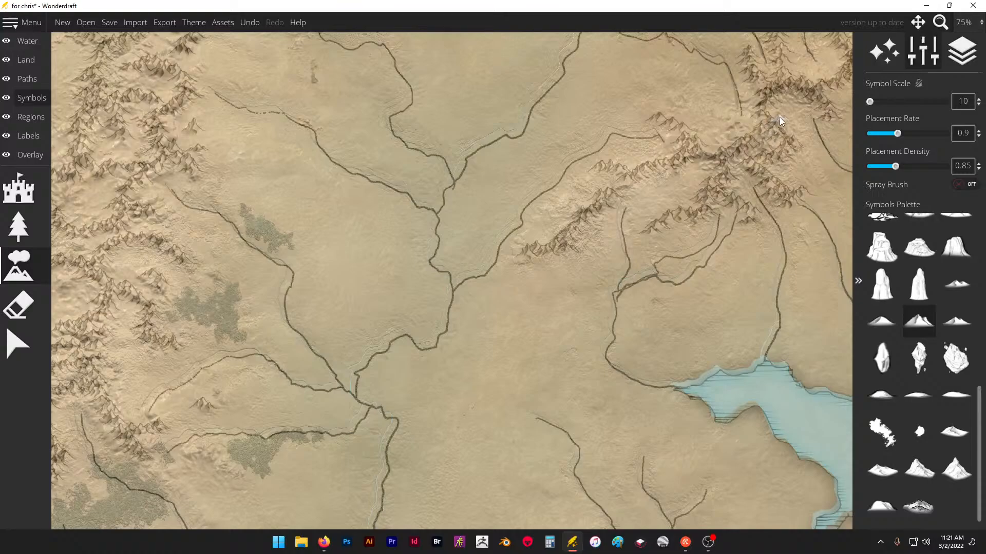
{"action": "scroll", "coordinate": [771, 111], "scroll_direction": "down", "scroll_amount": 3}
{"action": "scroll", "coordinate": [420, 274], "scroll_direction": "up", "scroll_amount": 2}
{"action": "scroll", "coordinate": [419, 329], "scroll_direction": "down", "scroll_amount": 2}
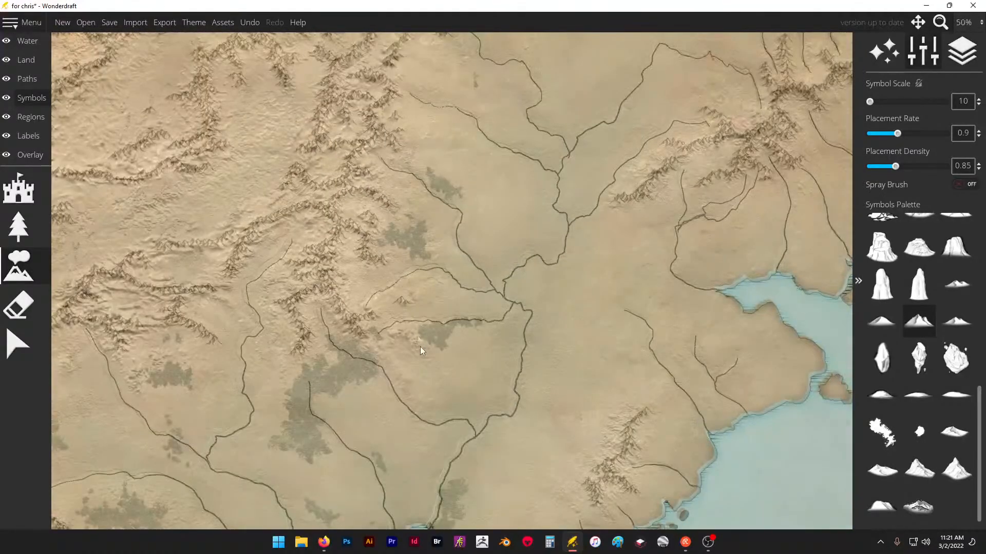
- Place a southeast-running ridge between the two rivers southeast of the central range, and a diagonal ridge beside the small western forest
{"action": "scroll", "coordinate": [383, 342], "scroll_direction": "up", "scroll_amount": 4}
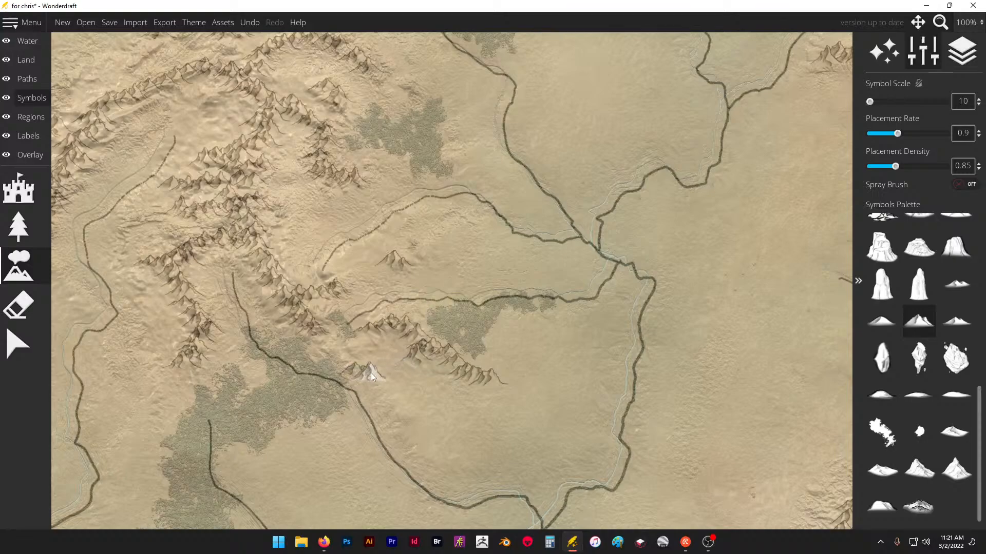
{"action": "scroll", "coordinate": [515, 184], "scroll_direction": "down", "scroll_amount": 3}
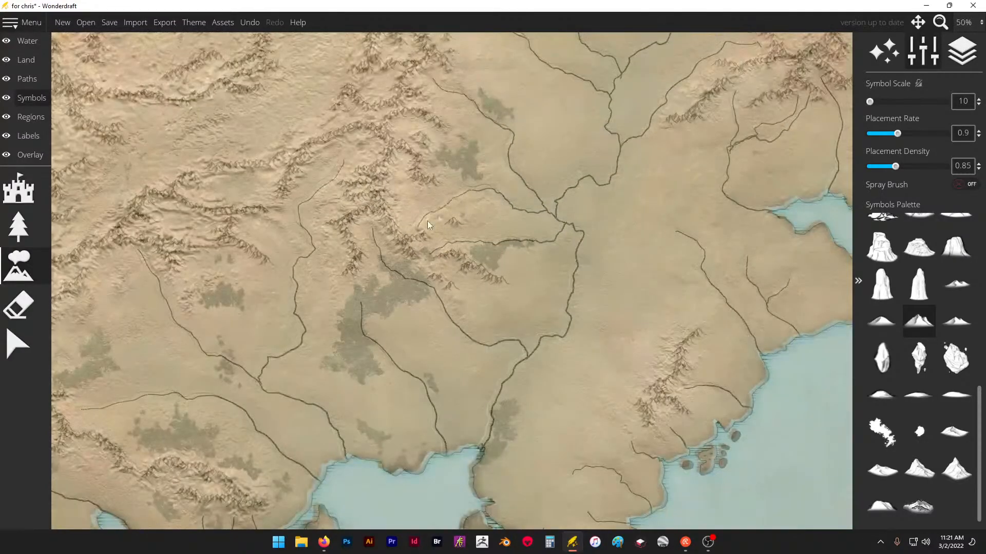
{"action": "scroll", "coordinate": [382, 226], "scroll_direction": "up", "scroll_amount": 2}
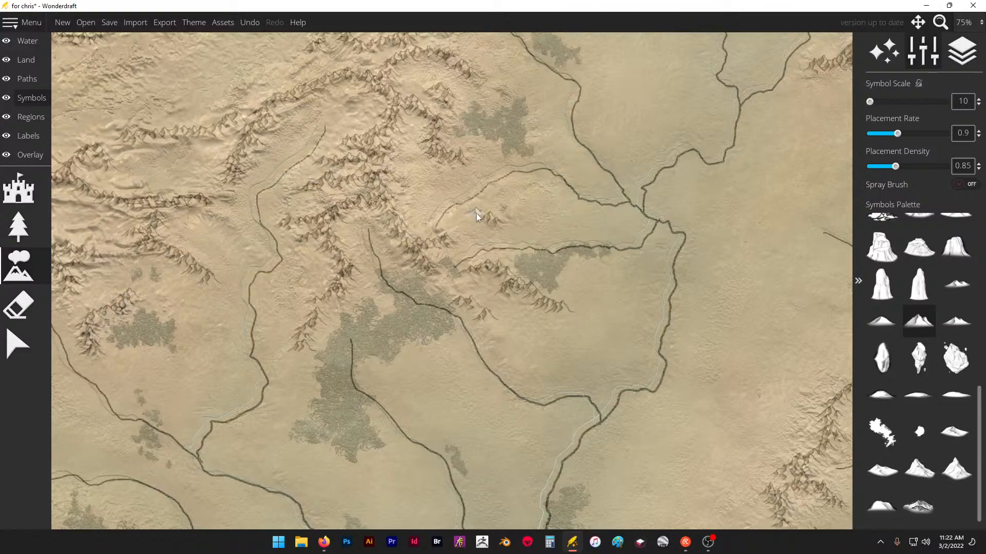
{"action": "scroll", "coordinate": [476, 214], "scroll_direction": "down", "scroll_amount": 1}
{"action": "scroll", "coordinate": [507, 170], "scroll_direction": "down", "scroll_amount": 1}
- Add short diagonal spurs north of the long ridge near the source of the central winding river
{"action": "scroll", "coordinate": [470, 170], "scroll_direction": "up", "scroll_amount": 3}
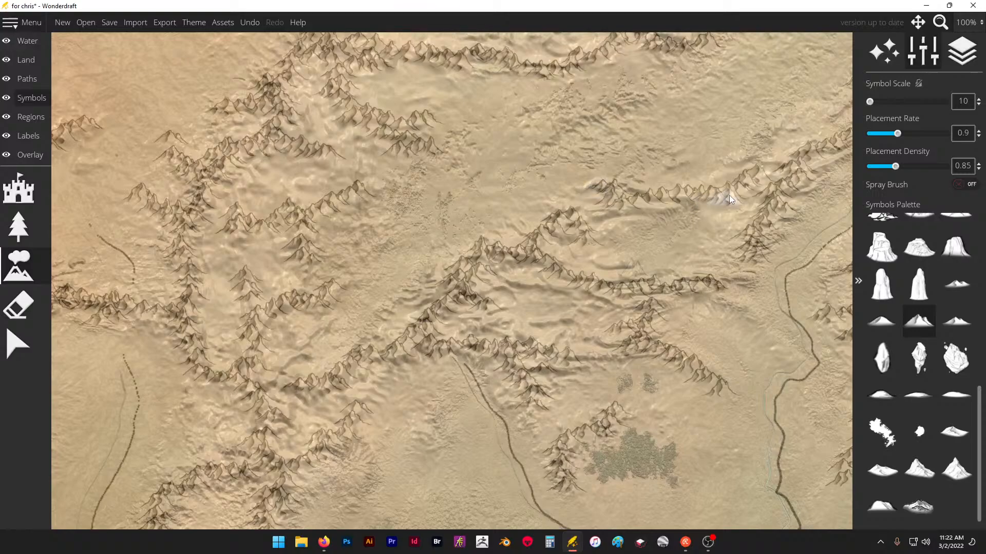
{"action": "scroll", "coordinate": [642, 142], "scroll_direction": "down", "scroll_amount": 1}
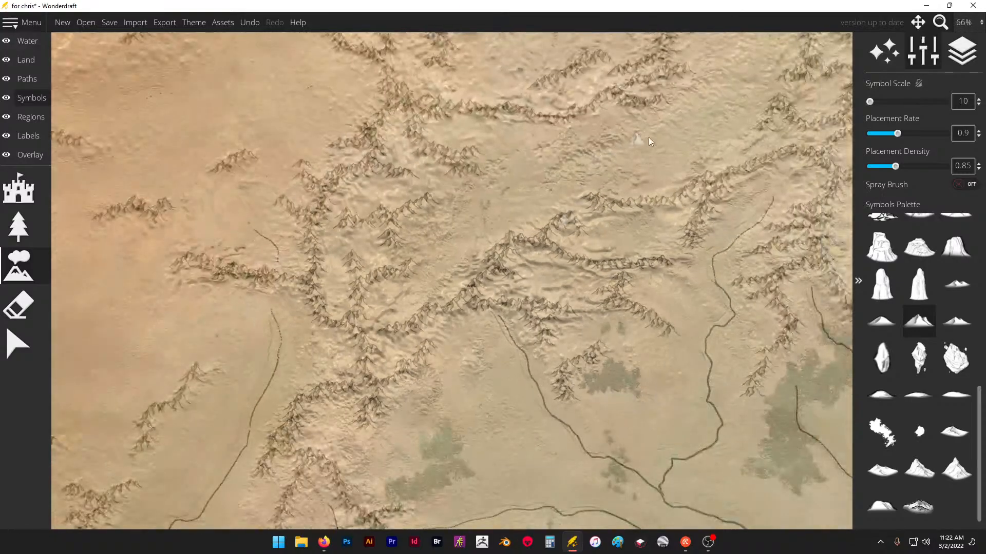
{"action": "scroll", "coordinate": [610, 154], "scroll_direction": "up", "scroll_amount": 1}
{"action": "scroll", "coordinate": [302, 288], "scroll_direction": "down", "scroll_amount": 1}
{"action": "scroll", "coordinate": [636, 190], "scroll_direction": "up", "scroll_amount": 2}
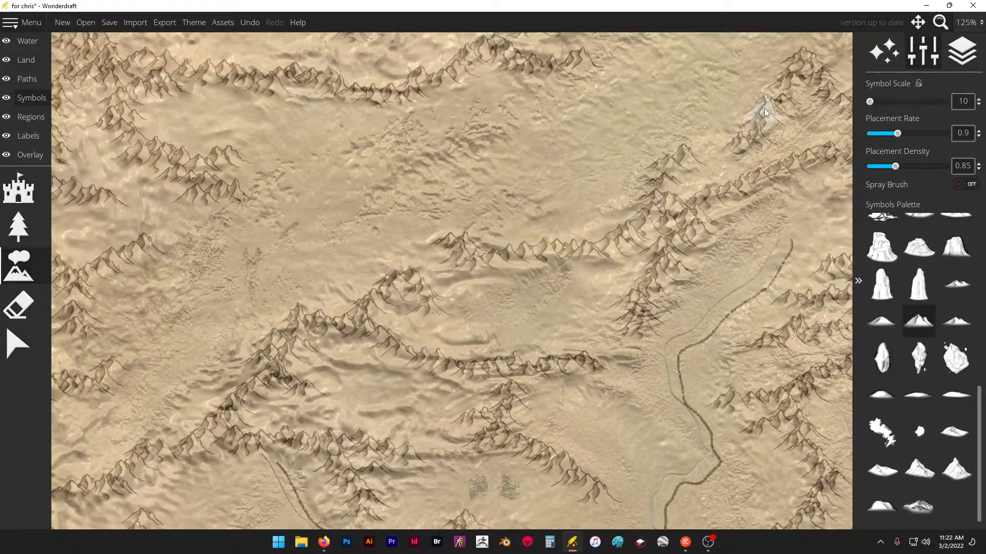
- Check the mountain ranges across the whole map and set the trace image overlay's opacity to 0.5
{"action": "scroll", "coordinate": [571, 145], "scroll_direction": "down", "scroll_amount": 3}
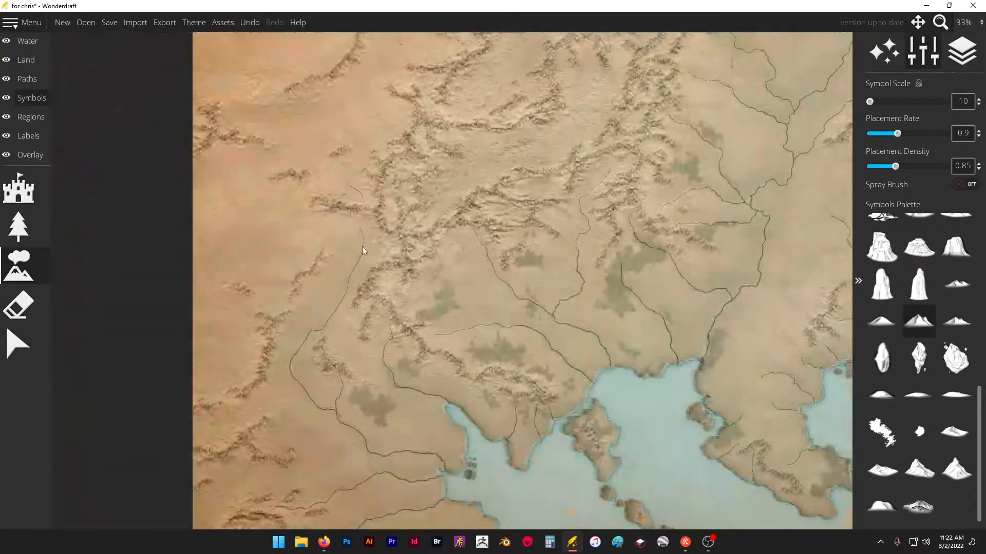
{"action": "scroll", "coordinate": [450, 298], "scroll_direction": "up", "scroll_amount": 1}
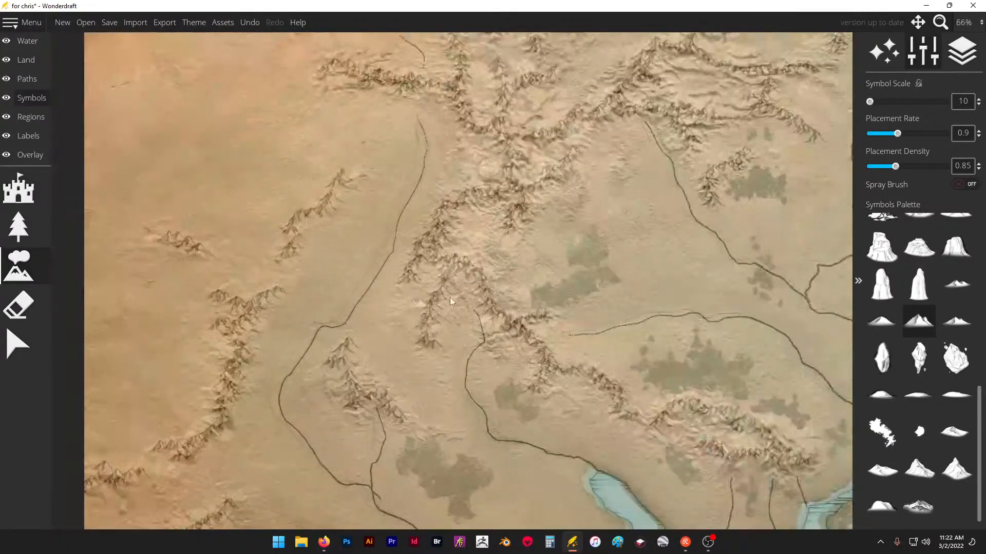
{"action": "left_click", "coordinate": [29, 155]}
{"action": "scroll", "coordinate": [290, 168], "scroll_direction": "down", "scroll_amount": 3}
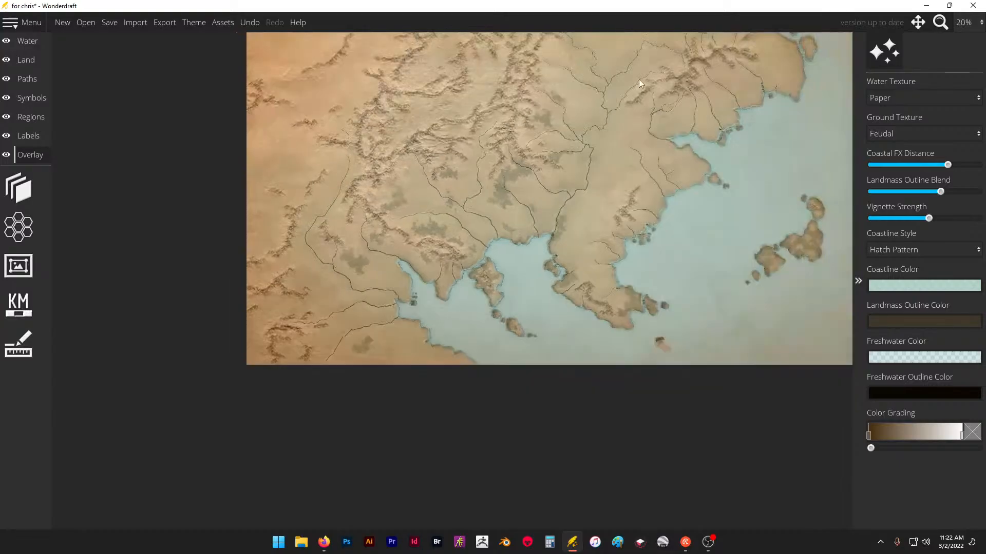
{"action": "scroll", "coordinate": [638, 80], "scroll_direction": "up", "scroll_amount": 1}
{"action": "scroll", "coordinate": [614, 225], "scroll_direction": "down", "scroll_amount": 1}
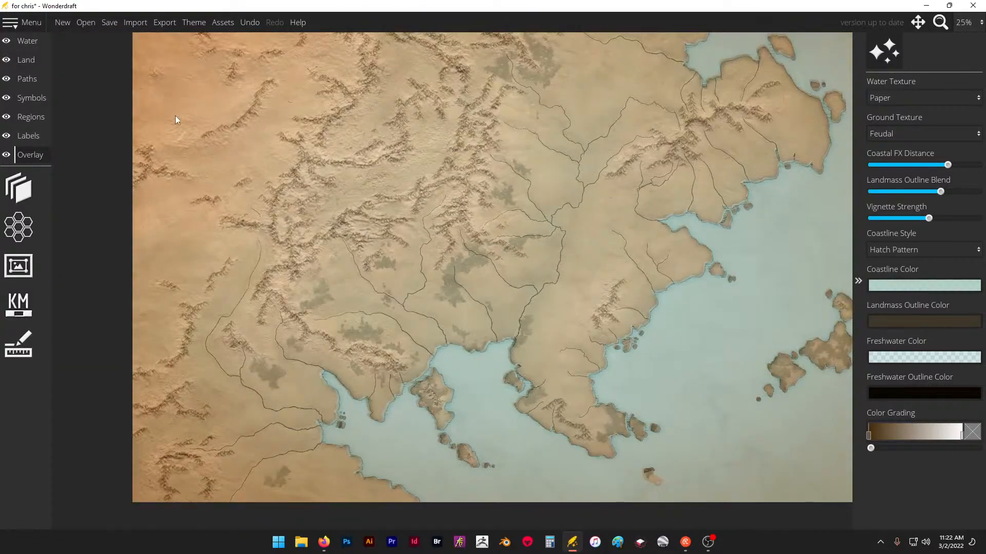
{"action": "left_click", "coordinate": [21, 187]}
{"action": "mouse_move", "coordinate": [909, 186]}
{"action": "left_mouse_down"}
{"action": "mouse_move", "coordinate": [947, 186]}
{"action": "mouse_move", "coordinate": [875, 186]}
{"action": "mouse_move", "coordinate": [946, 187]}
{"action": "mouse_move", "coordinate": [906, 192]}
{"action": "left_mouse_up"}
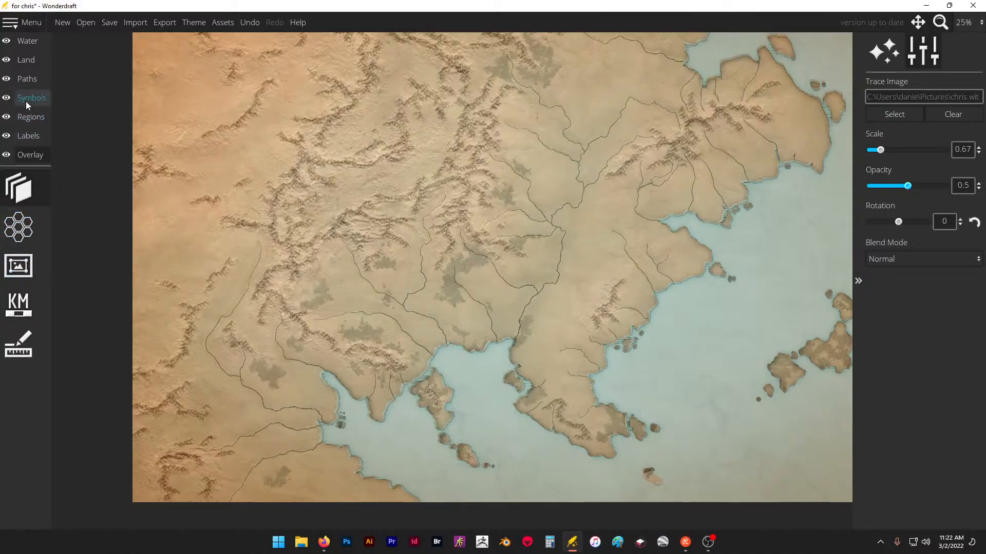
- Return to the mountain symbols and focus on the eastern range beside the river source
{"action": "left_click", "coordinate": [31, 61]}
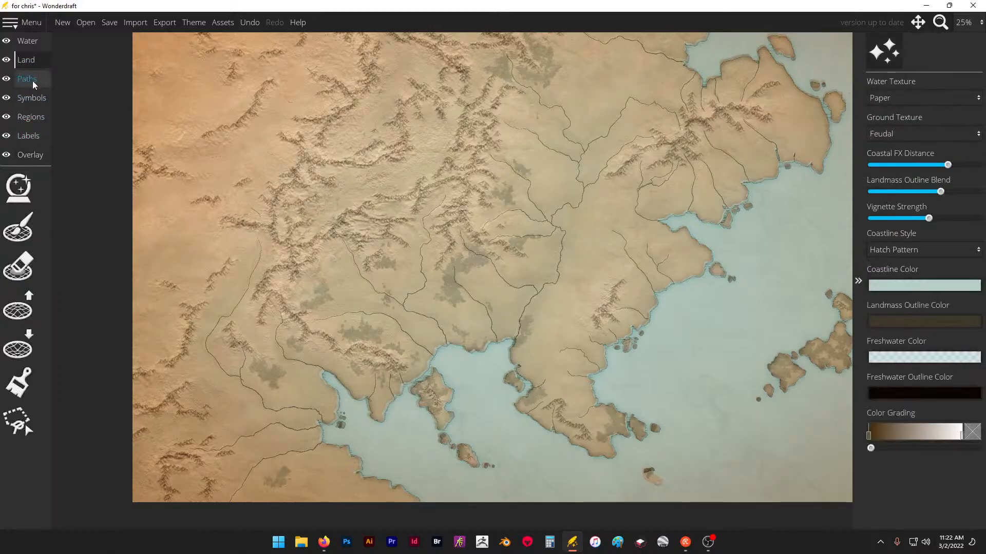
{"action": "left_click", "coordinate": [26, 86]}
{"action": "left_click", "coordinate": [30, 99]}
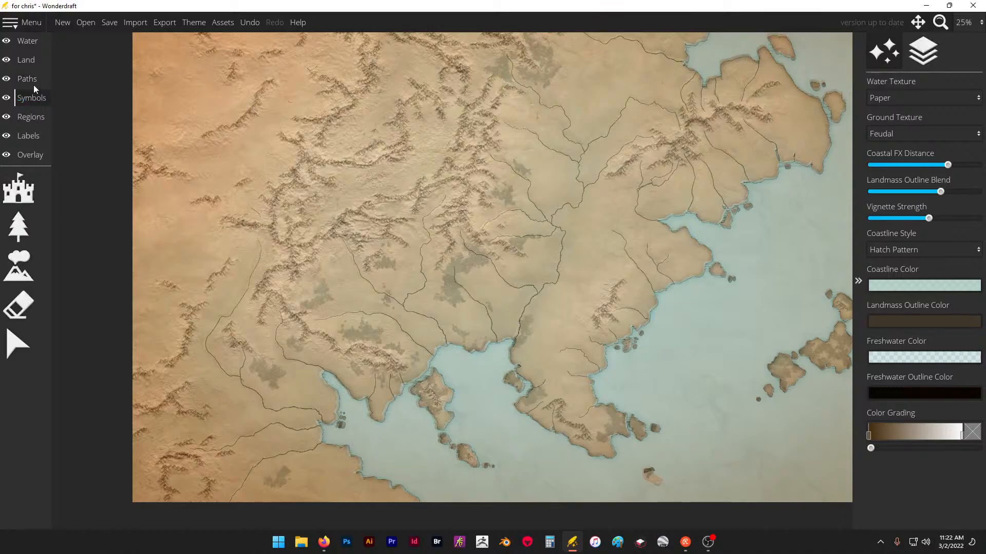
{"action": "left_click", "coordinate": [19, 266]}
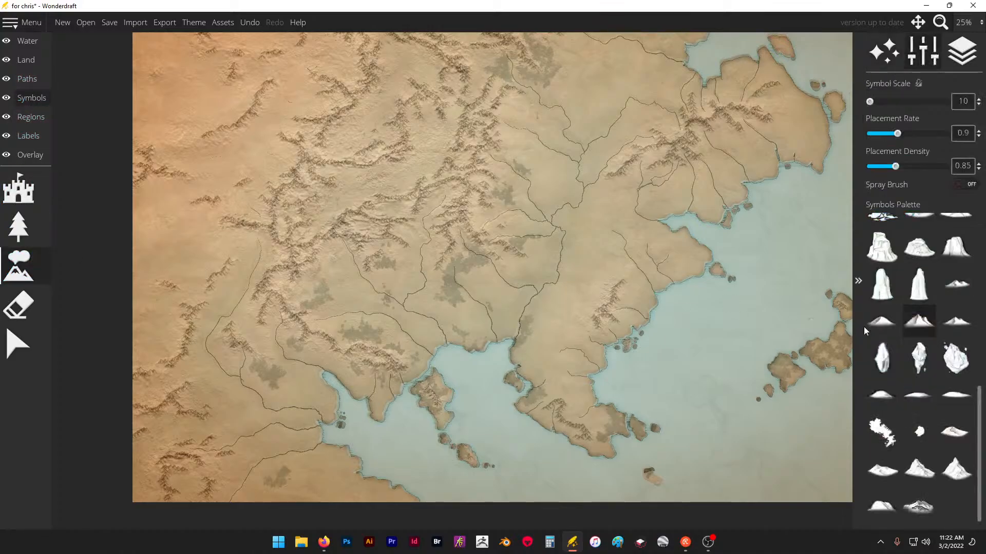
{"action": "scroll", "coordinate": [561, 148], "scroll_direction": "up", "scroll_amount": 1}
{"action": "scroll", "coordinate": [561, 148], "scroll_direction": "up", "scroll_amount": 4}
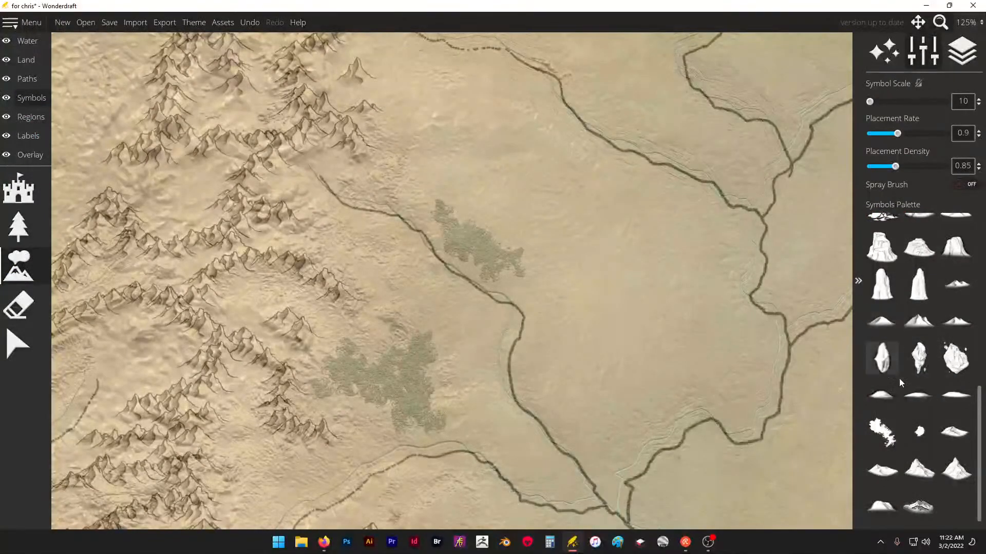
- Try a small low-peak symbol and a flat hill symbol at the eastern range's southeast tip, undoing both placements
{"action": "left_click", "coordinate": [890, 324]}
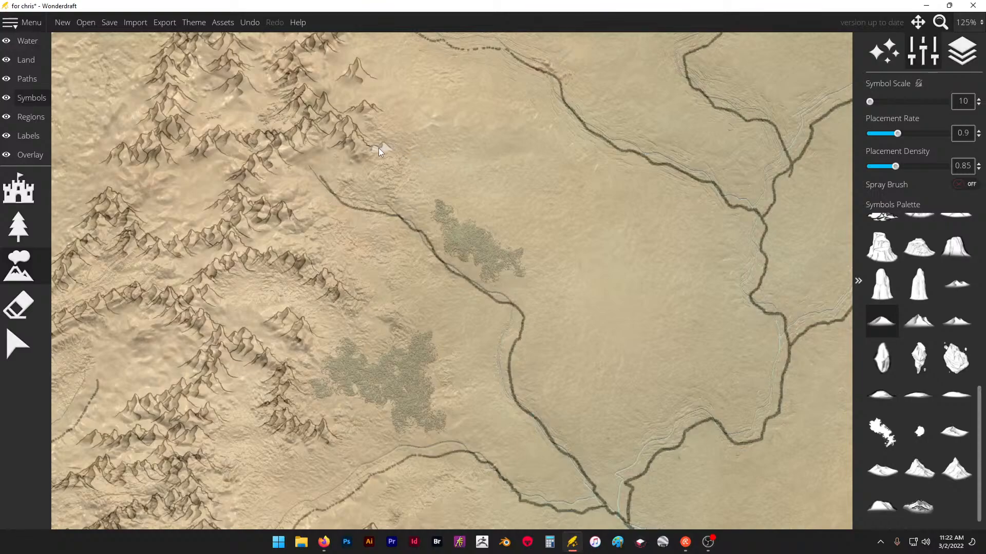
{"action": "key", "text": "ctrl+z"}
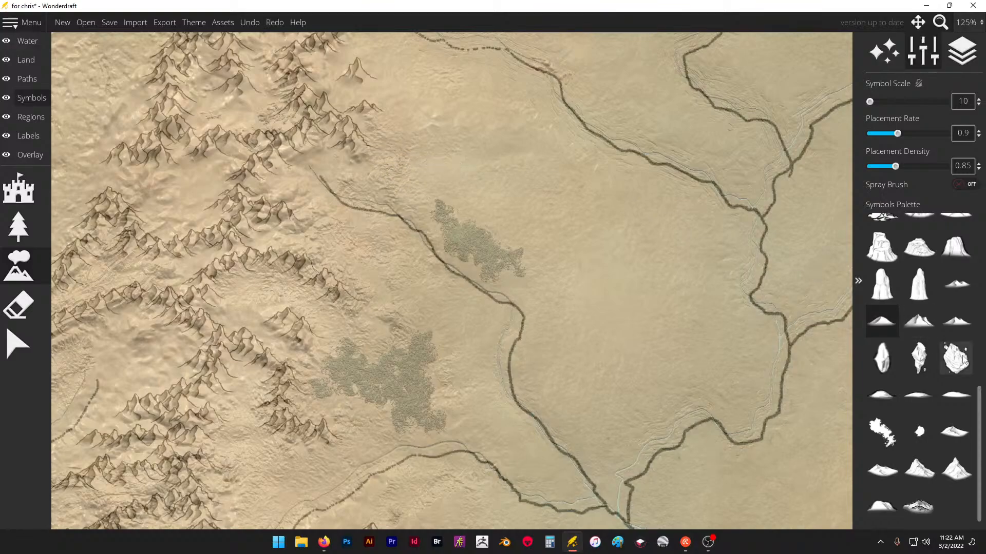
{"action": "left_click", "coordinate": [959, 395]}
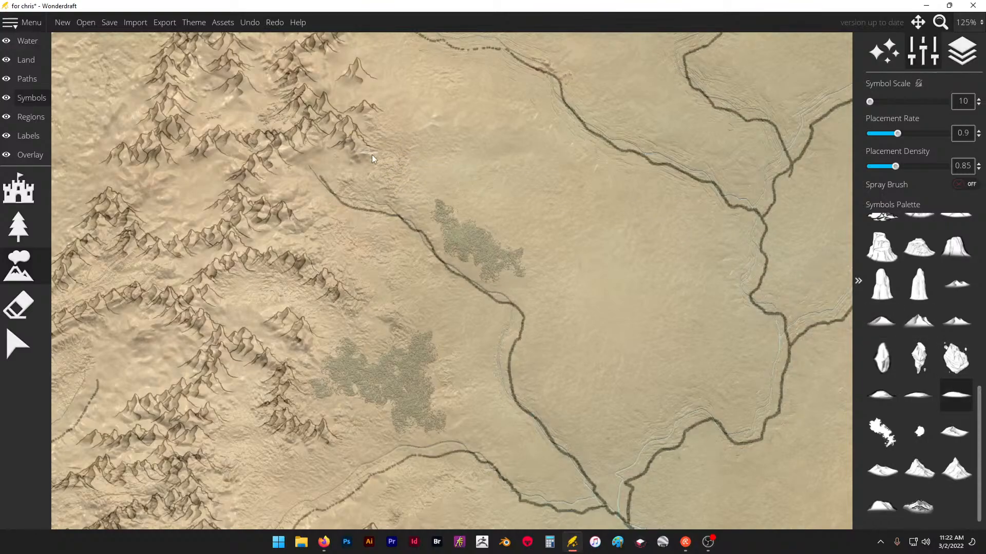
{"action": "left_click", "coordinate": [391, 169]}
{"action": "key", "text": "ctrl+z"}
- Select the small low-peak symbol and place it at the eastern range's southeast tip, just above the river source
{"action": "left_click", "coordinate": [887, 357]}
{"action": "left_click", "coordinate": [894, 322]}
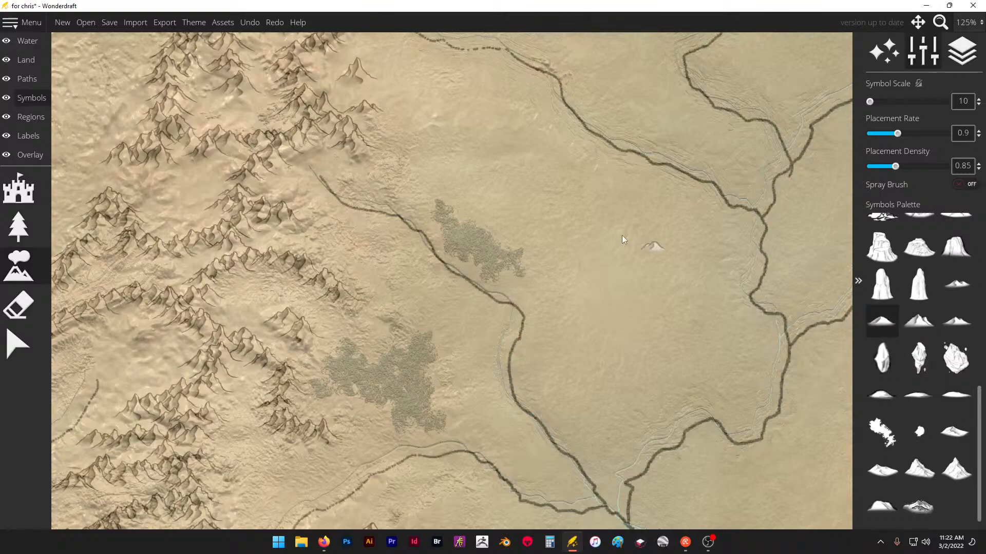
{"action": "scroll", "coordinate": [368, 151], "scroll_direction": "up", "scroll_amount": 3}
{"action": "left_click", "coordinate": [364, 149]}
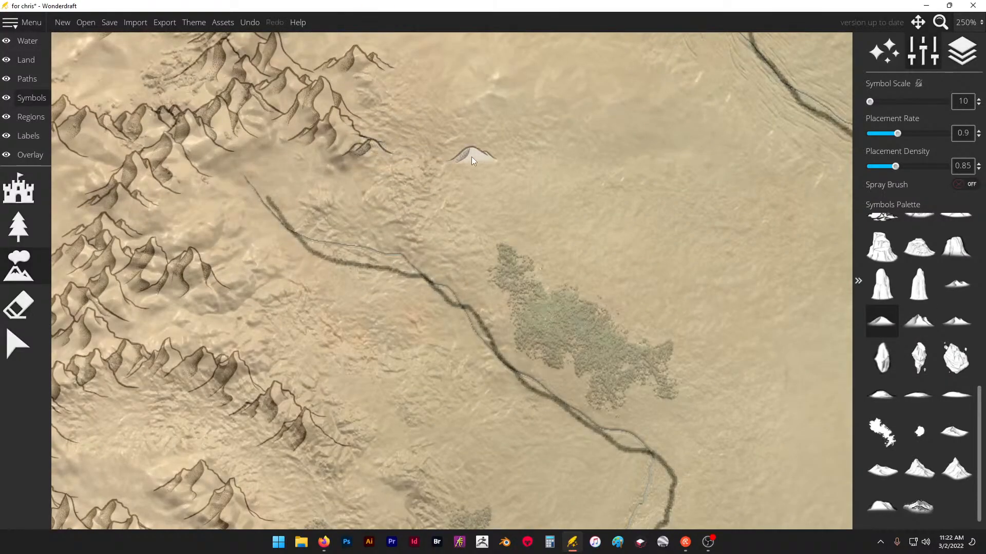
- Place low foothill spurs along the facing sides of the two parallel north-south ranges and on the long southwest ridge between them
{"action": "scroll", "coordinate": [462, 200], "scroll_direction": "down", "scroll_amount": 3}
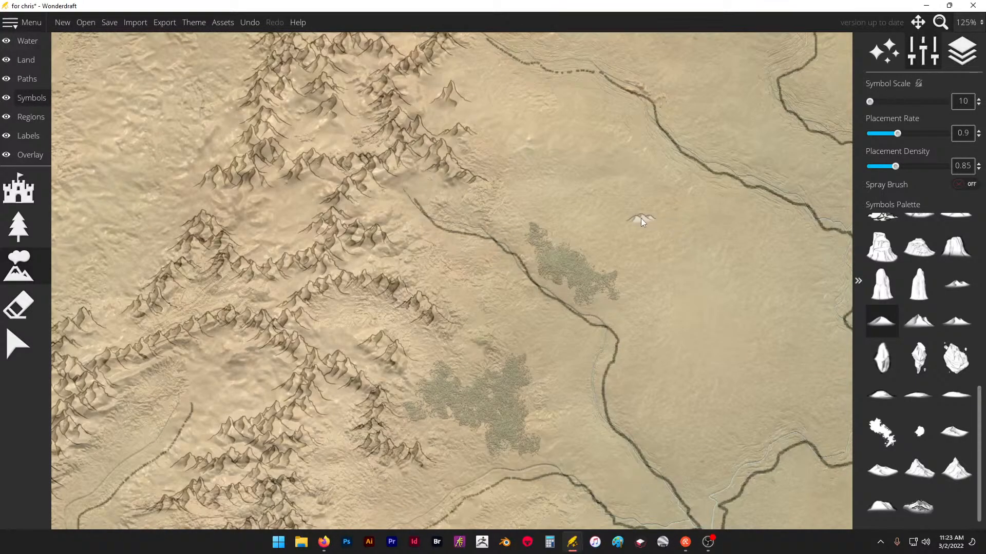
{"action": "scroll", "coordinate": [642, 217], "scroll_direction": "down", "scroll_amount": 3}
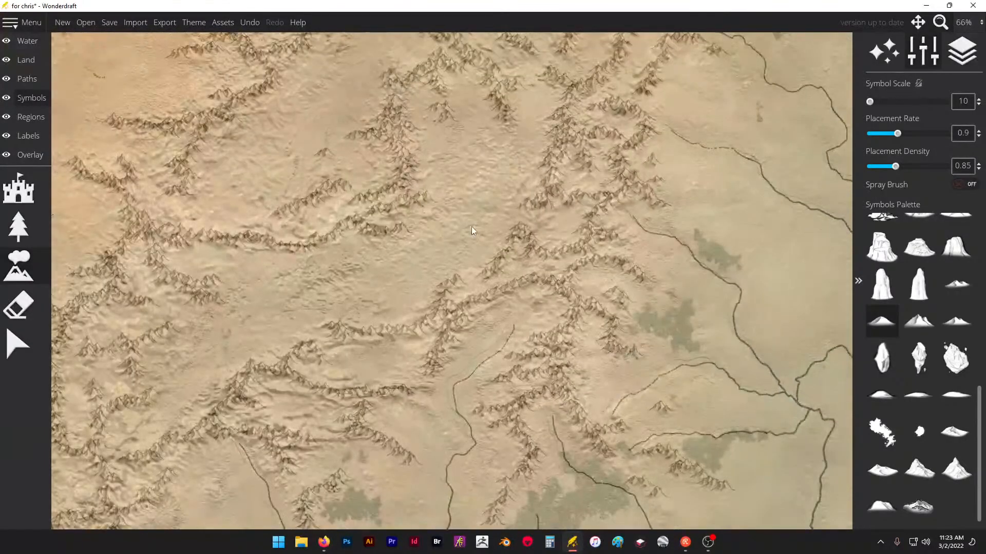
{"action": "scroll", "coordinate": [382, 227], "scroll_direction": "up", "scroll_amount": 3}
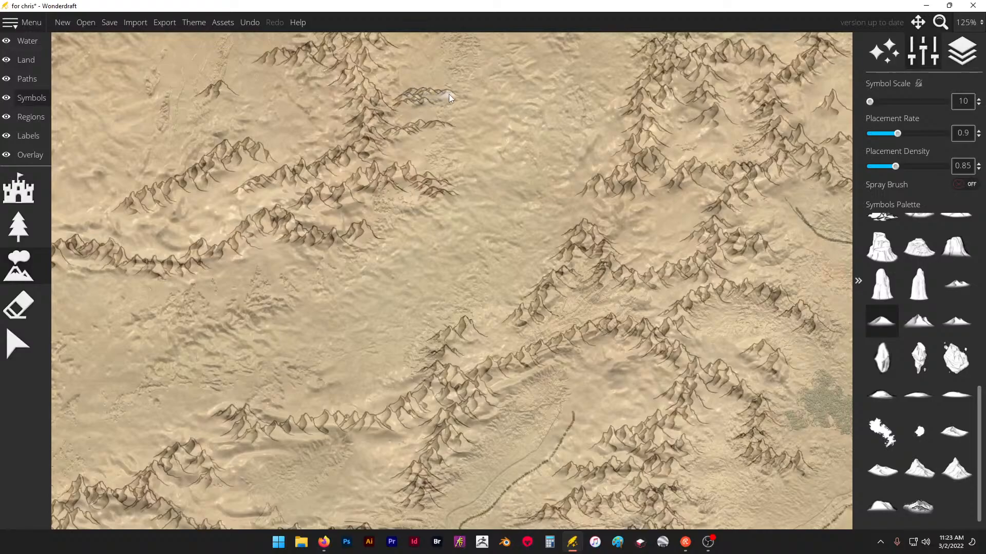
{"action": "key", "text": "ctrl+z"}
{"action": "left_click", "coordinate": [427, 102]}
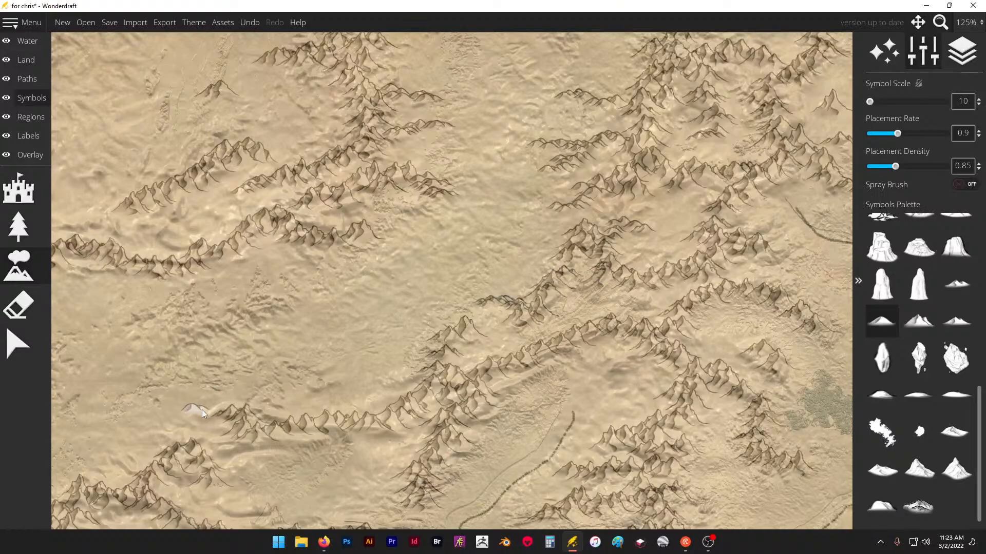
{"action": "left_click", "coordinate": [354, 415]}
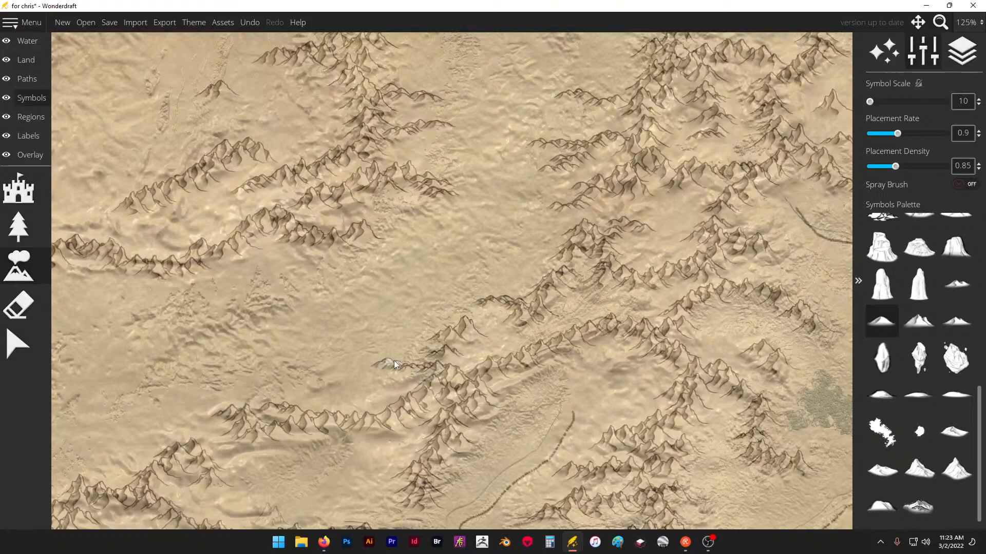
{"action": "scroll", "coordinate": [330, 198], "scroll_direction": "down", "scroll_amount": 10}
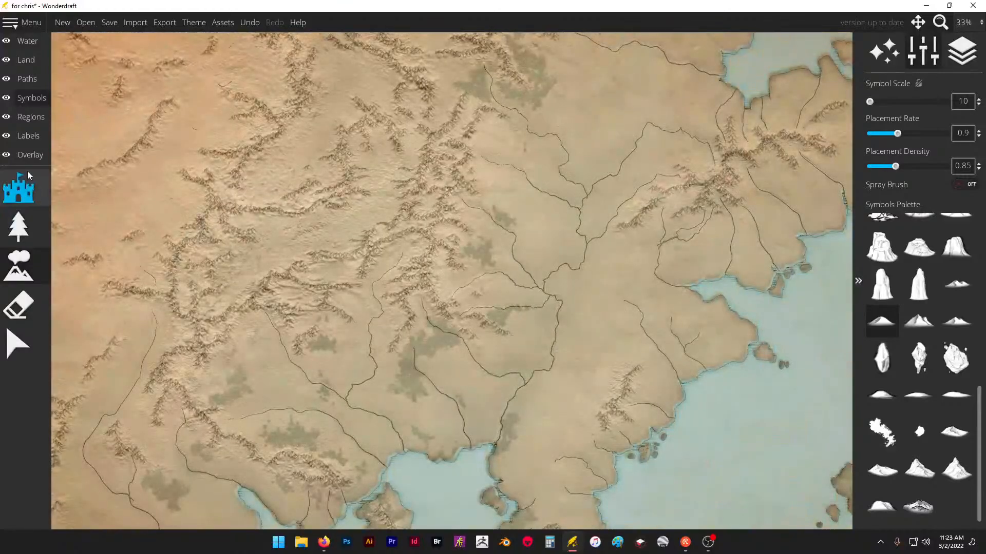
- Set the trace image overlay's opacity to 0.33 and its scale to 0.68
{"action": "left_click", "coordinate": [30, 155]}
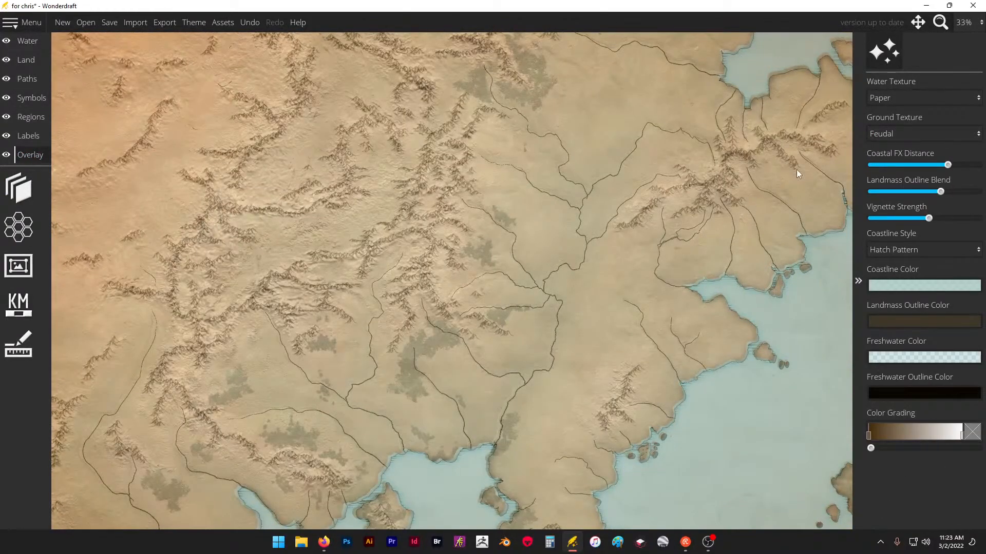
{"action": "left_click", "coordinate": [19, 188]}
{"action": "mouse_move", "coordinate": [907, 186]}
{"action": "left_mouse_down"}
{"action": "mouse_move", "coordinate": [882, 191]}
{"action": "mouse_move", "coordinate": [894, 187]}
{"action": "left_mouse_up"}
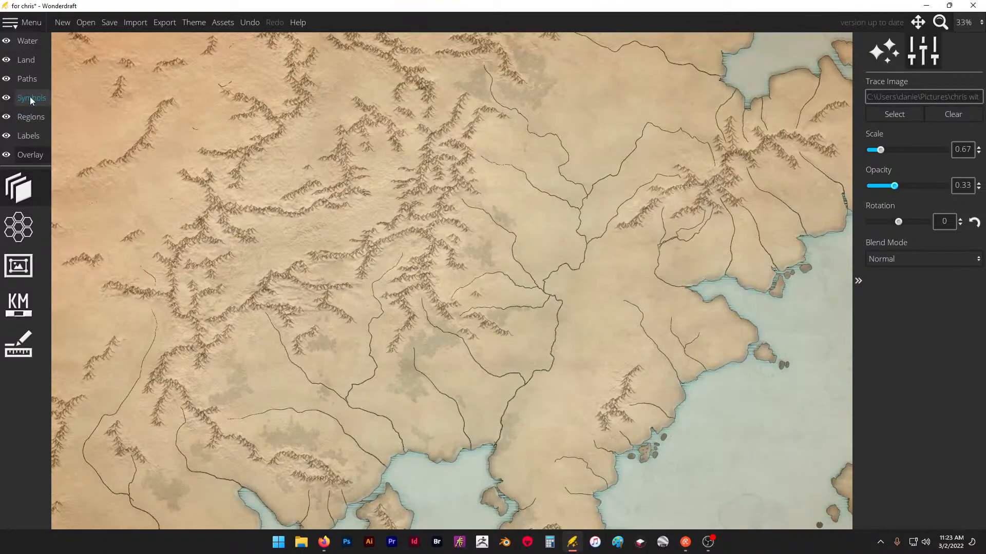
{"action": "left_click_drag", "start_coordinate": [878, 153], "coordinate": [885, 155]}
{"action": "key", "text": "ctrl+z"}
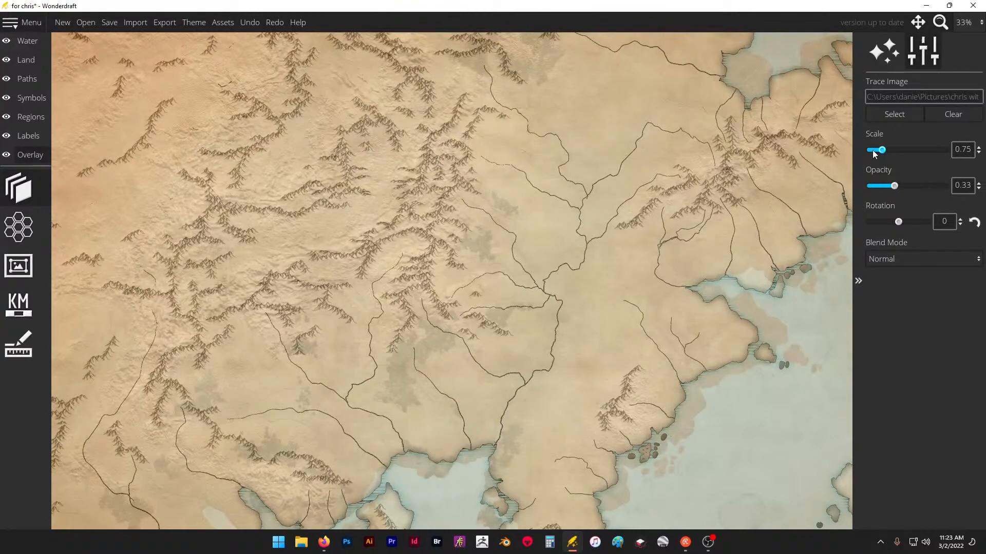
{"action": "left_click_drag", "start_coordinate": [961, 150], "coordinate": [971, 149]}
{"action": "type", "text": "68"}
{"action": "key", "text": "Return"}
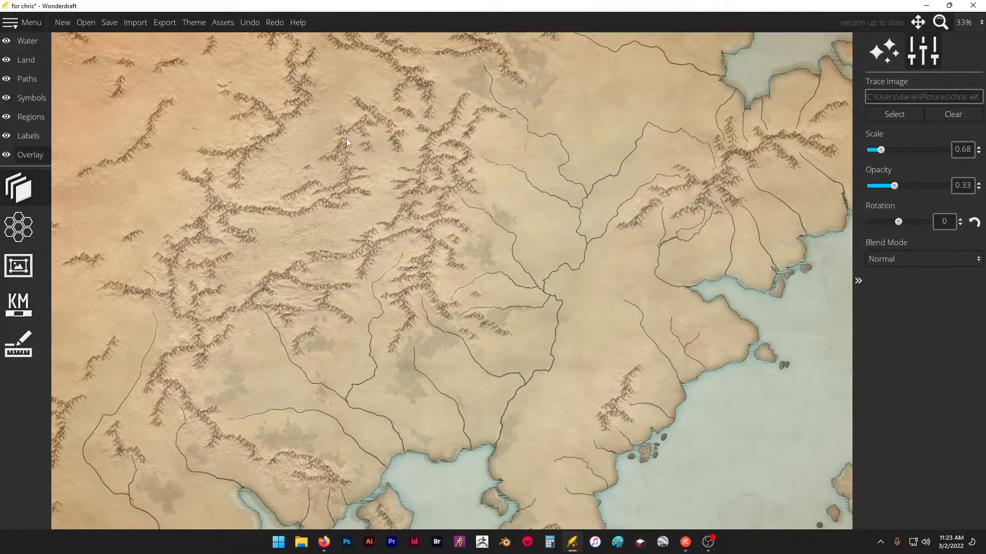
- Resume placing low-peak symbols and extend both sides of the eastern range with short foothill spurs around the river source
{"action": "left_click", "coordinate": [32, 98]}
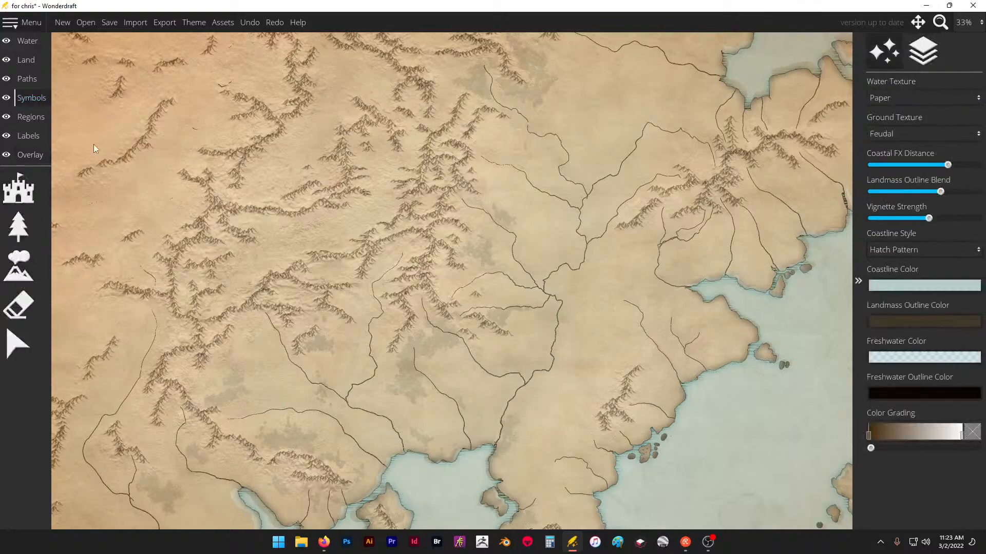
{"action": "left_click", "coordinate": [18, 266]}
{"action": "scroll", "coordinate": [365, 180], "scroll_direction": "up", "scroll_amount": 5}
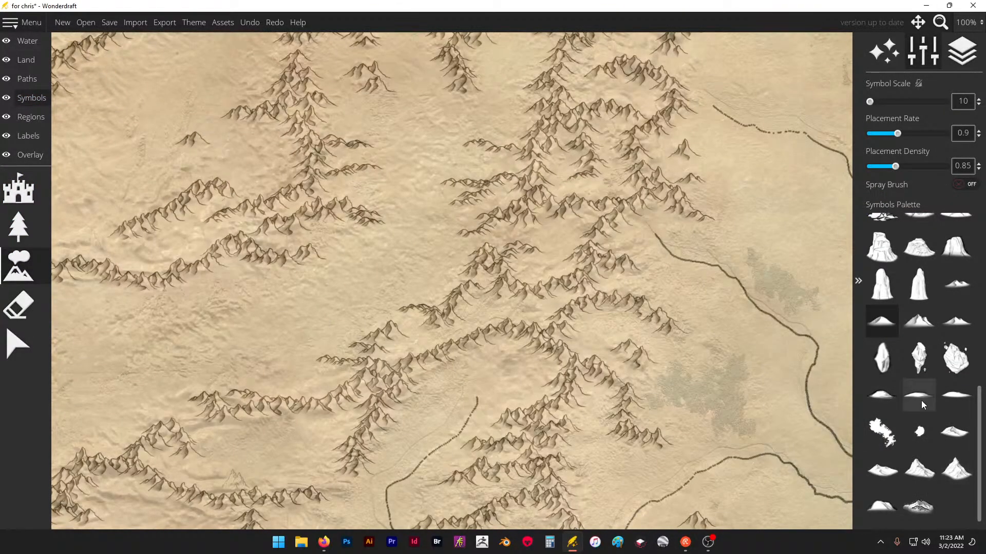
{"action": "left_click_drag", "start_coordinate": [437, 237], "coordinate": [430, 238]}
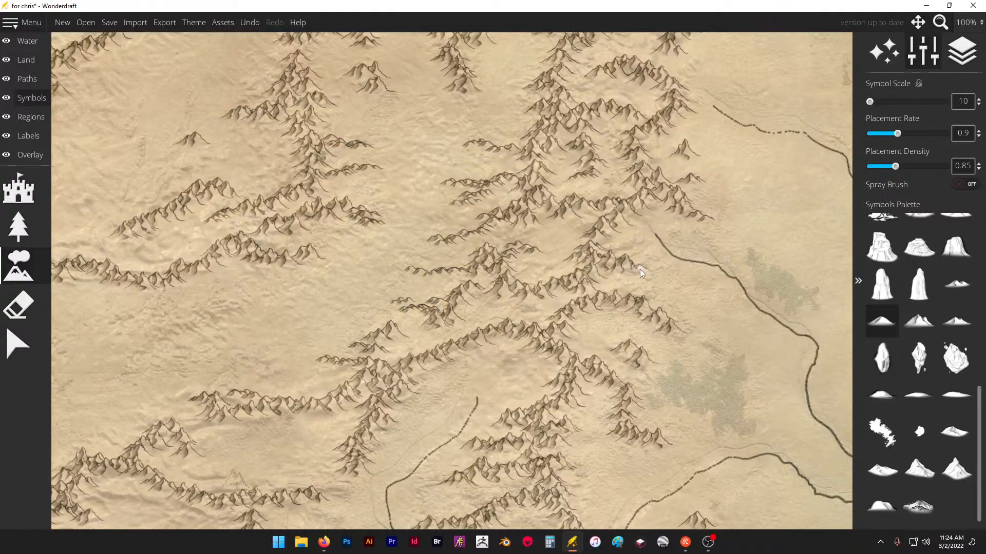
{"action": "left_click_drag", "start_coordinate": [634, 233], "coordinate": [635, 212]}
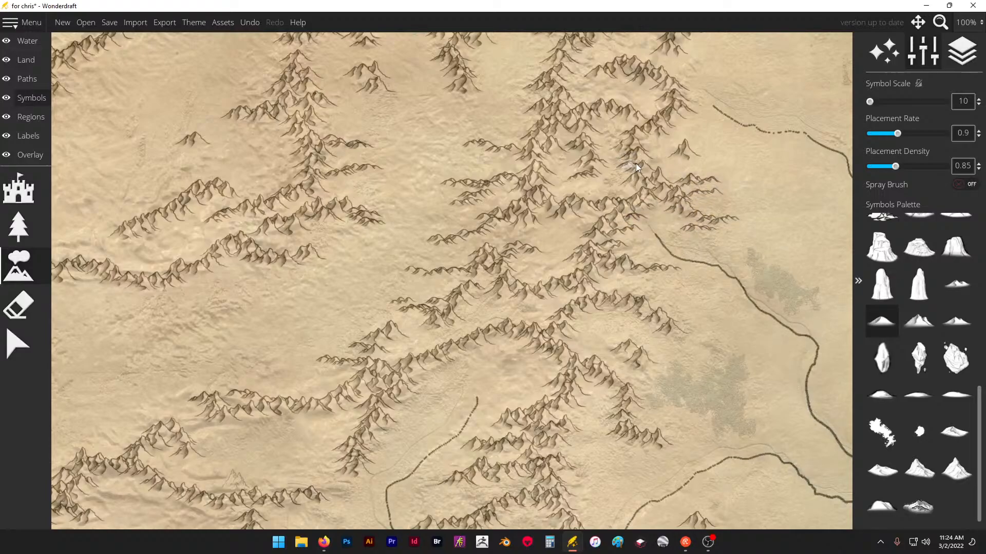
- Add short low foothill spurs along the east and west sides of the winding northwestern range
{"action": "scroll", "coordinate": [565, 261], "scroll_direction": "down", "scroll_amount": 7}
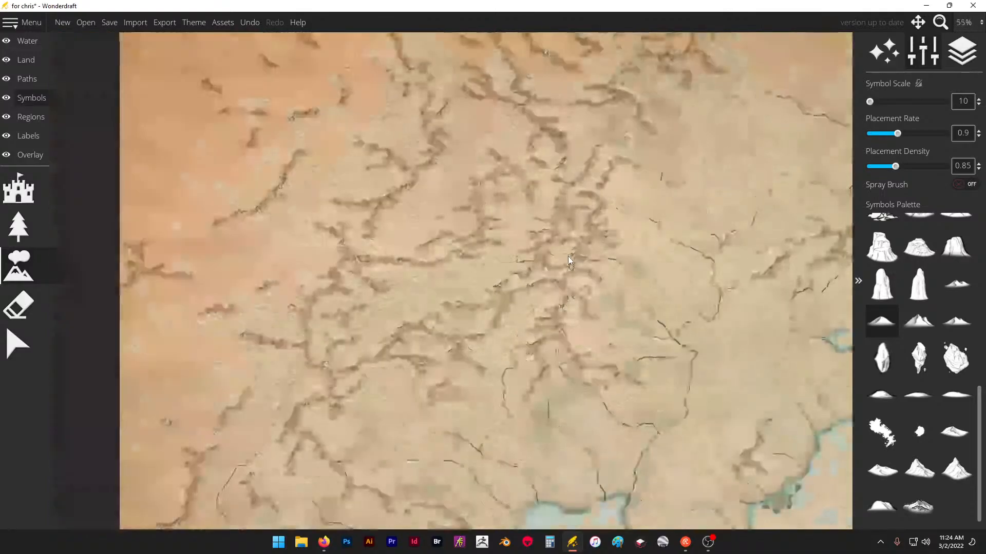
{"action": "scroll", "coordinate": [527, 171], "scroll_direction": "up", "scroll_amount": 4}
{"action": "scroll", "coordinate": [371, 177], "scroll_direction": "up", "scroll_amount": 3}
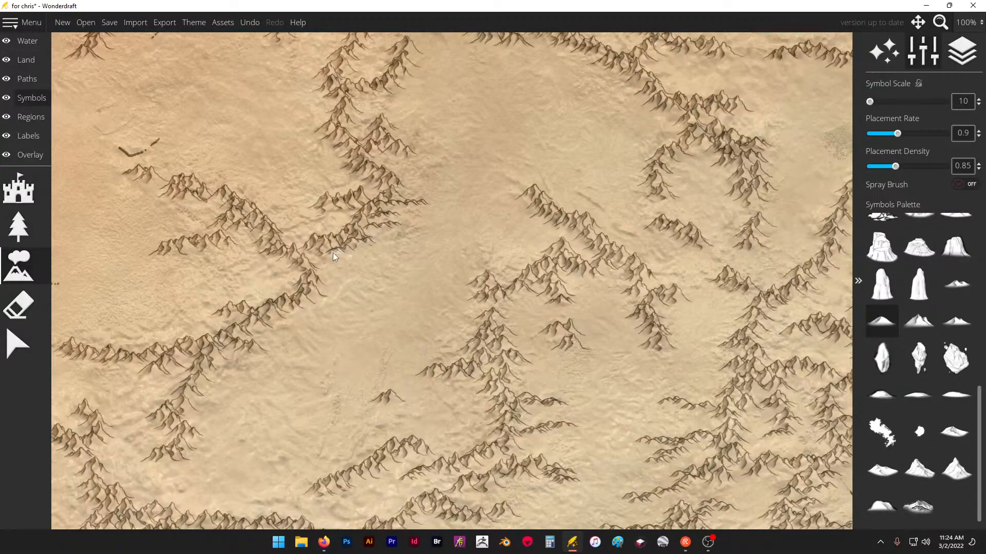
{"action": "left_click", "coordinate": [347, 306]}
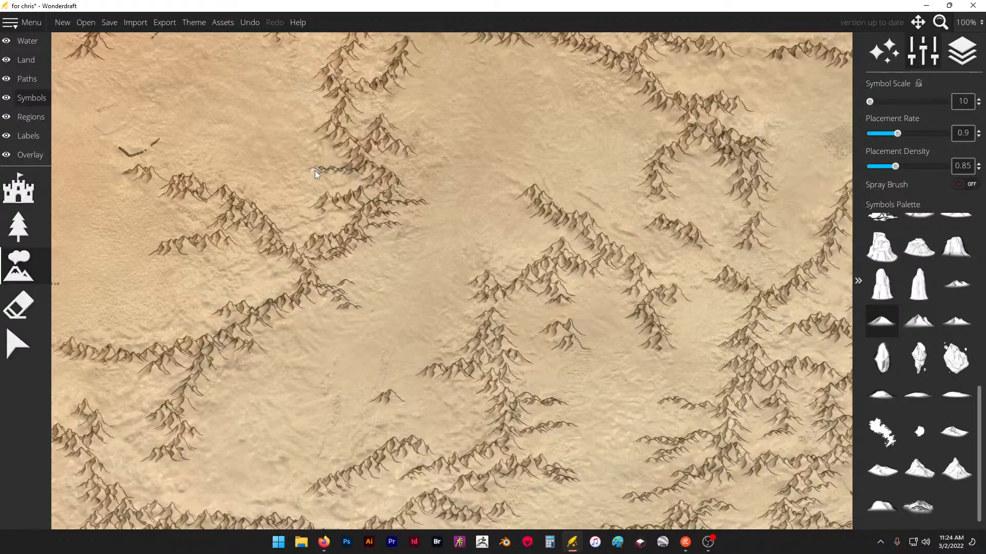
{"action": "left_click_drag", "start_coordinate": [338, 146], "coordinate": [297, 141]}
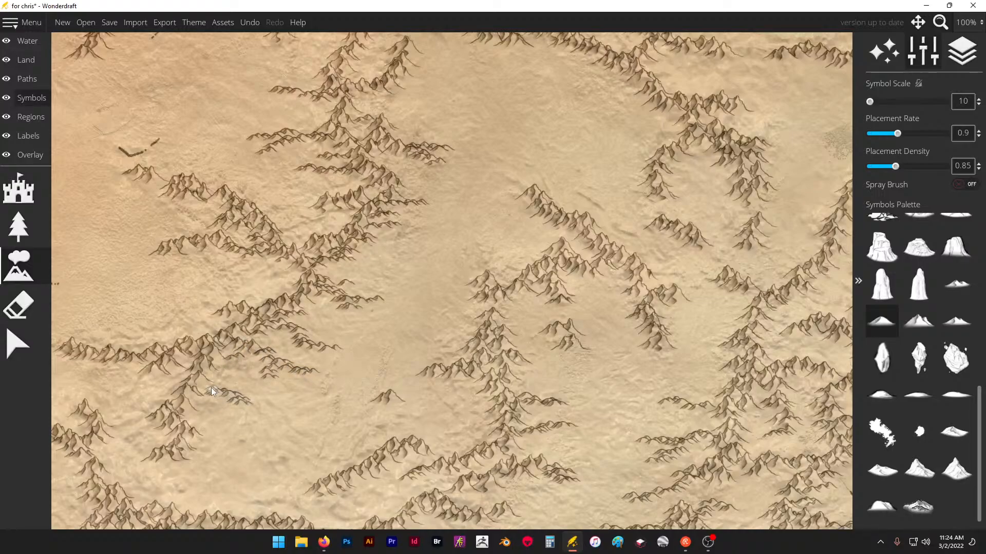
- Add low foothill spurs around the central range's northern arms and along the west side of the neighbouring eastern range
{"action": "scroll", "coordinate": [298, 297], "scroll_direction": "down", "scroll_amount": 5}
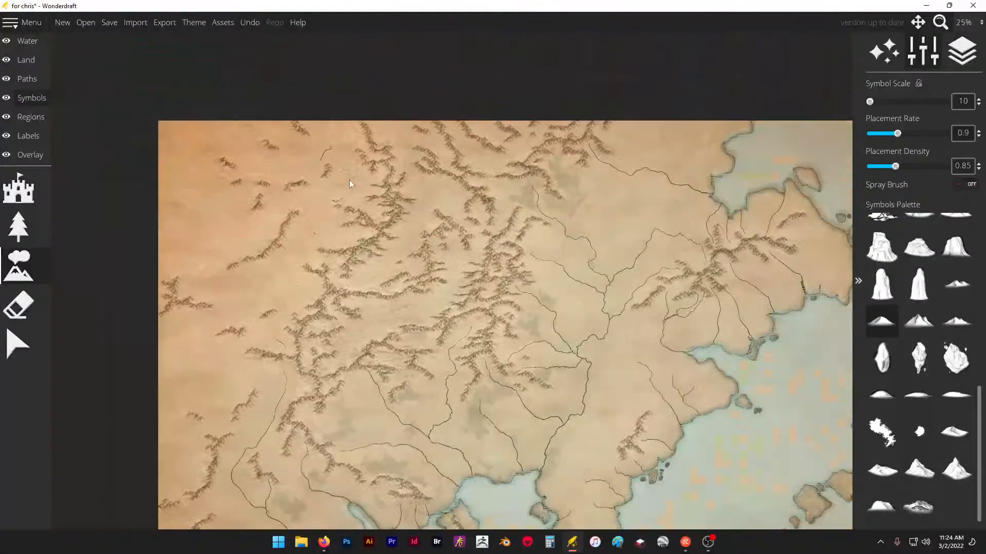
{"action": "scroll", "coordinate": [409, 250], "scroll_direction": "up", "scroll_amount": 4}
{"action": "scroll", "coordinate": [413, 236], "scroll_direction": "up", "scroll_amount": 1}
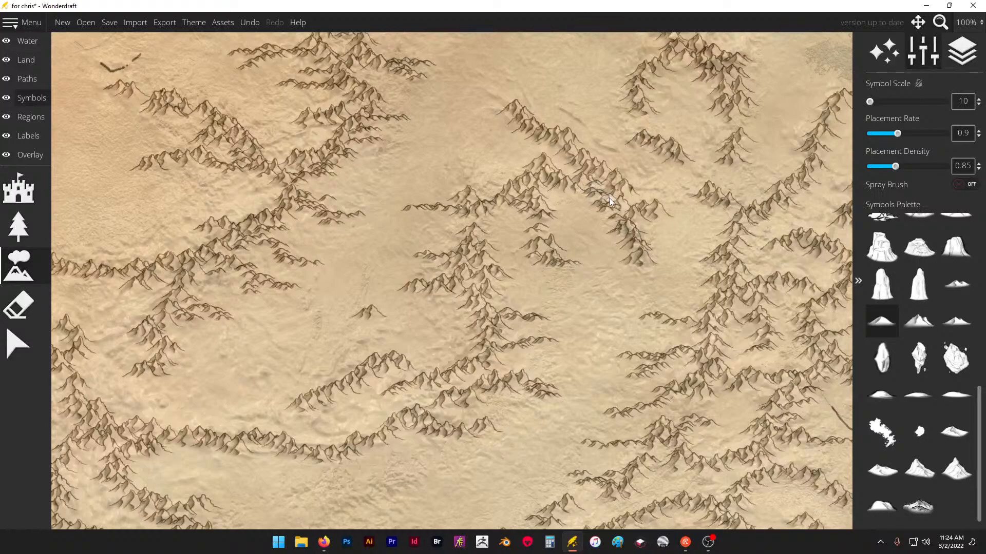
{"action": "mouse_move", "coordinate": [727, 211]}
{"action": "left_mouse_down"}
{"action": "mouse_move", "coordinate": [703, 194]}
{"action": "mouse_move", "coordinate": [677, 199]}
{"action": "left_mouse_up"}
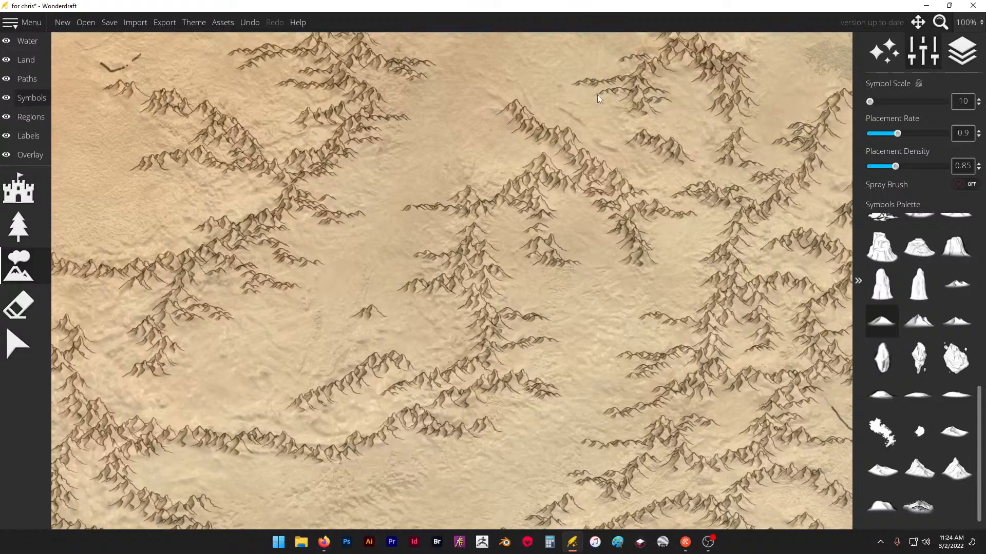
- Add short low foothill spurs to the eastern range's northern arms, just north of the dotted river source
{"action": "scroll", "coordinate": [598, 98], "scroll_direction": "down", "scroll_amount": 4}
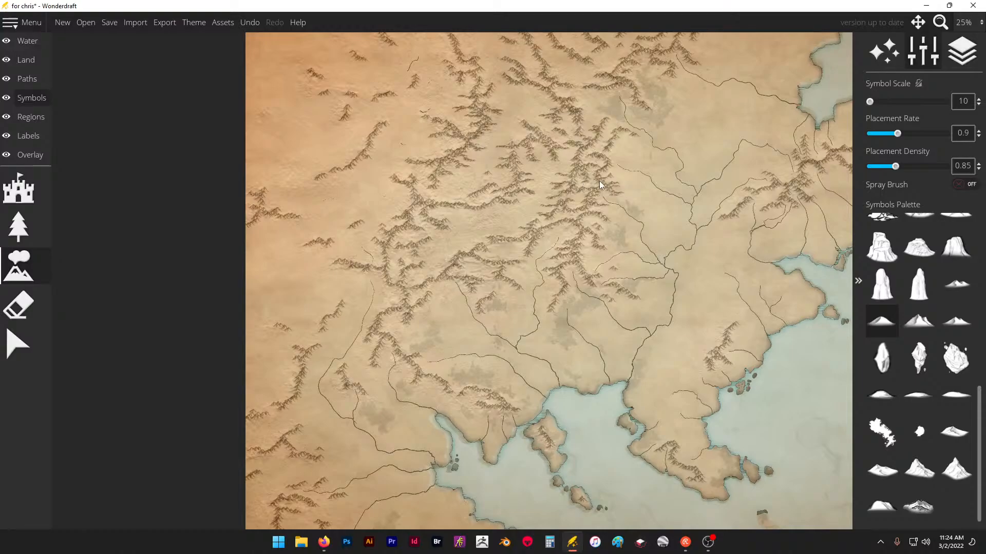
{"action": "scroll", "coordinate": [616, 120], "scroll_direction": "up", "scroll_amount": 6}
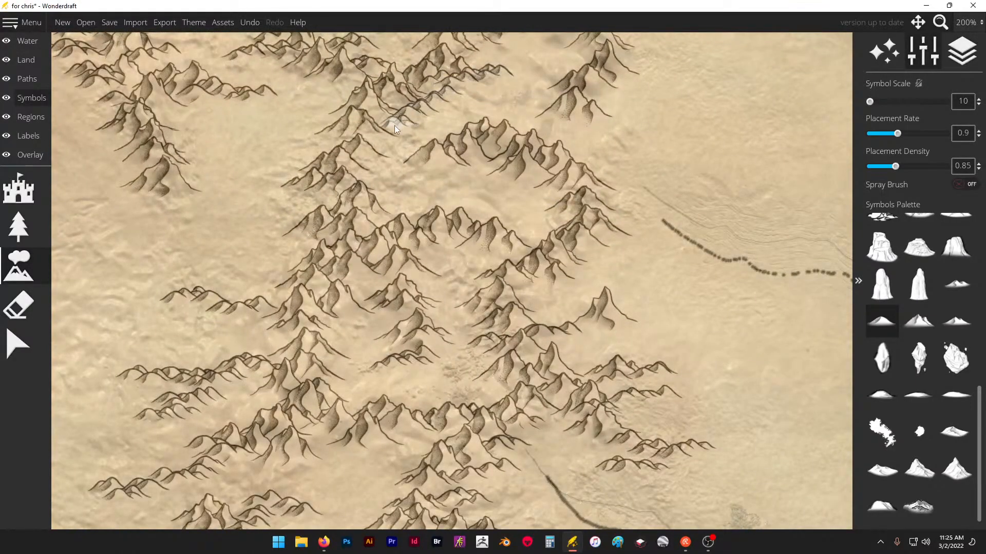
{"action": "left_click_drag", "start_coordinate": [395, 126], "coordinate": [374, 185]}
{"action": "left_click_drag", "start_coordinate": [585, 173], "coordinate": [662, 170]}
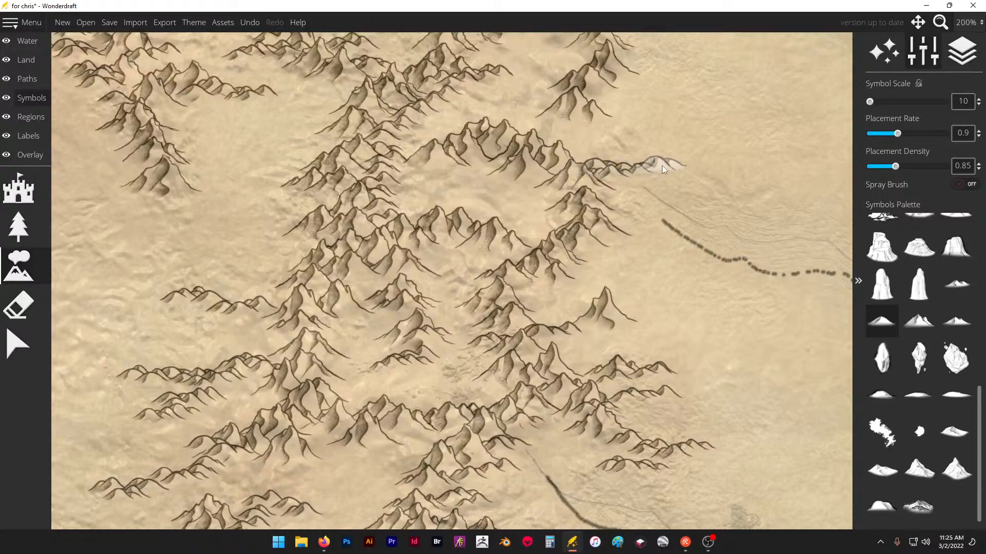
{"action": "scroll", "coordinate": [557, 180], "scroll_direction": "down", "scroll_amount": 2}
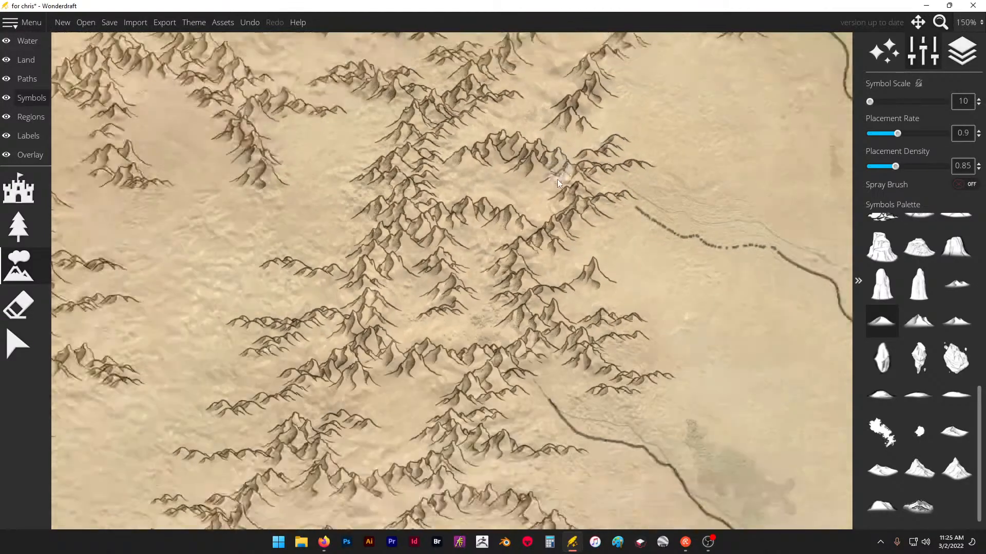
{"action": "scroll", "coordinate": [559, 81], "scroll_direction": "up", "scroll_amount": 2}
{"action": "left_click_drag", "start_coordinate": [574, 126], "coordinate": [595, 136]}
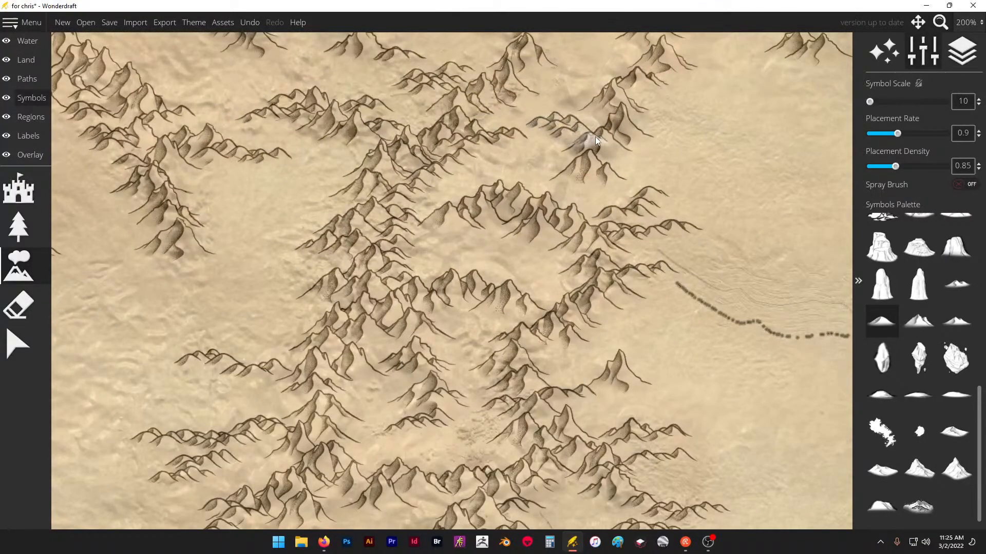
- Add low foothill spurs to the eastern range's west side and the southern tail of the neighbouring range to its west
{"action": "scroll", "coordinate": [682, 110], "scroll_direction": "down", "scroll_amount": 1}
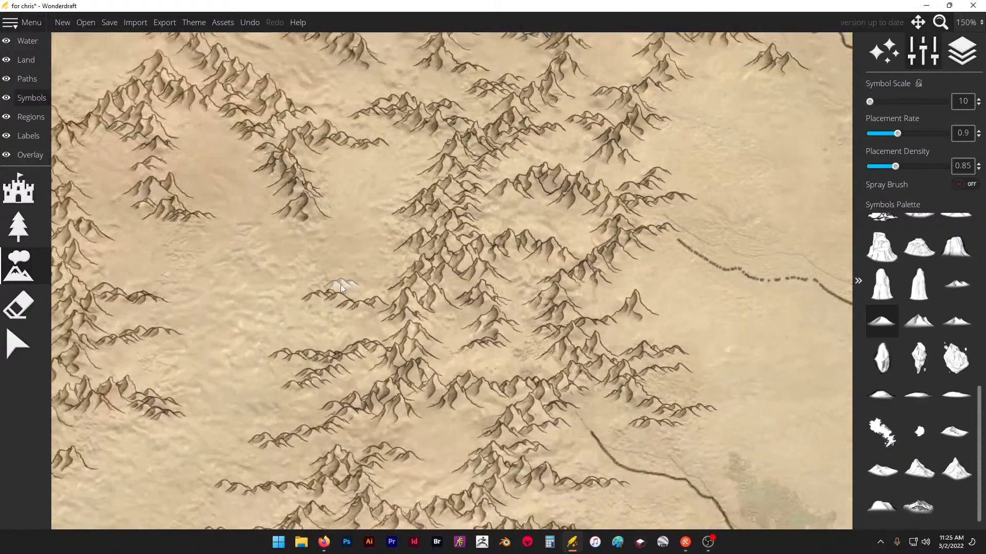
{"action": "scroll", "coordinate": [341, 284], "scroll_direction": "up", "scroll_amount": 1}
{"action": "left_click_drag", "start_coordinate": [423, 237], "coordinate": [400, 245]}
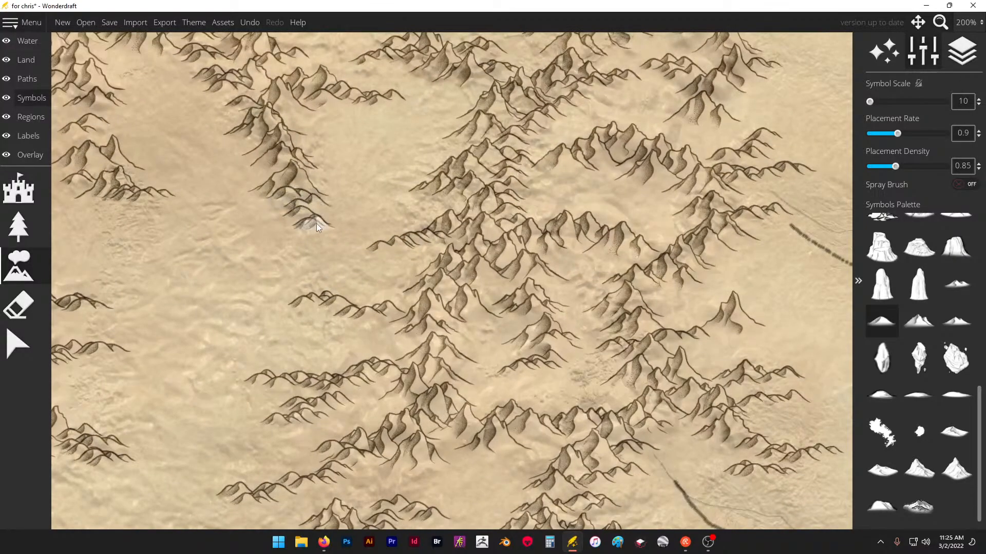
{"action": "scroll", "coordinate": [359, 133], "scroll_direction": "down", "scroll_amount": 3}
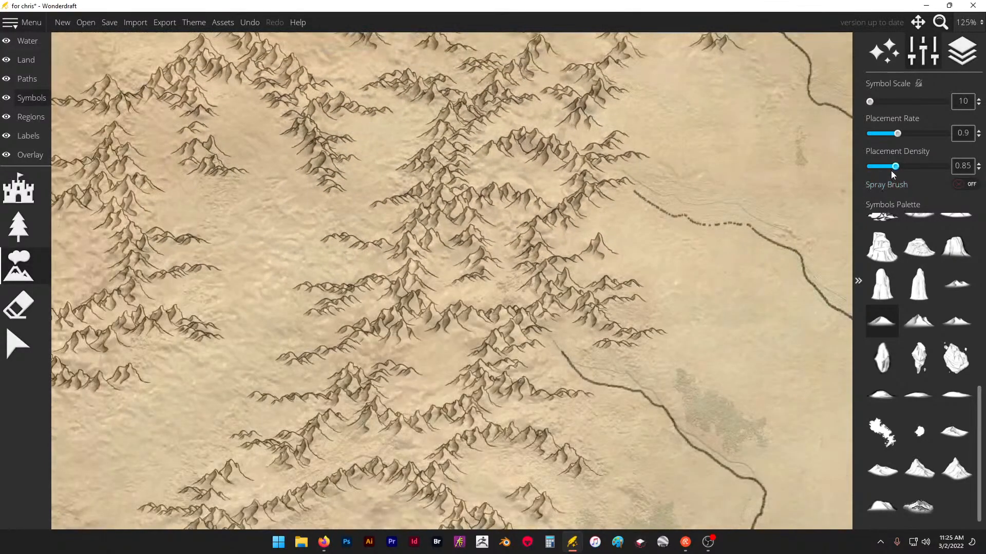
- Set the placement density to 0.5 and add low foothill spurs beside the dotted river source and between the eastern range's southern arms
{"action": "left_click_drag", "start_coordinate": [891, 170], "coordinate": [881, 167]}
{"action": "scroll", "coordinate": [659, 203], "scroll_direction": "up", "scroll_amount": 4}
{"action": "mouse_move", "coordinate": [584, 207]}
{"action": "left_mouse_down"}
{"action": "mouse_move", "coordinate": [609, 218]}
{"action": "mouse_move", "coordinate": [616, 177]}
{"action": "left_mouse_up"}
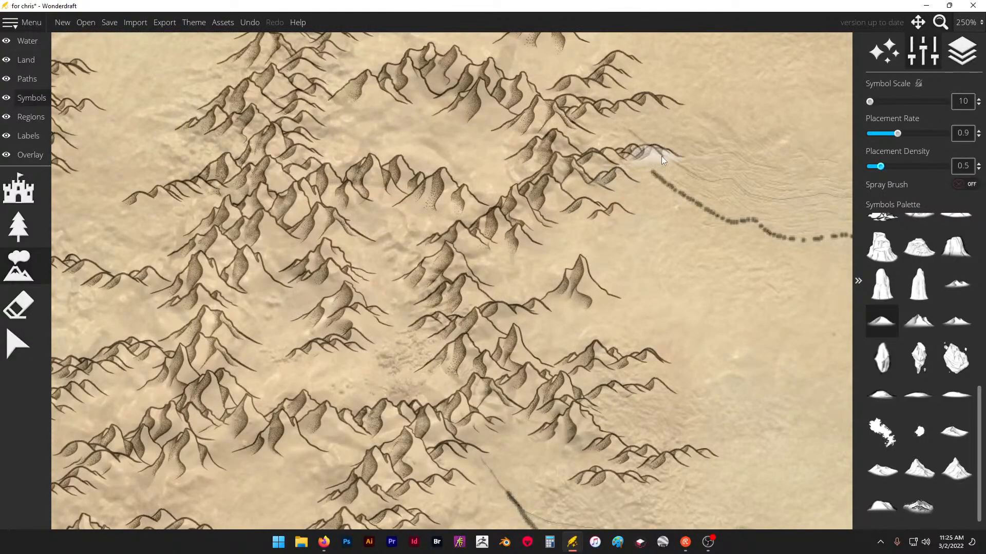
{"action": "scroll", "coordinate": [604, 156], "scroll_direction": "down", "scroll_amount": 4}
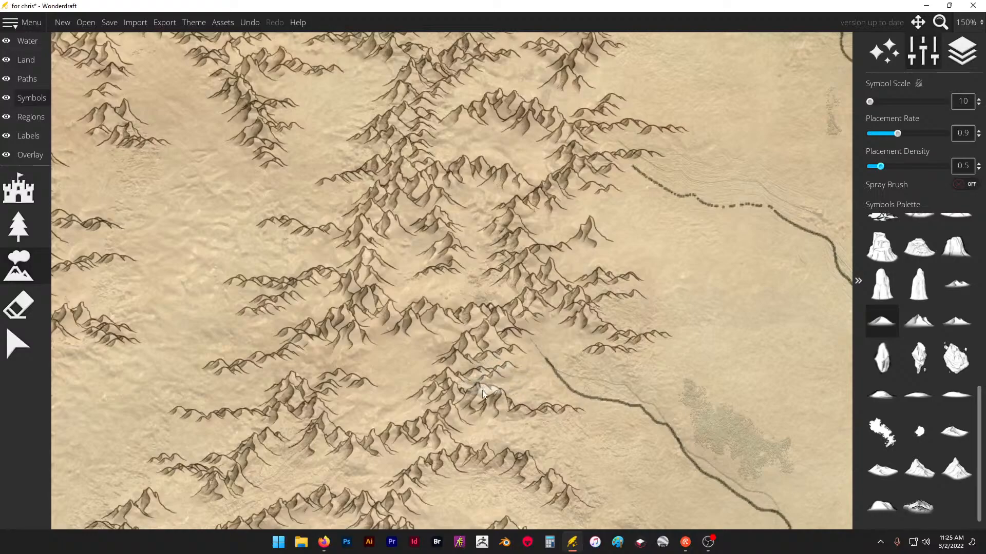
{"action": "left_click_drag", "start_coordinate": [485, 473], "coordinate": [444, 497]}
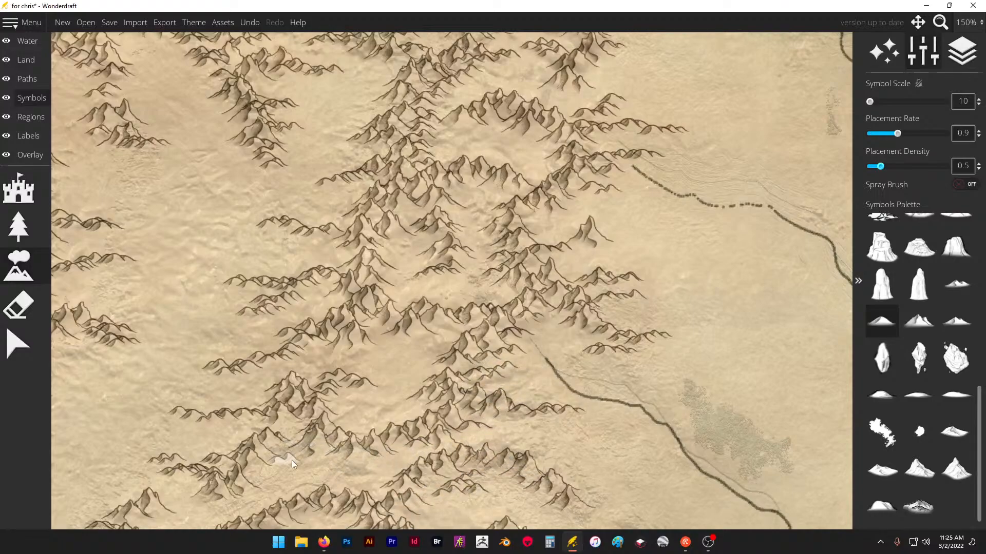
{"action": "left_click_drag", "start_coordinate": [352, 376], "coordinate": [384, 340]}
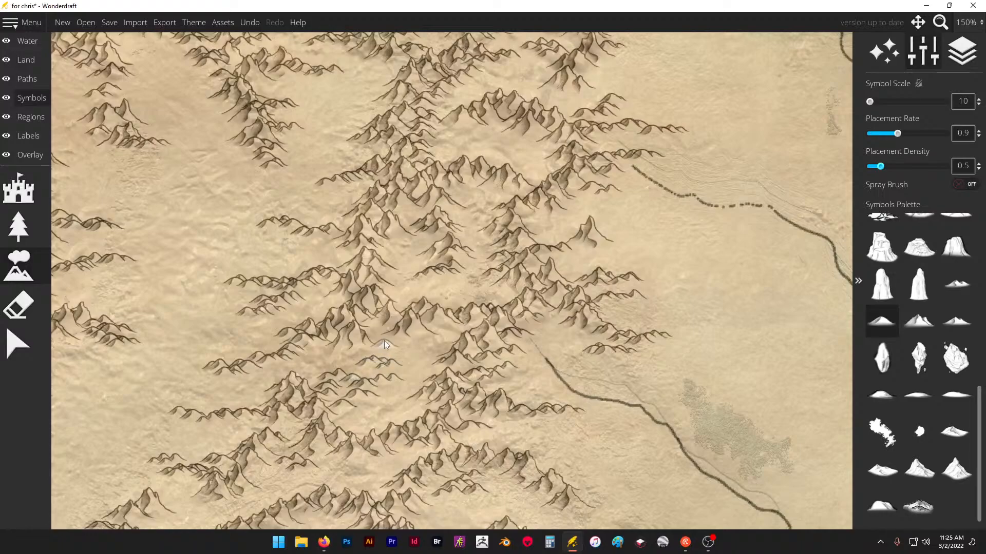
{"action": "scroll", "coordinate": [605, 266], "scroll_direction": "down", "scroll_amount": 4}
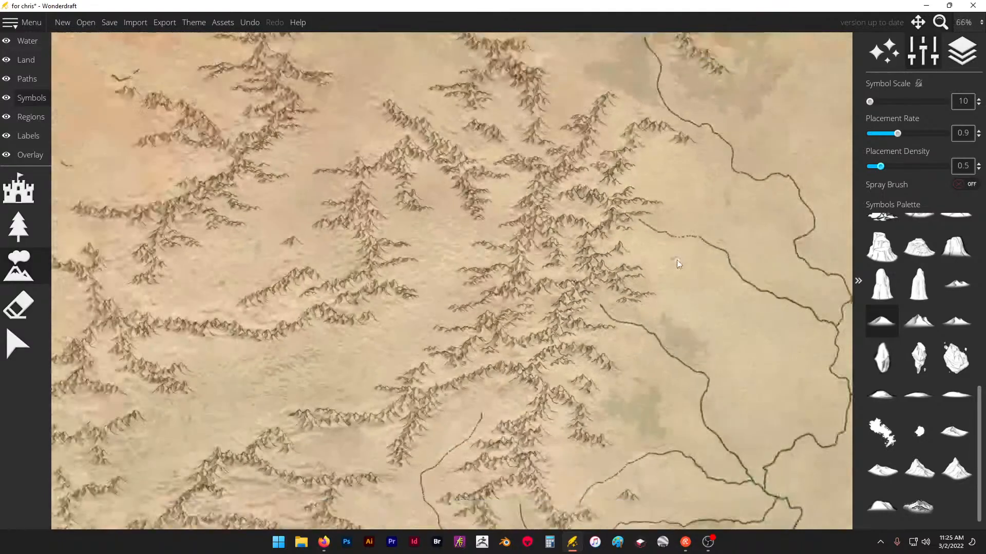
- Add low foothill spurs around the central range's southern and western arms and on both sides of the isolated peak west of it
{"action": "scroll", "coordinate": [409, 275], "scroll_direction": "up", "scroll_amount": 3}
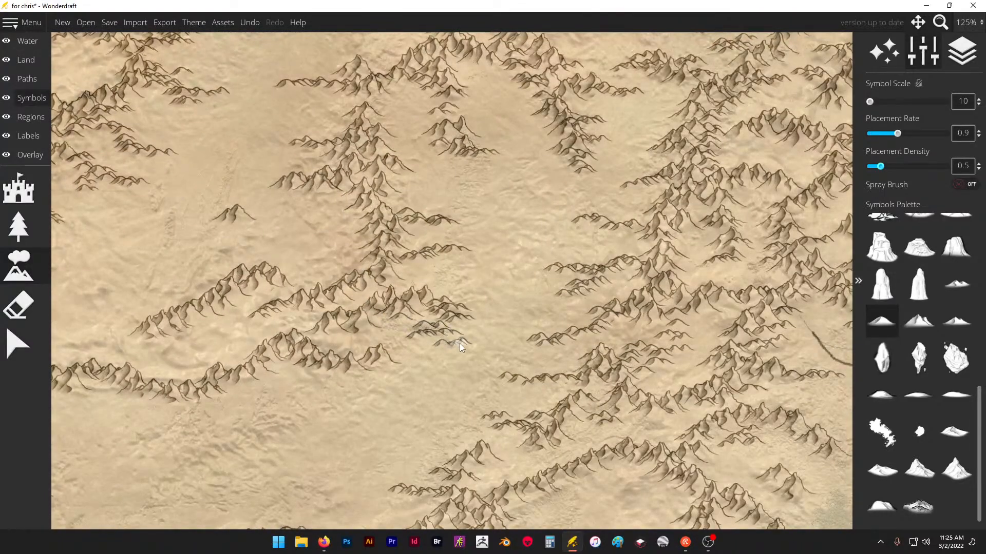
{"action": "left_click", "coordinate": [459, 344]}
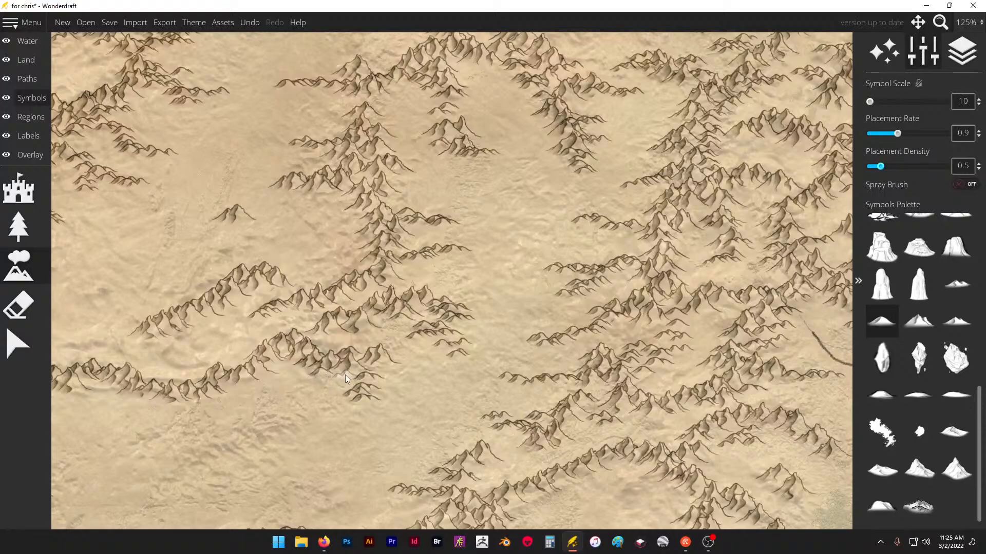
{"action": "left_click_drag", "start_coordinate": [275, 383], "coordinate": [224, 412]}
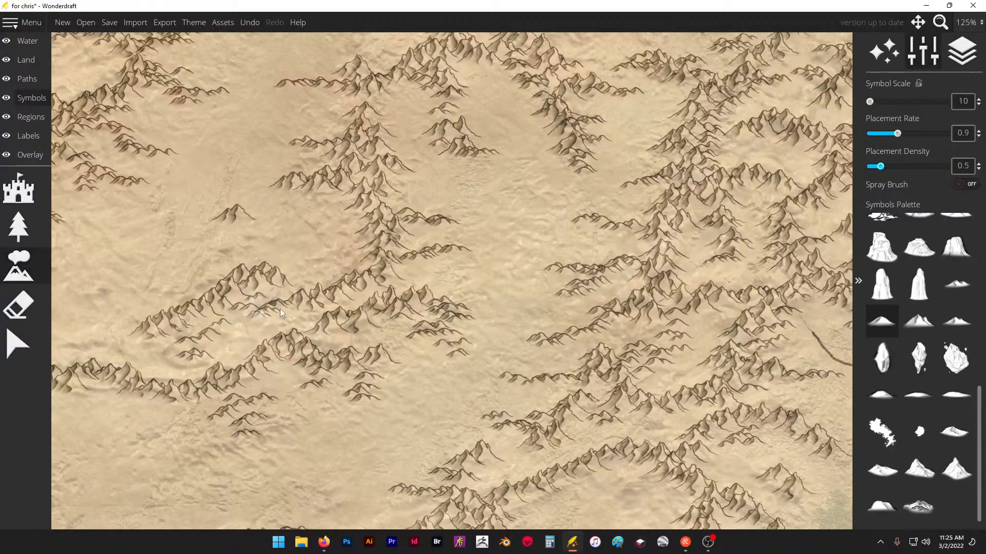
{"action": "left_click", "coordinate": [312, 234]}
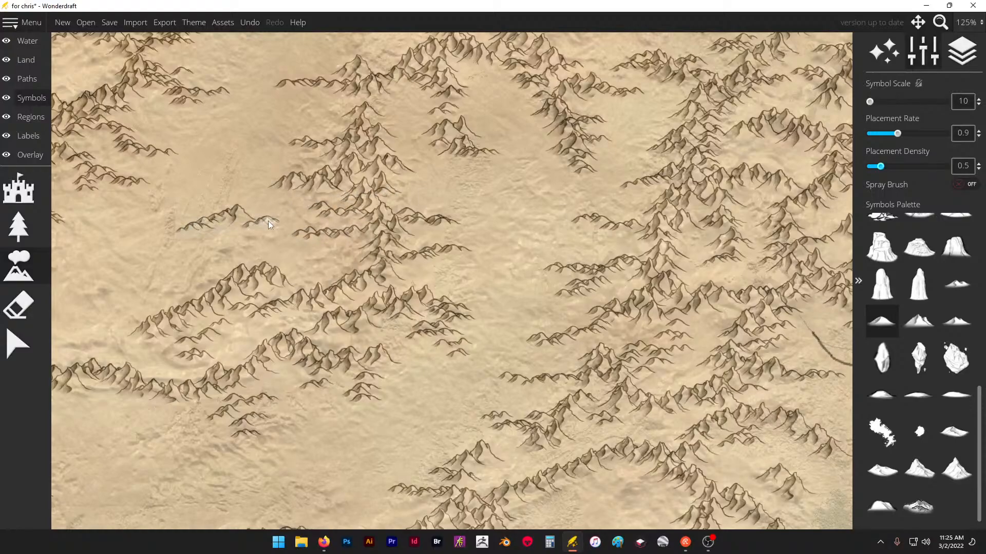
{"action": "scroll", "coordinate": [508, 150], "scroll_direction": "down", "scroll_amount": 3}
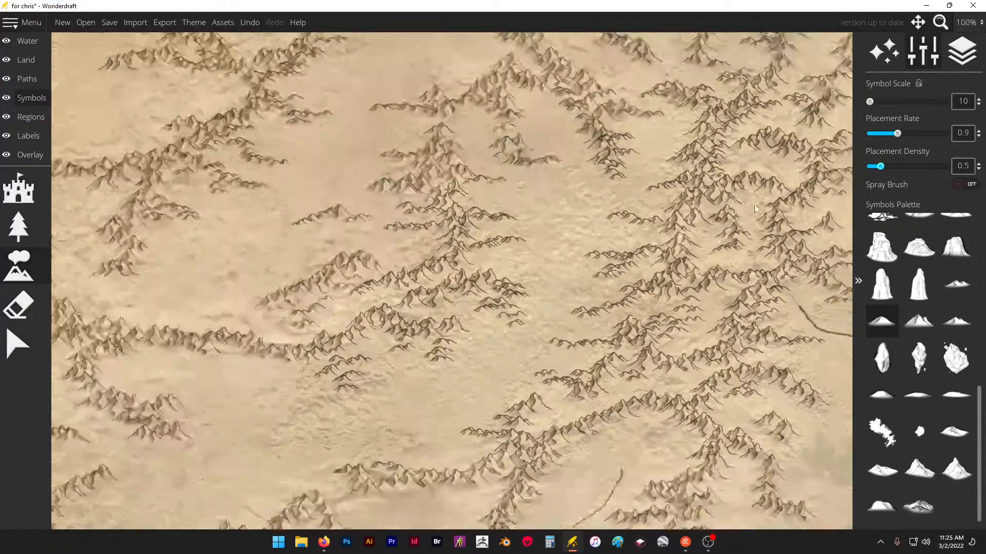
- Extend the northwestern range's western branches with long low foothill spurs and fill in short spurs along its flanks
{"action": "scroll", "coordinate": [403, 150], "scroll_direction": "up", "scroll_amount": 2}
{"action": "left_click_drag", "start_coordinate": [410, 247], "coordinate": [378, 230]}
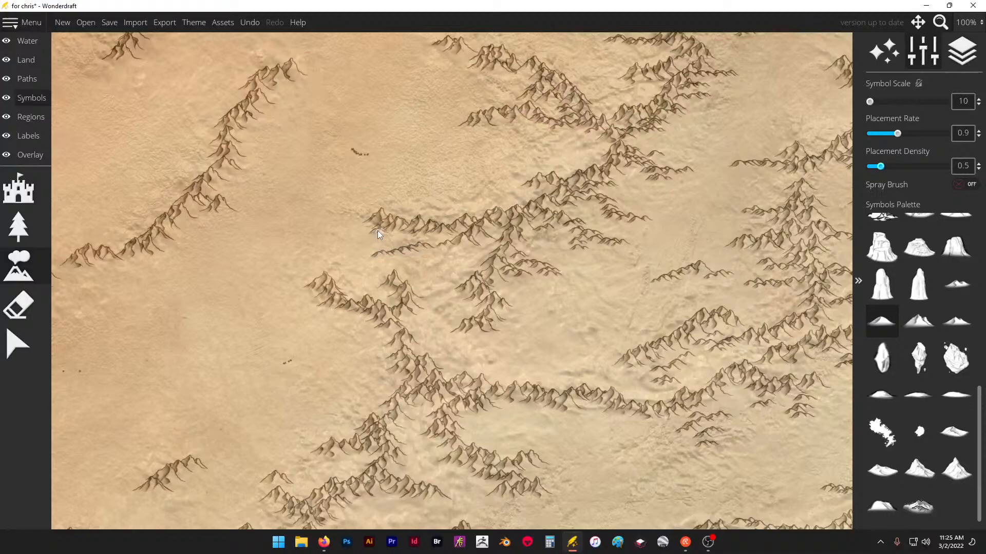
{"action": "left_click_drag", "start_coordinate": [478, 206], "coordinate": [522, 204]}
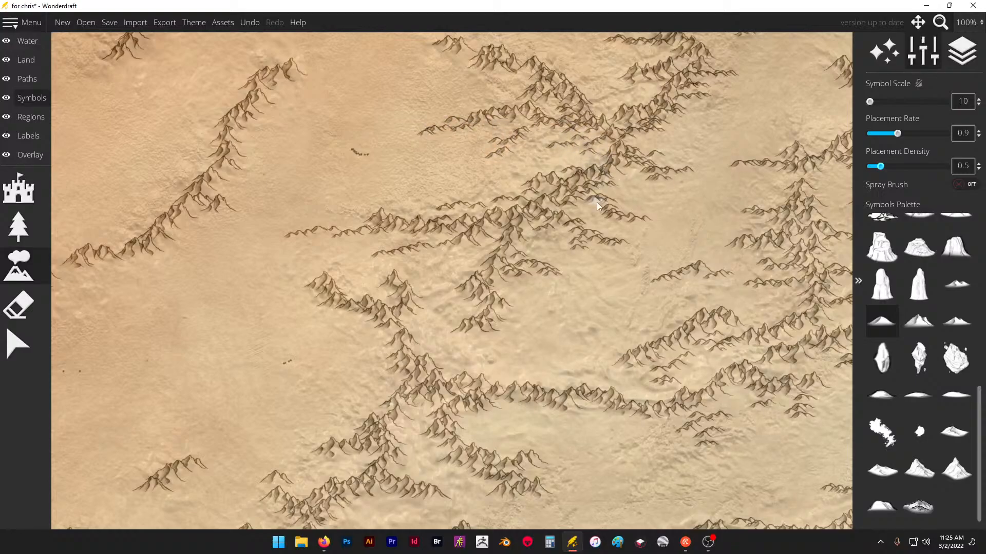
{"action": "scroll", "coordinate": [505, 146], "scroll_direction": "down", "scroll_amount": 4}
{"action": "scroll", "coordinate": [551, 93], "scroll_direction": "up", "scroll_amount": 2}
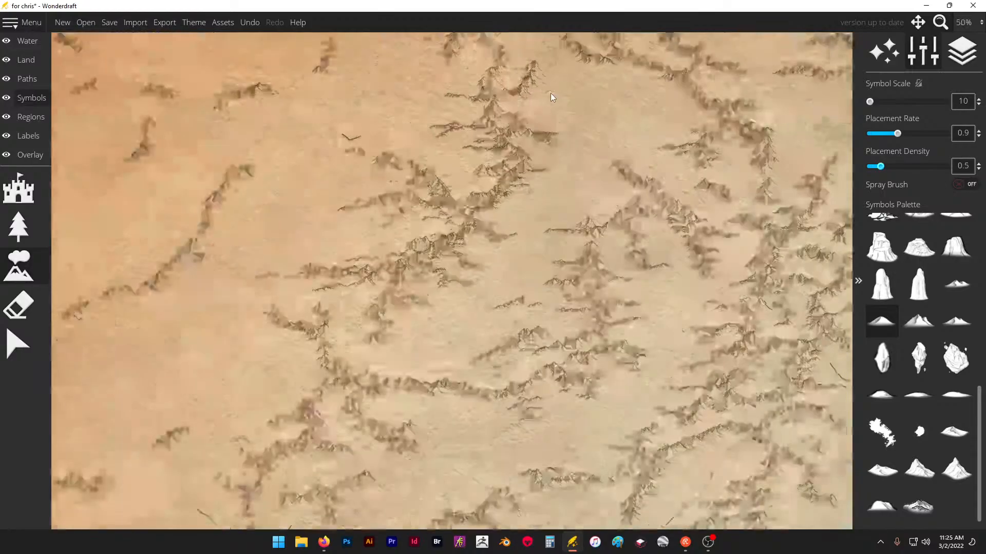
- Add low foothill spurs along both sides of the northern range and a low ridge linking it to the range on its west
{"action": "scroll", "coordinate": [434, 111], "scroll_direction": "down", "scroll_amount": 2}
{"action": "scroll", "coordinate": [398, 348], "scroll_direction": "down", "scroll_amount": 1}
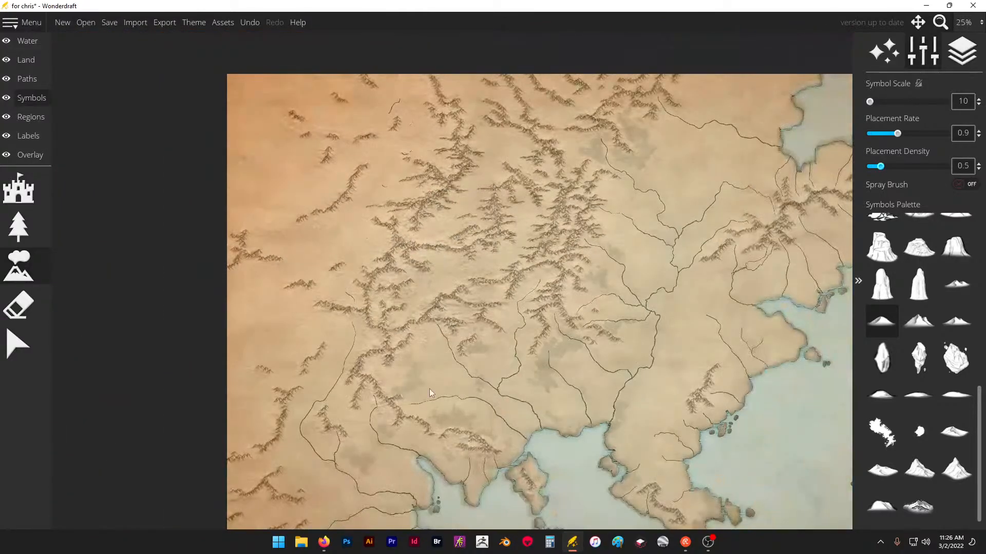
{"action": "scroll", "coordinate": [538, 124], "scroll_direction": "up", "scroll_amount": 5}
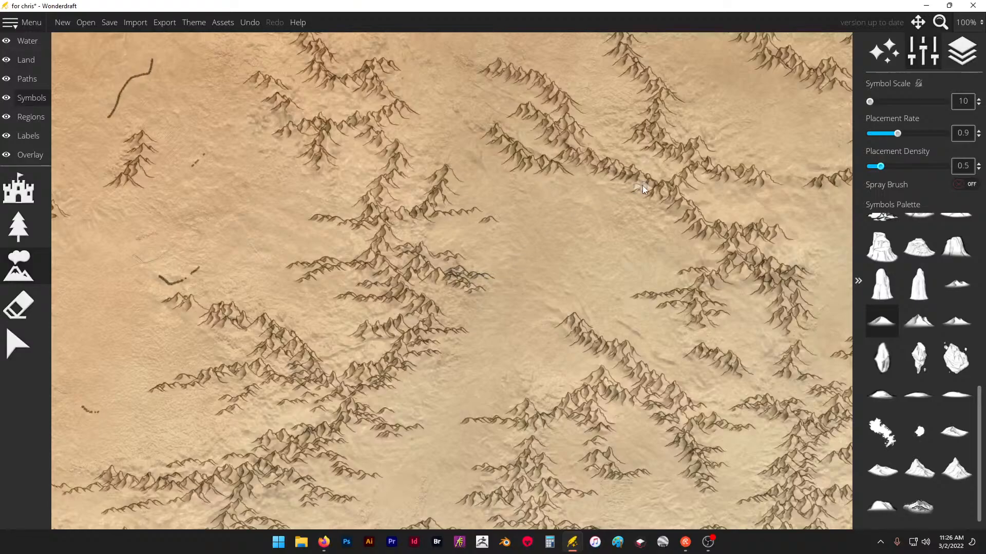
{"action": "left_click_drag", "start_coordinate": [674, 199], "coordinate": [666, 213]}
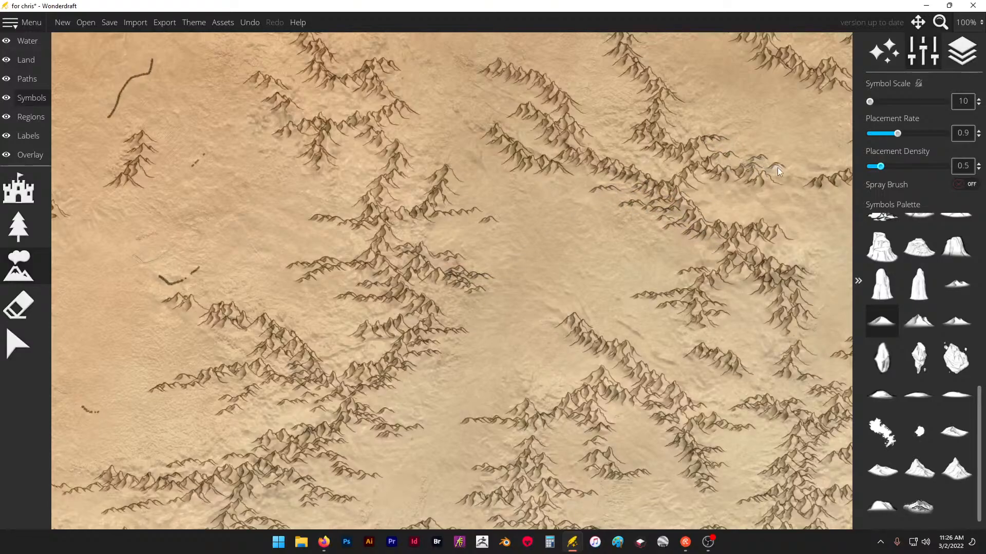
{"action": "left_click_drag", "start_coordinate": [779, 171], "coordinate": [802, 175]}
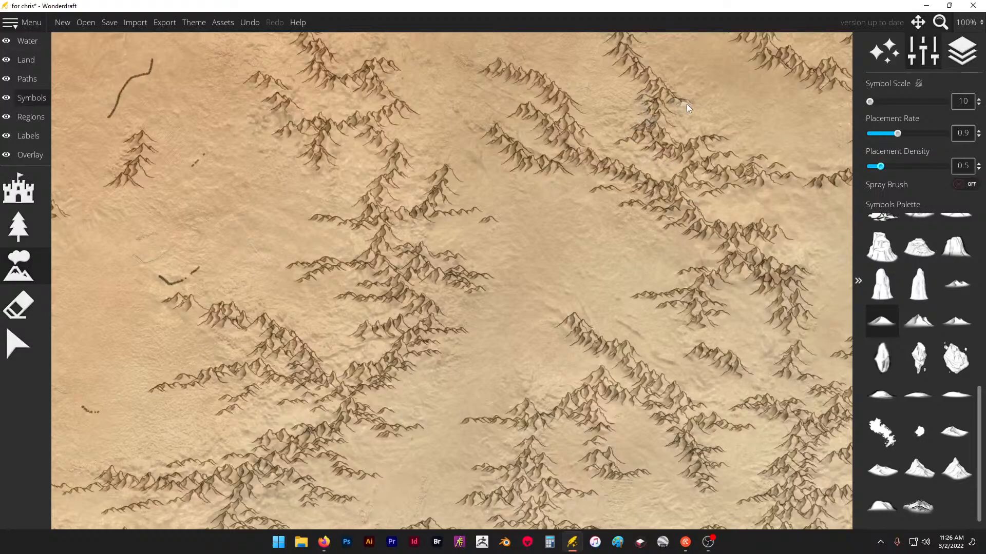
{"action": "scroll", "coordinate": [670, 176], "scroll_direction": "down", "scroll_amount": 2}
{"action": "scroll", "coordinate": [682, 94], "scroll_direction": "up", "scroll_amount": 3}
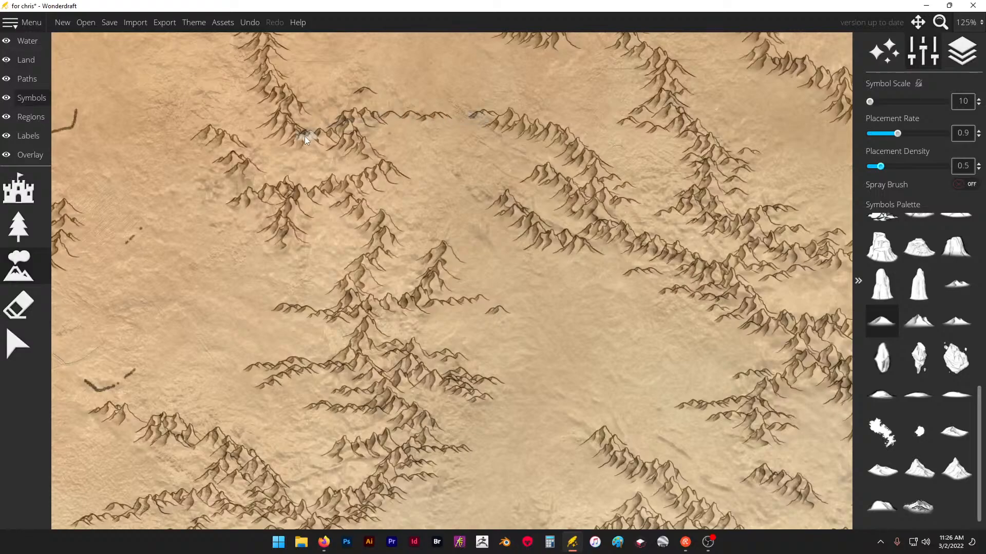
- Add low foothill spurs on the west side of the range near the map's northern edge and around the small ranges west of it
{"action": "scroll", "coordinate": [273, 102], "scroll_direction": "down", "scroll_amount": 3}
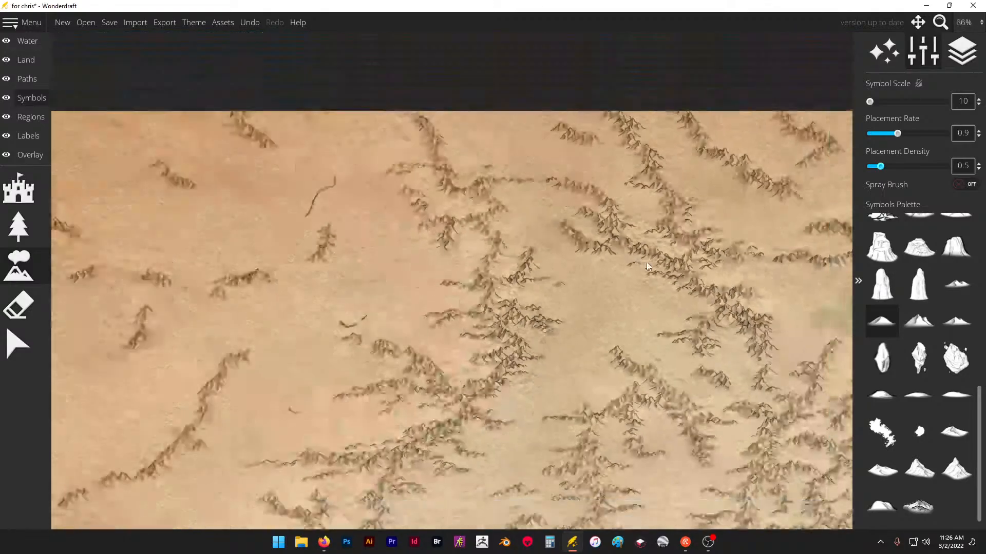
{"action": "scroll", "coordinate": [437, 172], "scroll_direction": "up", "scroll_amount": 2}
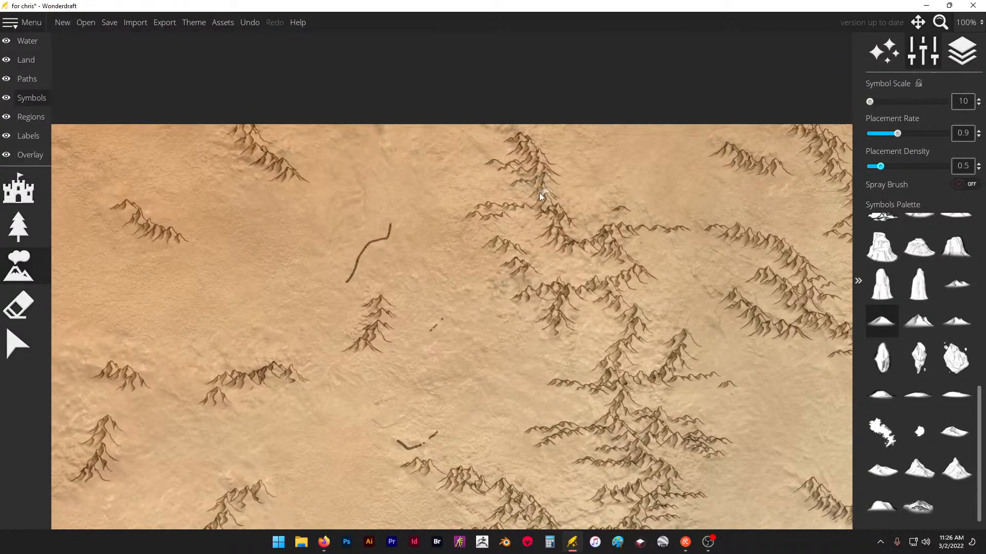
{"action": "scroll", "coordinate": [440, 197], "scroll_direction": "down", "scroll_amount": 1}
{"action": "scroll", "coordinate": [286, 161], "scroll_direction": "up", "scroll_amount": 1}
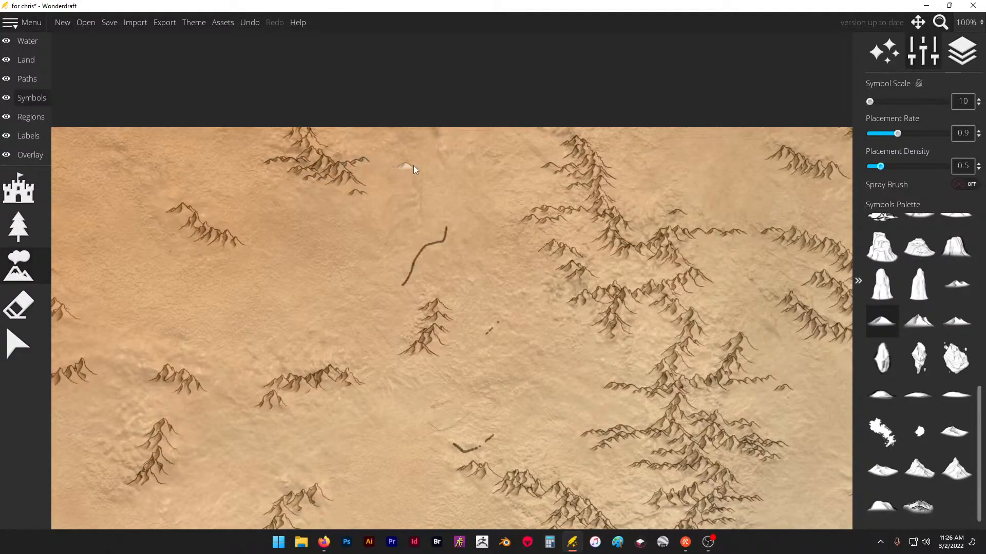
{"action": "scroll", "coordinate": [327, 320], "scroll_direction": "down", "scroll_amount": 1}
{"action": "scroll", "coordinate": [344, 293], "scroll_direction": "up", "scroll_amount": 1}
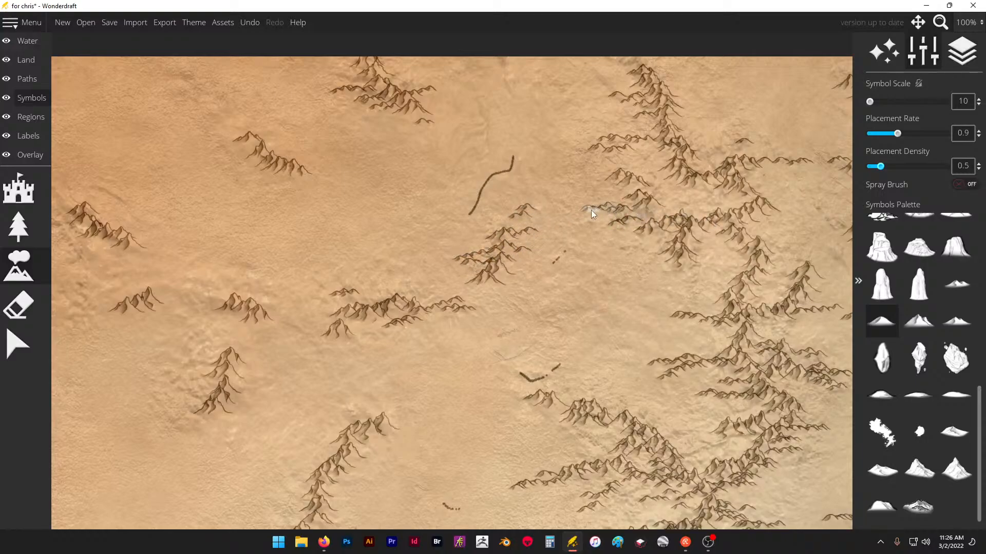
- Surround the scattered small ranges in the map's far northwest with short low foothill spurs
{"action": "scroll", "coordinate": [613, 186], "scroll_direction": "down", "scroll_amount": 1}
{"action": "scroll", "coordinate": [212, 365], "scroll_direction": "up", "scroll_amount": 2}
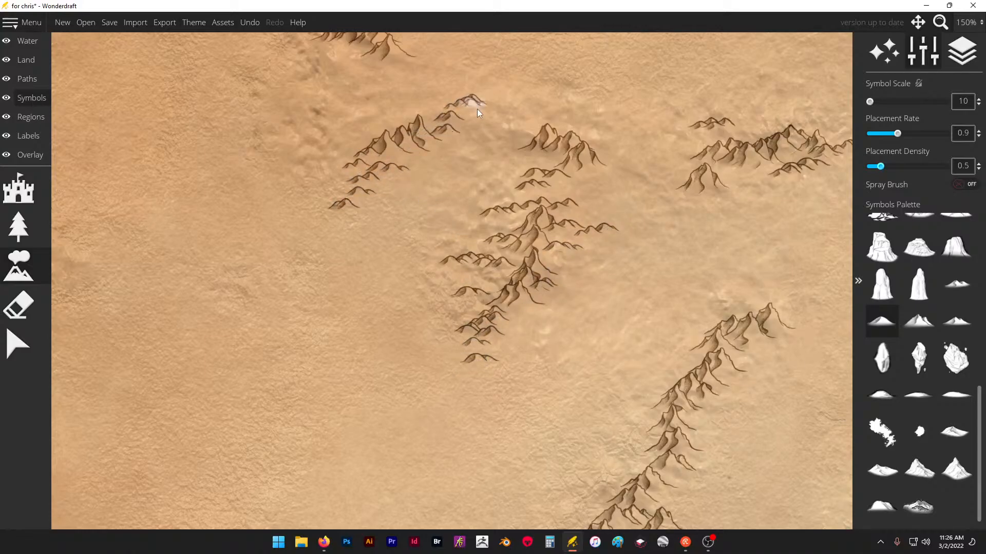
{"action": "scroll", "coordinate": [476, 109], "scroll_direction": "down", "scroll_amount": 3}
{"action": "scroll", "coordinate": [409, 165], "scroll_direction": "up", "scroll_amount": 1}
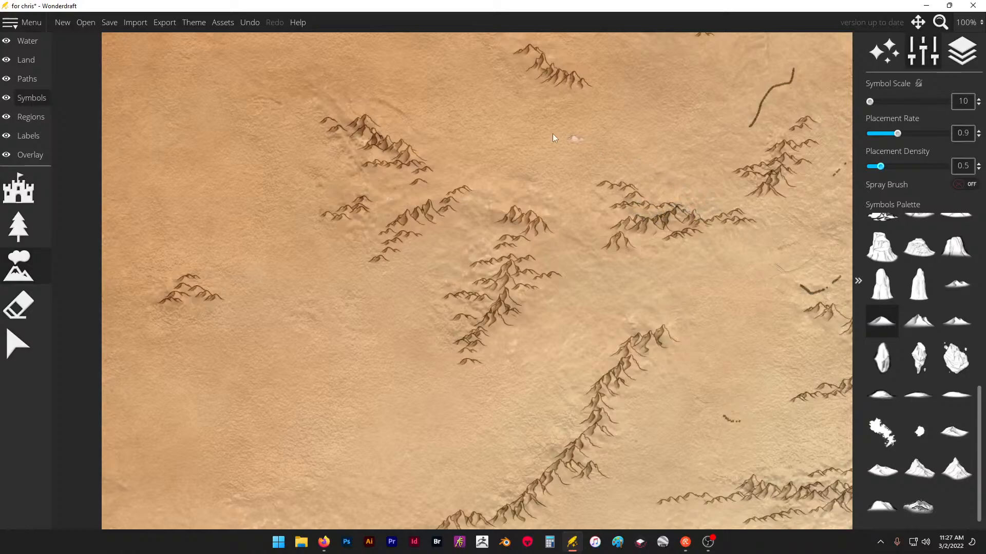
- Line both flanks and the northern tip of the long diagonal northwestern range with short low foothill spurs
{"action": "scroll", "coordinate": [484, 137], "scroll_direction": "down", "scroll_amount": 3}
{"action": "scroll", "coordinate": [547, 207], "scroll_direction": "up", "scroll_amount": 4}
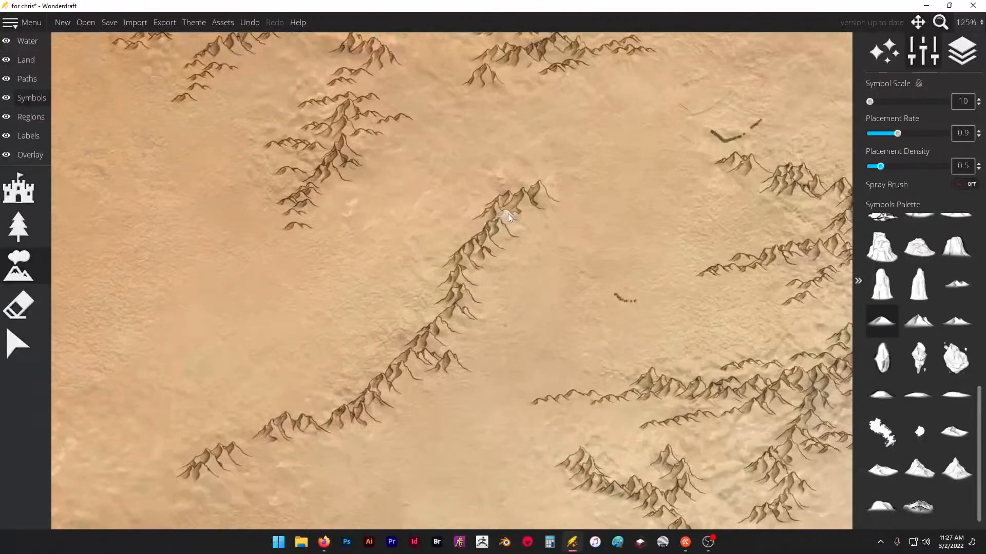
{"action": "left_click_drag", "start_coordinate": [474, 307], "coordinate": [478, 329]}
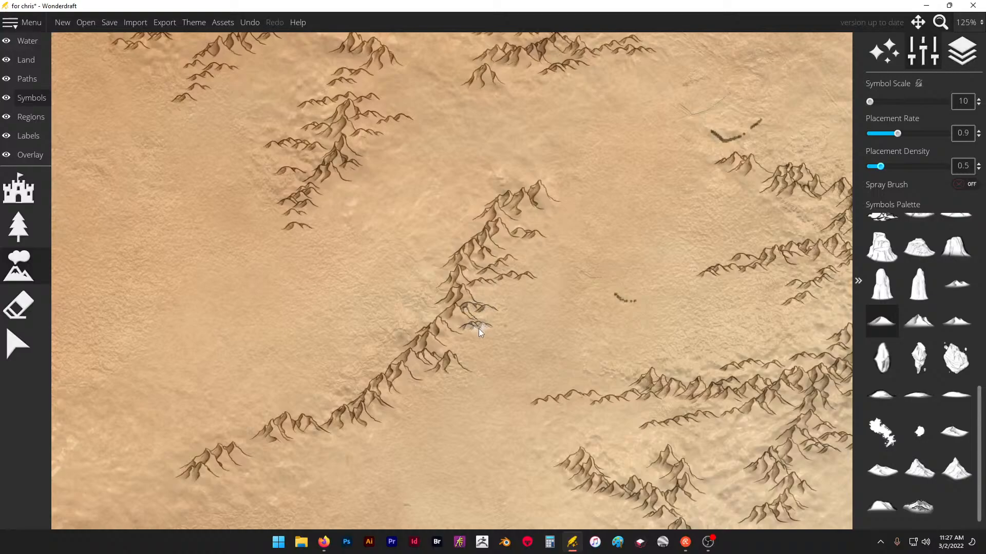
{"action": "left_click_drag", "start_coordinate": [452, 375], "coordinate": [433, 386]}
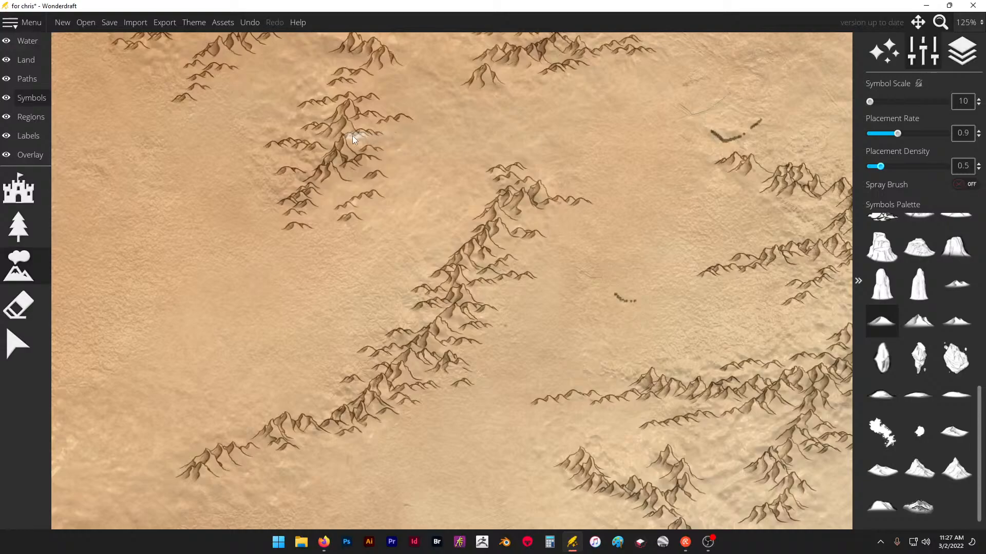
- Extend the western end of the range east of the diagonal range with a low foothill ridge and short side spurs
{"action": "scroll", "coordinate": [352, 135], "scroll_direction": "down", "scroll_amount": 2}
{"action": "scroll", "coordinate": [591, 106], "scroll_direction": "up", "scroll_amount": 4}
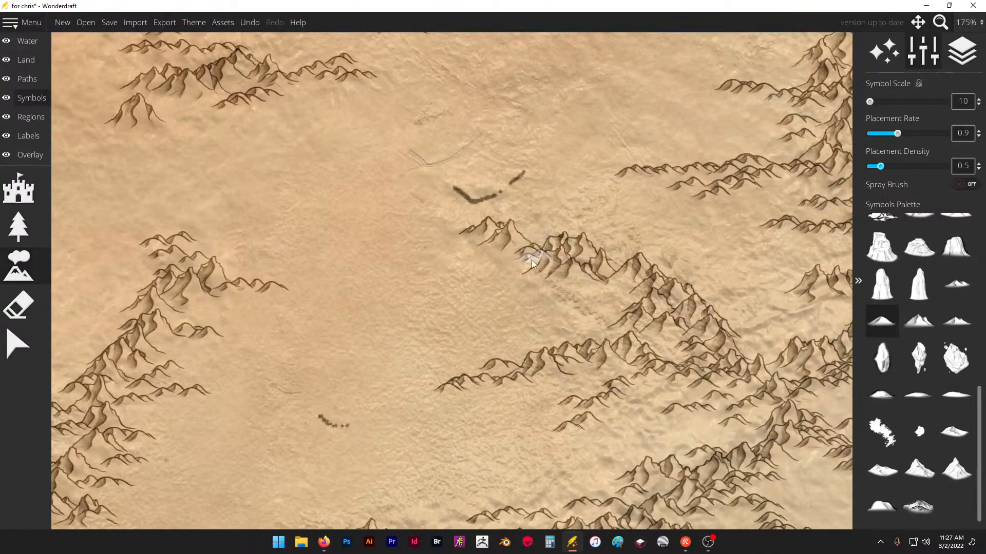
{"action": "left_click", "coordinate": [618, 298]}
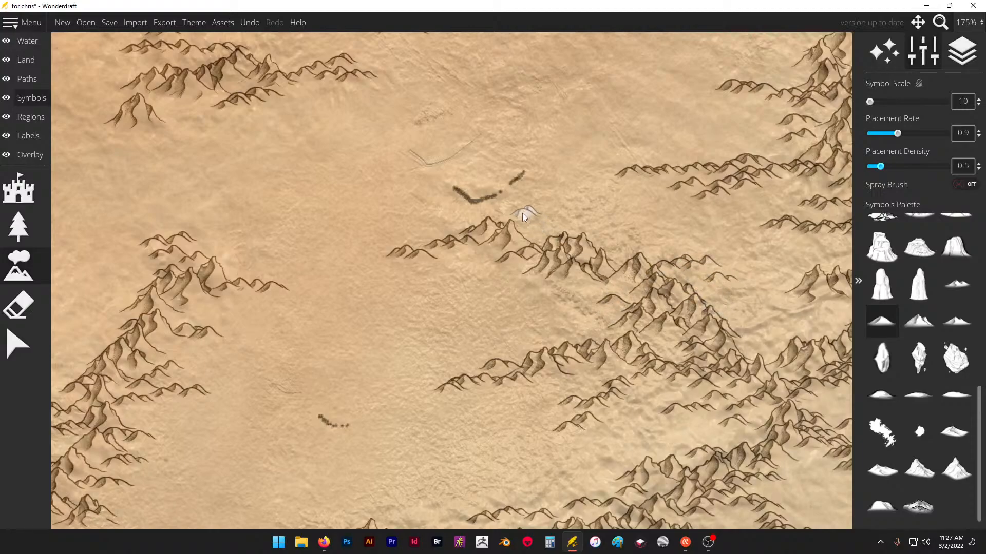
- Add low foothill spurs west of the main western range and beside the small isolated range near it
{"action": "scroll", "coordinate": [522, 213], "scroll_direction": "down", "scroll_amount": 8}
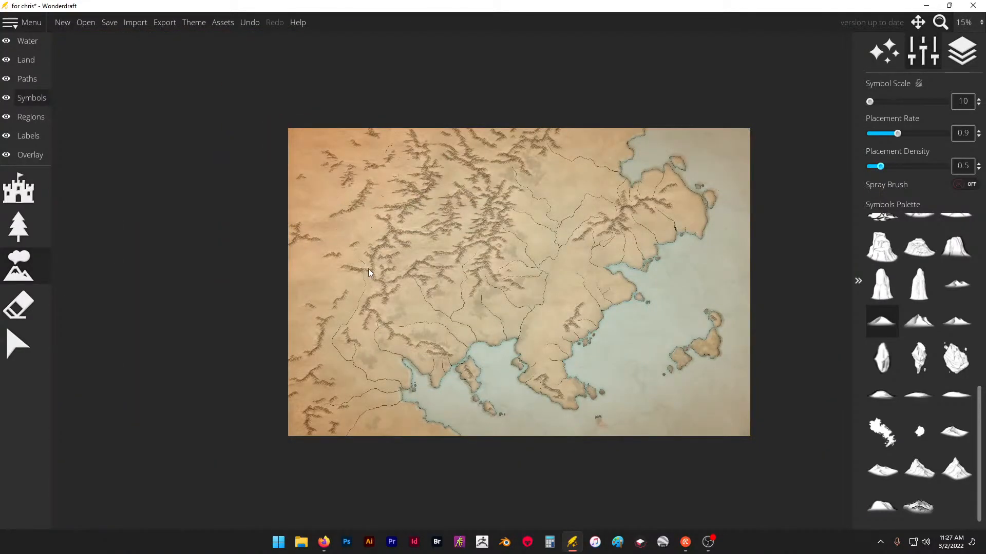
{"action": "scroll", "coordinate": [368, 268], "scroll_direction": "up", "scroll_amount": 4}
{"action": "scroll", "coordinate": [294, 273], "scroll_direction": "up", "scroll_amount": 3}
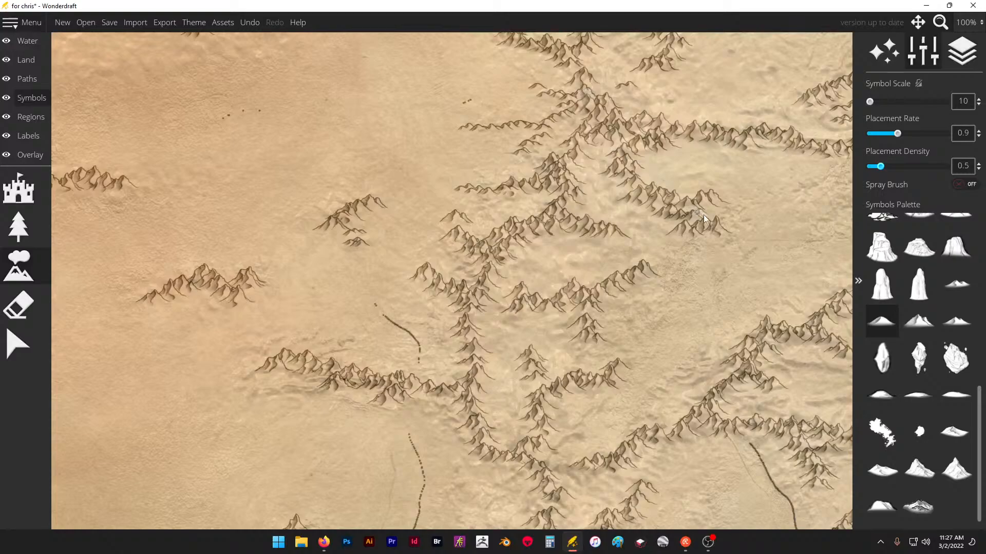
{"action": "scroll", "coordinate": [692, 180], "scroll_direction": "down", "scroll_amount": 2}
{"action": "scroll", "coordinate": [413, 233], "scroll_direction": "up", "scroll_amount": 2}
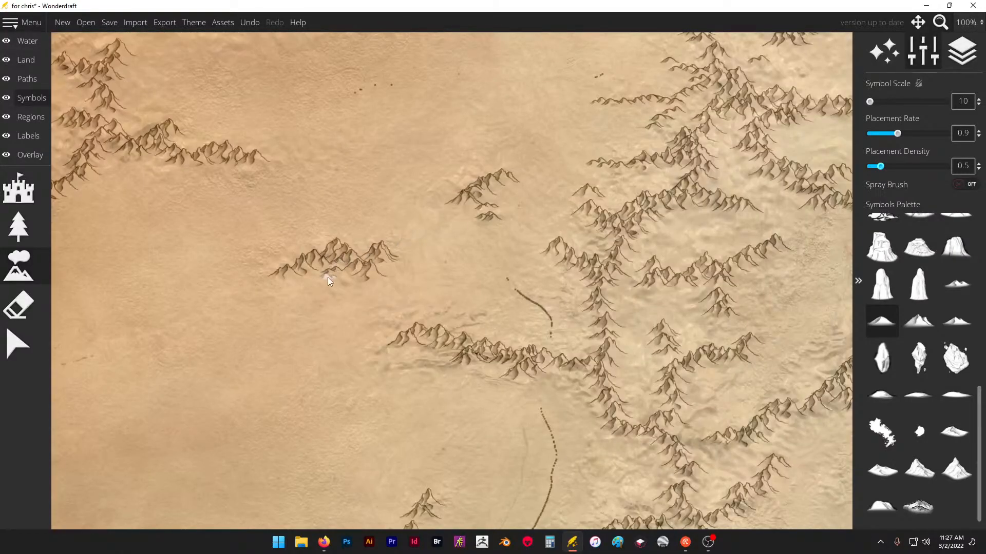
- Surround the isolated range near the map's western edge with low foothills and run spurs along the southwestern range's western flank
{"action": "scroll", "coordinate": [437, 210], "scroll_direction": "down", "scroll_amount": 2}
{"action": "scroll", "coordinate": [367, 345], "scroll_direction": "up", "scroll_amount": 2}
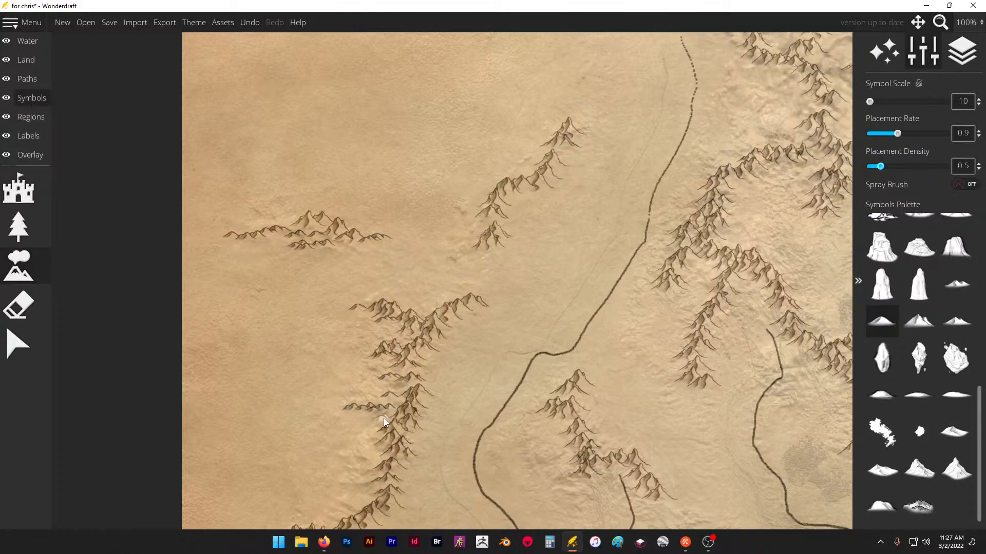
{"action": "scroll", "coordinate": [403, 260], "scroll_direction": "down", "scroll_amount": 2}
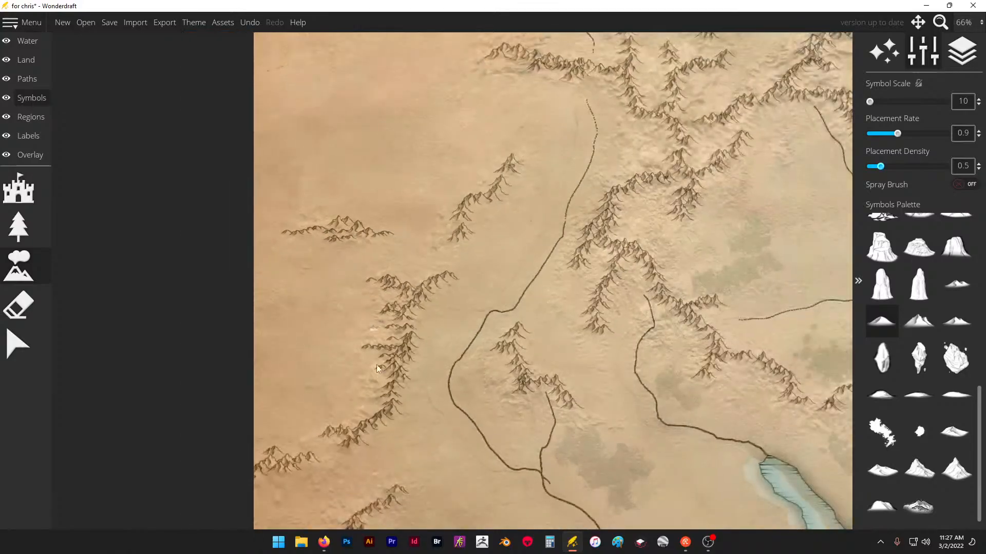
{"action": "scroll", "coordinate": [376, 364], "scroll_direction": "up", "scroll_amount": 2}
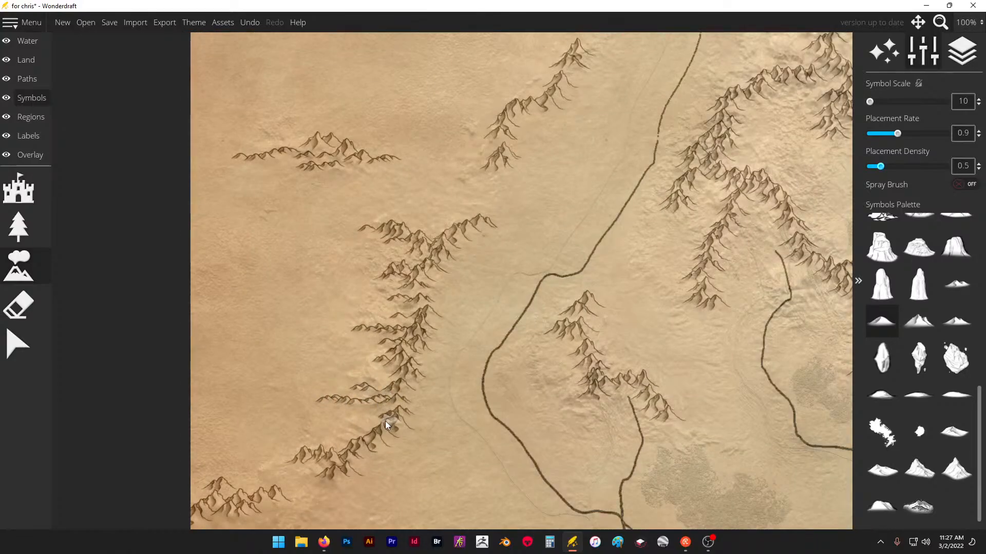
{"action": "scroll", "coordinate": [396, 174], "scroll_direction": "down", "scroll_amount": 3}
{"action": "scroll", "coordinate": [376, 370], "scroll_direction": "up", "scroll_amount": 2}
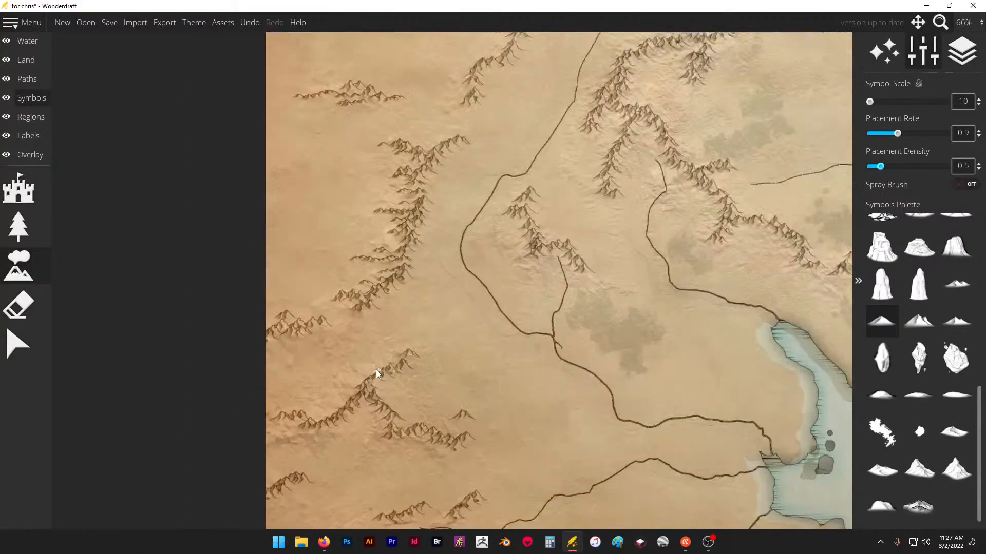
- Add low foothill spurs to the northern and southern sides of the branching range in the map's southwest
{"action": "left_click_drag", "start_coordinate": [351, 394], "coordinate": [337, 410]}
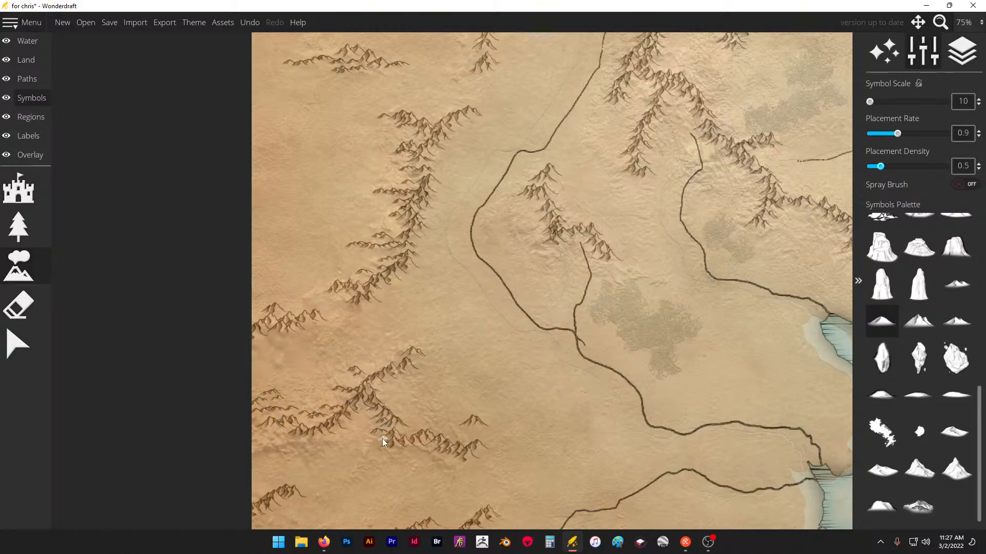
{"action": "left_click", "coordinate": [391, 360]}
{"action": "scroll", "coordinate": [403, 209], "scroll_direction": "down", "scroll_amount": 1}
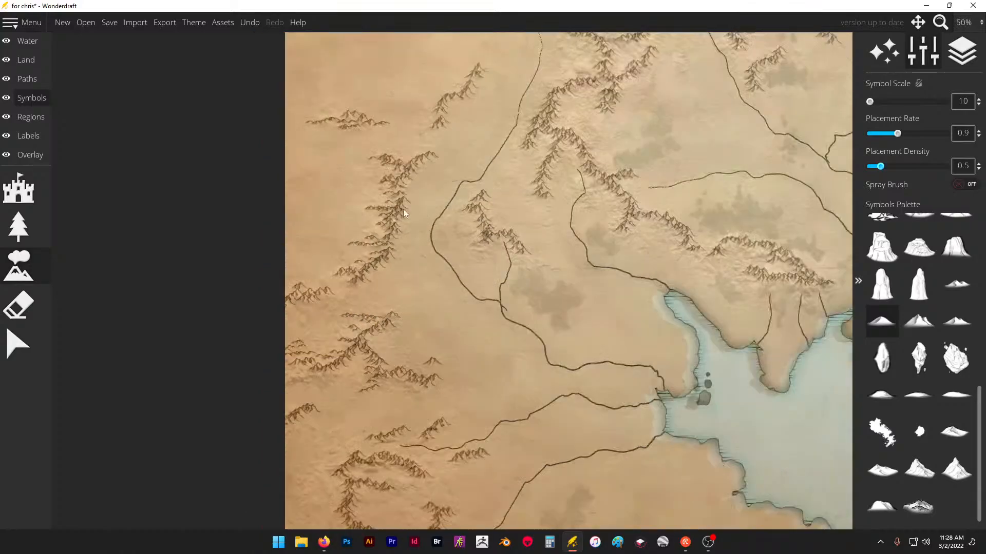
{"action": "scroll", "coordinate": [435, 153], "scroll_direction": "down", "scroll_amount": 1}
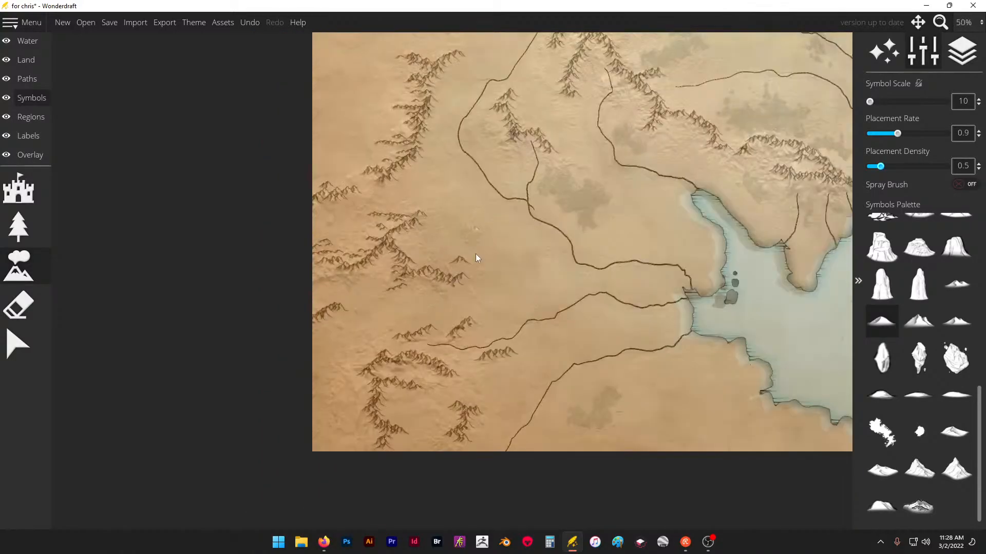
- Extend low foothill spurs westward from the small diagonal range north of the southwestern range
{"action": "scroll", "coordinate": [475, 253], "scroll_direction": "down", "scroll_amount": 1}
{"action": "scroll", "coordinate": [472, 149], "scroll_direction": "up", "scroll_amount": 3}
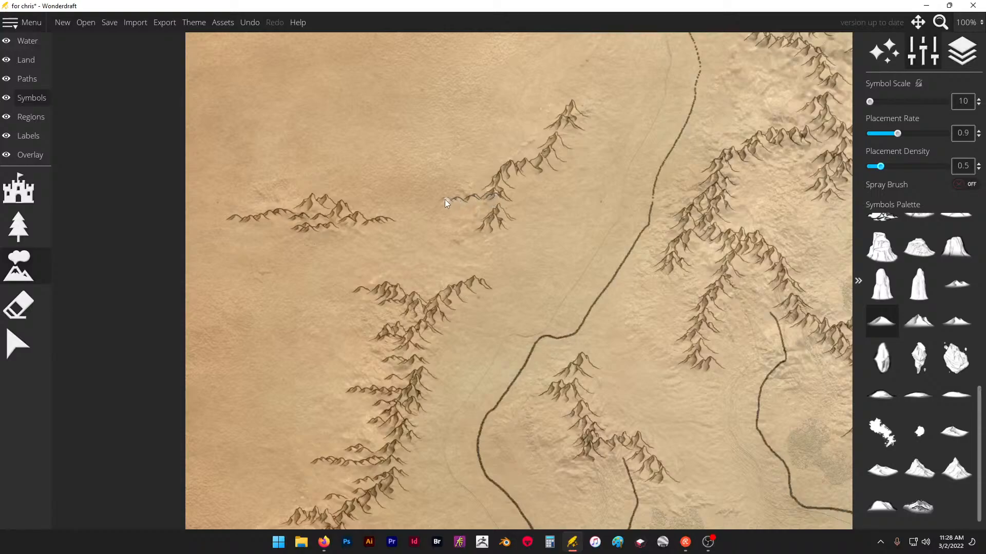
{"action": "left_click", "coordinate": [516, 188]}
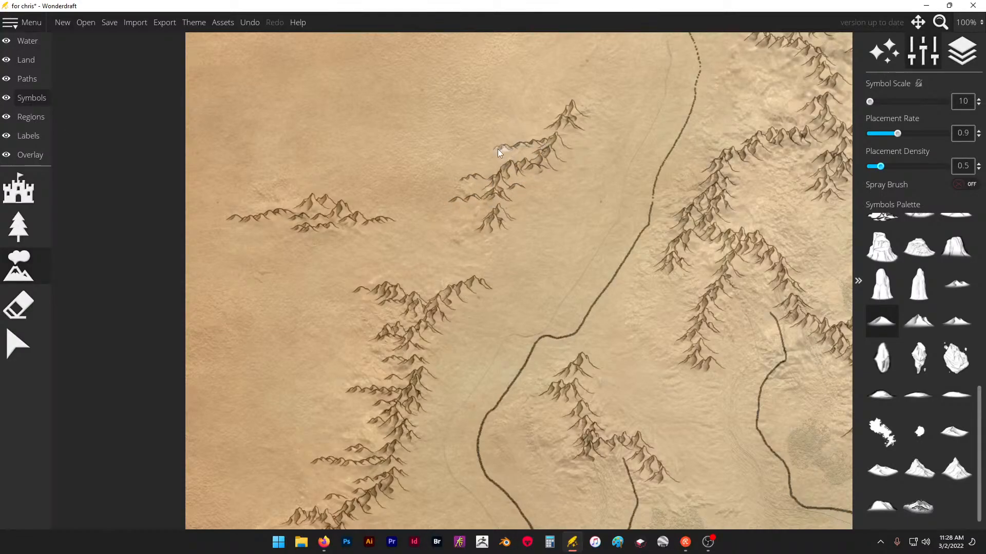
- Add short low foothills to the small range between the southwestern rivers and along the larger range east of it
{"action": "scroll", "coordinate": [557, 212], "scroll_direction": "down", "scroll_amount": 1}
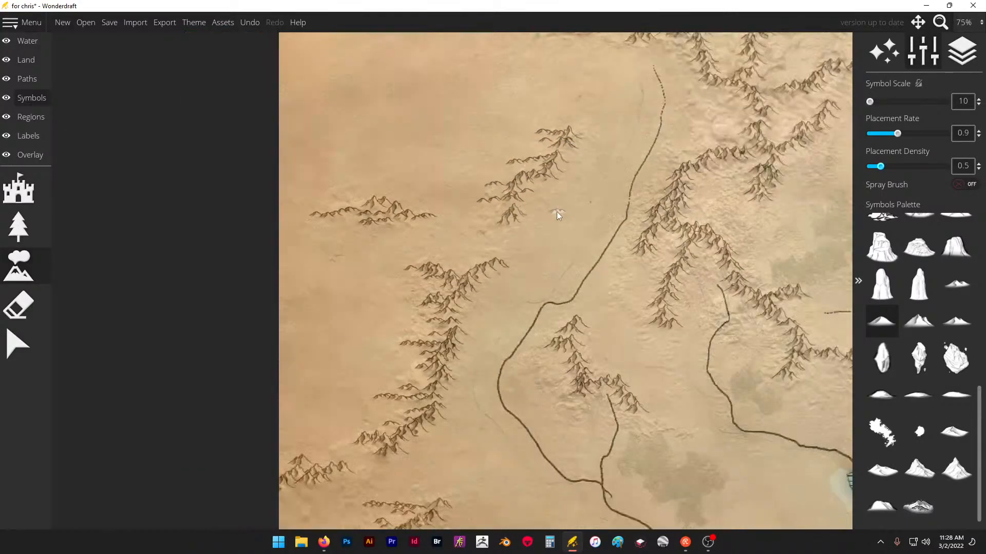
{"action": "scroll", "coordinate": [507, 369], "scroll_direction": "down", "scroll_amount": 1}
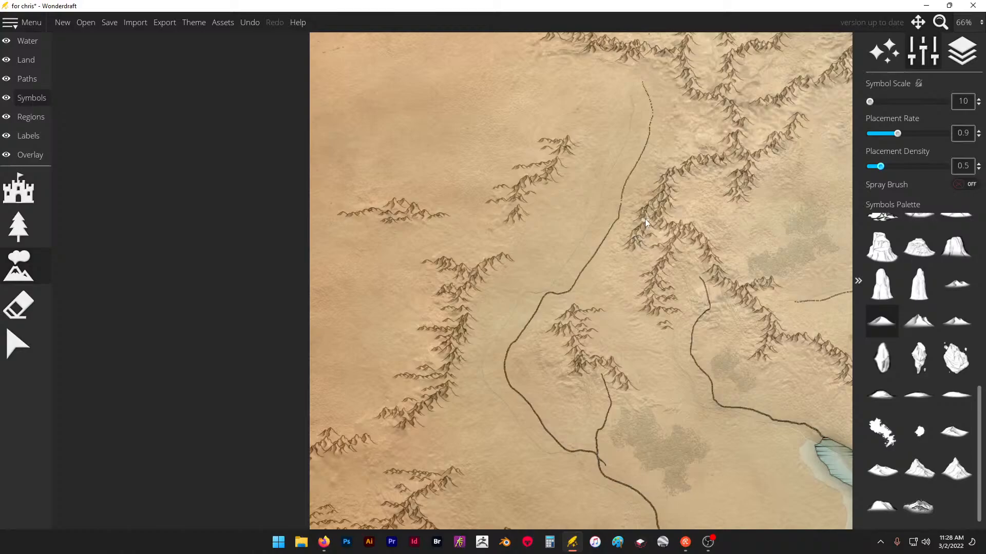
{"action": "mouse_move", "coordinate": [704, 198]}
{"action": "left_mouse_down"}
{"action": "mouse_move", "coordinate": [666, 213]}
{"action": "mouse_move", "coordinate": [721, 229]}
{"action": "mouse_move", "coordinate": [715, 244]}
{"action": "left_mouse_up"}
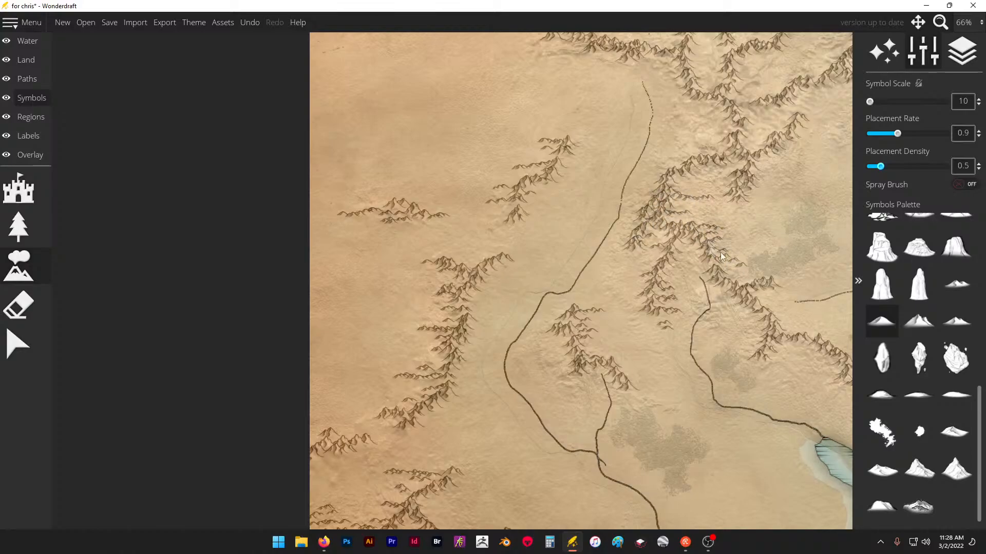
- Add low foothill spurs to the ranges in the map's southwestern corner and to the eastern end of the branching range
{"action": "scroll", "coordinate": [522, 188], "scroll_direction": "down", "scroll_amount": 4}
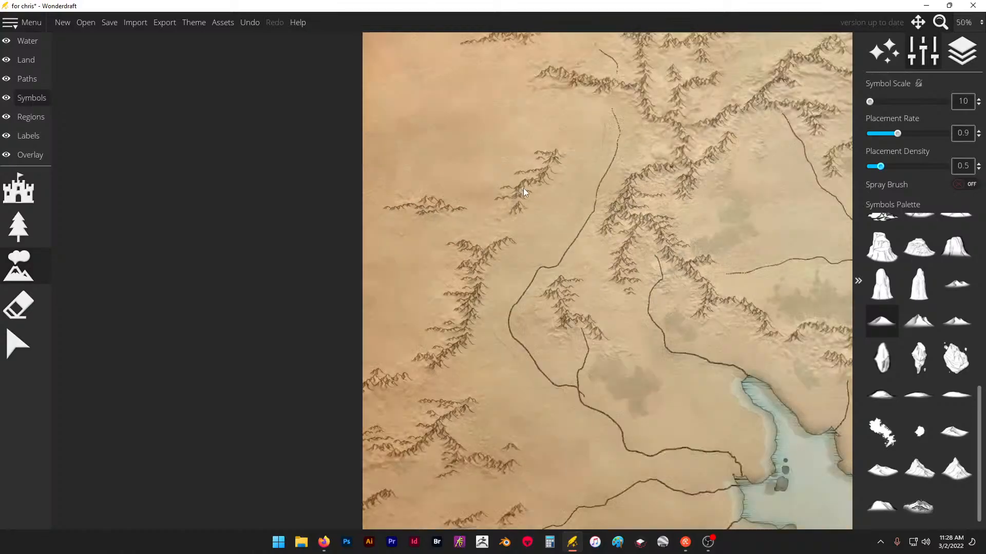
{"action": "scroll", "coordinate": [491, 348], "scroll_direction": "up", "scroll_amount": 4}
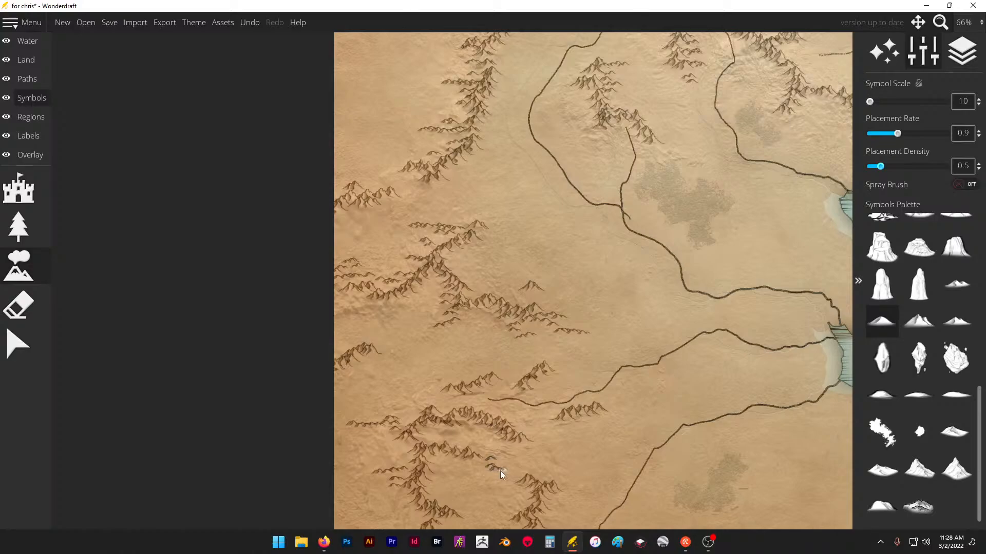
- Extend the central range's southeastern ridges and eastern flank with low foothill spurs, including the small peak between the two rivers
{"action": "scroll", "coordinate": [408, 389], "scroll_direction": "down", "scroll_amount": 5}
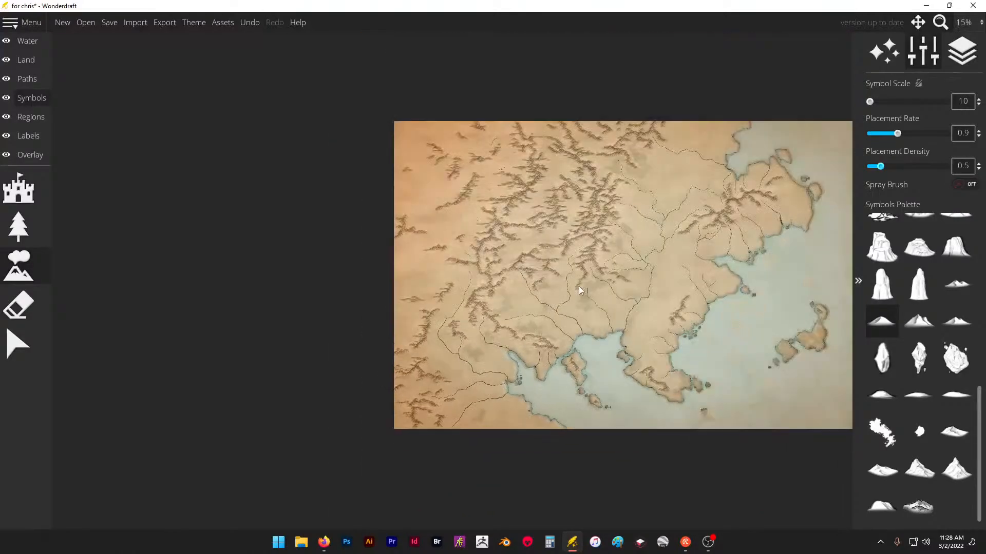
{"action": "scroll", "coordinate": [616, 236], "scroll_direction": "up", "scroll_amount": 6}
{"action": "scroll", "coordinate": [379, 276], "scroll_direction": "up", "scroll_amount": 2}
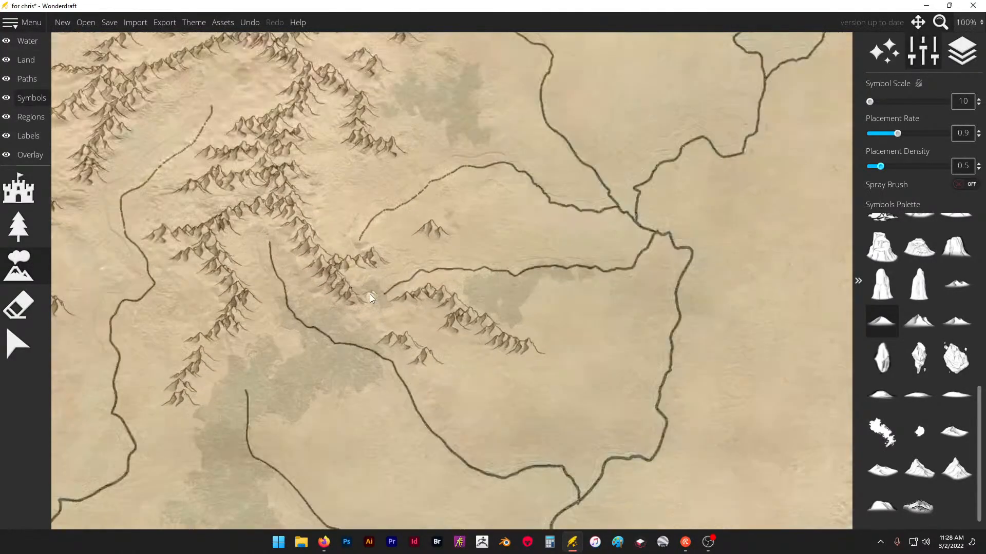
{"action": "left_click_drag", "start_coordinate": [539, 358], "coordinate": [535, 361]}
{"action": "left_click", "coordinate": [434, 360]}
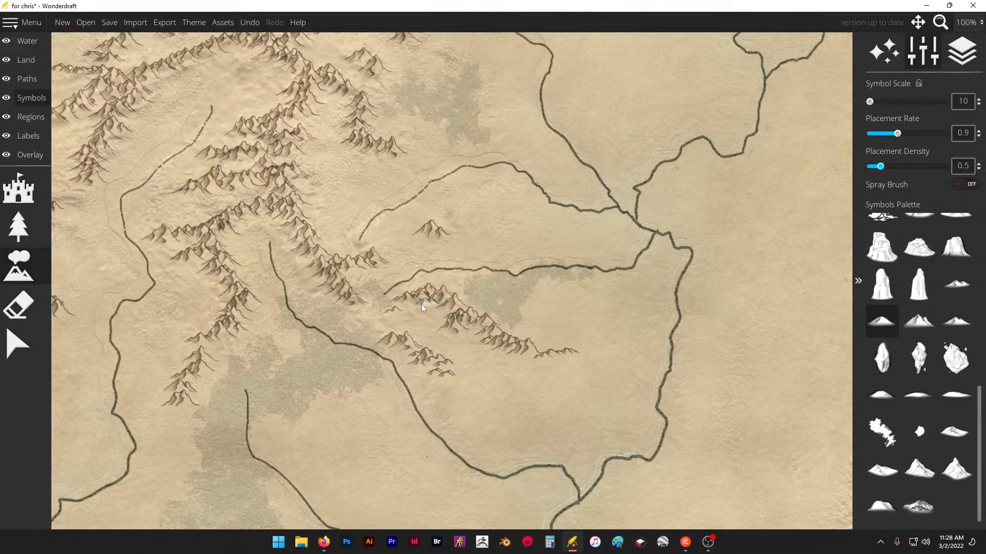
{"action": "left_click", "coordinate": [466, 223]}
{"action": "left_click", "coordinate": [382, 261]}
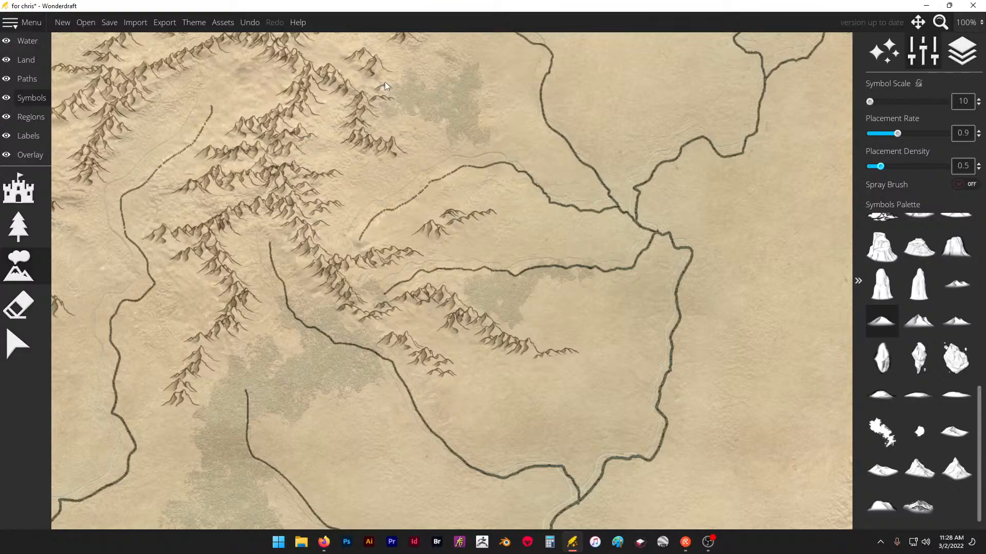
- Fill the western side of the central range's southern branches with short low foothills down to the river
{"action": "scroll", "coordinate": [638, 213], "scroll_direction": "down", "scroll_amount": 1}
{"action": "scroll", "coordinate": [252, 230], "scroll_direction": "up", "scroll_amount": 2}
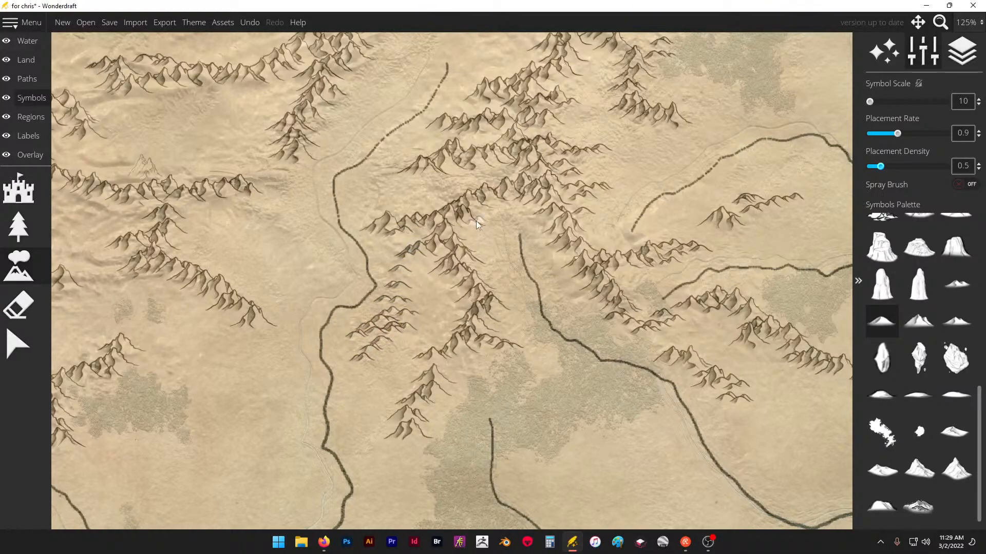
{"action": "left_click_drag", "start_coordinate": [391, 178], "coordinate": [395, 184]}
- Place low foothill ridges in the basin above the river's source and along the slopes of the surrounding central ranges
{"action": "scroll", "coordinate": [506, 340], "scroll_direction": "down", "scroll_amount": 2}
{"action": "scroll", "coordinate": [497, 113], "scroll_direction": "up", "scroll_amount": 3}
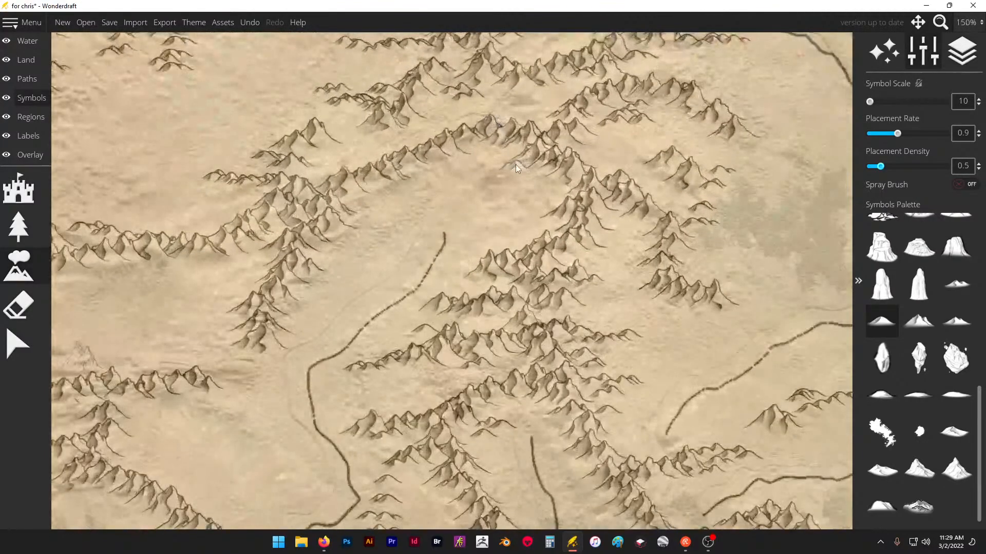
{"action": "mouse_move", "coordinate": [515, 165]}
{"action": "left_mouse_down"}
{"action": "mouse_move", "coordinate": [489, 185]}
{"action": "mouse_move", "coordinate": [451, 188]}
{"action": "left_mouse_up"}
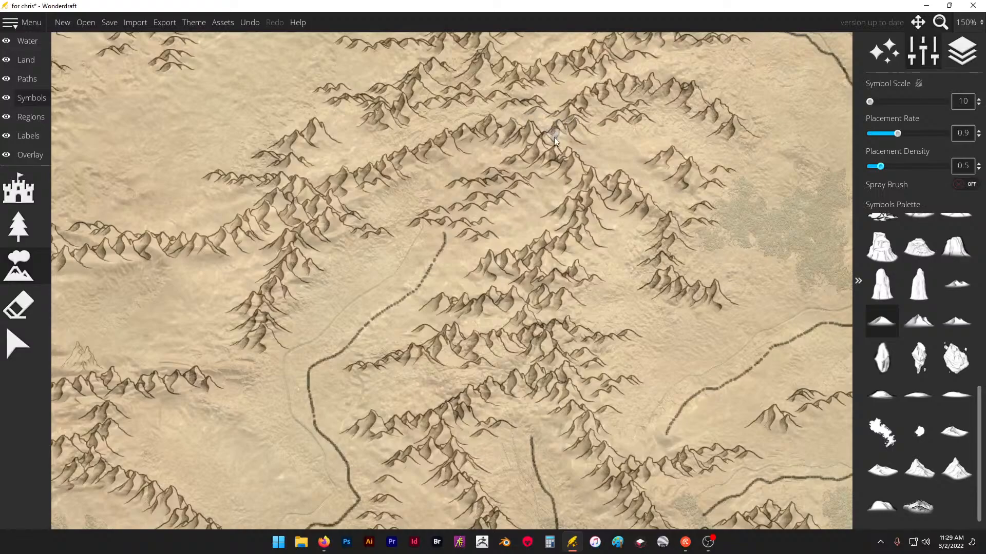
- Place two small clusters of low hills in the plain east of the central range, one on each side of the river
{"action": "scroll", "coordinate": [554, 137], "scroll_direction": "down", "scroll_amount": 6}
{"action": "scroll", "coordinate": [425, 185], "scroll_direction": "up", "scroll_amount": 3}
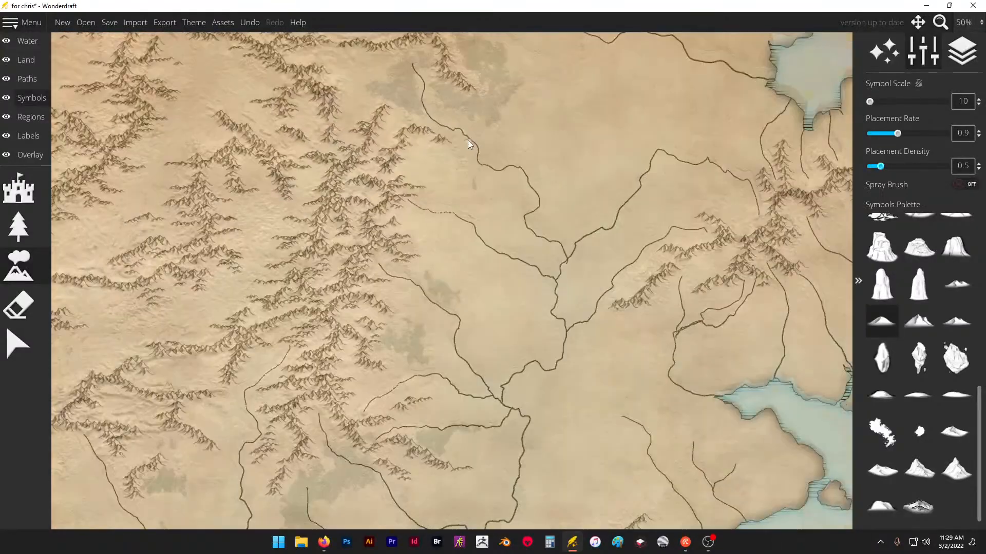
{"action": "scroll", "coordinate": [464, 152], "scroll_direction": "up", "scroll_amount": 3}
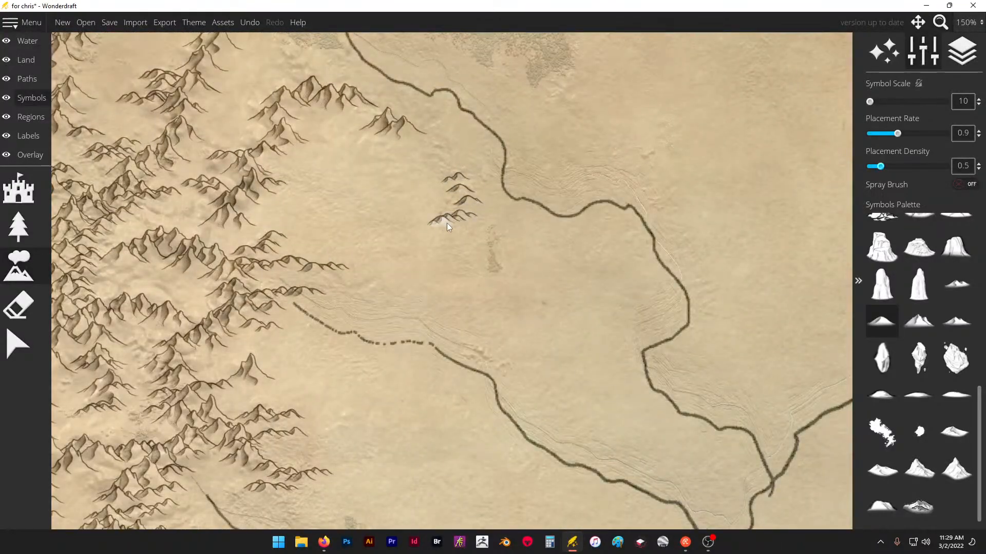
{"action": "left_click", "coordinate": [447, 224]}
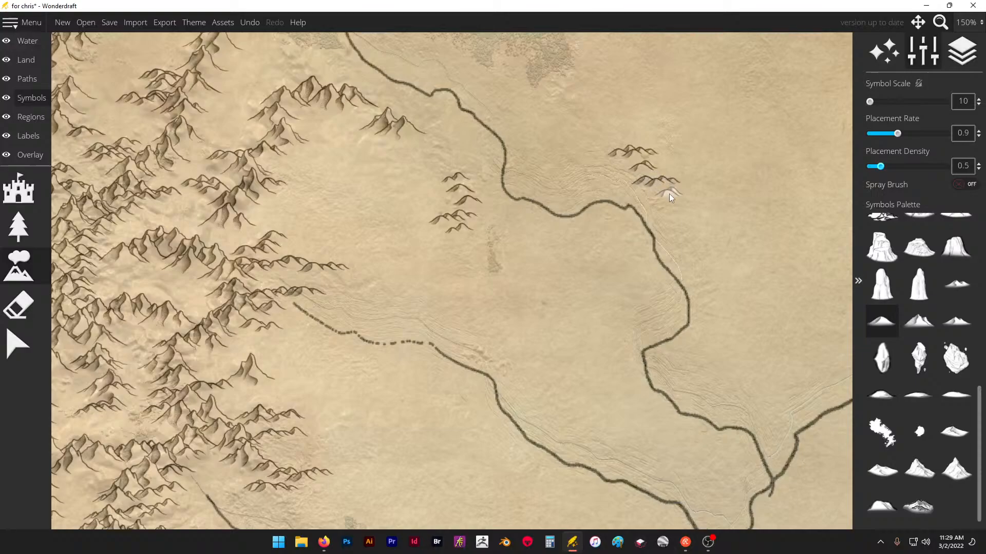
- Extend the eastern star-shaped range with low foothill spurs at its northern tips, western slopes and southeastern and eastern ends
{"action": "scroll", "coordinate": [447, 255], "scroll_direction": "down", "scroll_amount": 1}
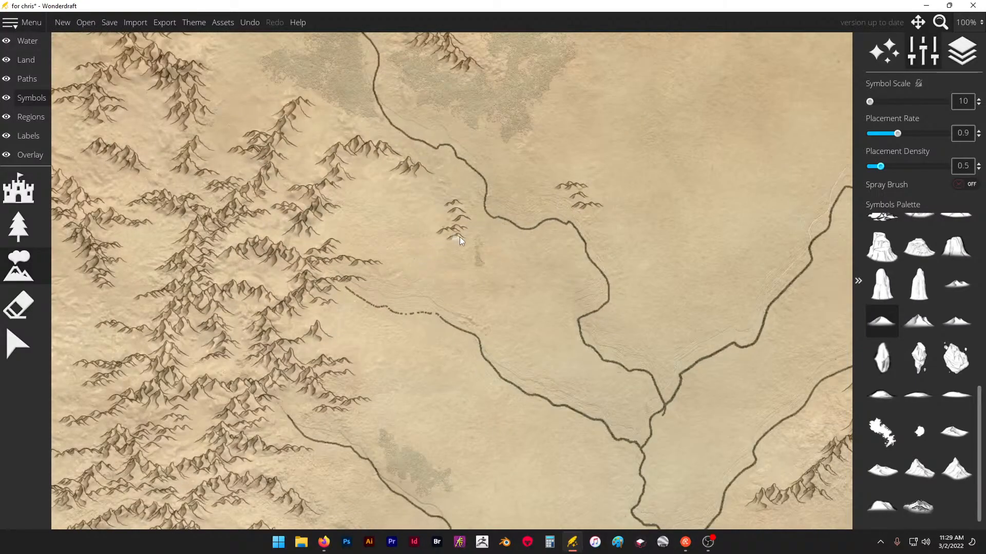
{"action": "scroll", "coordinate": [609, 199], "scroll_direction": "down", "scroll_amount": 3}
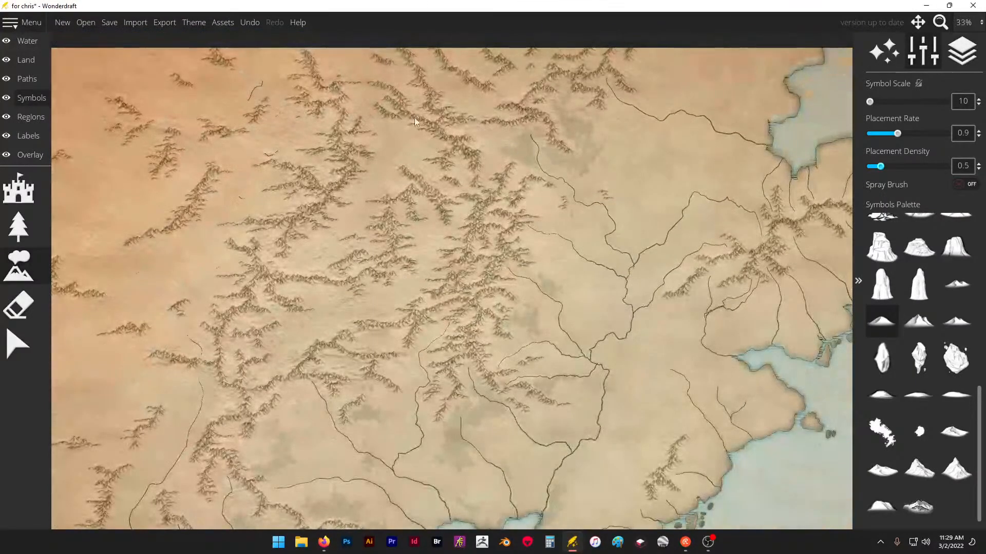
{"action": "scroll", "coordinate": [669, 184], "scroll_direction": "up", "scroll_amount": 3}
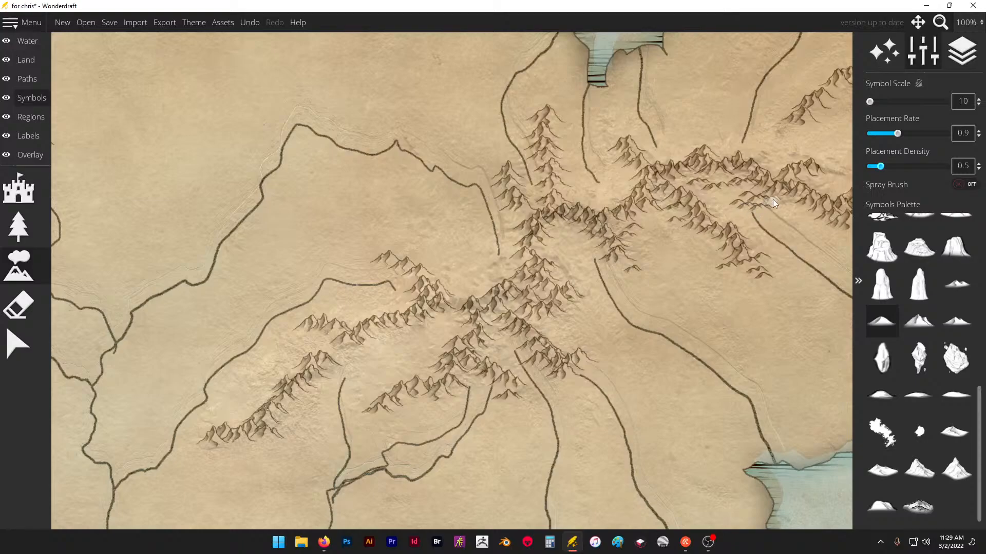
{"action": "scroll", "coordinate": [649, 171], "scroll_direction": "down", "scroll_amount": 3}
{"action": "scroll", "coordinate": [647, 209], "scroll_direction": "up", "scroll_amount": 3}
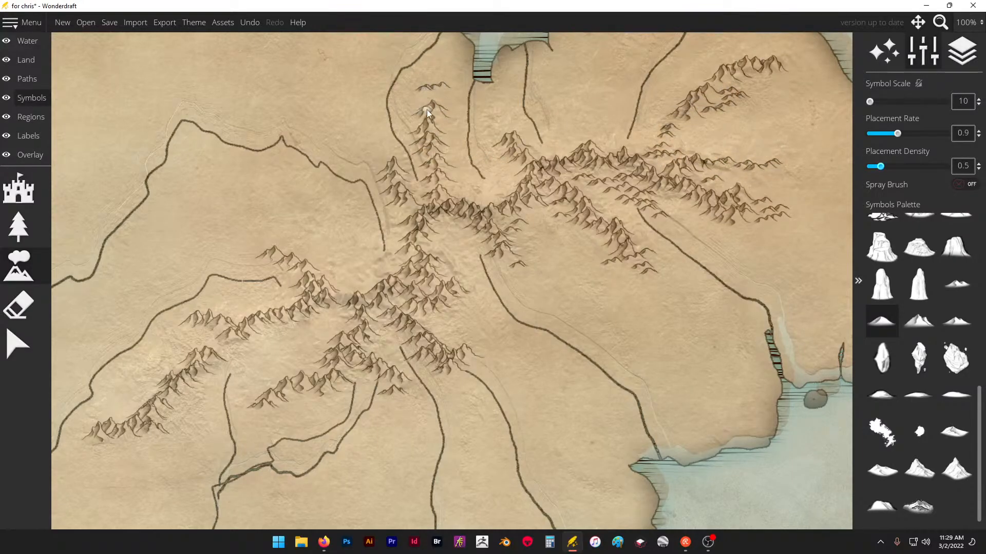
{"action": "left_click", "coordinate": [376, 145]}
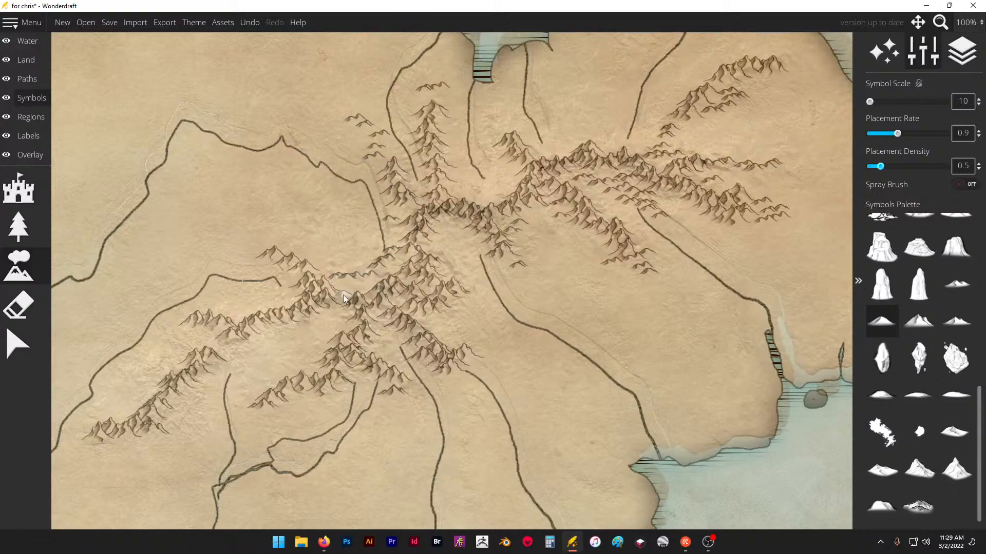
{"action": "left_click", "coordinate": [452, 326]}
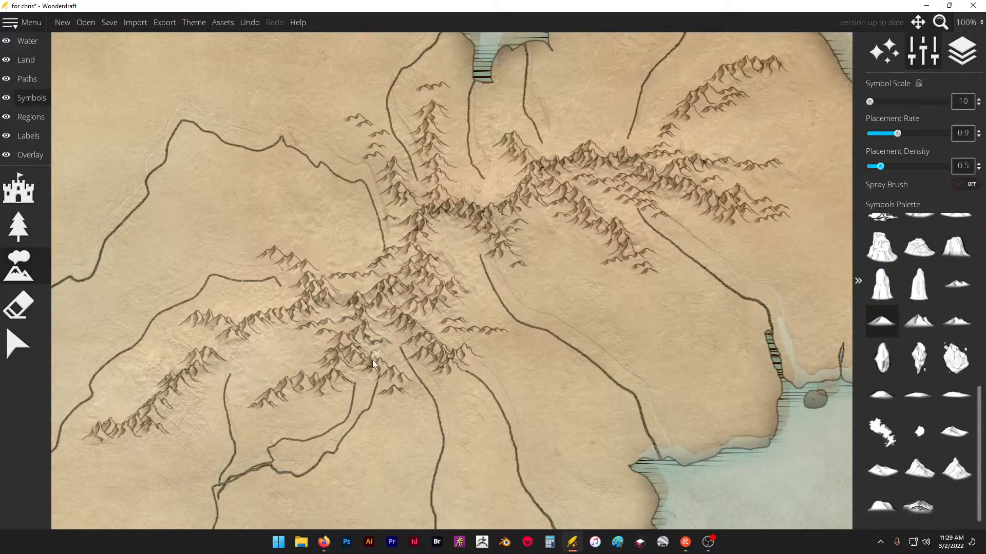
- Add low foothills to the small southeastern coastal range and to the peaks on the northernmost island of the eastern chain
{"action": "scroll", "coordinate": [486, 124], "scroll_direction": "down", "scroll_amount": 3}
{"action": "scroll", "coordinate": [375, 291], "scroll_direction": "up", "scroll_amount": 2}
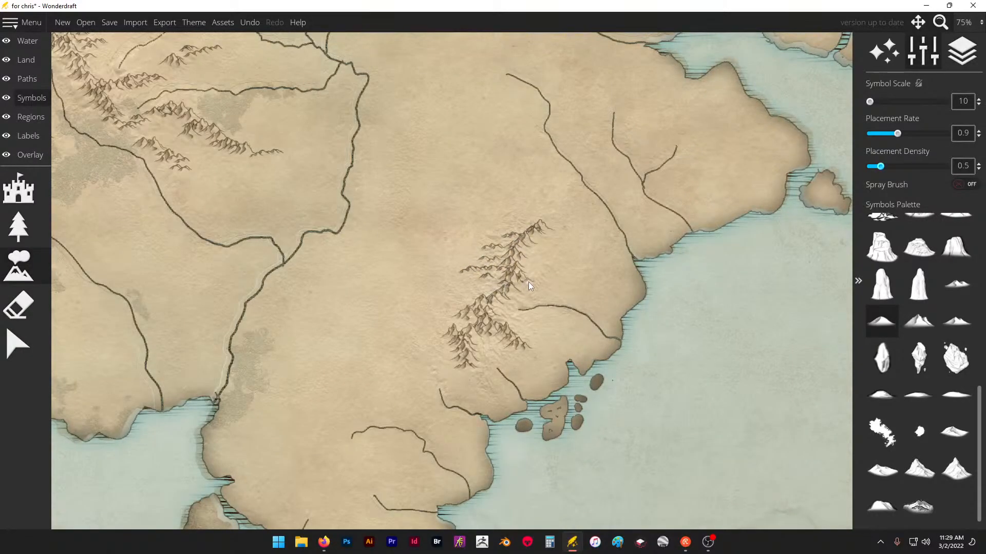
{"action": "scroll", "coordinate": [548, 275], "scroll_direction": "down", "scroll_amount": 3}
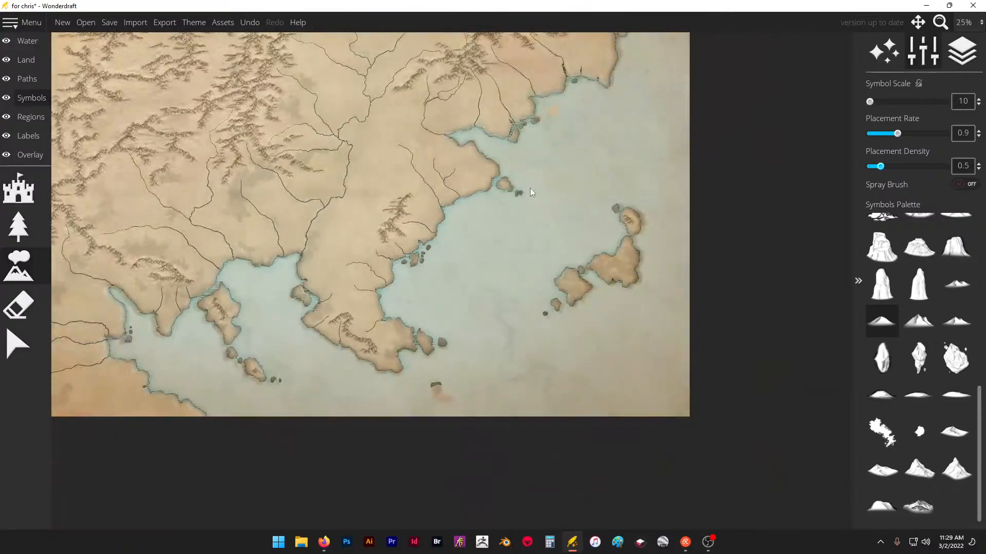
{"action": "scroll", "coordinate": [604, 242], "scroll_direction": "up", "scroll_amount": 2}
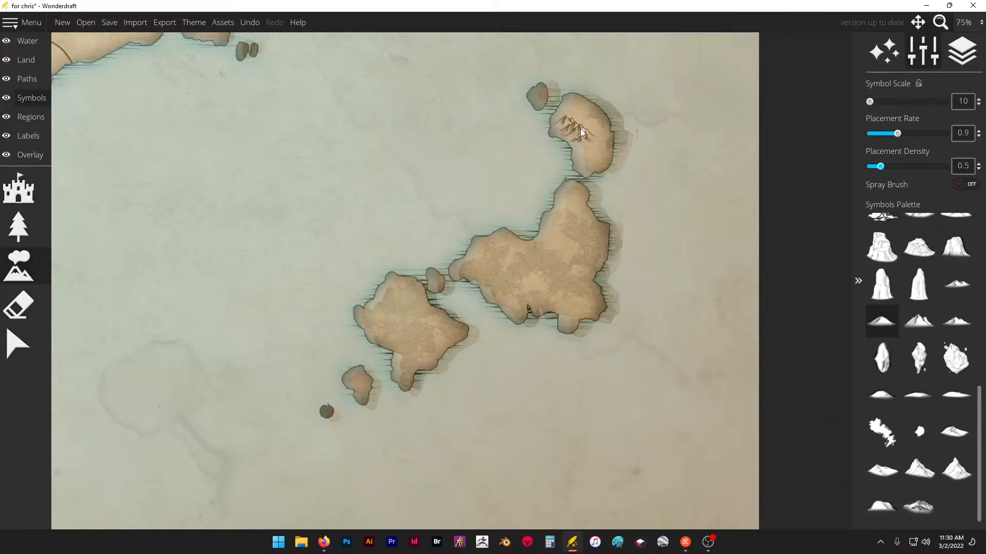
{"action": "scroll", "coordinate": [631, 119], "scroll_direction": "down", "scroll_amount": 1}
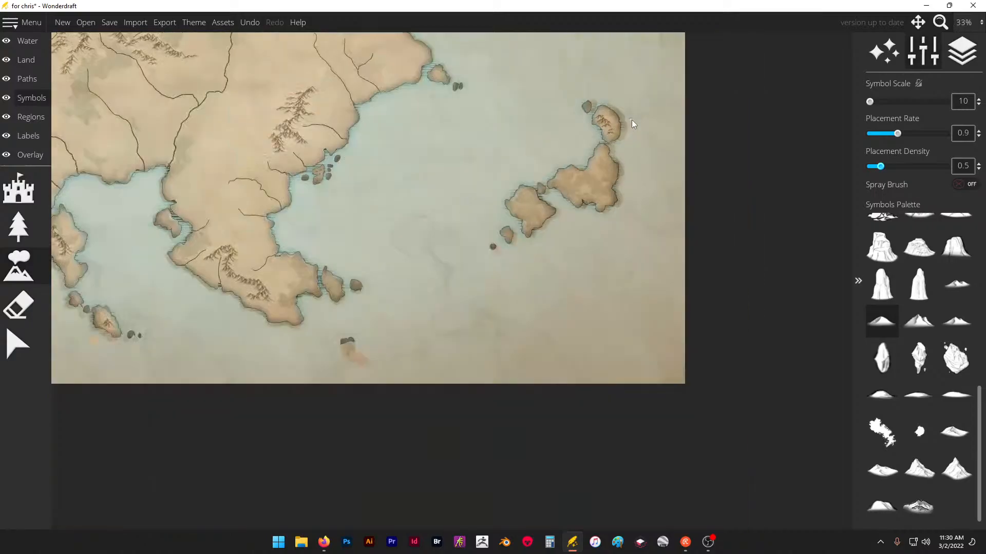
- Extend the southern peninsula's range with low foothill spurs toward its northwestern headland and its eastern plain
{"action": "scroll", "coordinate": [191, 262], "scroll_direction": "up", "scroll_amount": 2}
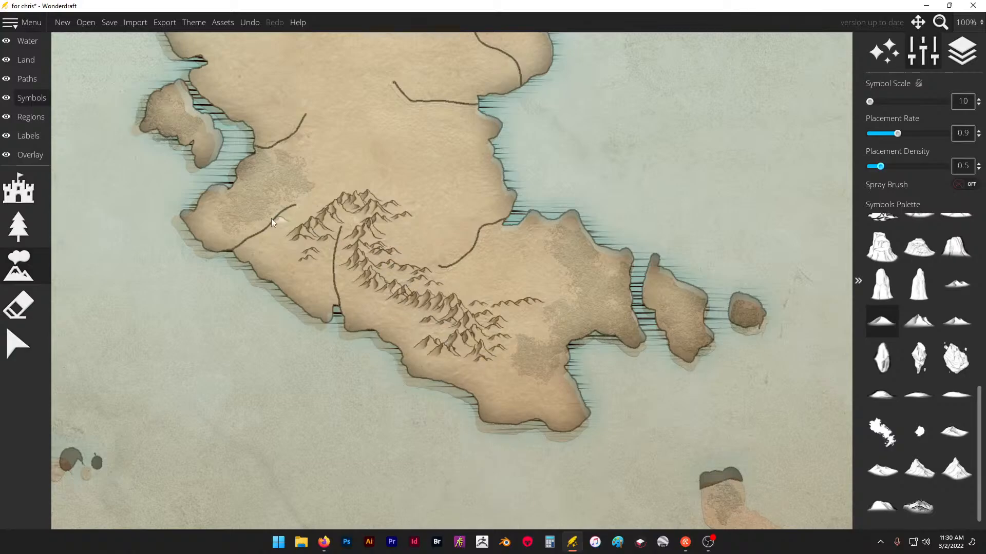
{"action": "scroll", "coordinate": [646, 355], "scroll_direction": "down", "scroll_amount": 1}
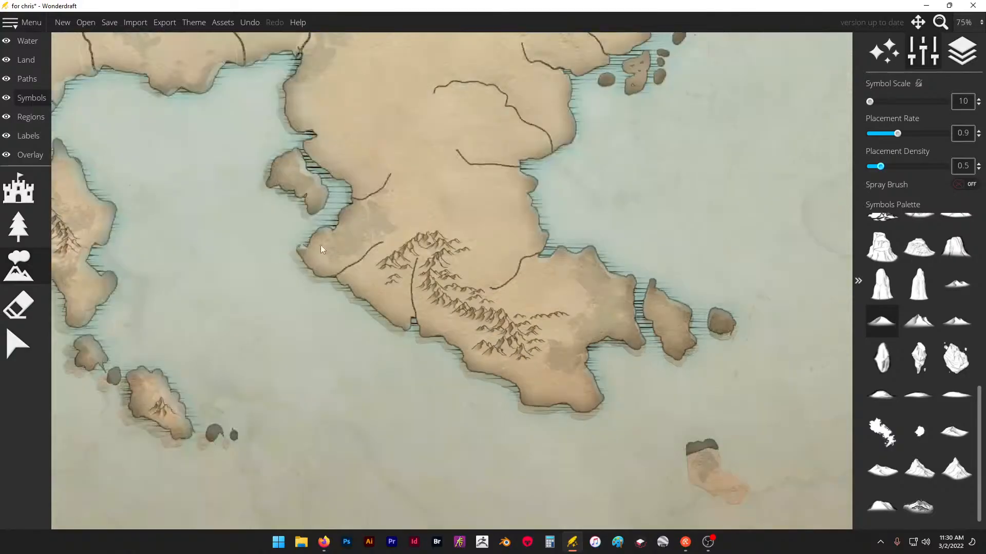
{"action": "scroll", "coordinate": [355, 227], "scroll_direction": "up", "scroll_amount": 1}
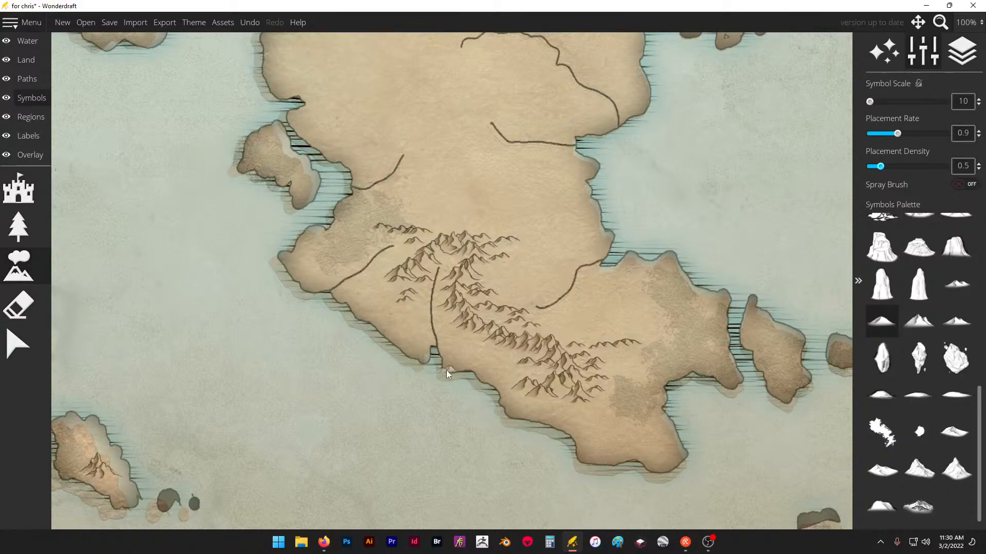
{"action": "left_click_drag", "start_coordinate": [362, 293], "coordinate": [416, 291]}
{"action": "key", "text": "ctrl+z"}
{"action": "key", "text": "ctrl+z"}
- Place low foothills around the peaks of the small island west of the peninsula and the larger island north of it
{"action": "scroll", "coordinate": [618, 292], "scroll_direction": "down", "scroll_amount": 2}
{"action": "scroll", "coordinate": [288, 359], "scroll_direction": "up", "scroll_amount": 4}
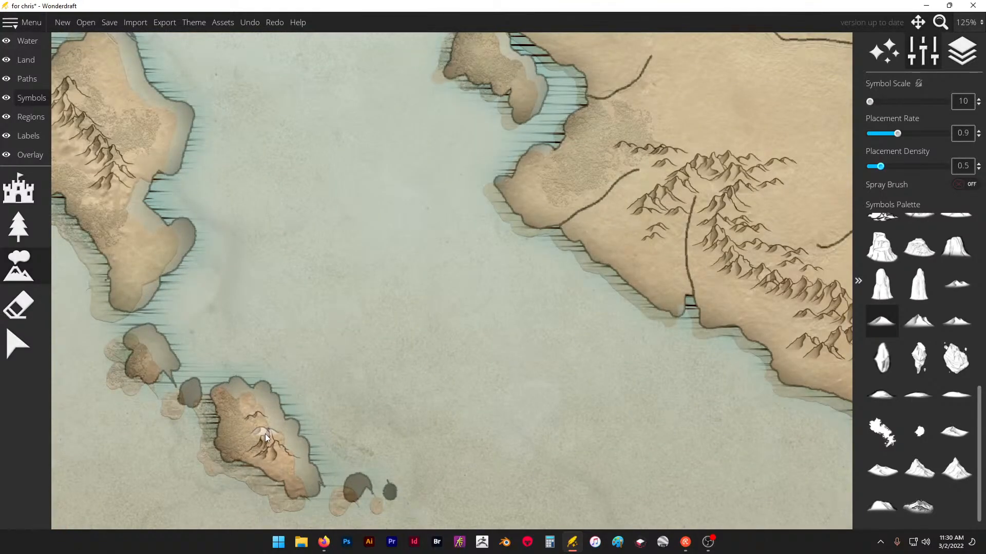
{"action": "left_click", "coordinate": [265, 434]}
{"action": "scroll", "coordinate": [712, 268], "scroll_direction": "down", "scroll_amount": 3}
{"action": "scroll", "coordinate": [368, 208], "scroll_direction": "up", "scroll_amount": 2}
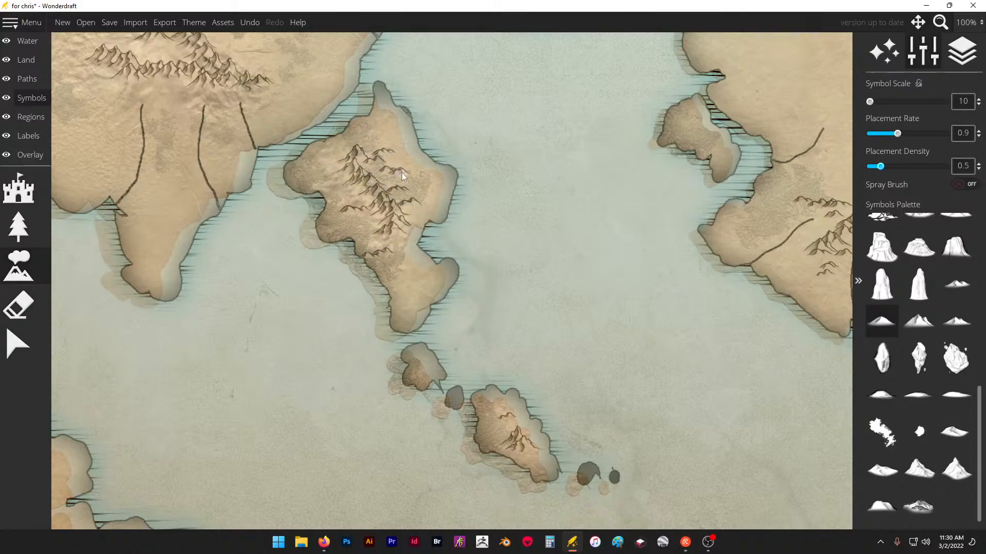
- Surround the southern coastal range above the three short rivers with low foothills at its western end, eastern end and inner valley
{"action": "scroll", "coordinate": [522, 216], "scroll_direction": "down", "scroll_amount": 2}
{"action": "scroll", "coordinate": [357, 101], "scroll_direction": "up", "scroll_amount": 3}
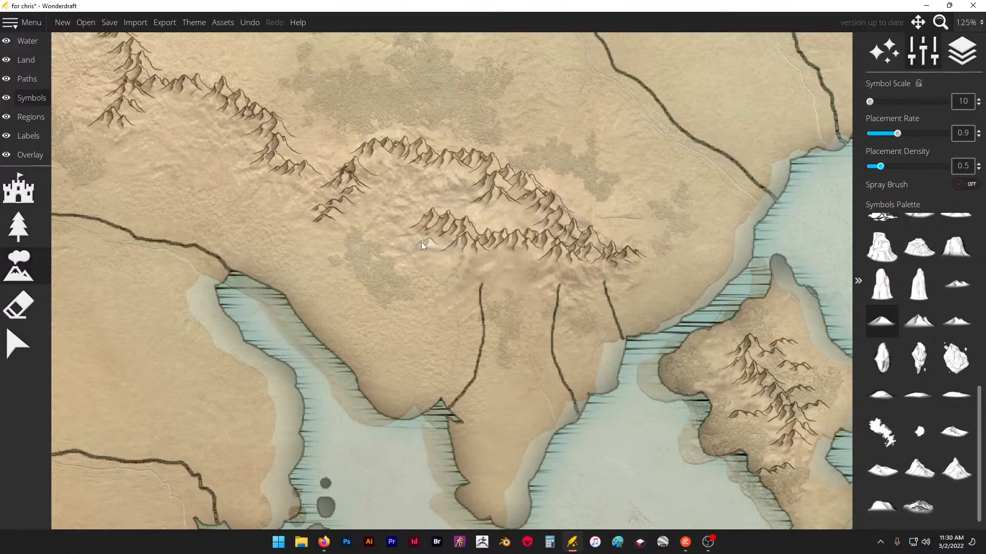
{"action": "left_click", "coordinate": [441, 213]}
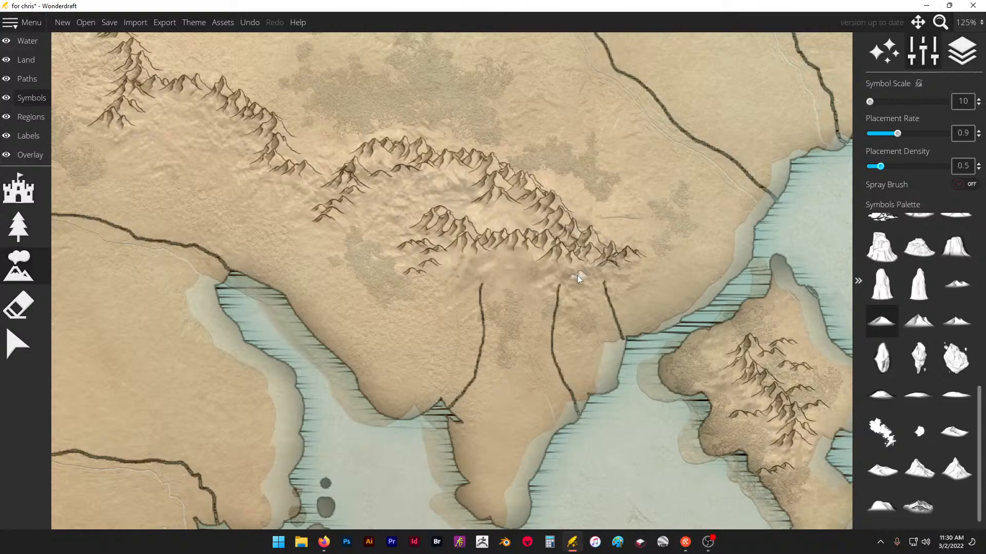
{"action": "mouse_move", "coordinate": [634, 265]}
{"action": "left_mouse_down"}
{"action": "mouse_move", "coordinate": [684, 264]}
{"action": "mouse_move", "coordinate": [684, 276]}
{"action": "mouse_move", "coordinate": [591, 256]}
{"action": "mouse_move", "coordinate": [546, 276]}
{"action": "mouse_move", "coordinate": [566, 273]}
{"action": "mouse_move", "coordinate": [571, 258]}
{"action": "mouse_move", "coordinate": [607, 274]}
{"action": "mouse_move", "coordinate": [579, 267]}
{"action": "left_mouse_up"}
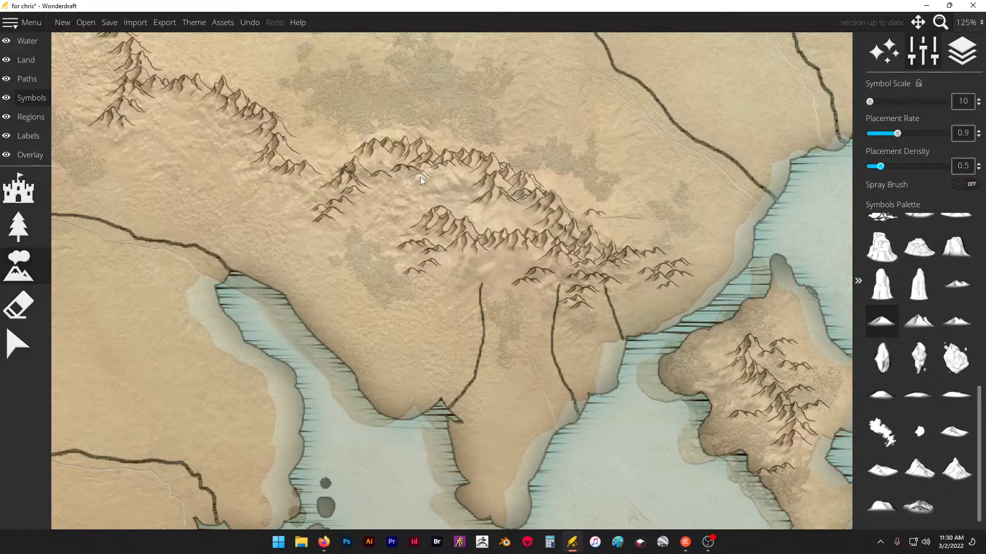
{"action": "left_click_drag", "start_coordinate": [386, 200], "coordinate": [379, 216]}
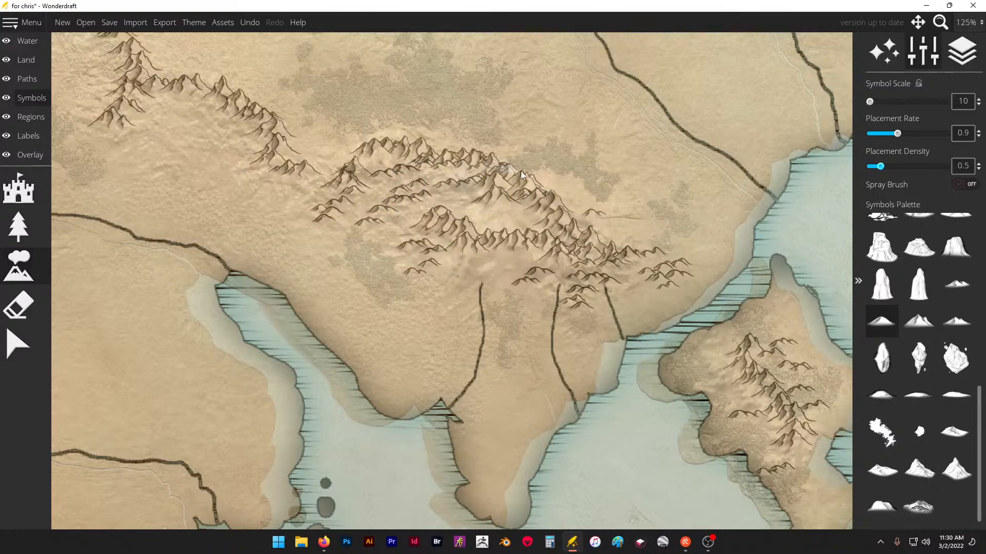
- Add low foothill ridges along the southwestern slopes of the adjoining range, northwest of the coastal range
{"action": "scroll", "coordinate": [746, 257], "scroll_direction": "down", "scroll_amount": 1}
{"action": "scroll", "coordinate": [460, 200], "scroll_direction": "up", "scroll_amount": 1}
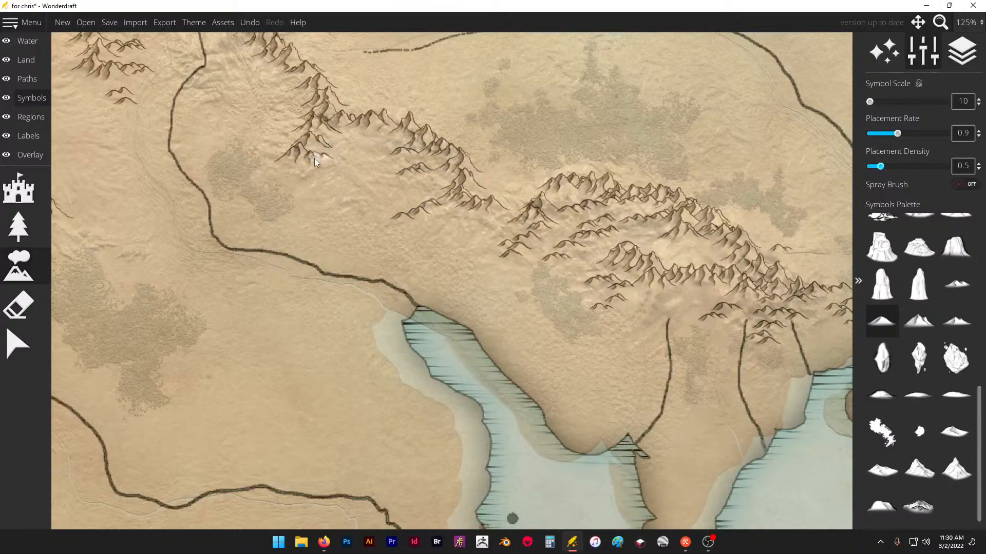
{"action": "left_click_drag", "start_coordinate": [314, 162], "coordinate": [328, 196]}
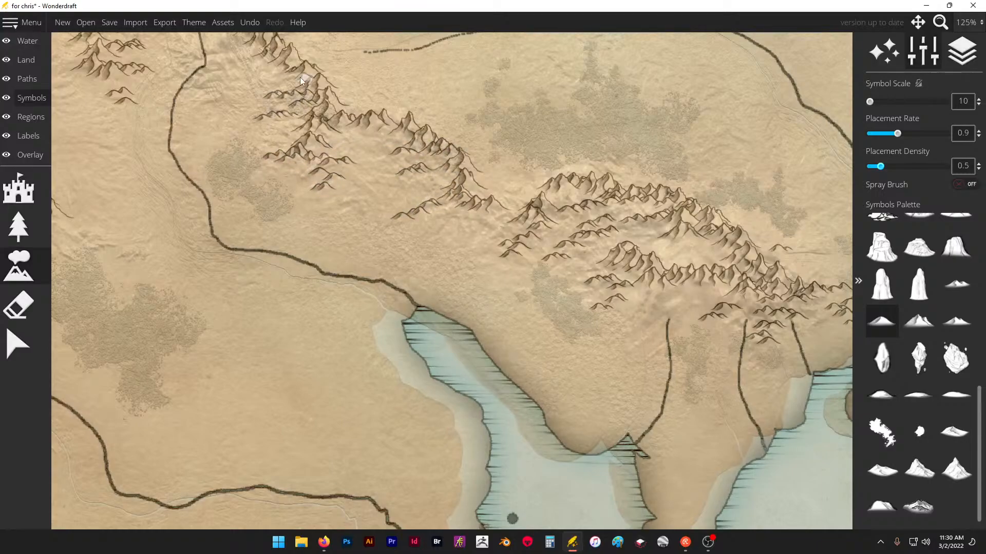
{"action": "left_click_drag", "start_coordinate": [261, 73], "coordinate": [232, 71]}
- Add low foothills on both sides of the upper river valley, undoing the hills that cross the river
{"action": "scroll", "coordinate": [702, 265], "scroll_direction": "down", "scroll_amount": 2}
{"action": "scroll", "coordinate": [434, 157], "scroll_direction": "up", "scroll_amount": 5}
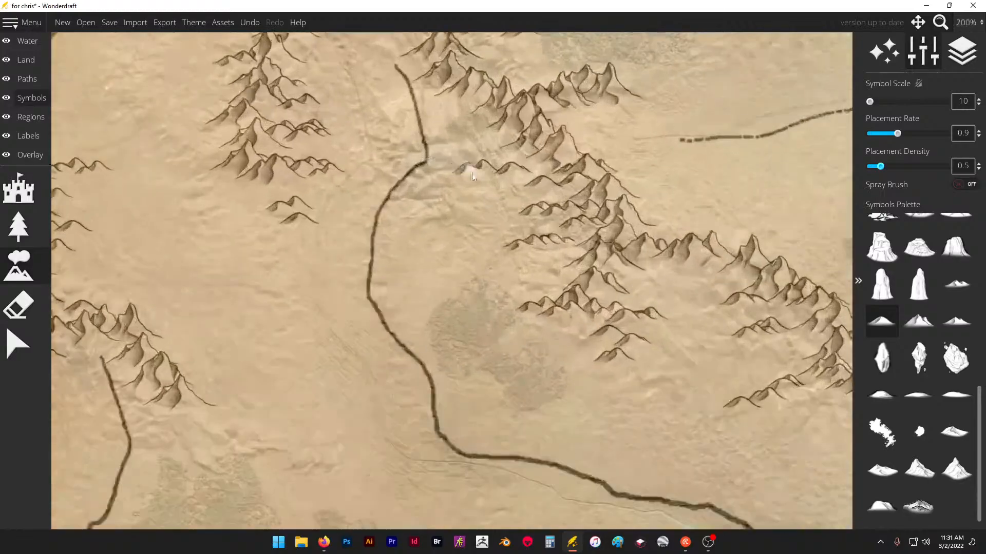
{"action": "mouse_move", "coordinate": [473, 173]}
{"action": "left_mouse_down"}
{"action": "mouse_move", "coordinate": [558, 164]}
{"action": "mouse_move", "coordinate": [515, 185]}
{"action": "left_mouse_up"}
{"action": "mouse_move", "coordinate": [409, 199]}
{"action": "left_mouse_down"}
{"action": "mouse_move", "coordinate": [454, 205]}
{"action": "mouse_move", "coordinate": [462, 196]}
{"action": "left_mouse_up"}
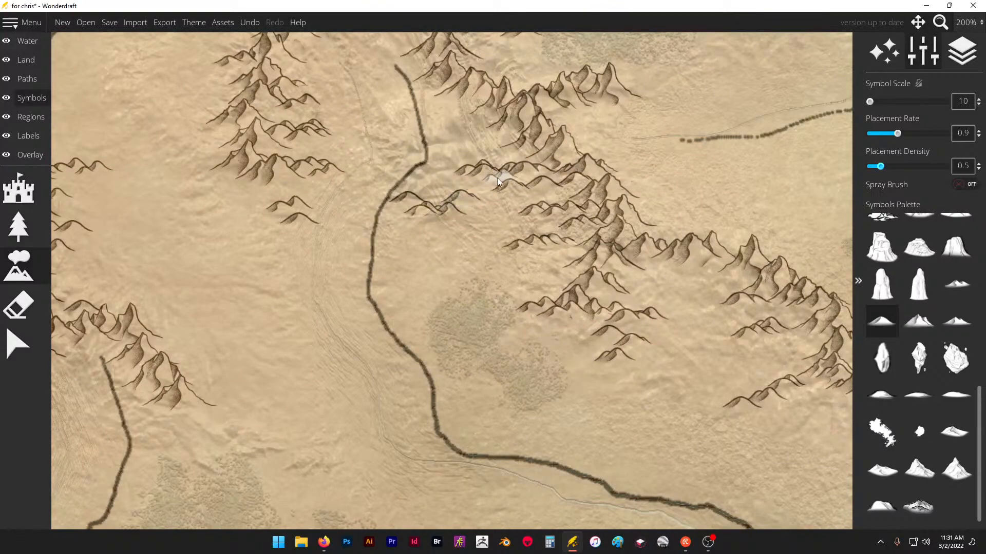
{"action": "key", "text": "ctrl+z"}
{"action": "left_click", "coordinate": [495, 114]}
{"action": "scroll", "coordinate": [572, 279], "scroll_direction": "down", "scroll_amount": 2}
{"action": "scroll", "coordinate": [395, 140], "scroll_direction": "up", "scroll_amount": 2}
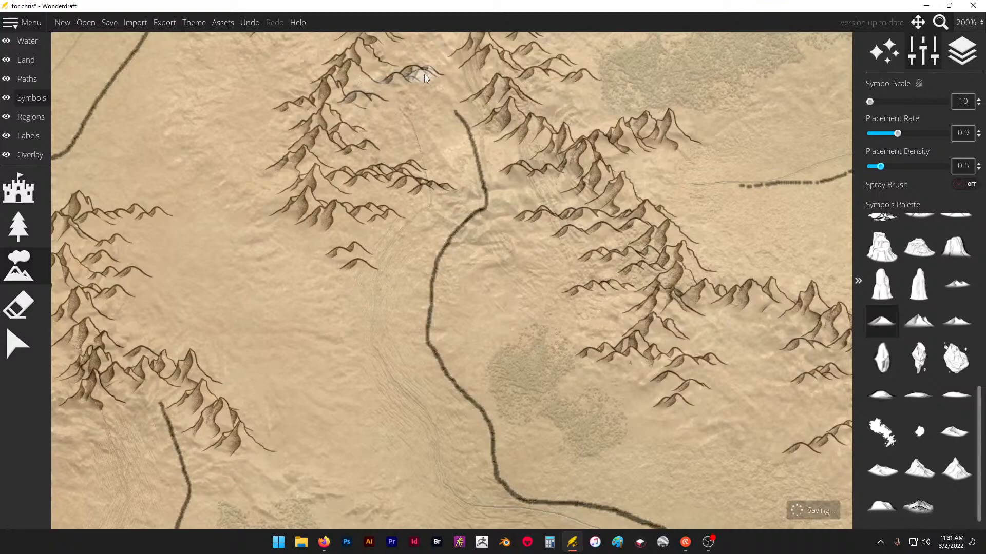
- Extend the range north of the river's source with low foothill spurs on its eastern slopes and a small hill cluster farther northeast
{"action": "scroll", "coordinate": [545, 252], "scroll_direction": "down", "scroll_amount": 3}
{"action": "scroll", "coordinate": [557, 116], "scroll_direction": "up", "scroll_amount": 3}
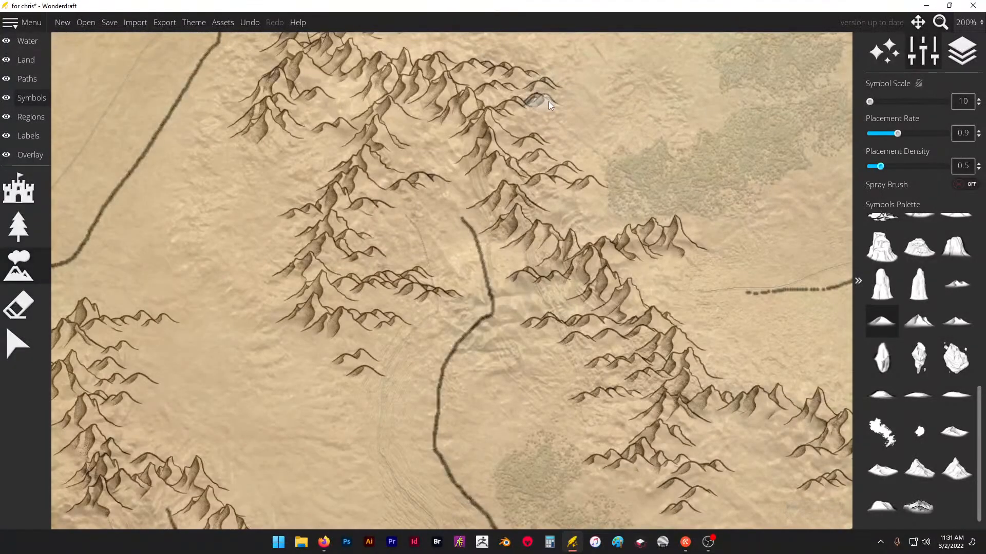
{"action": "scroll", "coordinate": [612, 307], "scroll_direction": "down", "scroll_amount": 4}
{"action": "scroll", "coordinate": [542, 123], "scroll_direction": "up", "scroll_amount": 3}
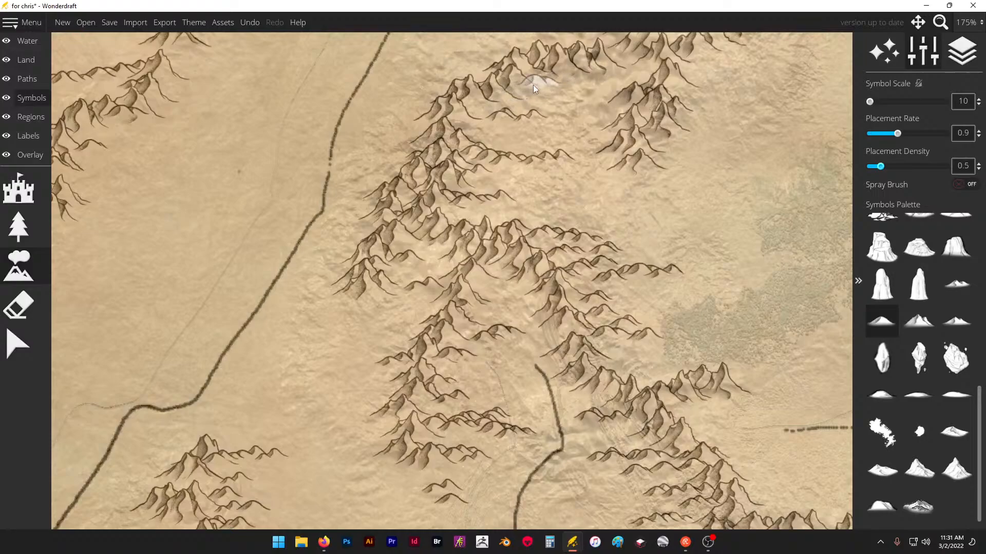
{"action": "mouse_move", "coordinate": [677, 146]}
{"action": "left_mouse_down"}
{"action": "mouse_move", "coordinate": [699, 181]}
{"action": "mouse_move", "coordinate": [721, 129]}
{"action": "left_mouse_up"}
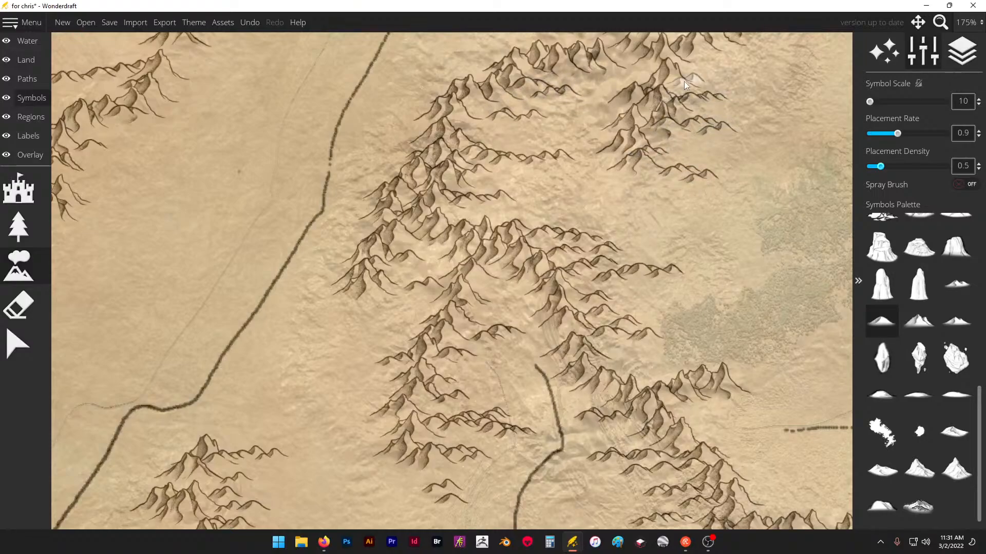
{"action": "scroll", "coordinate": [667, 197], "scroll_direction": "down", "scroll_amount": 4}
{"action": "scroll", "coordinate": [645, 160], "scroll_direction": "up", "scroll_amount": 2}
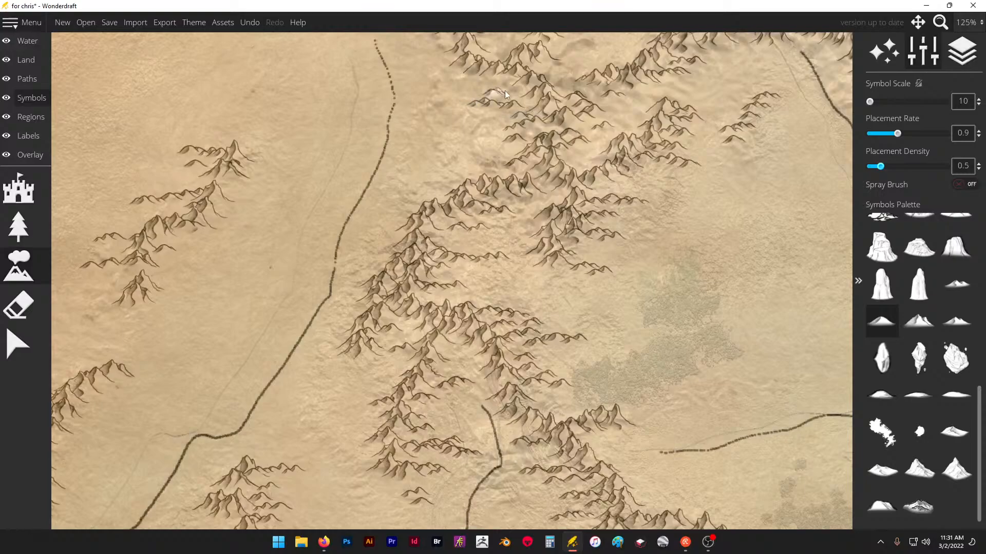
- Fill the slopes of the southern central branches between the two rivers with low foothill ridges running east and southeast
{"action": "scroll", "coordinate": [515, 85], "scroll_direction": "down", "scroll_amount": 3}
{"action": "scroll", "coordinate": [371, 201], "scroll_direction": "up", "scroll_amount": 2}
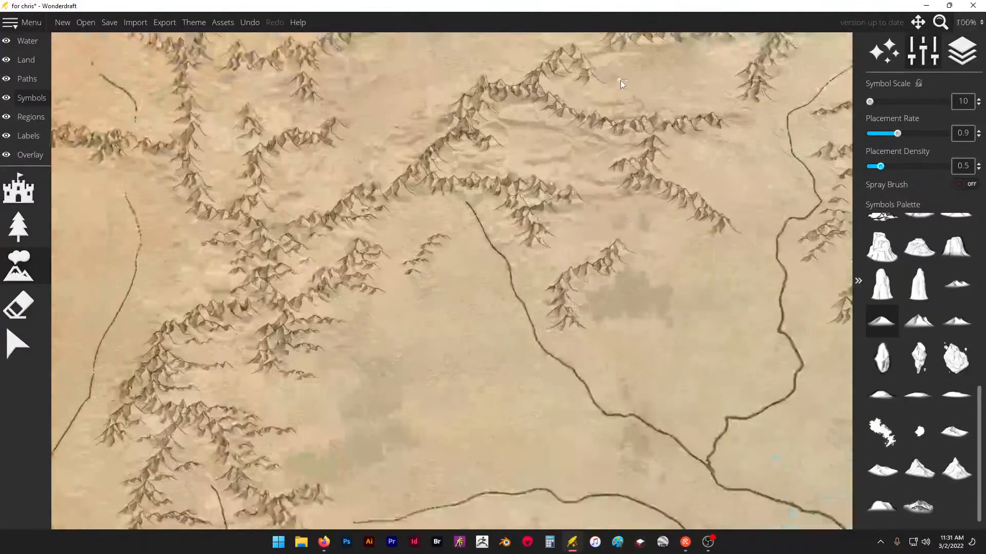
{"action": "left_click", "coordinate": [576, 135]}
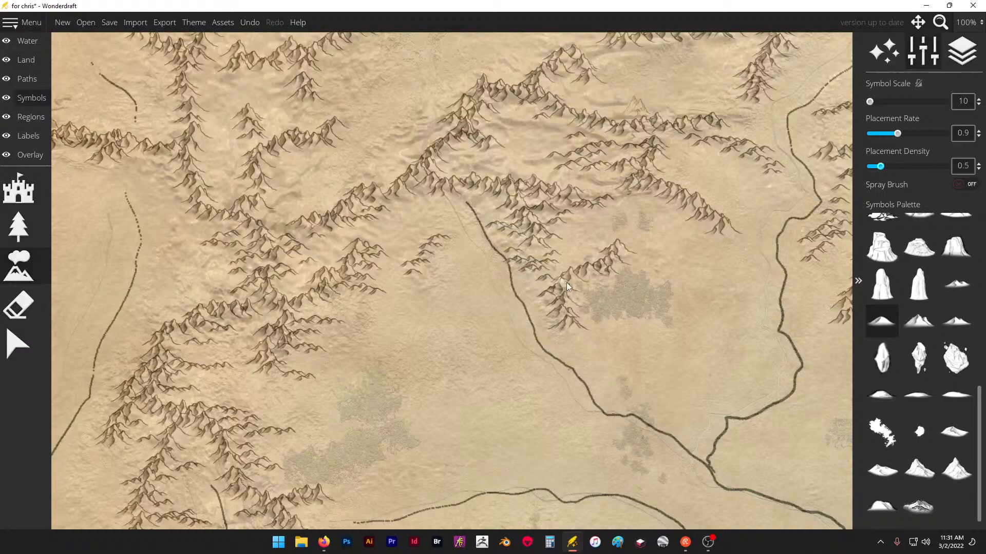
- Place low hill clusters in the central basin below the long east-west range and around the neighbouring ridge ends
{"action": "scroll", "coordinate": [486, 264], "scroll_direction": "down", "scroll_amount": 3}
{"action": "scroll", "coordinate": [535, 164], "scroll_direction": "up", "scroll_amount": 5}
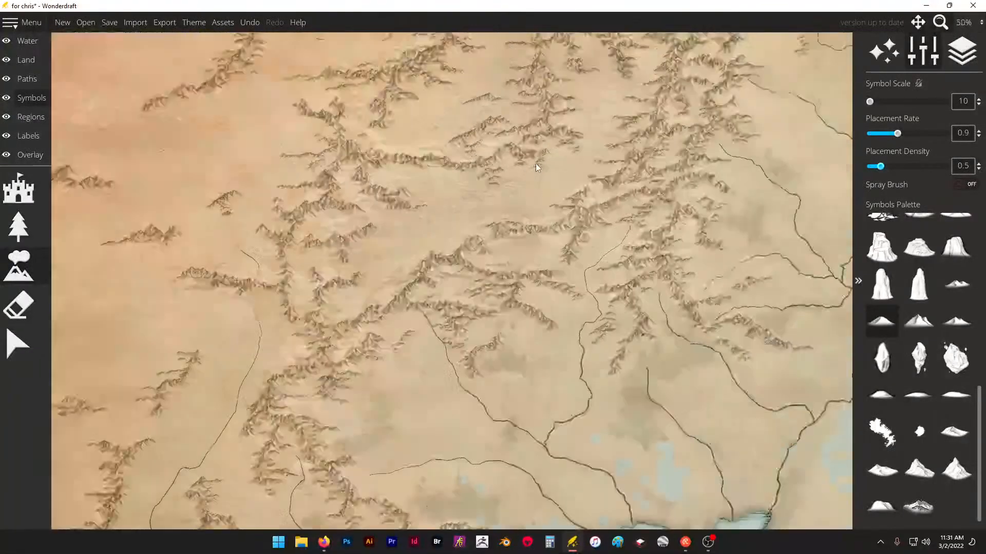
{"action": "mouse_move", "coordinate": [464, 223]}
{"action": "left_mouse_down"}
{"action": "mouse_move", "coordinate": [484, 213]}
{"action": "mouse_move", "coordinate": [494, 180]}
{"action": "left_mouse_up"}
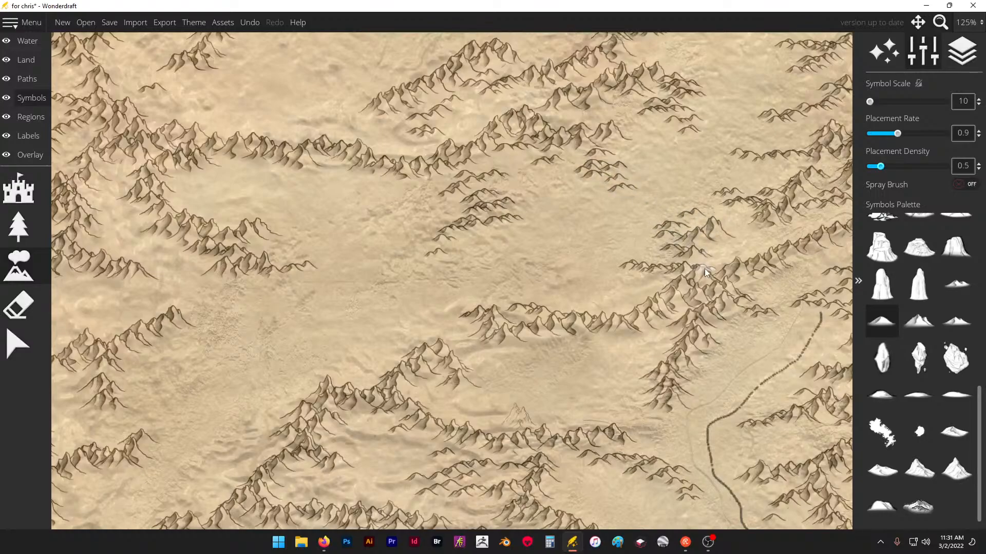
- Set the placement density to 0.9 and fill the slopes of the ridge above the river's source with low foothills
{"action": "scroll", "coordinate": [655, 242], "scroll_direction": "down", "scroll_amount": 2}
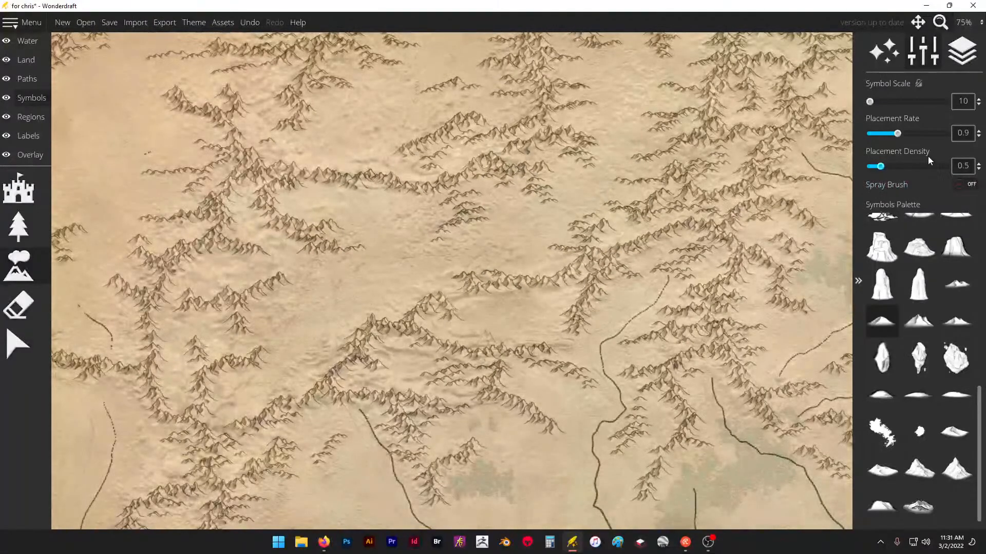
{"action": "scroll", "coordinate": [626, 245], "scroll_direction": "up", "scroll_amount": 2}
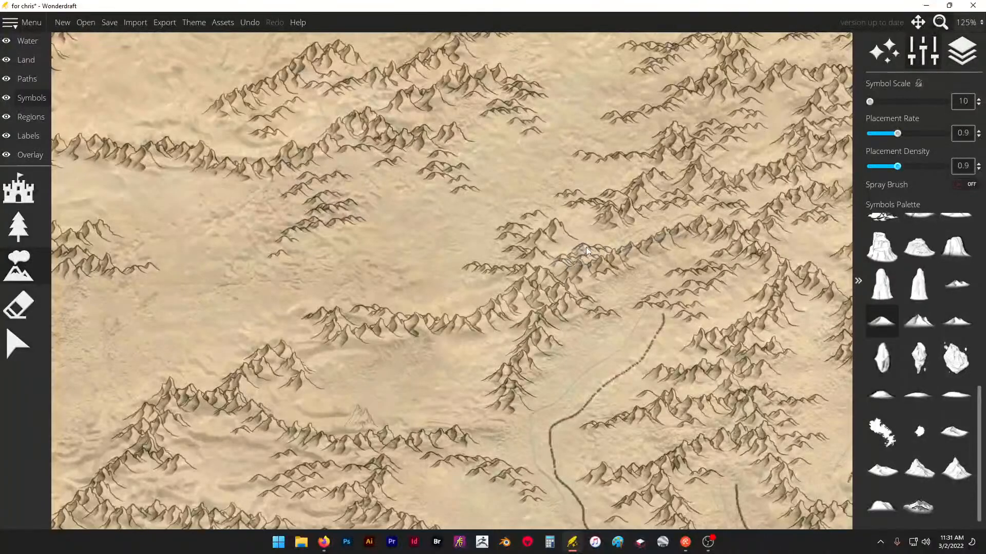
{"action": "mouse_move", "coordinate": [586, 248]}
{"action": "left_mouse_down"}
{"action": "mouse_move", "coordinate": [558, 269]}
{"action": "mouse_move", "coordinate": [609, 279]}
{"action": "left_mouse_up"}
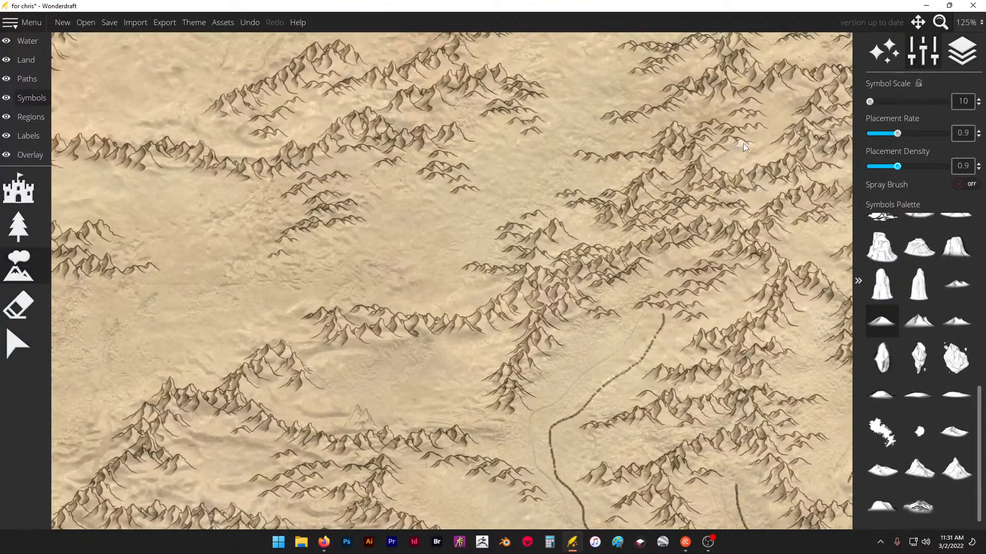
- Add low foothills beneath the central ridge west of the main river, along its southeast-running slope
{"action": "scroll", "coordinate": [629, 123], "scroll_direction": "down", "scroll_amount": 2}
{"action": "scroll", "coordinate": [498, 244], "scroll_direction": "up", "scroll_amount": 1}
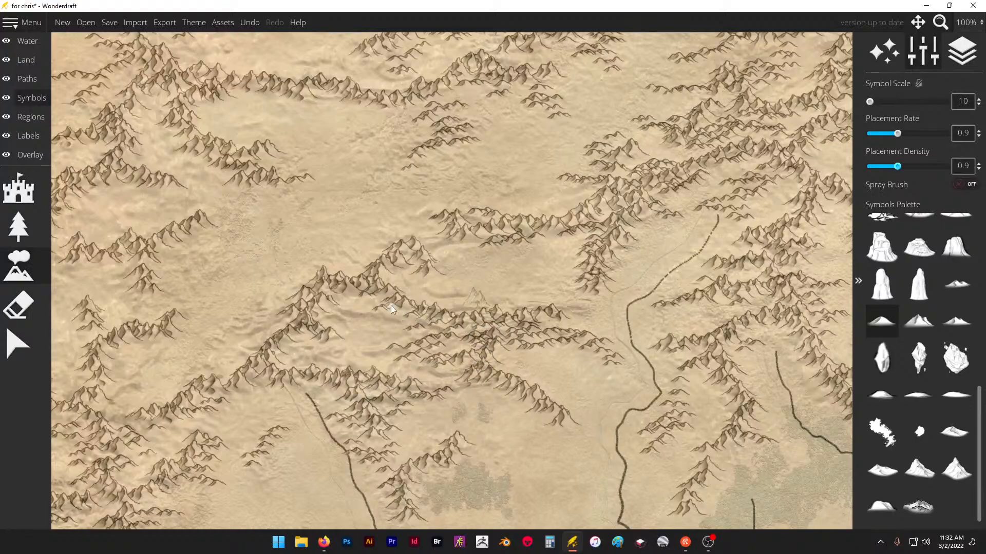
{"action": "left_click_drag", "start_coordinate": [338, 300], "coordinate": [398, 313]}
{"action": "scroll", "coordinate": [393, 279], "scroll_direction": "down", "scroll_amount": 6}
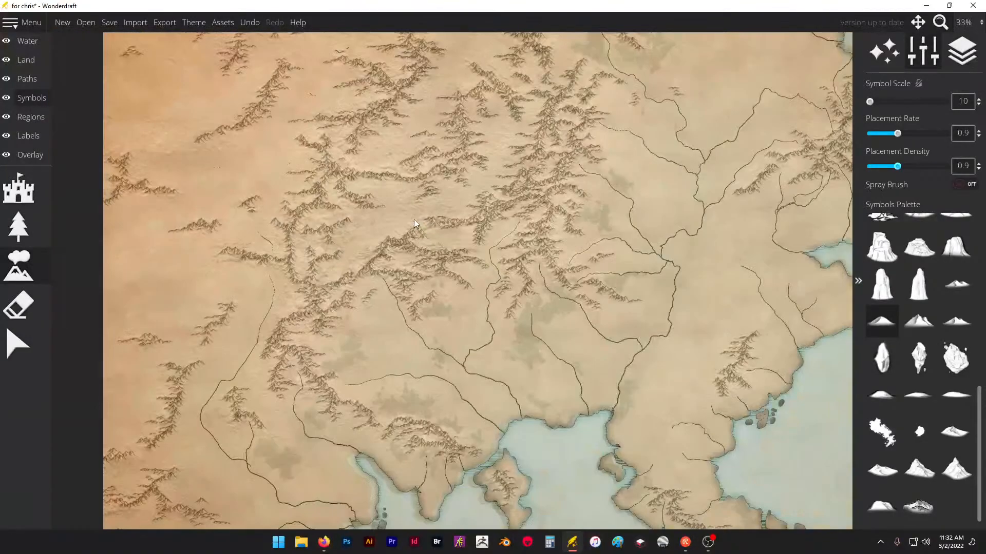
- Fill the slopes of the southwestern range east of the long western river with low foothill spurs
{"action": "scroll", "coordinate": [518, 202], "scroll_direction": "down", "scroll_amount": 1}
{"action": "scroll", "coordinate": [462, 216], "scroll_direction": "up", "scroll_amount": 4}
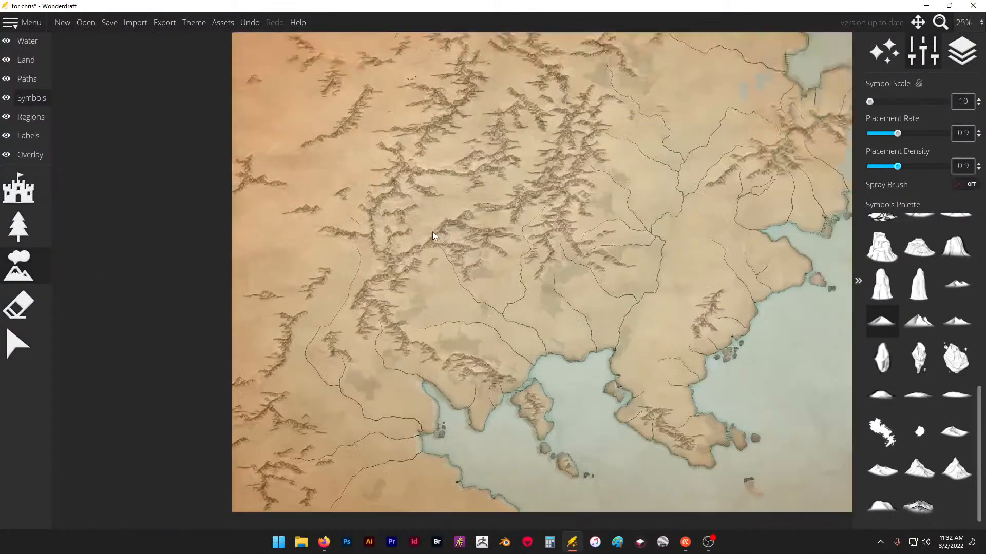
{"action": "scroll", "coordinate": [308, 262], "scroll_direction": "up", "scroll_amount": 3}
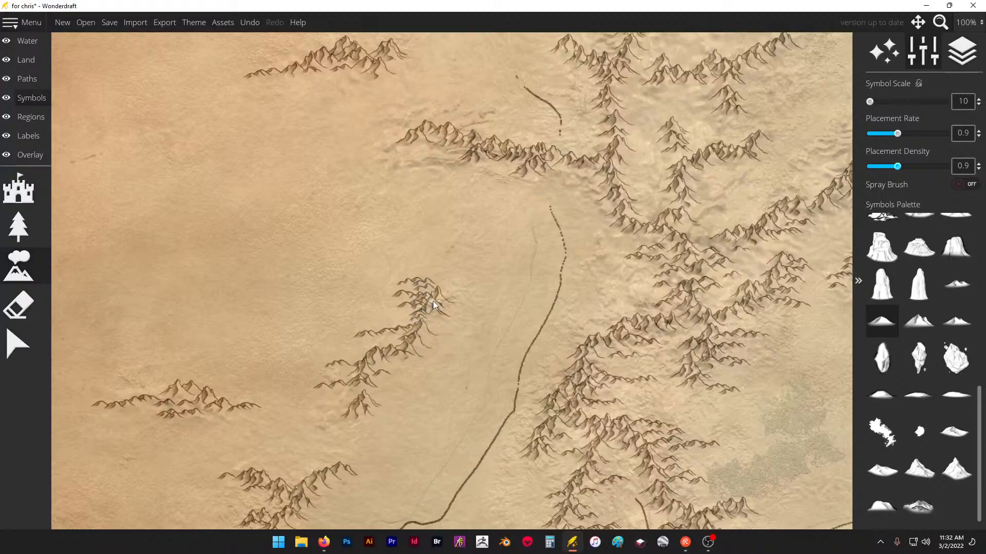
{"action": "scroll", "coordinate": [354, 262], "scroll_direction": "down", "scroll_amount": 2}
{"action": "scroll", "coordinate": [587, 235], "scroll_direction": "up", "scroll_amount": 3}
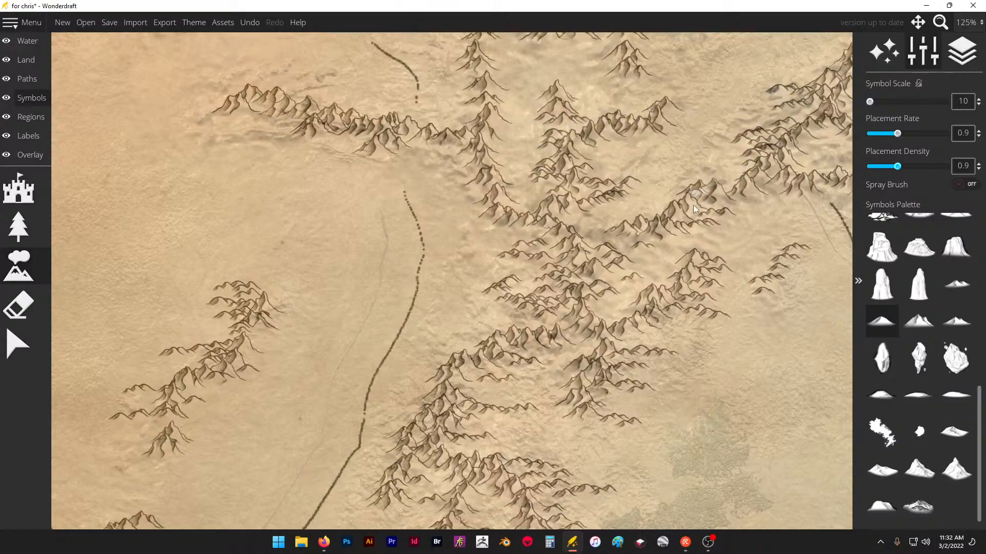
- Line the western north-south ridge and its eastern branches with low foothills, adding a small hill cluster north of the upper branch
{"action": "scroll", "coordinate": [693, 205], "scroll_direction": "up", "scroll_amount": 3}
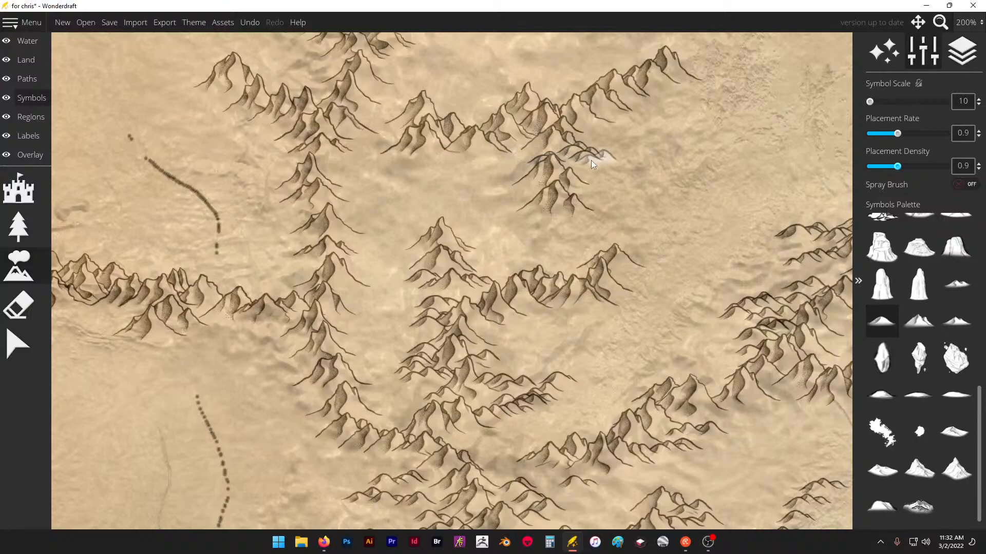
{"action": "left_click", "coordinate": [591, 161]}
{"action": "left_click", "coordinate": [671, 91]}
{"action": "scroll", "coordinate": [592, 330], "scroll_direction": "down", "scroll_amount": 1}
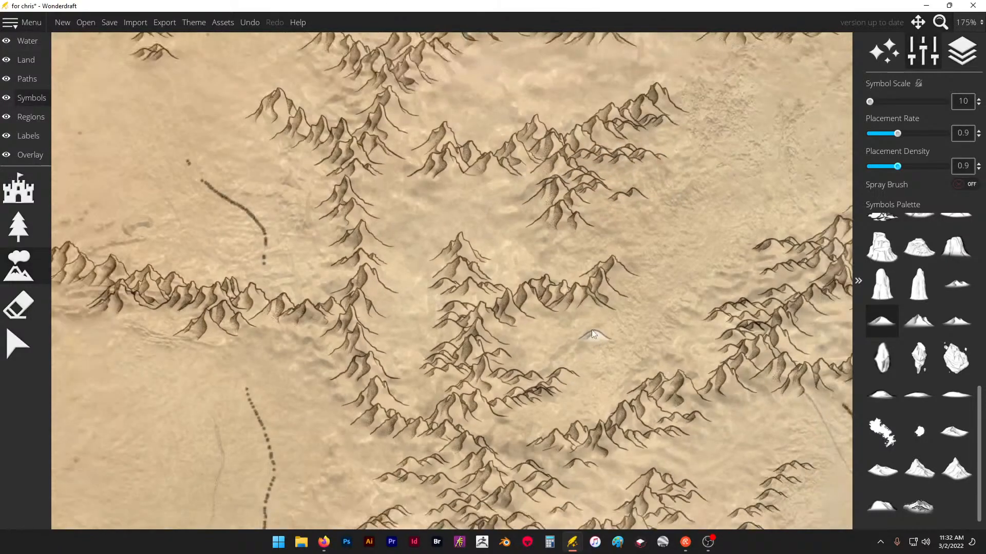
{"action": "scroll", "coordinate": [534, 114], "scroll_direction": "up", "scroll_amount": 1}
{"action": "left_click", "coordinate": [533, 78]}
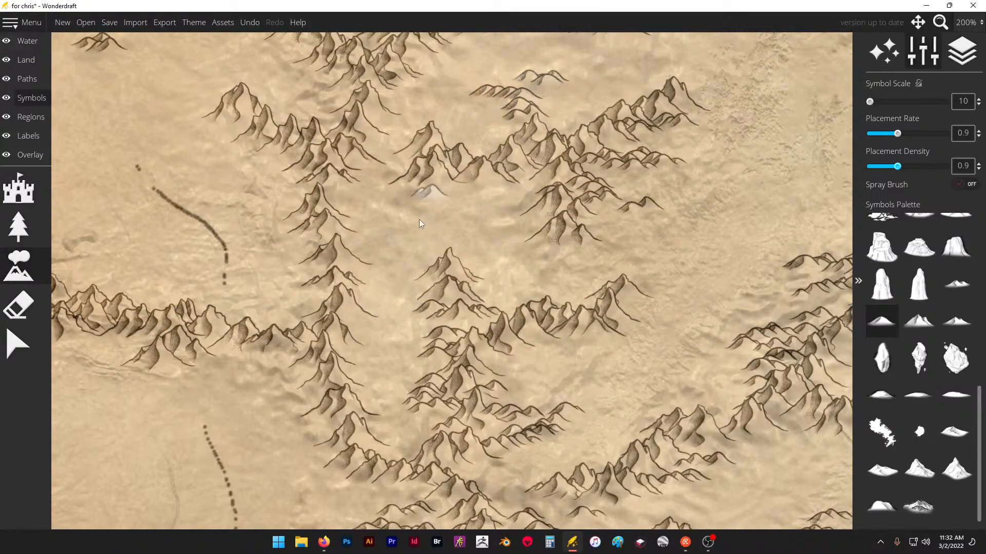
{"action": "scroll", "coordinate": [419, 192], "scroll_direction": "down", "scroll_amount": 1}
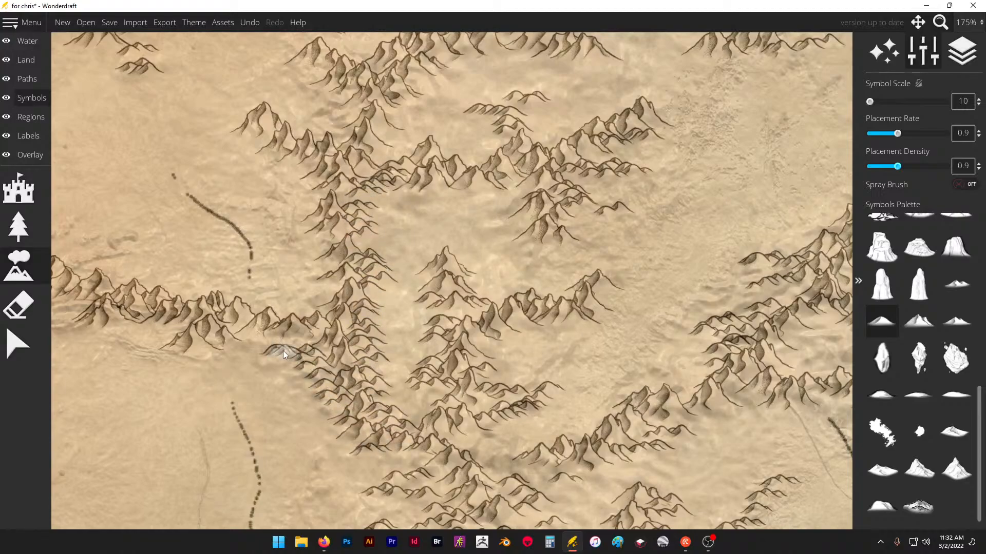
- Save the current map and dismiss the warning dialog
{"action": "scroll", "coordinate": [338, 305], "scroll_direction": "down", "scroll_amount": 3}
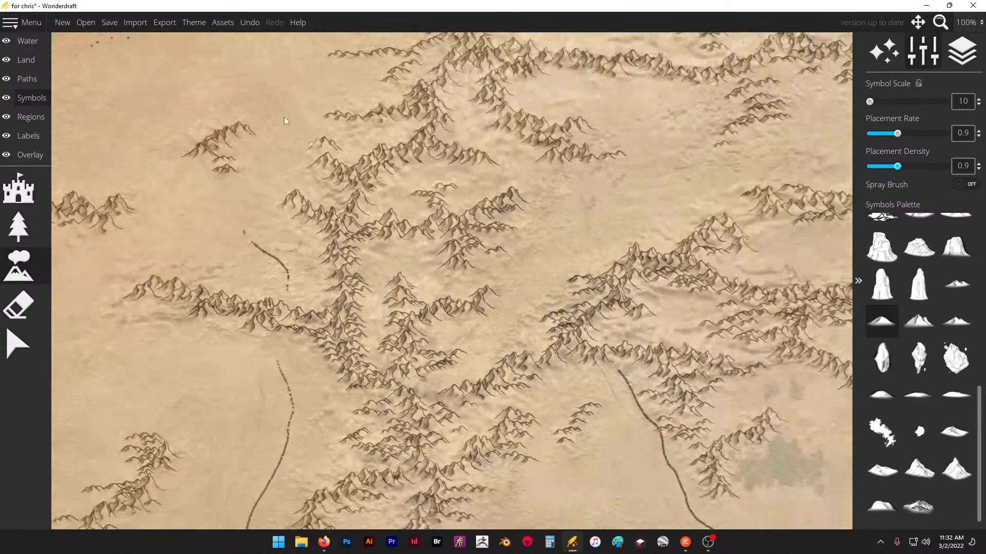
{"action": "left_click", "coordinate": [121, 22]}
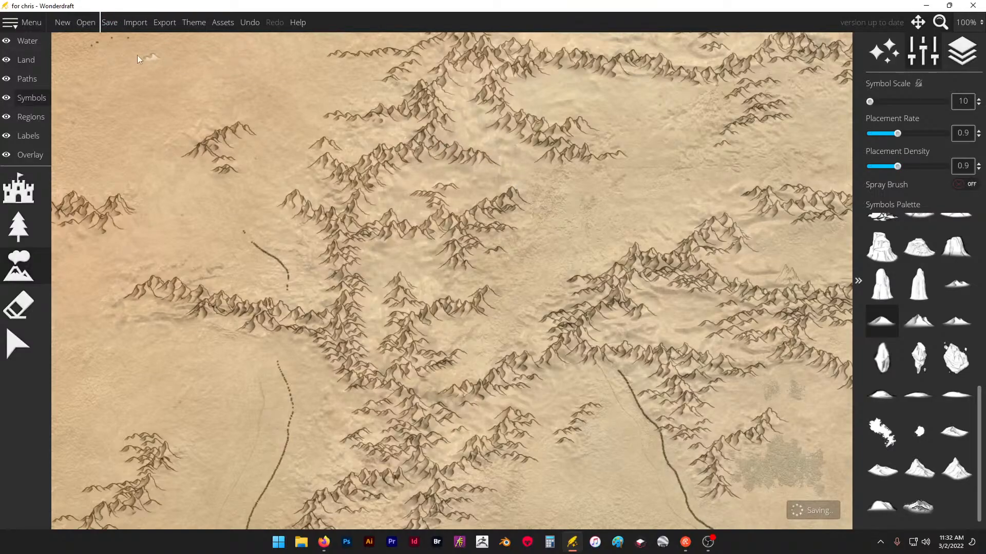
{"action": "left_click", "coordinate": [110, 22]}
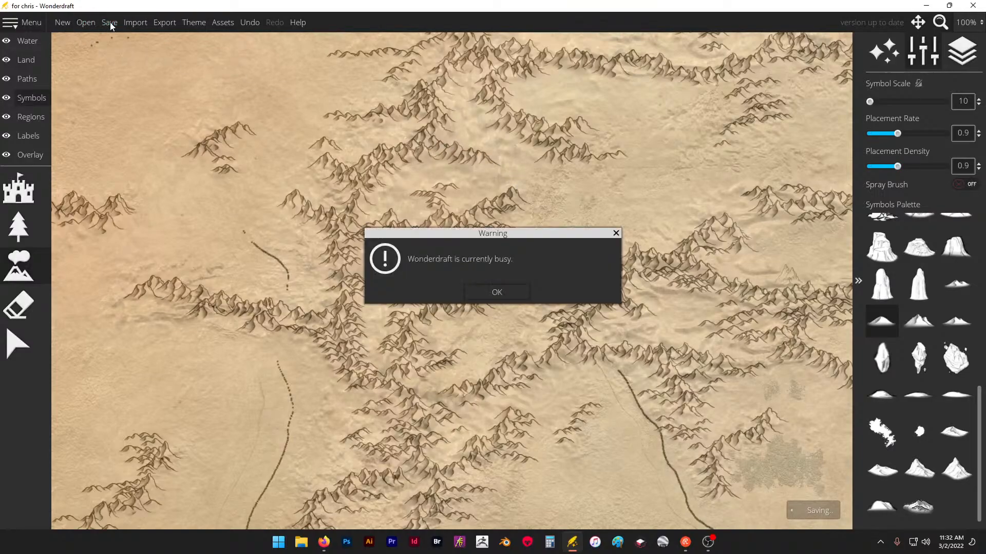
{"action": "left_click", "coordinate": [496, 293]}
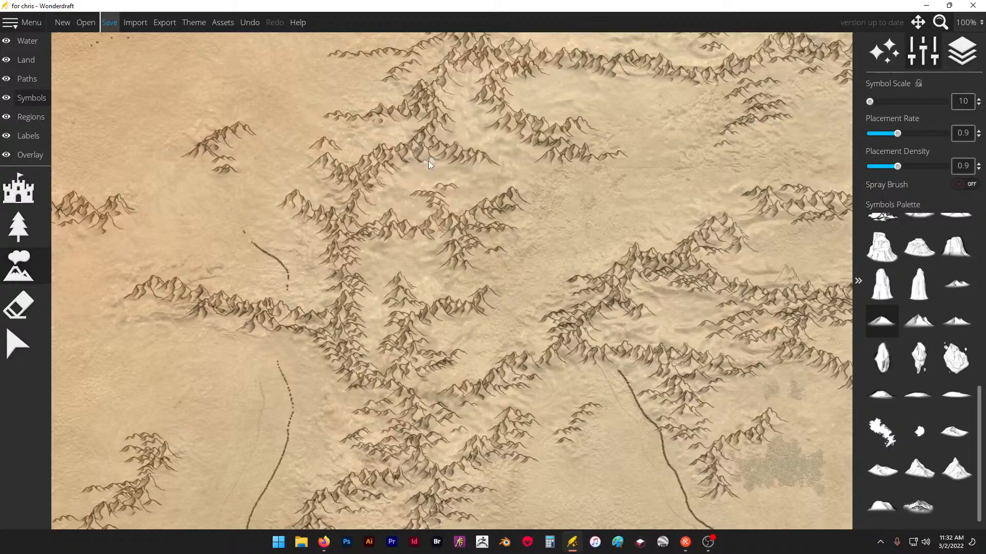
- Save a copy of the map in the Streaming Stuff folder as "back up"
{"action": "scroll", "coordinate": [421, 169], "scroll_direction": "down", "scroll_amount": 1}
{"action": "scroll", "coordinate": [188, 81], "scroll_direction": "up", "scroll_amount": 1}
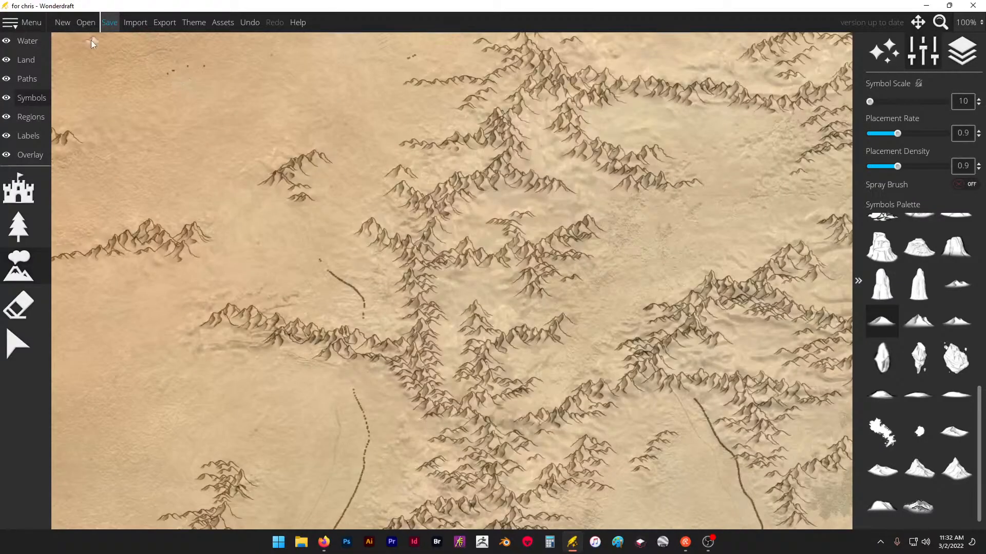
{"action": "left_click", "coordinate": [12, 23]}
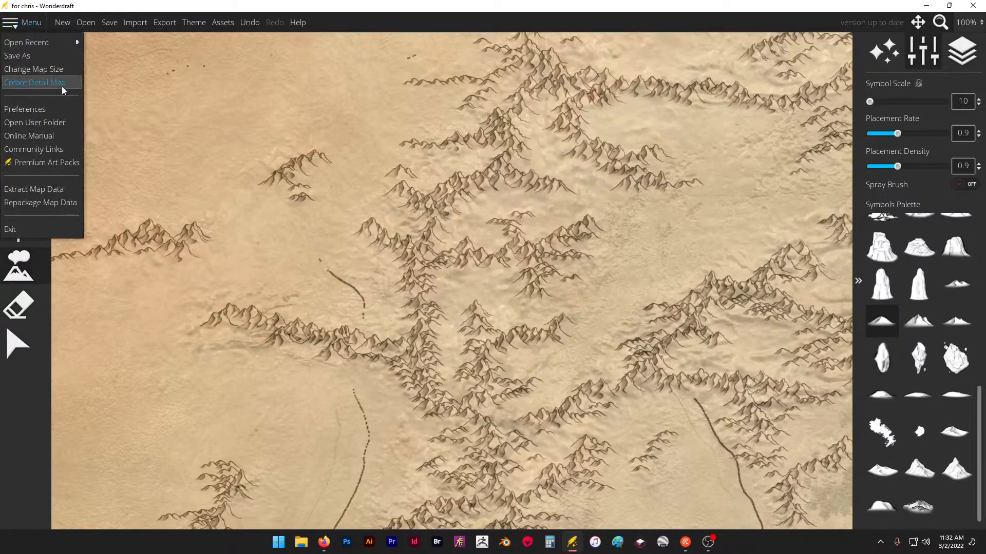
{"action": "left_click", "coordinate": [59, 56]}
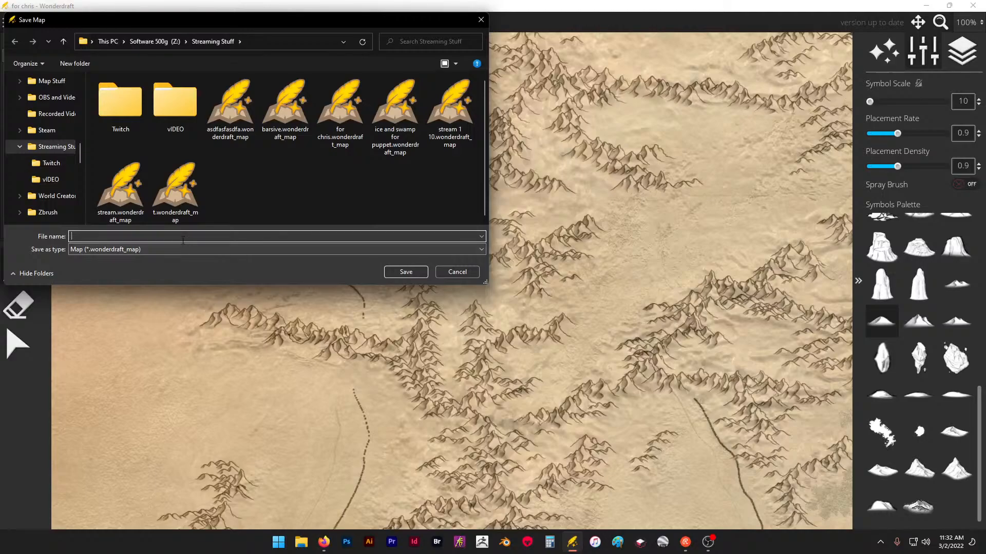
{"action": "type", "text": "back up"}
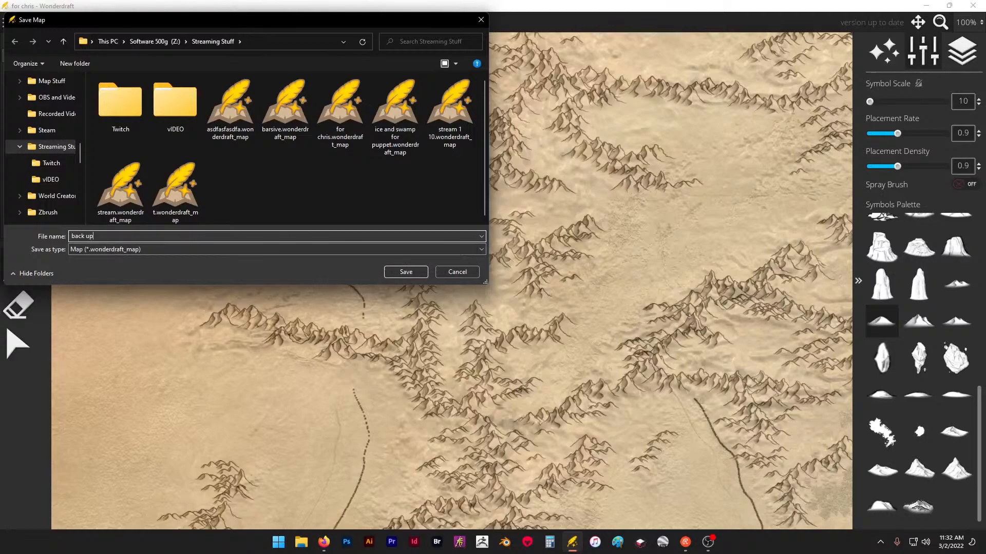
{"action": "key", "text": "Return"}
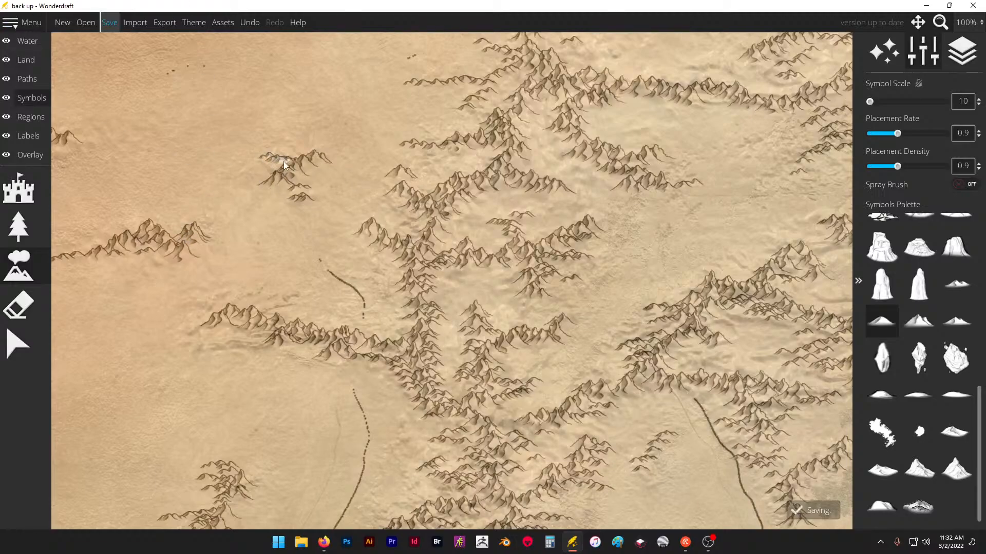
- Extend the small isolated western ridge southward with low hills and add foothills beneath the long east-west range
{"action": "mouse_move", "coordinate": [284, 161]}
{"action": "left_mouse_down"}
{"action": "mouse_move", "coordinate": [273, 182]}
{"action": "mouse_move", "coordinate": [310, 206]}
{"action": "left_mouse_up"}
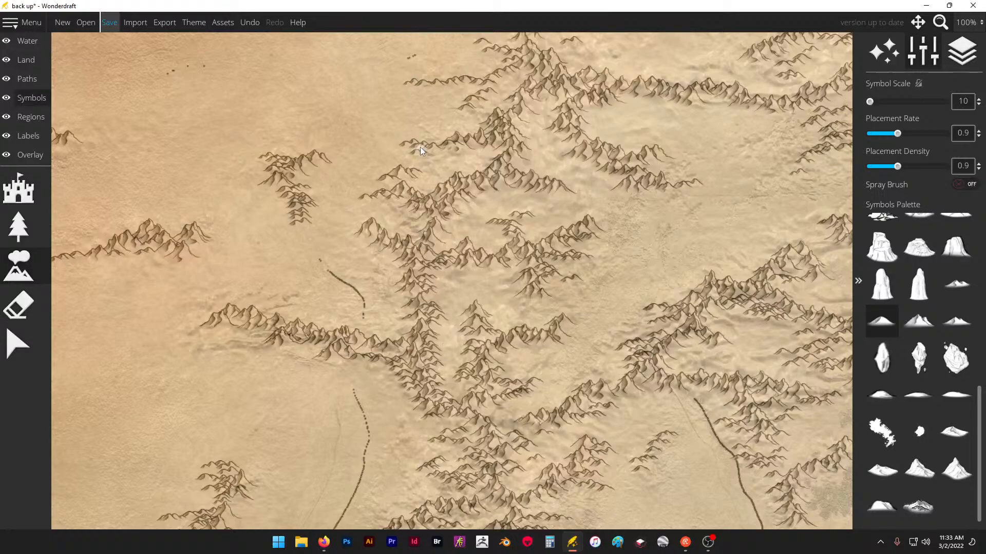
{"action": "scroll", "coordinate": [358, 165], "scroll_direction": "down", "scroll_amount": 2}
{"action": "scroll", "coordinate": [452, 127], "scroll_direction": "up", "scroll_amount": 1}
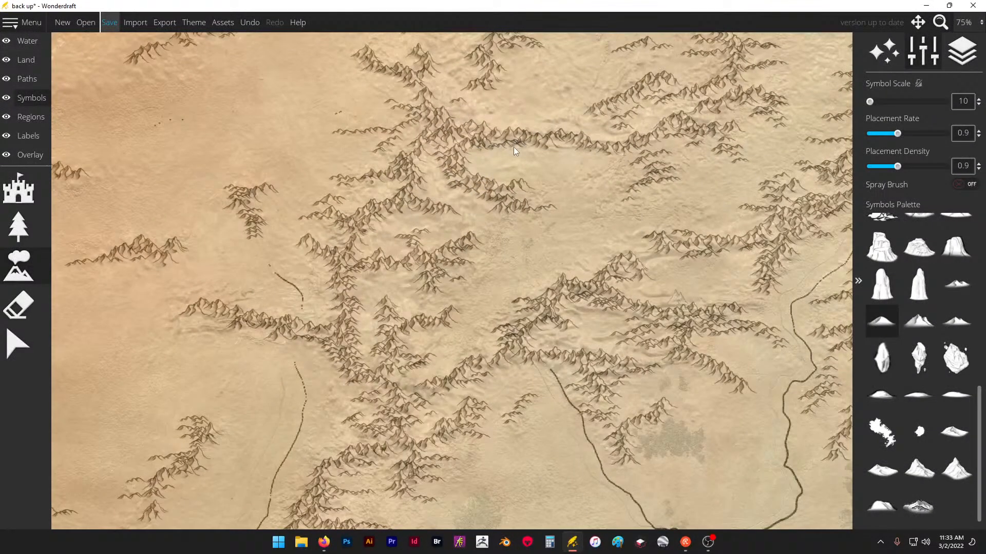
{"action": "left_click_drag", "start_coordinate": [528, 155], "coordinate": [539, 157]}
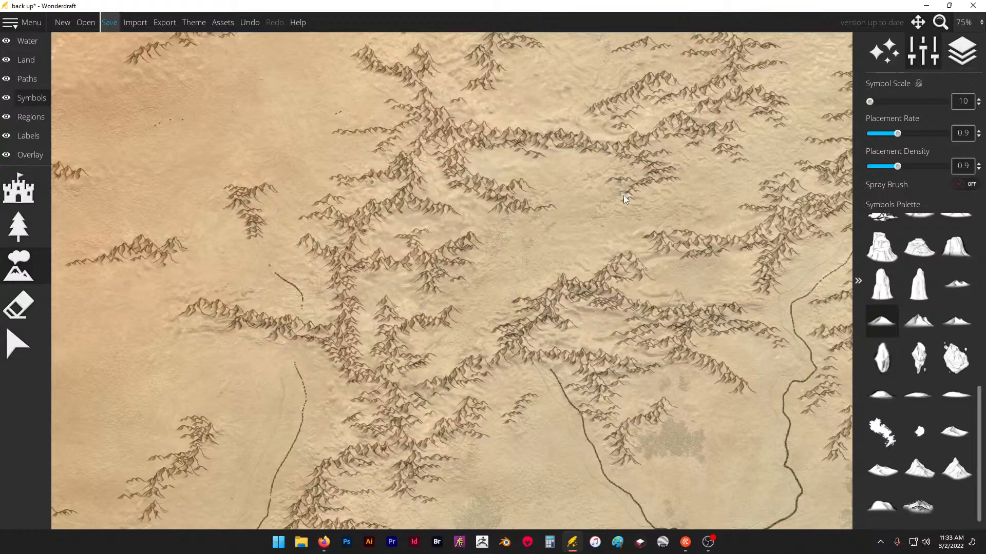
{"action": "scroll", "coordinate": [456, 210], "scroll_direction": "down", "scroll_amount": 2}
{"action": "scroll", "coordinate": [553, 176], "scroll_direction": "up", "scroll_amount": 1}
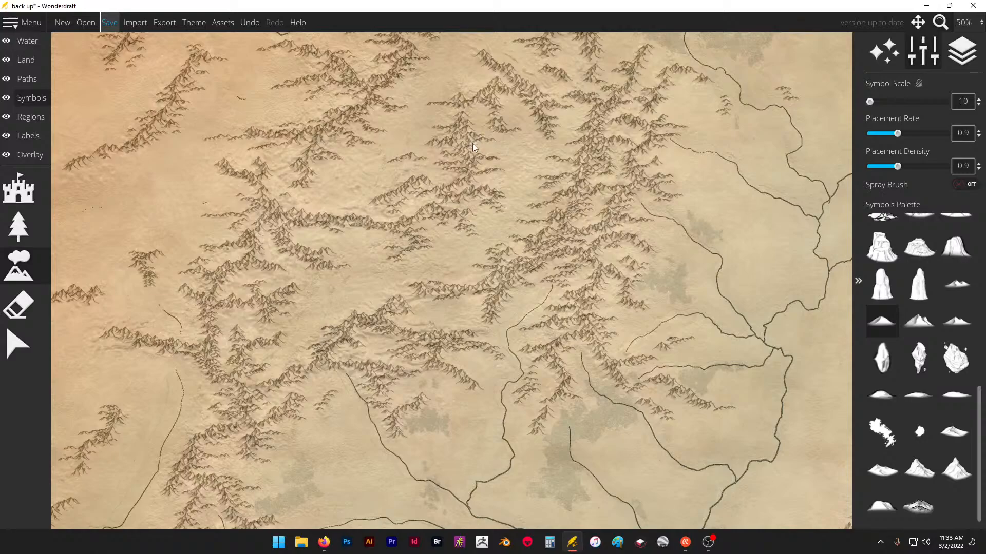
- Place low foothills along the northern range that curves around the forested river source and on its northern branch
{"action": "scroll", "coordinate": [444, 324], "scroll_direction": "down", "scroll_amount": 3}
{"action": "scroll", "coordinate": [555, 139], "scroll_direction": "up", "scroll_amount": 6}
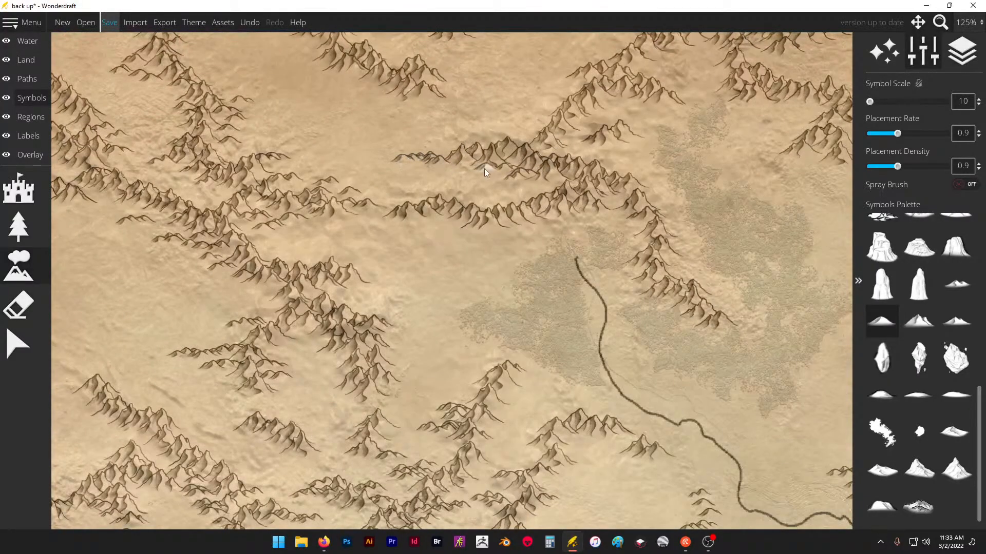
{"action": "mouse_move", "coordinate": [602, 213]}
{"action": "left_mouse_down"}
{"action": "mouse_move", "coordinate": [629, 226]}
{"action": "mouse_move", "coordinate": [625, 283]}
{"action": "left_mouse_up"}
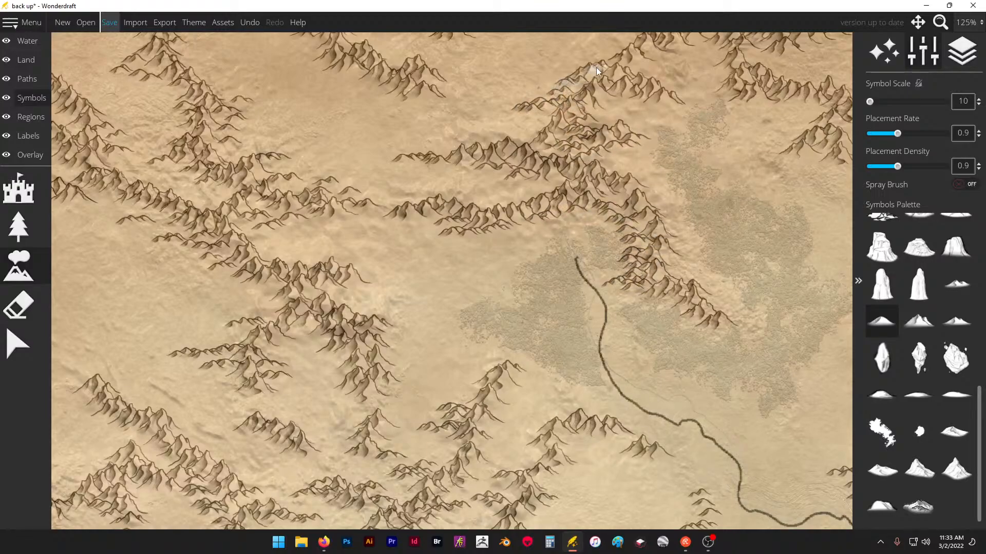
- Fill the ridges near the map's northern edge with low foothills, extending their ends and the short central spur southward
{"action": "scroll", "coordinate": [509, 309], "scroll_direction": "down", "scroll_amount": 3}
{"action": "scroll", "coordinate": [557, 129], "scroll_direction": "up", "scroll_amount": 3}
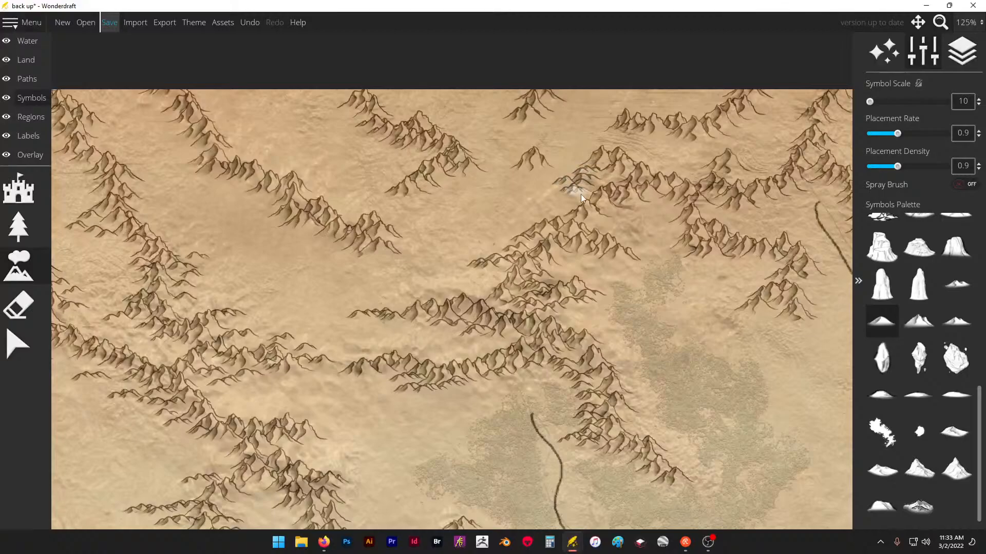
{"action": "left_click_drag", "start_coordinate": [764, 281], "coordinate": [732, 316]}
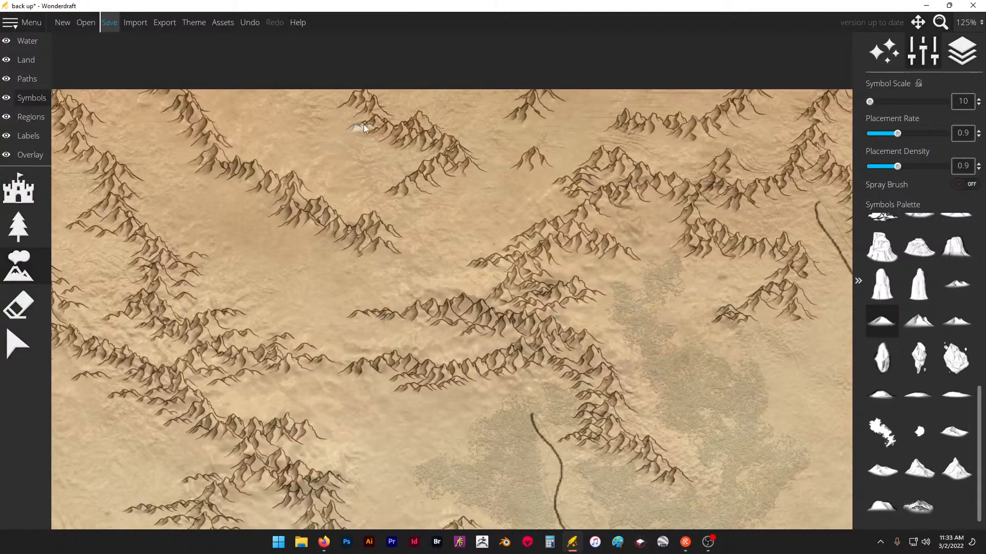
{"action": "left_click_drag", "start_coordinate": [360, 125], "coordinate": [400, 144]}
{"action": "left_click_drag", "start_coordinate": [292, 234], "coordinate": [373, 246]}
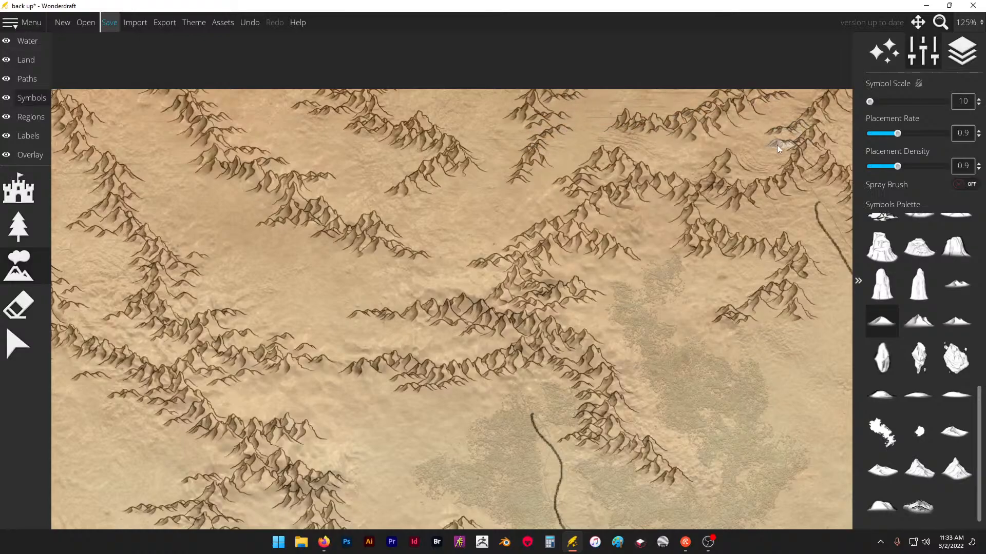
- Add low foothills along the northeastern peninsula's range, covering its central ridge and southwestern branches
{"action": "scroll", "coordinate": [608, 136], "scroll_direction": "down", "scroll_amount": 4}
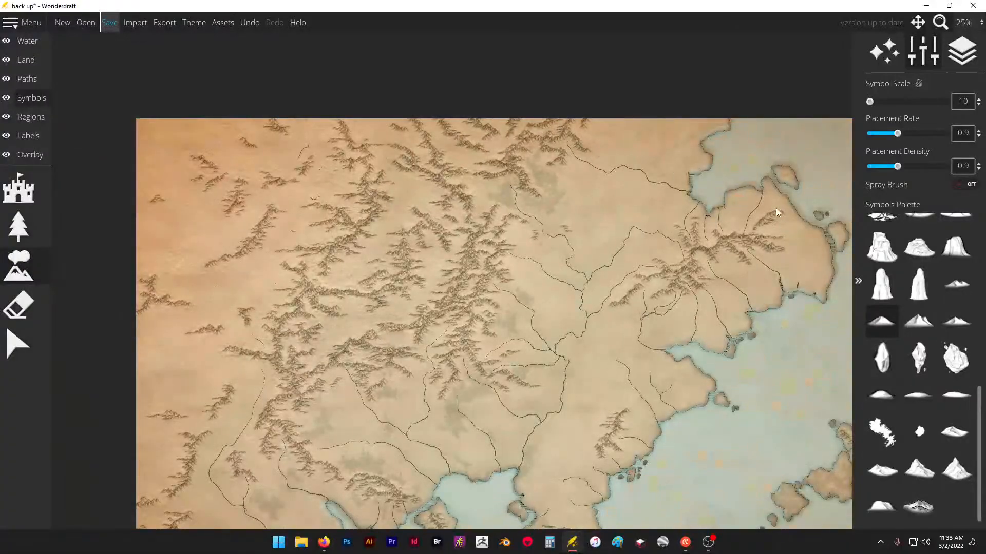
{"action": "scroll", "coordinate": [776, 208], "scroll_direction": "up", "scroll_amount": 2}
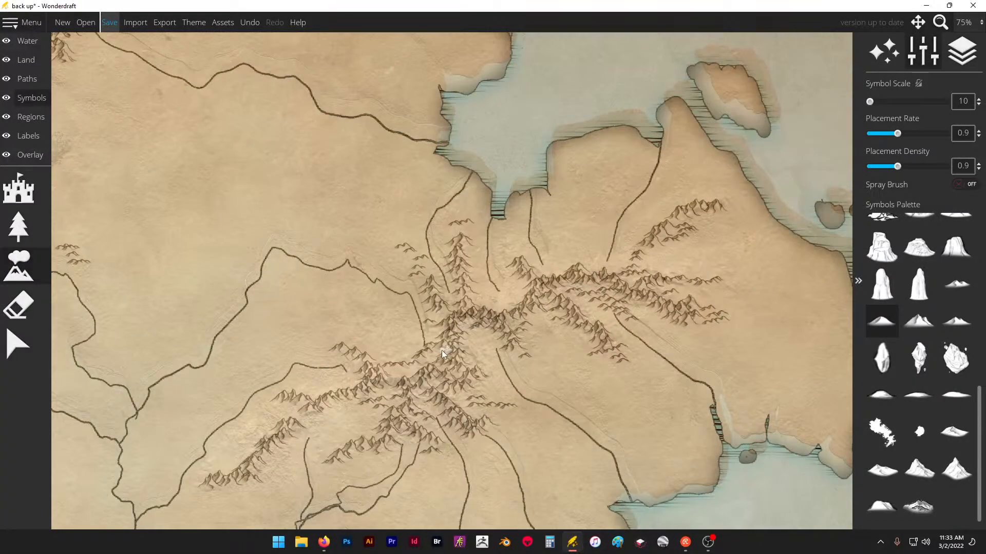
{"action": "left_click", "coordinate": [487, 326]}
{"action": "mouse_move", "coordinate": [405, 391]}
{"action": "left_mouse_down"}
{"action": "mouse_move", "coordinate": [375, 380]}
{"action": "mouse_move", "coordinate": [357, 391]}
{"action": "left_mouse_up"}
{"action": "left_click_drag", "start_coordinate": [304, 419], "coordinate": [303, 417]}
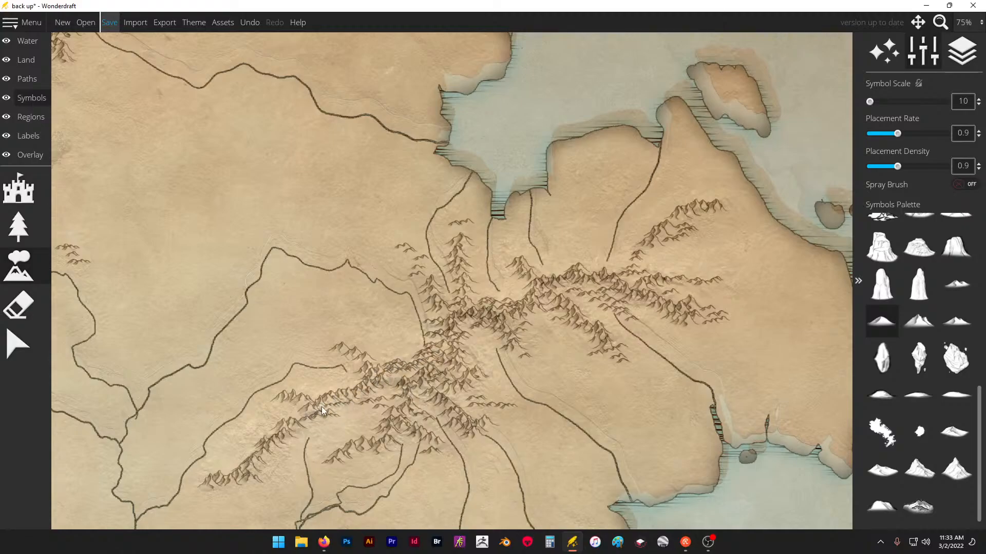
{"action": "left_click", "coordinate": [359, 361]}
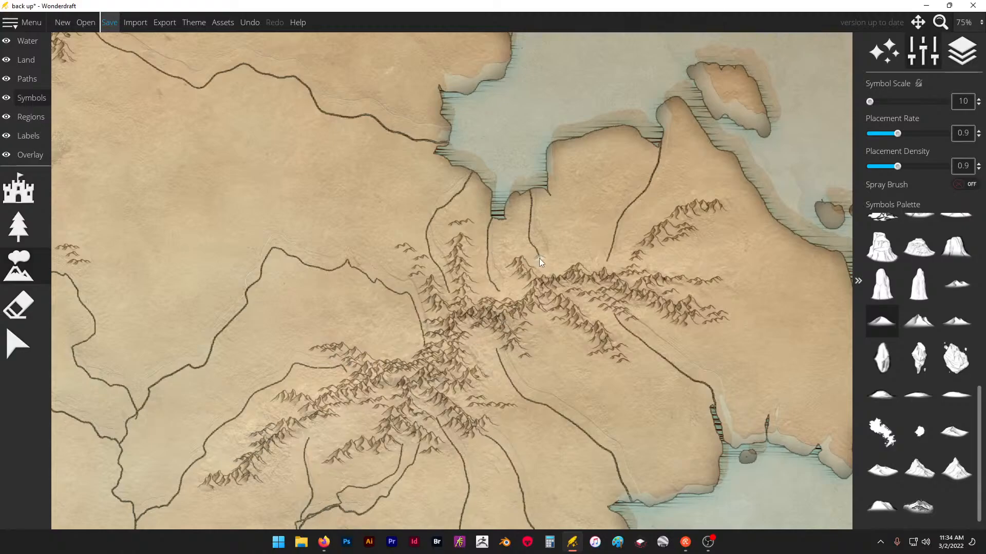
- Surround the isolated ridge near the eastern coast with low foothills on its slopes and at its northern and southern ends
{"action": "scroll", "coordinate": [539, 259], "scroll_direction": "down", "scroll_amount": 5}
{"action": "scroll", "coordinate": [503, 417], "scroll_direction": "up", "scroll_amount": 3}
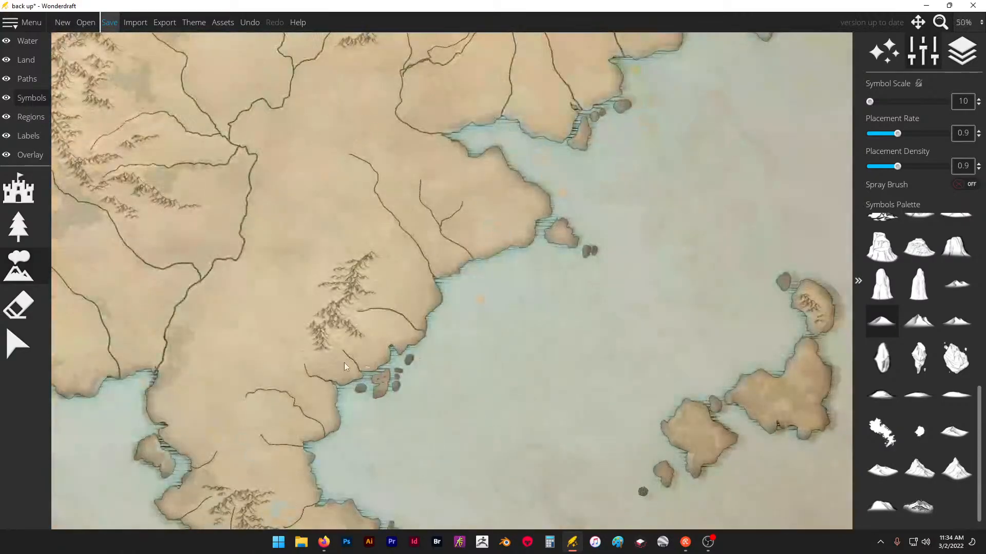
{"action": "scroll", "coordinate": [344, 363], "scroll_direction": "up", "scroll_amount": 2}
{"action": "left_click_drag", "start_coordinate": [345, 317], "coordinate": [335, 303]}
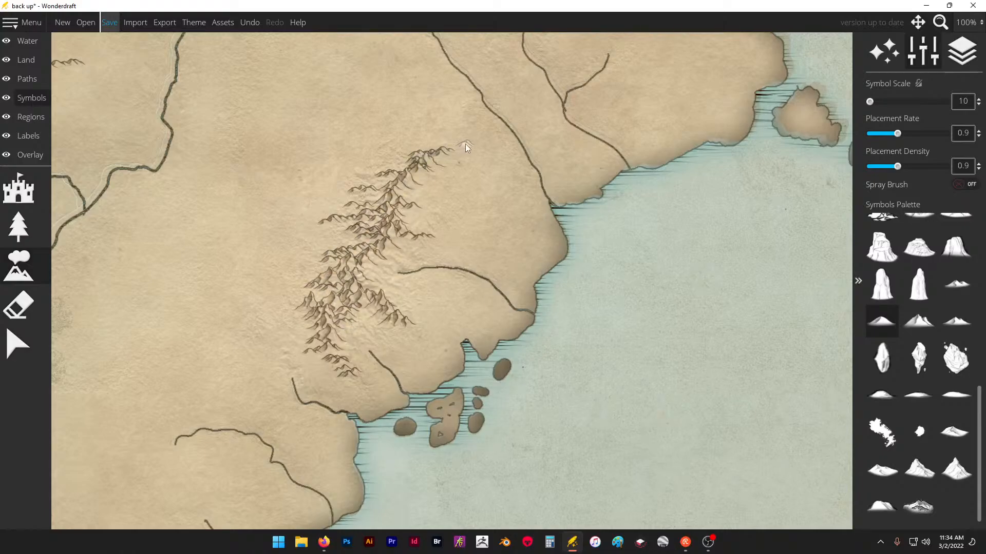
- Examine the mountain ranges on the eastern coast, southern peninsula, southern islands and western mainland for foothill coverage
{"action": "scroll", "coordinate": [323, 166], "scroll_direction": "down", "scroll_amount": 5}
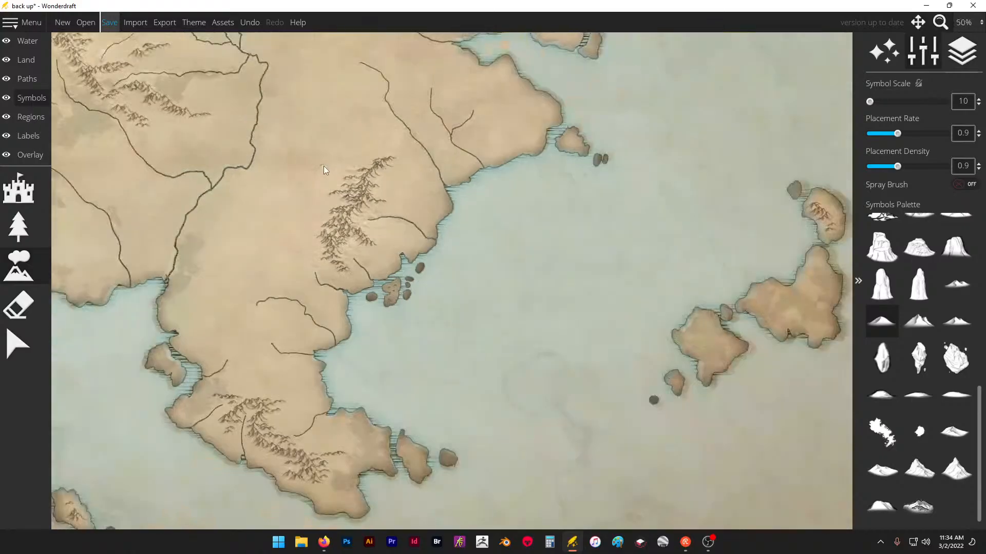
{"action": "scroll", "coordinate": [272, 279], "scroll_direction": "up", "scroll_amount": 4}
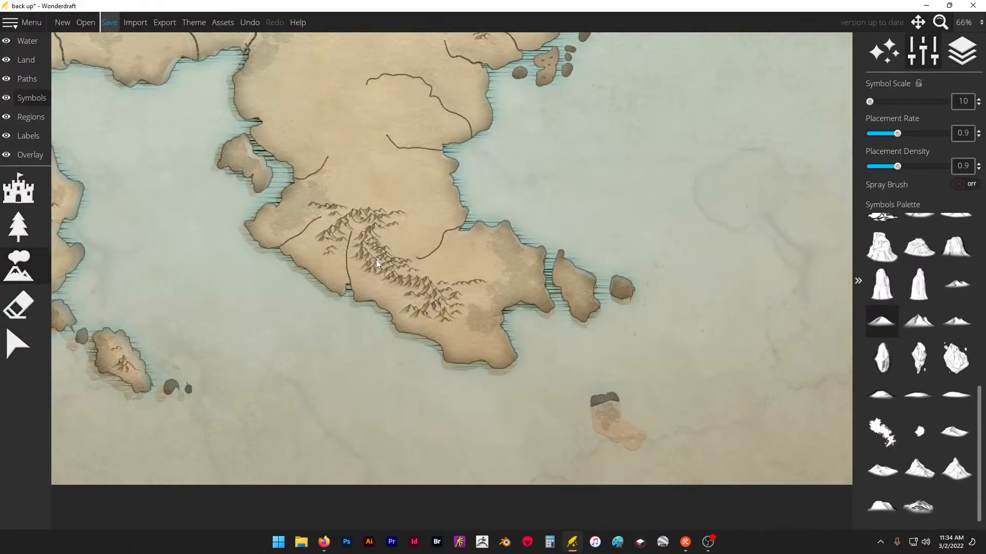
{"action": "scroll", "coordinate": [432, 262], "scroll_direction": "down", "scroll_amount": 3}
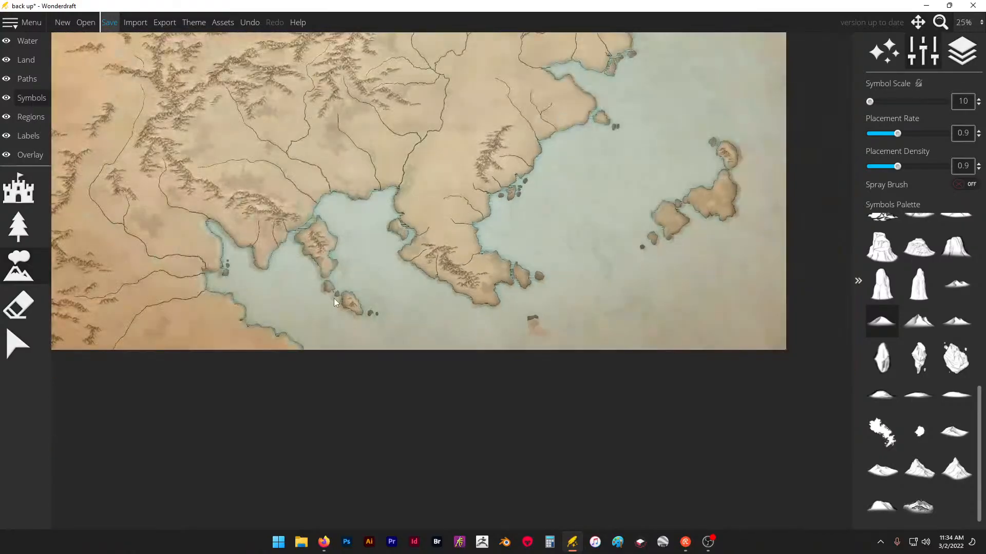
{"action": "scroll", "coordinate": [337, 299], "scroll_direction": "up", "scroll_amount": 5}
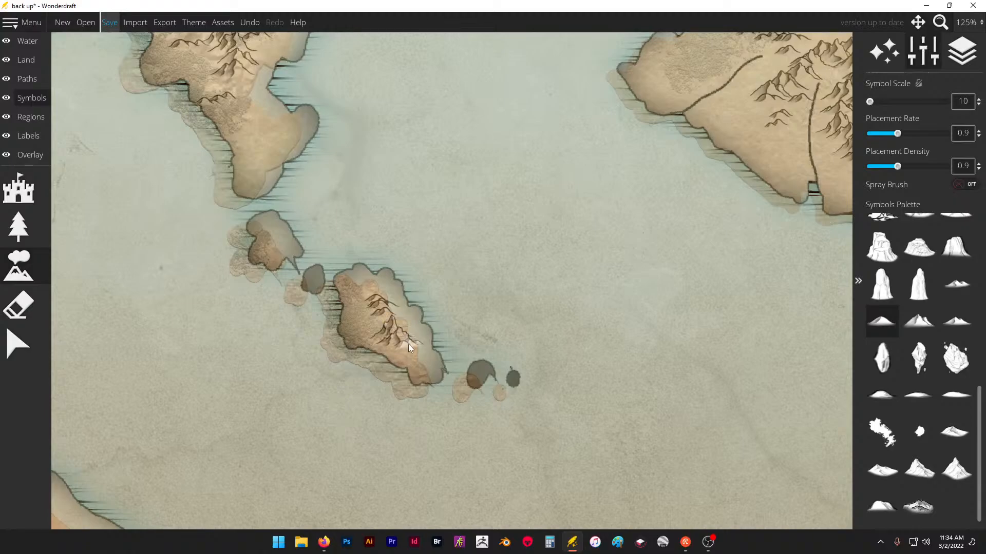
{"action": "scroll", "coordinate": [483, 341], "scroll_direction": "down", "scroll_amount": 3}
{"action": "scroll", "coordinate": [378, 225], "scroll_direction": "up", "scroll_amount": 3}
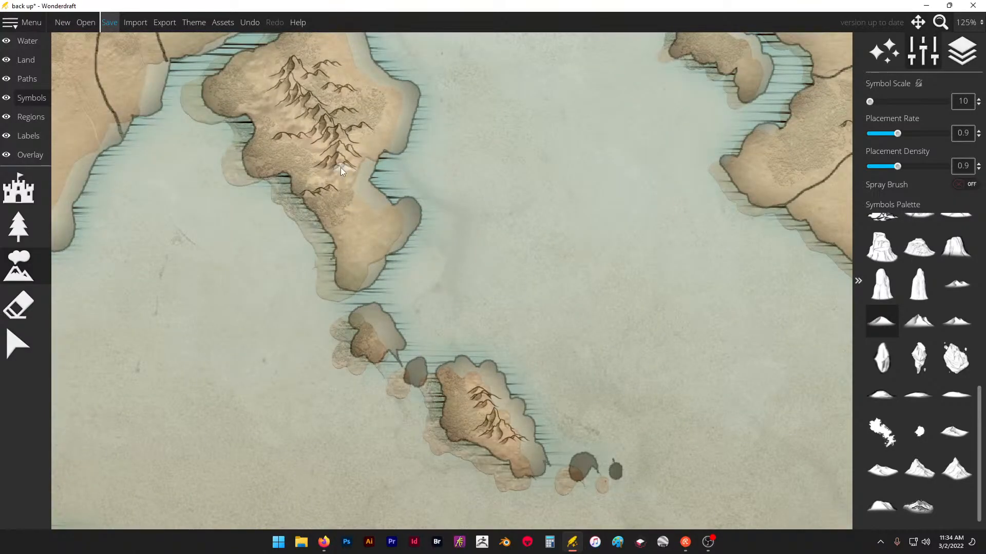
{"action": "scroll", "coordinate": [459, 232], "scroll_direction": "down", "scroll_amount": 6}
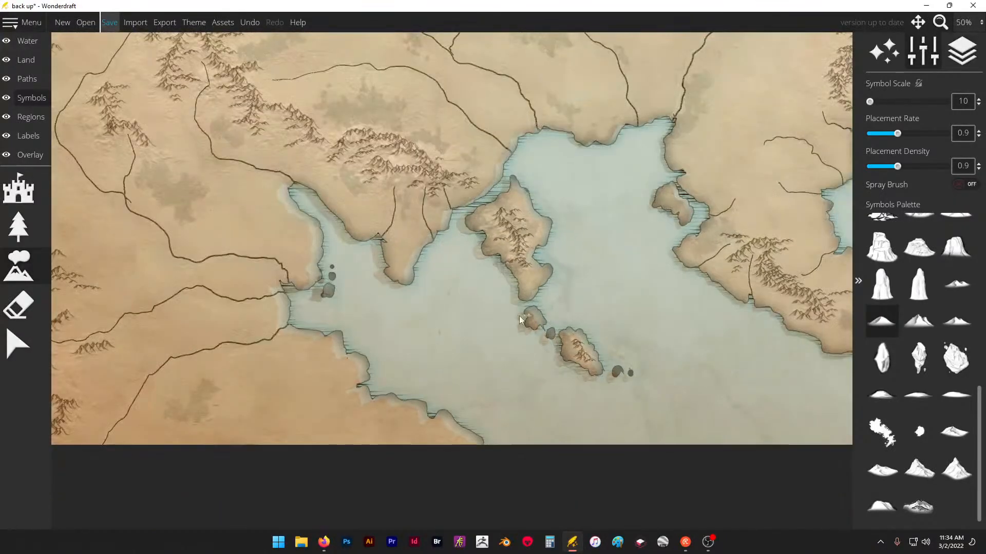
{"action": "scroll", "coordinate": [250, 335], "scroll_direction": "down", "scroll_amount": 1}
{"action": "scroll", "coordinate": [379, 176], "scroll_direction": "up", "scroll_amount": 3}
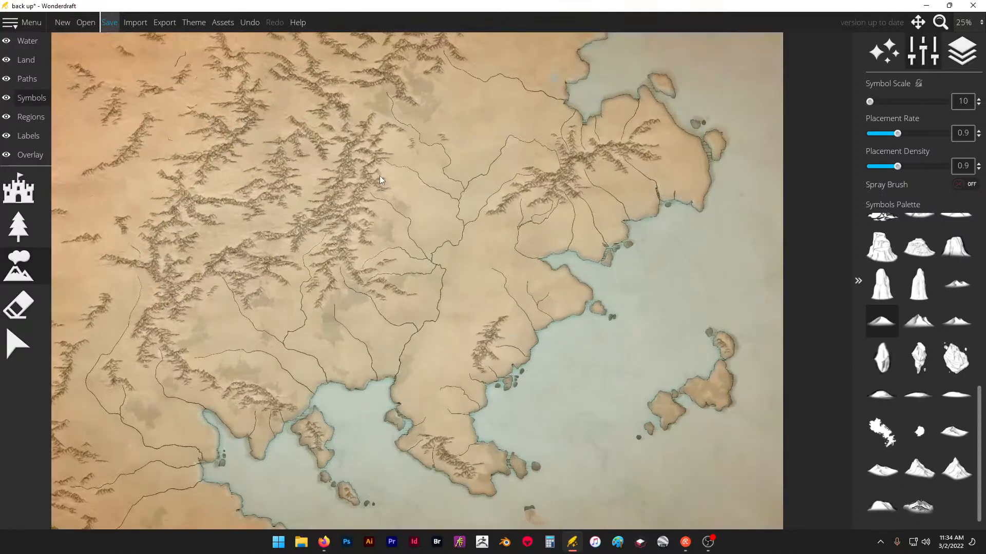
{"action": "scroll", "coordinate": [143, 135], "scroll_direction": "up", "scroll_amount": 2}
{"action": "scroll", "coordinate": [144, 135], "scroll_direction": "up", "scroll_amount": 1}
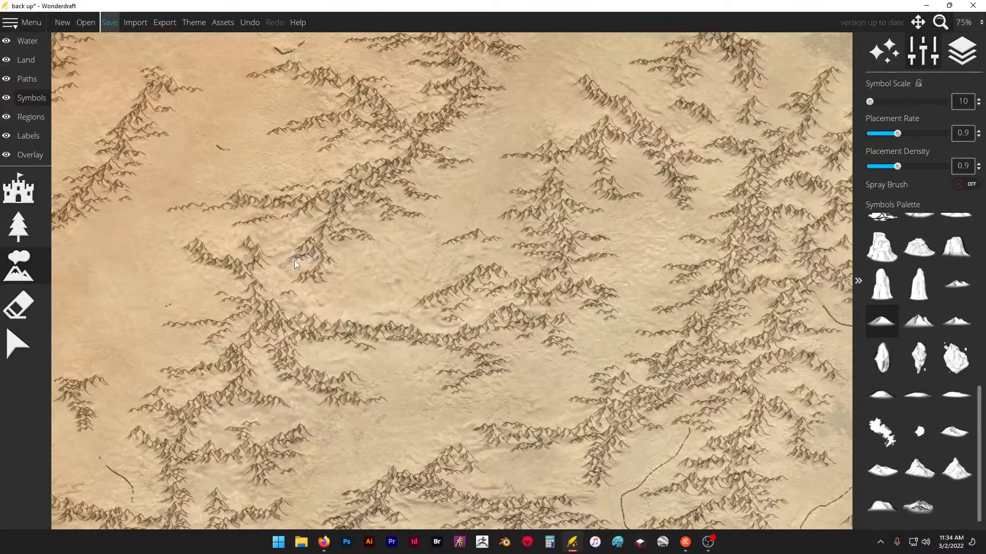
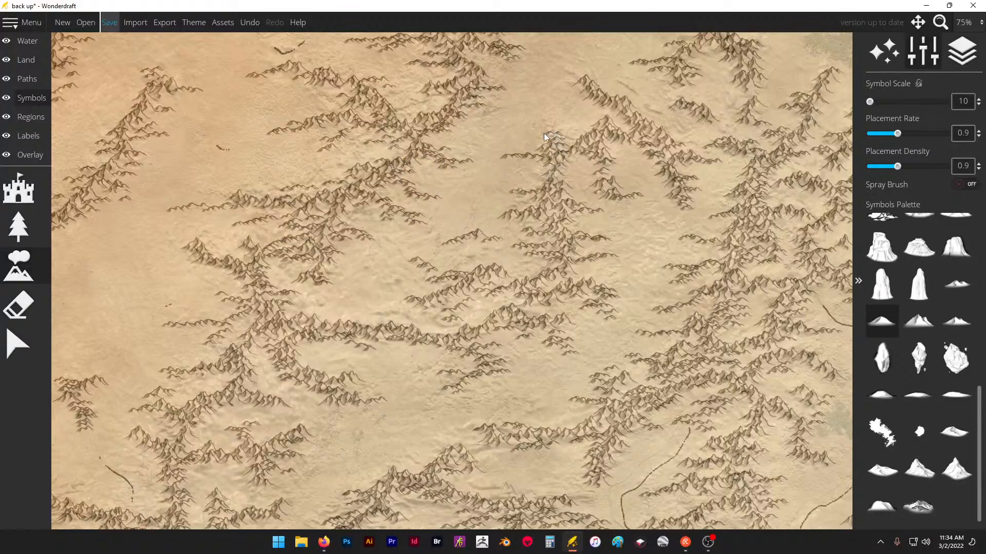
- Add low foothills at the northern ends of the central mainland ridges
{"action": "left_click_drag", "start_coordinate": [543, 134], "coordinate": [550, 132]}
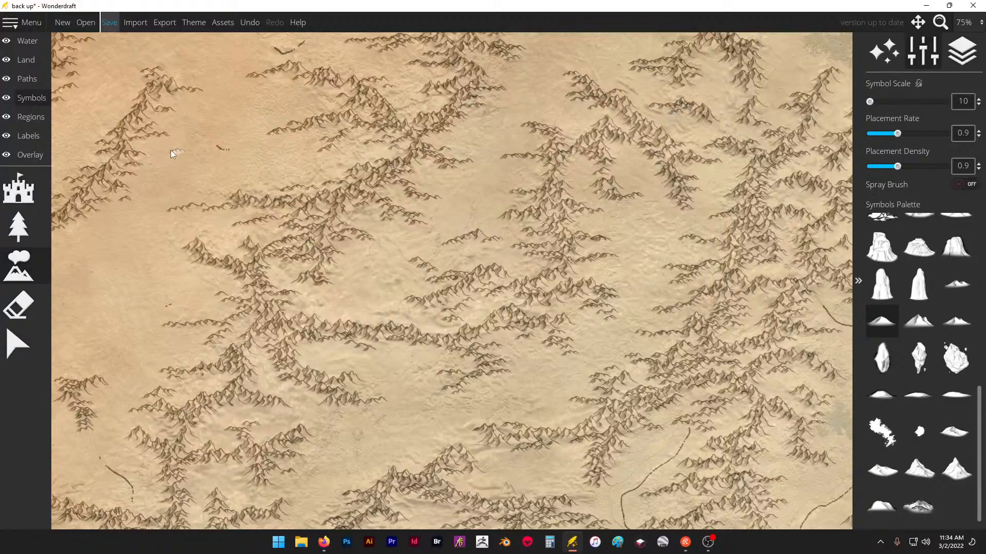
- Adjust the trace image's opacity to compare it with the drawn map, trying 0.8 and 0.58 before settling on 0.46
{"action": "left_click", "coordinate": [37, 156]}
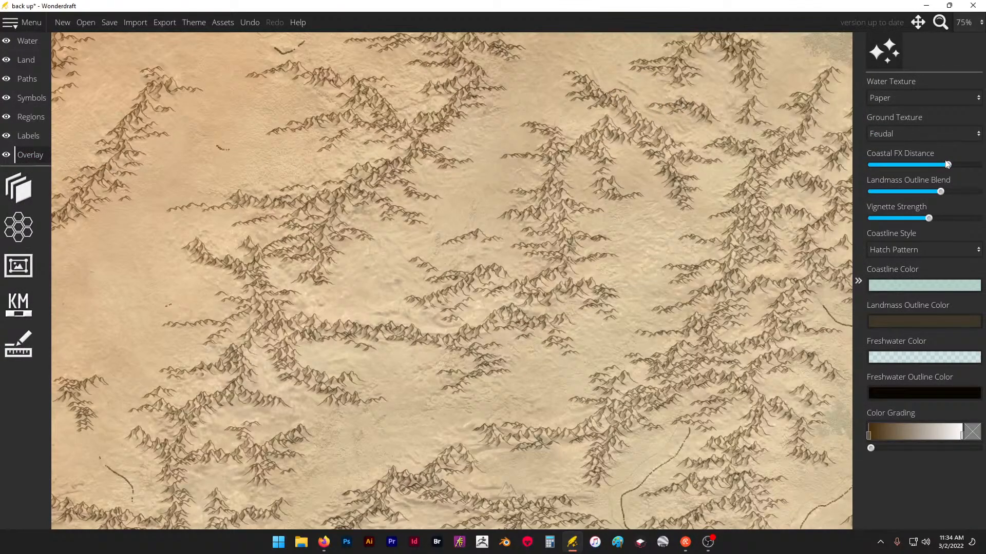
{"action": "left_click", "coordinate": [49, 195]}
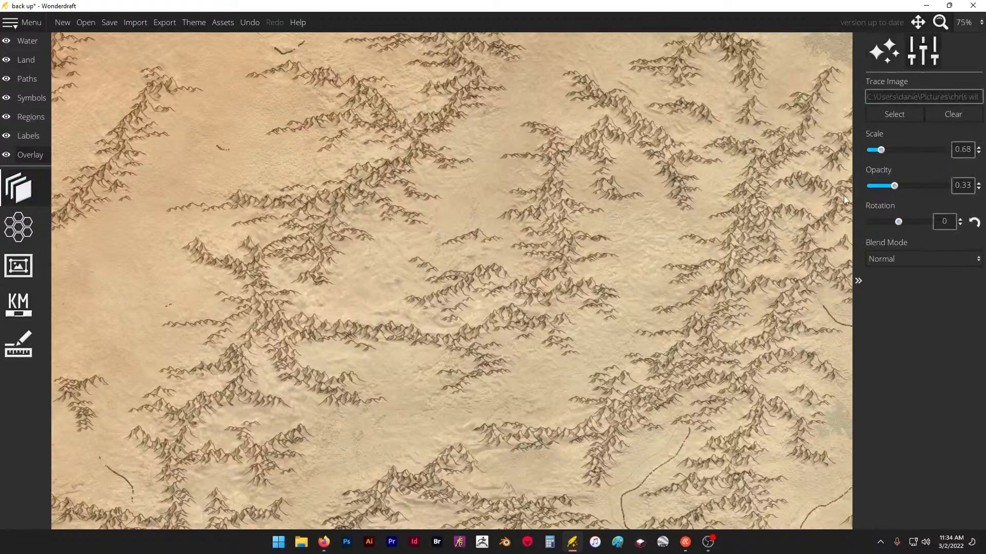
{"action": "left_click_drag", "start_coordinate": [899, 186], "coordinate": [930, 186]}
{"action": "scroll", "coordinate": [488, 201], "scroll_direction": "down", "scroll_amount": 4}
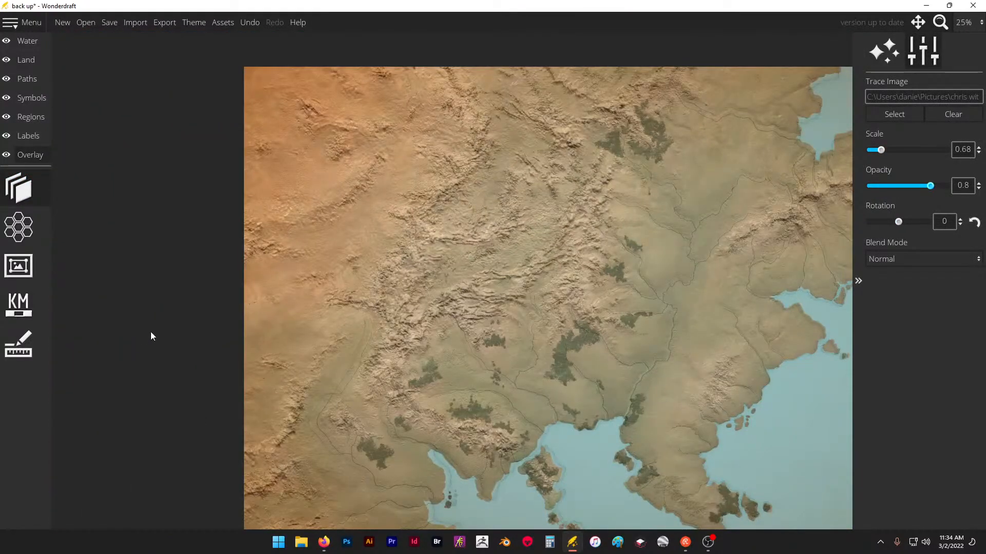
{"action": "scroll", "coordinate": [383, 268], "scroll_direction": "up", "scroll_amount": 2}
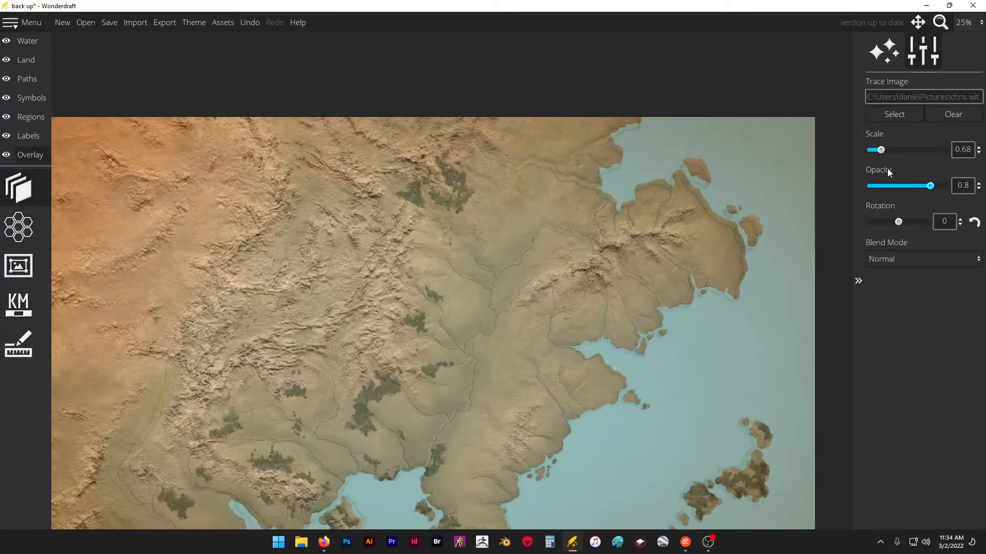
{"action": "mouse_move", "coordinate": [933, 185]}
{"action": "left_mouse_down"}
{"action": "mouse_move", "coordinate": [891, 190]}
{"action": "mouse_move", "coordinate": [934, 192]}
{"action": "mouse_move", "coordinate": [890, 201]}
{"action": "mouse_move", "coordinate": [935, 200]}
{"action": "mouse_move", "coordinate": [825, 213]}
{"action": "mouse_move", "coordinate": [801, 152]}
{"action": "mouse_move", "coordinate": [854, 188]}
{"action": "mouse_move", "coordinate": [913, 186]}
{"action": "left_mouse_up"}
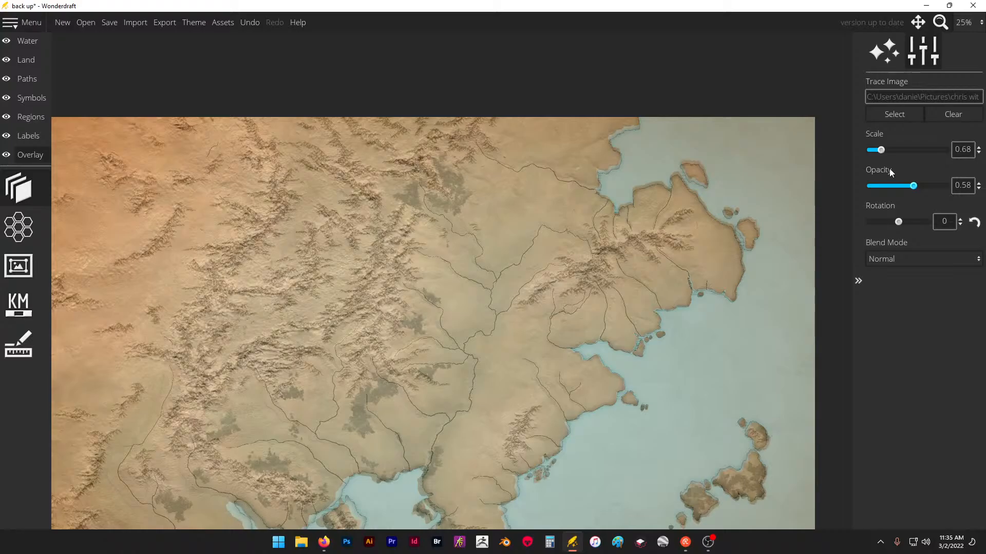
{"action": "left_click_drag", "start_coordinate": [913, 190], "coordinate": [902, 188]}
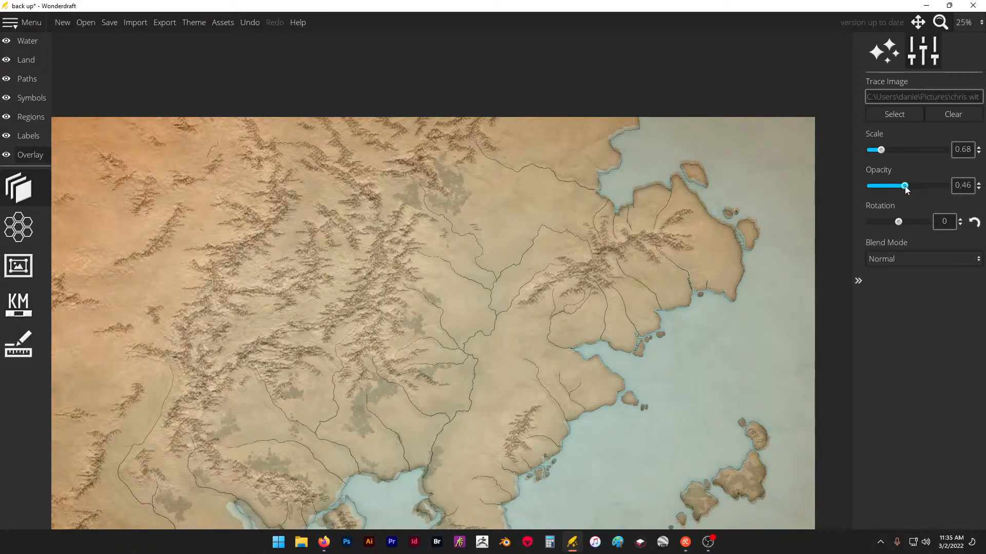
- Choose the round single-tree symbol from the tree symbols for painting forests
{"action": "left_click", "coordinate": [32, 117]}
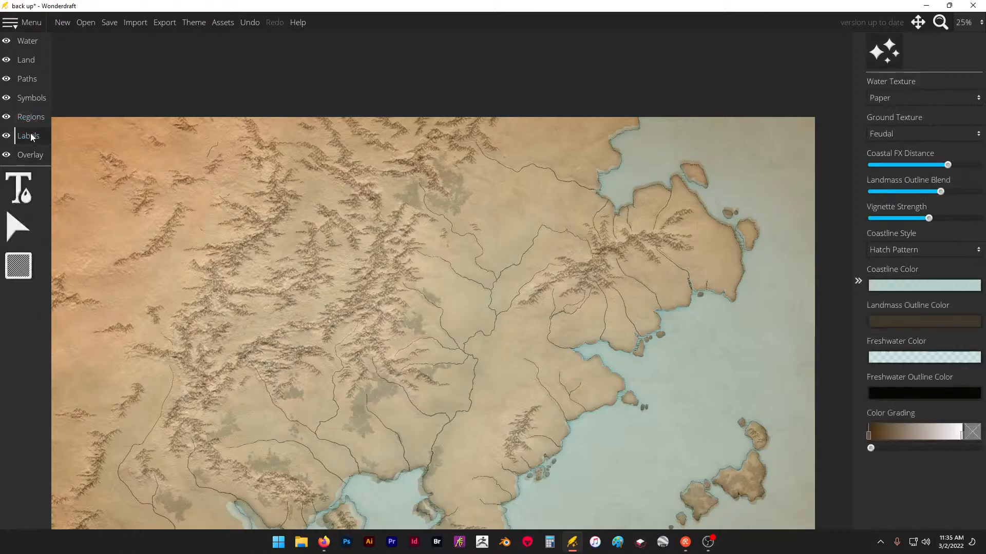
{"action": "left_click", "coordinate": [32, 98]}
{"action": "left_click", "coordinate": [18, 226]}
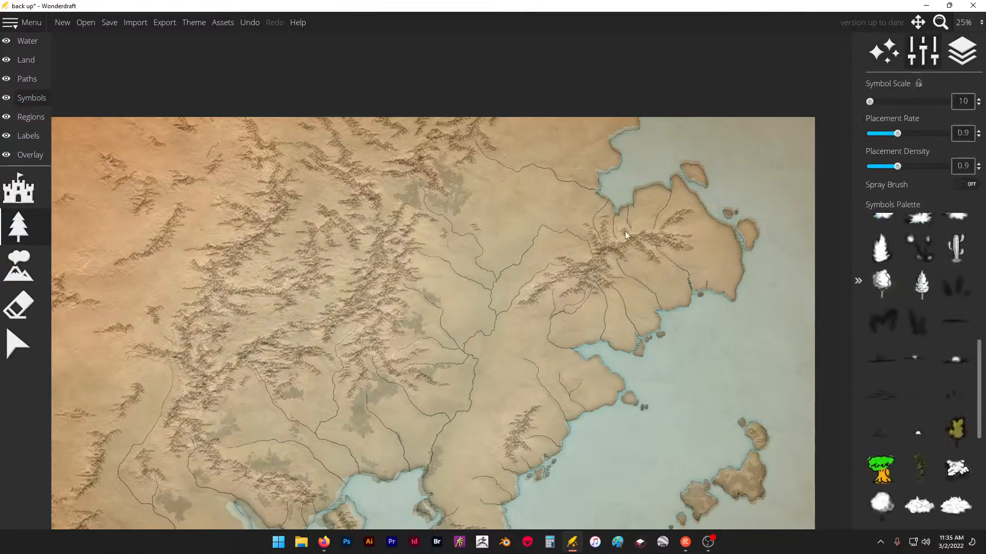
{"action": "scroll", "coordinate": [506, 272], "scroll_direction": "up", "scroll_amount": 5}
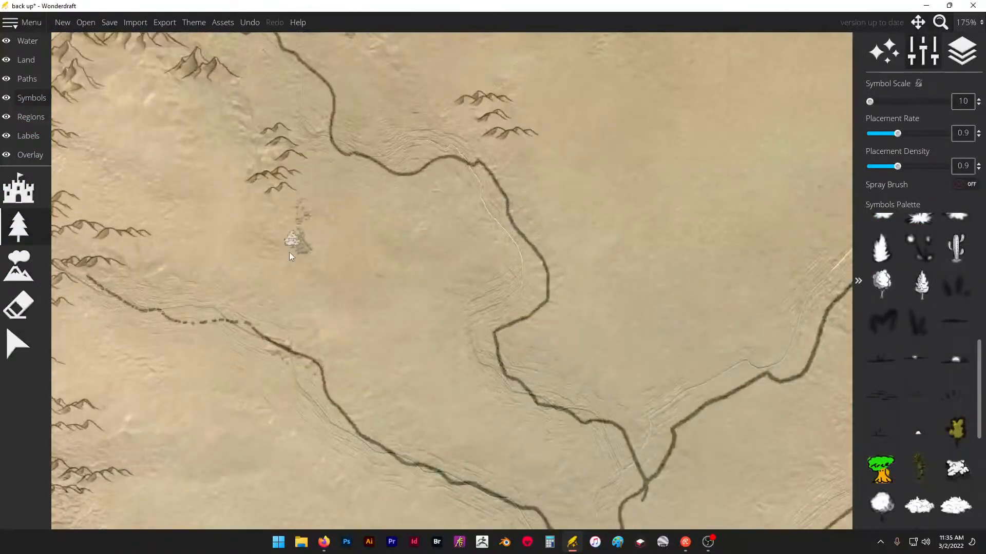
{"action": "scroll", "coordinate": [233, 300], "scroll_direction": "down", "scroll_amount": 2}
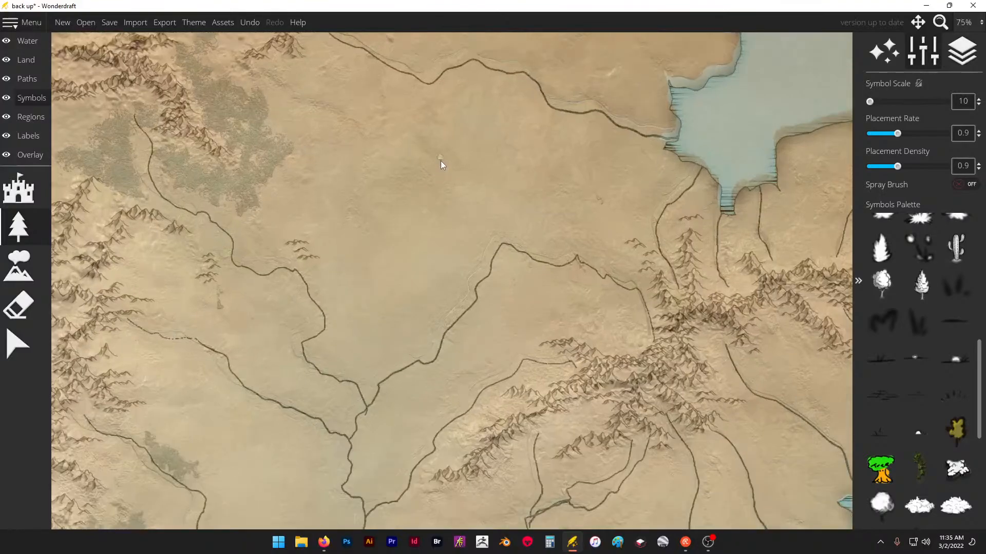
{"action": "scroll", "coordinate": [919, 375], "scroll_direction": "up", "scroll_amount": 5}
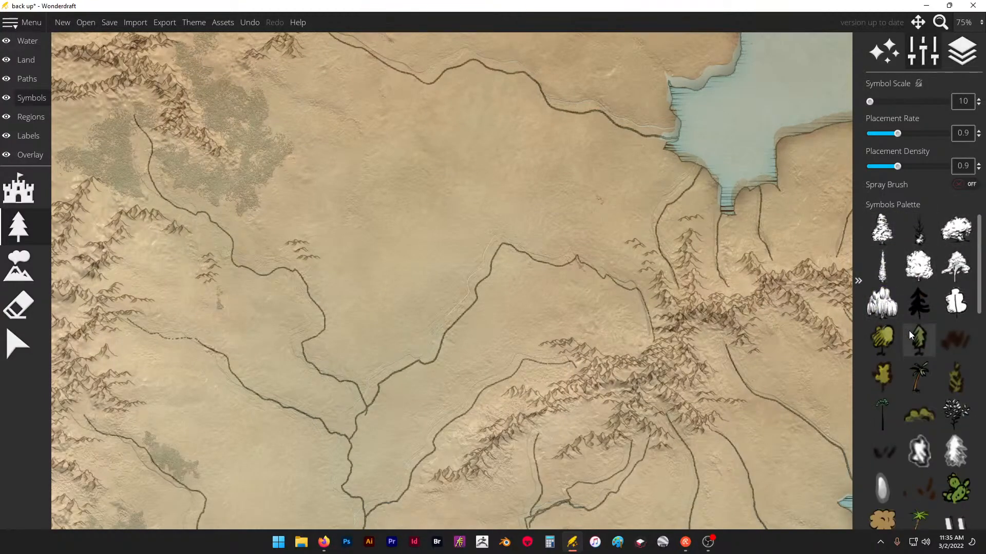
{"action": "scroll", "coordinate": [909, 330], "scroll_direction": "down", "scroll_amount": 1}
{"action": "scroll", "coordinate": [919, 326], "scroll_direction": "down", "scroll_amount": 10}
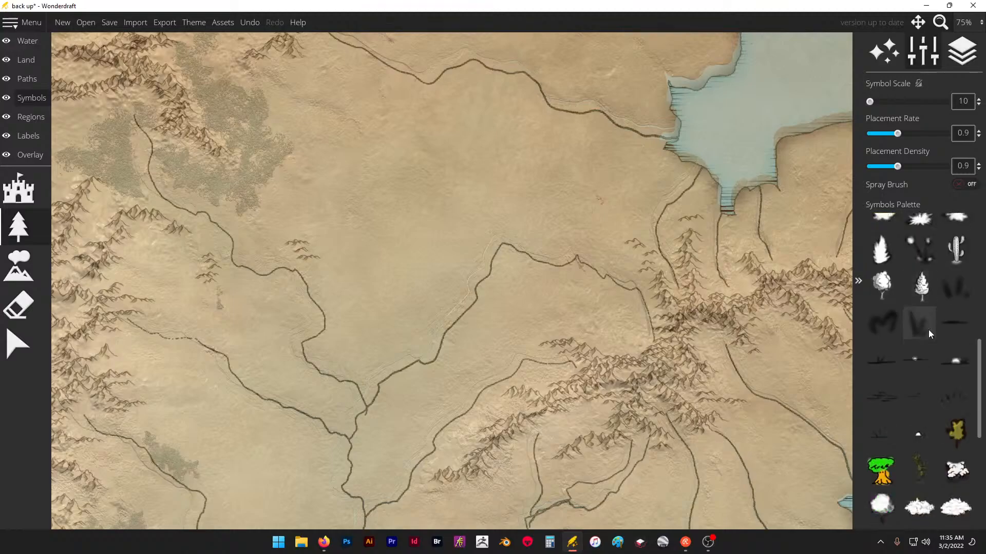
{"action": "scroll", "coordinate": [928, 331], "scroll_direction": "down", "scroll_amount": 4}
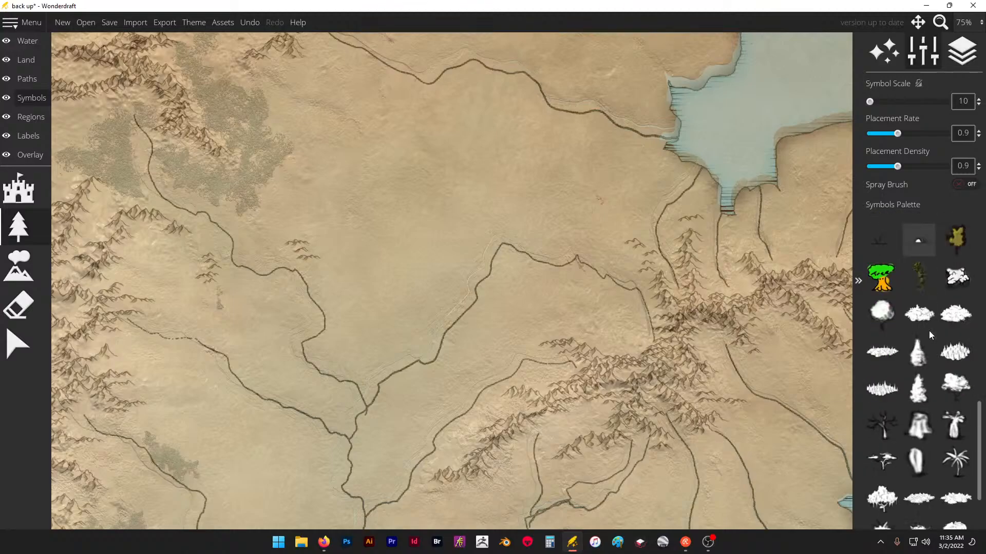
{"action": "left_click", "coordinate": [883, 327]}
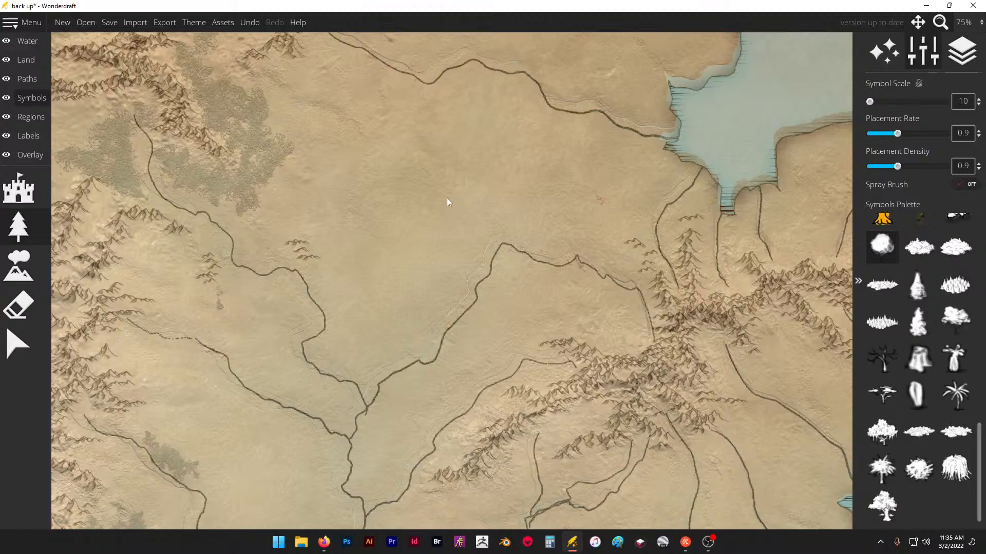
- Set the symbol scale to 100 and paint a patch of single trees in the open plain north of the central river bend
{"action": "scroll", "coordinate": [450, 200], "scroll_direction": "up", "scroll_amount": 5}
{"action": "scroll", "coordinate": [460, 216], "scroll_direction": "up", "scroll_amount": 5, "text": "ctrl"}
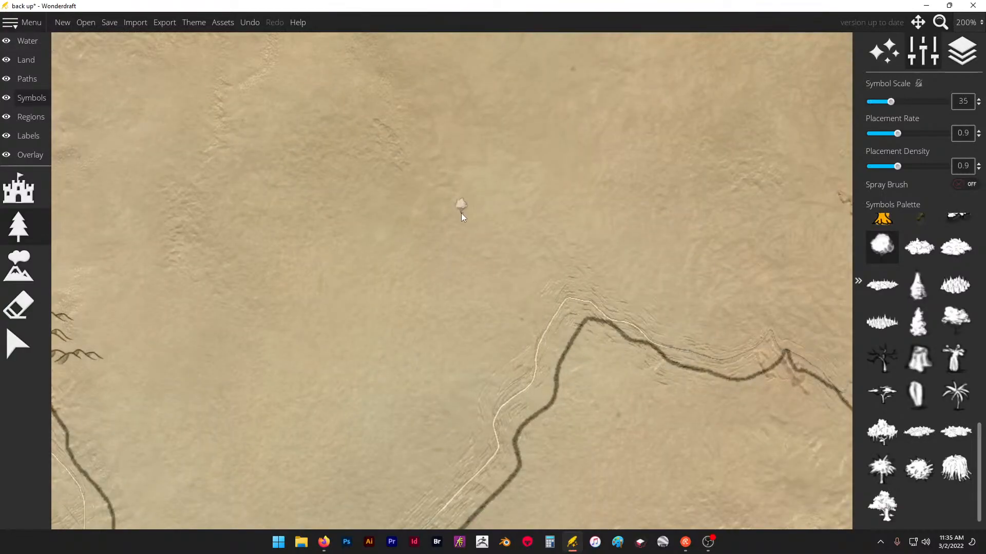
{"action": "scroll", "coordinate": [467, 217], "scroll_direction": "up", "scroll_amount": 13, "text": "ctrl"}
{"action": "mouse_move", "coordinate": [468, 215]}
{"action": "left_mouse_down"}
{"action": "mouse_move", "coordinate": [526, 207]}
{"action": "mouse_move", "coordinate": [546, 180]}
{"action": "mouse_move", "coordinate": [494, 246]}
{"action": "mouse_move", "coordinate": [490, 229]}
{"action": "mouse_move", "coordinate": [453, 238]}
{"action": "mouse_move", "coordinate": [454, 270]}
{"action": "mouse_move", "coordinate": [375, 341]}
{"action": "mouse_move", "coordinate": [406, 278]}
{"action": "mouse_move", "coordinate": [394, 253]}
{"action": "mouse_move", "coordinate": [420, 208]}
{"action": "mouse_move", "coordinate": [382, 237]}
{"action": "mouse_move", "coordinate": [455, 152]}
{"action": "mouse_move", "coordinate": [424, 146]}
{"action": "mouse_move", "coordinate": [531, 169]}
{"action": "mouse_move", "coordinate": [471, 180]}
{"action": "left_mouse_up"}
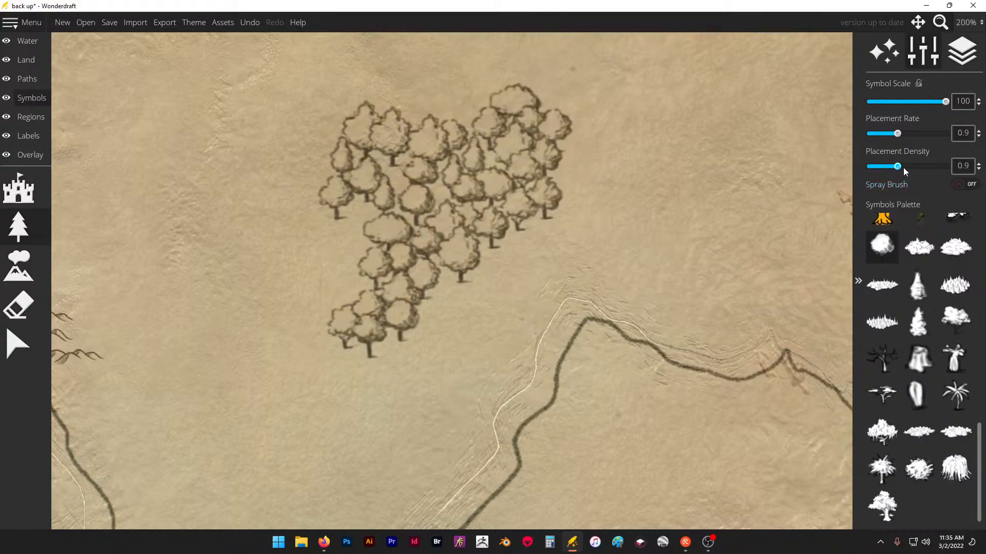
- Set the placement density to 1.4 and fill out the tree patch, extending it north and west with more single trees
{"action": "left_click_drag", "start_coordinate": [903, 168], "coordinate": [919, 167]}
{"action": "mouse_move", "coordinate": [580, 170]}
{"action": "left_mouse_down"}
{"action": "mouse_move", "coordinate": [445, 209]}
{"action": "mouse_move", "coordinate": [403, 266]}
{"action": "mouse_move", "coordinate": [371, 201]}
{"action": "mouse_move", "coordinate": [212, 165]}
{"action": "mouse_move", "coordinate": [309, 118]}
{"action": "mouse_move", "coordinate": [393, 116]}
{"action": "left_mouse_up"}
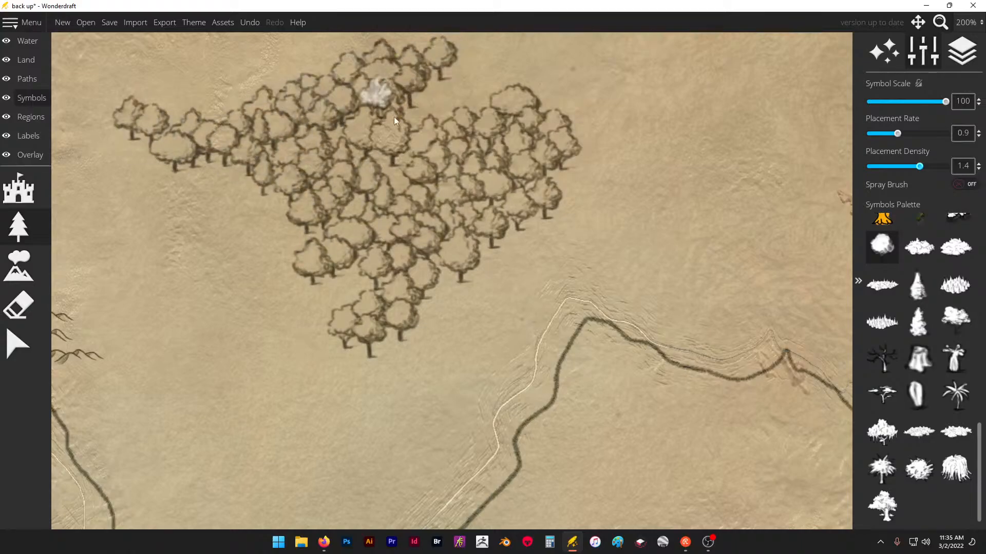
{"action": "scroll", "coordinate": [408, 248], "scroll_direction": "down", "scroll_amount": 5}
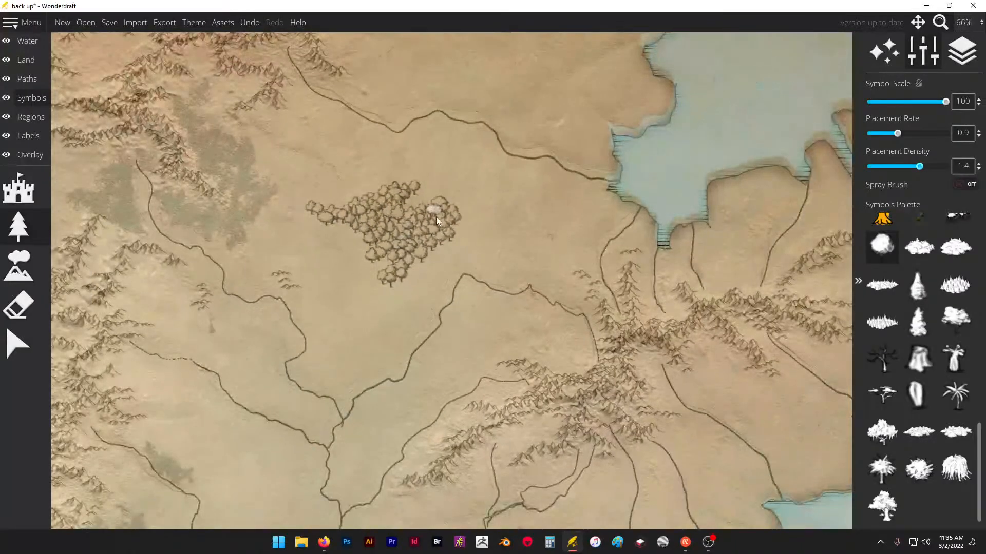
{"action": "scroll", "coordinate": [429, 205], "scroll_direction": "up", "scroll_amount": 3}
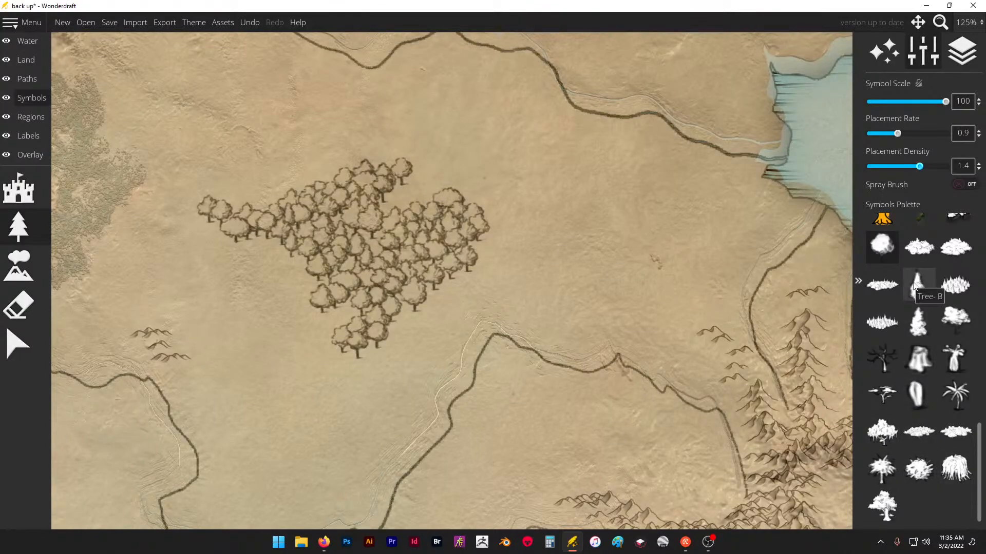
- Paint medium tree clusters east of the single-tree patch and along its northern edge, joining them into one forest
{"action": "left_click", "coordinate": [918, 250]}
{"action": "mouse_move", "coordinate": [519, 189]}
{"action": "left_mouse_down"}
{"action": "mouse_move", "coordinate": [537, 221]}
{"action": "mouse_move", "coordinate": [607, 230]}
{"action": "mouse_move", "coordinate": [619, 245]}
{"action": "mouse_move", "coordinate": [602, 242]}
{"action": "mouse_move", "coordinate": [568, 263]}
{"action": "mouse_move", "coordinate": [559, 254]}
{"action": "mouse_move", "coordinate": [603, 281]}
{"action": "mouse_move", "coordinate": [597, 257]}
{"action": "left_mouse_up"}
{"action": "scroll", "coordinate": [564, 184], "scroll_direction": "down", "scroll_amount": 3}
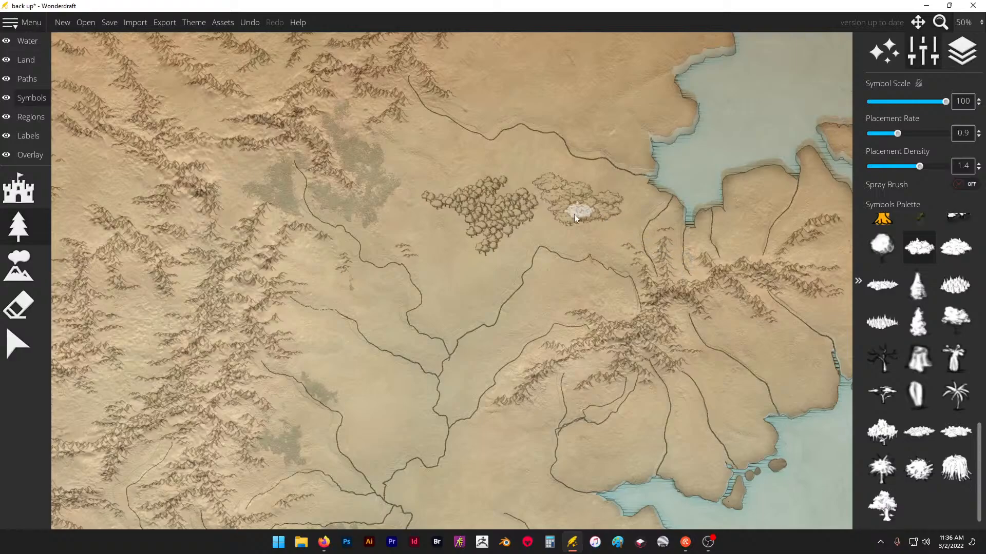
{"action": "scroll", "coordinate": [526, 190], "scroll_direction": "up", "scroll_amount": 3}
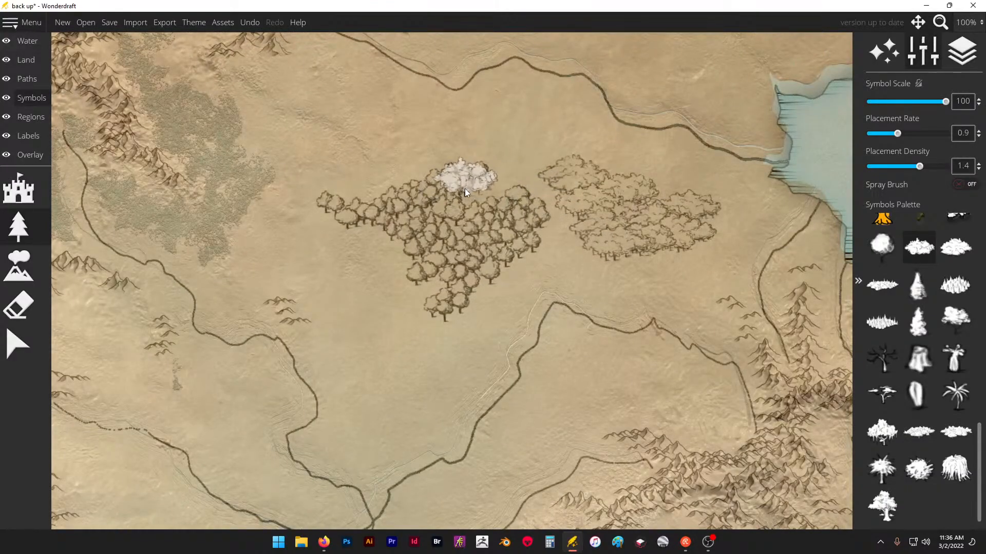
{"action": "mouse_move", "coordinate": [464, 189]}
{"action": "left_mouse_down"}
{"action": "mouse_move", "coordinate": [550, 216]}
{"action": "mouse_move", "coordinate": [547, 238]}
{"action": "mouse_move", "coordinate": [513, 262]}
{"action": "mouse_move", "coordinate": [570, 246]}
{"action": "mouse_move", "coordinate": [575, 261]}
{"action": "mouse_move", "coordinate": [583, 239]}
{"action": "mouse_move", "coordinate": [568, 176]}
{"action": "mouse_move", "coordinate": [576, 175]}
{"action": "mouse_move", "coordinate": [485, 161]}
{"action": "left_mouse_up"}
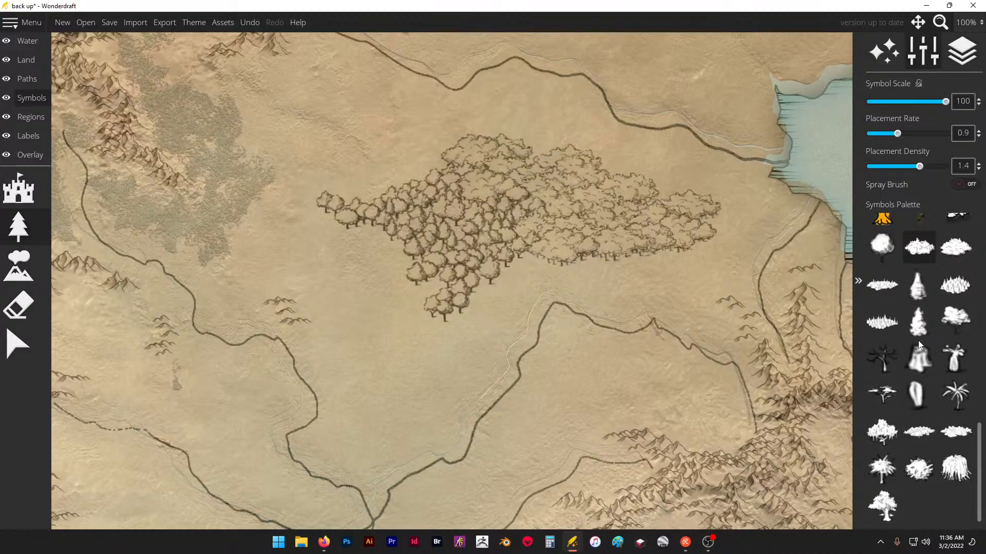
- Try the large tree cluster symbol southwest of the forest and undo those placements
{"action": "left_click", "coordinate": [882, 255]}
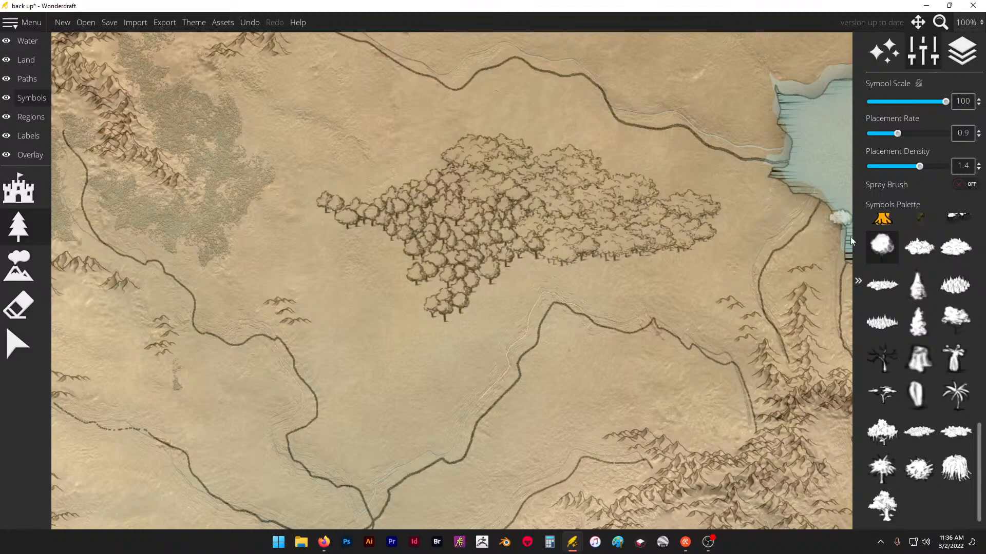
{"action": "left_click", "coordinate": [956, 248]}
{"action": "left_click", "coordinate": [389, 289]}
{"action": "left_click", "coordinate": [399, 337]}
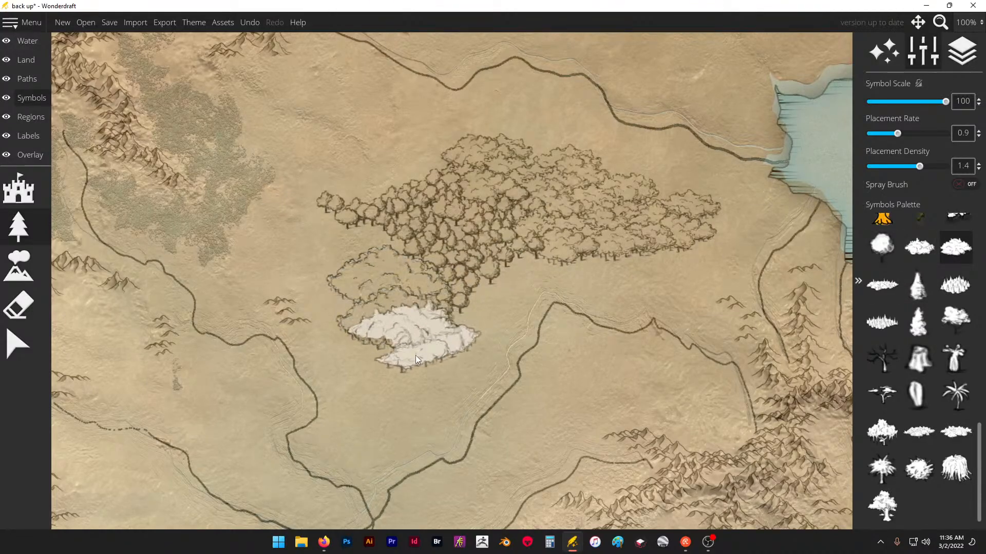
{"action": "key", "text": "ctrl+z"}
{"action": "key", "text": "ctrl+z"}
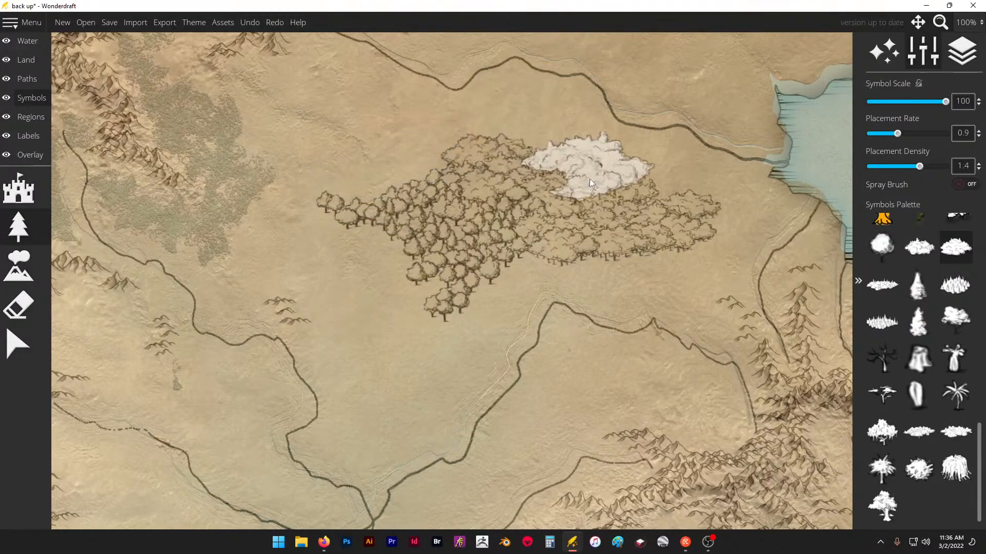
- Add medium tree clusters to the forest's northwestern edge
{"action": "left_click", "coordinate": [921, 250]}
{"action": "mouse_move", "coordinate": [389, 173]}
{"action": "left_mouse_down"}
{"action": "mouse_move", "coordinate": [415, 184]}
{"action": "mouse_move", "coordinate": [430, 161]}
{"action": "left_mouse_up"}
{"action": "scroll", "coordinate": [485, 243], "scroll_direction": "down", "scroll_amount": 2}
{"action": "scroll", "coordinate": [485, 243], "scroll_direction": "down", "scroll_amount": 1}
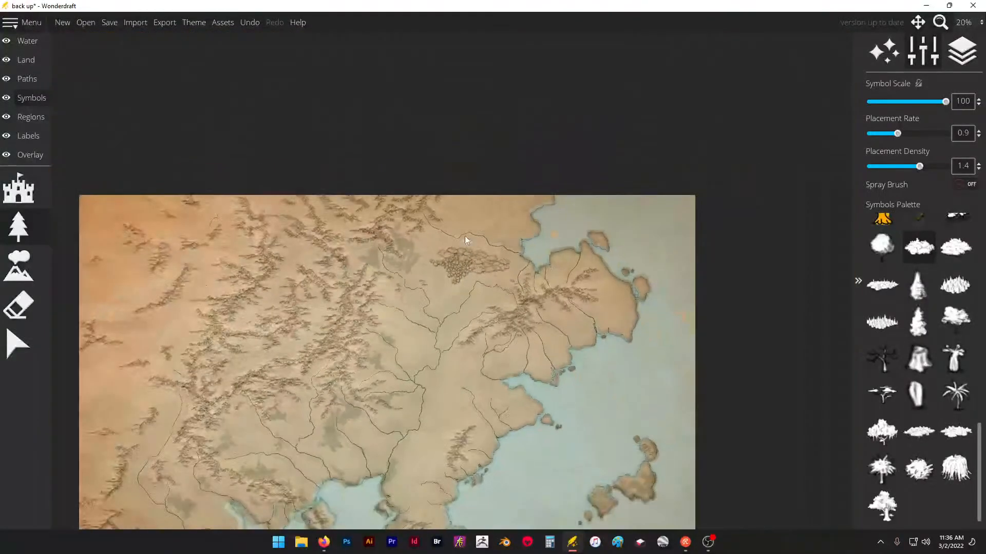
- Try a forest of medium tree clusters along the eastern slopes of the northern mountain ridge and undo it
{"action": "scroll", "coordinate": [464, 236], "scroll_direction": "up", "scroll_amount": 4}
{"action": "mouse_move", "coordinate": [459, 202]}
{"action": "left_mouse_down"}
{"action": "mouse_move", "coordinate": [467, 212]}
{"action": "mouse_move", "coordinate": [452, 233]}
{"action": "mouse_move", "coordinate": [469, 180]}
{"action": "mouse_move", "coordinate": [386, 127]}
{"action": "mouse_move", "coordinate": [396, 121]}
{"action": "left_mouse_up"}
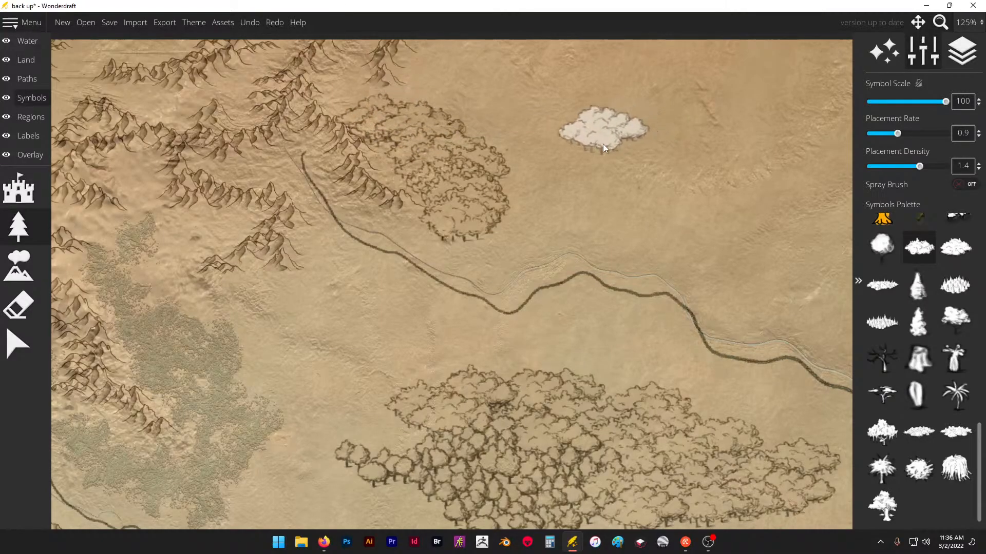
{"action": "key", "text": "ctrl+z"}
{"action": "key", "text": "ctrl+z"}
{"action": "key", "text": "ctrl+z"}
{"action": "key", "text": "ctrl+z"}
{"action": "key", "text": "ctrl+z"}
{"action": "key", "text": "ctrl+z"}
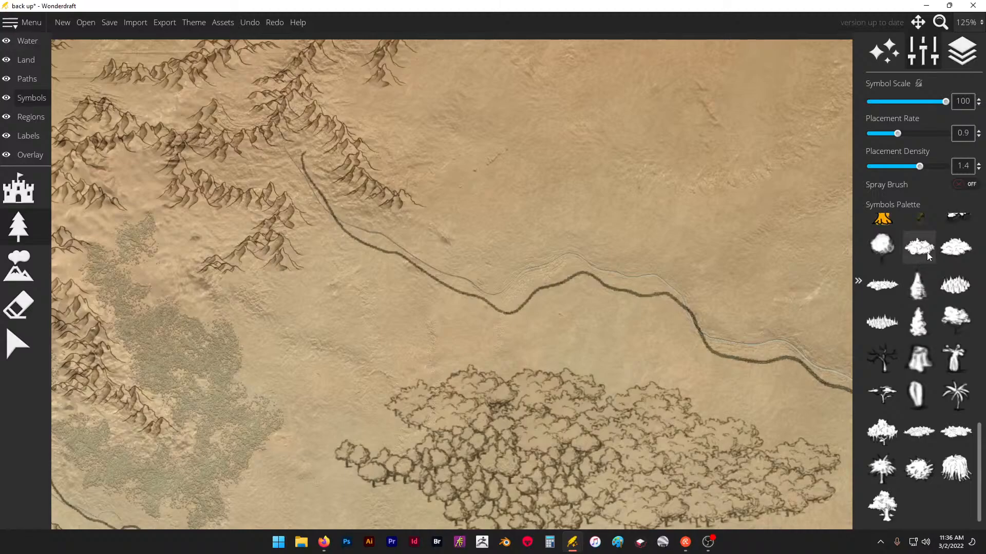
- Try a single large tree cluster on the plain north of the river and undo it
{"action": "left_click", "coordinate": [950, 249]}
{"action": "left_click", "coordinate": [529, 153]}
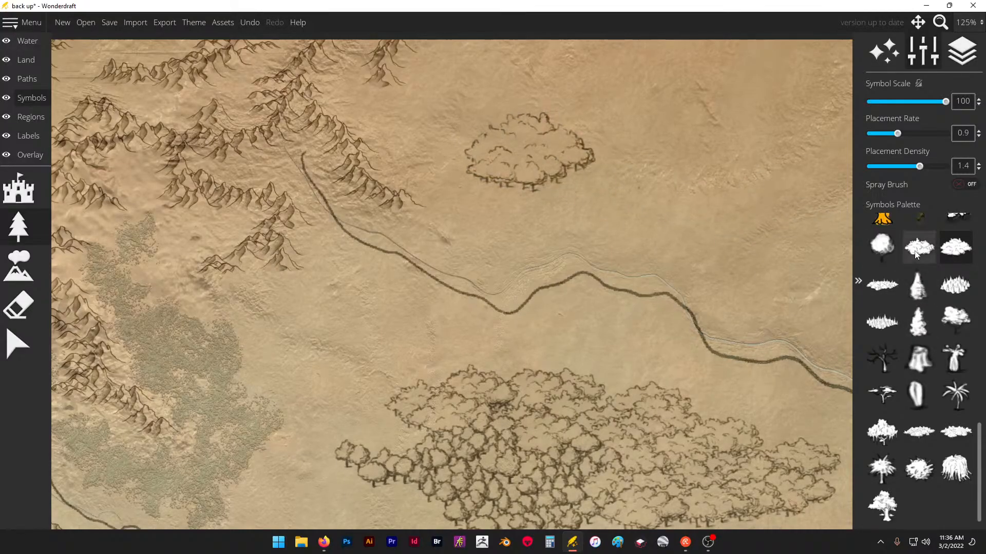
{"action": "key", "text": "ctrl+z"}
- Place samples of single trees, medium tree clusters and large tree clusters side by side on the plain north of the river
{"action": "left_click", "coordinate": [881, 247]}
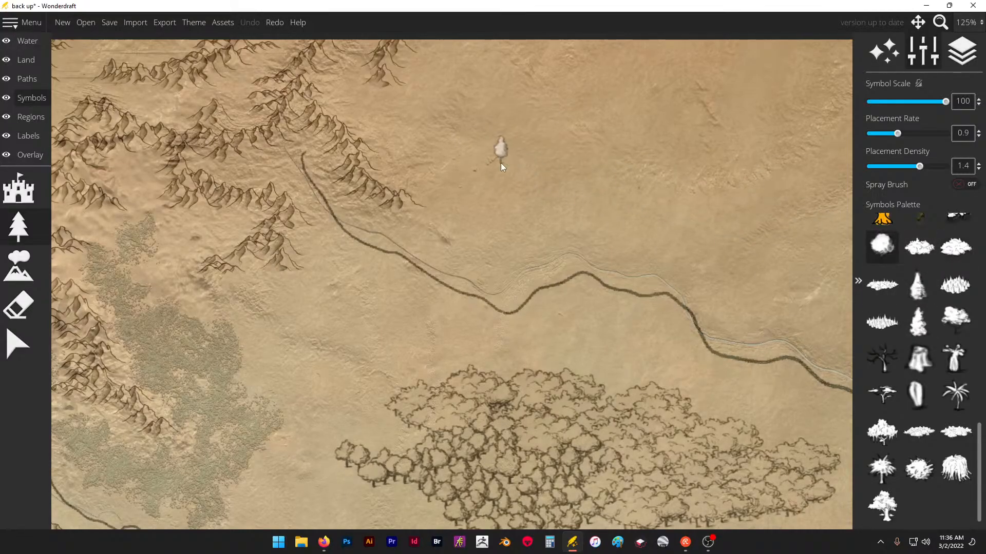
{"action": "left_click", "coordinate": [500, 163]}
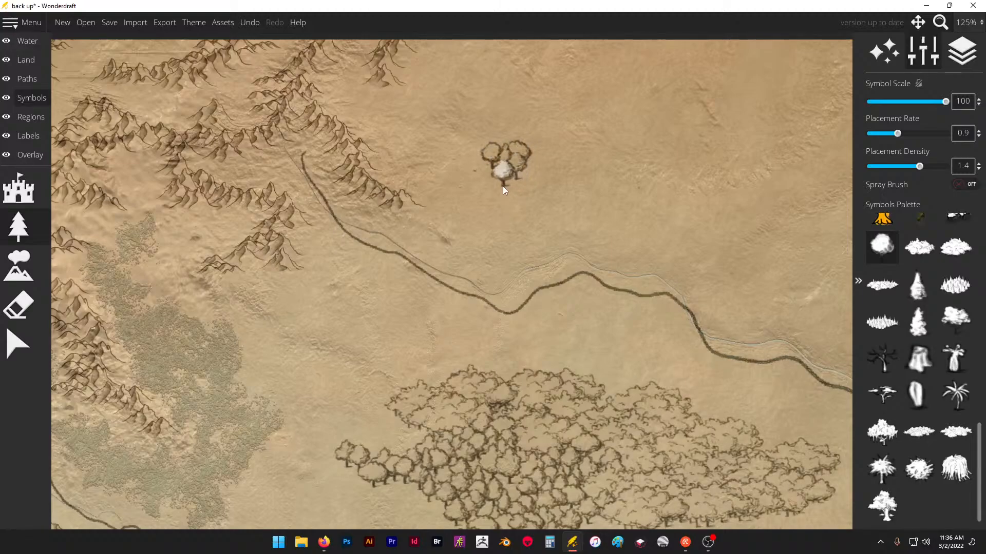
{"action": "left_click", "coordinate": [918, 247]}
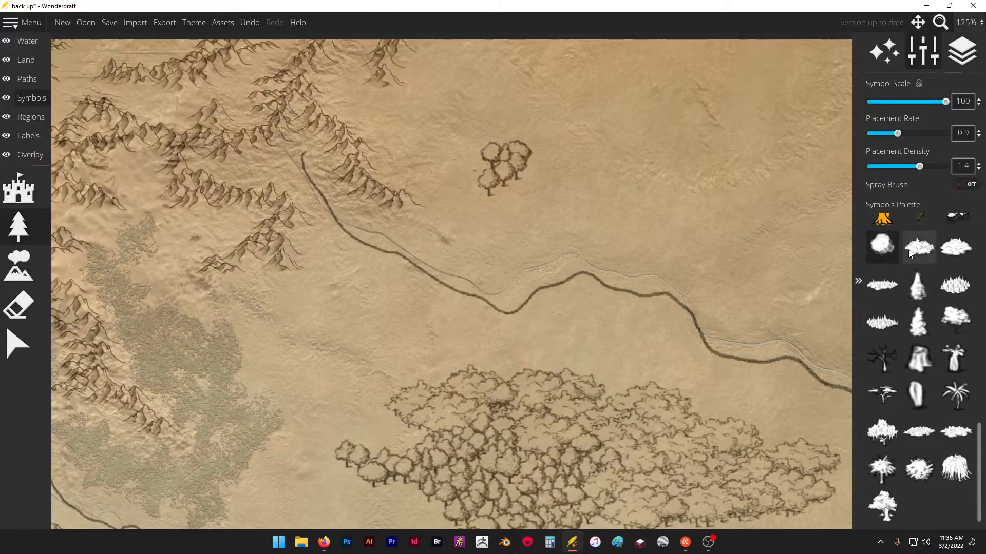
{"action": "left_click", "coordinate": [619, 195]}
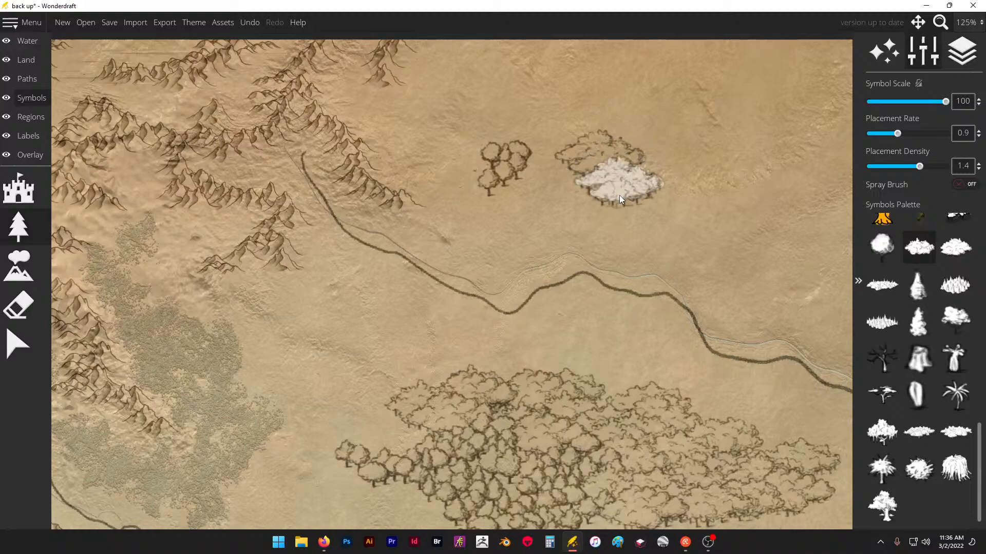
{"action": "left_click", "coordinate": [955, 247]}
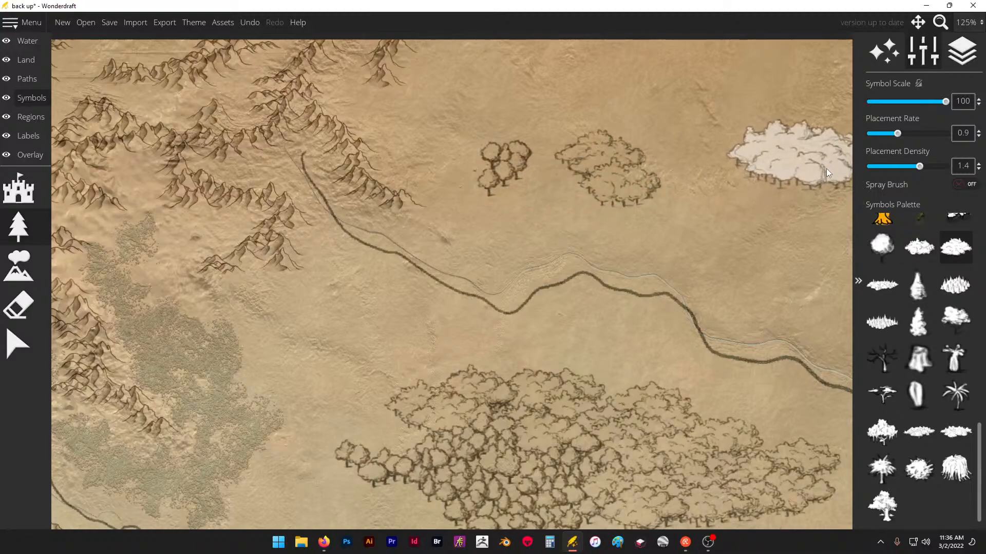
{"action": "scroll", "coordinate": [772, 169], "scroll_direction": "down", "scroll_amount": 1}
{"action": "left_click", "coordinate": [772, 170]}
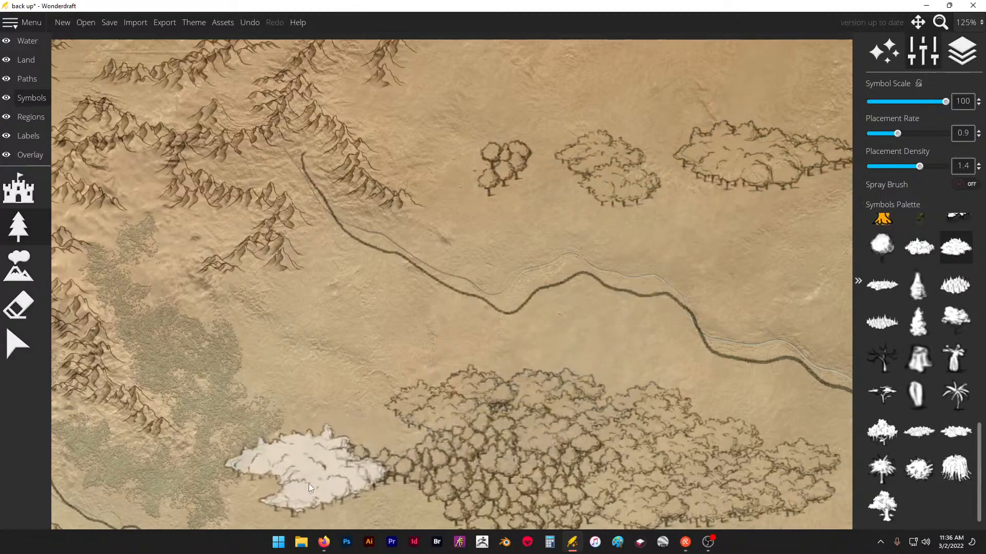
- Place two overlapping mixed pine and broadleaf forest clusters below the tree samples on the northern plain
{"action": "scroll", "coordinate": [246, 270], "scroll_direction": "down", "scroll_amount": 2}
{"action": "scroll", "coordinate": [238, 270], "scroll_direction": "down", "scroll_amount": 2}
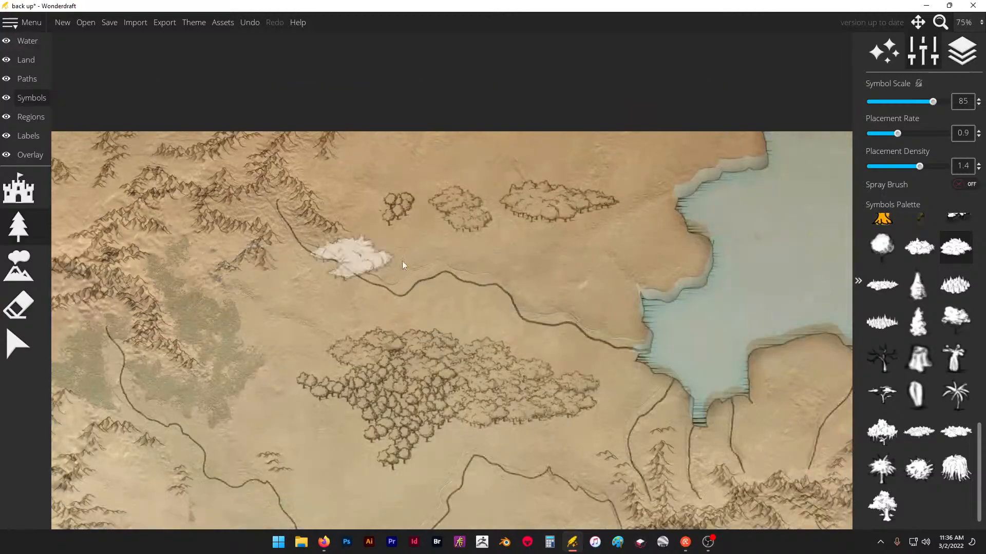
{"action": "scroll", "coordinate": [659, 172], "scroll_direction": "up", "scroll_amount": 1}
{"action": "scroll", "coordinate": [660, 171], "scroll_direction": "up", "scroll_amount": 1}
{"action": "left_click", "coordinate": [882, 285]}
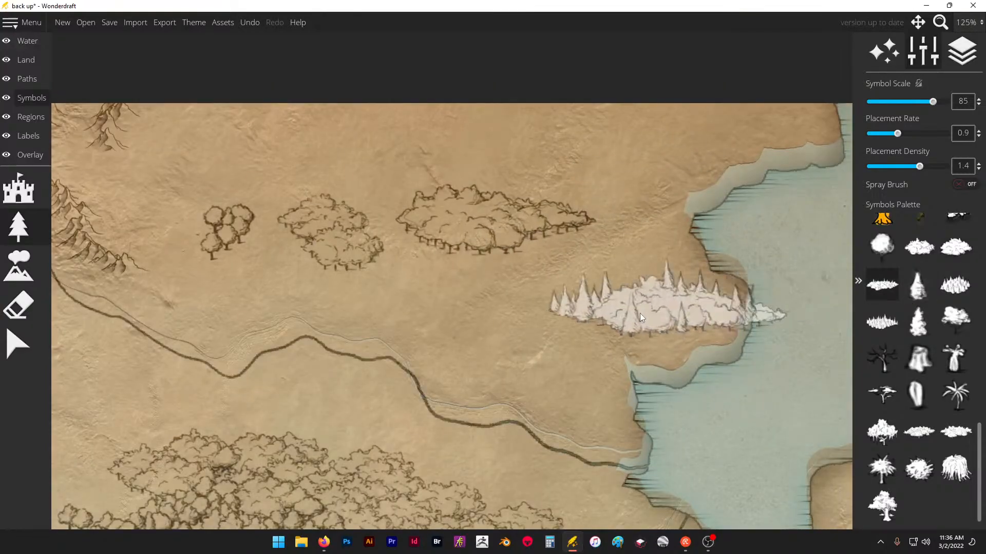
{"action": "left_click", "coordinate": [532, 312]}
{"action": "left_click", "coordinate": [439, 307]}
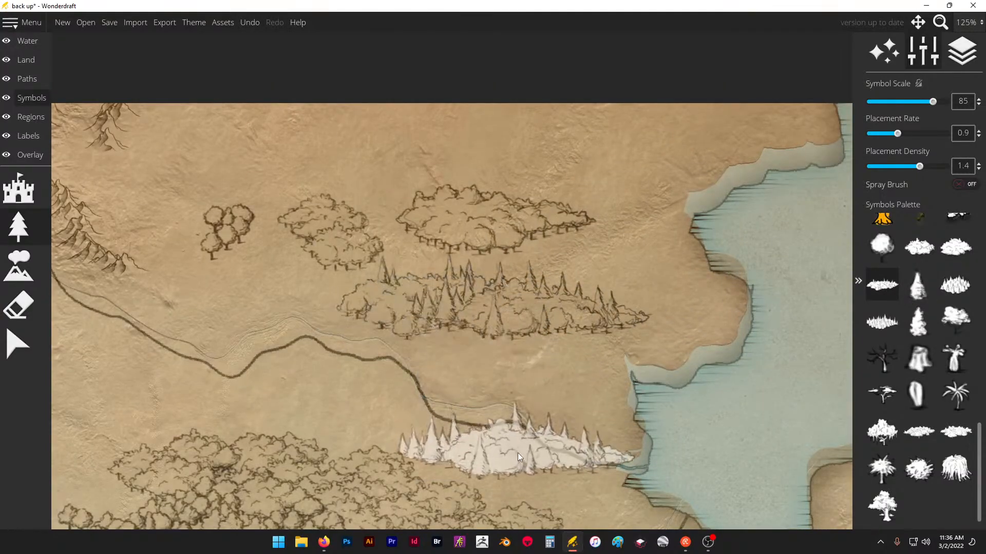
- Place pine clusters on the plain northeast of the tree samples and along the northern edge of the forest
{"action": "left_click", "coordinate": [955, 284]}
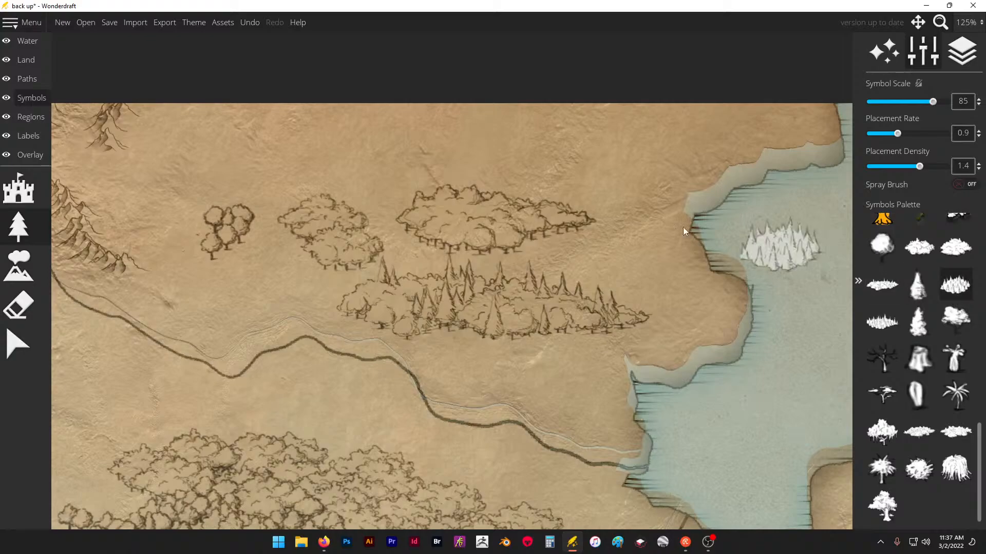
{"action": "left_click", "coordinate": [542, 156]}
{"action": "scroll", "coordinate": [651, 222], "scroll_direction": "down", "scroll_amount": 3}
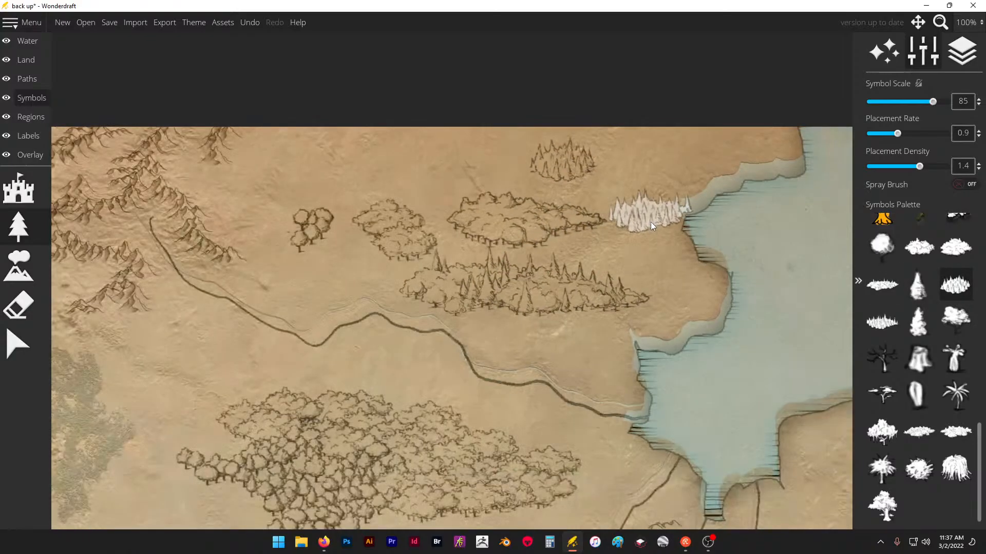
{"action": "scroll", "coordinate": [652, 221], "scroll_direction": "up", "scroll_amount": 2}
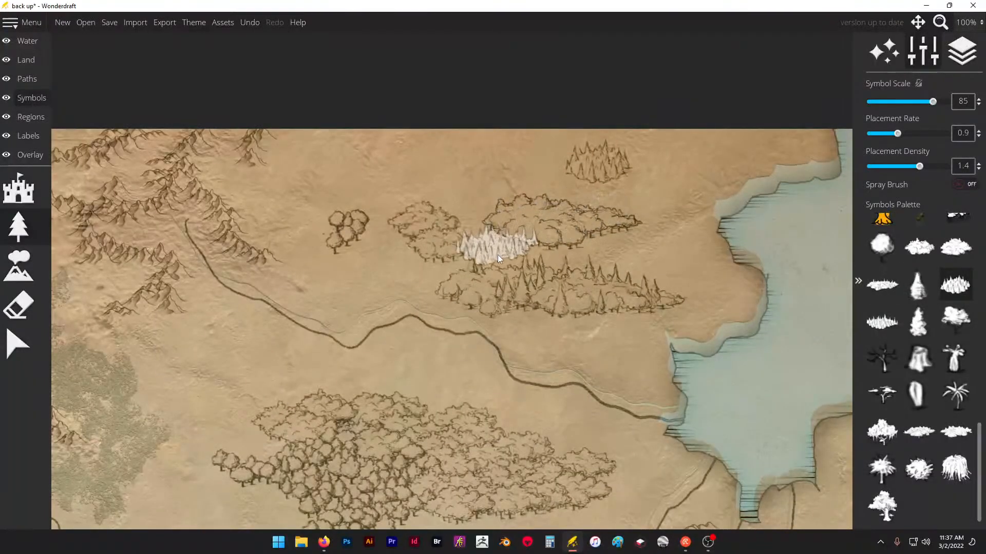
{"action": "scroll", "coordinate": [648, 230], "scroll_direction": "down", "scroll_amount": 2}
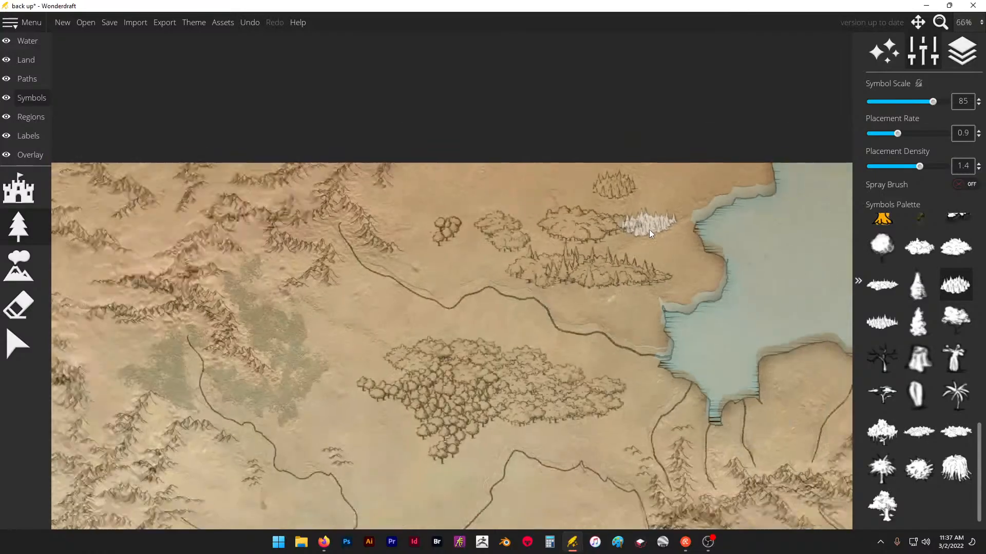
{"action": "scroll", "coordinate": [440, 342], "scroll_direction": "up", "scroll_amount": 1}
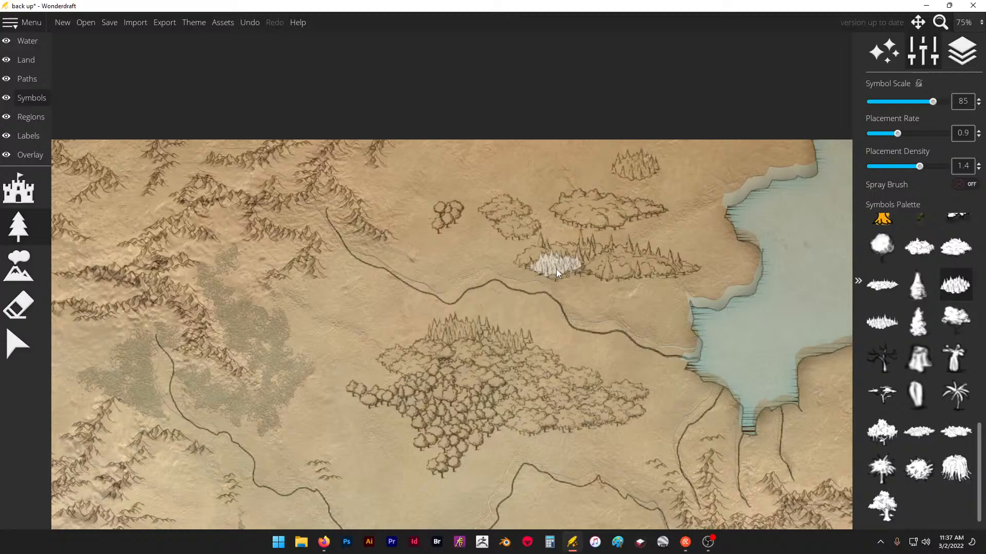
{"action": "scroll", "coordinate": [587, 201], "scroll_direction": "up", "scroll_amount": 3}
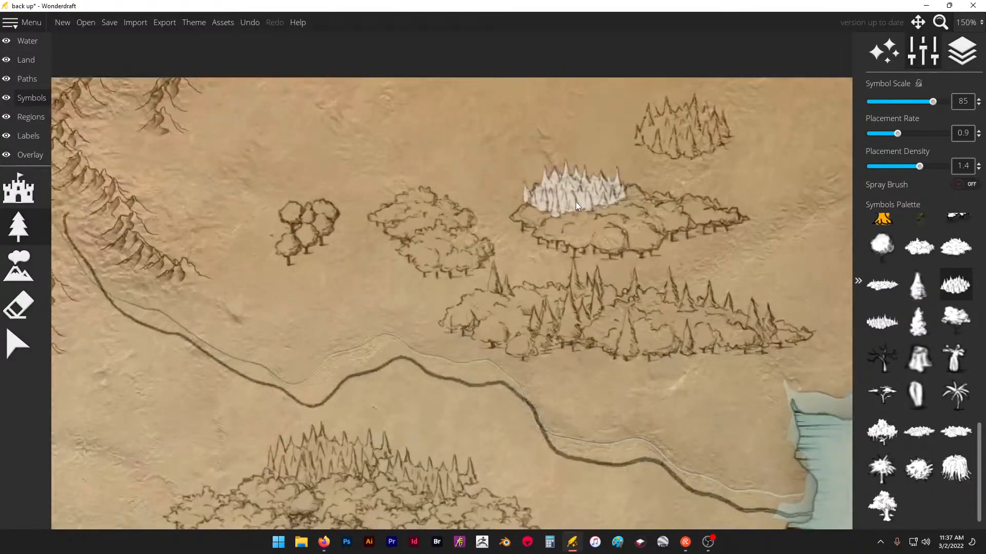
- Extend the westernmost group of single trees on the northern plain southward with more single trees
{"action": "left_click", "coordinate": [879, 248]}
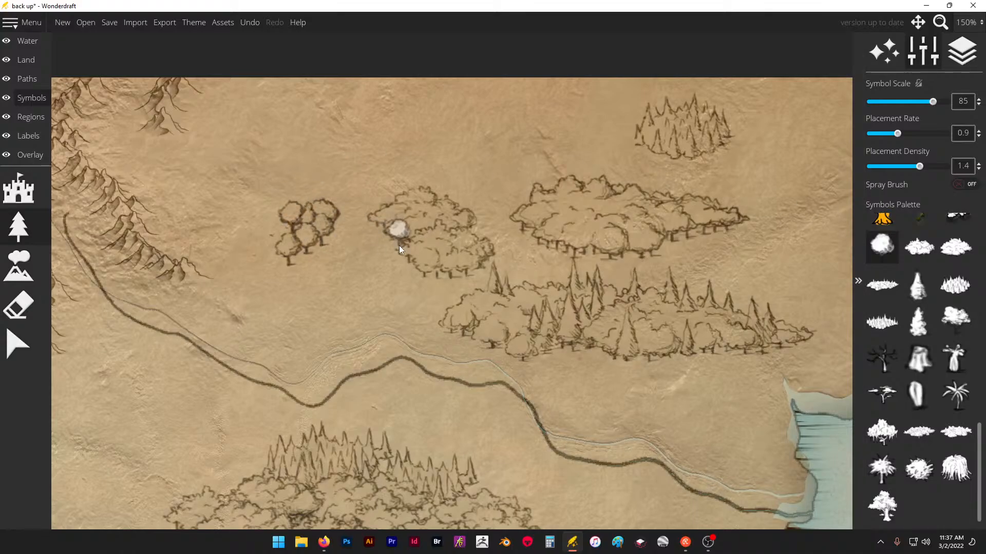
{"action": "left_click_drag", "start_coordinate": [307, 235], "coordinate": [288, 279]}
{"action": "left_click", "coordinate": [264, 284]}
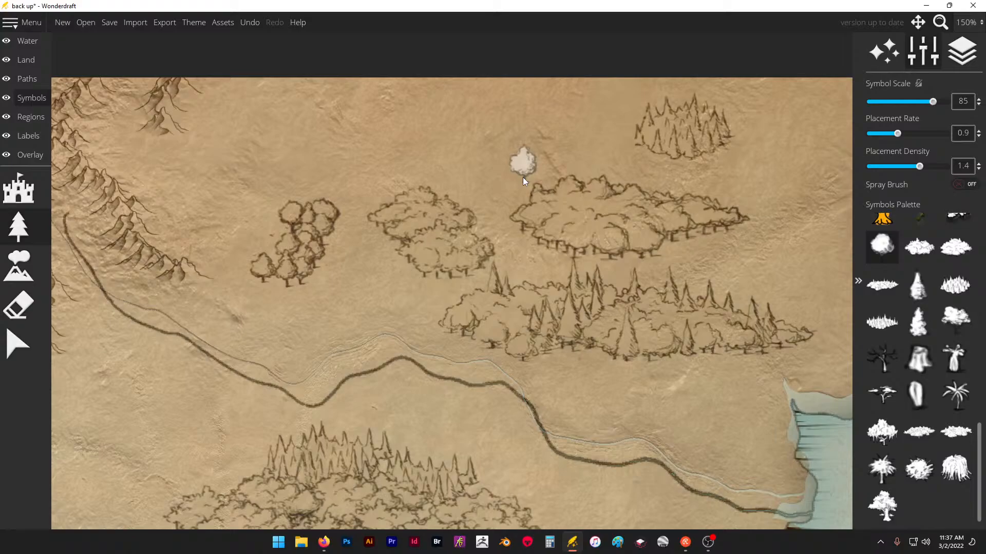
- Erase all the tree samples north of the river and the entire forest south of it
{"action": "left_click", "coordinate": [28, 313]}
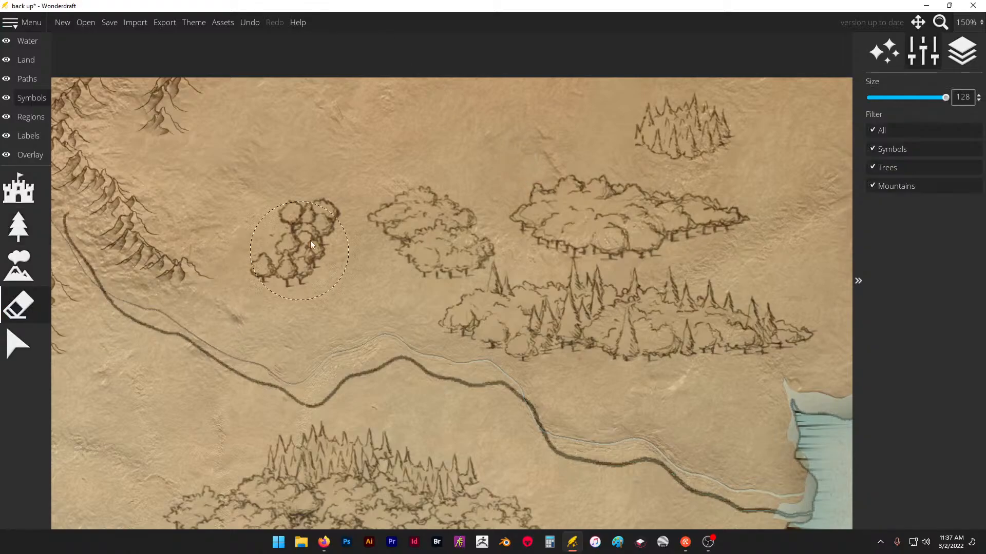
{"action": "mouse_move", "coordinate": [342, 245]}
{"action": "left_mouse_down"}
{"action": "mouse_move", "coordinate": [447, 220]}
{"action": "mouse_move", "coordinate": [479, 296]}
{"action": "mouse_move", "coordinate": [653, 315]}
{"action": "mouse_move", "coordinate": [679, 159]}
{"action": "left_mouse_up"}
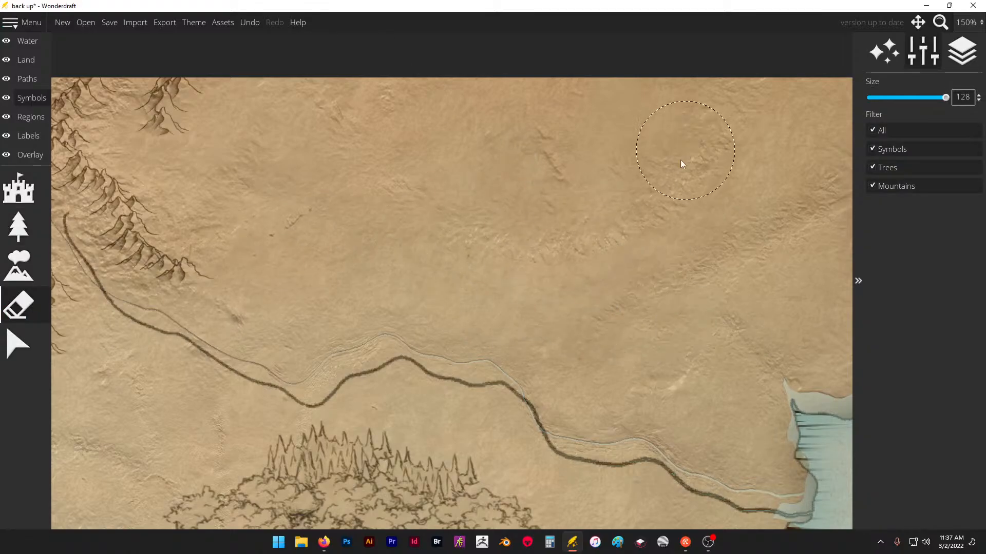
{"action": "scroll", "coordinate": [580, 199], "scroll_direction": "down", "scroll_amount": 3}
{"action": "scroll", "coordinate": [272, 231], "scroll_direction": "down", "scroll_amount": 2}
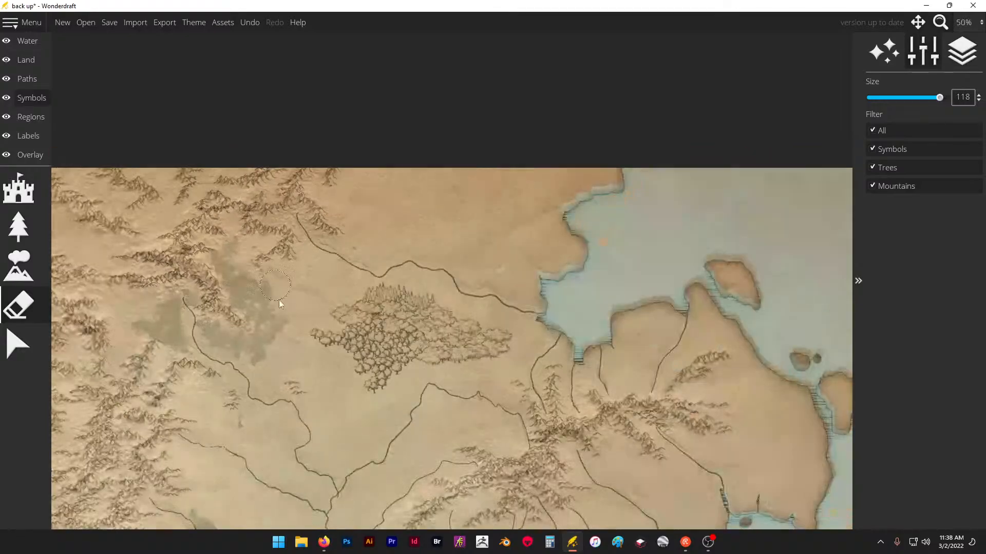
{"action": "scroll", "coordinate": [318, 334], "scroll_direction": "up", "scroll_amount": 3}
{"action": "mouse_move", "coordinate": [404, 323]}
{"action": "left_mouse_down"}
{"action": "mouse_move", "coordinate": [498, 310]}
{"action": "mouse_move", "coordinate": [542, 327]}
{"action": "mouse_move", "coordinate": [600, 328]}
{"action": "mouse_move", "coordinate": [633, 313]}
{"action": "mouse_move", "coordinate": [630, 346]}
{"action": "mouse_move", "coordinate": [512, 282]}
{"action": "mouse_move", "coordinate": [467, 238]}
{"action": "mouse_move", "coordinate": [465, 285]}
{"action": "mouse_move", "coordinate": [497, 352]}
{"action": "mouse_move", "coordinate": [433, 414]}
{"action": "mouse_move", "coordinate": [339, 329]}
{"action": "mouse_move", "coordinate": [335, 310]}
{"action": "mouse_move", "coordinate": [496, 263]}
{"action": "left_mouse_up"}
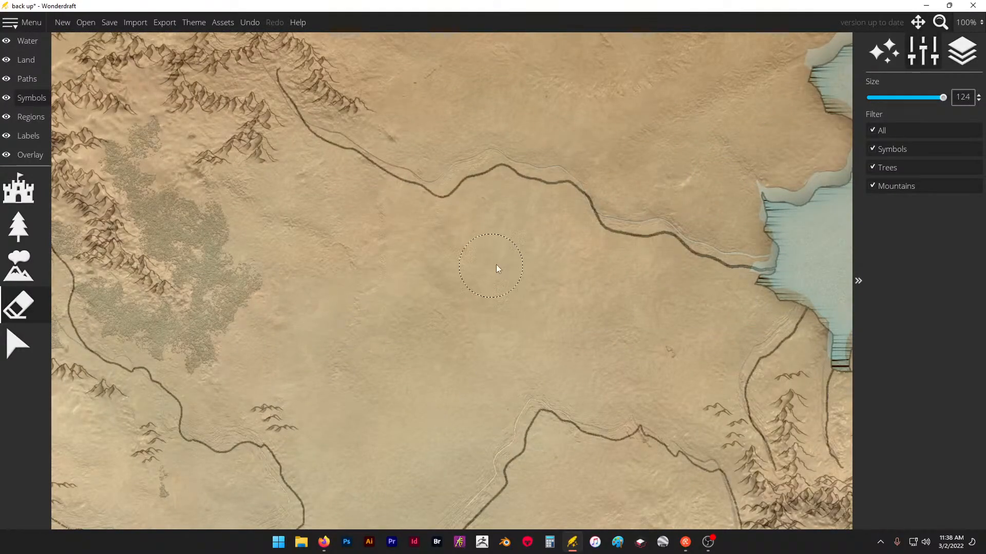
- Try a forest of small flat-crowned trees on the plain east of the traced forest and undo it
{"action": "scroll", "coordinate": [488, 263], "scroll_direction": "down", "scroll_amount": 2}
{"action": "scroll", "coordinate": [306, 211], "scroll_direction": "up", "scroll_amount": 3}
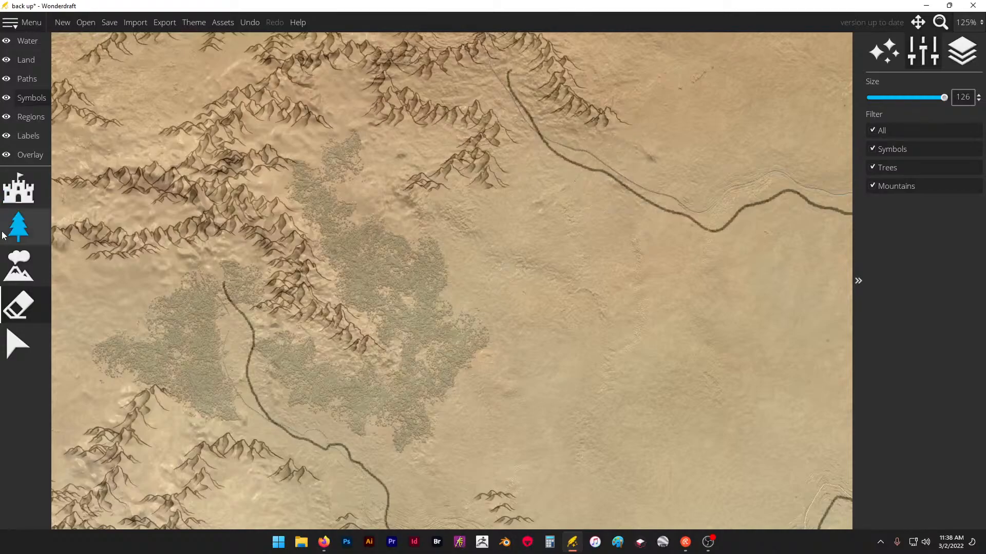
{"action": "left_click", "coordinate": [16, 279]}
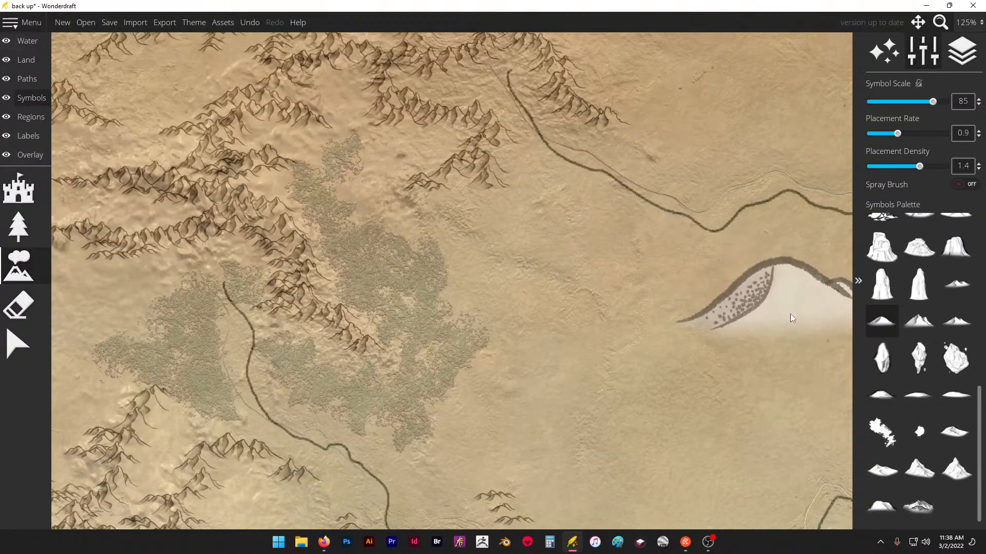
{"action": "left_click", "coordinate": [19, 226]}
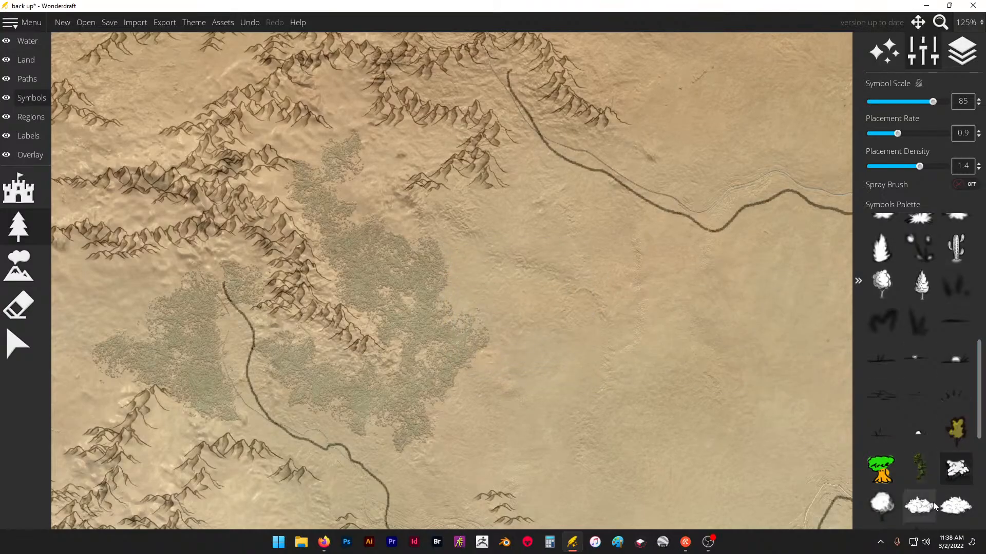
{"action": "scroll", "coordinate": [932, 502], "scroll_direction": "down", "scroll_amount": 3}
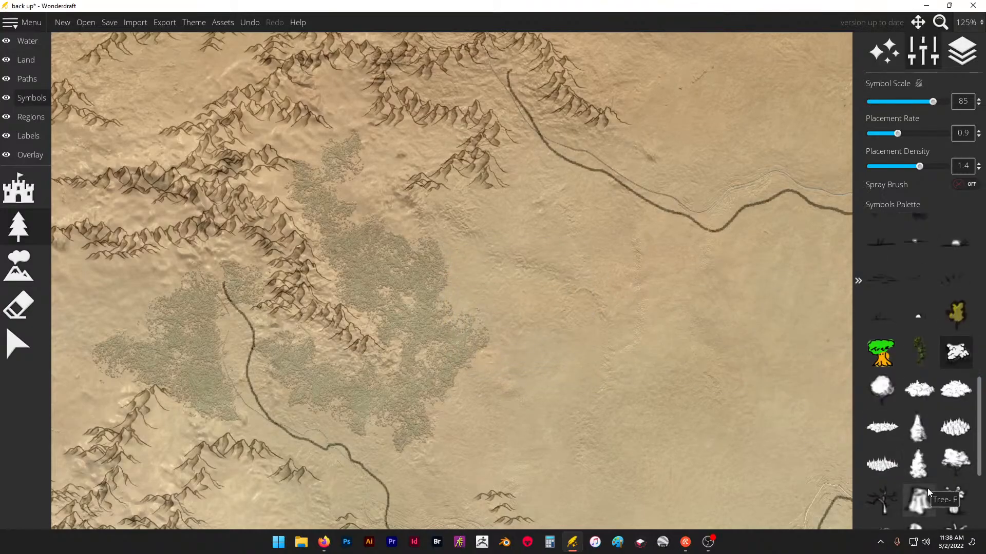
{"action": "left_click", "coordinate": [947, 462]}
{"action": "scroll", "coordinate": [488, 284], "scroll_direction": "up", "scroll_amount": 4}
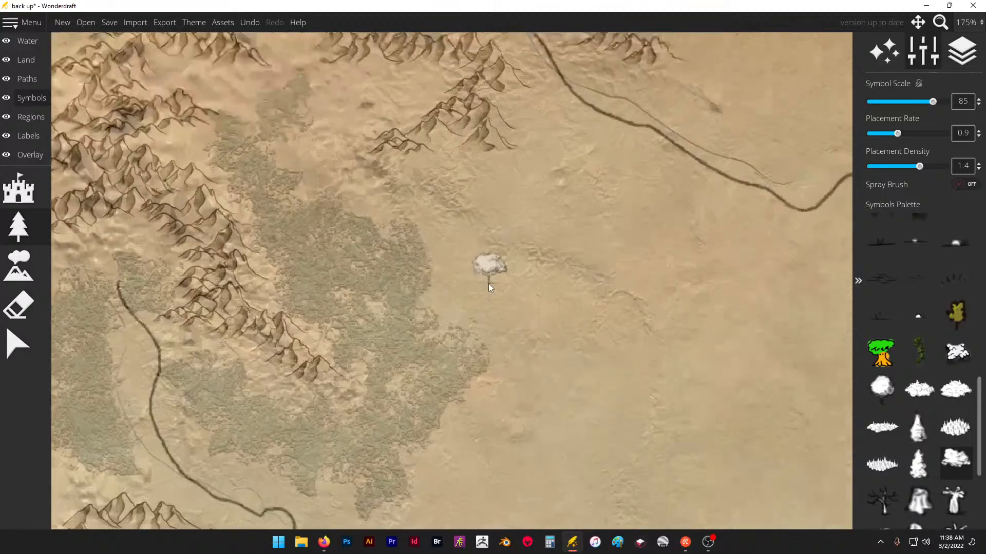
{"action": "mouse_move", "coordinate": [488, 283]}
{"action": "left_mouse_down"}
{"action": "mouse_move", "coordinate": [524, 298]}
{"action": "mouse_move", "coordinate": [501, 310]}
{"action": "mouse_move", "coordinate": [574, 356]}
{"action": "mouse_move", "coordinate": [615, 336]}
{"action": "mouse_move", "coordinate": [573, 285]}
{"action": "mouse_move", "coordinate": [592, 273]}
{"action": "mouse_move", "coordinate": [710, 303]}
{"action": "left_mouse_up"}
{"action": "scroll", "coordinate": [544, 214], "scroll_direction": "down", "scroll_amount": 4}
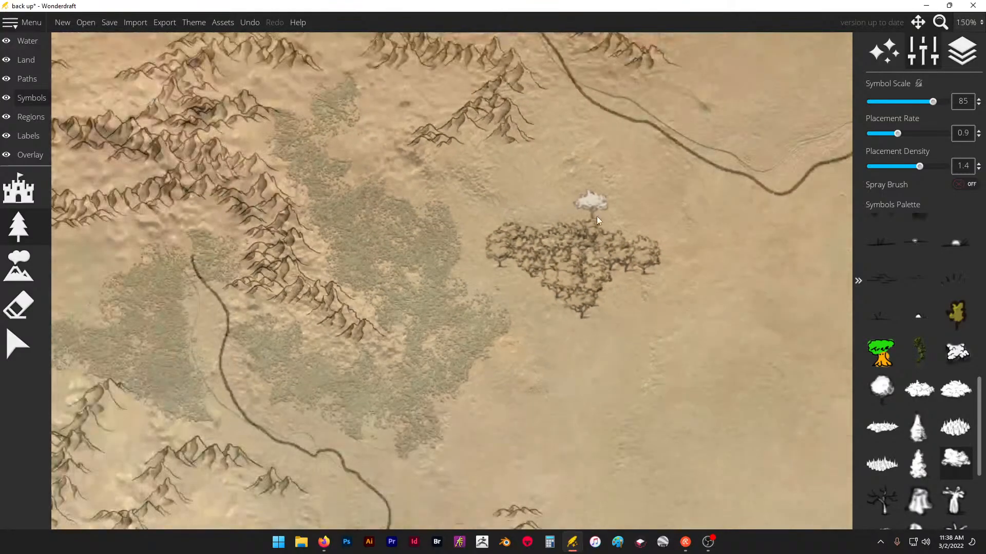
{"action": "key", "text": "ctrl+z"}
- Try the large broad-canopy tree symbol just east of the traced forest and undo the placements
{"action": "scroll", "coordinate": [941, 461], "scroll_direction": "down", "scroll_amount": 3}
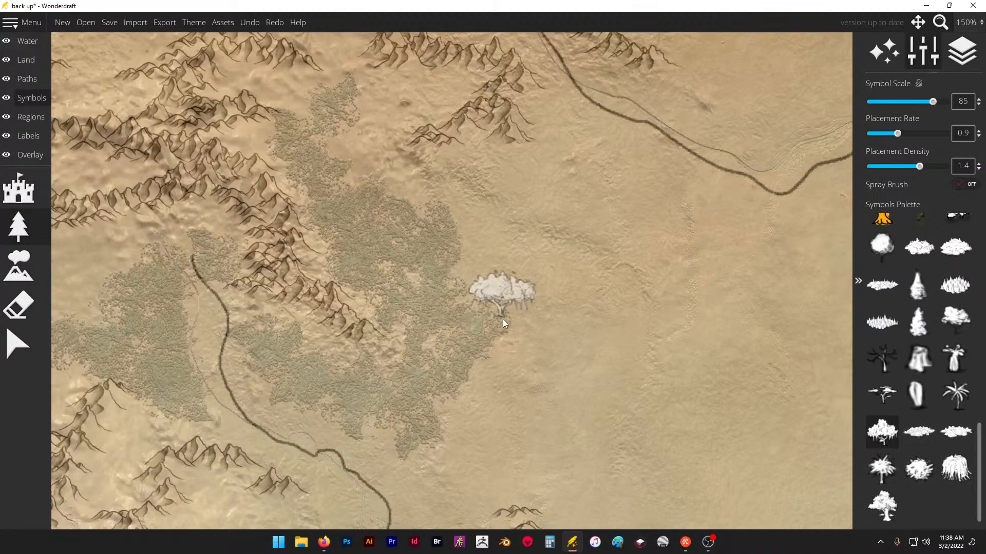
{"action": "left_click", "coordinate": [515, 282]}
{"action": "left_click", "coordinate": [563, 316]}
{"action": "key", "text": "ctrl+z"}
{"action": "key", "text": "ctrl+z"}
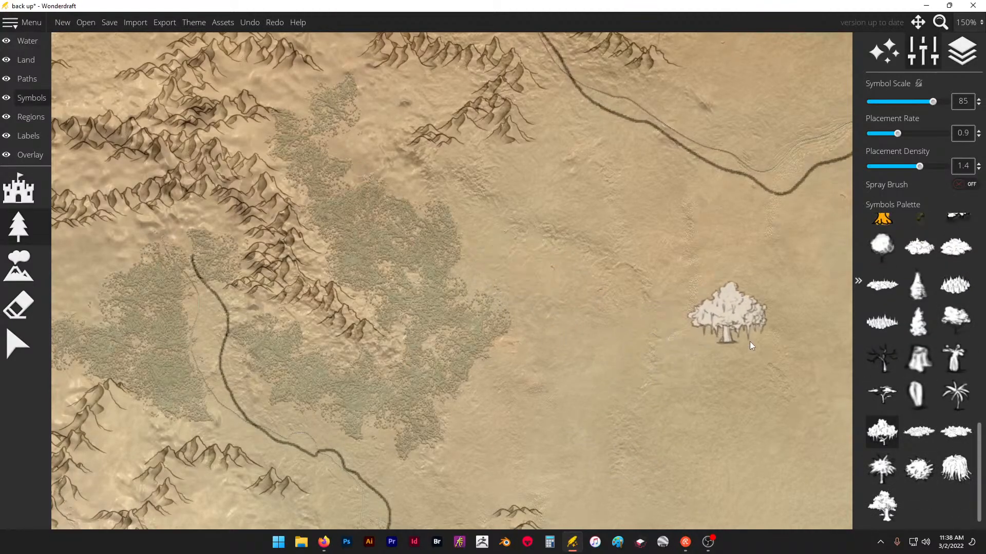
- Choose the medium tree cluster symbol and set the symbol scale to 45
{"action": "left_click", "coordinate": [920, 249]}
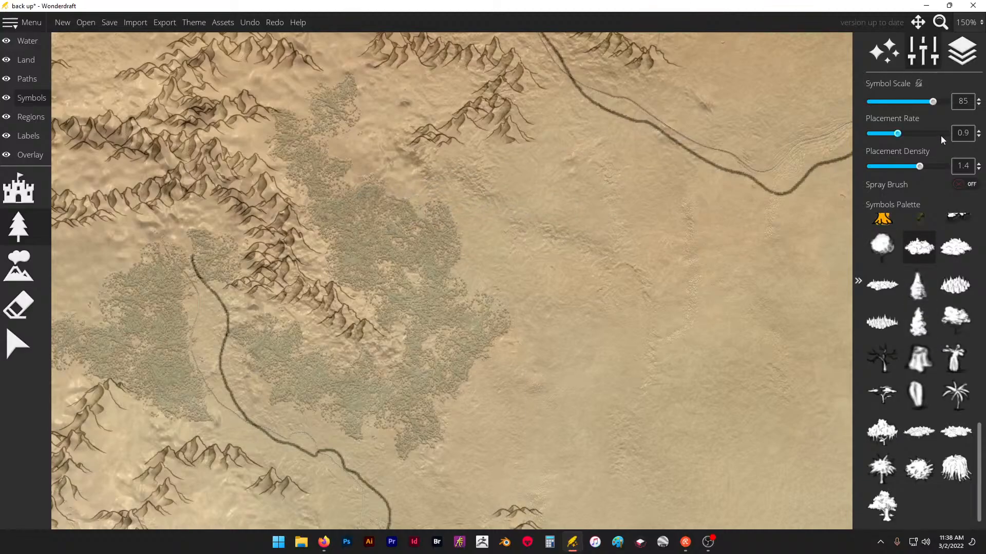
{"action": "left_click", "coordinate": [901, 104]}
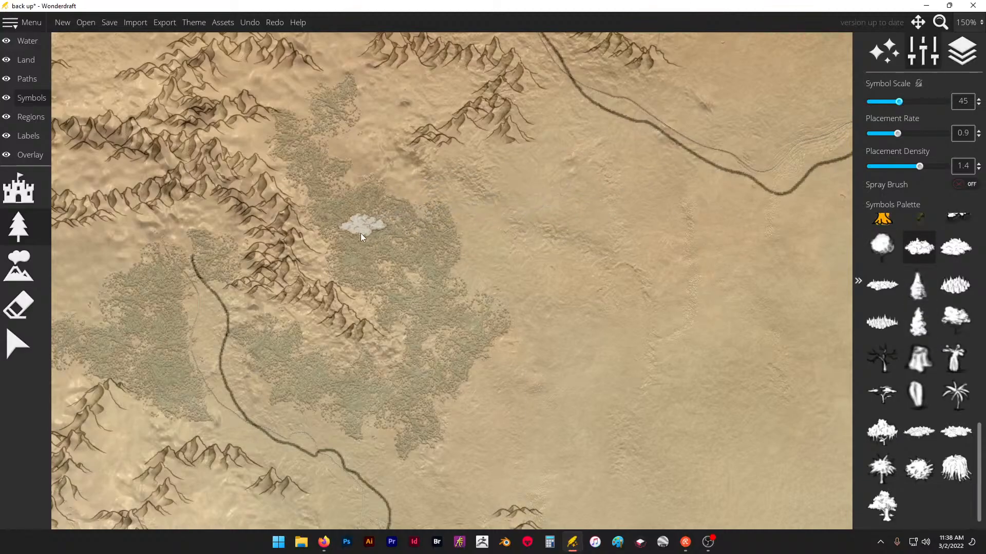
- Try filling the traced forest east of the mountain ridge with medium tree clusters and undo all of them
{"action": "left_click", "coordinate": [352, 232]}
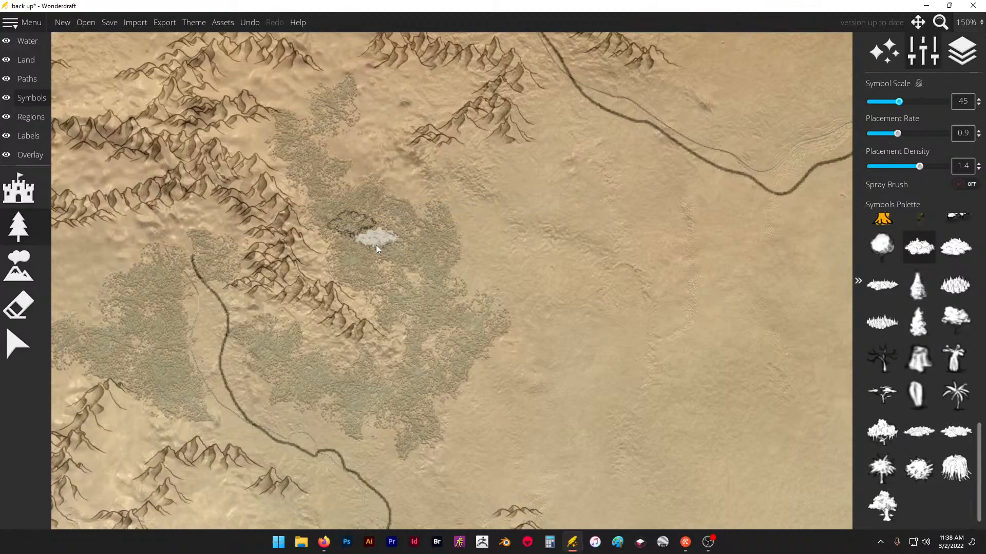
{"action": "left_click", "coordinate": [352, 263]}
{"action": "scroll", "coordinate": [348, 248], "scroll_direction": "up", "scroll_amount": 5}
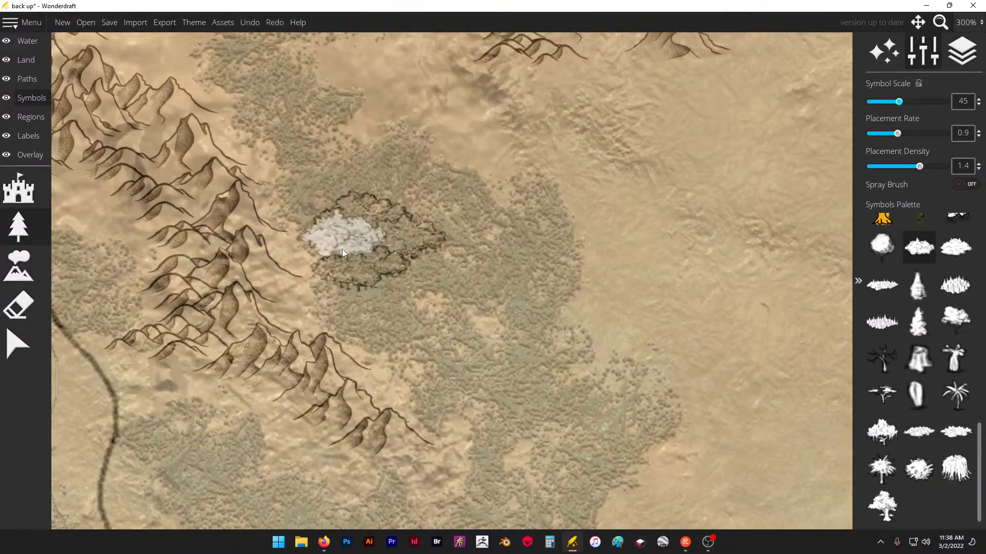
{"action": "left_click", "coordinate": [342, 249]}
{"action": "left_click", "coordinate": [369, 301]}
{"action": "left_click", "coordinate": [365, 326]}
{"action": "left_click", "coordinate": [414, 348]}
{"action": "key", "text": "ctrl+z"}
{"action": "key", "text": "ctrl+z"}
{"action": "key", "text": "ctrl+z"}
{"action": "key", "text": "ctrl+z"}
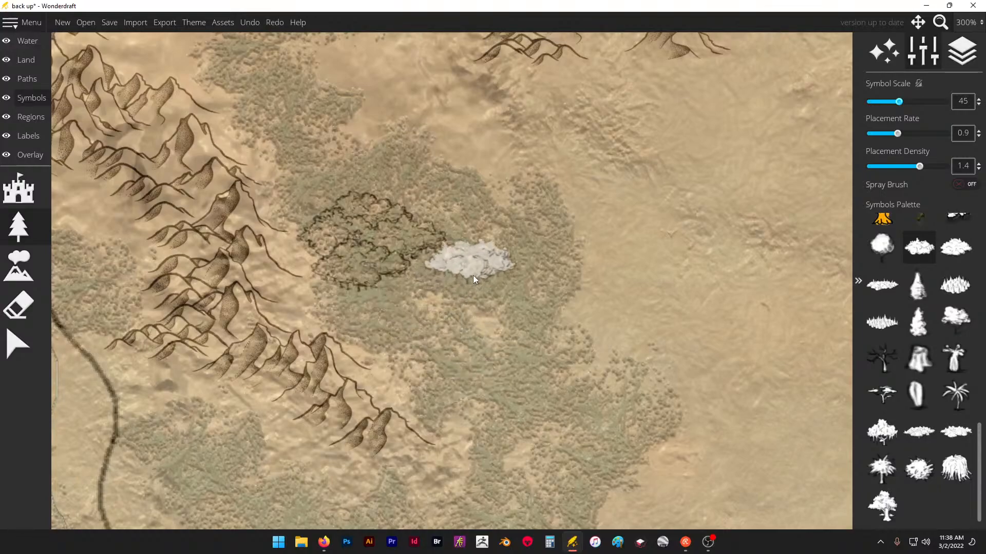
{"action": "key", "text": "ctrl+z"}
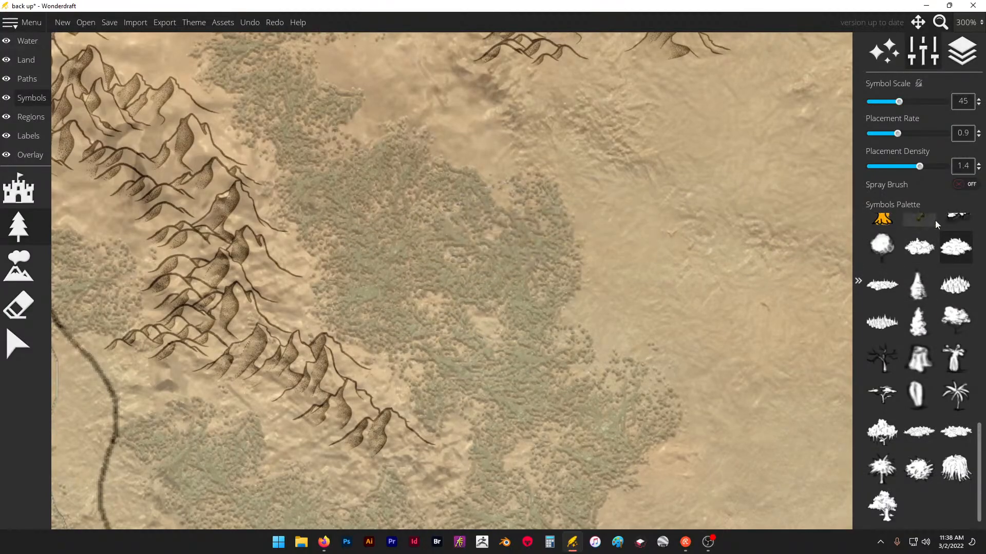
- Try a patch of the bushy tree cluster symbol at scale 35 inside the traced forest and undo it
{"action": "left_click_drag", "start_coordinate": [894, 102], "coordinate": [891, 101]}
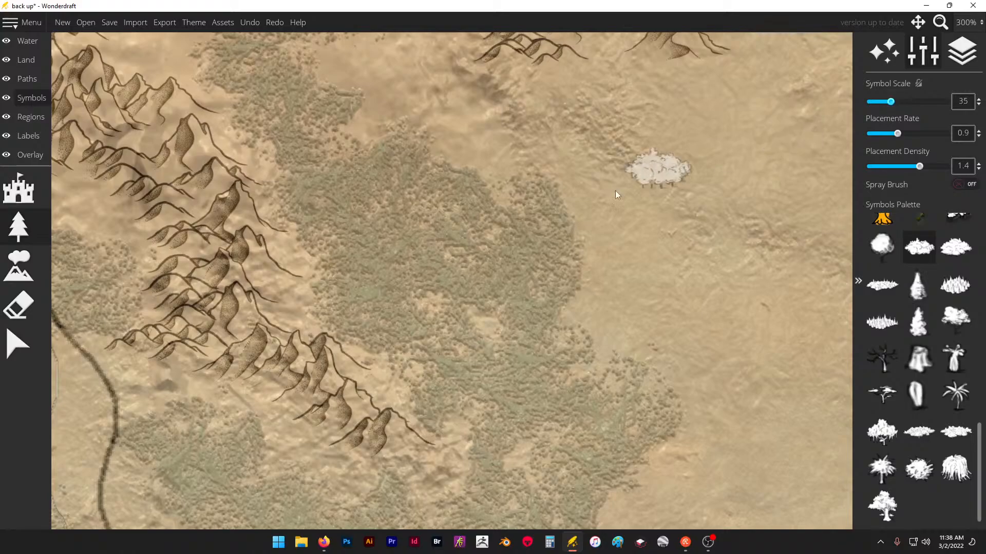
{"action": "left_click", "coordinate": [348, 265]}
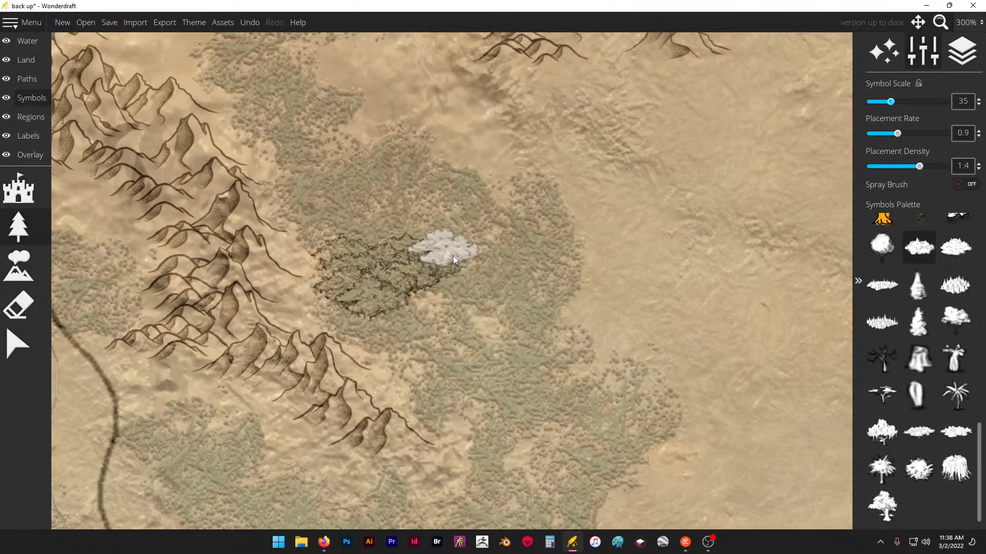
{"action": "key", "text": "ctrl+z"}
- Fill the traced forest east of the mountain ridge with tree clusters at placement density 1.1 and placement rate 0.8
{"action": "left_click_drag", "start_coordinate": [919, 166], "coordinate": [907, 167]}
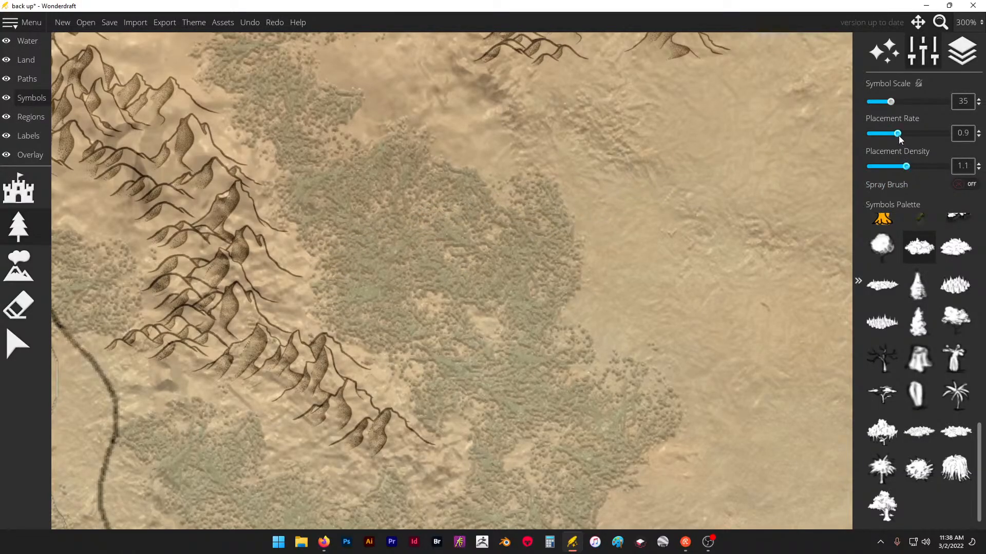
{"action": "mouse_move", "coordinate": [455, 198]}
{"action": "left_mouse_down"}
{"action": "mouse_move", "coordinate": [421, 213]}
{"action": "mouse_move", "coordinate": [381, 282]}
{"action": "mouse_move", "coordinate": [396, 303]}
{"action": "mouse_move", "coordinate": [496, 273]}
{"action": "mouse_move", "coordinate": [473, 242]}
{"action": "mouse_move", "coordinate": [524, 248]}
{"action": "mouse_move", "coordinate": [546, 194]}
{"action": "mouse_move", "coordinate": [411, 206]}
{"action": "mouse_move", "coordinate": [356, 229]}
{"action": "mouse_move", "coordinate": [343, 199]}
{"action": "mouse_move", "coordinate": [429, 167]}
{"action": "mouse_move", "coordinate": [444, 196]}
{"action": "mouse_move", "coordinate": [264, 128]}
{"action": "mouse_move", "coordinate": [346, 248]}
{"action": "mouse_move", "coordinate": [344, 306]}
{"action": "mouse_move", "coordinate": [464, 387]}
{"action": "mouse_move", "coordinate": [457, 337]}
{"action": "mouse_move", "coordinate": [514, 320]}
{"action": "mouse_move", "coordinate": [543, 298]}
{"action": "mouse_move", "coordinate": [430, 330]}
{"action": "left_mouse_up"}
{"action": "scroll", "coordinate": [442, 222], "scroll_direction": "down", "scroll_amount": 5}
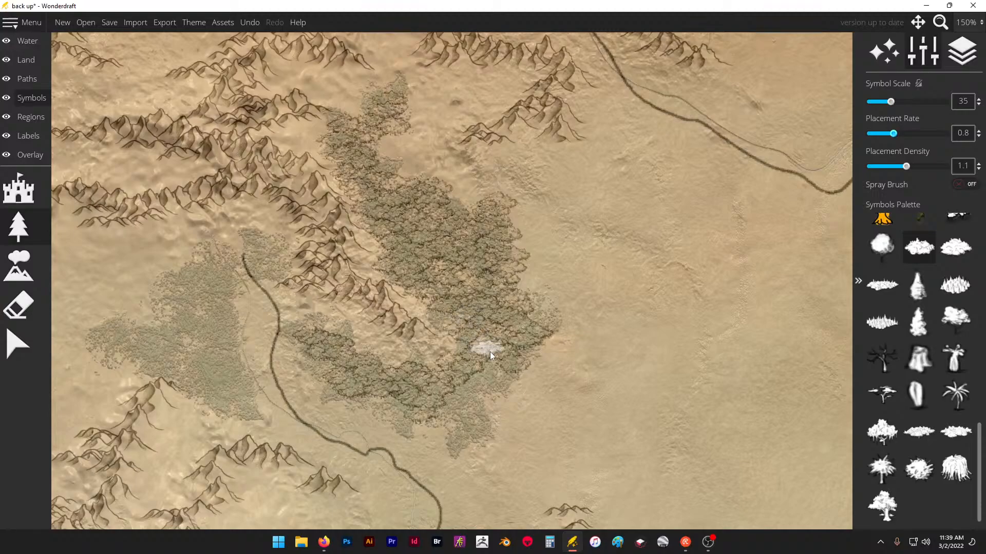
{"action": "mouse_move", "coordinate": [490, 352]}
{"action": "left_mouse_down"}
{"action": "mouse_move", "coordinate": [541, 334]}
{"action": "mouse_move", "coordinate": [444, 422]}
{"action": "mouse_move", "coordinate": [487, 412]}
{"action": "mouse_move", "coordinate": [499, 438]}
{"action": "mouse_move", "coordinate": [470, 456]}
{"action": "left_mouse_up"}
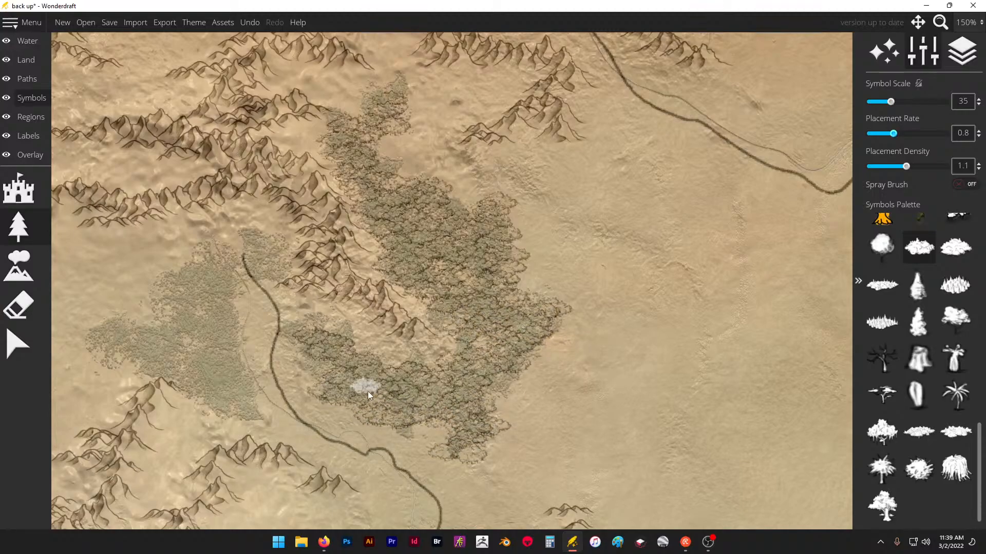
- Lower the trace image's opacity to 0.11 and inspect the tree cluster forest against the mountains
{"action": "left_click", "coordinate": [27, 160]}
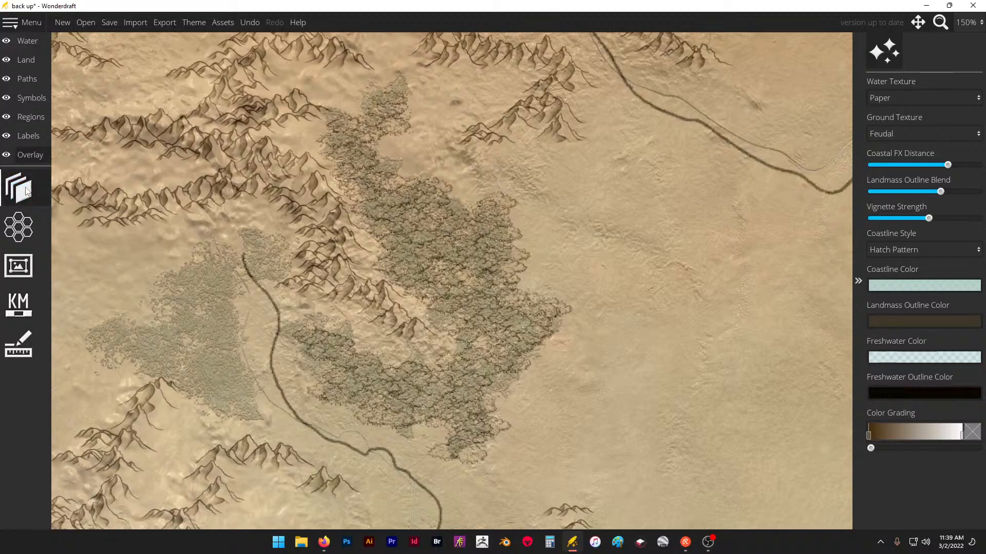
{"action": "left_click_drag", "start_coordinate": [908, 186], "coordinate": [877, 186]}
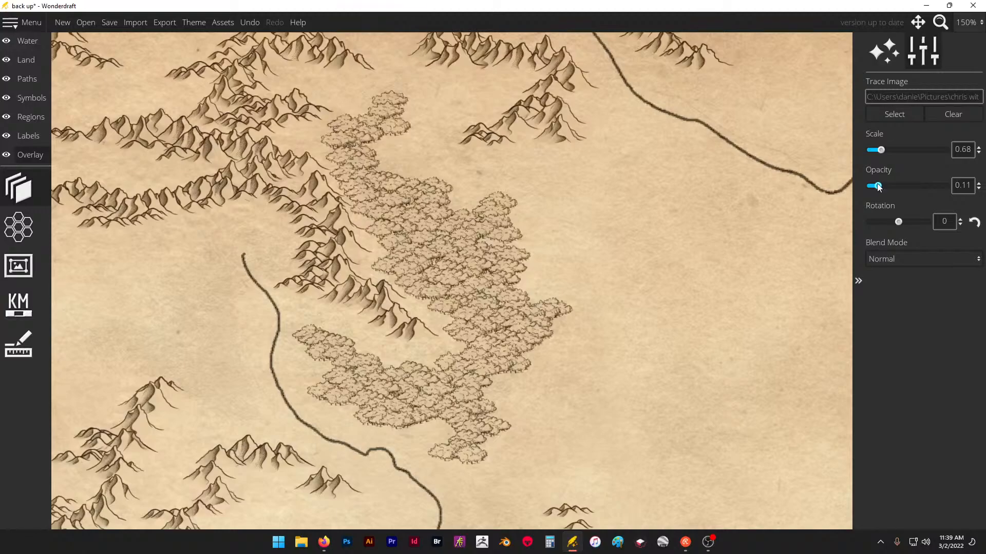
{"action": "scroll", "coordinate": [473, 241], "scroll_direction": "down", "scroll_amount": 6}
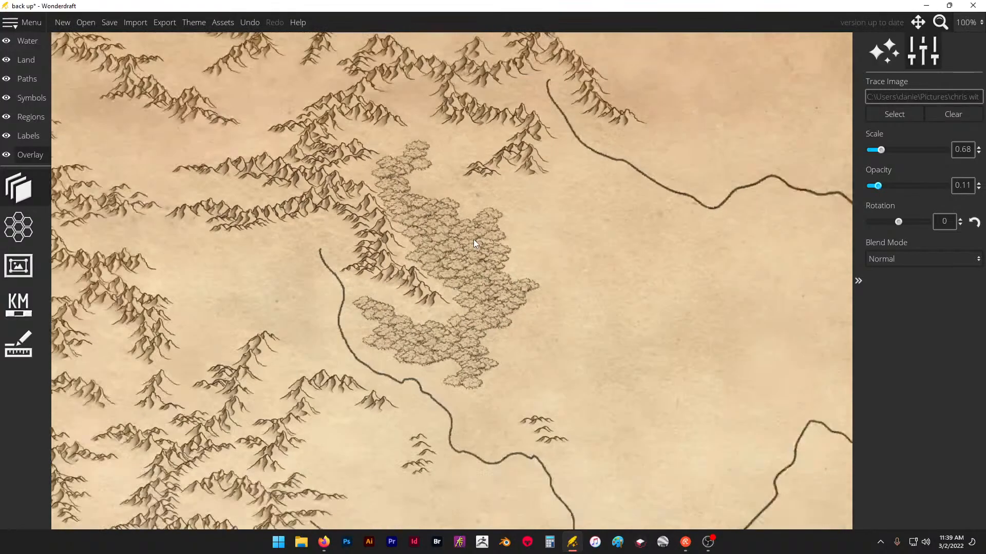
{"action": "scroll", "coordinate": [449, 230], "scroll_direction": "up", "scroll_amount": 6}
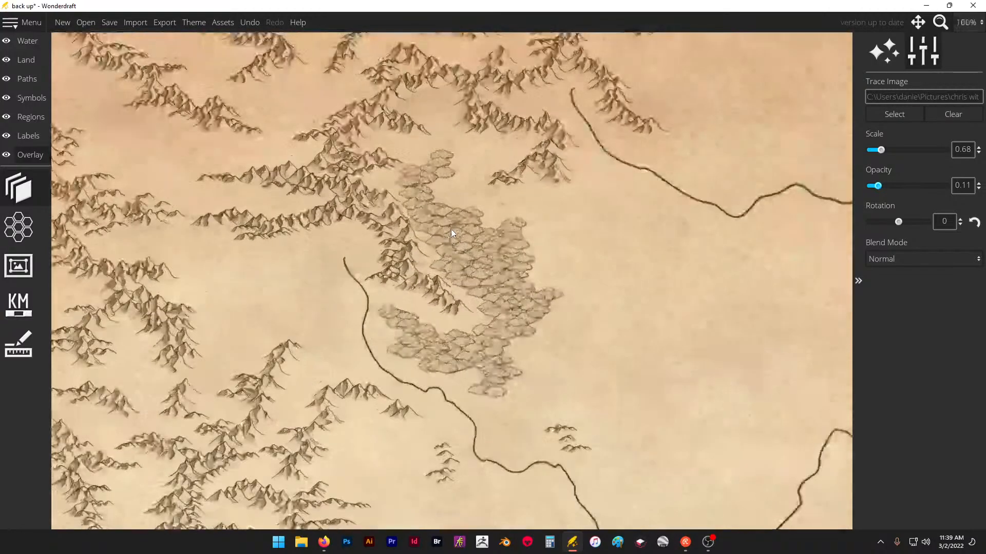
- Erase the whole tree cluster forest east and south of the mountain ridge, using a smaller eraser for the southern part
{"action": "left_click", "coordinate": [34, 97]}
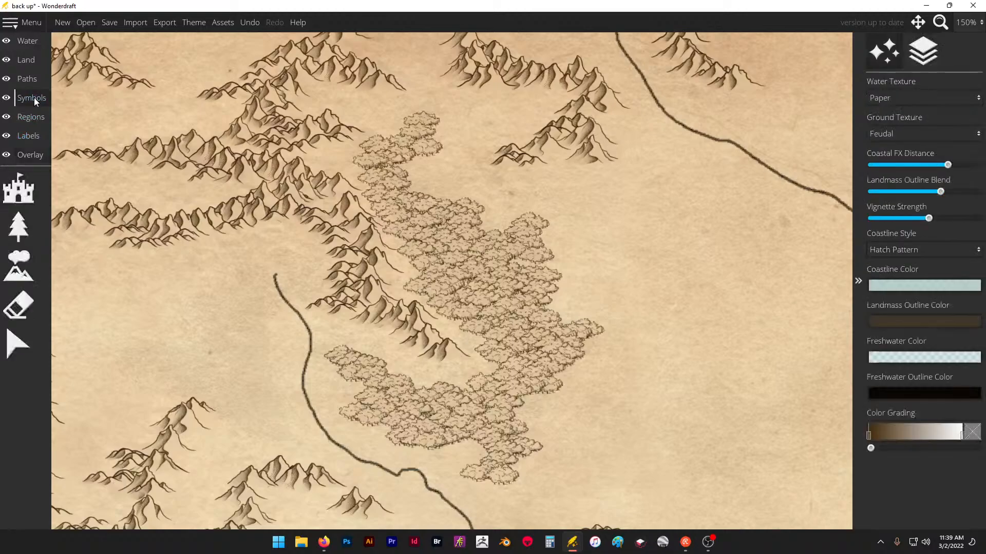
{"action": "left_click", "coordinate": [18, 306]}
{"action": "mouse_move", "coordinate": [513, 221]}
{"action": "left_mouse_down"}
{"action": "mouse_move", "coordinate": [475, 251]}
{"action": "mouse_move", "coordinate": [426, 171]}
{"action": "mouse_move", "coordinate": [444, 204]}
{"action": "mouse_move", "coordinate": [488, 239]}
{"action": "mouse_move", "coordinate": [484, 256]}
{"action": "mouse_move", "coordinate": [470, 260]}
{"action": "mouse_move", "coordinate": [542, 270]}
{"action": "mouse_move", "coordinate": [541, 302]}
{"action": "mouse_move", "coordinate": [529, 315]}
{"action": "mouse_move", "coordinate": [574, 348]}
{"action": "mouse_move", "coordinate": [549, 442]}
{"action": "mouse_move", "coordinate": [516, 457]}
{"action": "left_mouse_up"}
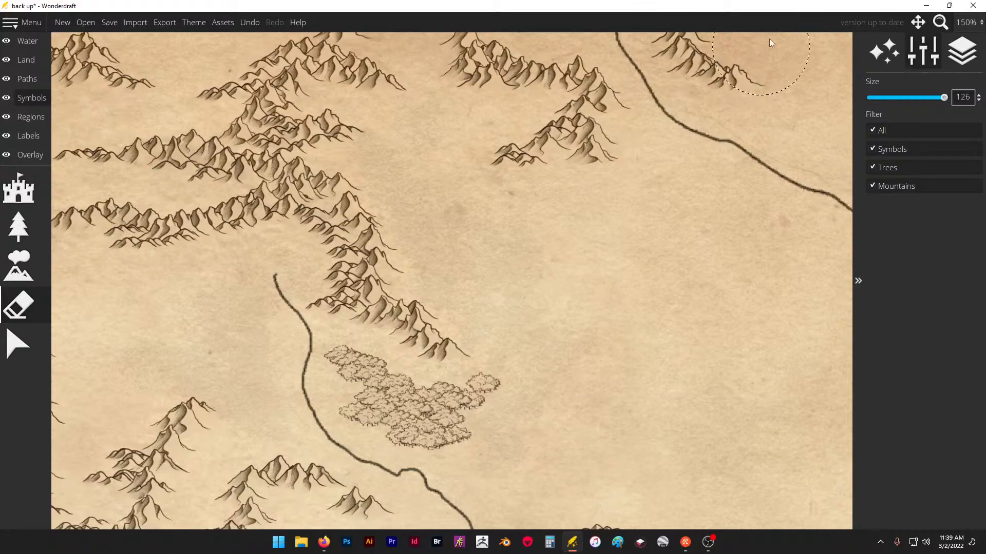
{"action": "left_click_drag", "start_coordinate": [943, 97], "coordinate": [898, 98]}
{"action": "mouse_move", "coordinate": [318, 356]}
{"action": "left_mouse_down"}
{"action": "mouse_move", "coordinate": [371, 393]}
{"action": "mouse_move", "coordinate": [376, 422]}
{"action": "mouse_move", "coordinate": [434, 432]}
{"action": "mouse_move", "coordinate": [482, 403]}
{"action": "left_mouse_up"}
- Try the large broad-canopy tree and the small flat-crowned tree symbols on the plain east of the ridge, undoing both
{"action": "left_click", "coordinate": [20, 231]}
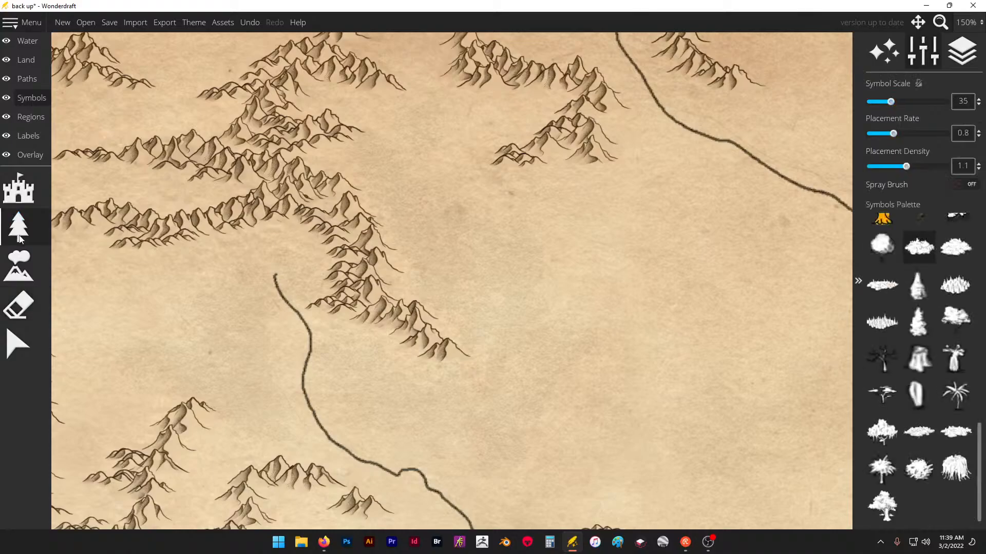
{"action": "scroll", "coordinate": [922, 377], "scroll_direction": "up", "scroll_amount": 2}
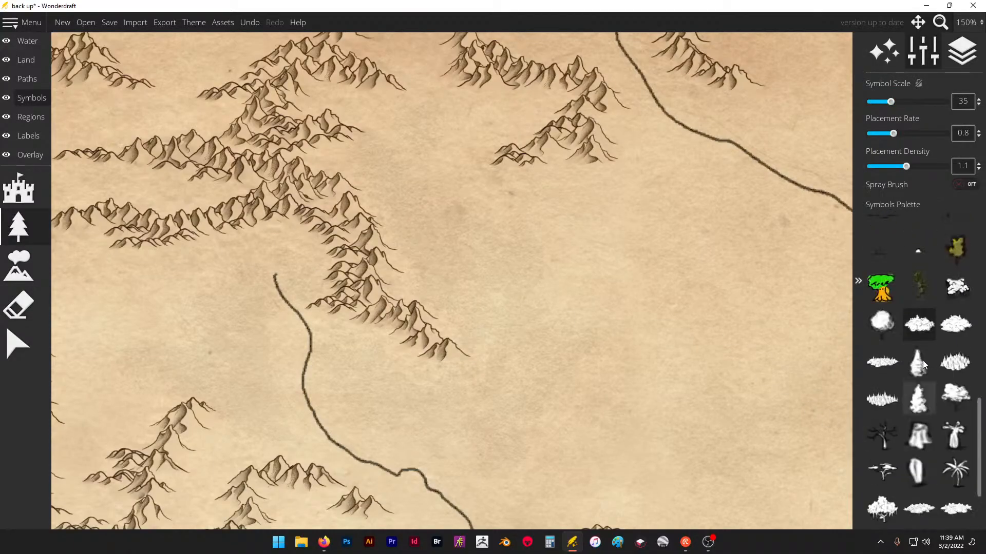
{"action": "scroll", "coordinate": [921, 361], "scroll_direction": "down", "scroll_amount": 2}
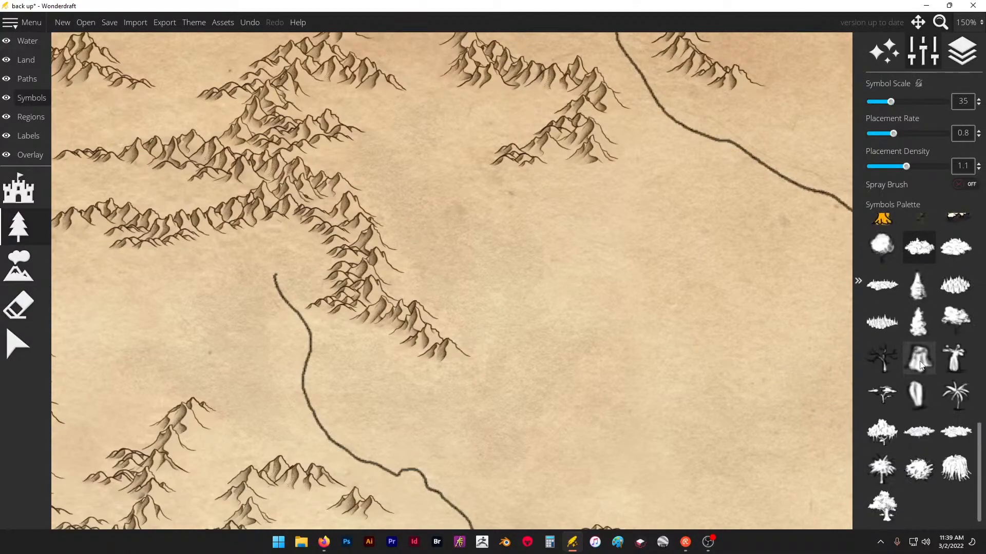
{"action": "left_click", "coordinate": [888, 511]}
{"action": "left_click", "coordinate": [536, 268]}
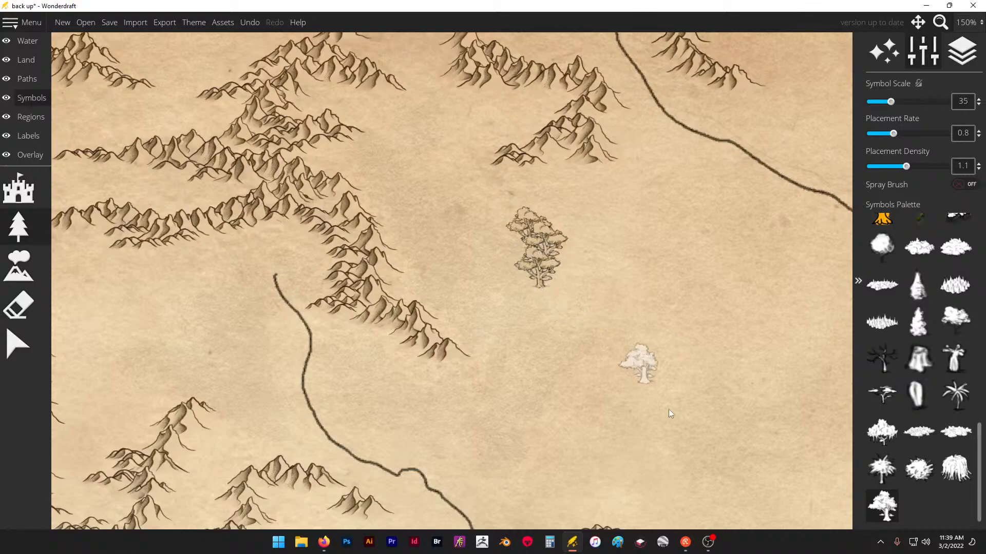
{"action": "key", "text": "ctrl+z"}
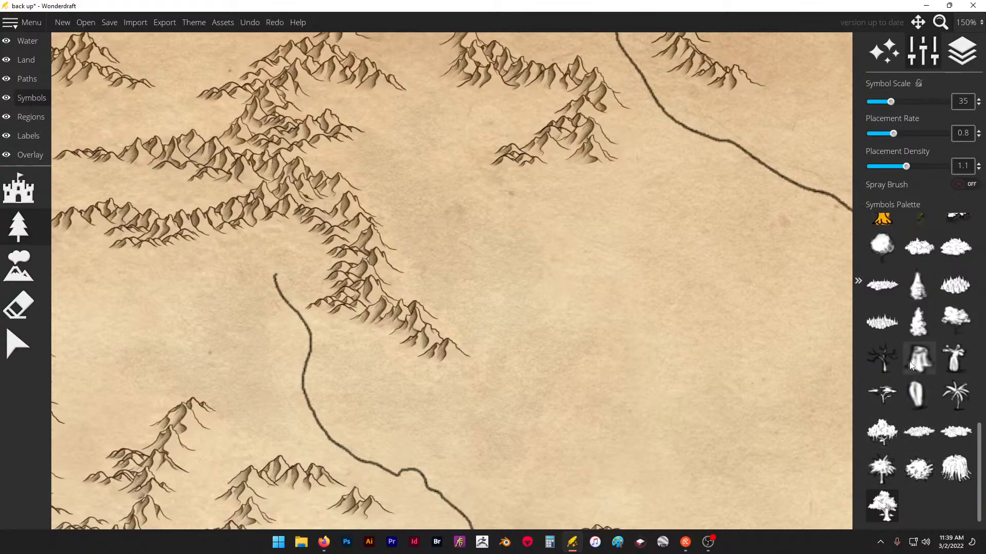
{"action": "left_click", "coordinate": [954, 320]}
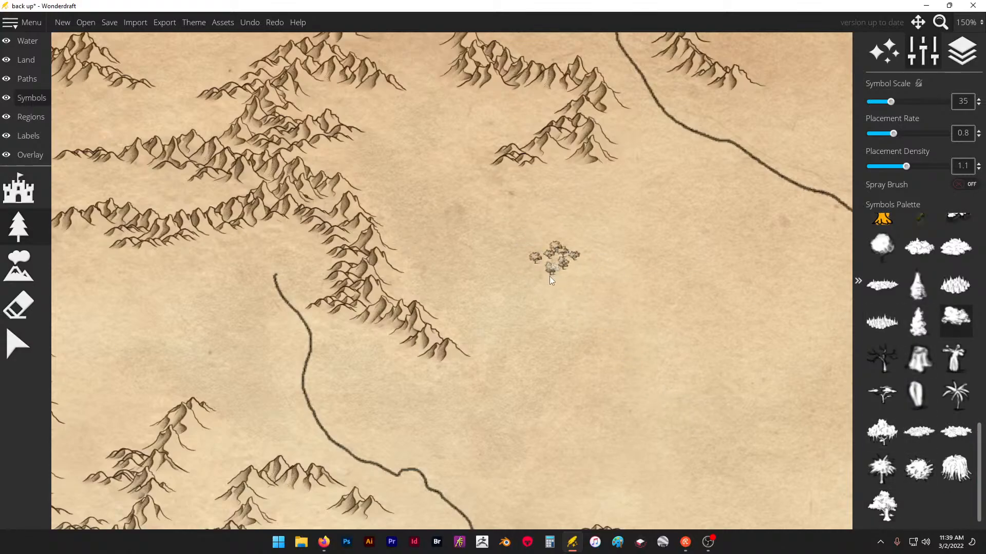
{"action": "scroll", "coordinate": [911, 372], "scroll_direction": "up", "scroll_amount": 3}
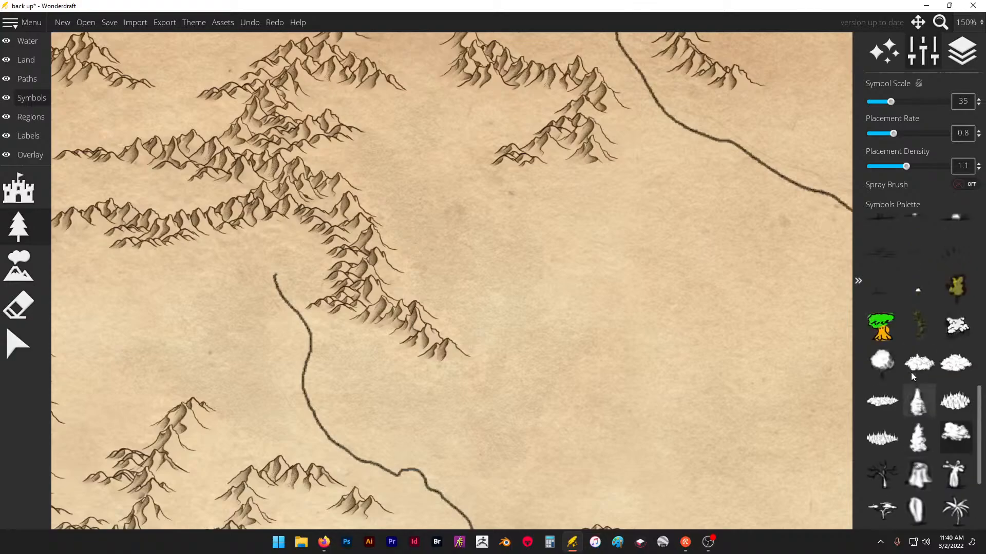
- Choose the small round tree symbol and set placement density to 1.75 and placement rate to 1.3
{"action": "left_click", "coordinate": [881, 362]}
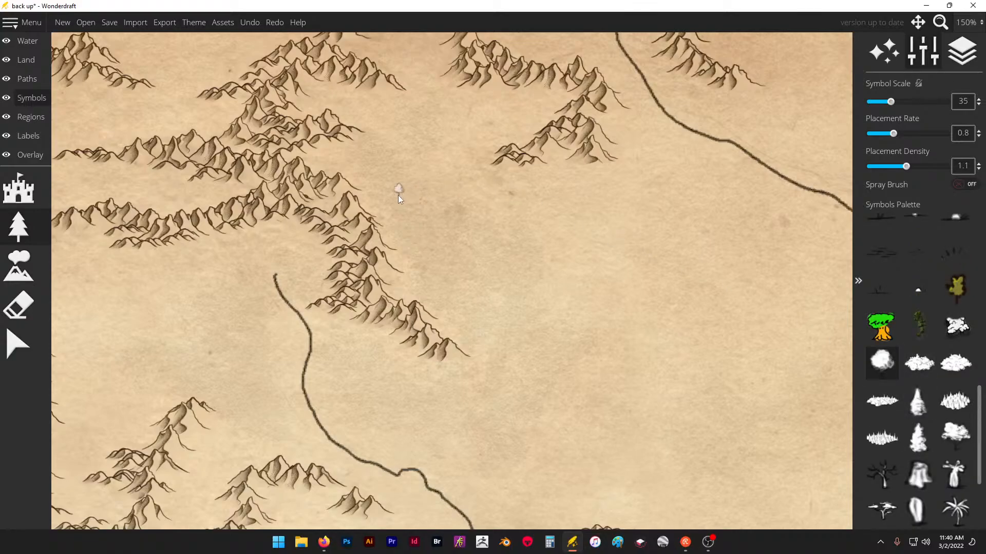
{"action": "scroll", "coordinate": [421, 214], "scroll_direction": "down", "scroll_amount": 1}
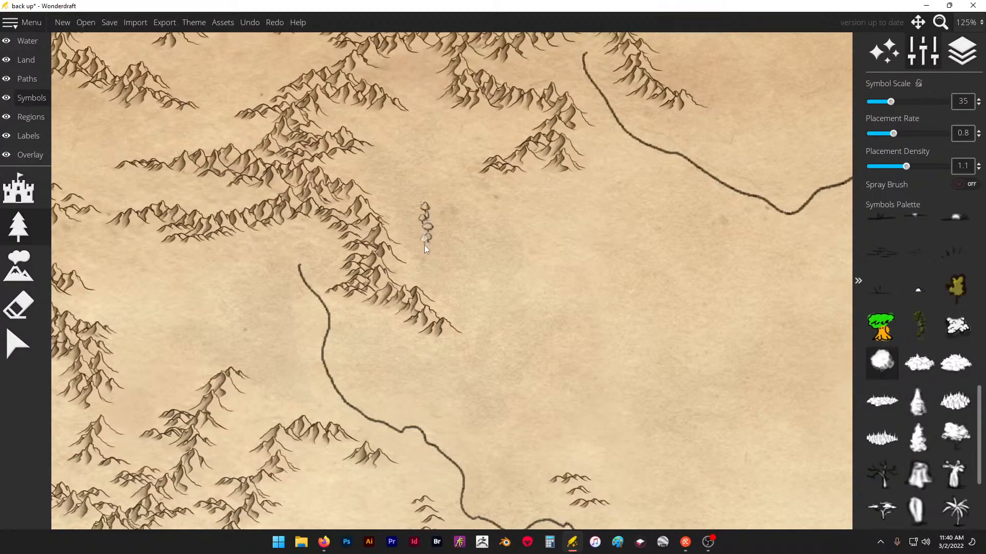
{"action": "left_click_drag", "start_coordinate": [912, 171], "coordinate": [936, 169]}
{"action": "left_click_drag", "start_coordinate": [898, 132], "coordinate": [915, 135]}
- Try a spray brush of size 135 with round trees east of the ridge, undo the placements and turn the spray brush off
{"action": "left_click", "coordinate": [957, 183]}
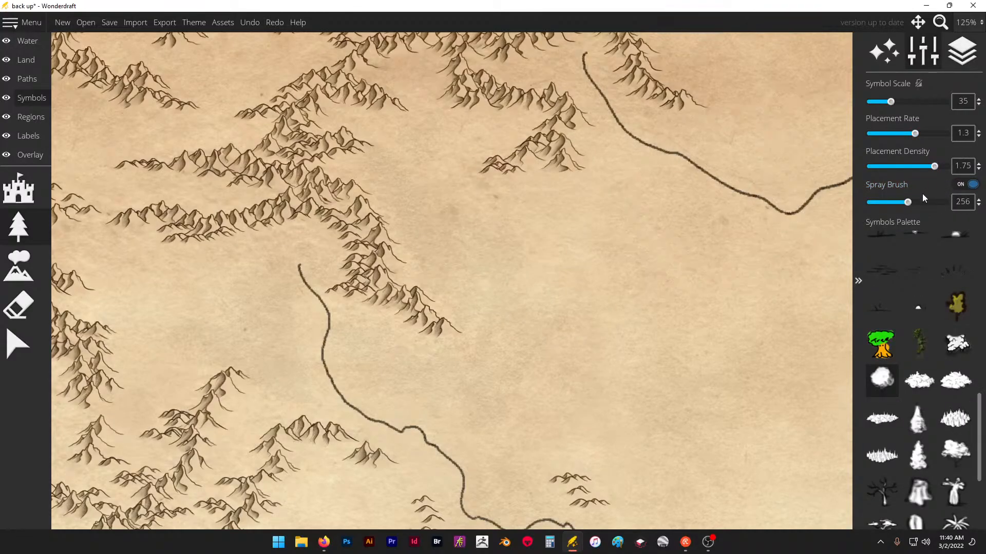
{"action": "left_click_drag", "start_coordinate": [908, 206], "coordinate": [889, 203]}
{"action": "left_click", "coordinate": [559, 258]}
{"action": "left_click_drag", "start_coordinate": [559, 258], "coordinate": [488, 248]}
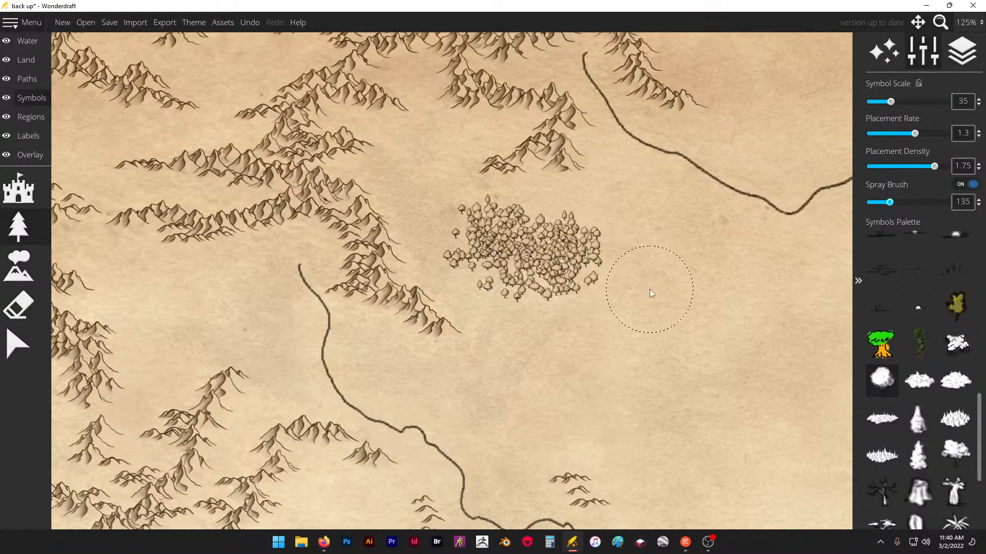
{"action": "key", "text": "ctrl+z"}
{"action": "key", "text": "ctrl+z"}
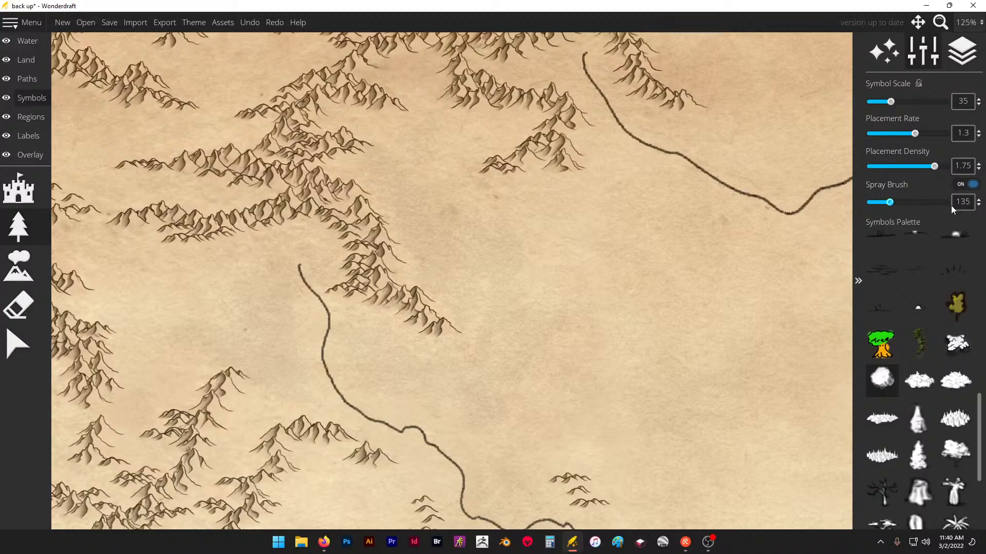
{"action": "left_click", "coordinate": [972, 185]}
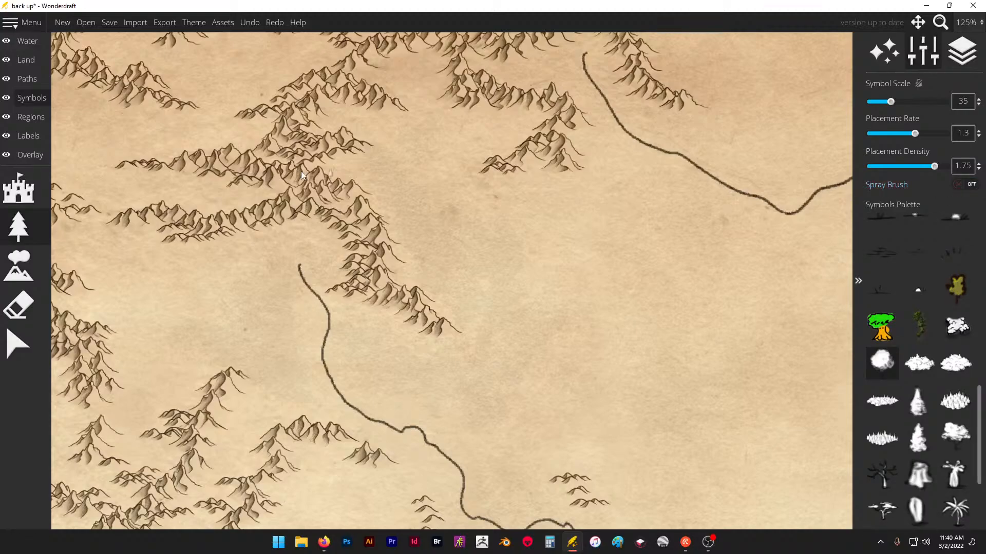
- Raise the trace image's opacity to 0.4
{"action": "left_click", "coordinate": [36, 149]}
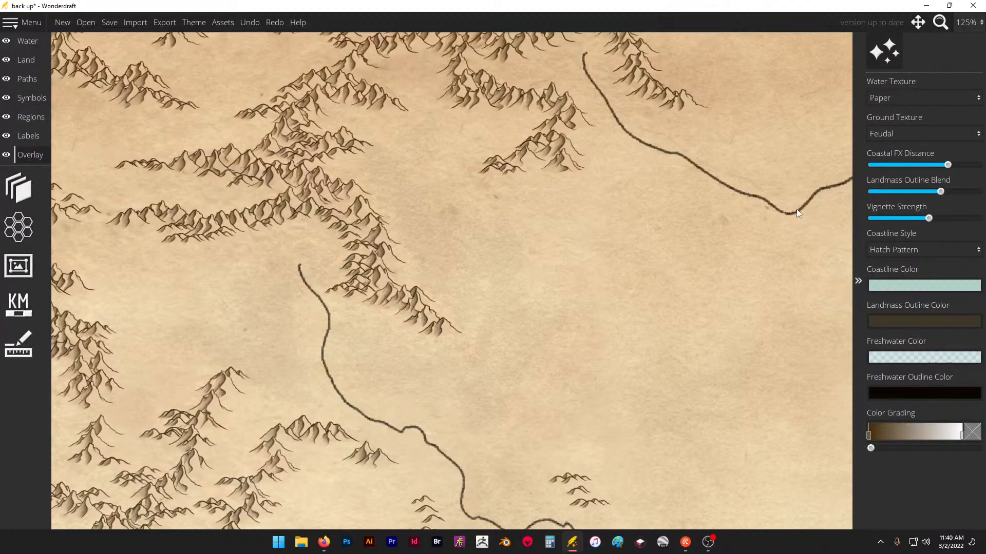
{"action": "left_click", "coordinate": [29, 199]}
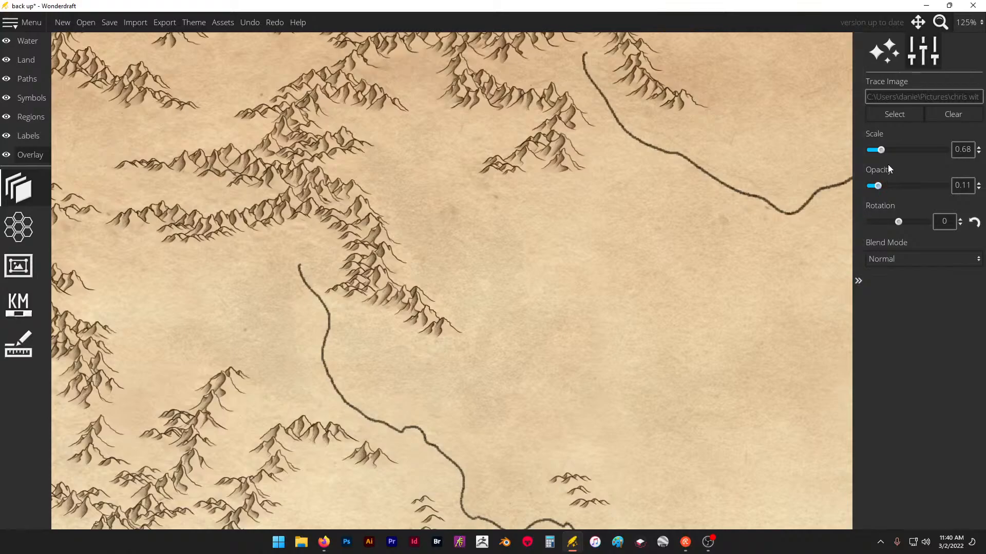
{"action": "left_click_drag", "start_coordinate": [879, 186], "coordinate": [901, 186]}
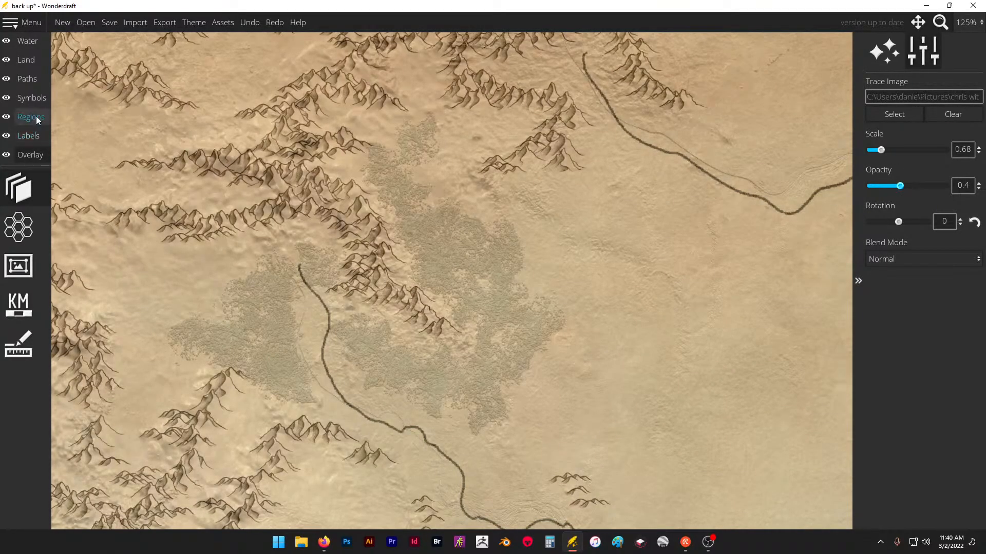
- Try a line of round trees at scale 35 along the traced forest's northwest edge and undo it
{"action": "left_click", "coordinate": [37, 99]}
{"action": "left_click", "coordinate": [19, 226]}
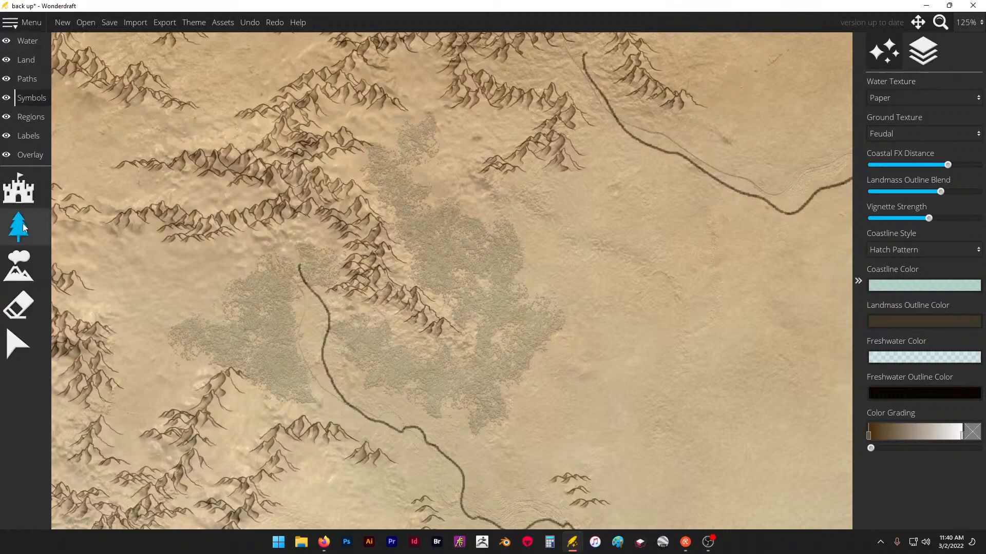
{"action": "scroll", "coordinate": [389, 141], "scroll_direction": "up", "scroll_amount": 3}
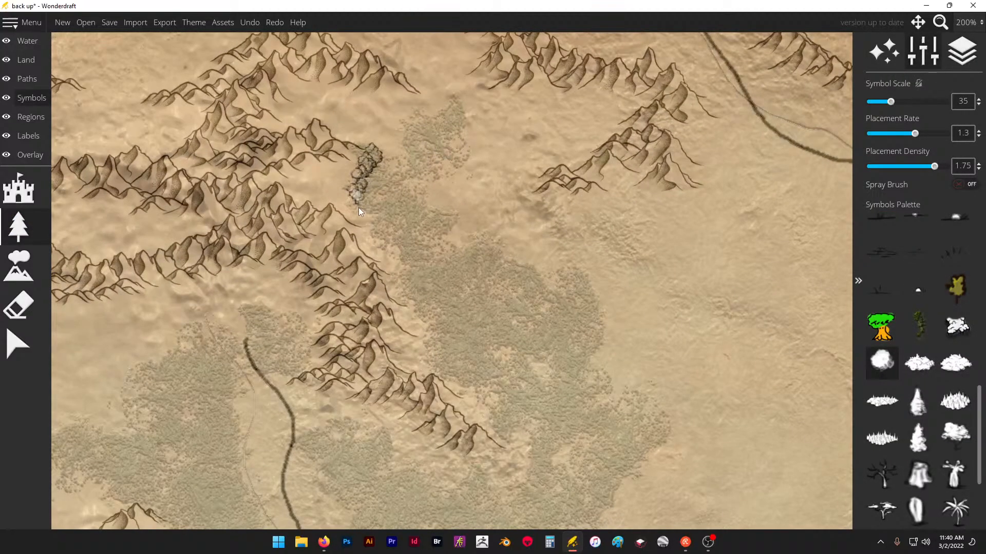
{"action": "left_click", "coordinate": [384, 230]}
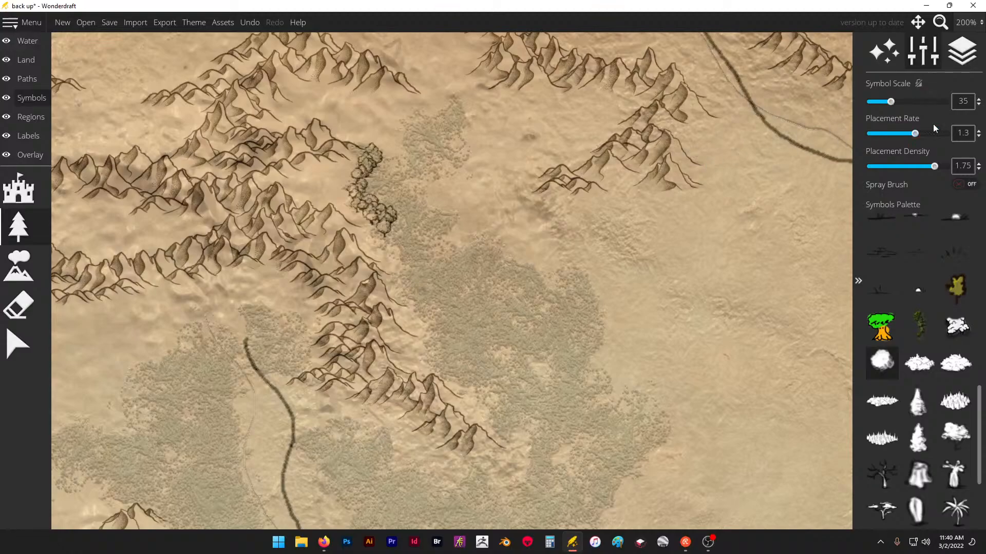
{"action": "key", "text": "ctrl+z"}
- Set the symbol scale to 25 and line the traced forest's northern tip and eastern edge with round trees
{"action": "left_click_drag", "start_coordinate": [894, 104], "coordinate": [881, 104]}
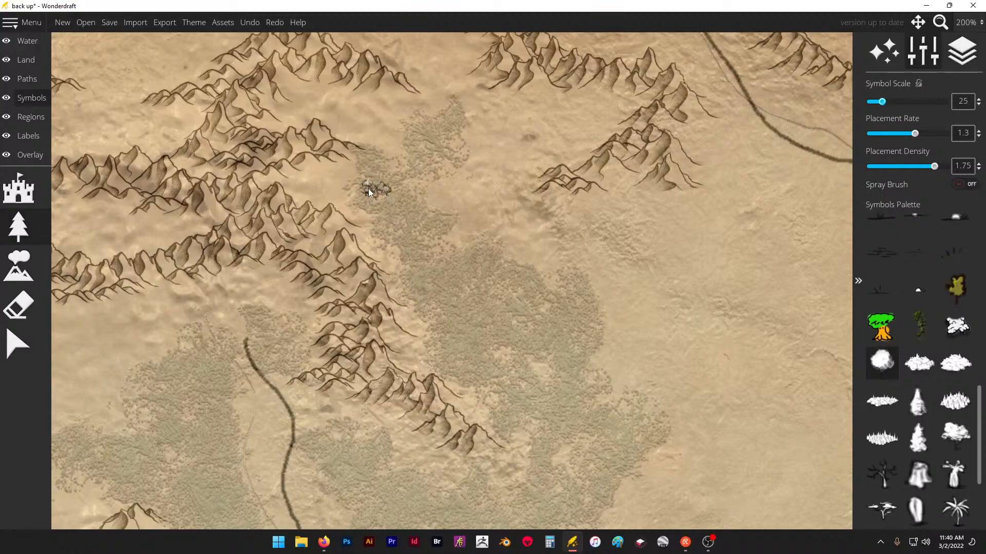
{"action": "left_click_drag", "start_coordinate": [414, 136], "coordinate": [443, 116]}
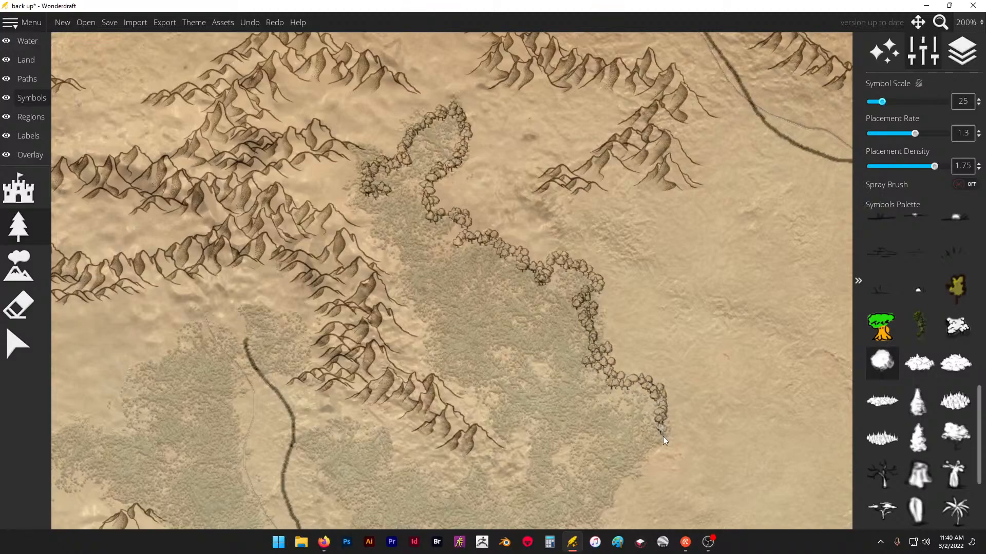
{"action": "left_click_drag", "start_coordinate": [636, 476], "coordinate": [612, 492]}
- Complete the round-tree outline along the traced forest's western edge, around the ridge's southern tip and along its southern boundary
{"action": "scroll", "coordinate": [531, 191], "scroll_direction": "down", "scroll_amount": 3}
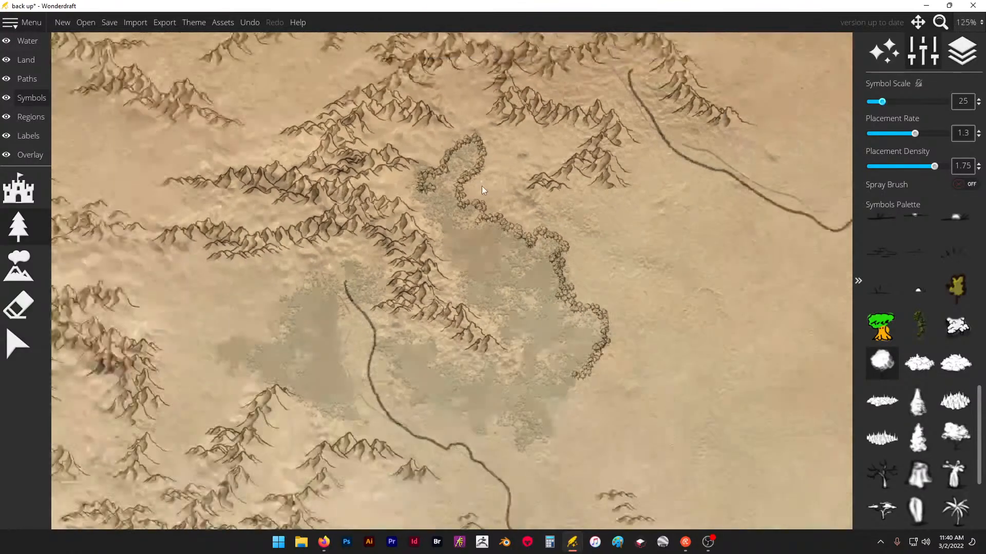
{"action": "left_click_drag", "start_coordinate": [425, 204], "coordinate": [429, 218]}
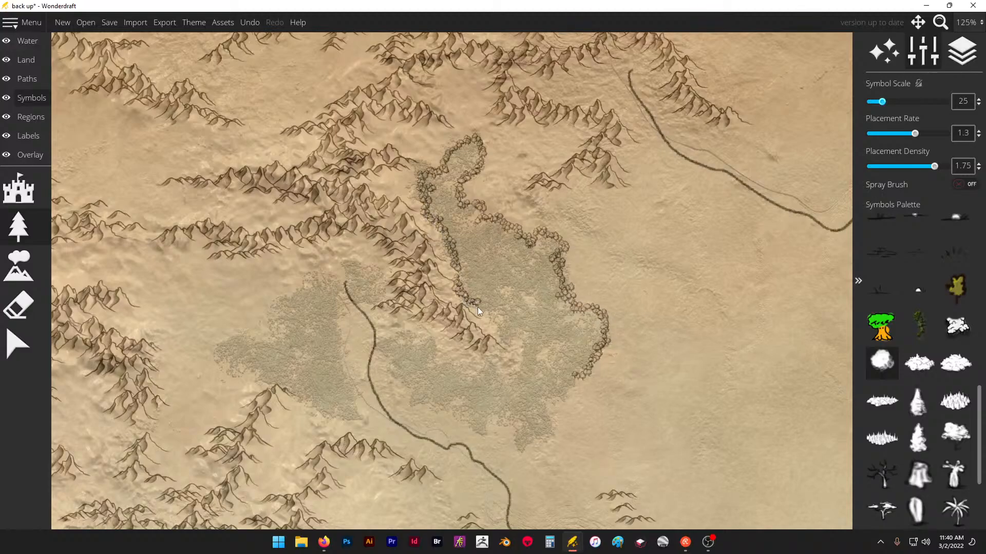
{"action": "left_click_drag", "start_coordinate": [503, 332], "coordinate": [511, 338]}
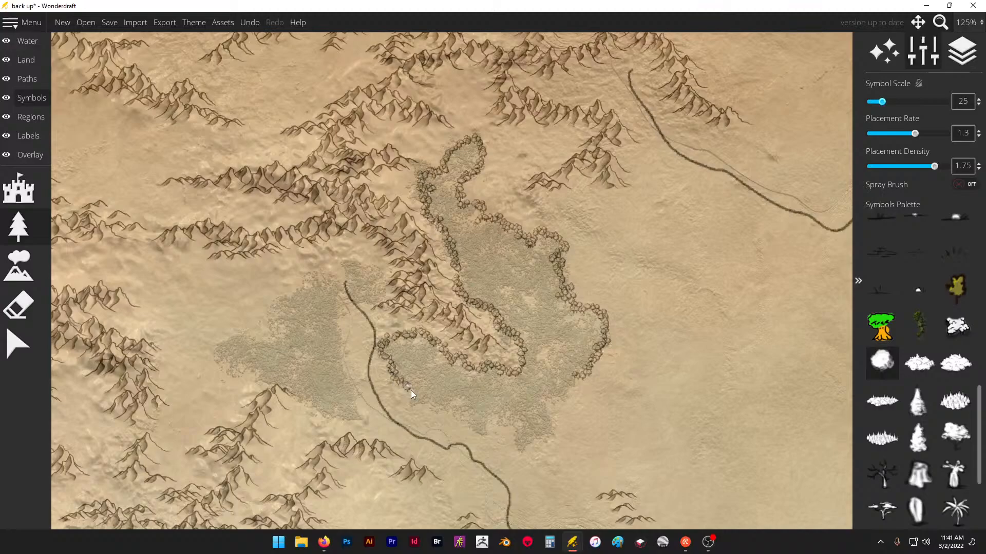
{"action": "left_click_drag", "start_coordinate": [411, 394], "coordinate": [415, 409]}
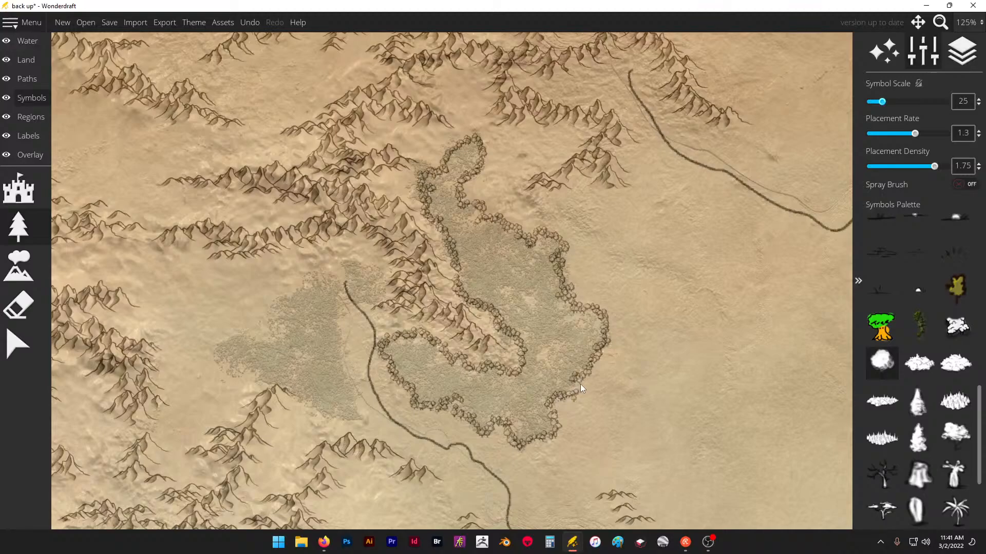
- Outline the traced forest west of the neighbouring river with round trees and fill its small patch at the river's source
{"action": "scroll", "coordinate": [468, 214], "scroll_direction": "down", "scroll_amount": 1}
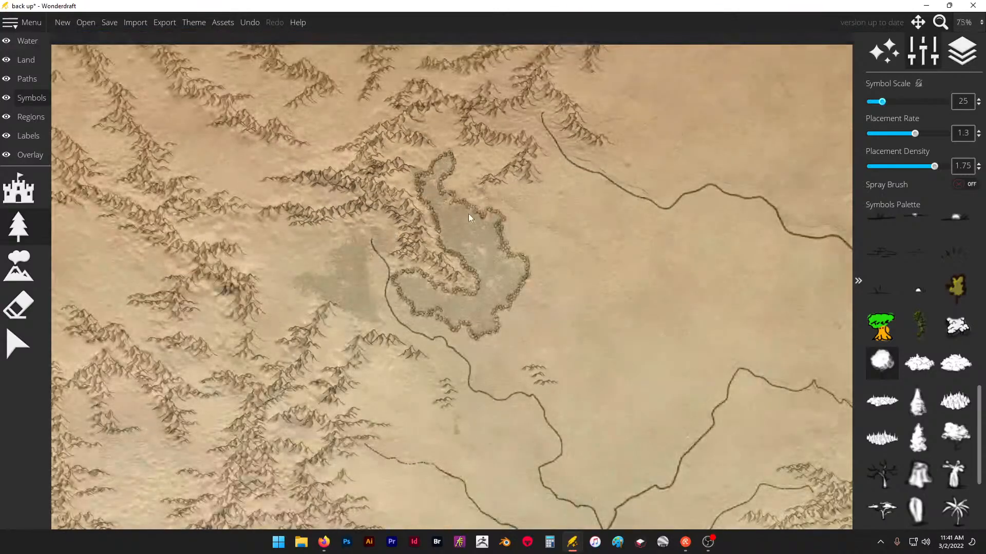
{"action": "scroll", "coordinate": [387, 243], "scroll_direction": "up", "scroll_amount": 6}
{"action": "left_click_drag", "start_coordinate": [354, 244], "coordinate": [304, 282]}
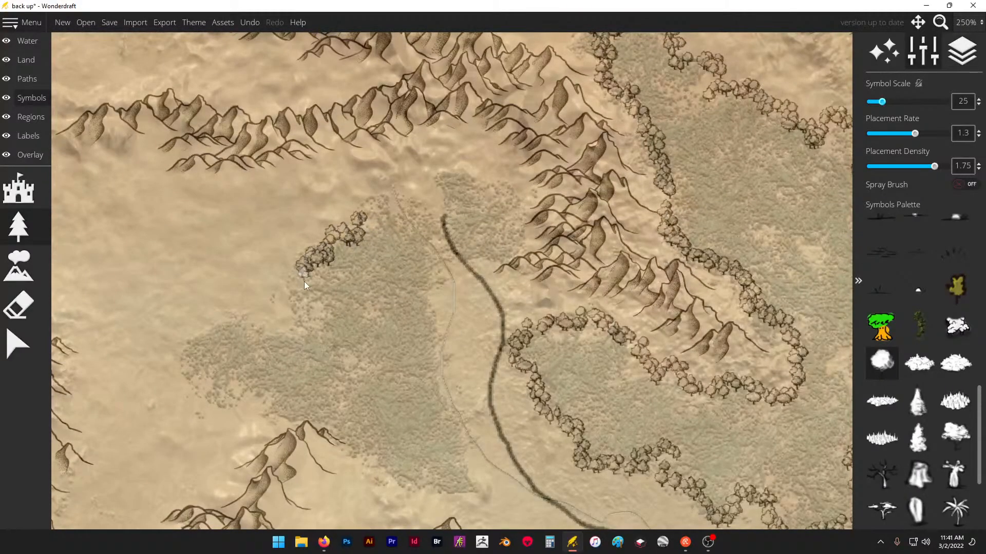
{"action": "mouse_move", "coordinate": [226, 337]}
{"action": "left_mouse_down"}
{"action": "mouse_move", "coordinate": [195, 368]}
{"action": "mouse_move", "coordinate": [202, 397]}
{"action": "mouse_move", "coordinate": [246, 417]}
{"action": "left_mouse_up"}
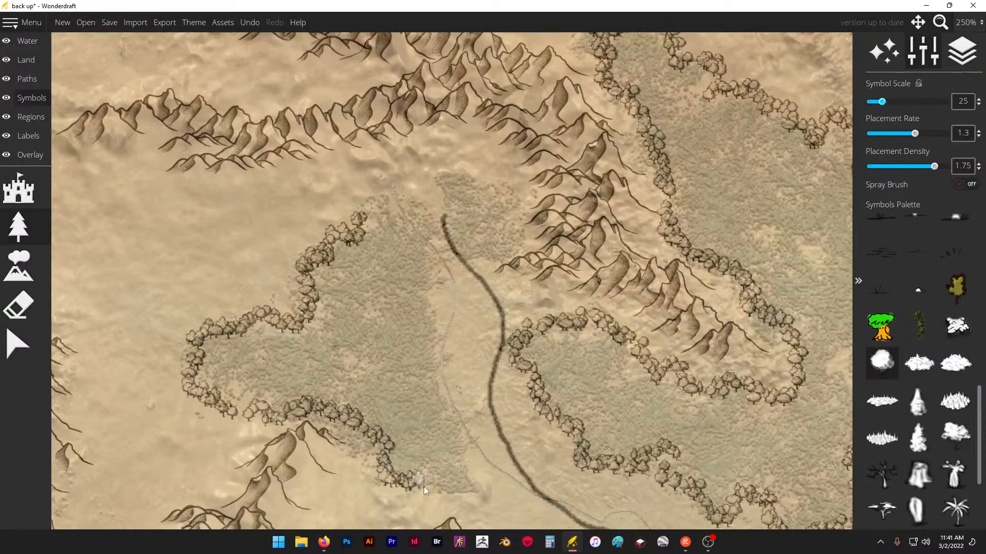
{"action": "left_click_drag", "start_coordinate": [490, 451], "coordinate": [467, 407]}
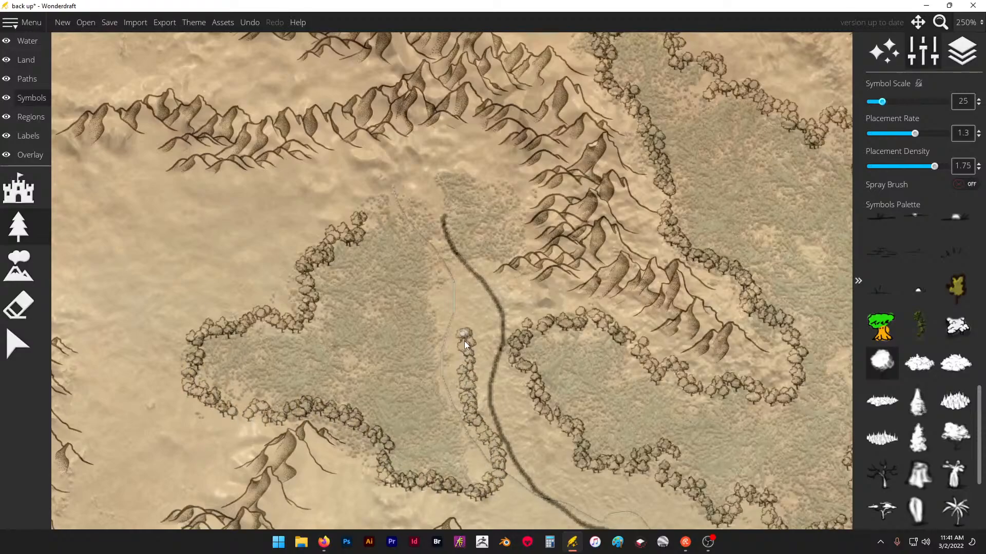
{"action": "left_click_drag", "start_coordinate": [412, 224], "coordinate": [397, 202]}
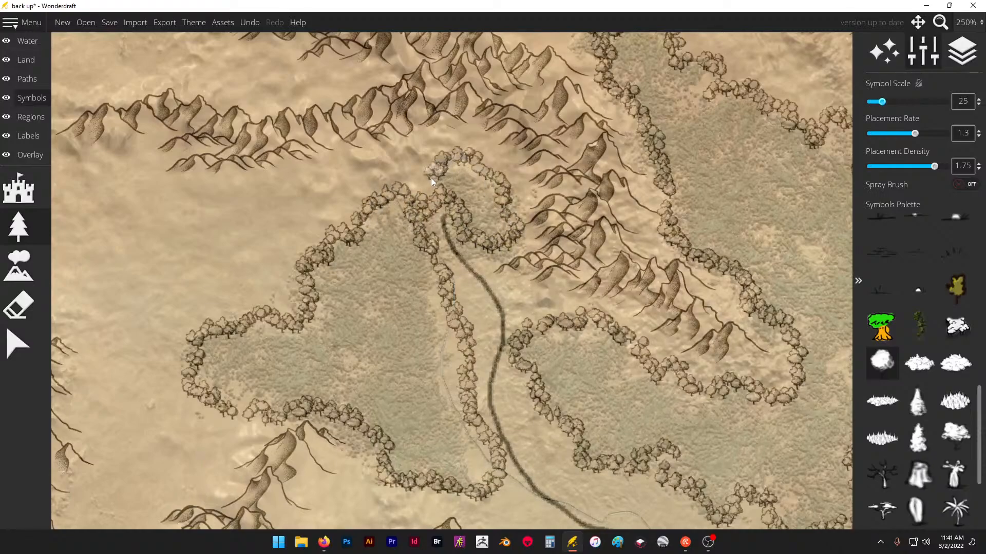
{"action": "left_click_drag", "start_coordinate": [473, 178], "coordinate": [487, 226]}
- Outline the star-shaped traced forest farther south beside the mountains with round trees, including its southeastern tip
{"action": "scroll", "coordinate": [301, 178], "scroll_direction": "down", "scroll_amount": 3}
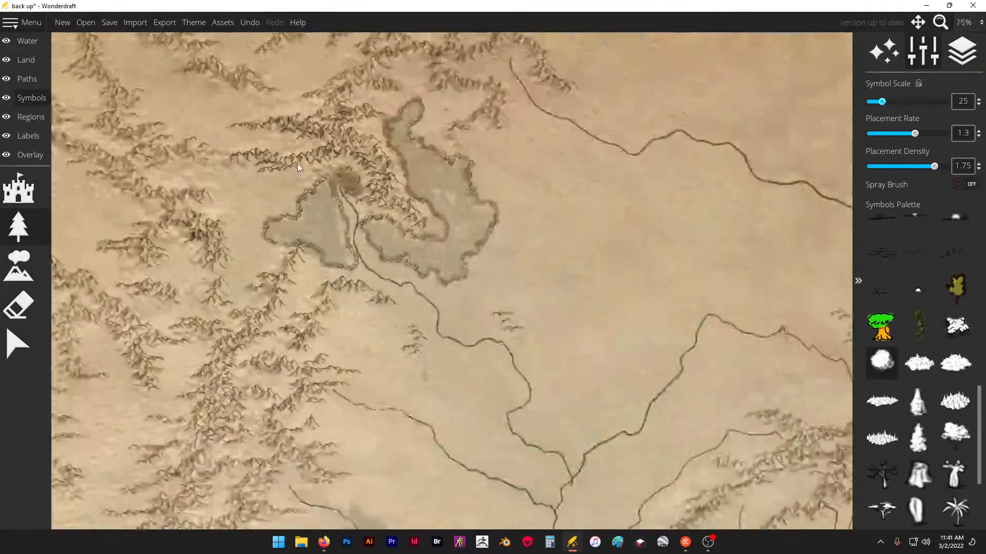
{"action": "scroll", "coordinate": [503, 149], "scroll_direction": "down", "scroll_amount": 2}
{"action": "scroll", "coordinate": [503, 403], "scroll_direction": "up", "scroll_amount": 2}
{"action": "scroll", "coordinate": [361, 241], "scroll_direction": "up", "scroll_amount": 1}
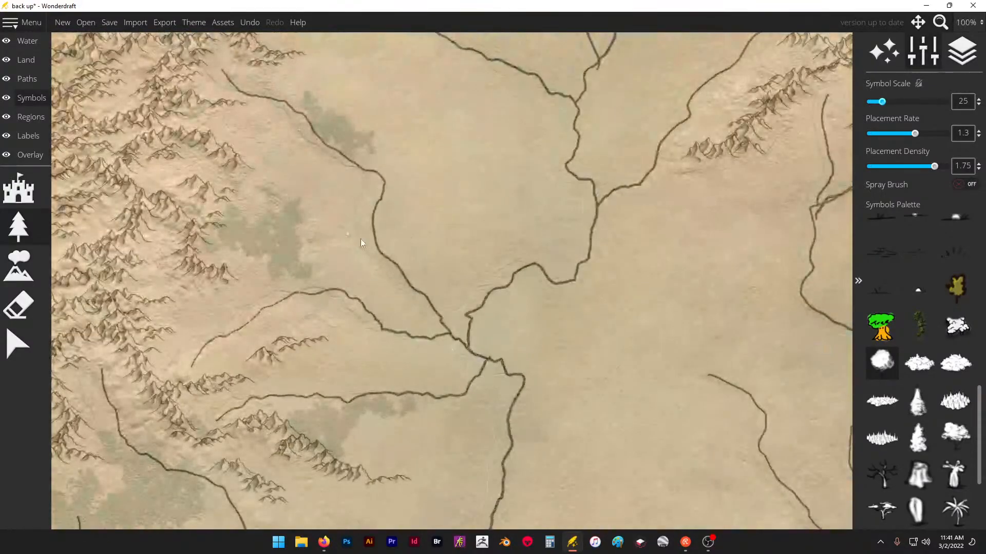
{"action": "scroll", "coordinate": [528, 330], "scroll_direction": "up", "scroll_amount": 1}
{"action": "scroll", "coordinate": [380, 257], "scroll_direction": "up", "scroll_amount": 3}
{"action": "left_click_drag", "start_coordinate": [325, 239], "coordinate": [304, 233]}
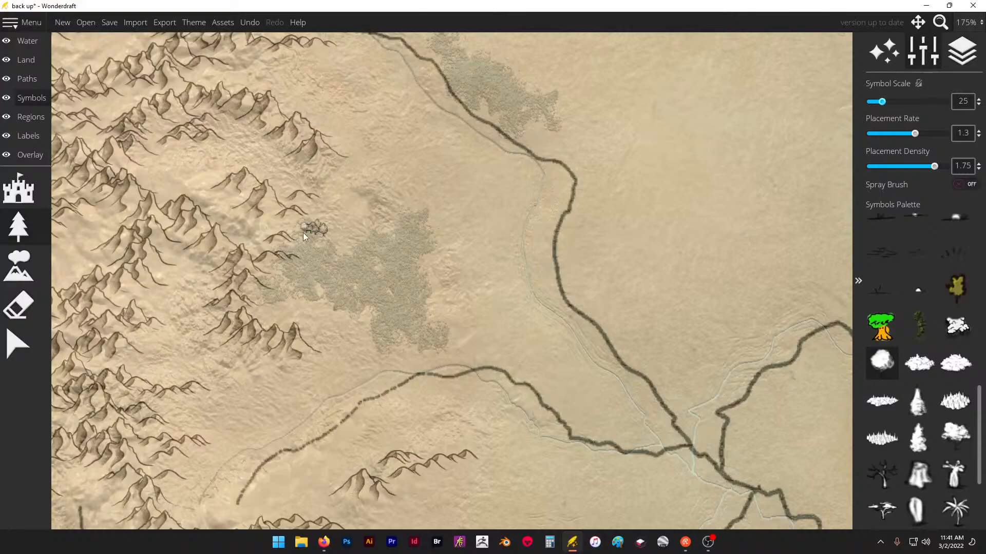
{"action": "left_click_drag", "start_coordinate": [292, 273], "coordinate": [285, 286]}
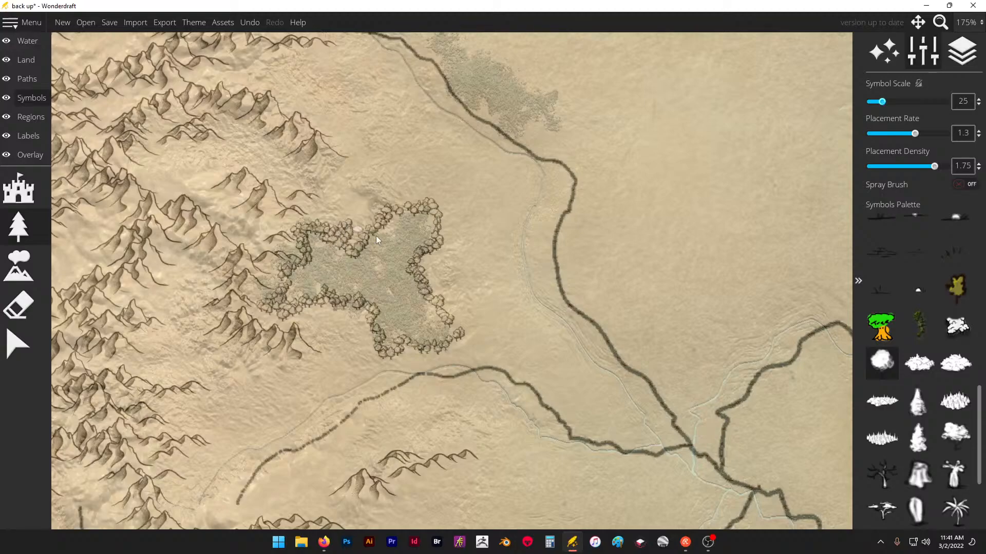
{"action": "scroll", "coordinate": [414, 384], "scroll_direction": "down", "scroll_amount": 1}
{"action": "scroll", "coordinate": [370, 378], "scroll_direction": "up", "scroll_amount": 4}
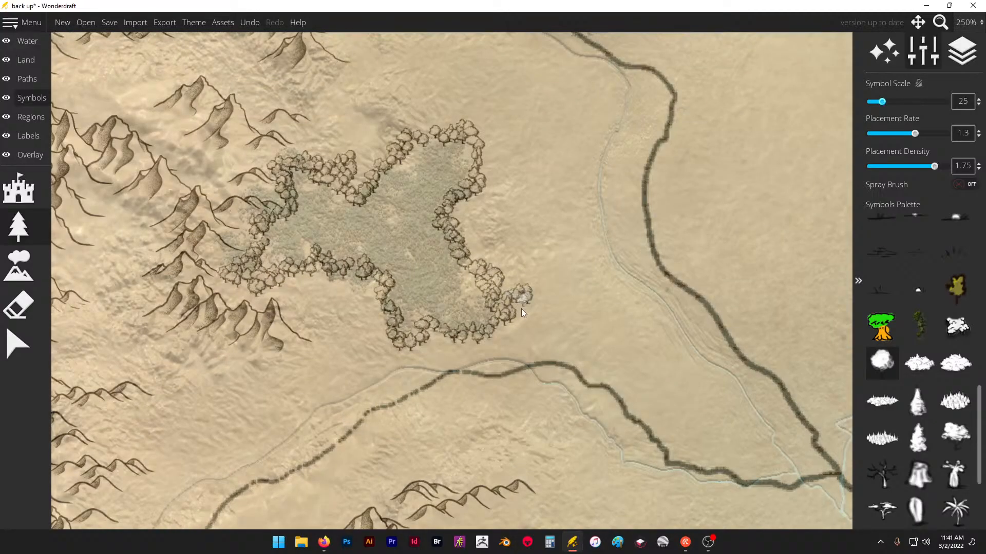
- Outline the small traced forest on the river's northeast bank with round trees and fill its interior
{"action": "scroll", "coordinate": [466, 454], "scroll_direction": "down", "scroll_amount": 6}
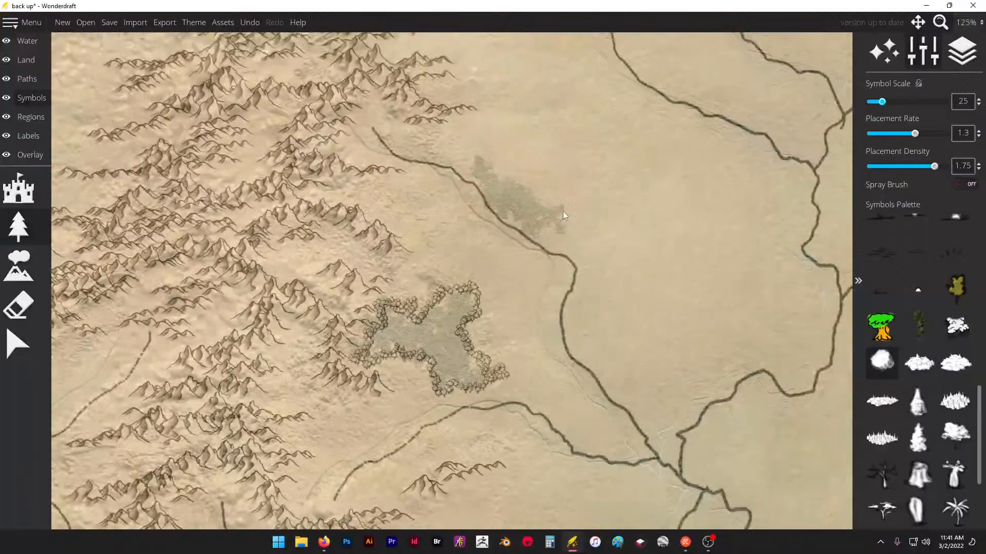
{"action": "scroll", "coordinate": [557, 183], "scroll_direction": "up", "scroll_amount": 8}
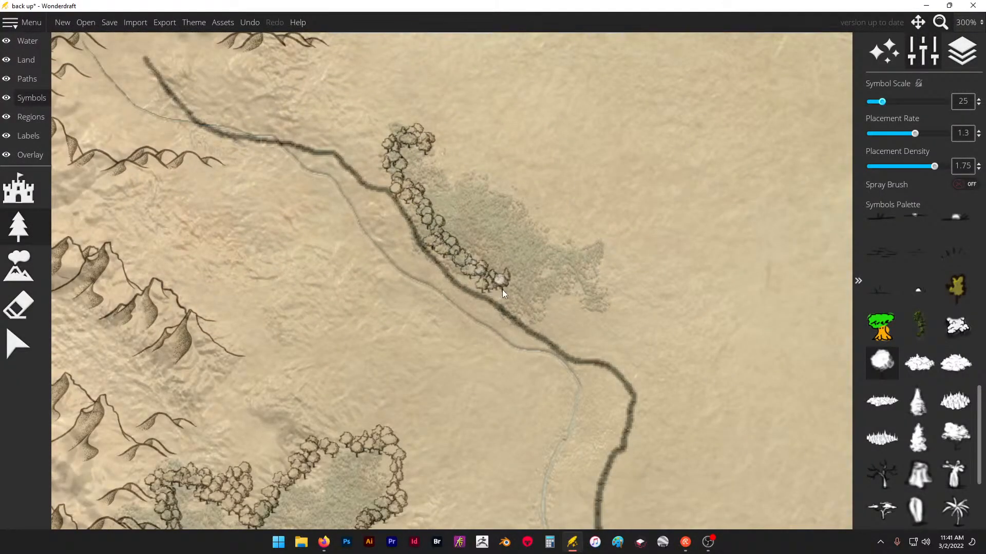
{"action": "mouse_move", "coordinate": [586, 260]}
{"action": "left_mouse_down"}
{"action": "mouse_move", "coordinate": [586, 238]}
{"action": "mouse_move", "coordinate": [558, 227]}
{"action": "left_mouse_up"}
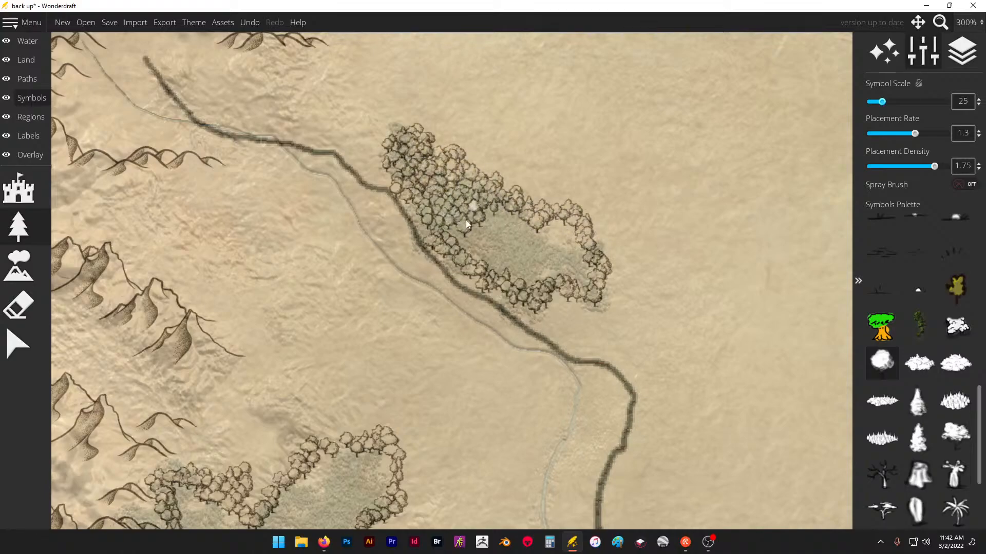
{"action": "mouse_move", "coordinate": [478, 243]}
{"action": "left_mouse_down"}
{"action": "mouse_move", "coordinate": [516, 234]}
{"action": "mouse_move", "coordinate": [501, 220]}
{"action": "mouse_move", "coordinate": [519, 242]}
{"action": "mouse_move", "coordinate": [522, 276]}
{"action": "mouse_move", "coordinate": [539, 256]}
{"action": "left_mouse_up"}
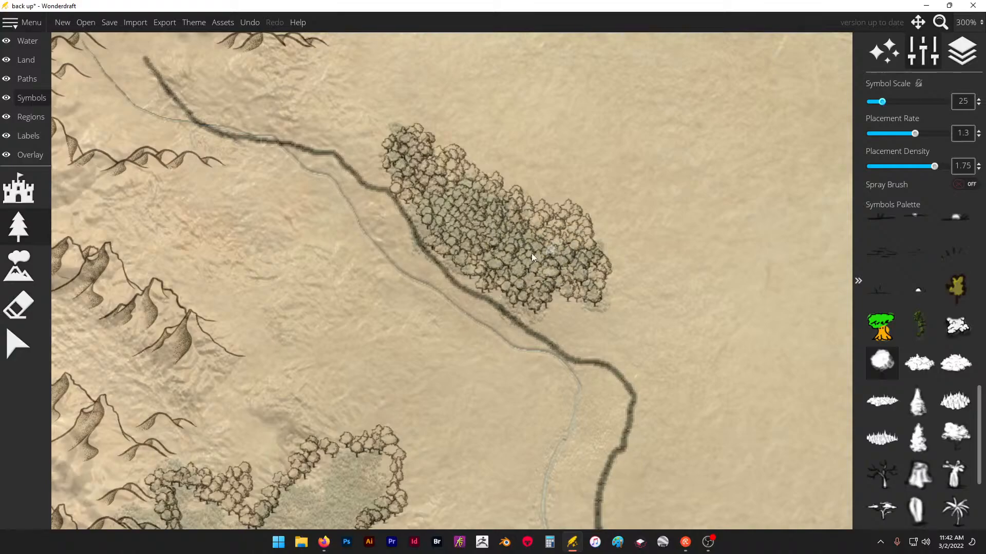
- Check the trace image's opacity setting against the overall map
{"action": "scroll", "coordinate": [427, 218], "scroll_direction": "down", "scroll_amount": 5}
{"action": "scroll", "coordinate": [470, 221], "scroll_direction": "down", "scroll_amount": 1}
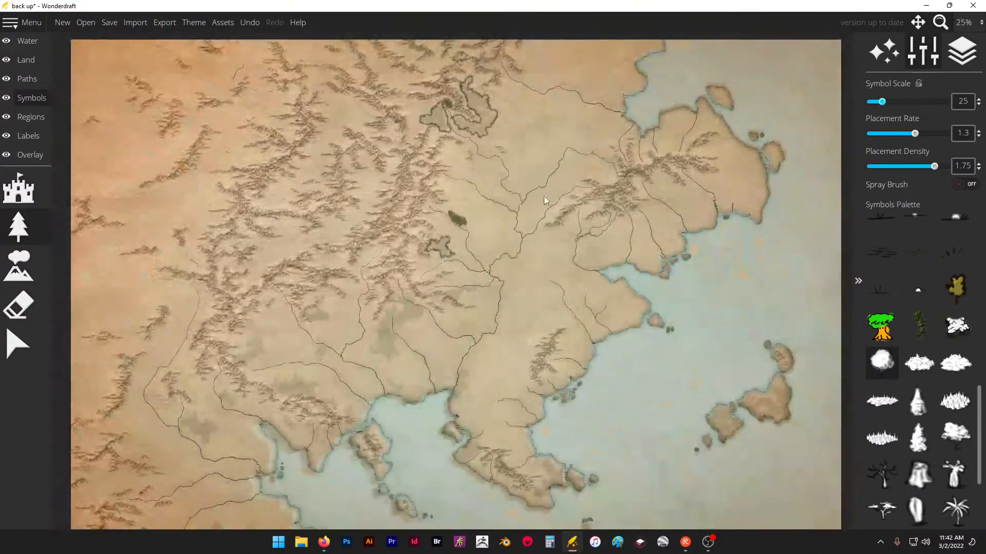
{"action": "scroll", "coordinate": [549, 192], "scroll_direction": "up", "scroll_amount": 1}
{"action": "left_click", "coordinate": [29, 160]}
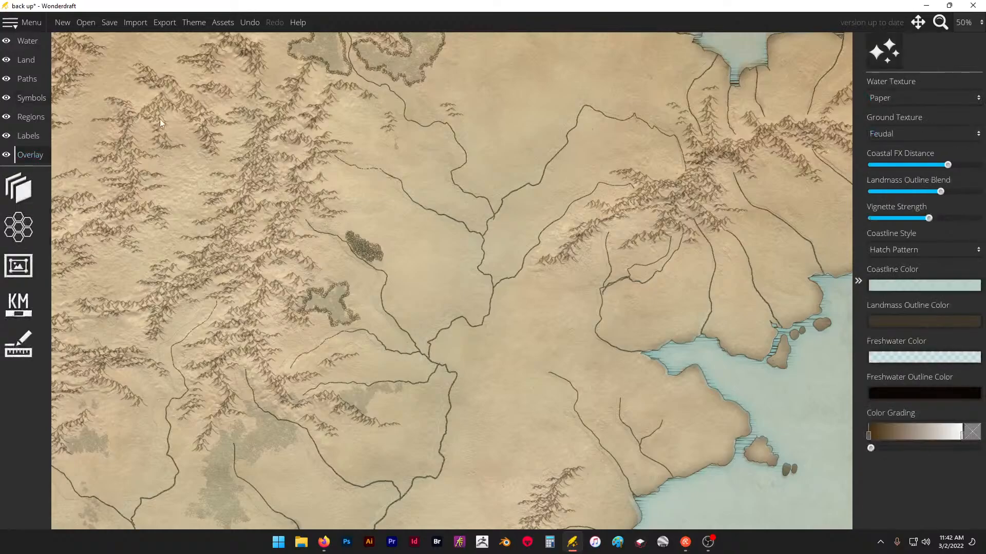
{"action": "left_click", "coordinate": [19, 188]}
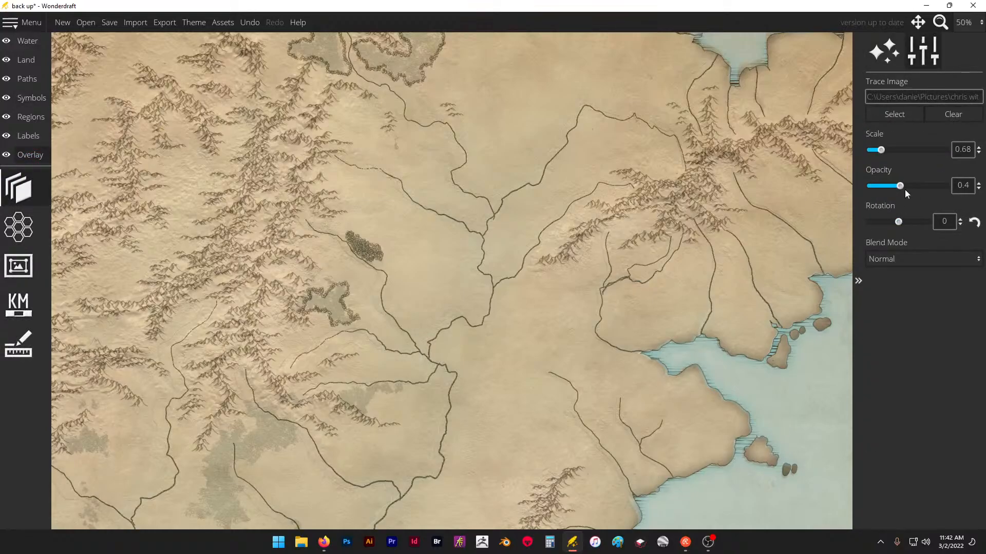
{"action": "mouse_move", "coordinate": [900, 186]}
{"action": "left_mouse_down"}
{"action": "mouse_move", "coordinate": [873, 189]}
{"action": "mouse_move", "coordinate": [911, 188]}
{"action": "mouse_move", "coordinate": [891, 190]}
{"action": "mouse_move", "coordinate": [901, 186]}
{"action": "left_mouse_up"}
- Outline two adjoining forests with round trees between the eastern foothills and the small hills, north of the dashed river
{"action": "left_click", "coordinate": [32, 99]}
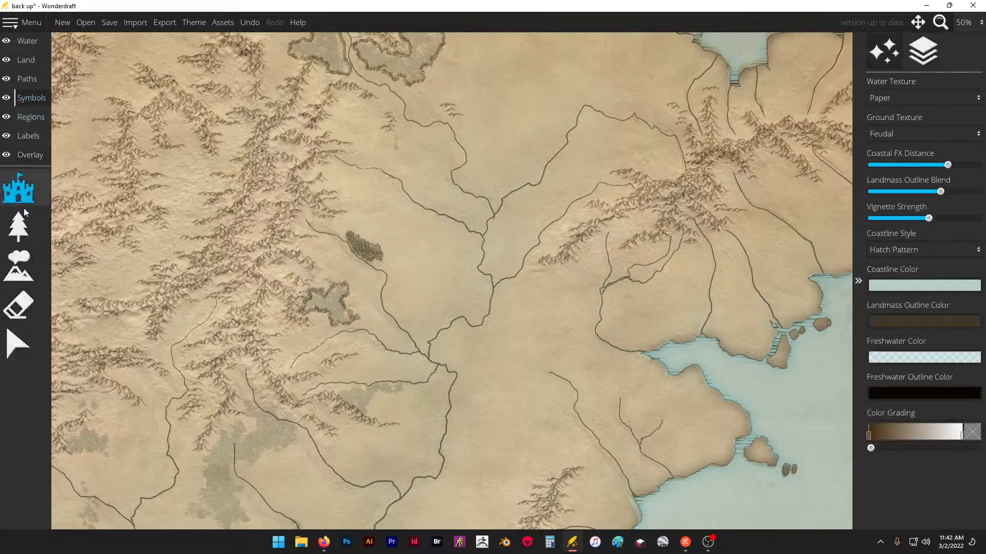
{"action": "left_click", "coordinate": [17, 233]}
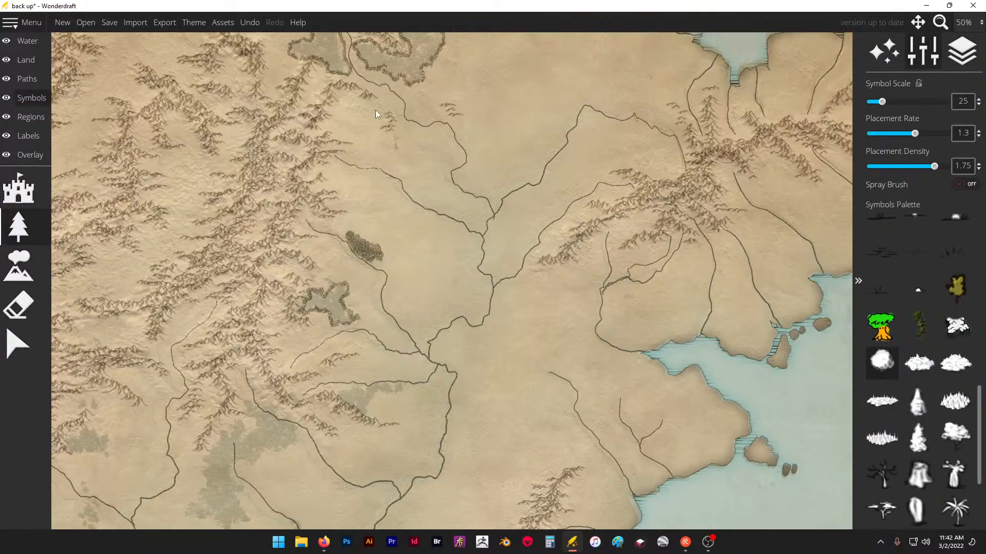
{"action": "scroll", "coordinate": [374, 110], "scroll_direction": "up", "scroll_amount": 6}
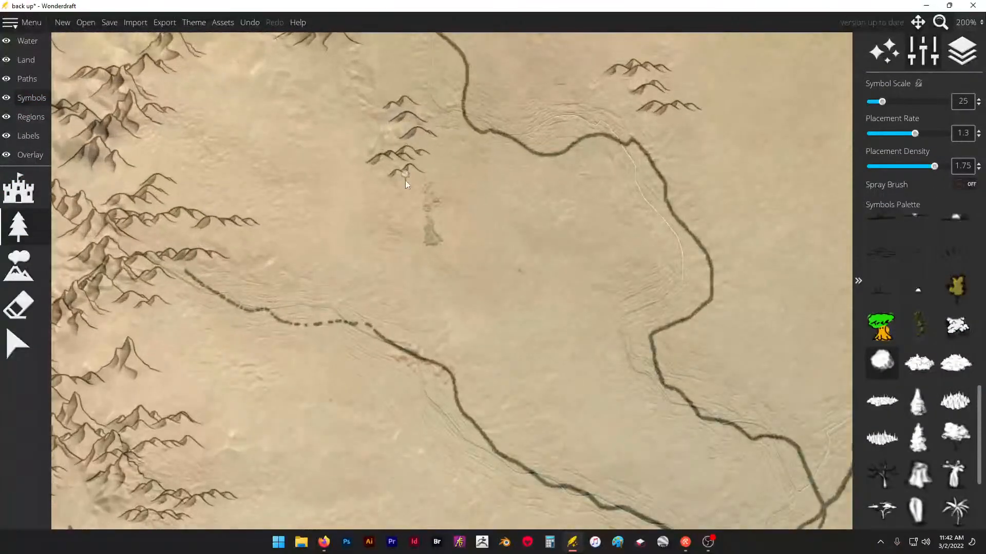
{"action": "left_click_drag", "start_coordinate": [369, 193], "coordinate": [351, 175]}
{"action": "left_click_drag", "start_coordinate": [239, 140], "coordinate": [186, 175]}
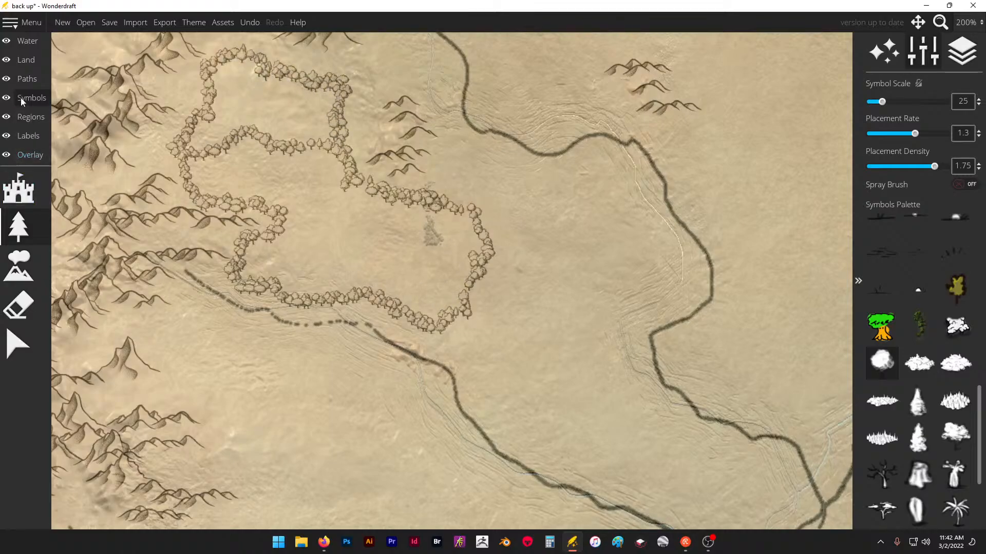
- Set the lower-landmass brush to size 4 and roughness 0.1 and retrace the dashed upper river as a continuous line
{"action": "left_click", "coordinate": [26, 64]}
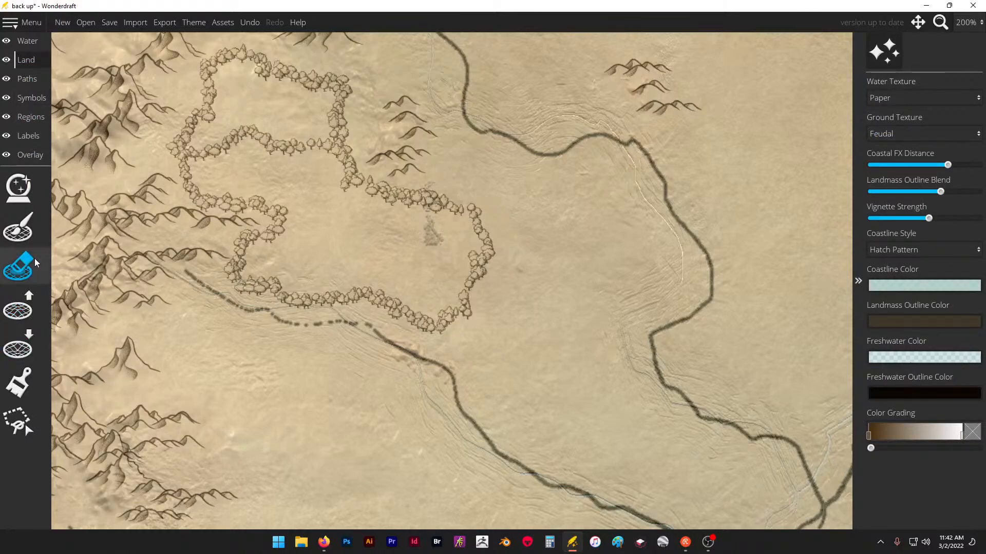
{"action": "left_click", "coordinate": [21, 351]}
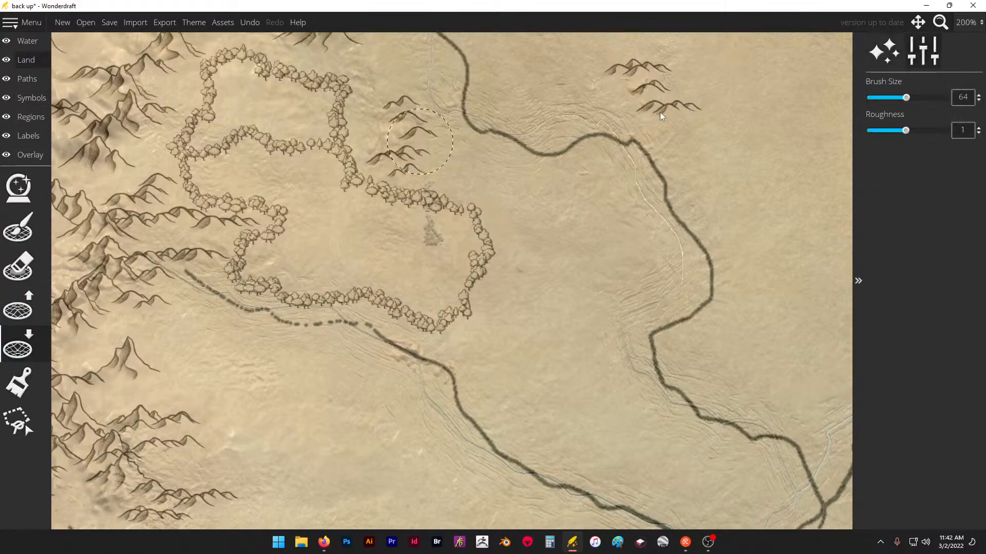
{"action": "left_click_drag", "start_coordinate": [902, 97], "coordinate": [870, 98]}
{"action": "left_click_drag", "start_coordinate": [905, 130], "coordinate": [853, 134]}
{"action": "mouse_move", "coordinate": [373, 327]}
{"action": "left_mouse_down"}
{"action": "mouse_move", "coordinate": [280, 323]}
{"action": "mouse_move", "coordinate": [209, 292]}
{"action": "mouse_move", "coordinate": [217, 295]}
{"action": "left_mouse_up"}
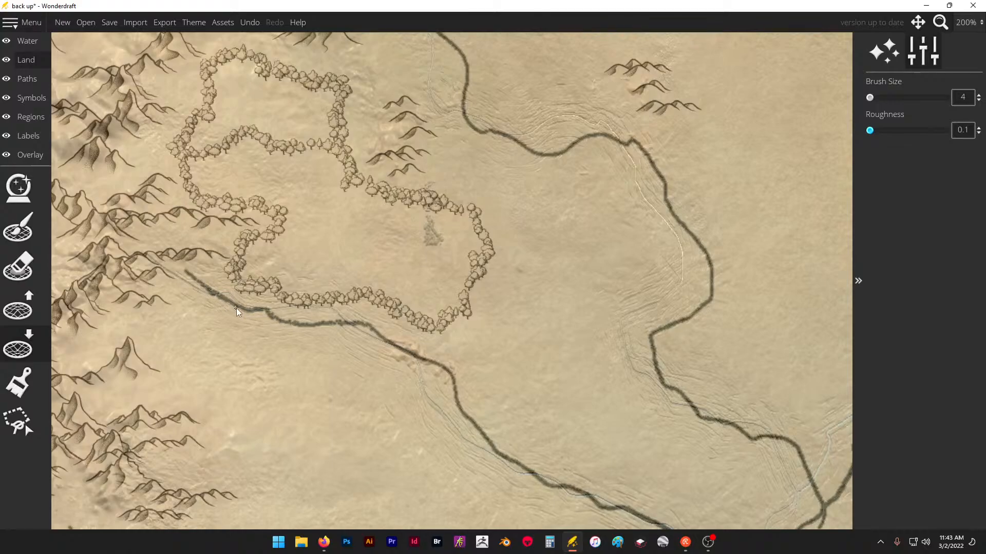
- Carve a tributary from the western mountains northeast into the upper river with the lower-landmass brush
{"action": "left_click", "coordinate": [105, 399]}
{"action": "left_click", "coordinate": [173, 386]}
{"action": "mouse_move", "coordinate": [185, 385]}
{"action": "left_mouse_down"}
{"action": "mouse_move", "coordinate": [191, 379]}
{"action": "mouse_move", "coordinate": [105, 402]}
{"action": "mouse_move", "coordinate": [214, 373]}
{"action": "mouse_move", "coordinate": [275, 325]}
{"action": "mouse_move", "coordinate": [239, 350]}
{"action": "left_mouse_up"}
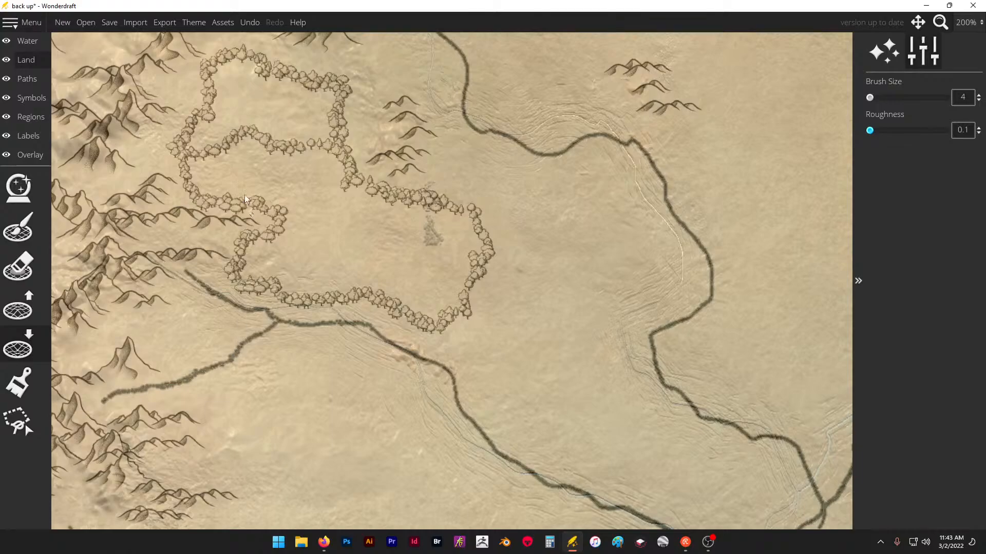
- Outline a forest south of the river junction with round trees and thicken the northern forest's southern and eastern edges
{"action": "left_click", "coordinate": [24, 101]}
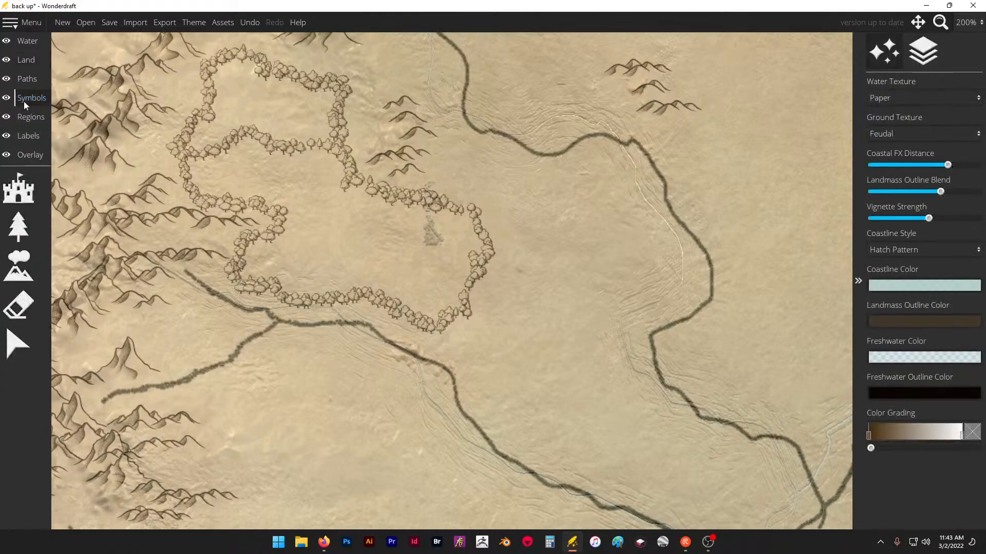
{"action": "left_click", "coordinate": [27, 232]}
{"action": "left_click", "coordinate": [289, 337]}
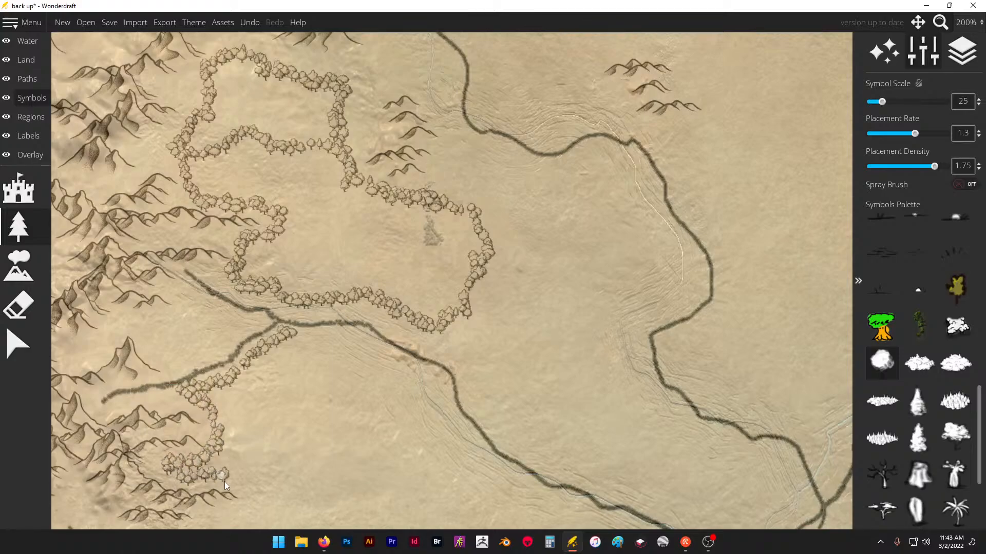
{"action": "mouse_move", "coordinate": [229, 470]}
{"action": "left_mouse_down"}
{"action": "mouse_move", "coordinate": [250, 496]}
{"action": "mouse_move", "coordinate": [397, 511]}
{"action": "mouse_move", "coordinate": [436, 475]}
{"action": "left_mouse_up"}
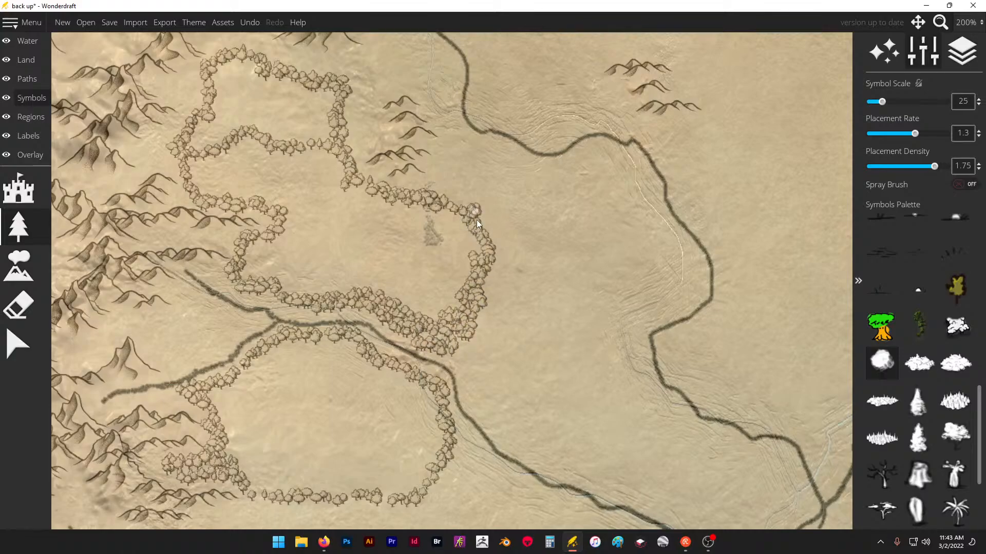
- Fill the wedge between the two river forks with round trees and thicken the forest edges along both banks downstream
{"action": "scroll", "coordinate": [363, 229], "scroll_direction": "down", "scroll_amount": 8}
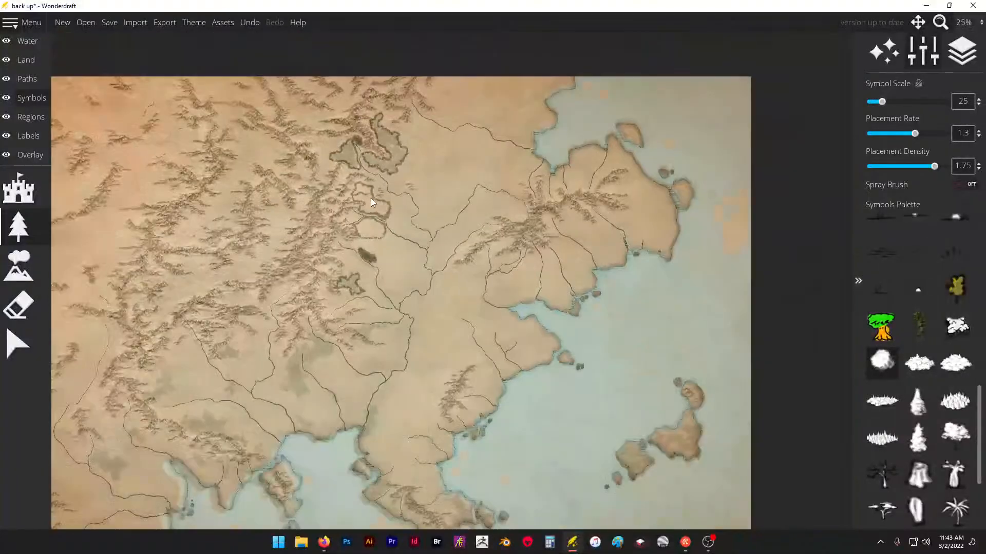
{"action": "scroll", "coordinate": [345, 196], "scroll_direction": "up", "scroll_amount": 10}
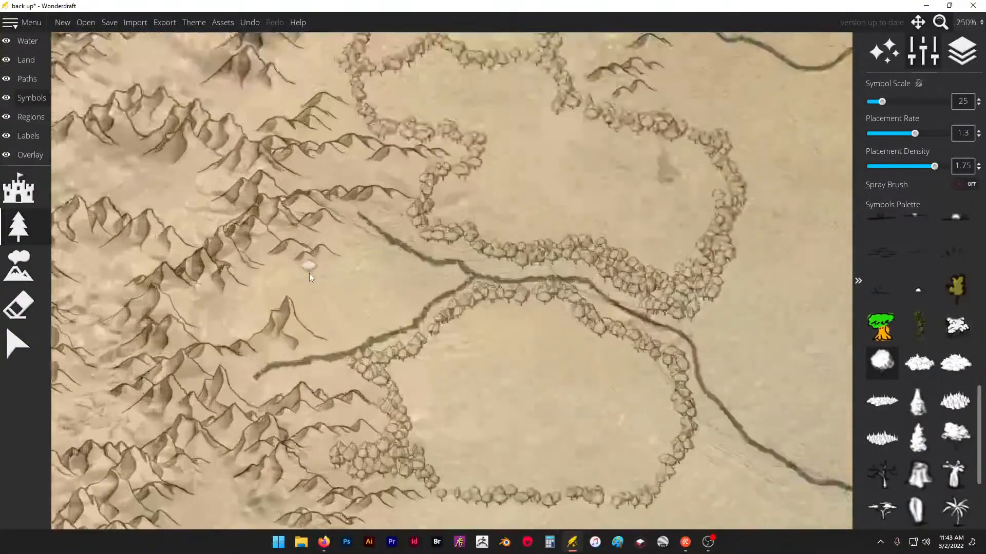
{"action": "mouse_move", "coordinate": [360, 249]}
{"action": "left_mouse_down"}
{"action": "mouse_move", "coordinate": [352, 267]}
{"action": "mouse_move", "coordinate": [323, 283]}
{"action": "left_mouse_up"}
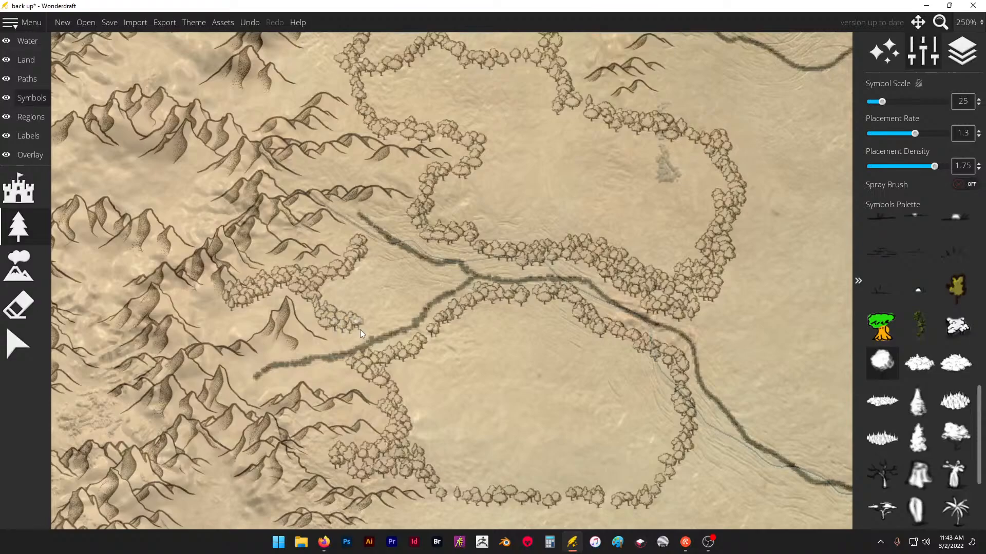
{"action": "mouse_move", "coordinate": [435, 288]}
{"action": "left_mouse_down"}
{"action": "mouse_move", "coordinate": [369, 257]}
{"action": "mouse_move", "coordinate": [368, 288]}
{"action": "left_mouse_up"}
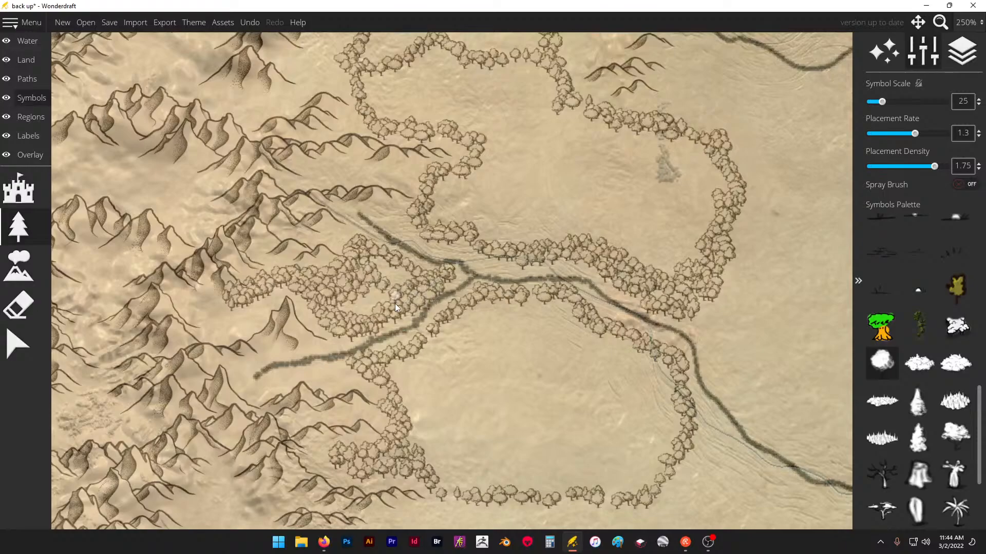
{"action": "left_click_drag", "start_coordinate": [395, 304], "coordinate": [372, 301]}
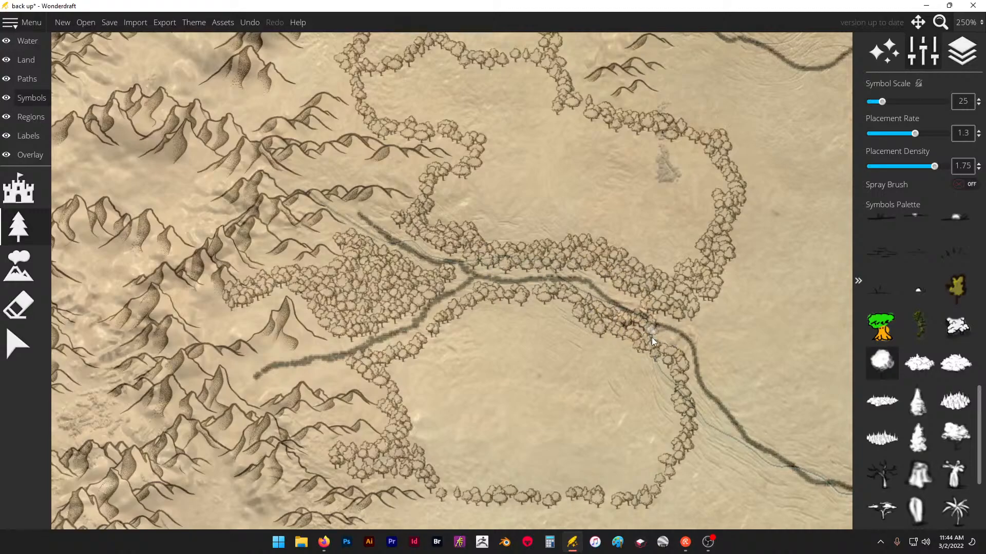
{"action": "key", "text": "ctrl+z"}
{"action": "key", "text": "ctrl+y"}
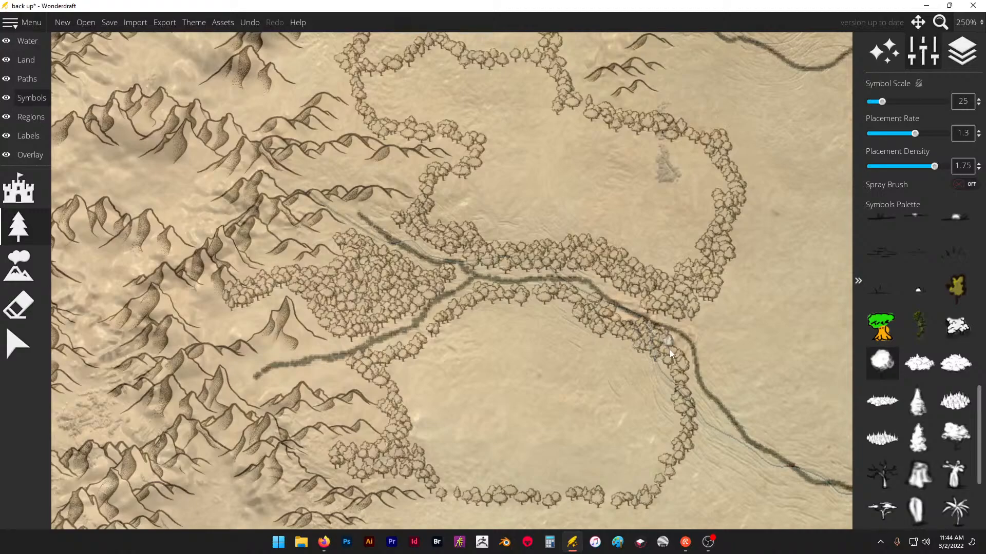
- Thicken the southern and eastern edges of the forest south of the junction and add a round-tree grove across the river
{"action": "scroll", "coordinate": [607, 303], "scroll_direction": "down", "scroll_amount": 5}
{"action": "scroll", "coordinate": [593, 386], "scroll_direction": "up", "scroll_amount": 3}
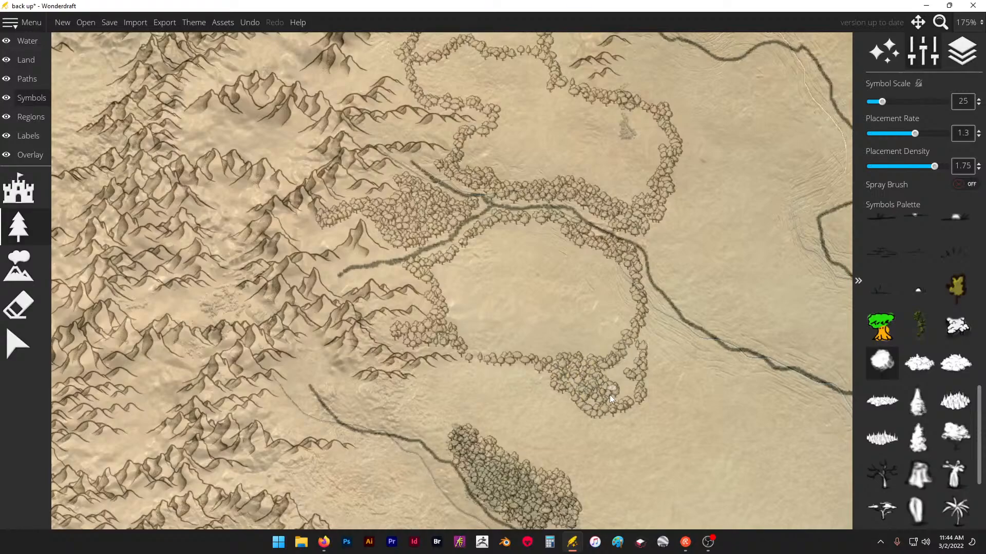
{"action": "left_click_drag", "start_coordinate": [611, 385], "coordinate": [619, 383]}
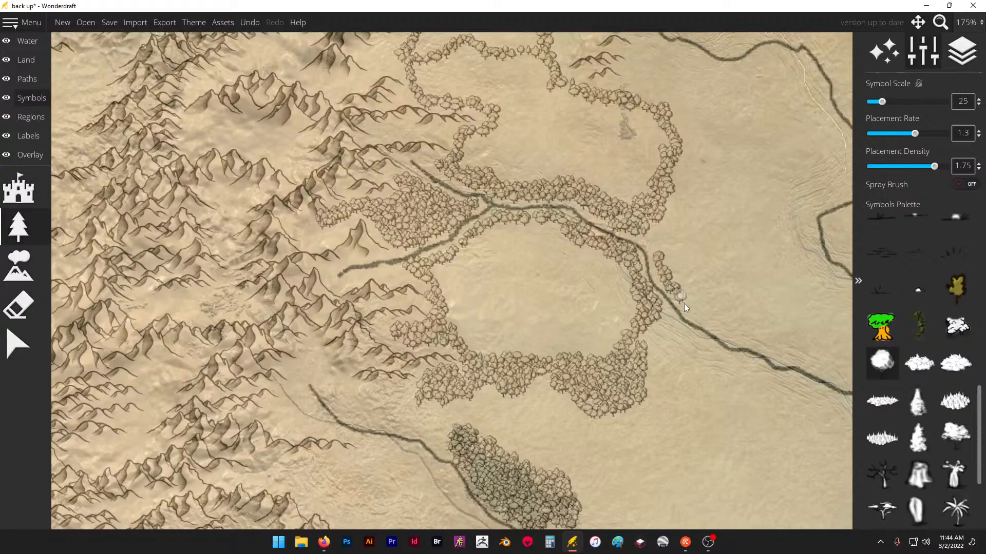
{"action": "left_click_drag", "start_coordinate": [731, 276], "coordinate": [707, 273]}
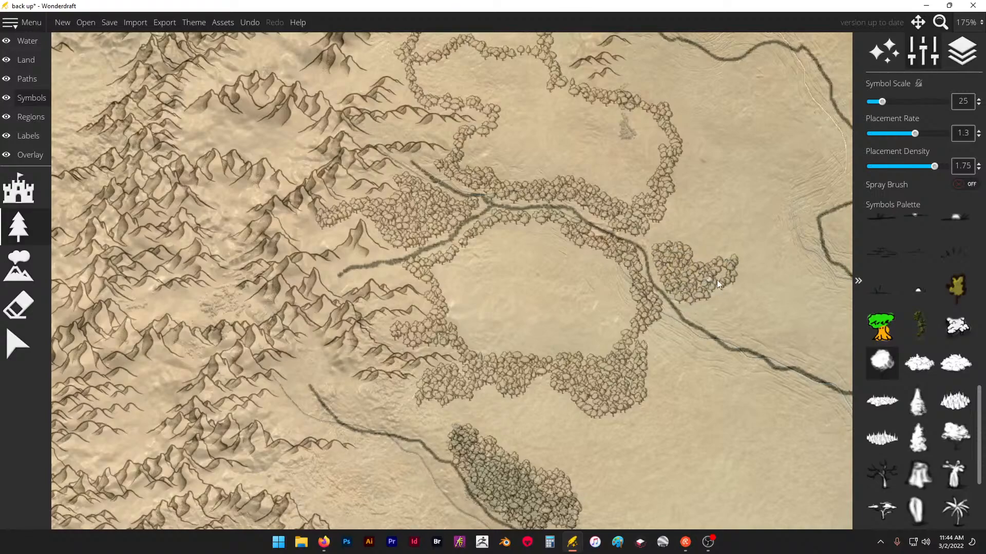
- Outline the shaded forest south of the horizontal river with round trees and fill a small grove at the river's mountain source
{"action": "scroll", "coordinate": [747, 273], "scroll_direction": "down", "scroll_amount": 10}
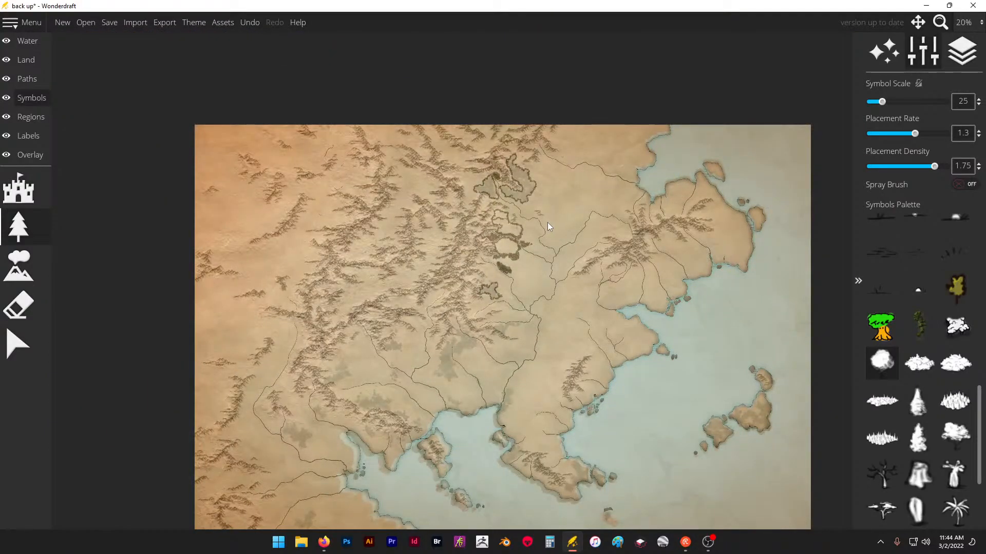
{"action": "scroll", "coordinate": [547, 223], "scroll_direction": "up", "scroll_amount": 2}
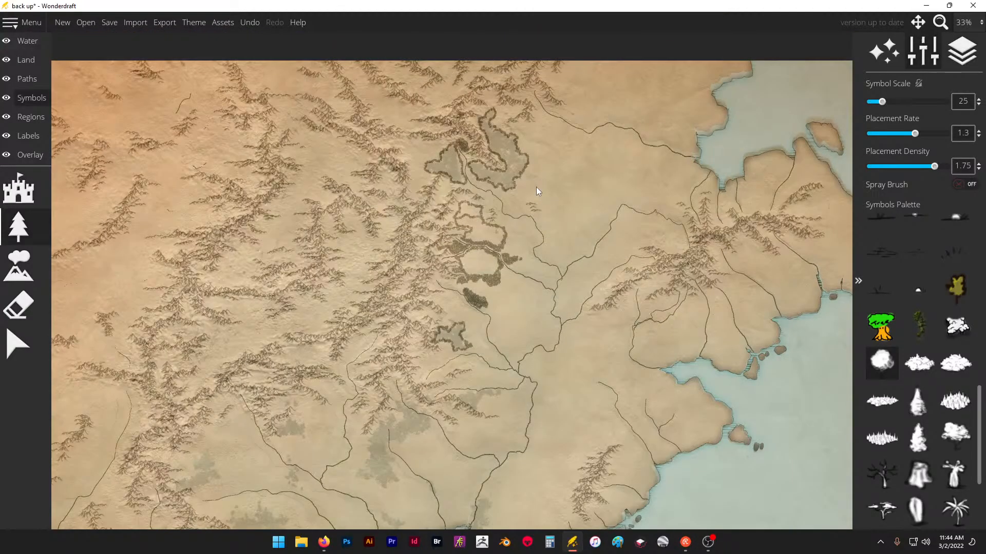
{"action": "scroll", "coordinate": [479, 294], "scroll_direction": "up", "scroll_amount": 5}
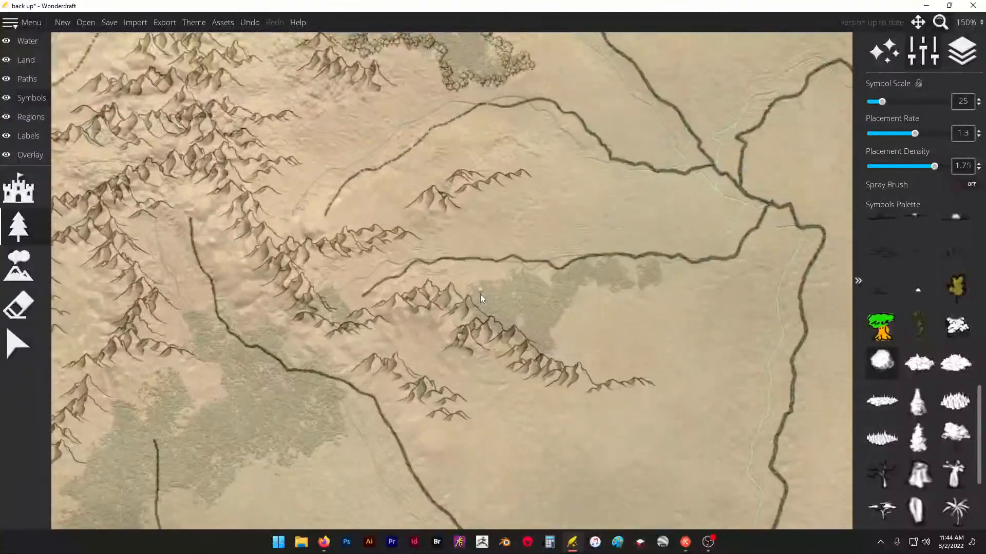
{"action": "left_click_drag", "start_coordinate": [515, 274], "coordinate": [501, 280]}
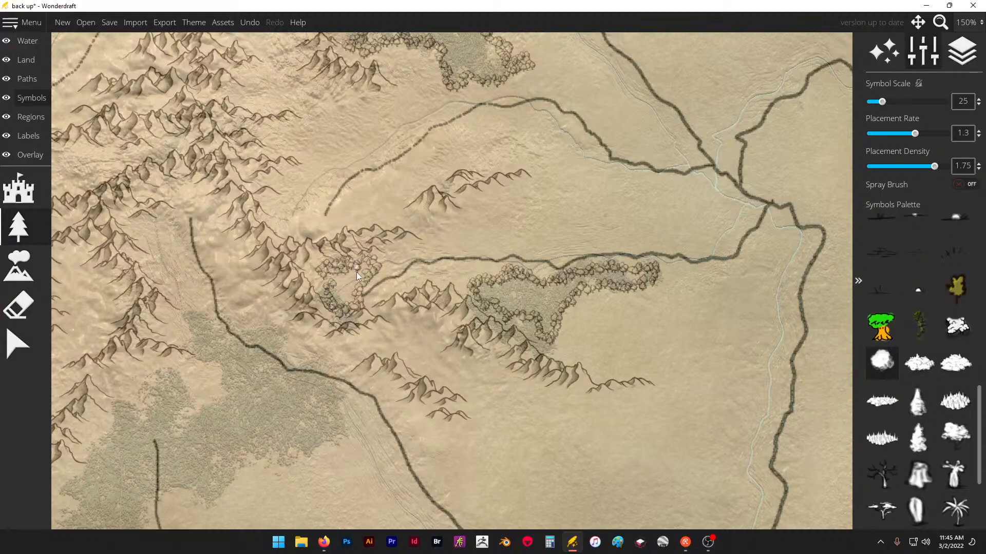
{"action": "left_click_drag", "start_coordinate": [340, 299], "coordinate": [350, 282]}
{"action": "scroll", "coordinate": [531, 205], "scroll_direction": "down", "scroll_amount": 4}
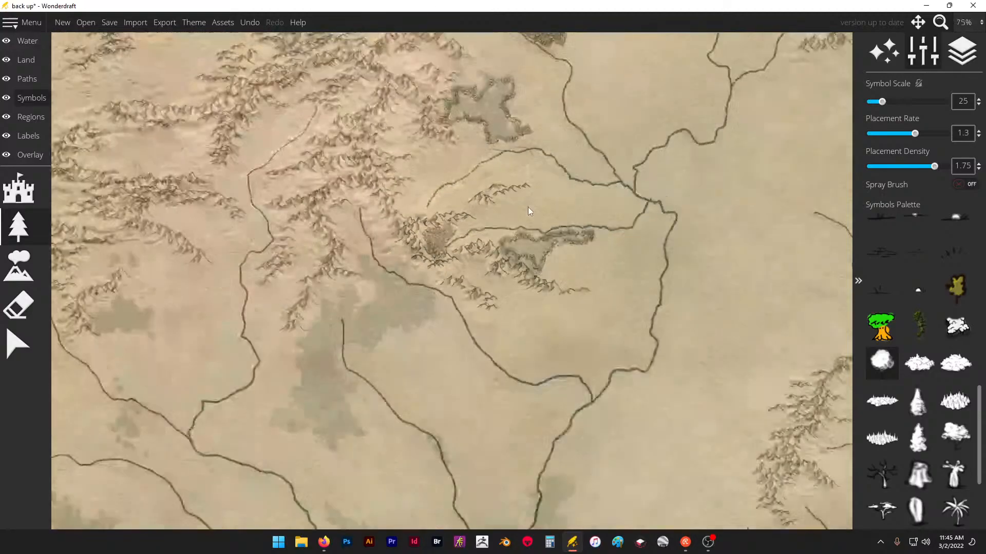
- Outline the large shaded forests around the two southern river sources with round trees, extending up both banks into the mountain valley
{"action": "scroll", "coordinate": [407, 275], "scroll_direction": "up", "scroll_amount": 2}
{"action": "scroll", "coordinate": [399, 207], "scroll_direction": "up", "scroll_amount": 1}
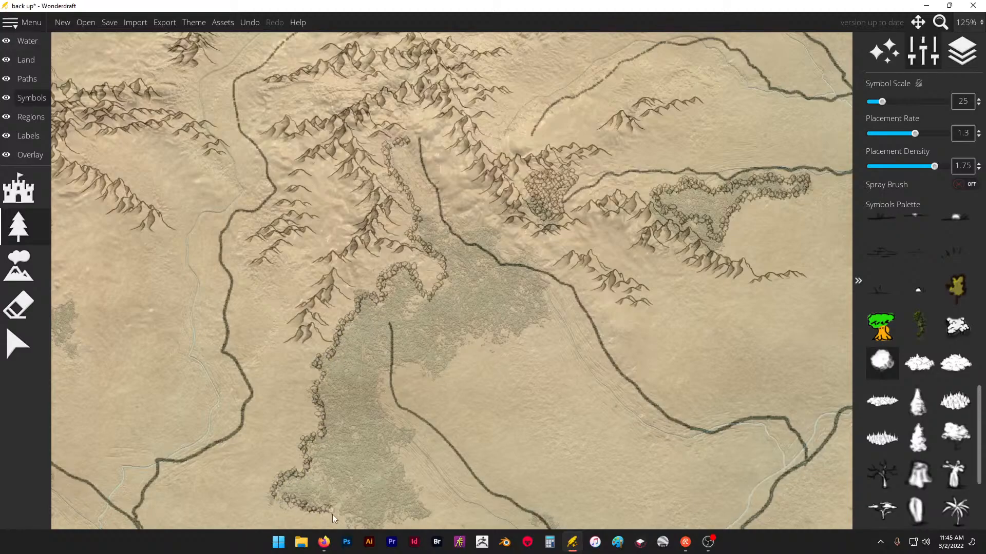
{"action": "left_click_drag", "start_coordinate": [406, 453], "coordinate": [393, 417]}
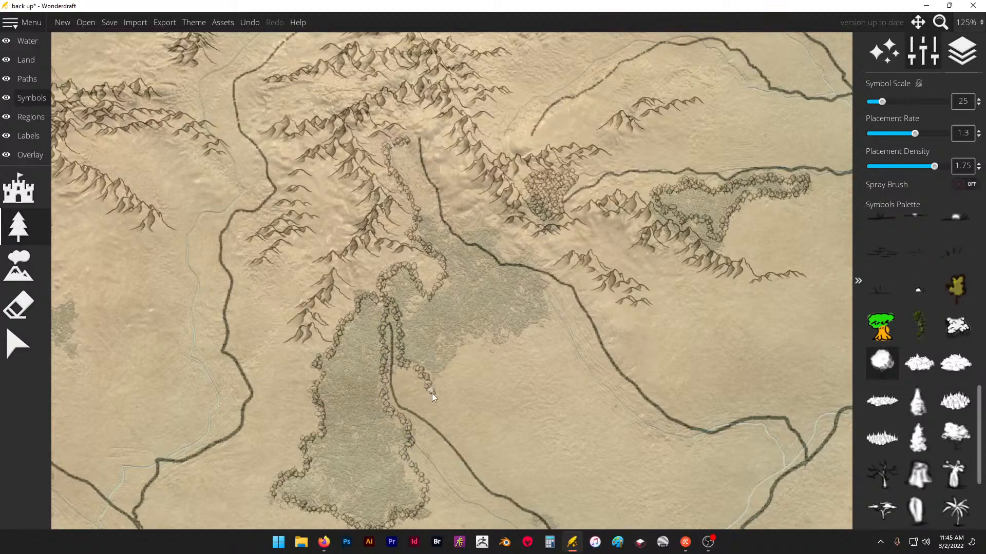
{"action": "left_click_drag", "start_coordinate": [509, 343], "coordinate": [533, 331]}
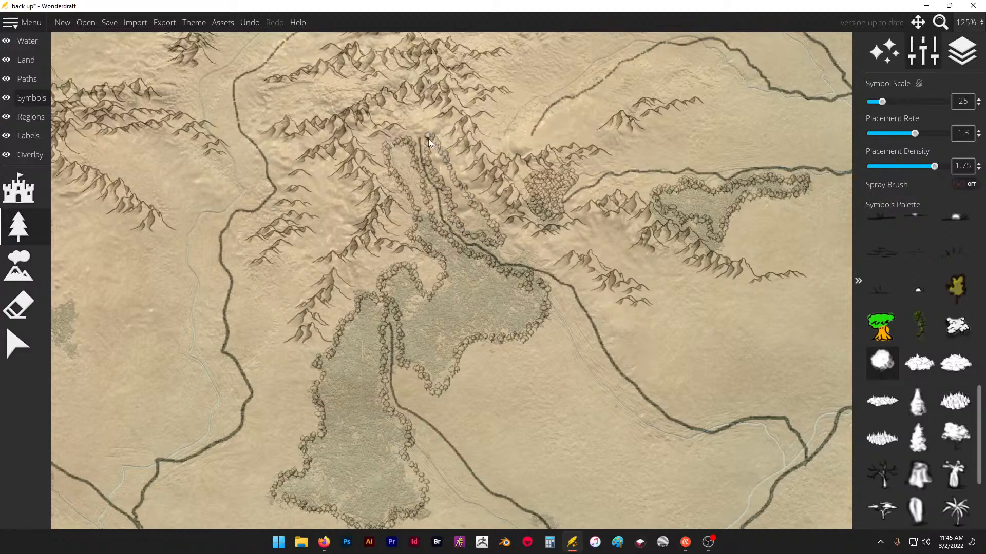
- Save the map and set the symbol scale to 20
{"action": "left_click", "coordinate": [110, 23]}
{"action": "left_click", "coordinate": [335, 153]}
{"action": "left_click", "coordinate": [948, 5]}
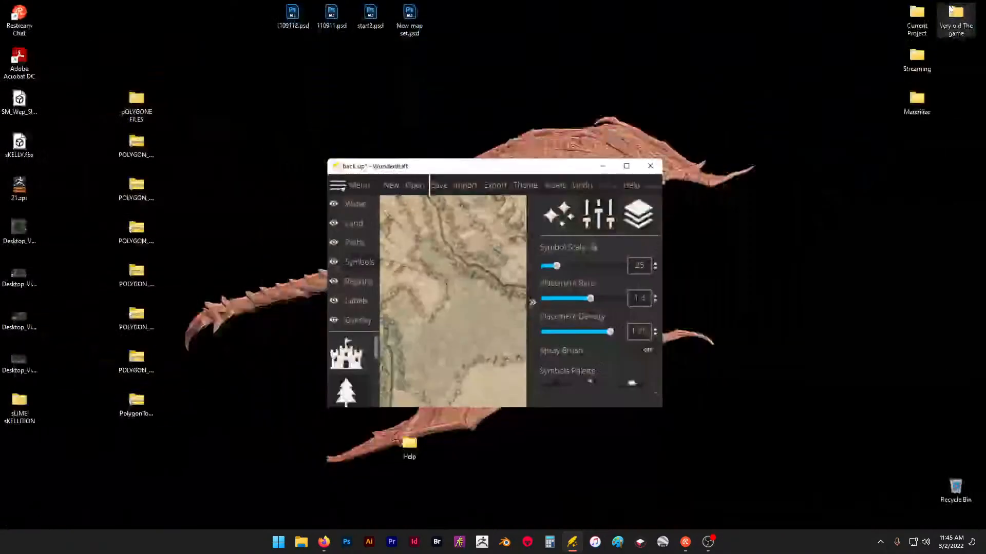
{"action": "left_click", "coordinate": [623, 168]}
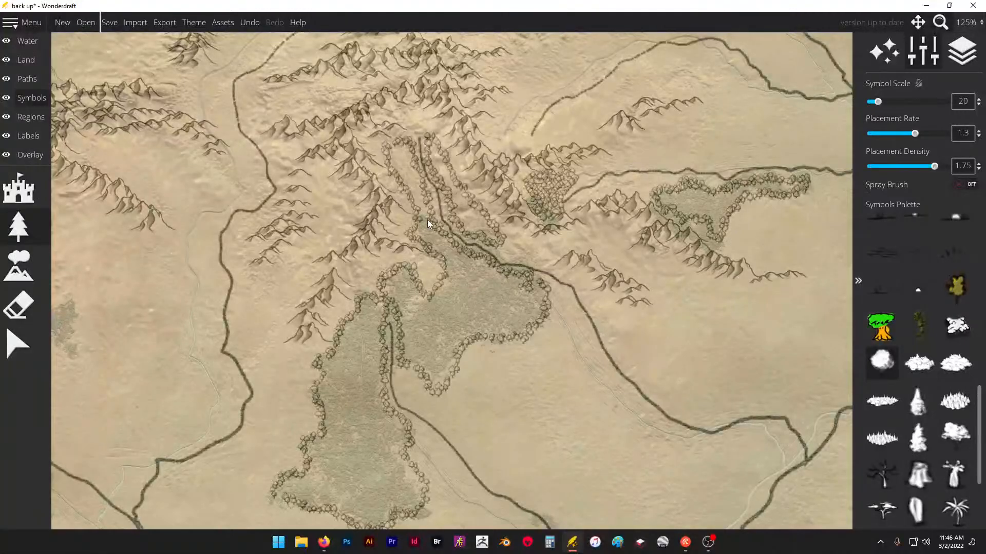
- Turn on the spray brush for the round trees and set its size to 95
{"action": "scroll", "coordinate": [460, 230], "scroll_direction": "down", "scroll_amount": 5}
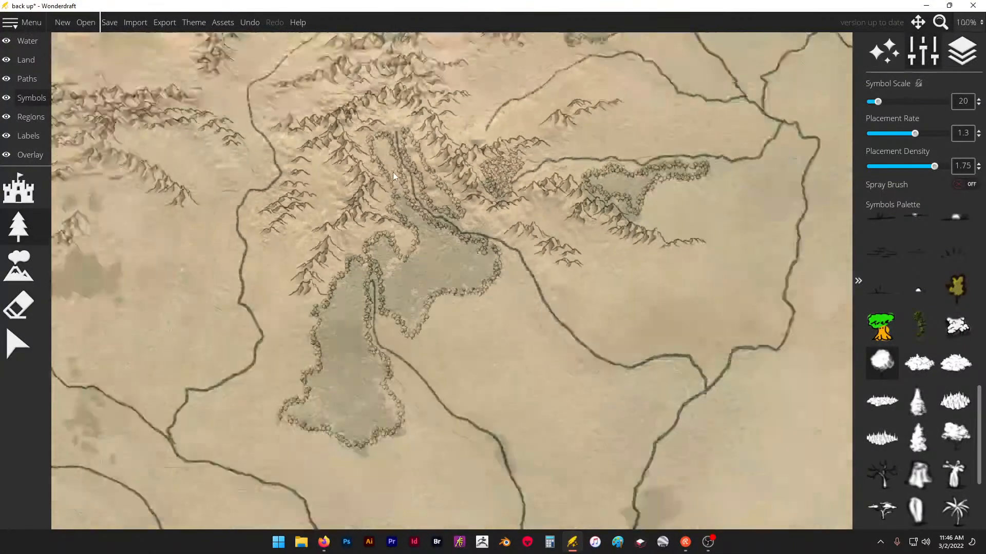
{"action": "scroll", "coordinate": [362, 220], "scroll_direction": "down", "scroll_amount": 3}
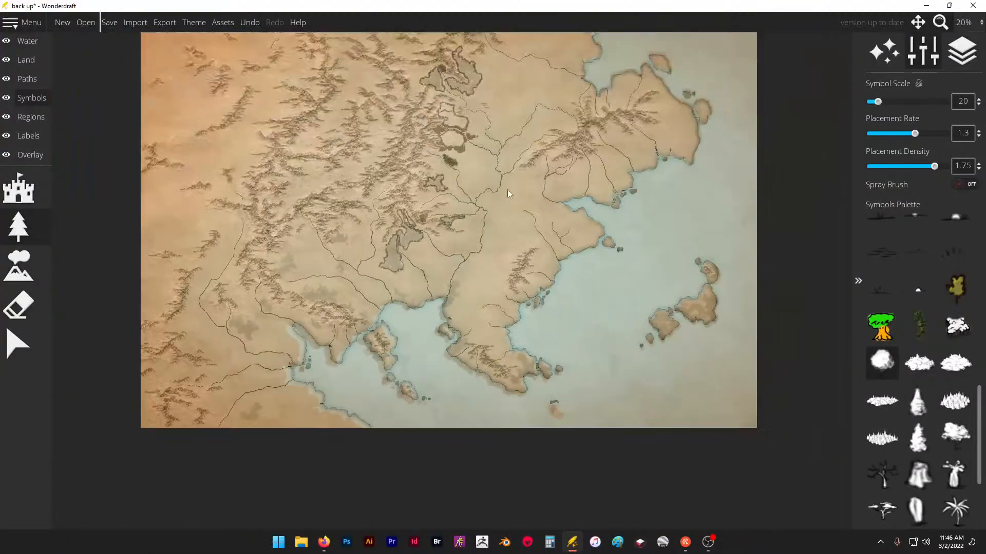
{"action": "scroll", "coordinate": [507, 190], "scroll_direction": "up", "scroll_amount": 2}
{"action": "scroll", "coordinate": [441, 353], "scroll_direction": "down", "scroll_amount": 1}
{"action": "scroll", "coordinate": [440, 353], "scroll_direction": "up", "scroll_amount": 4}
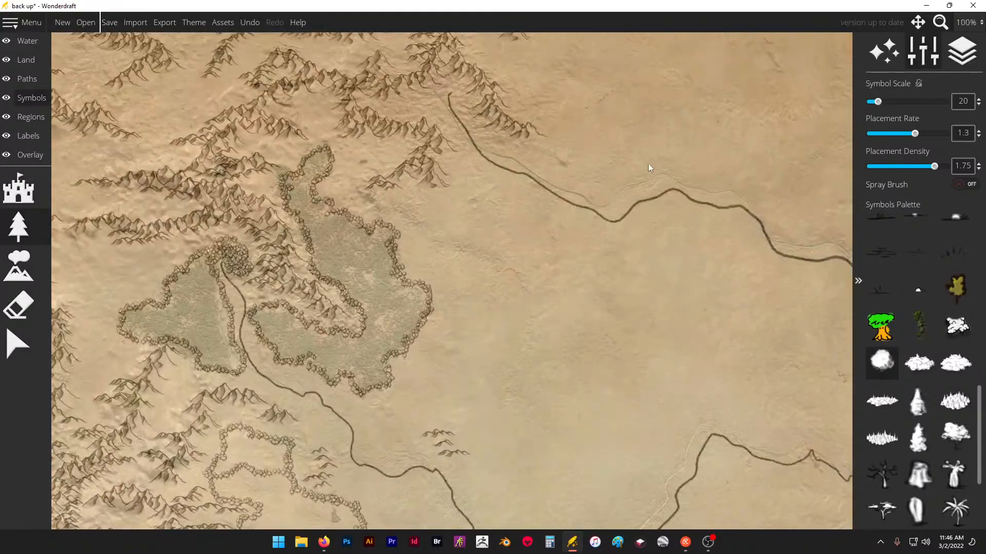
{"action": "left_click", "coordinate": [958, 183]}
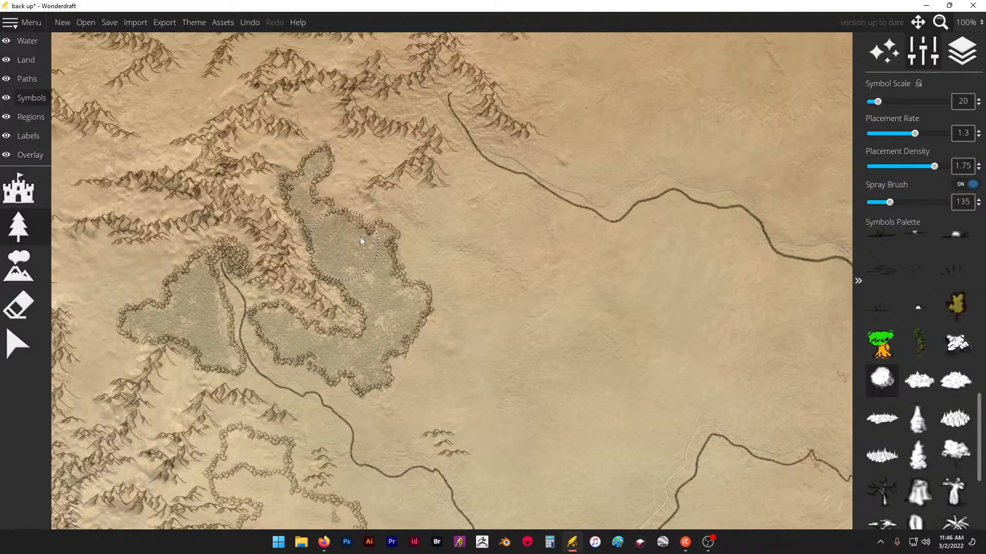
{"action": "left_click_drag", "start_coordinate": [890, 202], "coordinate": [881, 202]}
- Spray round trees over the two outlined northern forests on either side of the river, extending the western one northwest
{"action": "left_click", "coordinate": [362, 267]}
{"action": "left_click_drag", "start_coordinate": [361, 267], "coordinate": [369, 257]}
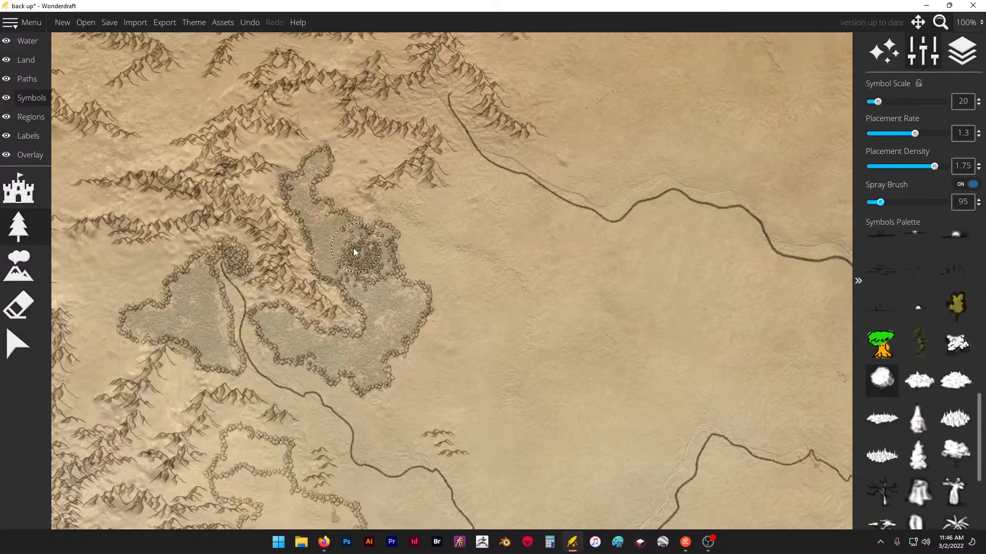
{"action": "left_click_drag", "start_coordinate": [374, 289], "coordinate": [388, 310]}
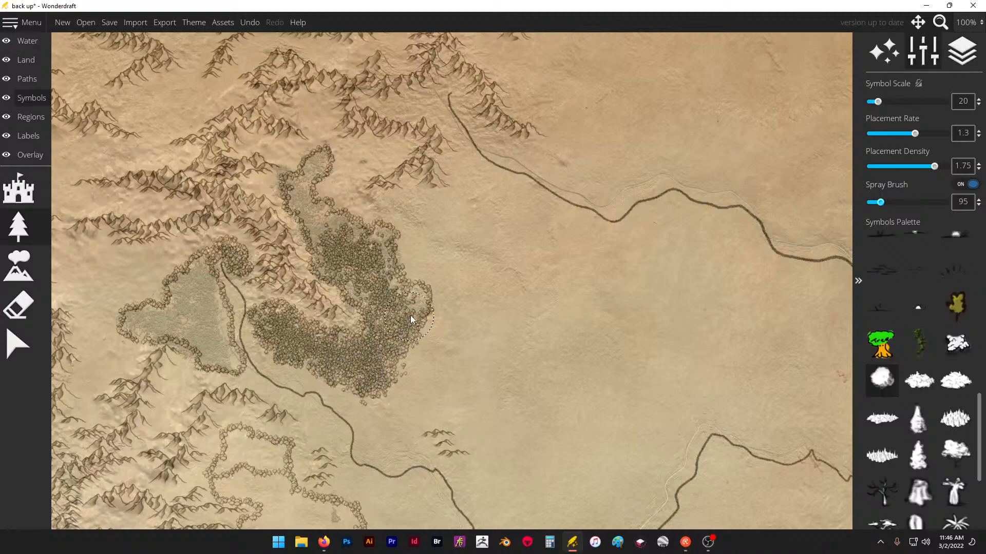
{"action": "mouse_move", "coordinate": [408, 303]}
{"action": "left_mouse_down"}
{"action": "mouse_move", "coordinate": [384, 271]}
{"action": "mouse_move", "coordinate": [383, 241]}
{"action": "left_mouse_up"}
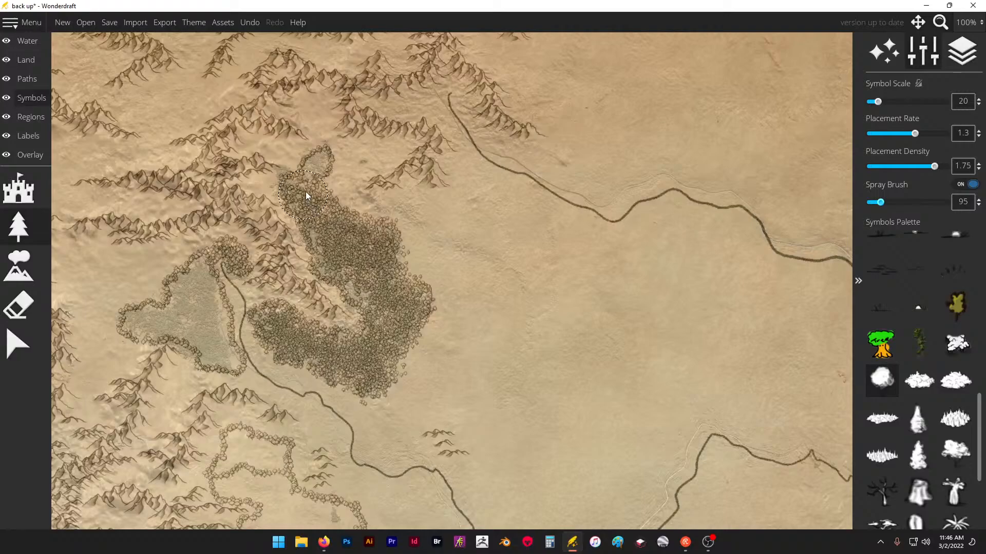
{"action": "left_click_drag", "start_coordinate": [322, 170], "coordinate": [317, 223]}
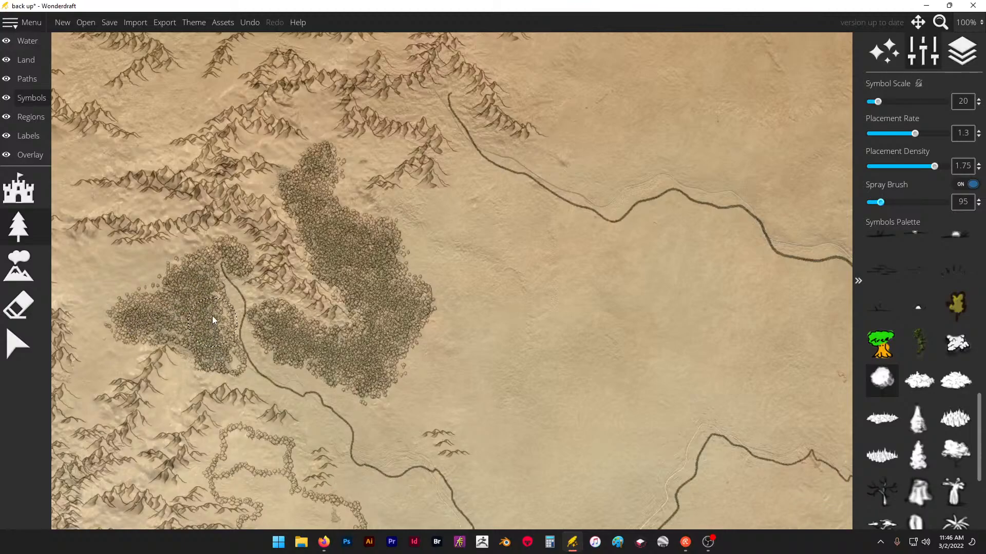
{"action": "mouse_move", "coordinate": [225, 365]}
{"action": "left_mouse_down"}
{"action": "mouse_move", "coordinate": [208, 368]}
{"action": "mouse_move", "coordinate": [186, 294]}
{"action": "mouse_move", "coordinate": [140, 278]}
{"action": "left_mouse_up"}
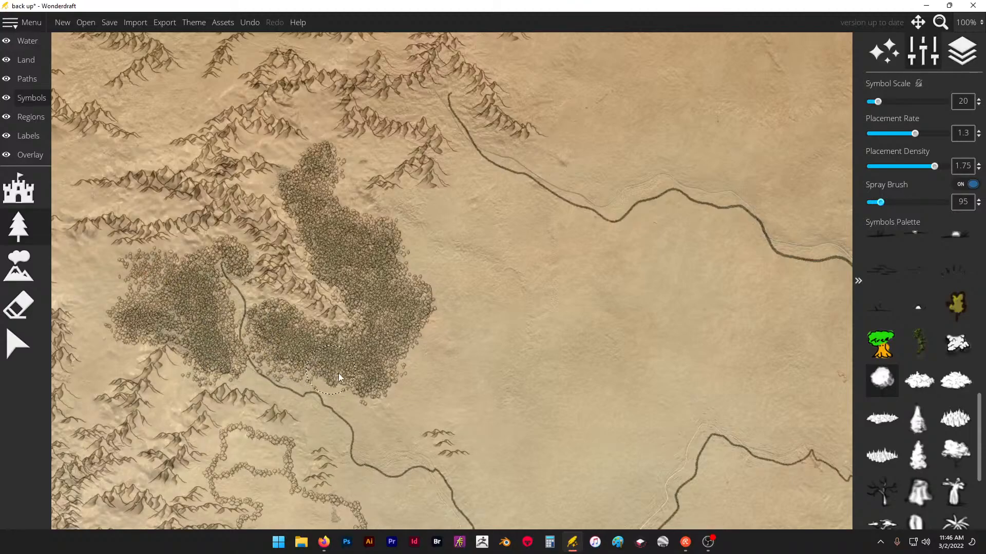
{"action": "left_click_drag", "start_coordinate": [338, 374], "coordinate": [287, 356]}
- Spray round trees across the outlined forests around the river junction, merging them into one dense forest
{"action": "scroll", "coordinate": [245, 201], "scroll_direction": "down", "scroll_amount": 8}
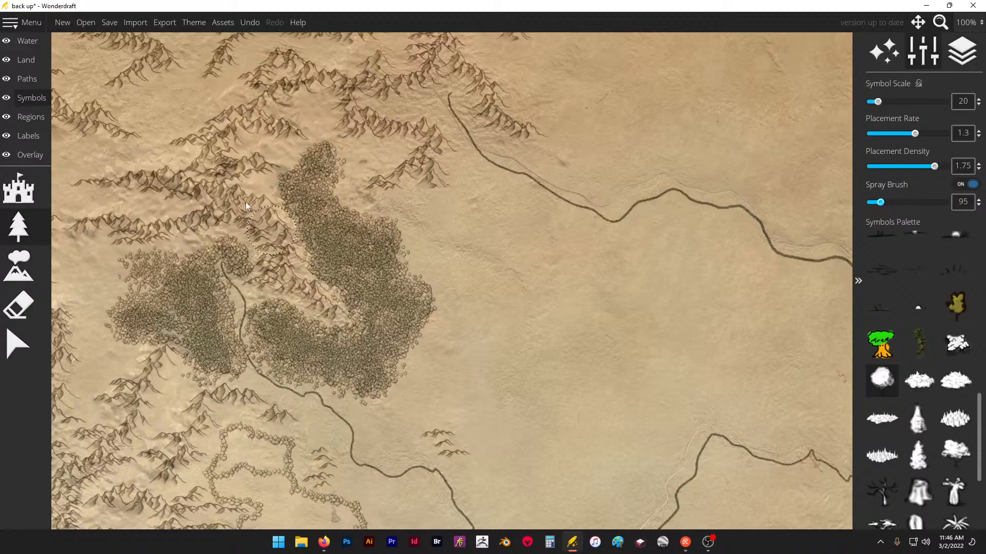
{"action": "scroll", "coordinate": [220, 245], "scroll_direction": "up", "scroll_amount": 10}
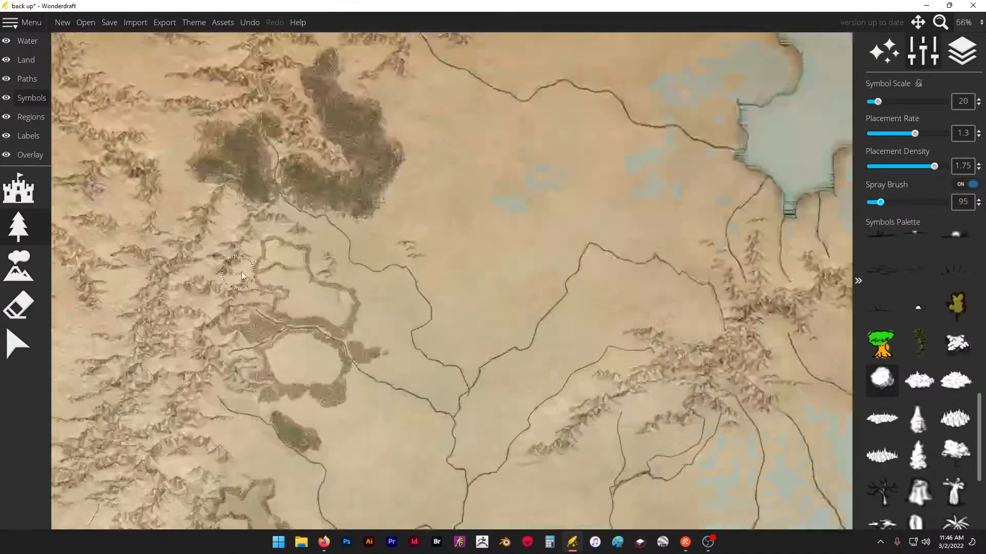
{"action": "mouse_move", "coordinate": [301, 264]}
{"action": "left_mouse_down"}
{"action": "mouse_move", "coordinate": [284, 267]}
{"action": "mouse_move", "coordinate": [346, 303]}
{"action": "mouse_move", "coordinate": [330, 340]}
{"action": "mouse_move", "coordinate": [440, 367]}
{"action": "mouse_move", "coordinate": [413, 340]}
{"action": "mouse_move", "coordinate": [375, 340]}
{"action": "mouse_move", "coordinate": [355, 356]}
{"action": "mouse_move", "coordinate": [438, 367]}
{"action": "mouse_move", "coordinate": [347, 281]}
{"action": "mouse_move", "coordinate": [325, 232]}
{"action": "mouse_move", "coordinate": [270, 231]}
{"action": "mouse_move", "coordinate": [264, 273]}
{"action": "mouse_move", "coordinate": [310, 219]}
{"action": "mouse_move", "coordinate": [356, 226]}
{"action": "mouse_move", "coordinate": [297, 204]}
{"action": "mouse_move", "coordinate": [357, 225]}
{"action": "mouse_move", "coordinate": [362, 237]}
{"action": "mouse_move", "coordinate": [342, 257]}
{"action": "mouse_move", "coordinate": [347, 230]}
{"action": "mouse_move", "coordinate": [328, 169]}
{"action": "left_mouse_up"}
{"action": "scroll", "coordinate": [329, 169], "scroll_direction": "down", "scroll_amount": 1}
{"action": "mouse_move", "coordinate": [345, 304]}
{"action": "left_mouse_down"}
{"action": "mouse_move", "coordinate": [366, 382]}
{"action": "mouse_move", "coordinate": [331, 380]}
{"action": "mouse_move", "coordinate": [313, 403]}
{"action": "mouse_move", "coordinate": [307, 477]}
{"action": "mouse_move", "coordinate": [335, 498]}
{"action": "mouse_move", "coordinate": [420, 489]}
{"action": "mouse_move", "coordinate": [410, 439]}
{"action": "mouse_move", "coordinate": [385, 421]}
{"action": "mouse_move", "coordinate": [347, 438]}
{"action": "mouse_move", "coordinate": [323, 483]}
{"action": "mouse_move", "coordinate": [303, 429]}
{"action": "mouse_move", "coordinate": [301, 440]}
{"action": "mouse_move", "coordinate": [357, 436]}
{"action": "mouse_move", "coordinate": [390, 453]}
{"action": "mouse_move", "coordinate": [429, 431]}
{"action": "mouse_move", "coordinate": [400, 429]}
{"action": "mouse_move", "coordinate": [406, 419]}
{"action": "mouse_move", "coordinate": [425, 448]}
{"action": "mouse_move", "coordinate": [384, 496]}
{"action": "mouse_move", "coordinate": [415, 501]}
{"action": "mouse_move", "coordinate": [302, 459]}
{"action": "mouse_move", "coordinate": [293, 429]}
{"action": "mouse_move", "coordinate": [455, 352]}
{"action": "mouse_move", "coordinate": [464, 317]}
{"action": "mouse_move", "coordinate": [437, 307]}
{"action": "mouse_move", "coordinate": [470, 297]}
{"action": "mouse_move", "coordinate": [440, 377]}
{"action": "mouse_move", "coordinate": [465, 443]}
{"action": "mouse_move", "coordinate": [354, 339]}
{"action": "mouse_move", "coordinate": [413, 396]}
{"action": "mouse_move", "coordinate": [387, 418]}
{"action": "mouse_move", "coordinate": [380, 445]}
{"action": "left_mouse_up"}
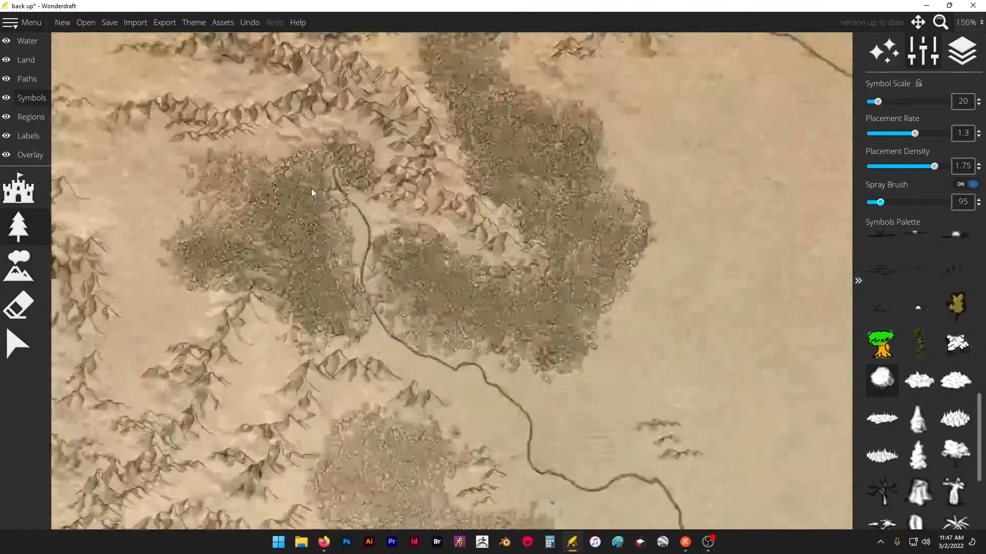
{"action": "mouse_move", "coordinate": [311, 189]}
{"action": "left_mouse_down"}
{"action": "mouse_move", "coordinate": [378, 280]}
{"action": "mouse_move", "coordinate": [366, 299]}
{"action": "mouse_move", "coordinate": [356, 266]}
{"action": "mouse_move", "coordinate": [385, 315]}
{"action": "mouse_move", "coordinate": [405, 326]}
{"action": "mouse_move", "coordinate": [368, 287]}
{"action": "mouse_move", "coordinate": [346, 228]}
{"action": "mouse_move", "coordinate": [352, 205]}
{"action": "mouse_move", "coordinate": [335, 196]}
{"action": "mouse_move", "coordinate": [346, 221]}
{"action": "mouse_move", "coordinate": [399, 262]}
{"action": "mouse_move", "coordinate": [277, 174]}
{"action": "left_mouse_up"}
{"action": "scroll", "coordinate": [278, 177], "scroll_direction": "down", "scroll_amount": 3}
{"action": "scroll", "coordinate": [288, 261], "scroll_direction": "down", "scroll_amount": 3}
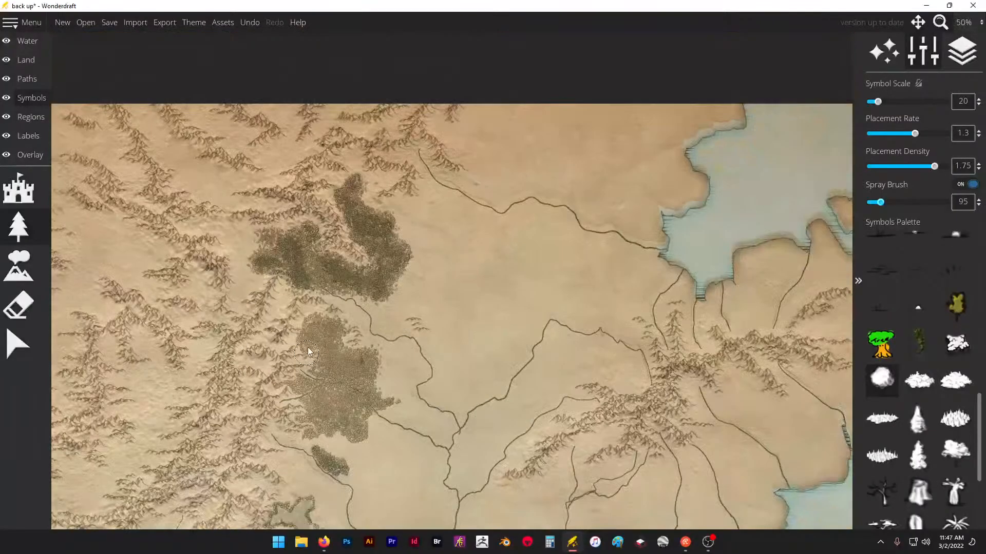
- Erase the round trees covering the river and its western branches through the dense forest at the river junction, using a small eraser
{"action": "scroll", "coordinate": [371, 228], "scroll_direction": "up", "scroll_amount": 5}
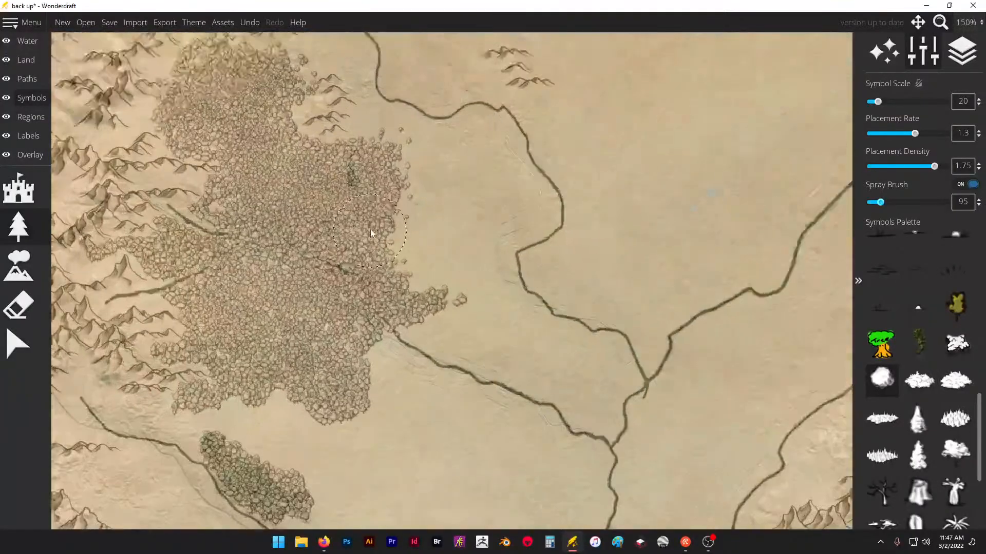
{"action": "left_click", "coordinate": [25, 301]}
{"action": "left_click_drag", "start_coordinate": [897, 98], "coordinate": [868, 98]}
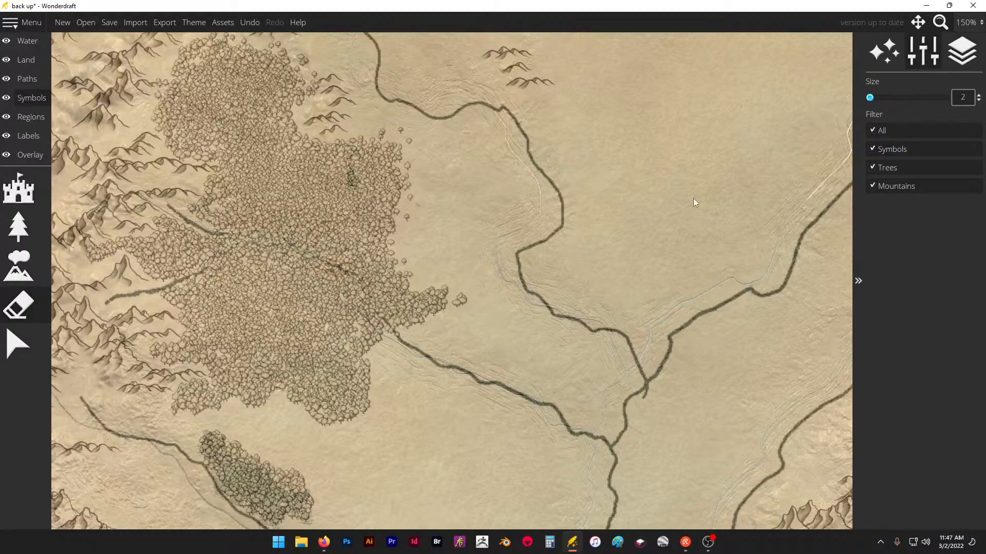
{"action": "scroll", "coordinate": [352, 285], "scroll_direction": "up", "scroll_amount": 4}
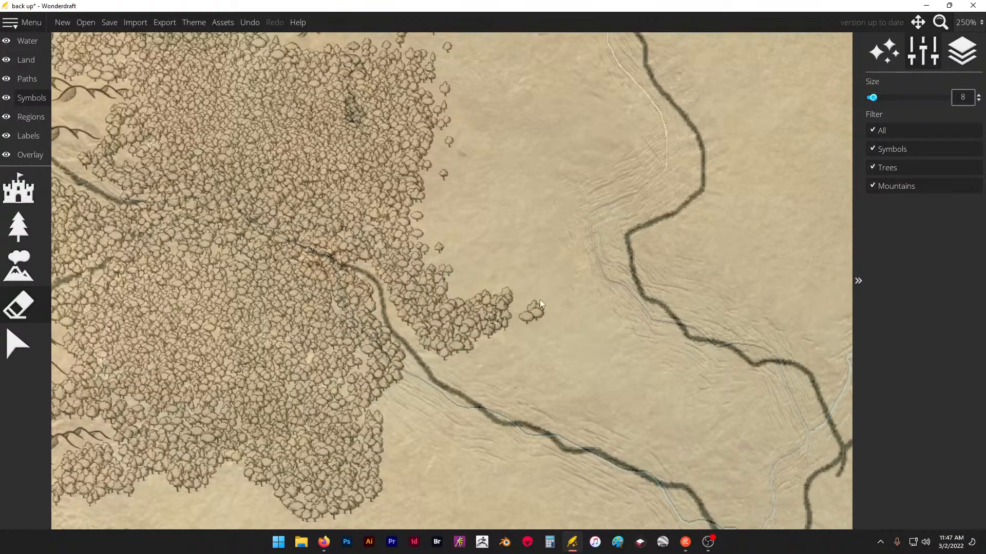
{"action": "scroll", "coordinate": [384, 266], "scroll_direction": "down", "scroll_amount": 2}
{"action": "scroll", "coordinate": [385, 272], "scroll_direction": "up", "scroll_amount": 5}
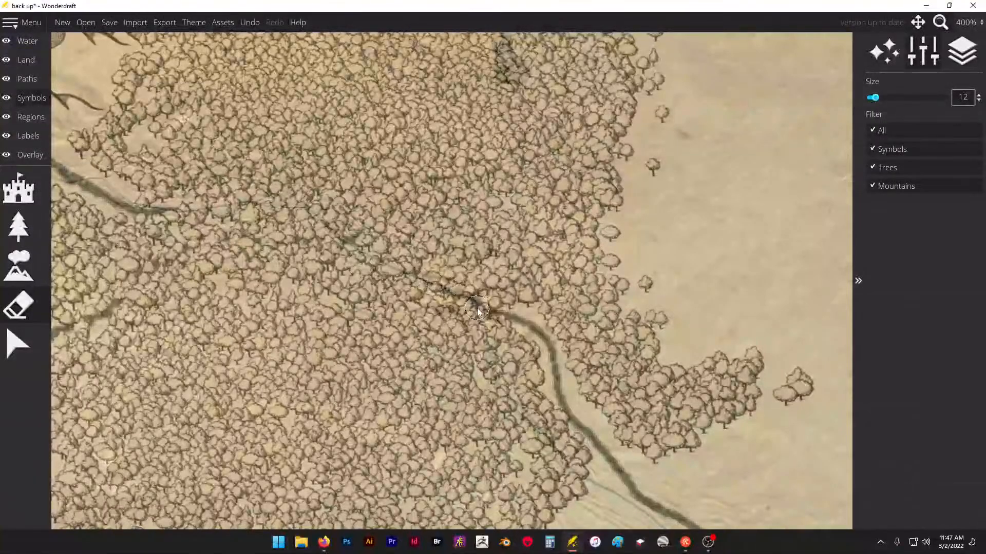
{"action": "mouse_move", "coordinate": [476, 308]}
{"action": "left_mouse_down"}
{"action": "mouse_move", "coordinate": [315, 239]}
{"action": "mouse_move", "coordinate": [240, 242]}
{"action": "mouse_move", "coordinate": [179, 222]}
{"action": "mouse_move", "coordinate": [197, 250]}
{"action": "mouse_move", "coordinate": [72, 319]}
{"action": "mouse_move", "coordinate": [59, 308]}
{"action": "left_mouse_up"}
{"action": "scroll", "coordinate": [568, 249], "scroll_direction": "down", "scroll_amount": 3}
{"action": "scroll", "coordinate": [267, 280], "scroll_direction": "down", "scroll_amount": 6}
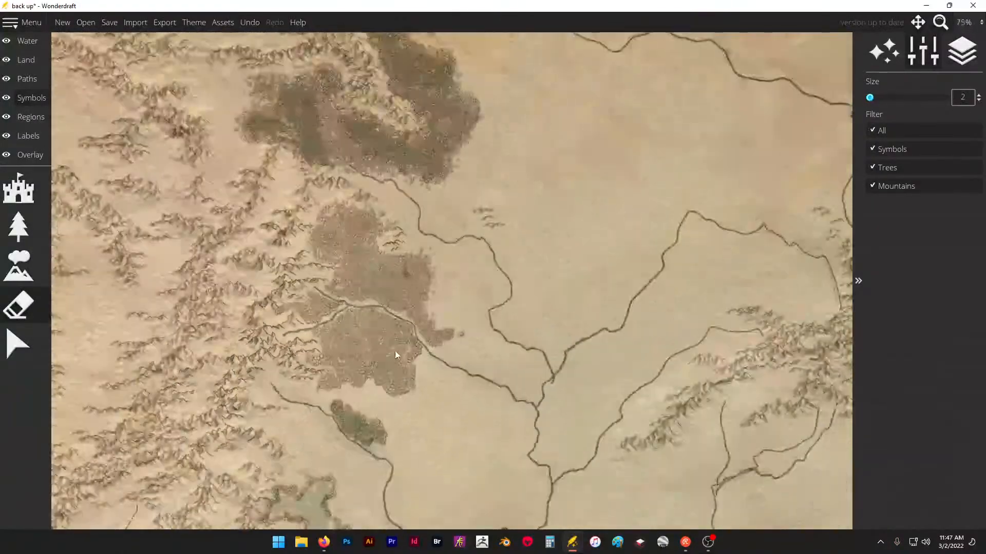
- Erase trees with a size 10 eraser to clear the river course winding up through the large northern forest
{"action": "scroll", "coordinate": [400, 133], "scroll_direction": "up", "scroll_amount": 4}
{"action": "scroll", "coordinate": [308, 175], "scroll_direction": "up", "scroll_amount": 3}
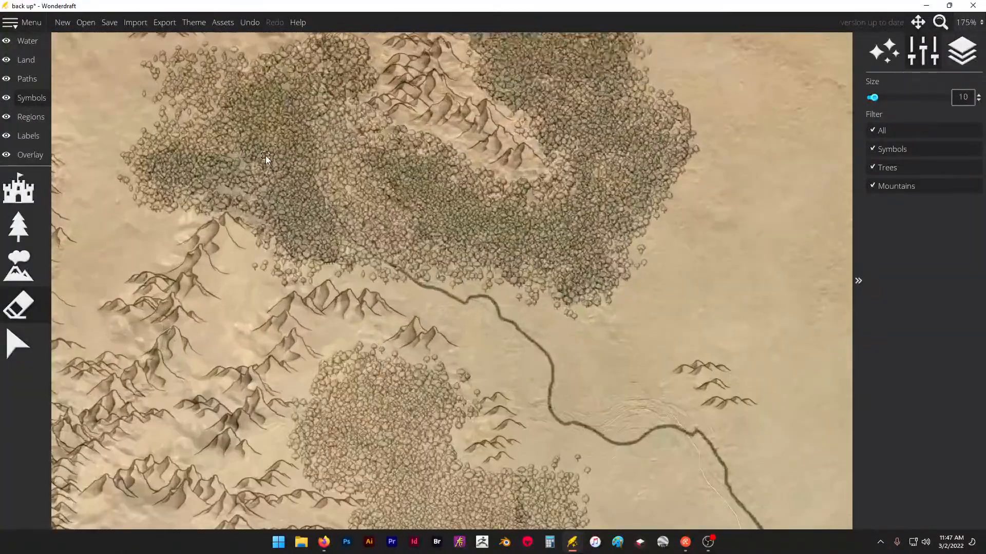
{"action": "left_click_drag", "start_coordinate": [441, 315], "coordinate": [380, 273]}
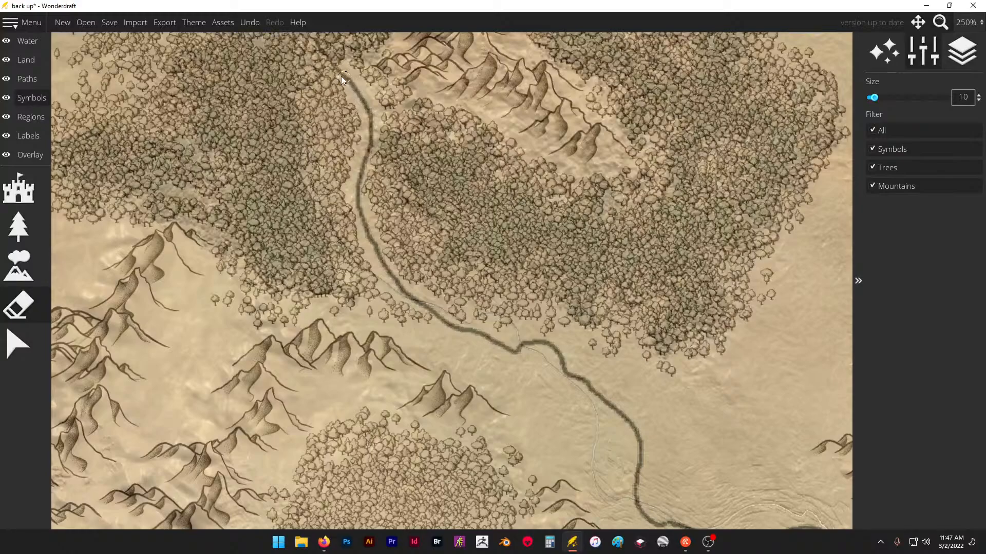
{"action": "scroll", "coordinate": [378, 149], "scroll_direction": "down", "scroll_amount": 3}
{"action": "scroll", "coordinate": [380, 162], "scroll_direction": "up", "scroll_amount": 3}
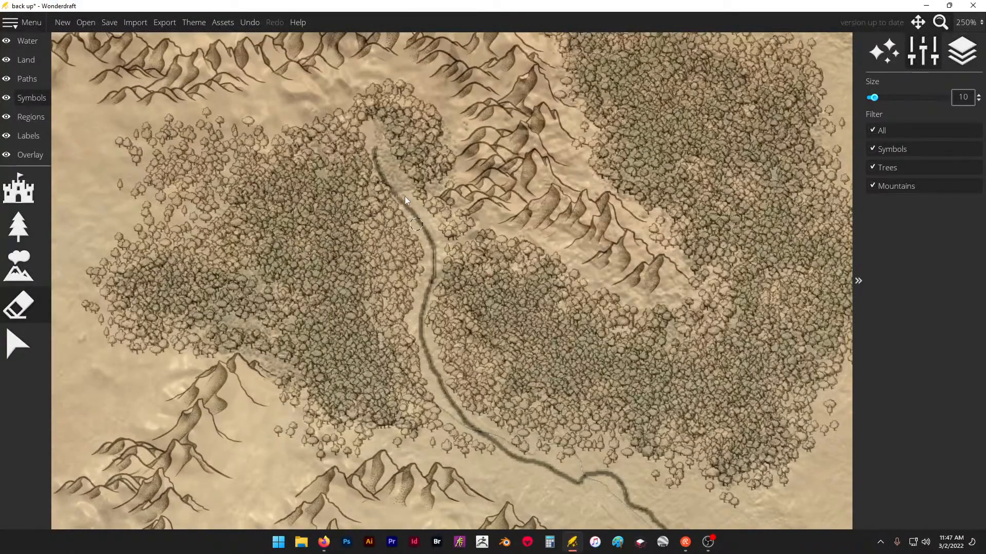
- Spray round trees over the outlined forest east of the mountains, then extend it north towards the river with the spray brush at 72
{"action": "scroll", "coordinate": [405, 196], "scroll_direction": "down", "scroll_amount": 10}
{"action": "scroll", "coordinate": [334, 241], "scroll_direction": "up", "scroll_amount": 8}
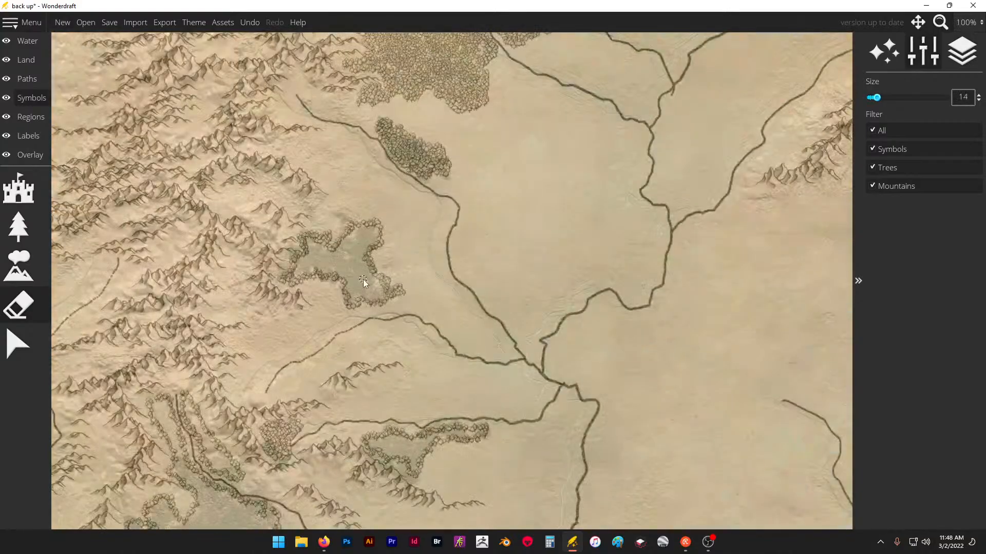
{"action": "left_click", "coordinate": [19, 226]}
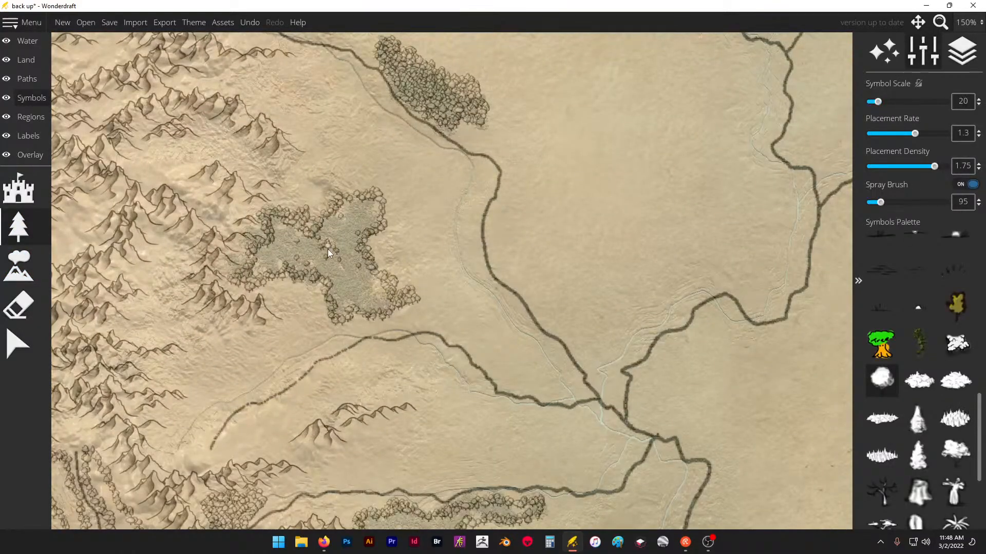
{"action": "mouse_move", "coordinate": [328, 248]}
{"action": "left_mouse_down"}
{"action": "mouse_move", "coordinate": [364, 293]}
{"action": "mouse_move", "coordinate": [342, 246]}
{"action": "mouse_move", "coordinate": [363, 215]}
{"action": "mouse_move", "coordinate": [307, 248]}
{"action": "mouse_move", "coordinate": [283, 246]}
{"action": "left_mouse_up"}
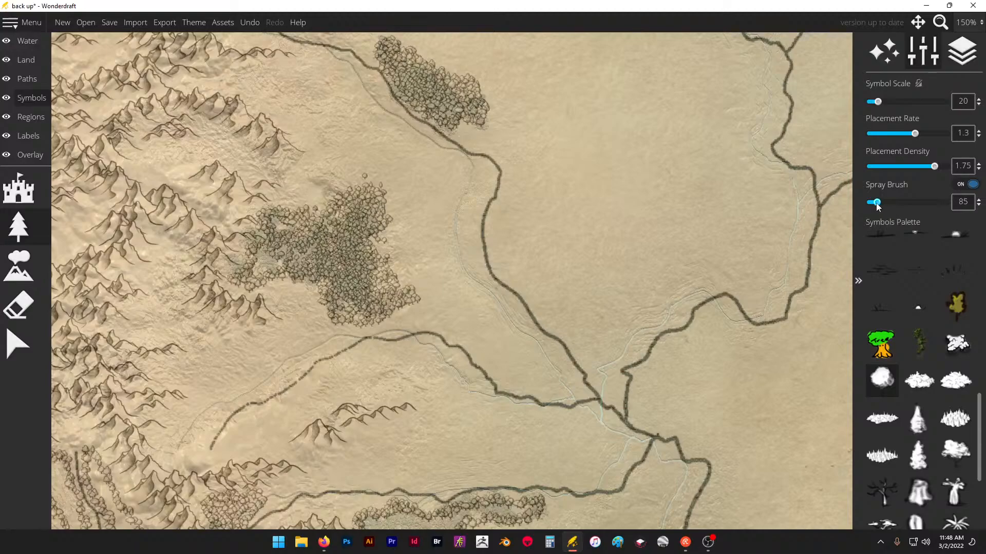
{"action": "left_click_drag", "start_coordinate": [880, 202], "coordinate": [872, 203]}
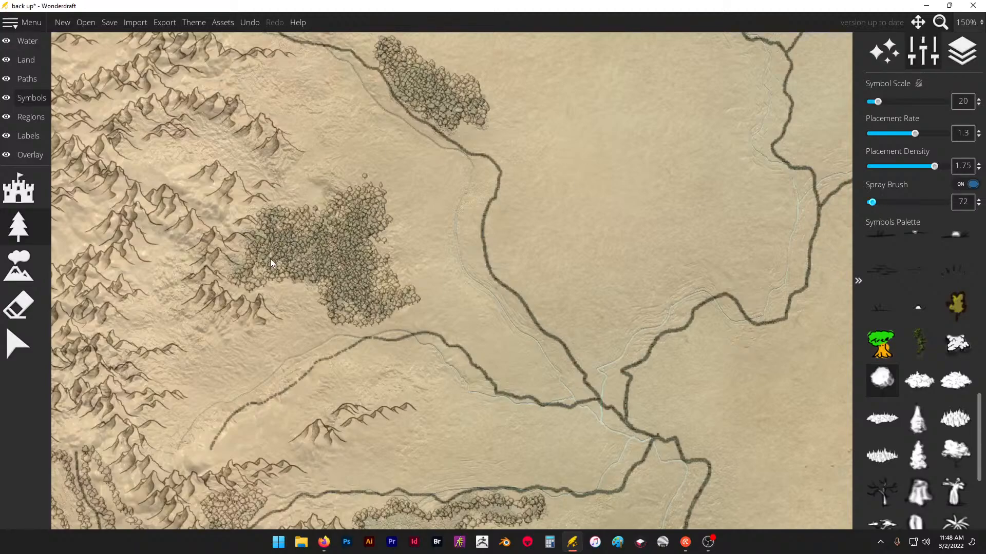
{"action": "left_click_drag", "start_coordinate": [338, 179], "coordinate": [375, 187]}
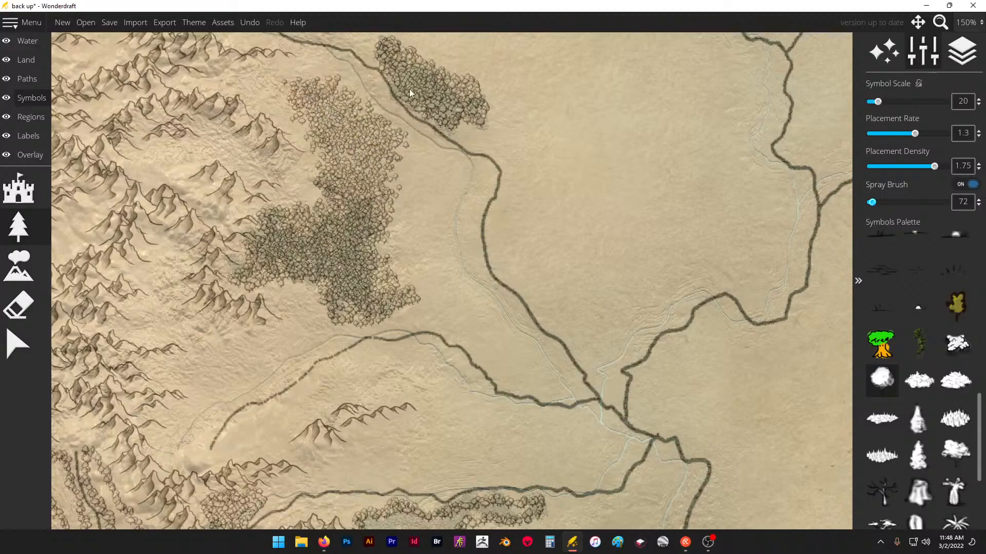
- Spray round trees across the large outlined southern forest, filling its mountain valley, eastern lobe and long southwestern arm
{"action": "scroll", "coordinate": [514, 121], "scroll_direction": "down", "scroll_amount": 5}
{"action": "scroll", "coordinate": [442, 190], "scroll_direction": "up", "scroll_amount": 4}
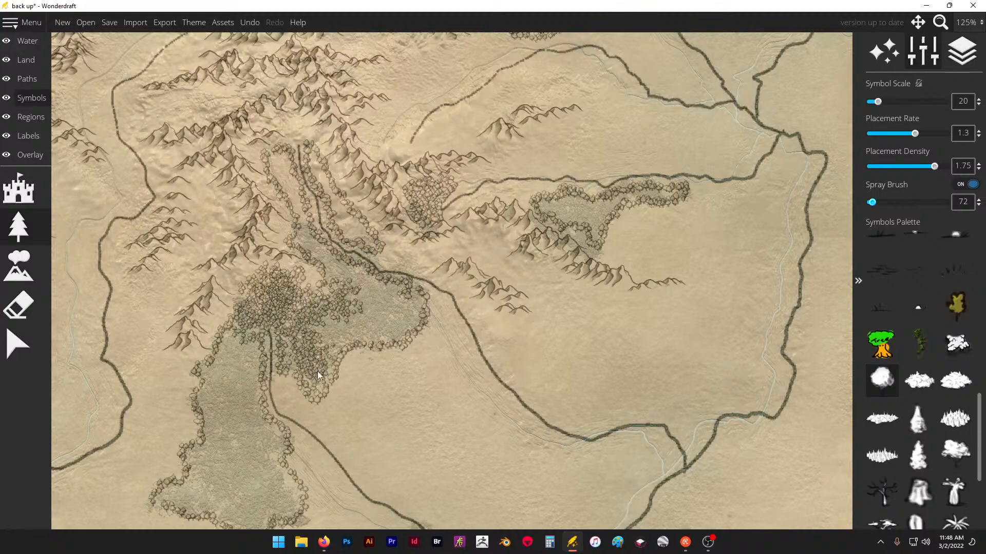
{"action": "left_click_drag", "start_coordinate": [402, 322], "coordinate": [363, 325]}
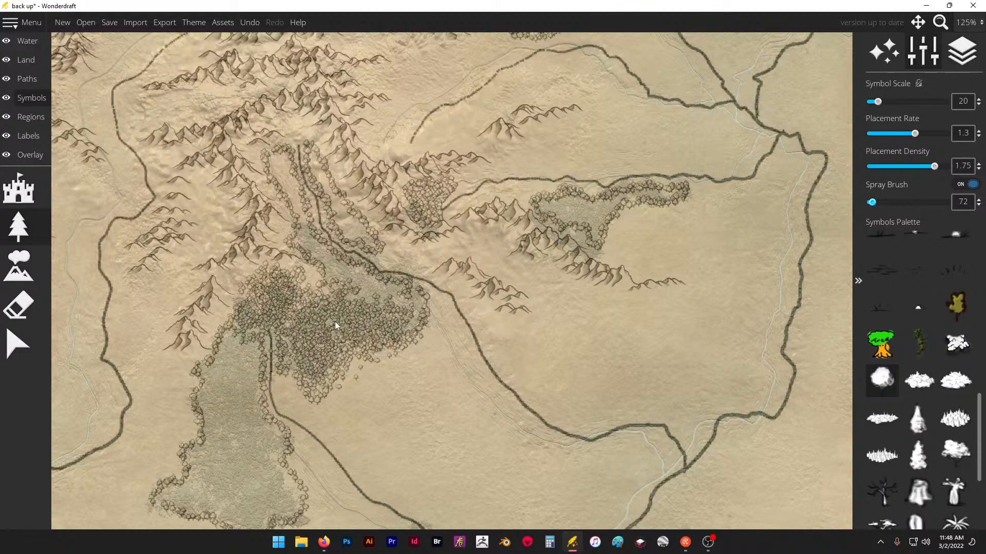
{"action": "left_click_drag", "start_coordinate": [373, 278], "coordinate": [345, 240]}
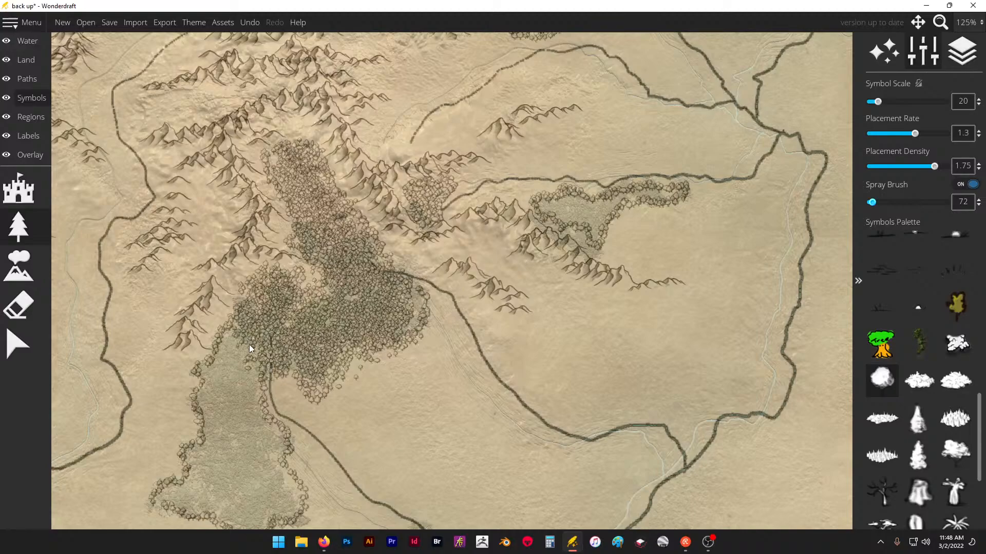
{"action": "left_click_drag", "start_coordinate": [222, 384], "coordinate": [199, 465]}
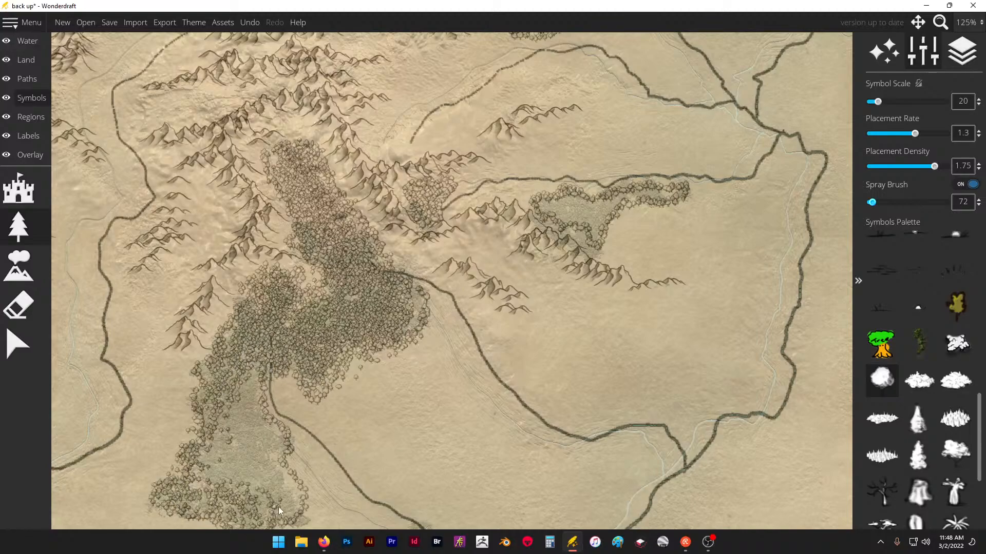
{"action": "mouse_move", "coordinate": [259, 415]}
{"action": "left_mouse_down"}
{"action": "mouse_move", "coordinate": [188, 475]}
{"action": "mouse_move", "coordinate": [232, 400]}
{"action": "mouse_move", "coordinate": [255, 393]}
{"action": "mouse_move", "coordinate": [265, 471]}
{"action": "left_mouse_up"}
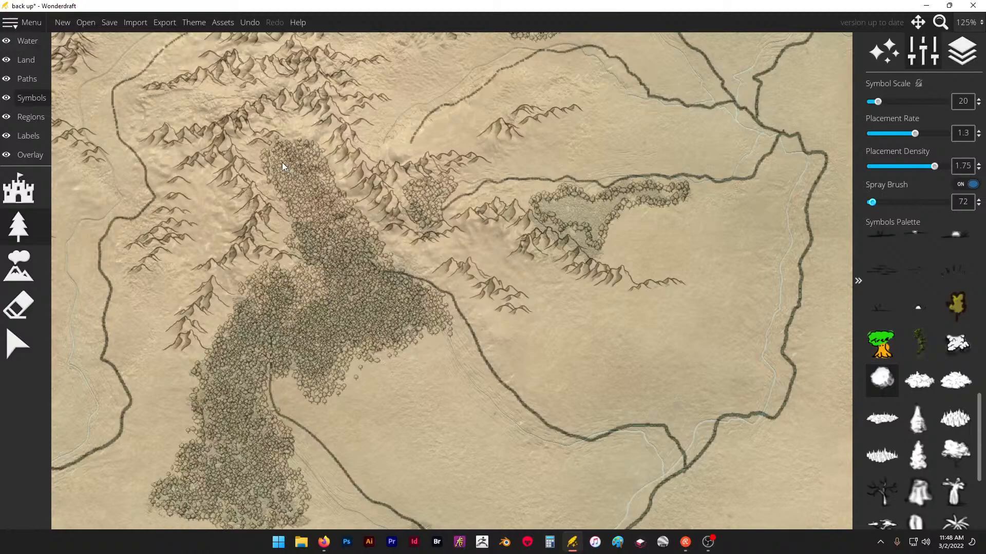
- Widen the large southern forest's western edge and spray a small patch of round trees over the traced woodland near the south coast
{"action": "scroll", "coordinate": [302, 171], "scroll_direction": "down", "scroll_amount": 3}
{"action": "left_click_drag", "start_coordinate": [321, 343], "coordinate": [287, 230]}
{"action": "scroll", "coordinate": [287, 230], "scroll_direction": "up", "scroll_amount": 1}
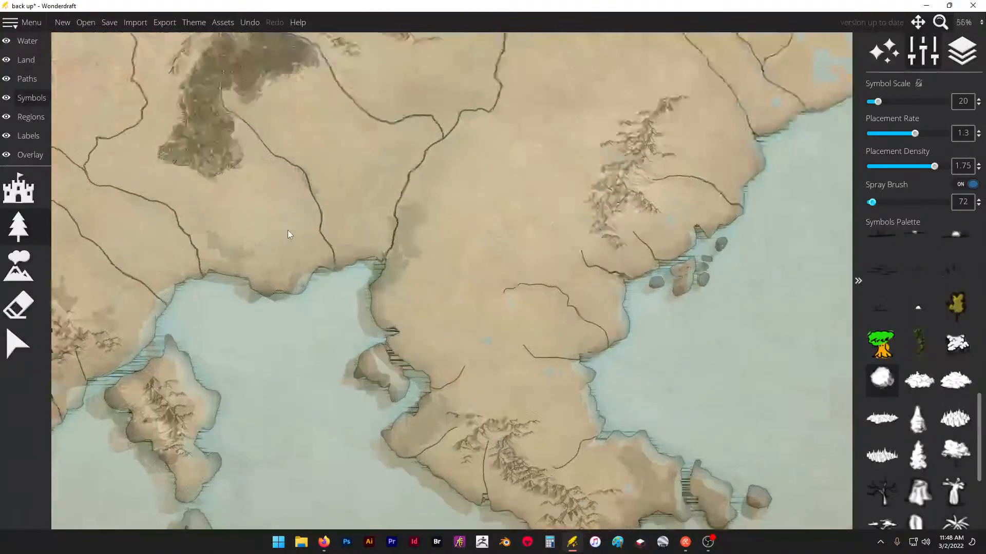
{"action": "scroll", "coordinate": [258, 179], "scroll_direction": "up", "scroll_amount": 1}
{"action": "scroll", "coordinate": [258, 179], "scroll_direction": "down", "scroll_amount": 2}
{"action": "scroll", "coordinate": [312, 179], "scroll_direction": "up", "scroll_amount": 3}
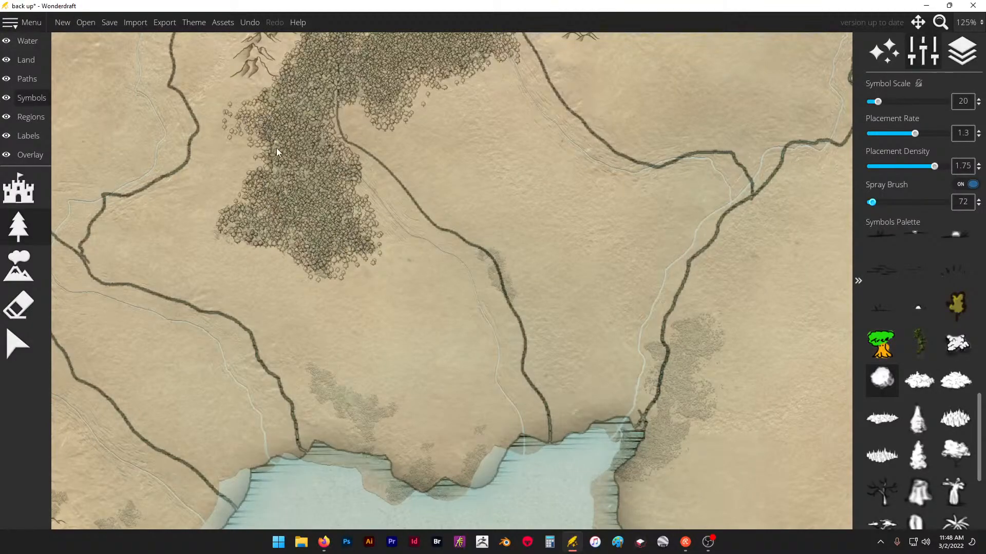
{"action": "left_click_drag", "start_coordinate": [329, 394], "coordinate": [374, 409]}
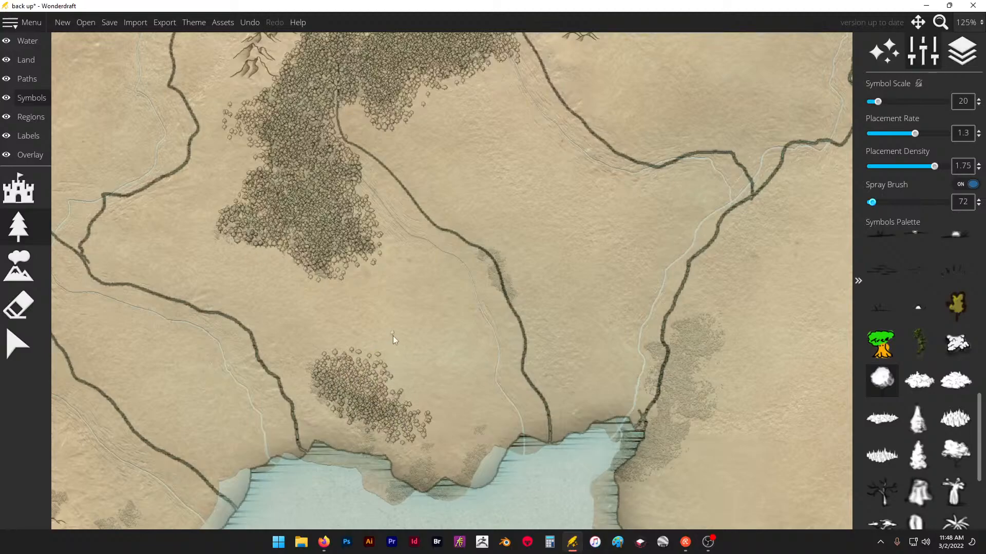
- Set the trace image overlay's opacity to 0
{"action": "scroll", "coordinate": [394, 335], "scroll_direction": "down", "scroll_amount": 5}
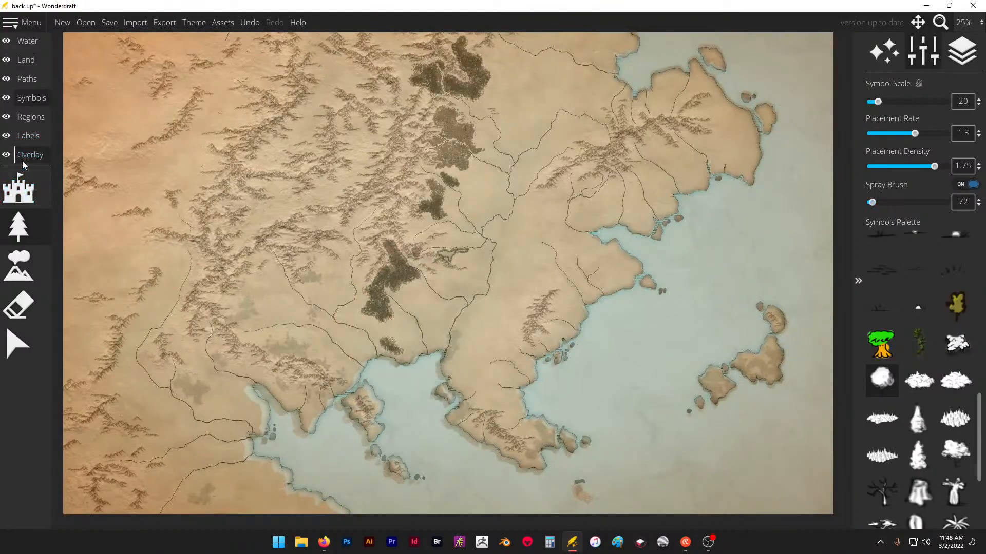
{"action": "left_click", "coordinate": [23, 161]}
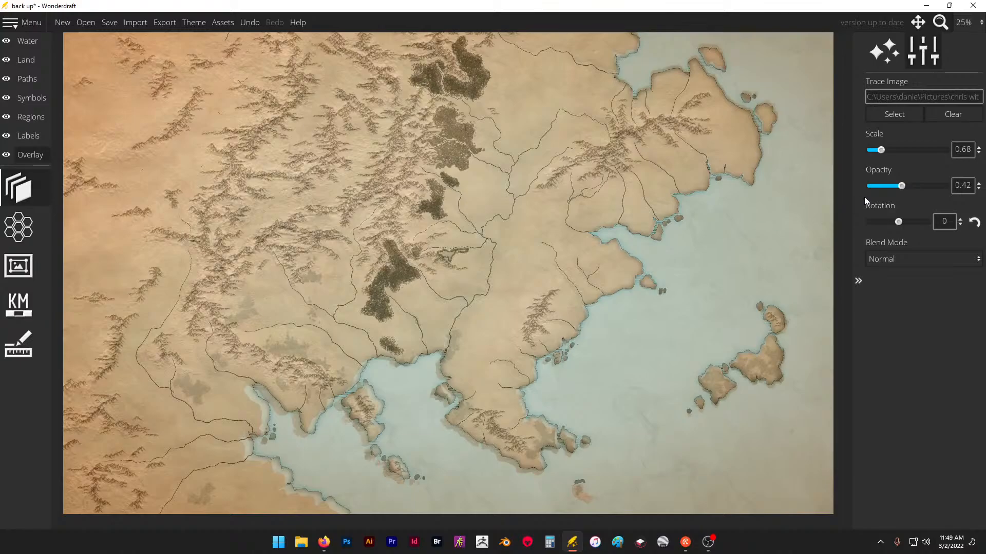
{"action": "left_click_drag", "start_coordinate": [903, 186], "coordinate": [860, 186]}
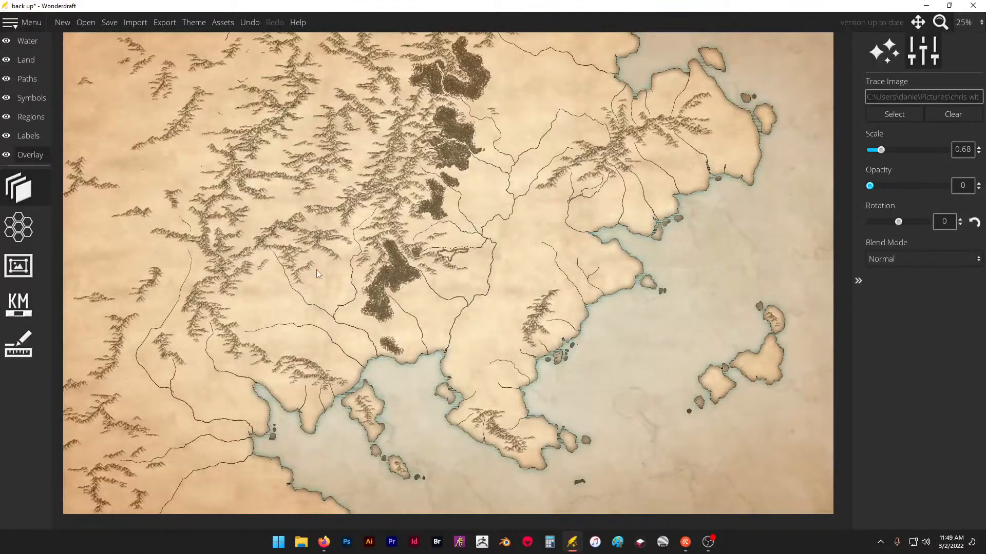
- Turn off the spray brush for the round trees and fill out the eastern edge of the forest below the small riverside grove
{"action": "scroll", "coordinate": [485, 189], "scroll_direction": "up", "scroll_amount": 5}
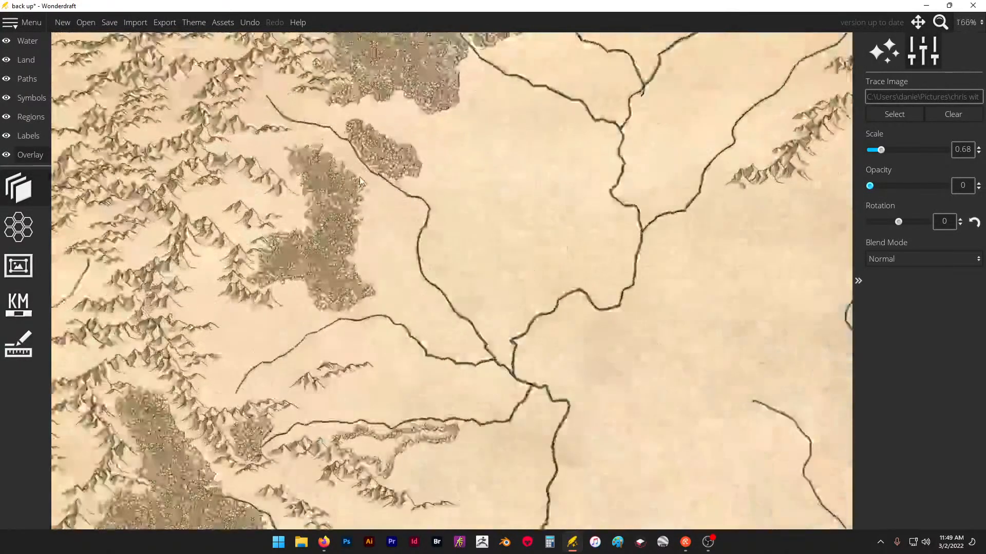
{"action": "scroll", "coordinate": [362, 177], "scroll_direction": "down", "scroll_amount": 2}
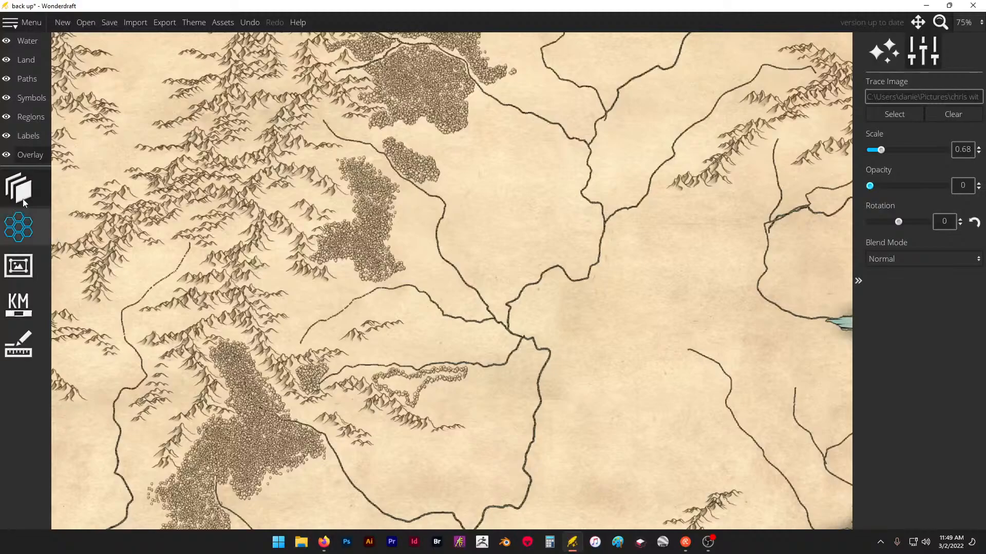
{"action": "left_click", "coordinate": [27, 100]}
{"action": "left_click", "coordinate": [29, 277]}
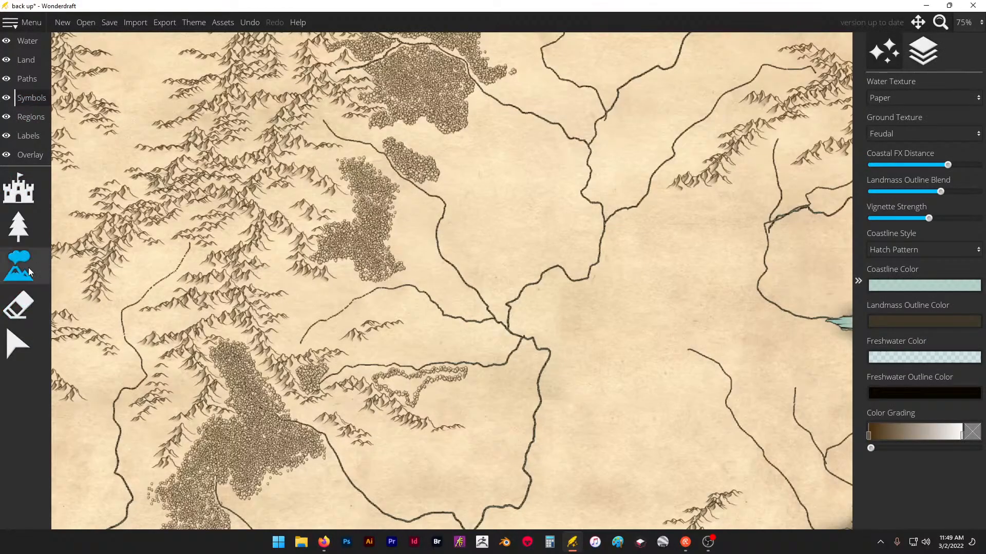
{"action": "left_click", "coordinate": [19, 226]}
{"action": "scroll", "coordinate": [349, 238], "scroll_direction": "up", "scroll_amount": 5}
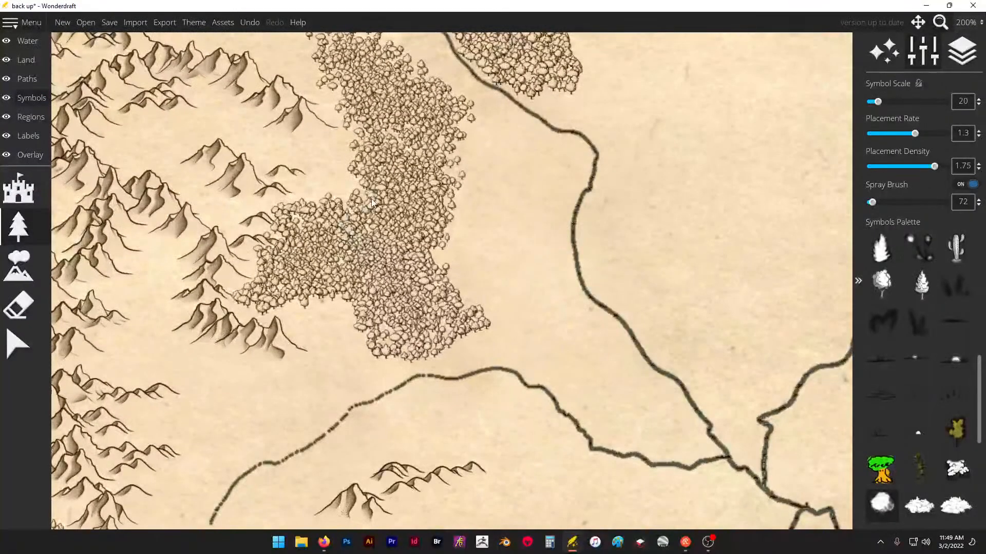
{"action": "left_click", "coordinate": [971, 186]}
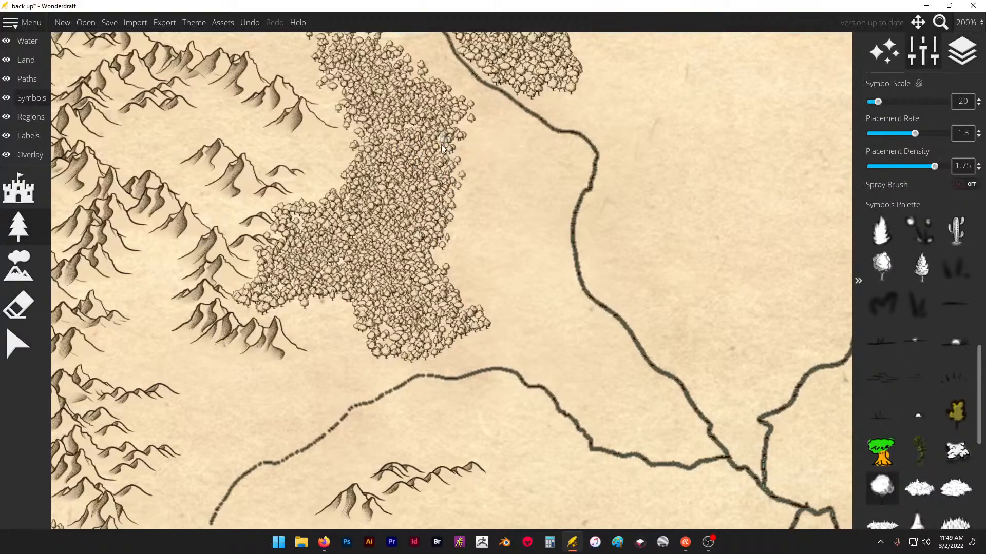
{"action": "left_click_drag", "start_coordinate": [452, 188], "coordinate": [439, 218]}
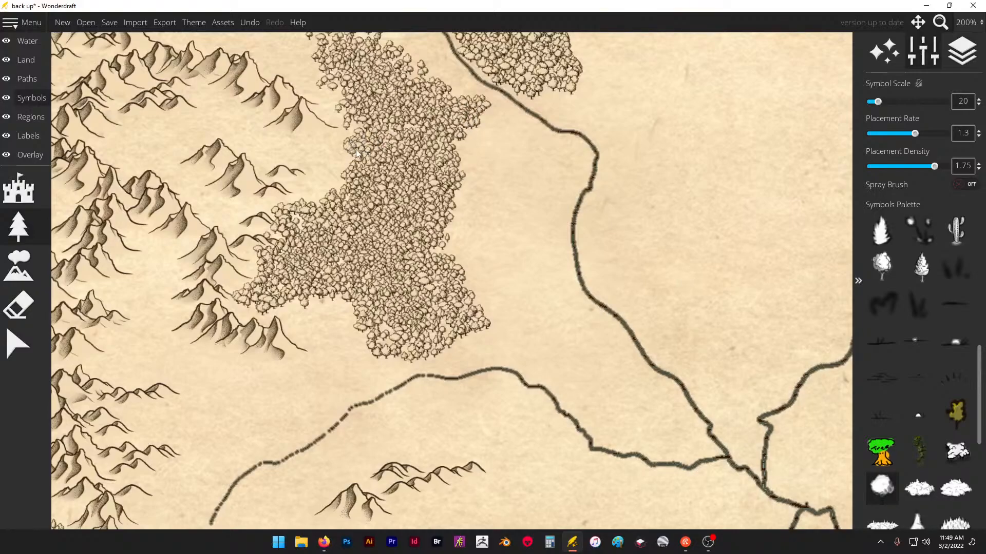
- Paint single round trees along the same forest's northern and western edges to close gaps and smooth its outline
{"action": "scroll", "coordinate": [426, 233], "scroll_direction": "down", "scroll_amount": 5}
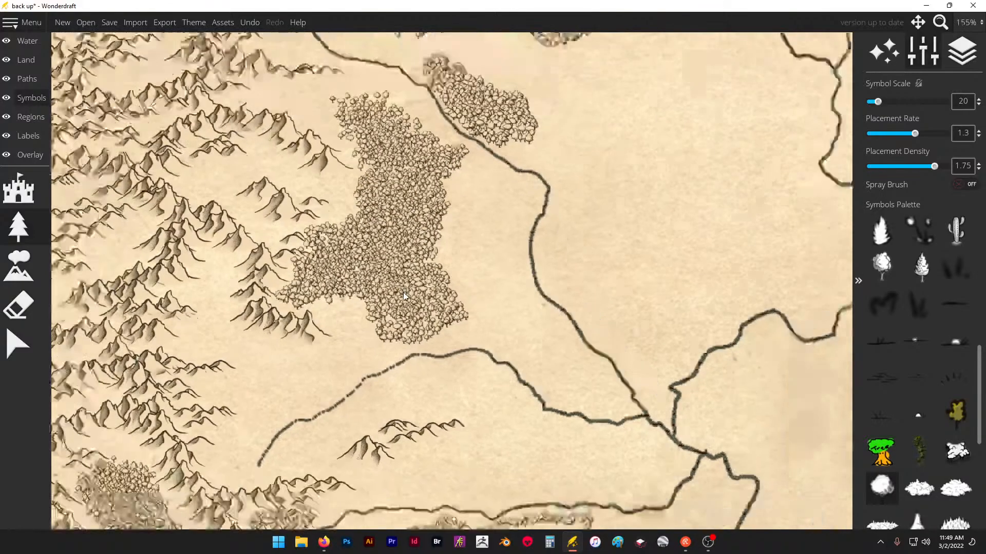
{"action": "scroll", "coordinate": [398, 208], "scroll_direction": "up", "scroll_amount": 5}
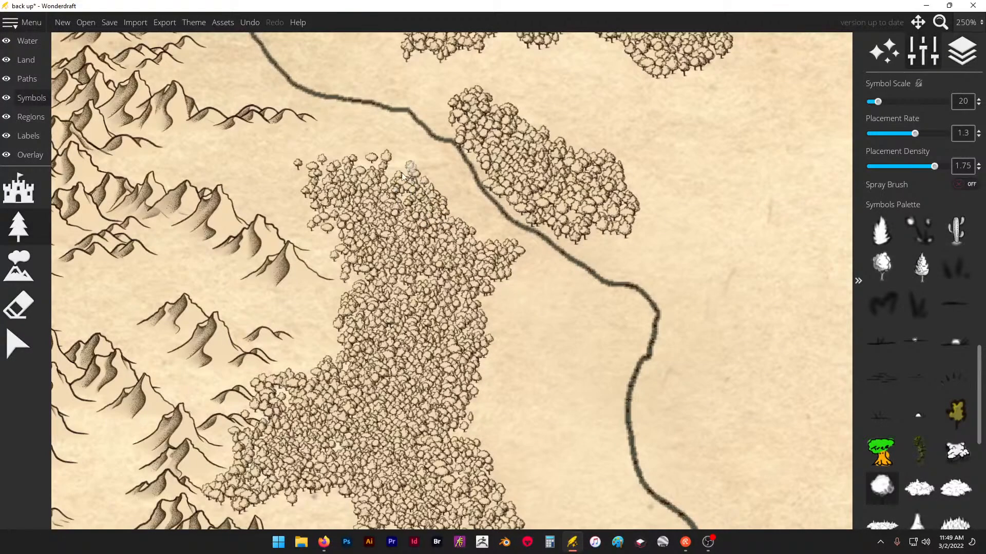
{"action": "left_click_drag", "start_coordinate": [382, 160], "coordinate": [319, 163]}
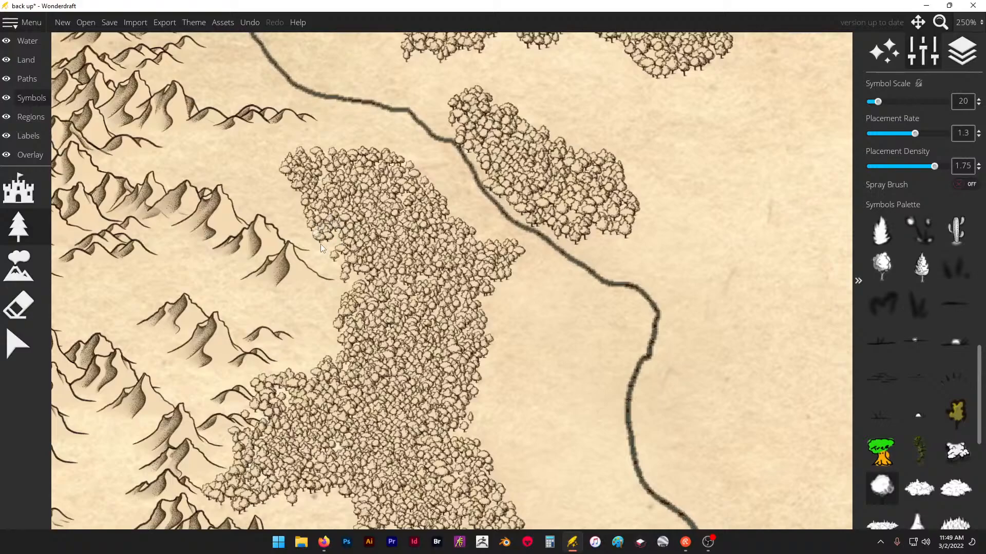
{"action": "left_click_drag", "start_coordinate": [321, 244], "coordinate": [343, 252]}
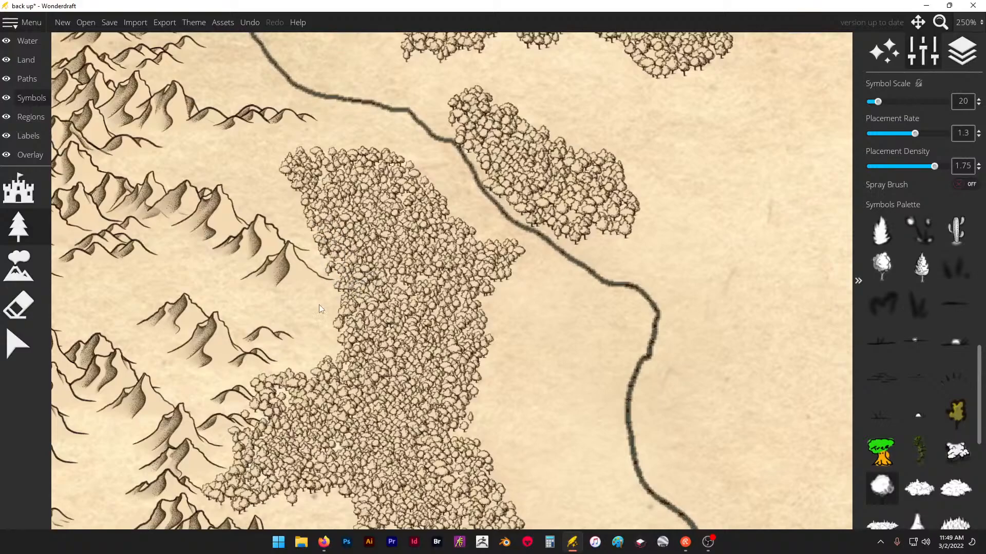
{"action": "mouse_move", "coordinate": [320, 309]}
{"action": "left_mouse_down"}
{"action": "mouse_move", "coordinate": [354, 340]}
{"action": "mouse_move", "coordinate": [331, 368]}
{"action": "left_mouse_up"}
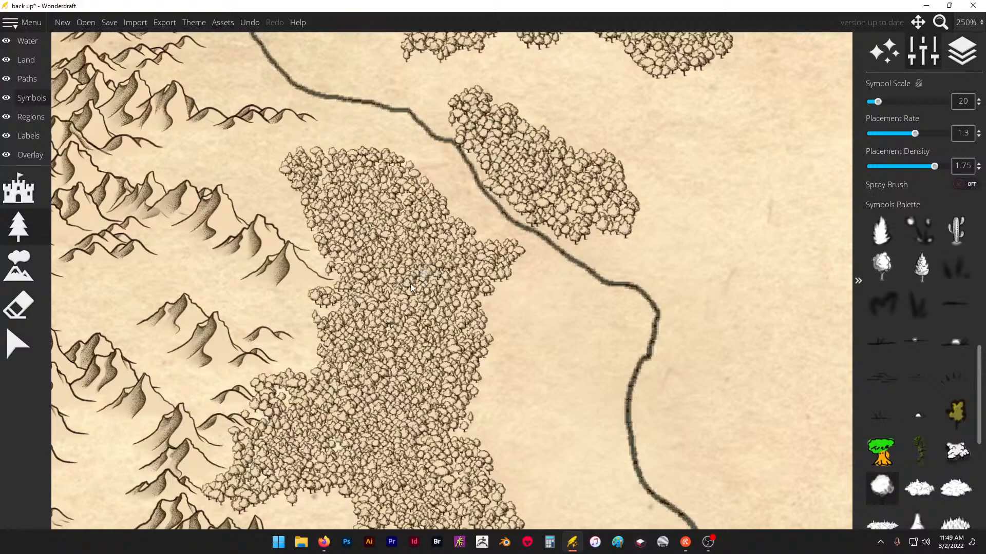
- Paint round trees along both banks of the forked river to close the gaps between the northern forest masses and the water
{"action": "scroll", "coordinate": [423, 278], "scroll_direction": "down", "scroll_amount": 6}
{"action": "scroll", "coordinate": [421, 153], "scroll_direction": "up", "scroll_amount": 5}
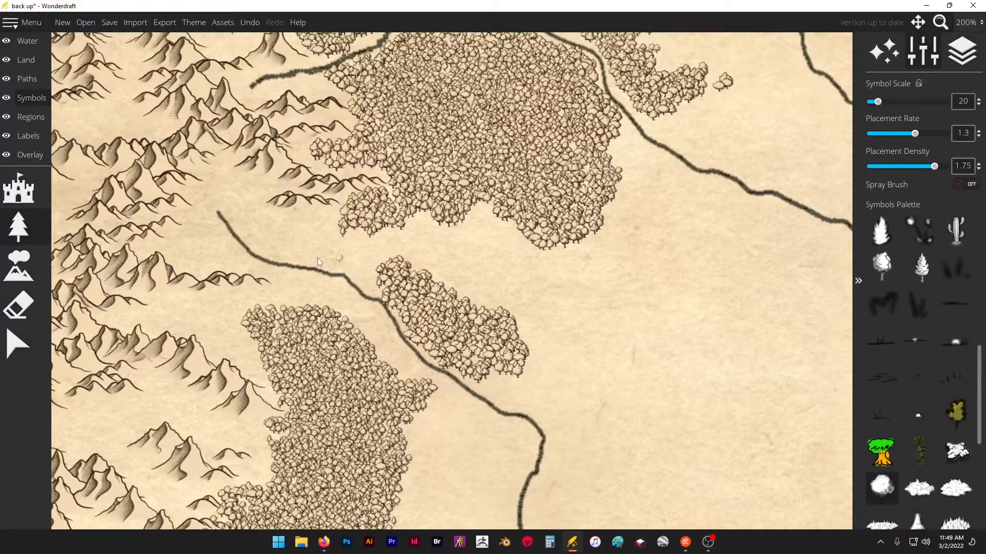
{"action": "scroll", "coordinate": [318, 262], "scroll_direction": "down", "scroll_amount": 3}
{"action": "scroll", "coordinate": [411, 131], "scroll_direction": "up", "scroll_amount": 5}
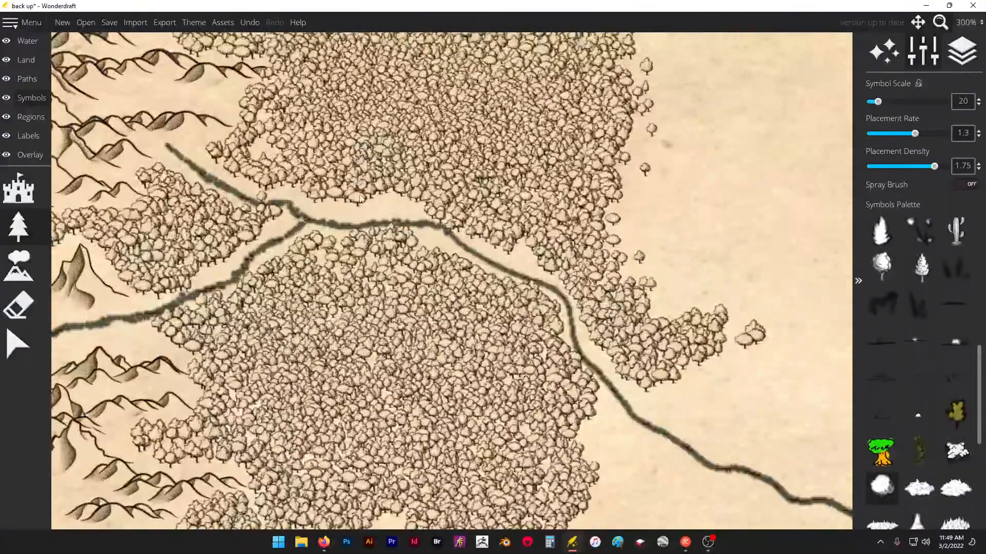
{"action": "left_click_drag", "start_coordinate": [360, 199], "coordinate": [411, 211]}
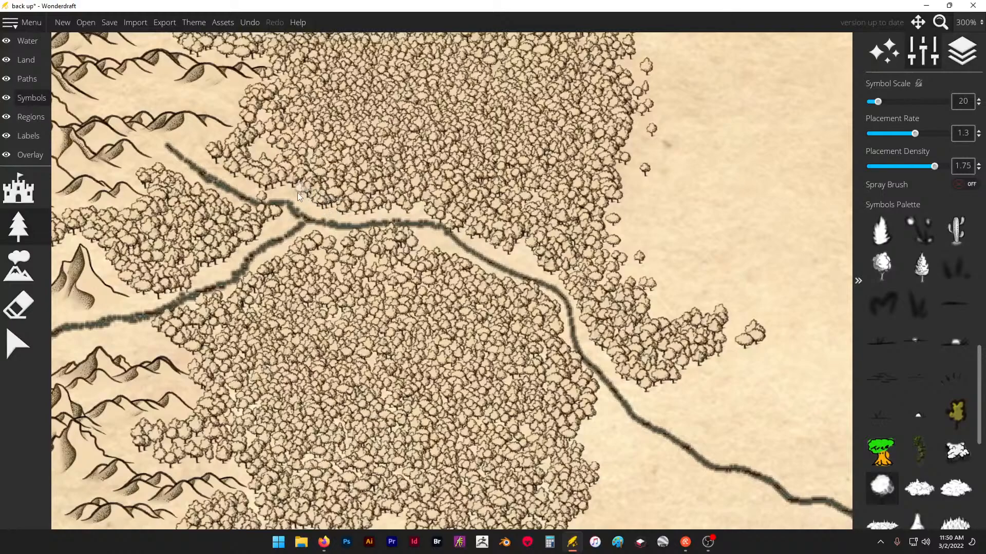
{"action": "mouse_move", "coordinate": [324, 210]}
{"action": "left_mouse_down"}
{"action": "mouse_move", "coordinate": [426, 208]}
{"action": "mouse_move", "coordinate": [487, 221]}
{"action": "mouse_move", "coordinate": [562, 272]}
{"action": "mouse_move", "coordinate": [468, 269]}
{"action": "left_mouse_up"}
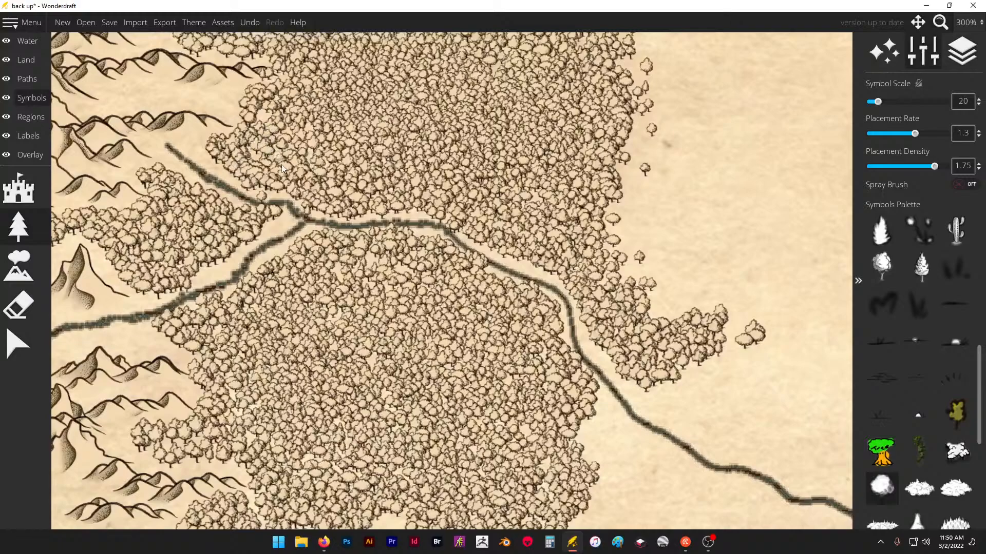
{"action": "left_click_drag", "start_coordinate": [268, 239], "coordinate": [244, 255]}
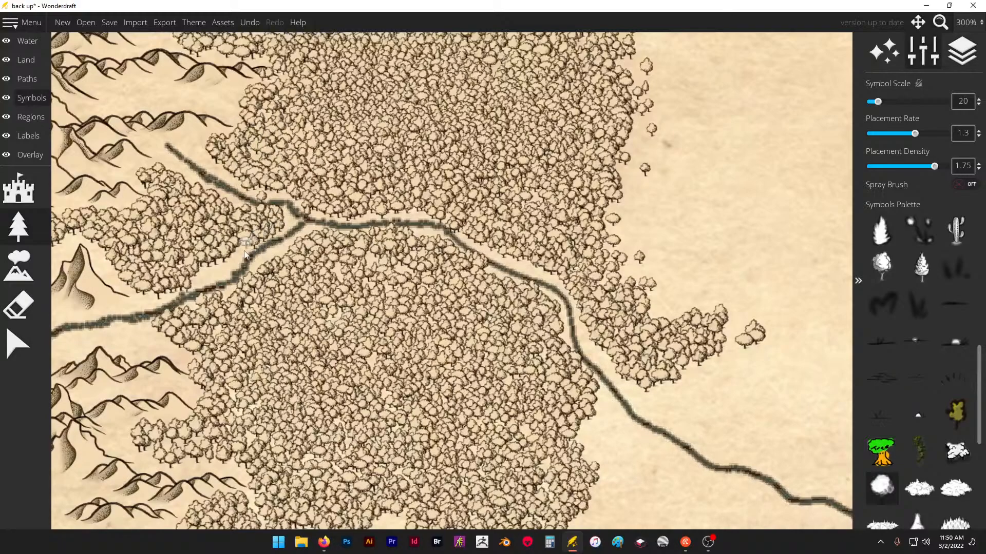
{"action": "mouse_move", "coordinate": [149, 301]}
{"action": "left_mouse_down"}
{"action": "mouse_move", "coordinate": [128, 308]}
{"action": "mouse_move", "coordinate": [148, 288]}
{"action": "mouse_move", "coordinate": [119, 287]}
{"action": "left_mouse_up"}
- Set the trace image overlay's opacity to 0.45 and its scale to 0.68
{"action": "scroll", "coordinate": [402, 163], "scroll_direction": "down", "scroll_amount": 5}
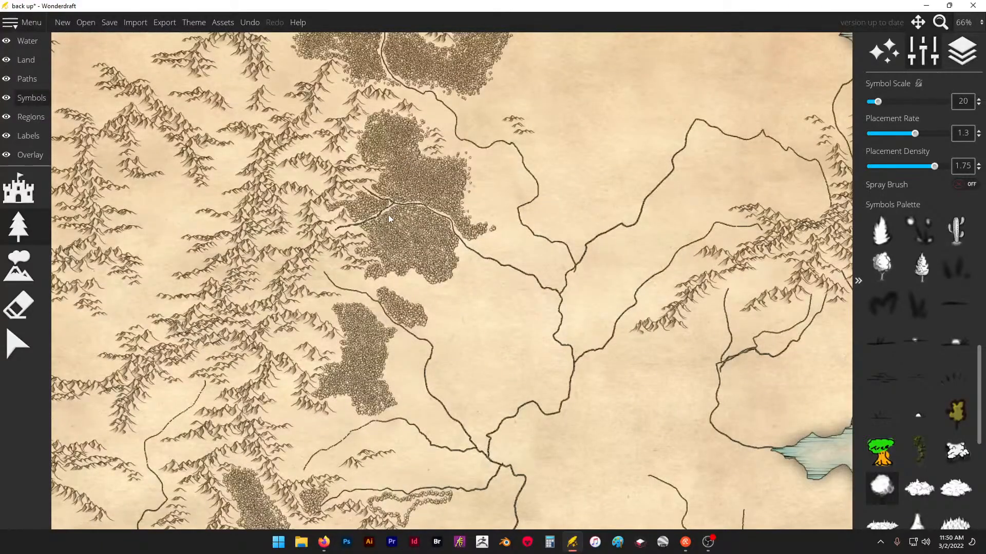
{"action": "scroll", "coordinate": [439, 205], "scroll_direction": "down", "scroll_amount": 4}
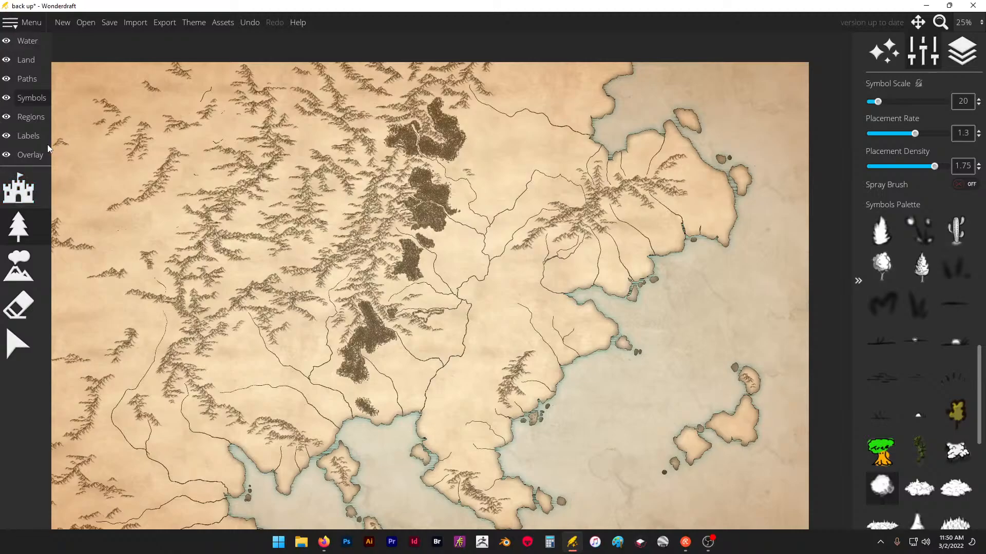
{"action": "left_click", "coordinate": [30, 155]}
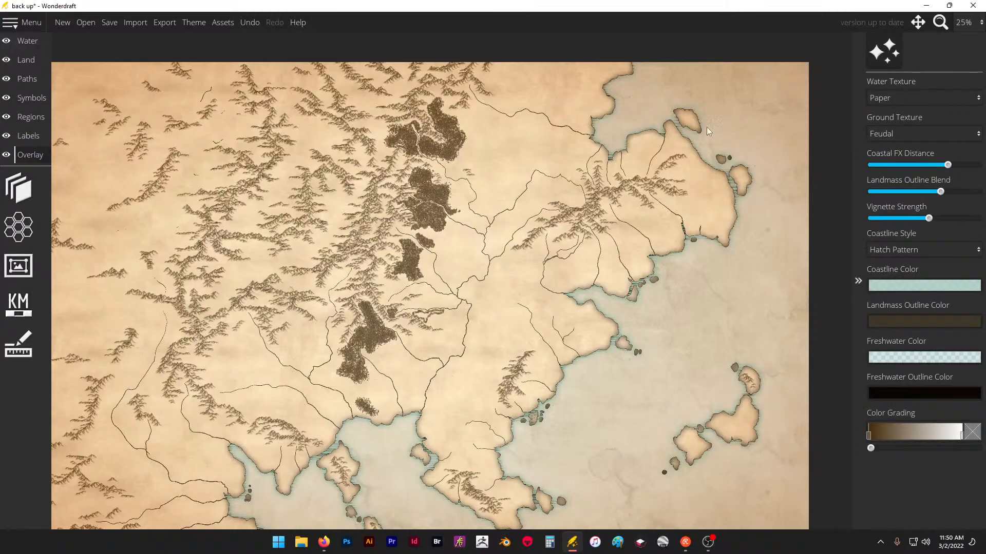
{"action": "left_click", "coordinate": [18, 188]}
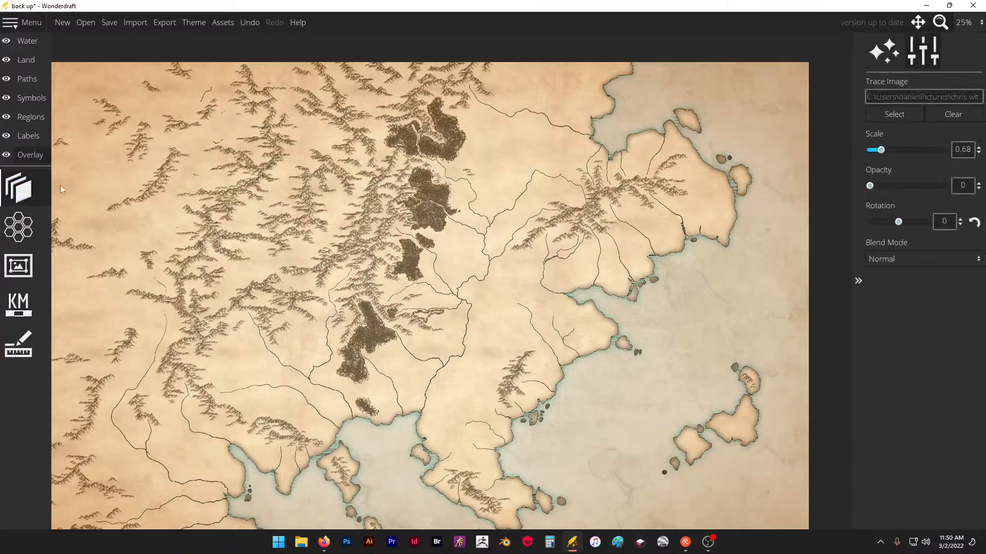
{"action": "left_click_drag", "start_coordinate": [881, 150], "coordinate": [888, 150]}
{"action": "left_click_drag", "start_coordinate": [869, 185], "coordinate": [903, 186]}
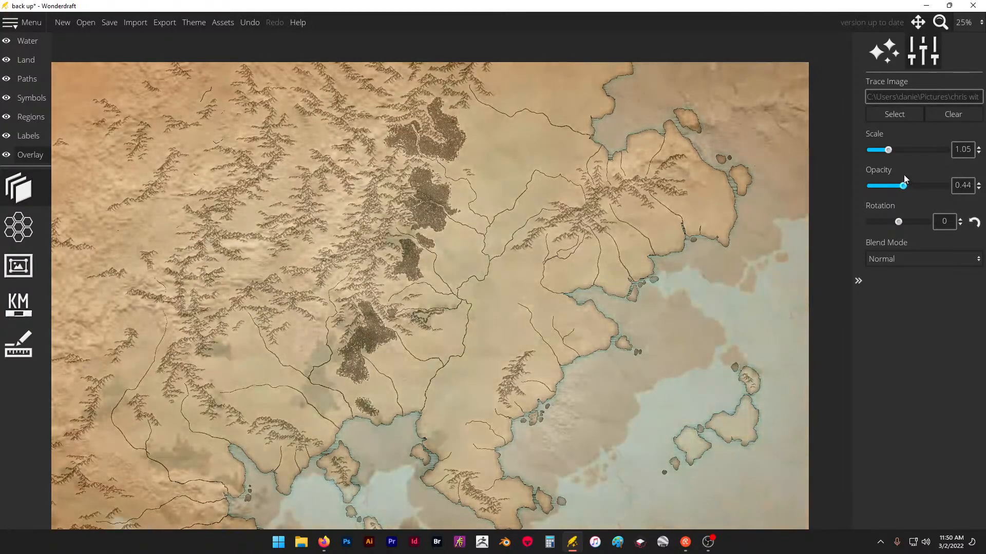
{"action": "left_click_drag", "start_coordinate": [888, 150], "coordinate": [879, 151]}
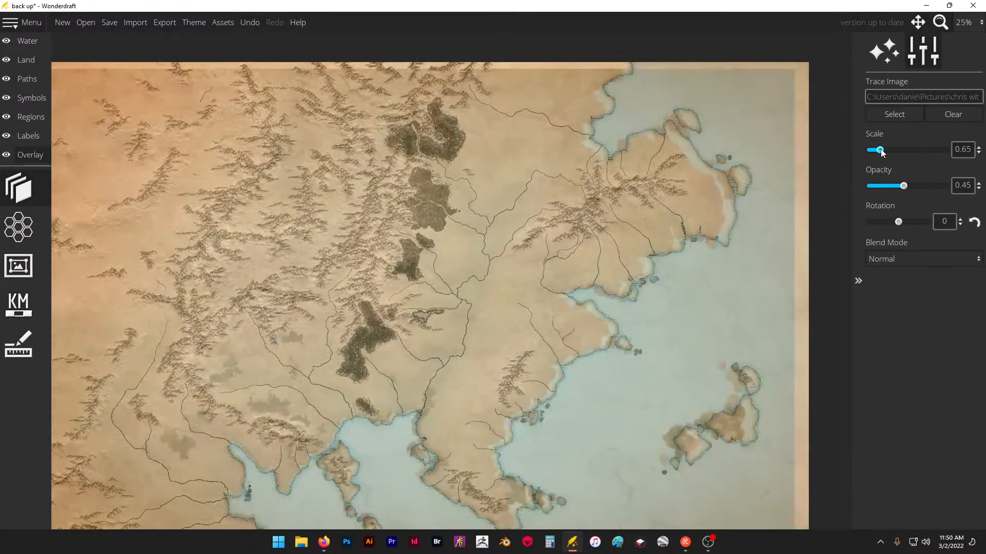
{"action": "double_click", "coordinate": [962, 150]}
{"action": "type", "text": "68"}
{"action": "key", "text": "Return"}
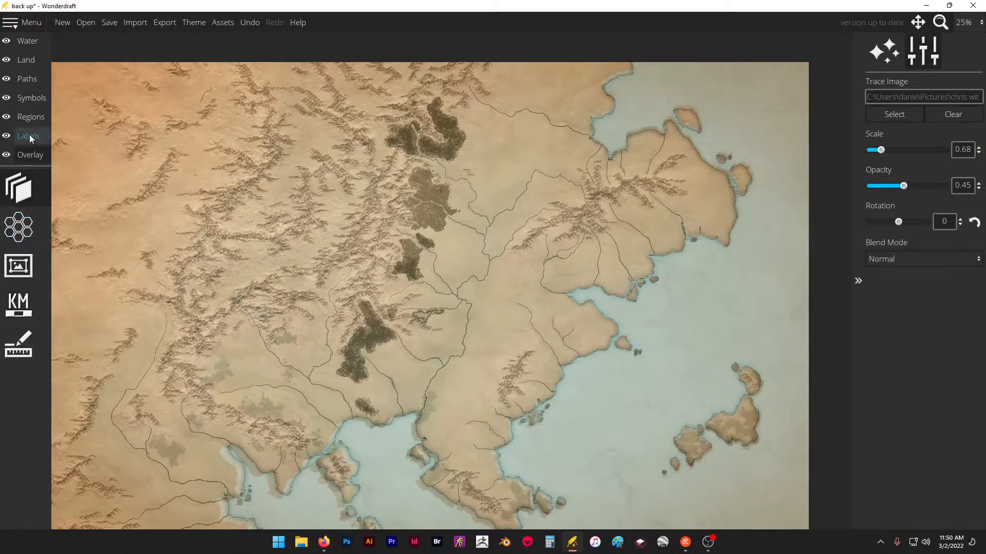
- Outline the traced woodland beside the small mountains between the two southern rivers with single round trees and start the small grove below it
{"action": "left_click", "coordinate": [32, 97]}
{"action": "left_click", "coordinate": [42, 154]}
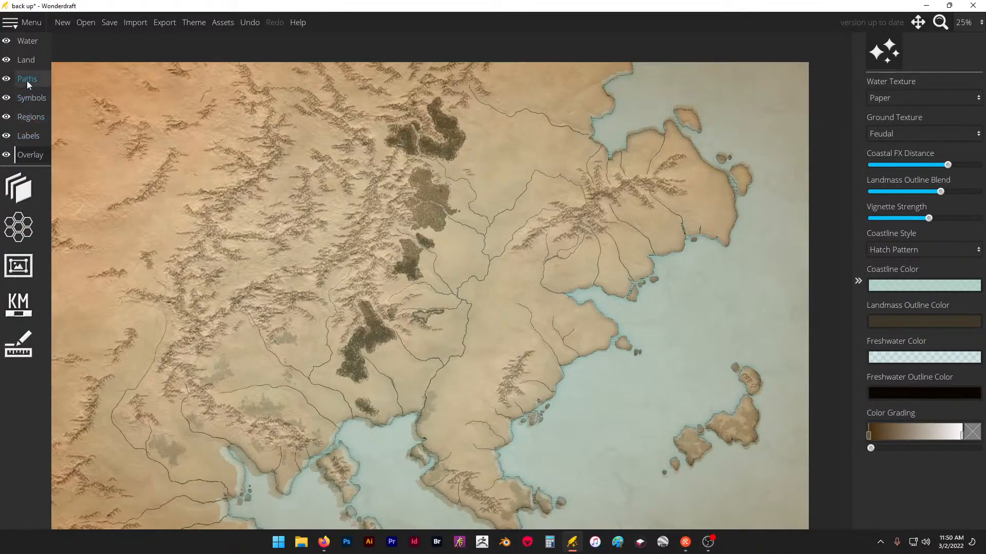
{"action": "left_click", "coordinate": [30, 96]}
{"action": "left_click", "coordinate": [18, 226]}
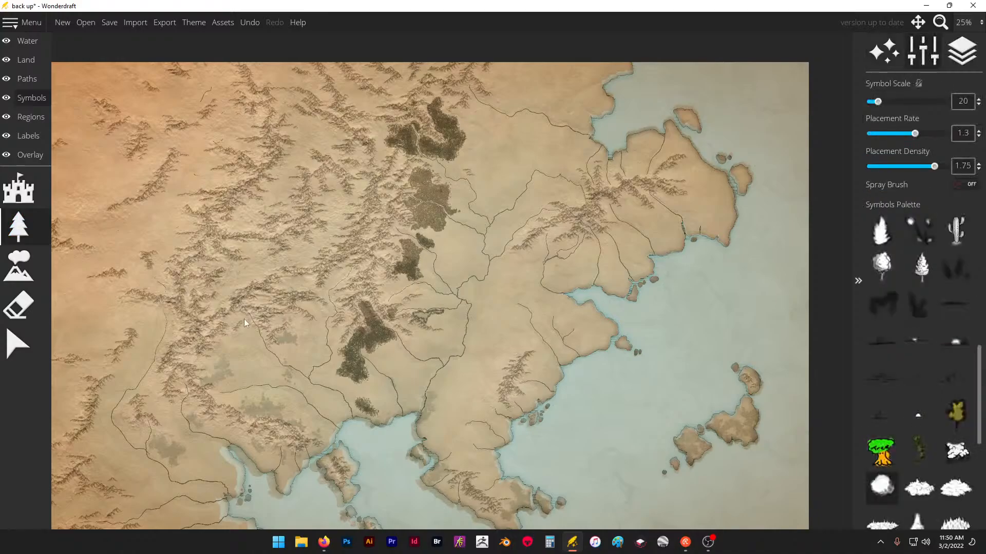
{"action": "scroll", "coordinate": [233, 365], "scroll_direction": "up", "scroll_amount": 5}
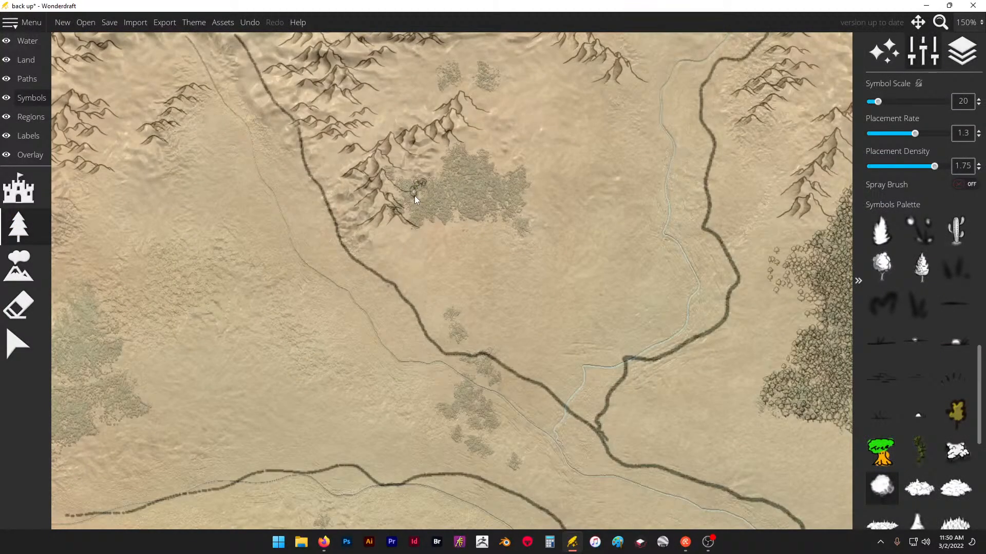
{"action": "left_click_drag", "start_coordinate": [425, 218], "coordinate": [422, 221]}
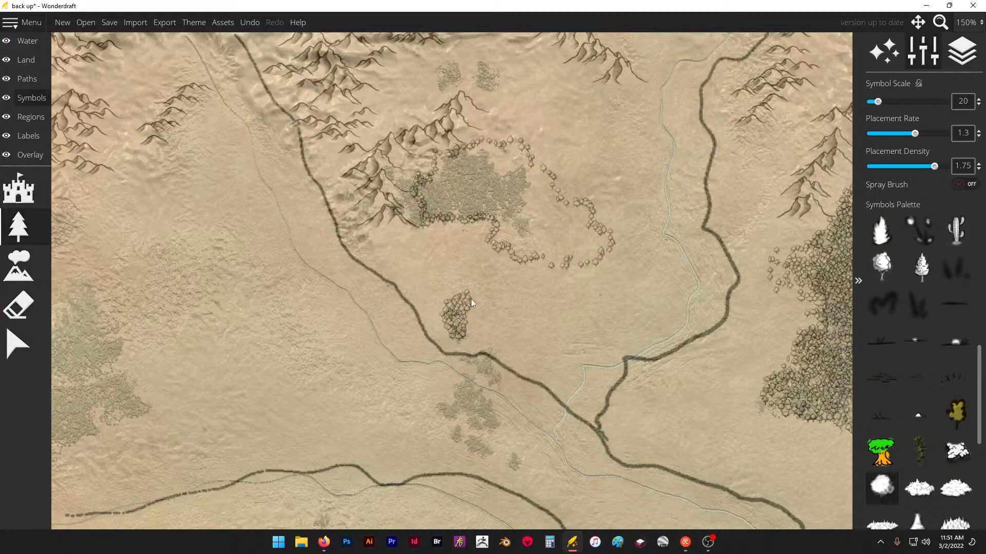
- Paint round trees over the two small riverside groves and fill the traced grove north of the outlined woodland
{"action": "left_click_drag", "start_coordinate": [475, 311], "coordinate": [468, 317]}
{"action": "left_click_drag", "start_coordinate": [481, 452], "coordinate": [503, 415]}
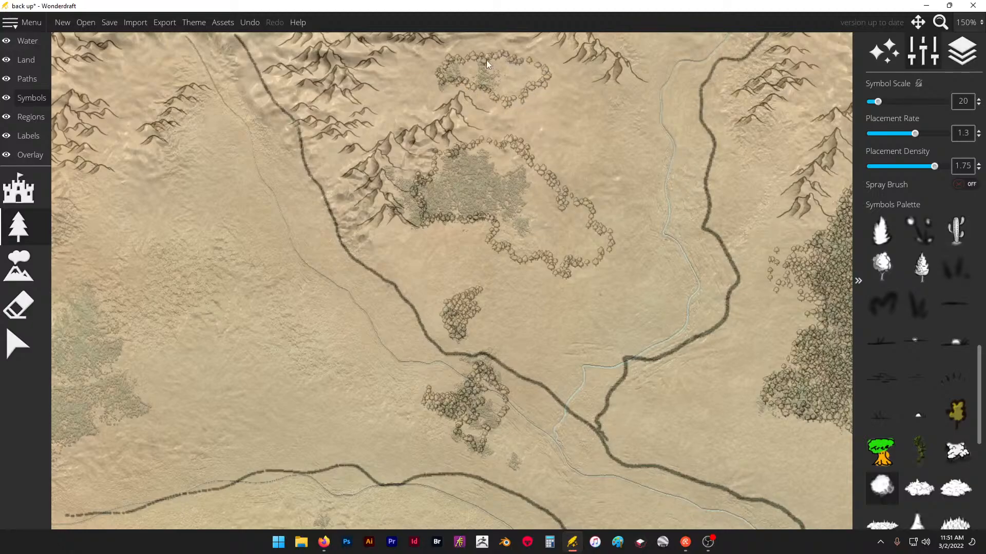
{"action": "left_click_drag", "start_coordinate": [466, 45], "coordinate": [457, 62]}
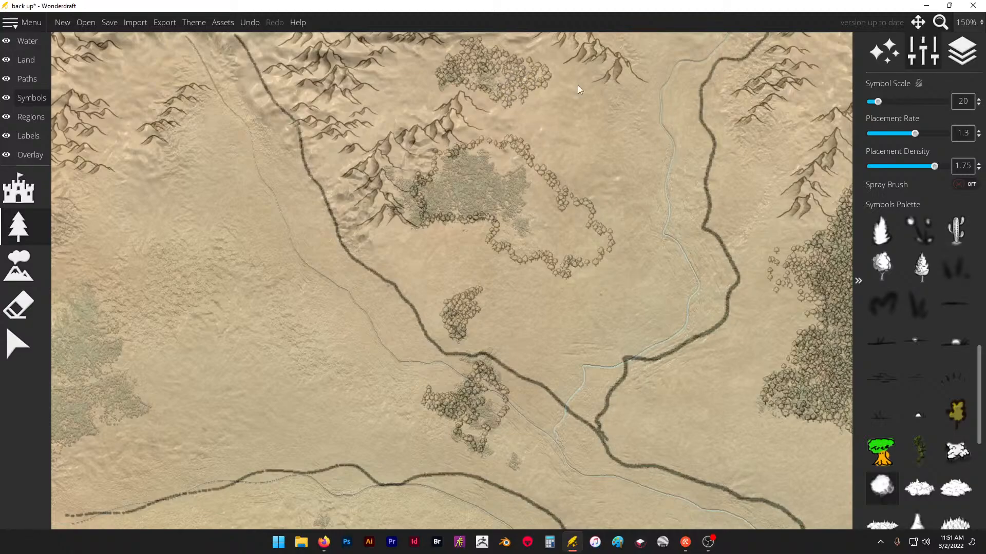
- Shift the trace image slightly east so its southern coastlines line up with the map's landmass
{"action": "scroll", "coordinate": [565, 113], "scroll_direction": "down", "scroll_amount": 8}
{"action": "scroll", "coordinate": [307, 229], "scroll_direction": "up", "scroll_amount": 5}
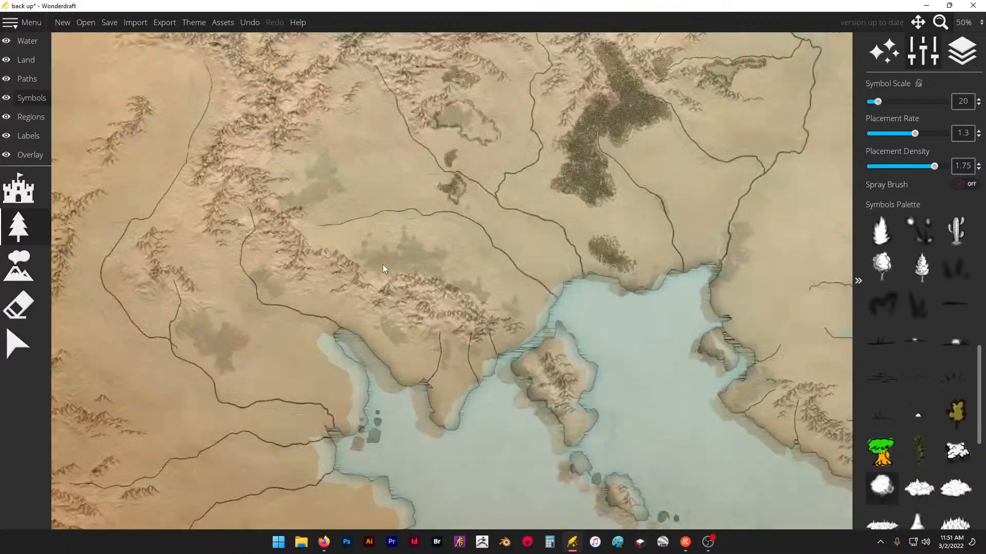
{"action": "scroll", "coordinate": [310, 170], "scroll_direction": "down", "scroll_amount": 4}
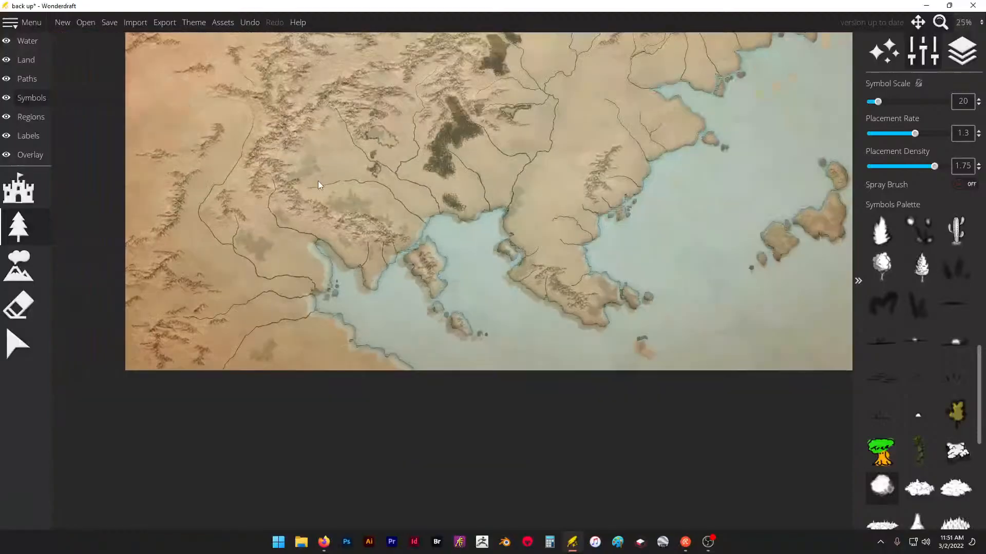
{"action": "scroll", "coordinate": [370, 147], "scroll_direction": "up", "scroll_amount": 1}
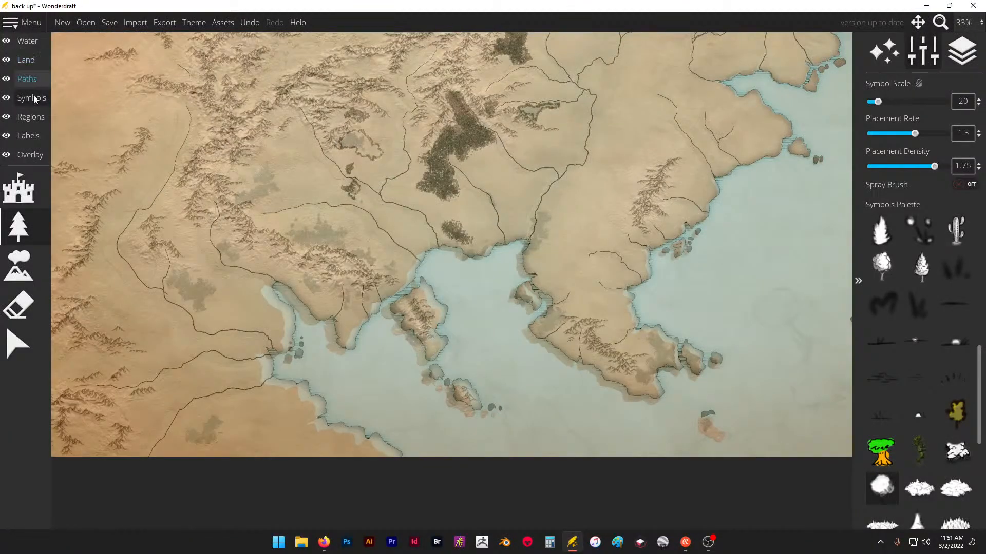
{"action": "left_click", "coordinate": [30, 155]}
{"action": "left_click", "coordinate": [30, 186]}
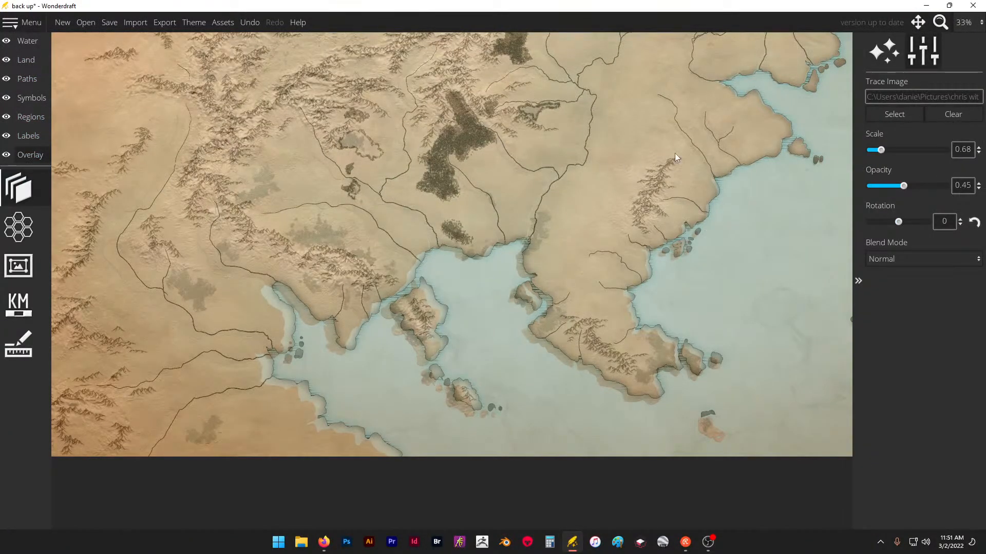
{"action": "left_click_drag", "start_coordinate": [567, 180], "coordinate": [575, 177]}
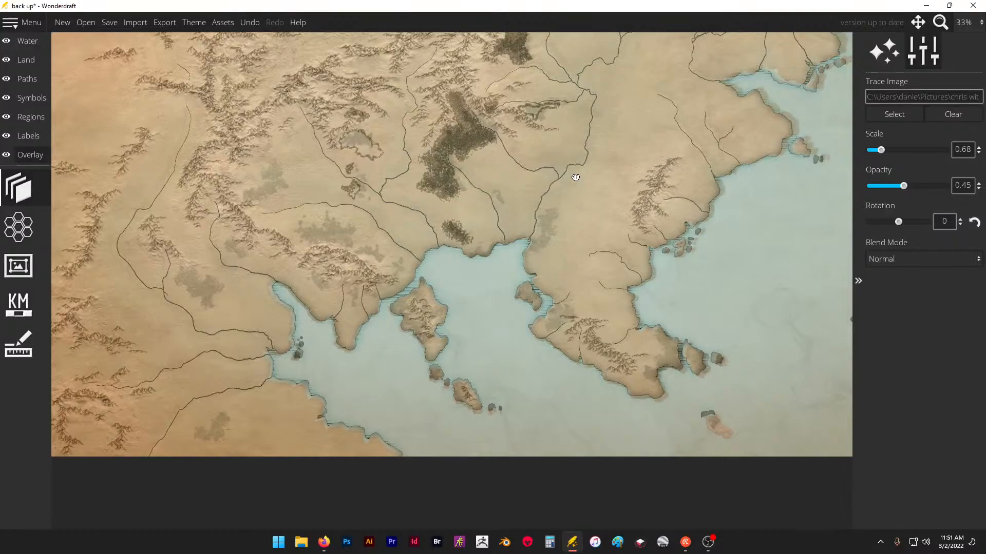
- Outline the large traced forest north of the southern mountain range with round trees, raising the placement rate to 1.4
{"action": "left_click", "coordinate": [30, 98]}
{"action": "scroll", "coordinate": [334, 239], "scroll_direction": "up", "scroll_amount": 2}
{"action": "scroll", "coordinate": [334, 238], "scroll_direction": "up", "scroll_amount": 1}
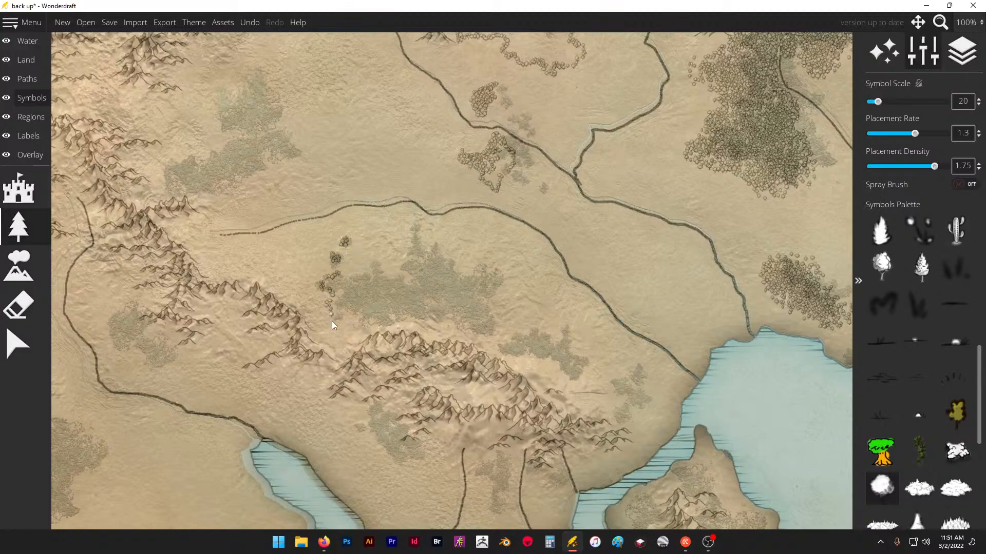
{"action": "left_click_drag", "start_coordinate": [347, 315], "coordinate": [349, 312]}
{"action": "left_click_drag", "start_coordinate": [911, 133], "coordinate": [919, 133]}
{"action": "left_click_drag", "start_coordinate": [382, 324], "coordinate": [418, 319]}
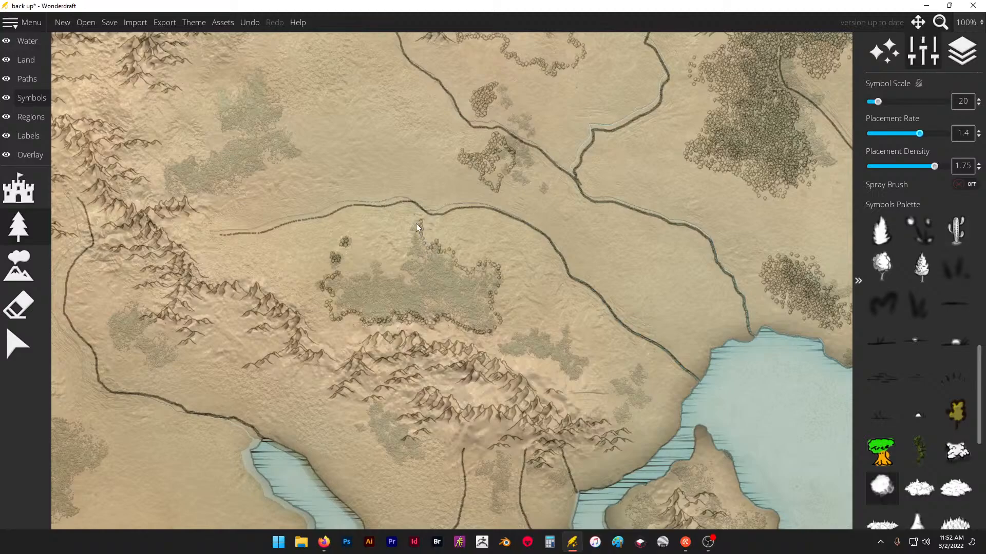
{"action": "mouse_move", "coordinate": [405, 263]}
{"action": "left_mouse_down"}
{"action": "mouse_move", "coordinate": [376, 266]}
{"action": "mouse_move", "coordinate": [358, 276]}
{"action": "left_mouse_up"}
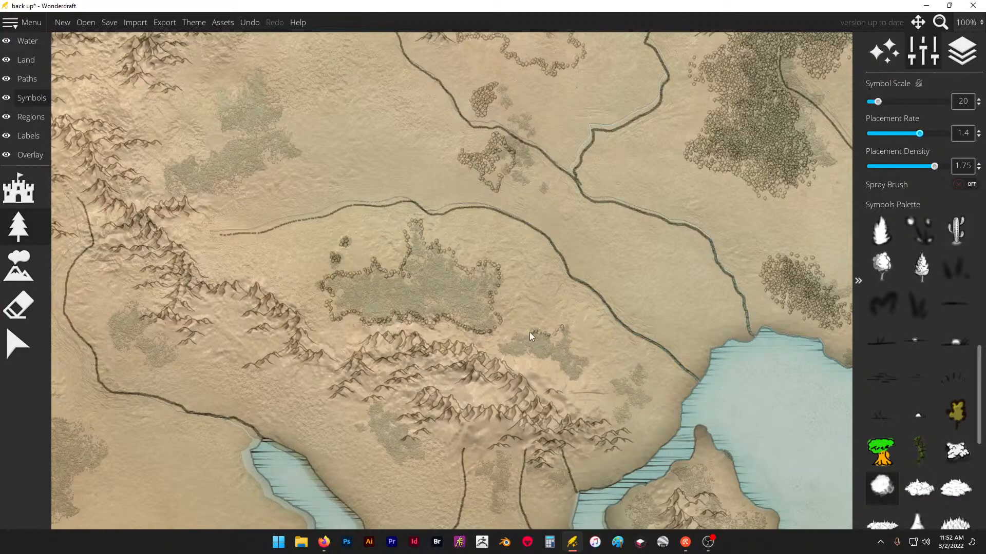
- Outline the three smaller traced woods east and south of the southern mountain range with round trees
{"action": "mouse_move", "coordinate": [531, 372]}
{"action": "left_mouse_down"}
{"action": "mouse_move", "coordinate": [581, 379]}
{"action": "mouse_move", "coordinate": [569, 327]}
{"action": "left_mouse_up"}
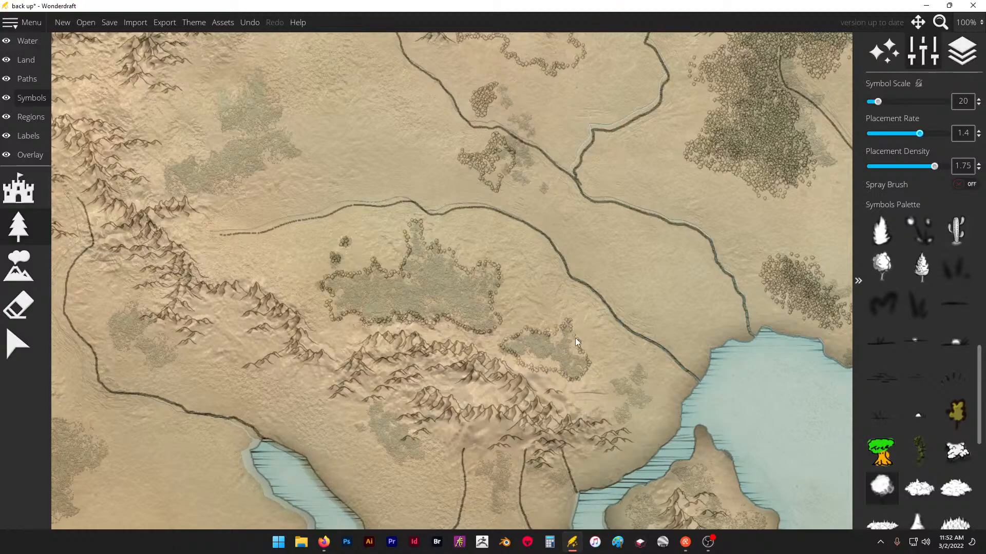
{"action": "mouse_move", "coordinate": [638, 362]}
{"action": "left_mouse_down"}
{"action": "mouse_move", "coordinate": [615, 386]}
{"action": "mouse_move", "coordinate": [620, 414]}
{"action": "mouse_move", "coordinate": [647, 399]}
{"action": "mouse_move", "coordinate": [633, 362]}
{"action": "left_mouse_up"}
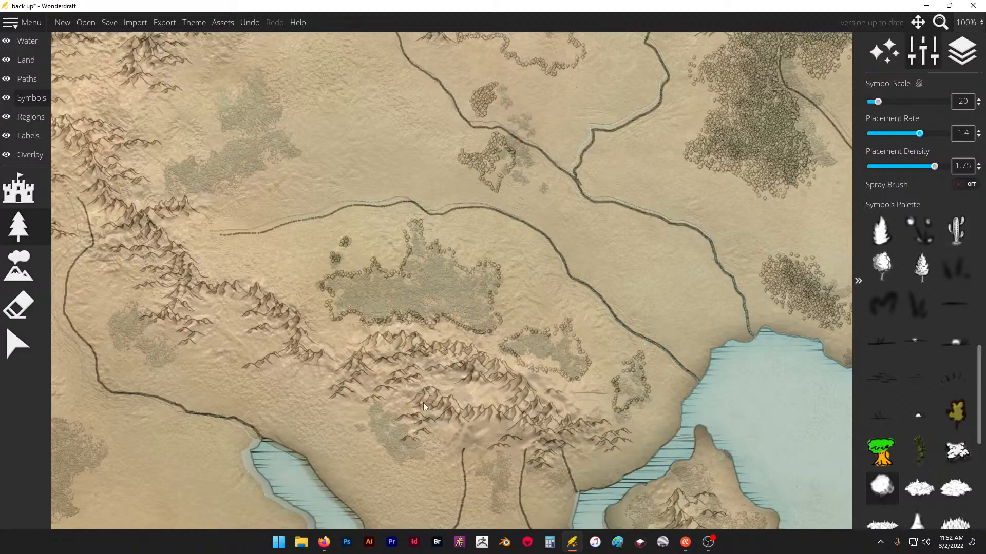
{"action": "mouse_move", "coordinate": [372, 417]}
{"action": "left_mouse_down"}
{"action": "mouse_move", "coordinate": [368, 434]}
{"action": "mouse_move", "coordinate": [392, 453]}
{"action": "left_mouse_up"}
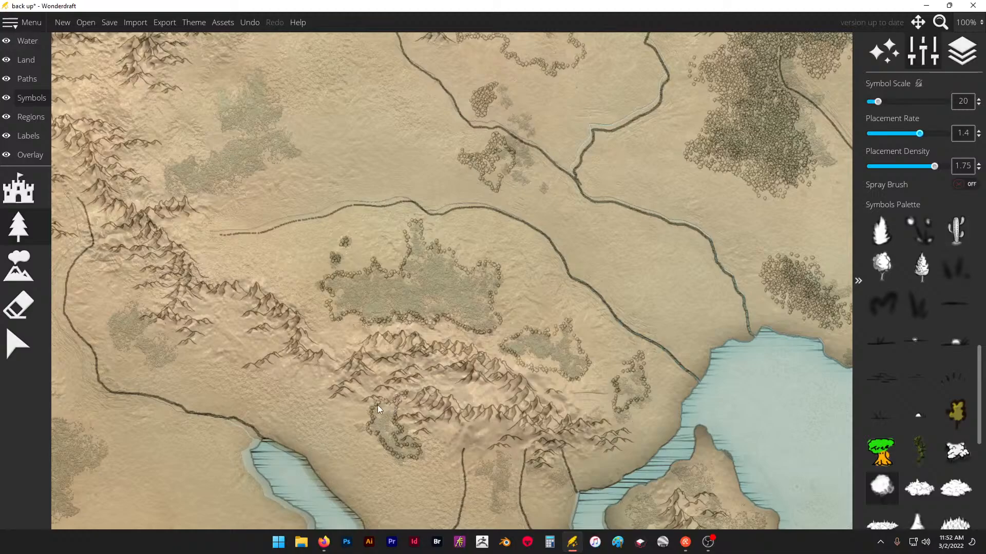
- Outline the traced forest northwest of the dashed river start with round trees, following its western, southern, eastern and northern edges
{"action": "scroll", "coordinate": [551, 320], "scroll_direction": "down", "scroll_amount": 2}
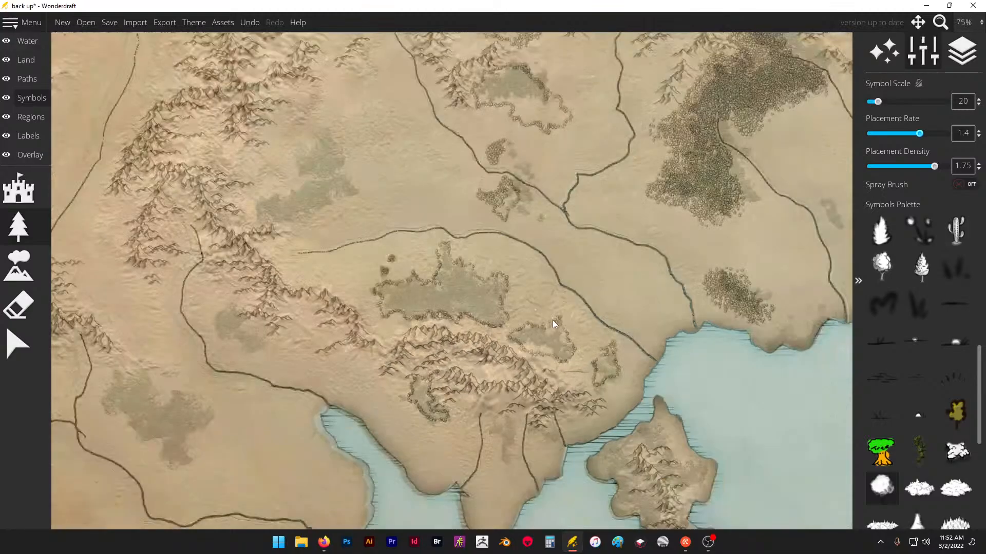
{"action": "scroll", "coordinate": [314, 191], "scroll_direction": "up", "scroll_amount": 3}
{"action": "scroll", "coordinate": [311, 191], "scroll_direction": "up", "scroll_amount": 3}
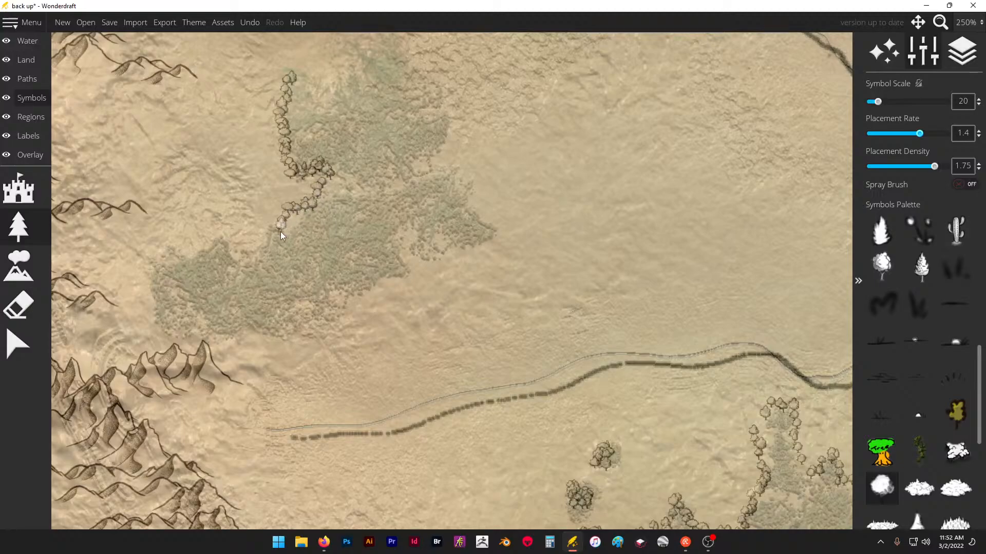
{"action": "left_click_drag", "start_coordinate": [205, 253], "coordinate": [169, 250]}
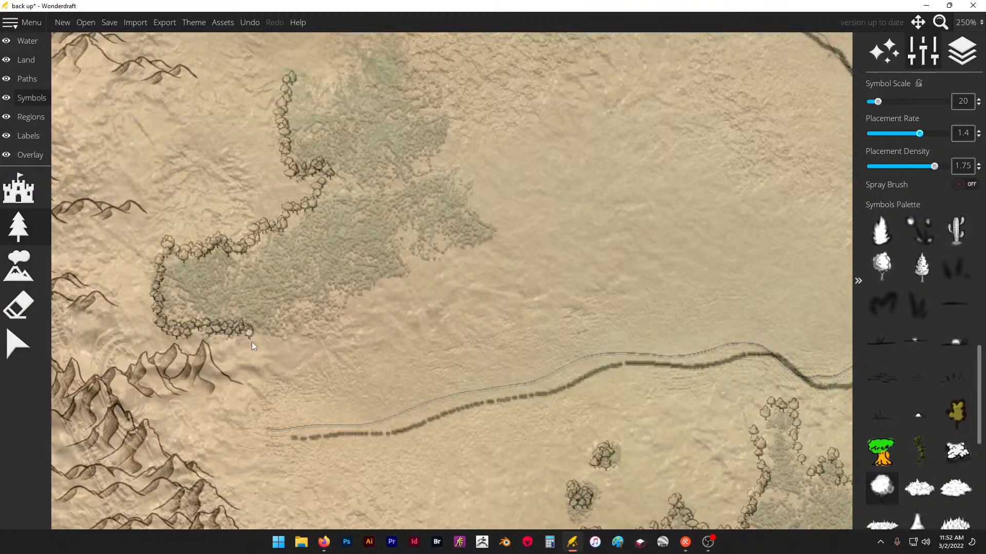
{"action": "left_click_drag", "start_coordinate": [327, 314], "coordinate": [361, 302]}
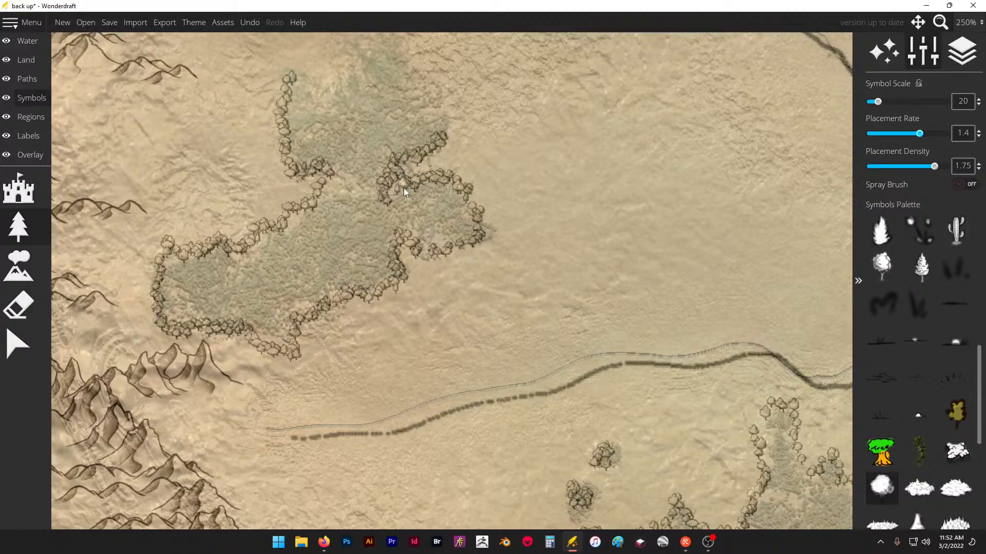
{"action": "scroll", "coordinate": [420, 359], "scroll_direction": "down", "scroll_amount": 2}
{"action": "scroll", "coordinate": [412, 158], "scroll_direction": "up", "scroll_amount": 2}
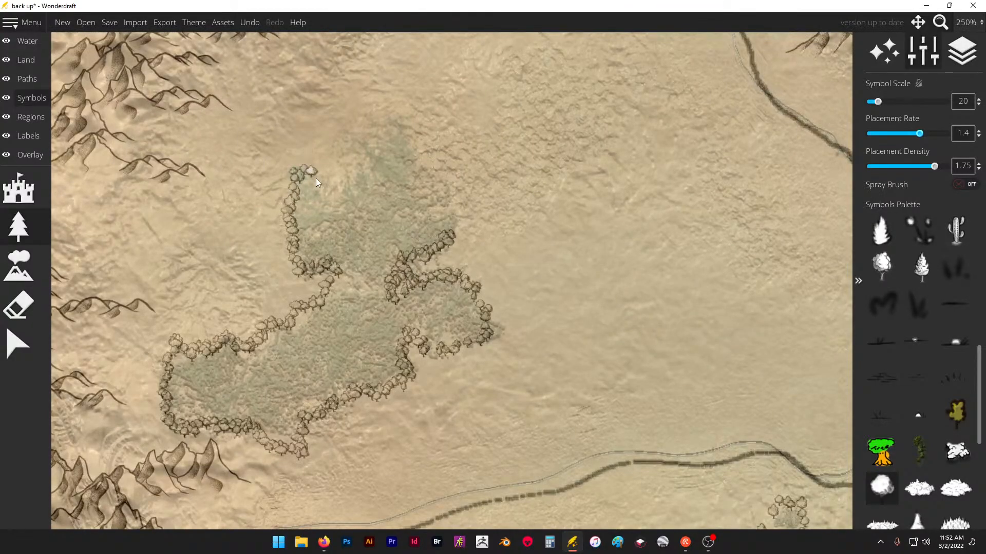
{"action": "mouse_move", "coordinate": [441, 103]}
{"action": "left_mouse_down"}
{"action": "mouse_move", "coordinate": [455, 120]}
{"action": "mouse_move", "coordinate": [423, 161]}
{"action": "mouse_move", "coordinate": [452, 226]}
{"action": "mouse_move", "coordinate": [419, 163]}
{"action": "mouse_move", "coordinate": [448, 131]}
{"action": "left_mouse_up"}
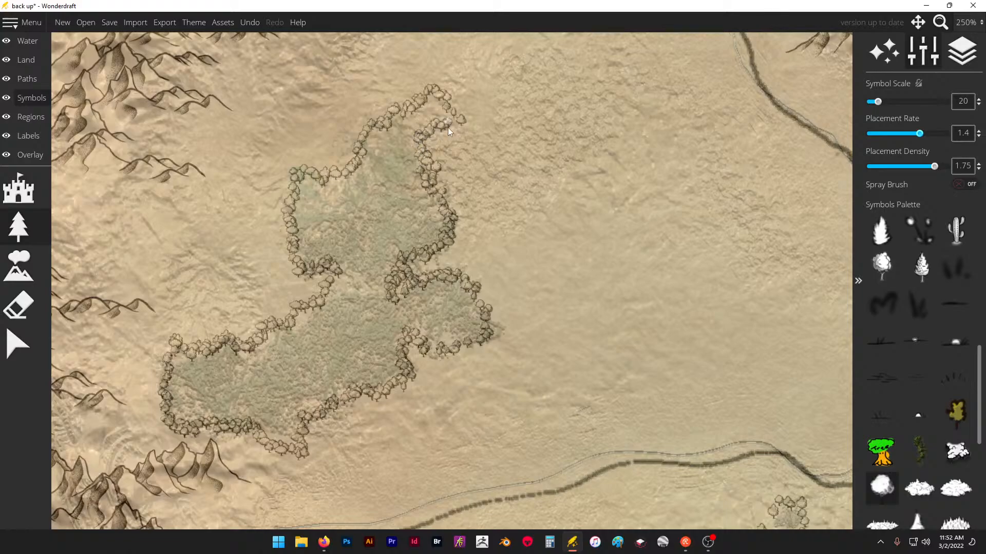
- Outline the traced wood between the western river and the mountain range with round trees
{"action": "scroll", "coordinate": [447, 101], "scroll_direction": "down", "scroll_amount": 5}
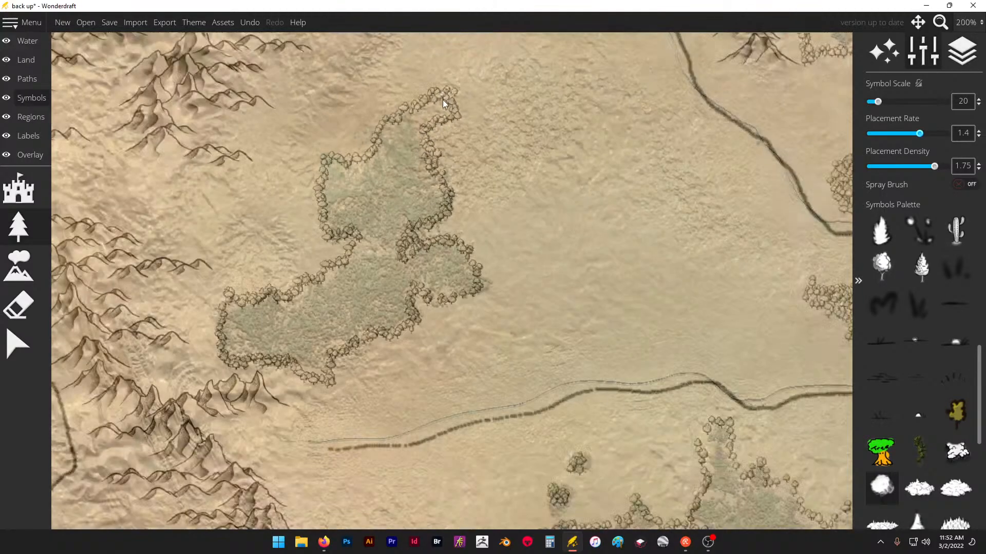
{"action": "scroll", "coordinate": [291, 303], "scroll_direction": "up", "scroll_amount": 3}
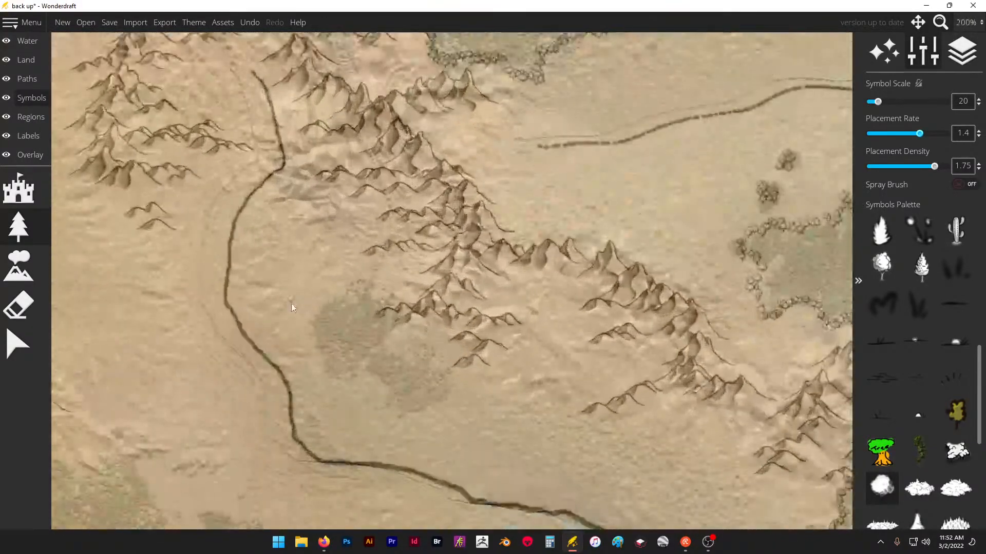
{"action": "left_click", "coordinate": [379, 283]}
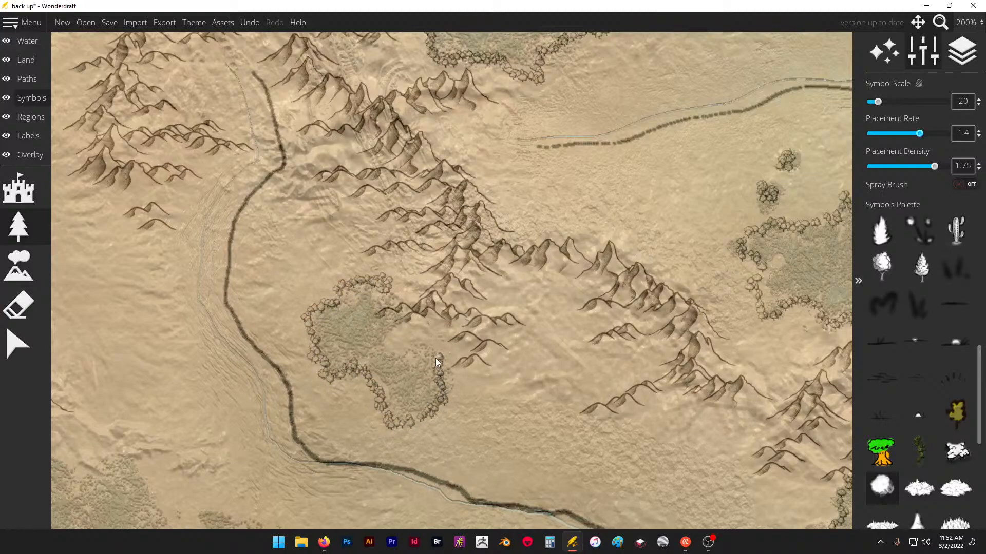
{"action": "left_click", "coordinate": [380, 291]}
- Outline the large traced forest west of the bay and the small one near the map's southern edge with round trees
{"action": "scroll", "coordinate": [507, 183], "scroll_direction": "down", "scroll_amount": 4}
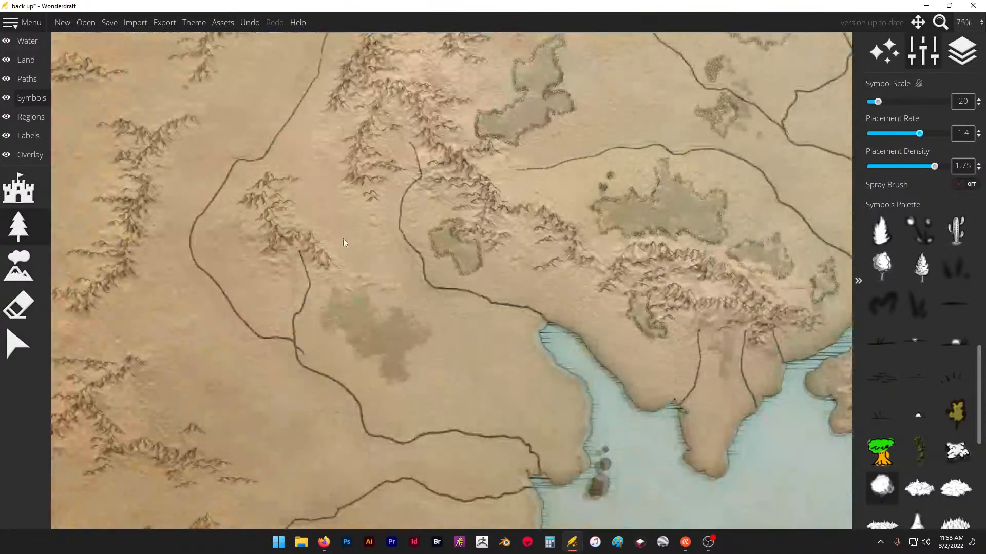
{"action": "scroll", "coordinate": [343, 238], "scroll_direction": "up", "scroll_amount": 3}
{"action": "scroll", "coordinate": [339, 241], "scroll_direction": "down", "scroll_amount": 2}
{"action": "scroll", "coordinate": [328, 287], "scroll_direction": "up", "scroll_amount": 3}
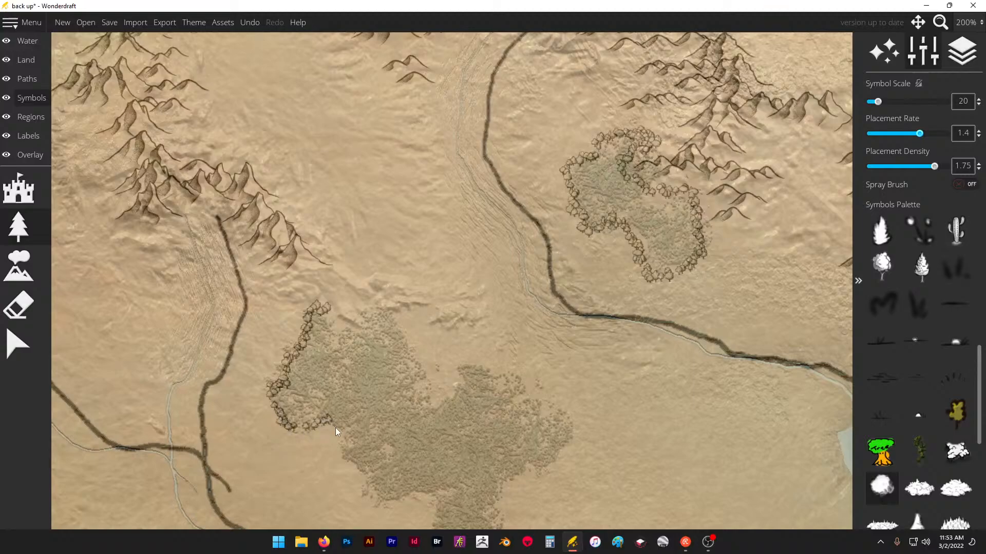
{"action": "scroll", "coordinate": [288, 206], "scroll_direction": "down", "scroll_amount": 3}
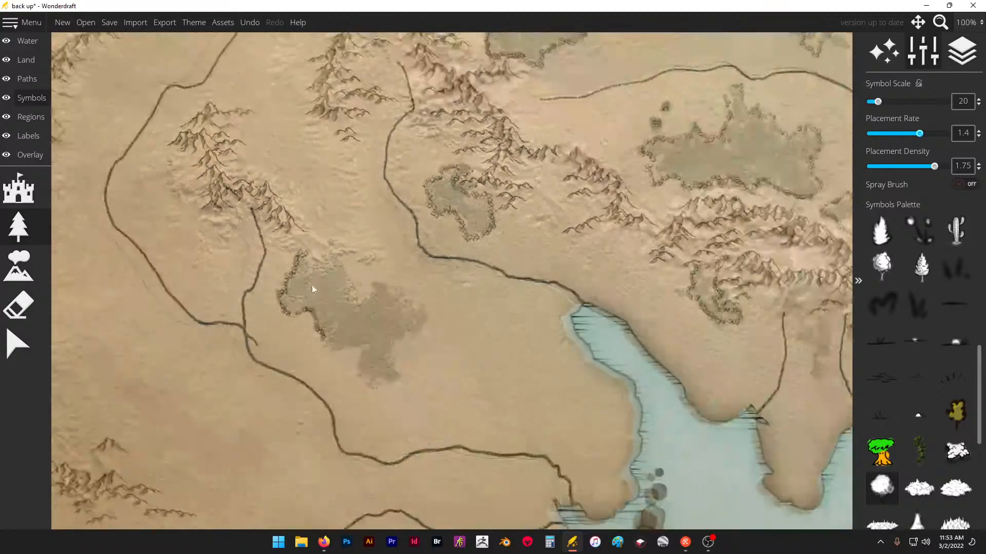
{"action": "left_click_drag", "start_coordinate": [331, 360], "coordinate": [364, 359]}
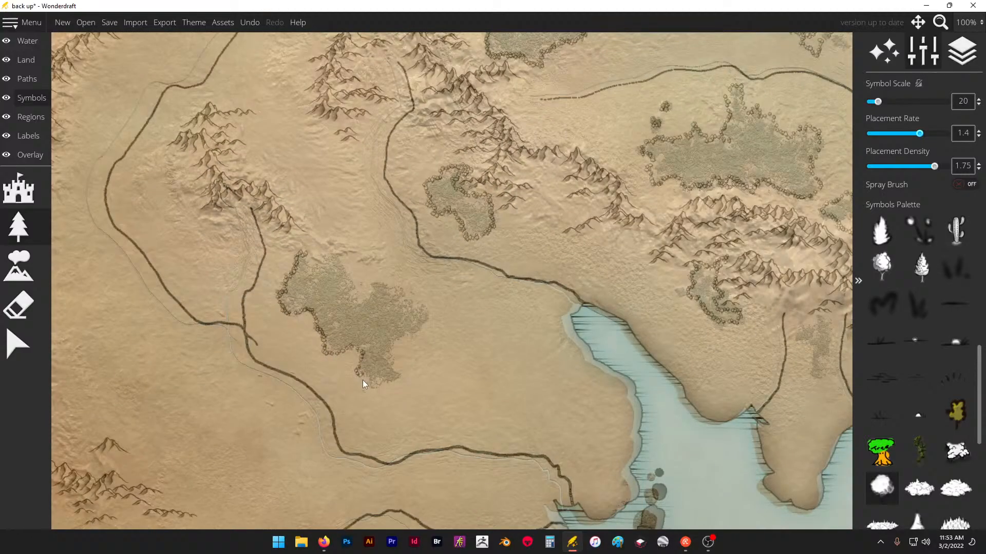
{"action": "left_click_drag", "start_coordinate": [419, 332], "coordinate": [422, 308]}
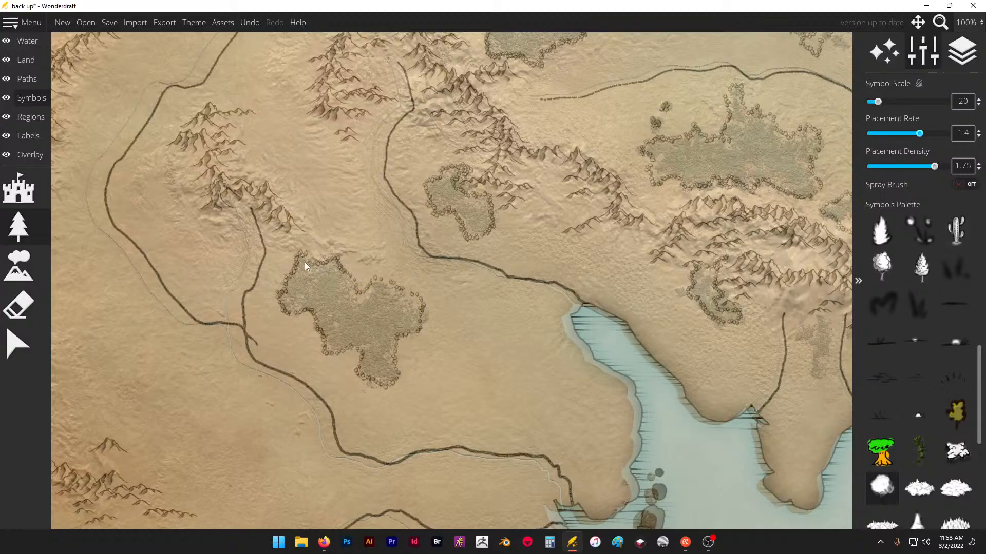
{"action": "scroll", "coordinate": [369, 62], "scroll_direction": "down", "scroll_amount": 1}
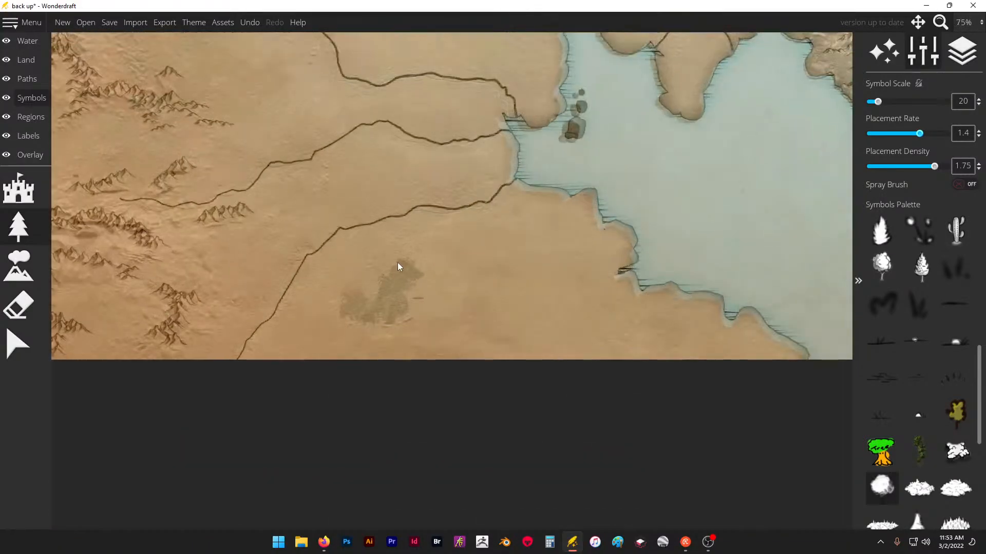
{"action": "left_click_drag", "start_coordinate": [348, 293], "coordinate": [344, 314]}
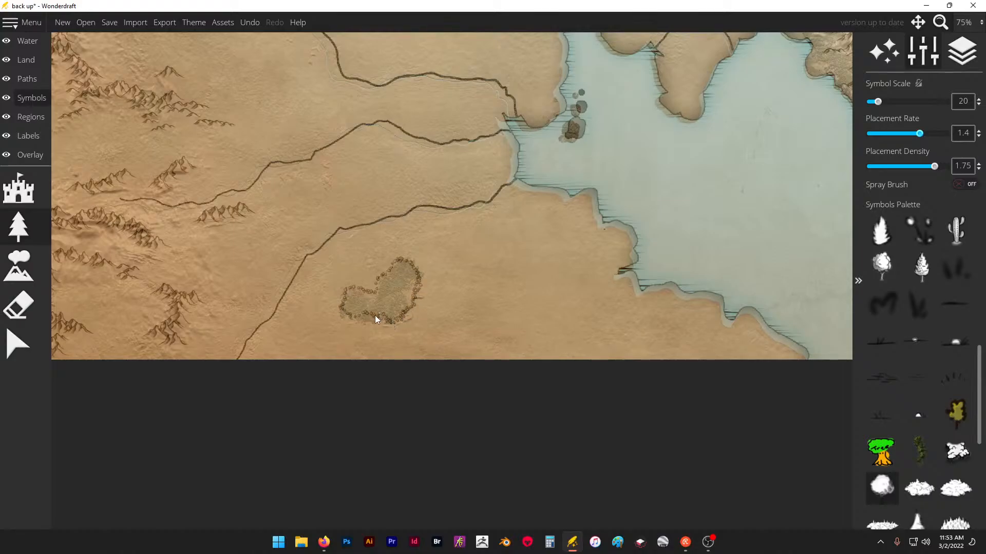
- Turn on the spray brush and fill the outlined forest northwest of the dashed river start with round trees
{"action": "scroll", "coordinate": [373, 295], "scroll_direction": "down", "scroll_amount": 2}
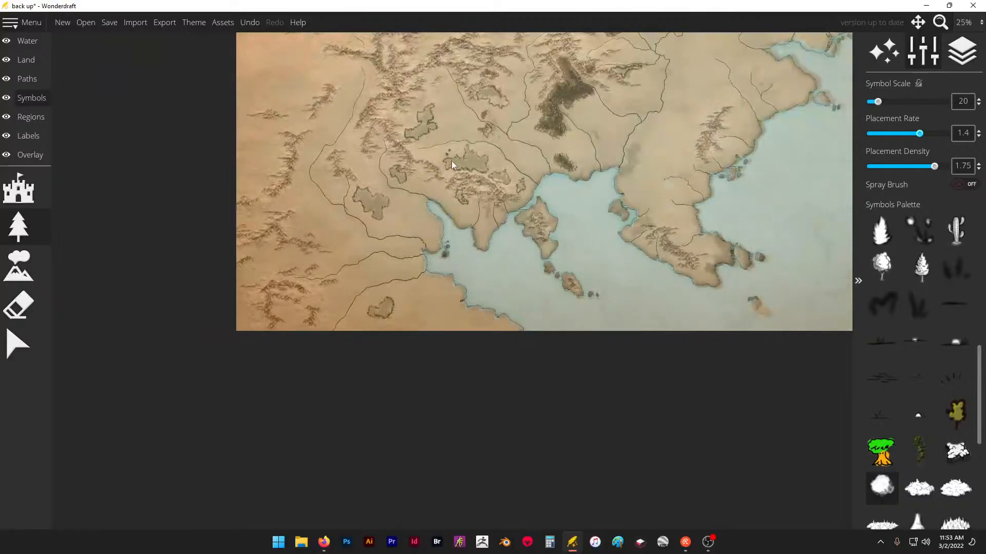
{"action": "scroll", "coordinate": [435, 76], "scroll_direction": "up", "scroll_amount": 2}
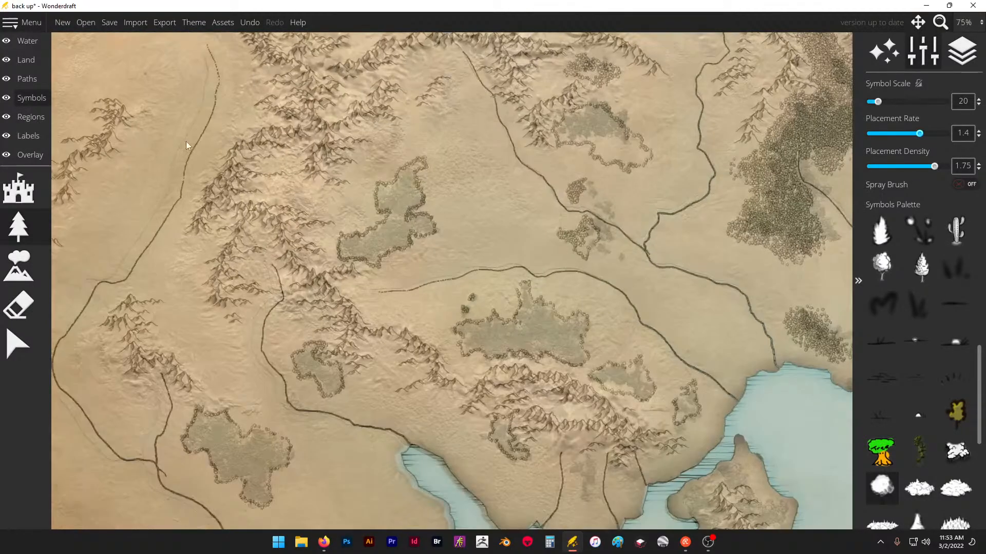
{"action": "left_click", "coordinate": [959, 184]}
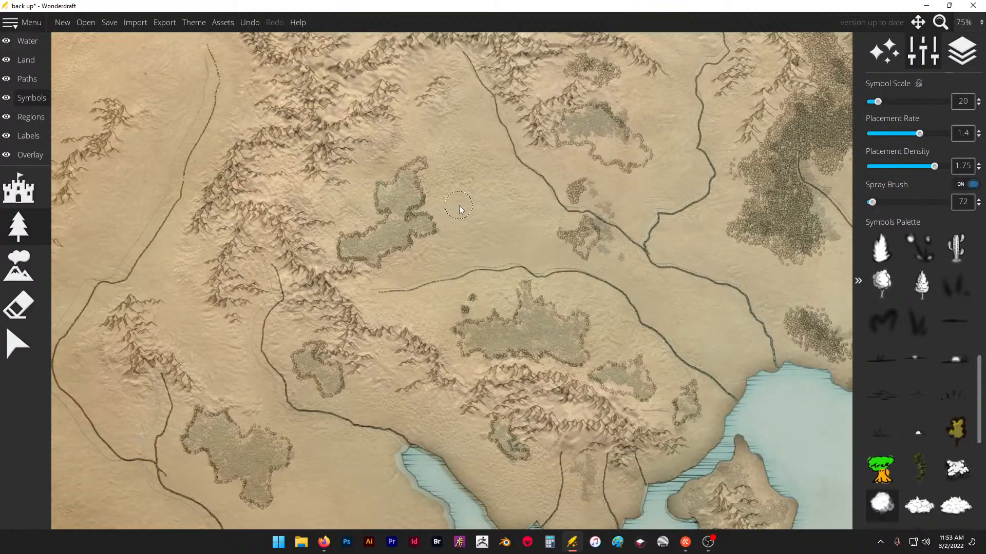
{"action": "scroll", "coordinate": [399, 198], "scroll_direction": "up", "scroll_amount": 2}
{"action": "left_click_drag", "start_coordinate": [398, 198], "coordinate": [399, 205]}
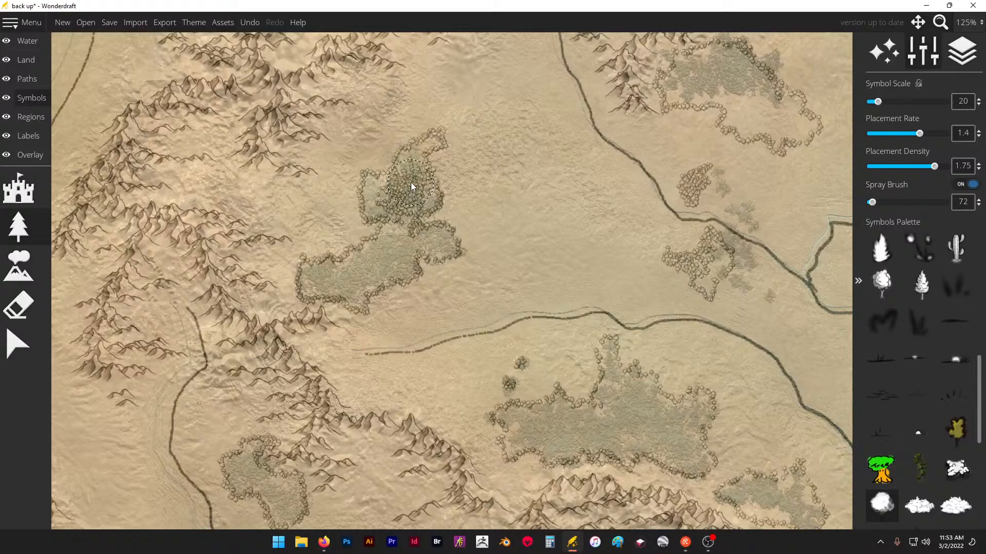
{"action": "left_click_drag", "start_coordinate": [358, 277], "coordinate": [322, 282]}
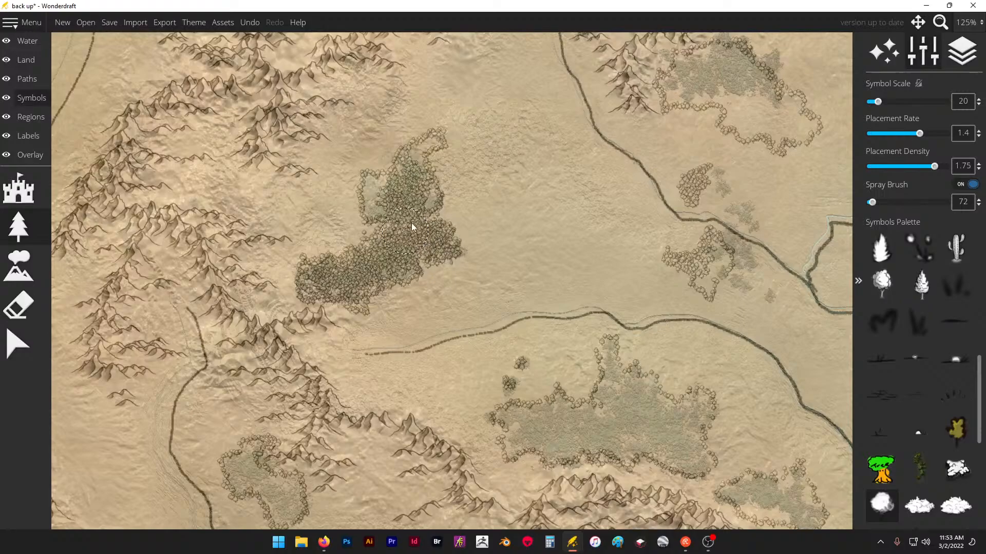
{"action": "left_click_drag", "start_coordinate": [411, 222], "coordinate": [369, 199]}
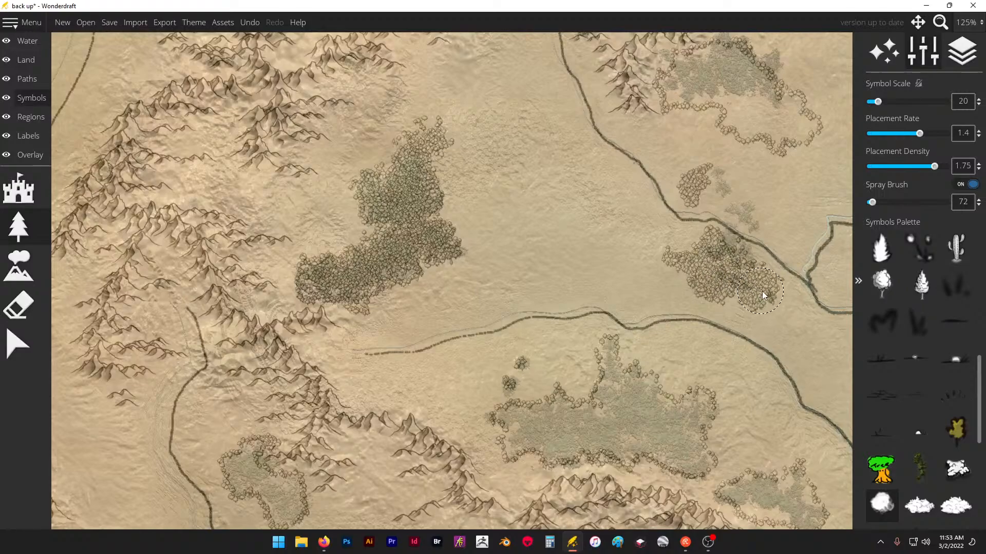
- Fill the outlined forests on both sides of the northeastern river with round trees, undoing the spray over the small wood between them
{"action": "left_click_drag", "start_coordinate": [763, 296], "coordinate": [706, 206]}
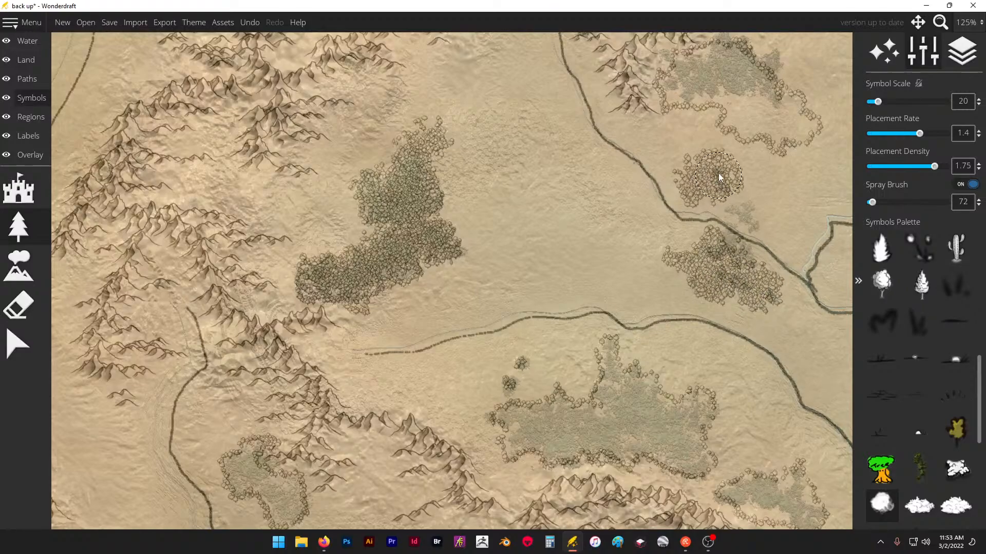
{"action": "key", "text": "ctrl+z"}
{"action": "left_click_drag", "start_coordinate": [697, 87], "coordinate": [734, 99]}
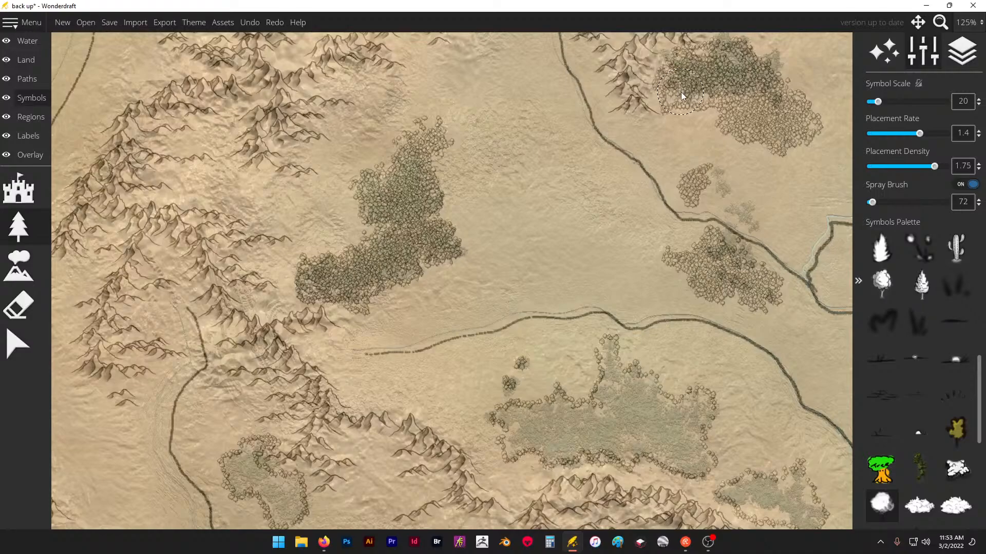
{"action": "mouse_move", "coordinate": [718, 85]}
{"action": "left_mouse_down"}
{"action": "mouse_move", "coordinate": [732, 58]}
{"action": "mouse_move", "coordinate": [739, 73]}
{"action": "left_mouse_up"}
- Spray round trees inside the outline of the large forest north of the southern mountain range
{"action": "scroll", "coordinate": [607, 114], "scroll_direction": "down", "scroll_amount": 8}
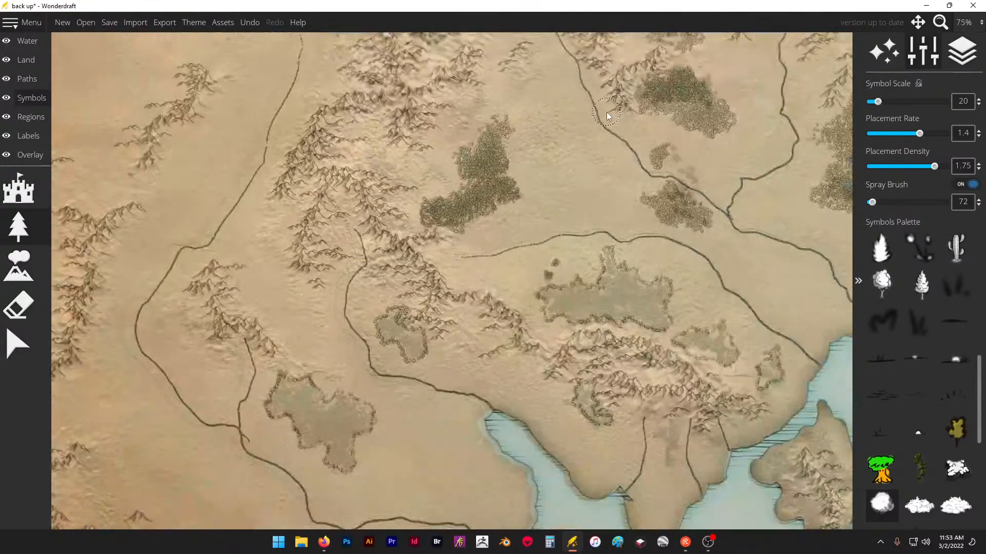
{"action": "scroll", "coordinate": [626, 137], "scroll_direction": "up", "scroll_amount": 10}
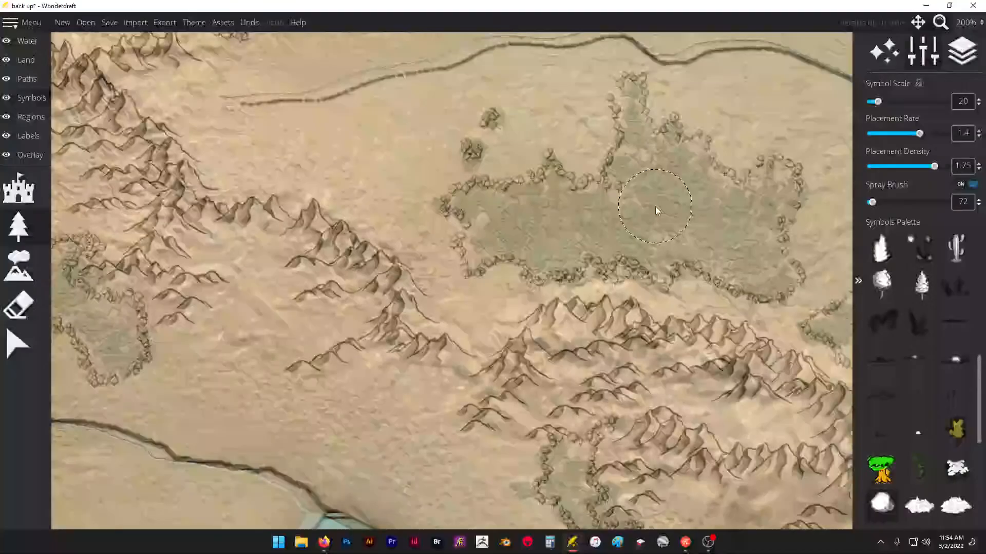
{"action": "mouse_move", "coordinate": [655, 206]}
{"action": "left_mouse_down"}
{"action": "mouse_move", "coordinate": [481, 217]}
{"action": "mouse_move", "coordinate": [479, 248]}
{"action": "mouse_move", "coordinate": [503, 240]}
{"action": "mouse_move", "coordinate": [543, 257]}
{"action": "mouse_move", "coordinate": [624, 241]}
{"action": "mouse_move", "coordinate": [622, 213]}
{"action": "mouse_move", "coordinate": [594, 215]}
{"action": "mouse_move", "coordinate": [628, 201]}
{"action": "mouse_move", "coordinate": [573, 217]}
{"action": "mouse_move", "coordinate": [541, 200]}
{"action": "mouse_move", "coordinate": [608, 193]}
{"action": "mouse_move", "coordinate": [642, 174]}
{"action": "mouse_move", "coordinate": [635, 113]}
{"action": "mouse_move", "coordinate": [655, 157]}
{"action": "mouse_move", "coordinate": [687, 179]}
{"action": "mouse_move", "coordinate": [718, 198]}
{"action": "mouse_move", "coordinate": [751, 196]}
{"action": "mouse_move", "coordinate": [752, 255]}
{"action": "mouse_move", "coordinate": [773, 271]}
{"action": "mouse_move", "coordinate": [698, 243]}
{"action": "mouse_move", "coordinate": [669, 256]}
{"action": "mouse_move", "coordinate": [656, 236]}
{"action": "mouse_move", "coordinate": [686, 219]}
{"action": "left_mouse_up"}
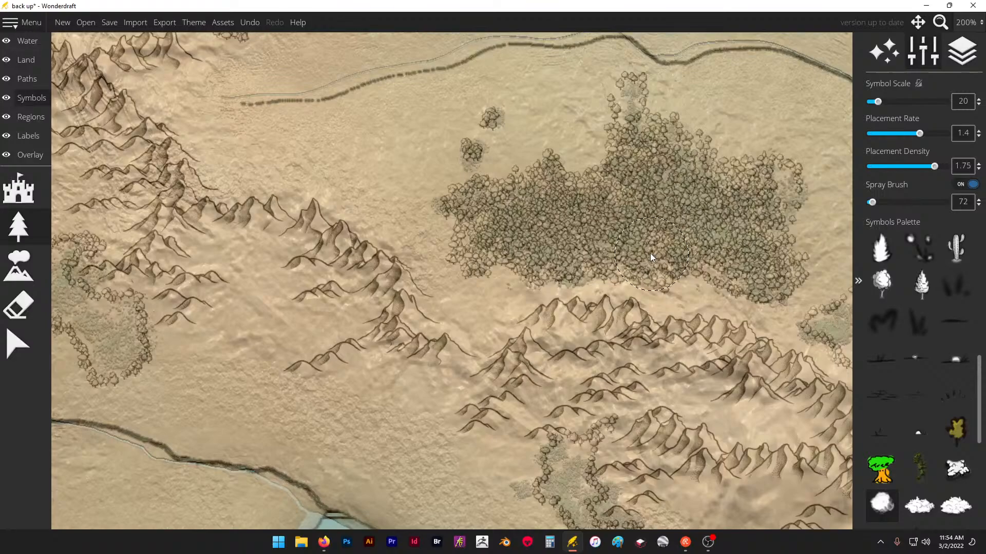
- Fill the outlined large forest west of the bay with sprayed round trees
{"action": "scroll", "coordinate": [574, 136], "scroll_direction": "down", "scroll_amount": 5}
{"action": "scroll", "coordinate": [328, 272], "scroll_direction": "up", "scroll_amount": 5}
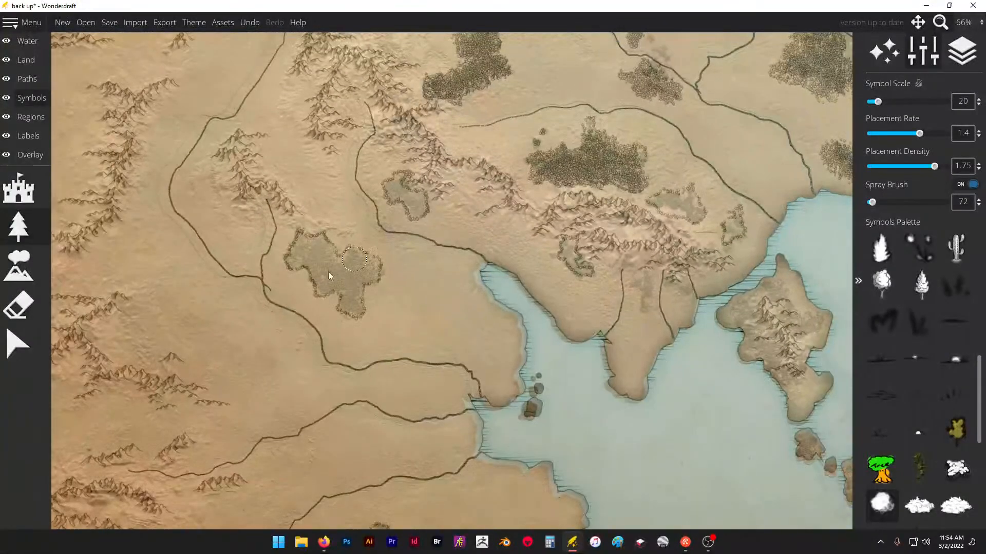
{"action": "mouse_move", "coordinate": [337, 250]}
{"action": "left_mouse_down"}
{"action": "mouse_move", "coordinate": [365, 257]}
{"action": "mouse_move", "coordinate": [405, 240]}
{"action": "mouse_move", "coordinate": [454, 262]}
{"action": "mouse_move", "coordinate": [427, 295]}
{"action": "mouse_move", "coordinate": [422, 323]}
{"action": "mouse_move", "coordinate": [397, 339]}
{"action": "mouse_move", "coordinate": [393, 368]}
{"action": "mouse_move", "coordinate": [405, 387]}
{"action": "mouse_move", "coordinate": [420, 380]}
{"action": "mouse_move", "coordinate": [393, 302]}
{"action": "mouse_move", "coordinate": [355, 296]}
{"action": "mouse_move", "coordinate": [317, 334]}
{"action": "mouse_move", "coordinate": [381, 305]}
{"action": "mouse_move", "coordinate": [299, 292]}
{"action": "mouse_move", "coordinate": [272, 248]}
{"action": "mouse_move", "coordinate": [227, 248]}
{"action": "mouse_move", "coordinate": [252, 195]}
{"action": "mouse_move", "coordinate": [310, 203]}
{"action": "mouse_move", "coordinate": [329, 235]}
{"action": "mouse_move", "coordinate": [427, 250]}
{"action": "mouse_move", "coordinate": [462, 290]}
{"action": "mouse_move", "coordinate": [471, 276]}
{"action": "mouse_move", "coordinate": [467, 296]}
{"action": "mouse_move", "coordinate": [489, 290]}
{"action": "left_mouse_up"}
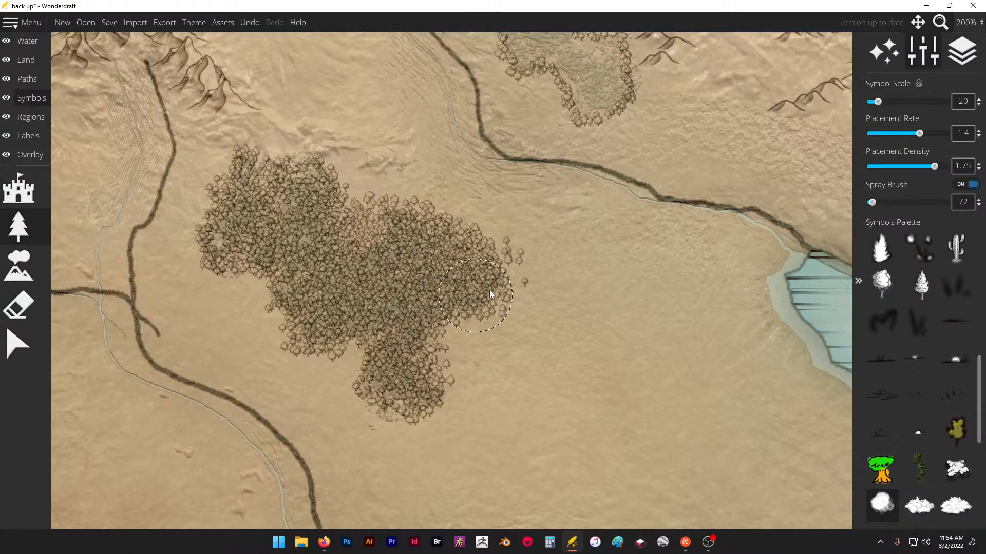
- Fill the wood between the western river and the mountains and the forest near the map's southern edge with round trees
{"action": "scroll", "coordinate": [558, 204], "scroll_direction": "down", "scroll_amount": 4}
{"action": "scroll", "coordinate": [480, 202], "scroll_direction": "down", "scroll_amount": 2}
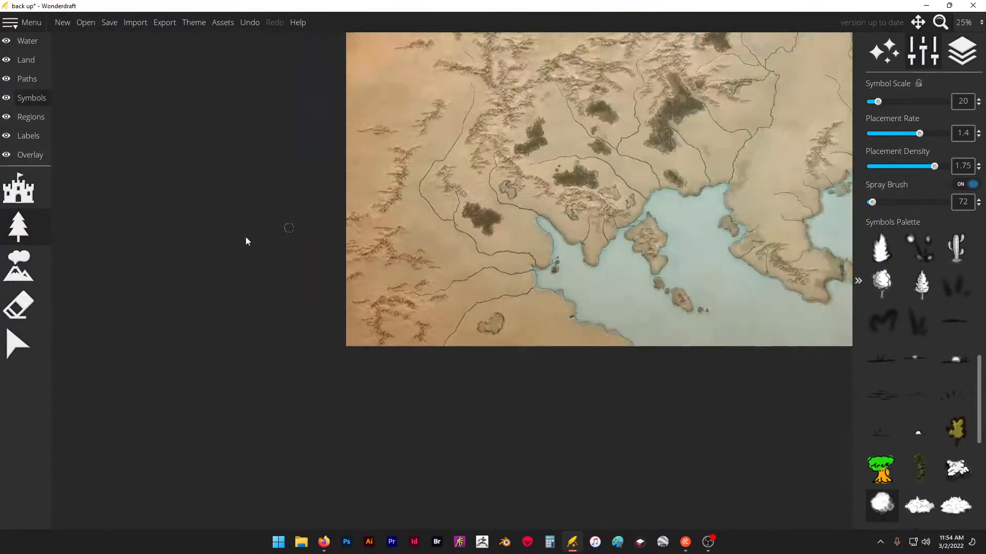
{"action": "scroll", "coordinate": [205, 253], "scroll_direction": "down", "scroll_amount": 1}
{"action": "scroll", "coordinate": [421, 205], "scroll_direction": "up", "scroll_amount": 2}
{"action": "scroll", "coordinate": [420, 202], "scroll_direction": "up", "scroll_amount": 5}
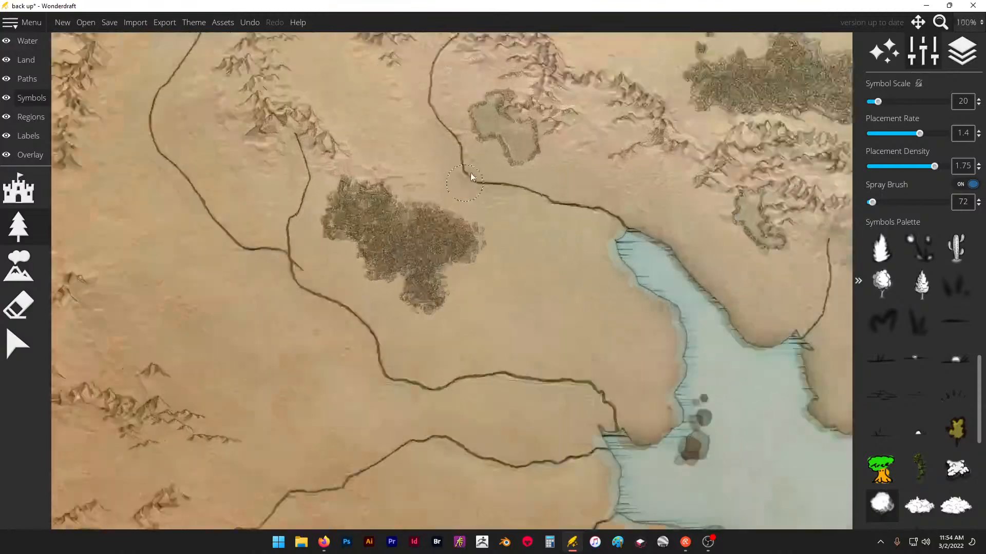
{"action": "scroll", "coordinate": [372, 288], "scroll_direction": "down", "scroll_amount": 2}
{"action": "scroll", "coordinate": [417, 190], "scroll_direction": "up", "scroll_amount": 2}
{"action": "mouse_move", "coordinate": [417, 191]}
{"action": "left_mouse_down"}
{"action": "mouse_move", "coordinate": [425, 230]}
{"action": "mouse_move", "coordinate": [467, 271]}
{"action": "mouse_move", "coordinate": [486, 273]}
{"action": "mouse_move", "coordinate": [475, 255]}
{"action": "mouse_move", "coordinate": [477, 277]}
{"action": "mouse_move", "coordinate": [436, 228]}
{"action": "mouse_move", "coordinate": [405, 226]}
{"action": "mouse_move", "coordinate": [400, 204]}
{"action": "left_mouse_up"}
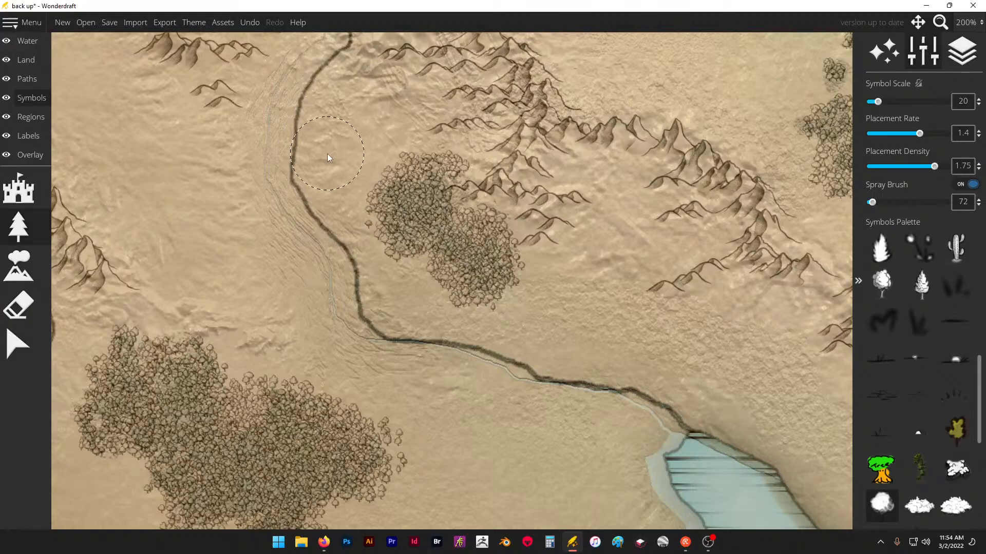
{"action": "scroll", "coordinate": [327, 153], "scroll_direction": "down", "scroll_amount": 4}
{"action": "scroll", "coordinate": [332, 446], "scroll_direction": "up", "scroll_amount": 1}
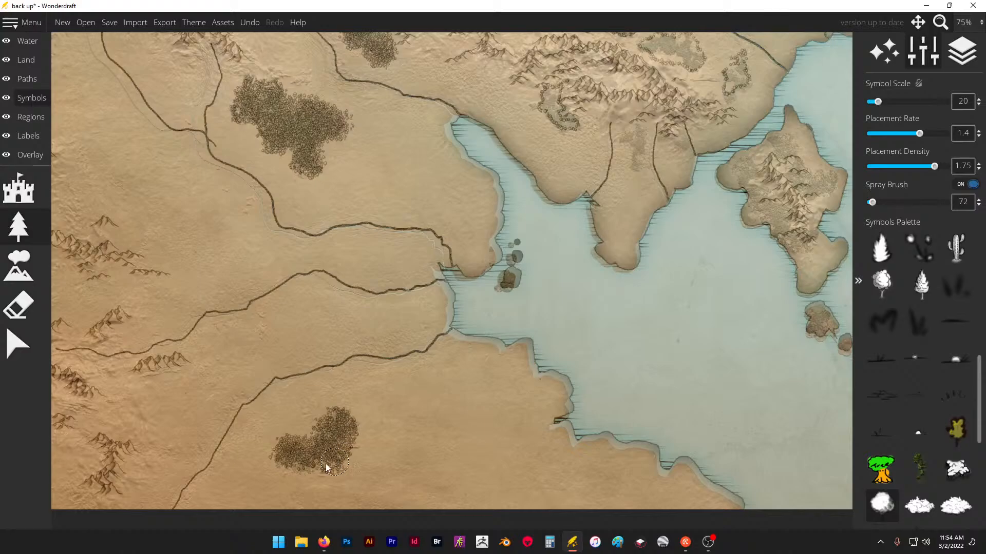
- Spray a small cluster of round trees east of the small wood just north of the river
{"action": "scroll", "coordinate": [335, 344], "scroll_direction": "down", "scroll_amount": 2}
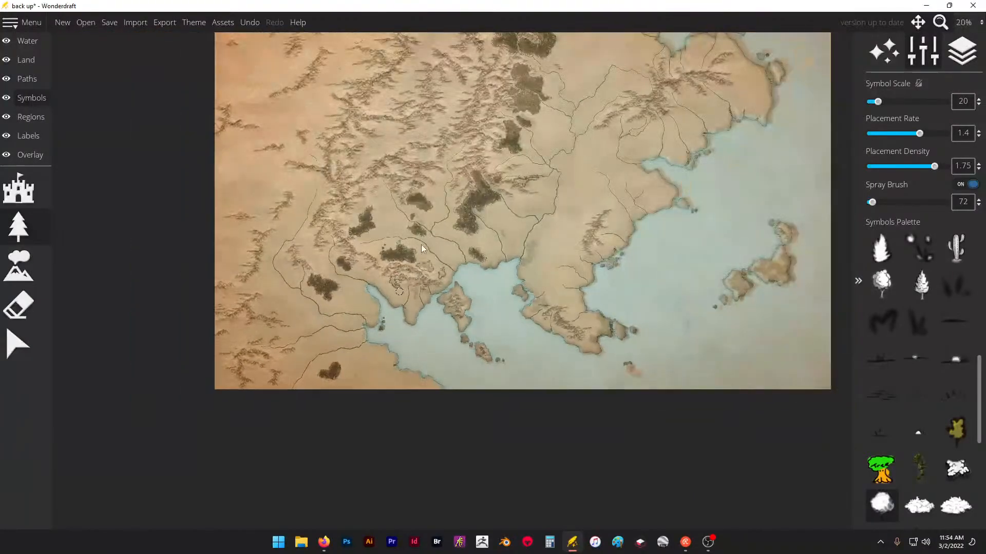
{"action": "scroll", "coordinate": [420, 244], "scroll_direction": "up", "scroll_amount": 1}
{"action": "scroll", "coordinate": [414, 178], "scroll_direction": "up", "scroll_amount": 3}
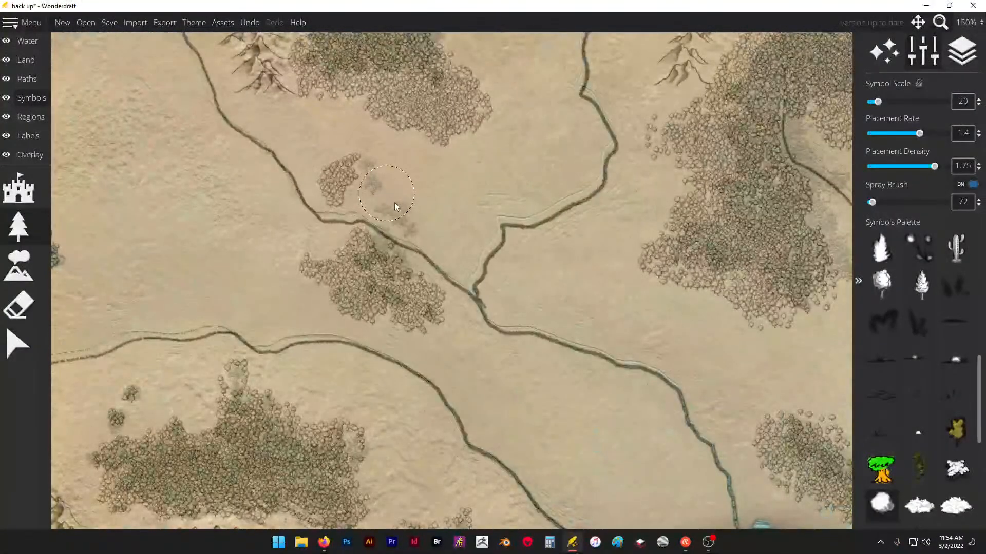
{"action": "left_click", "coordinate": [410, 203]}
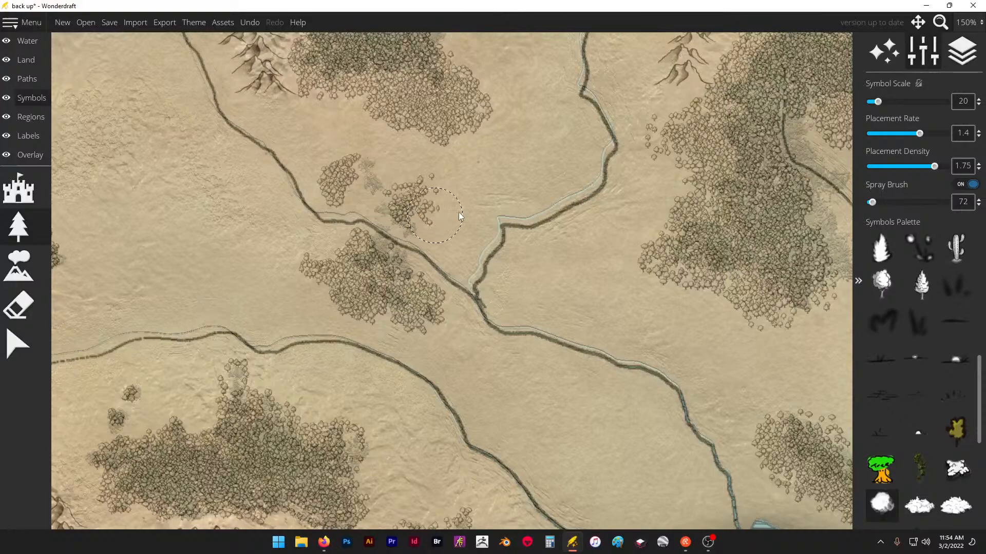
- Turn off the spray brush and fill the sparse northern tip and edges of the large forest with single round trees
{"action": "left_click", "coordinate": [972, 184]}
{"action": "scroll", "coordinate": [657, 128], "scroll_direction": "down", "scroll_amount": 2}
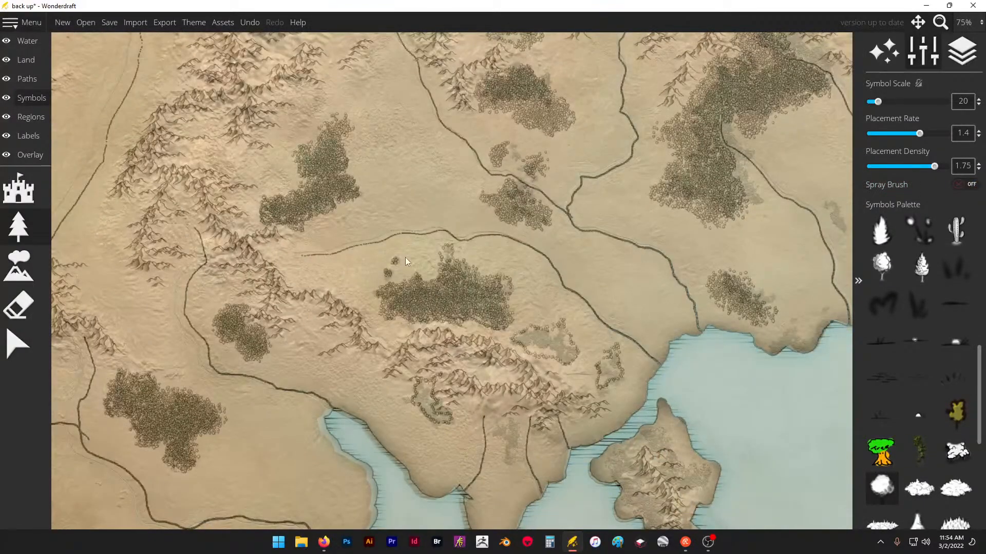
{"action": "scroll", "coordinate": [405, 258], "scroll_direction": "up", "scroll_amount": 4}
{"action": "left_click_drag", "start_coordinate": [521, 259], "coordinate": [524, 235]}
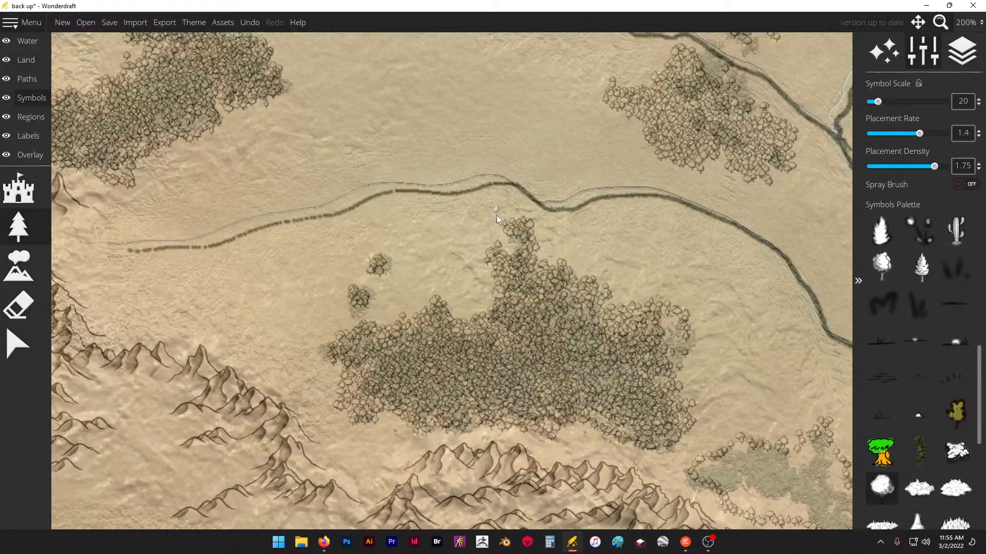
{"action": "scroll", "coordinate": [603, 291], "scroll_direction": "up", "scroll_amount": 2}
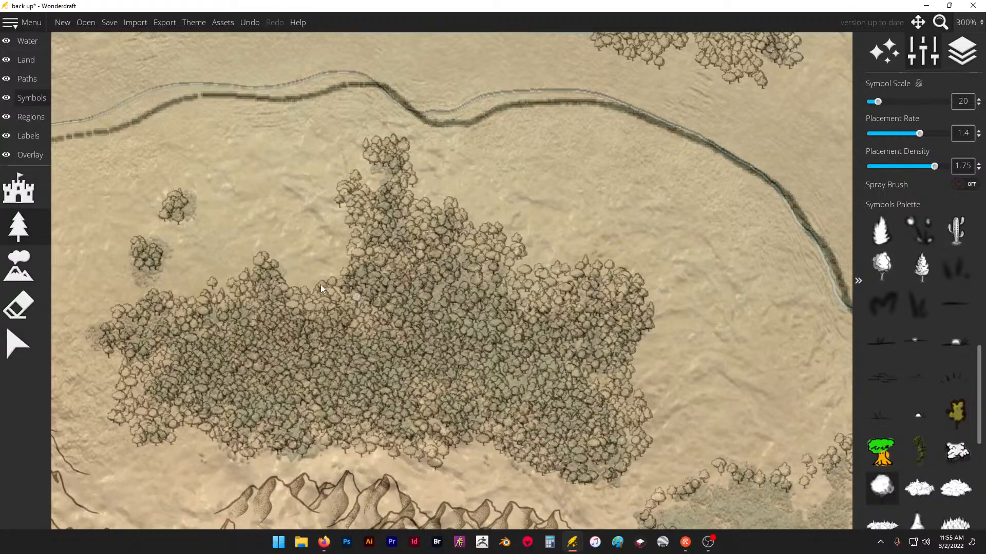
- Fill the outlined forest northeast of the mountains with round trees, using single placement along its northern part and the spray brush for the rest
{"action": "scroll", "coordinate": [321, 284], "scroll_direction": "down", "scroll_amount": 4}
{"action": "scroll", "coordinate": [467, 365], "scroll_direction": "up", "scroll_amount": 3}
{"action": "scroll", "coordinate": [462, 354], "scroll_direction": "up", "scroll_amount": 1}
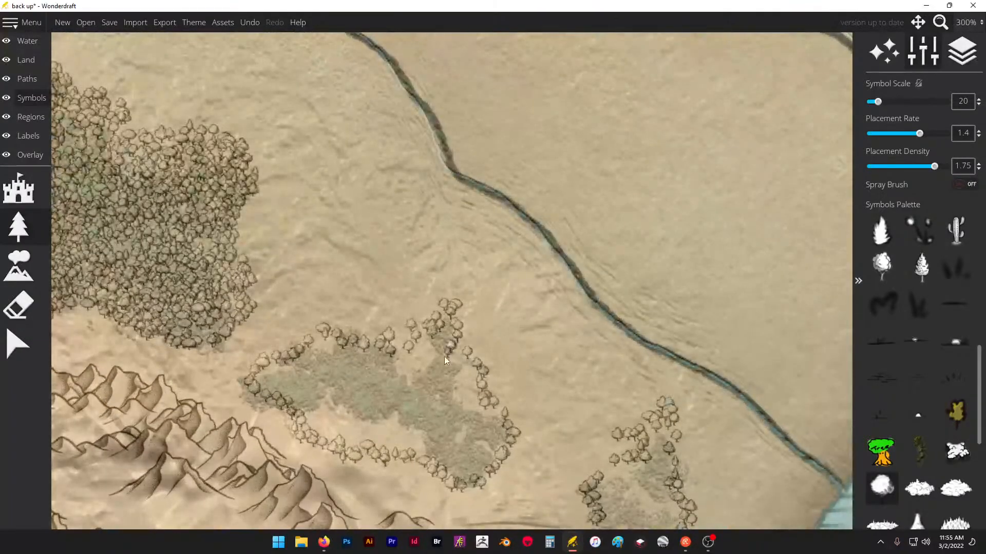
{"action": "mouse_move", "coordinate": [418, 357]}
{"action": "left_mouse_down"}
{"action": "mouse_move", "coordinate": [341, 360]}
{"action": "mouse_move", "coordinate": [327, 346]}
{"action": "mouse_move", "coordinate": [297, 367]}
{"action": "mouse_move", "coordinate": [339, 361]}
{"action": "mouse_move", "coordinate": [344, 381]}
{"action": "mouse_move", "coordinate": [313, 375]}
{"action": "left_mouse_up"}
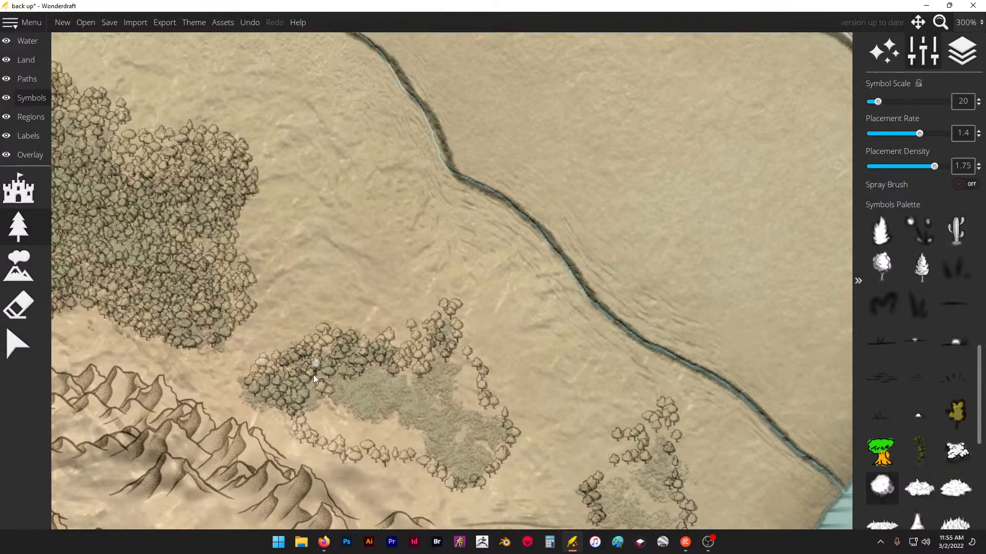
{"action": "left_click", "coordinate": [967, 184]}
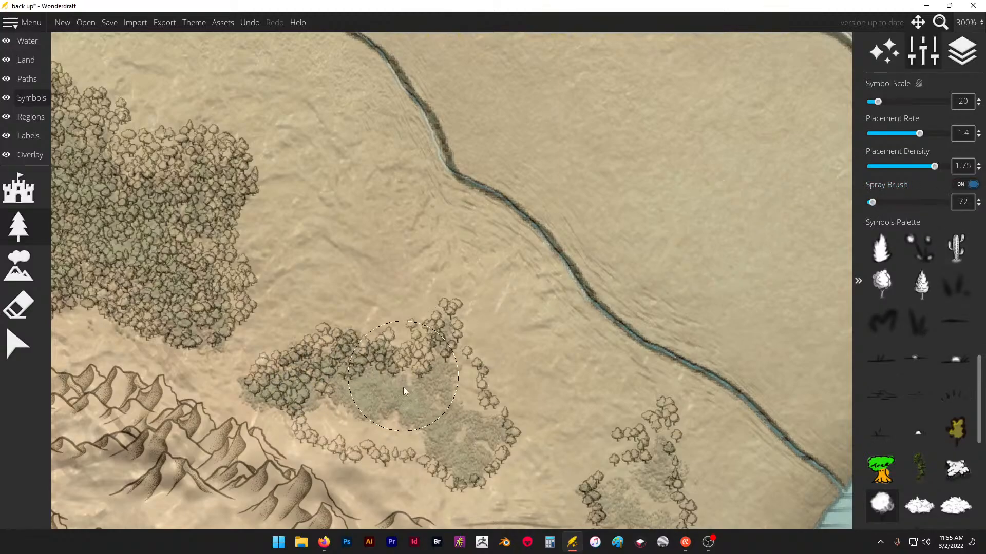
{"action": "mouse_move", "coordinate": [404, 391]}
{"action": "left_mouse_down"}
{"action": "mouse_move", "coordinate": [408, 408]}
{"action": "mouse_move", "coordinate": [461, 430]}
{"action": "mouse_move", "coordinate": [349, 401]}
{"action": "mouse_move", "coordinate": [436, 421]}
{"action": "mouse_move", "coordinate": [466, 444]}
{"action": "left_mouse_up"}
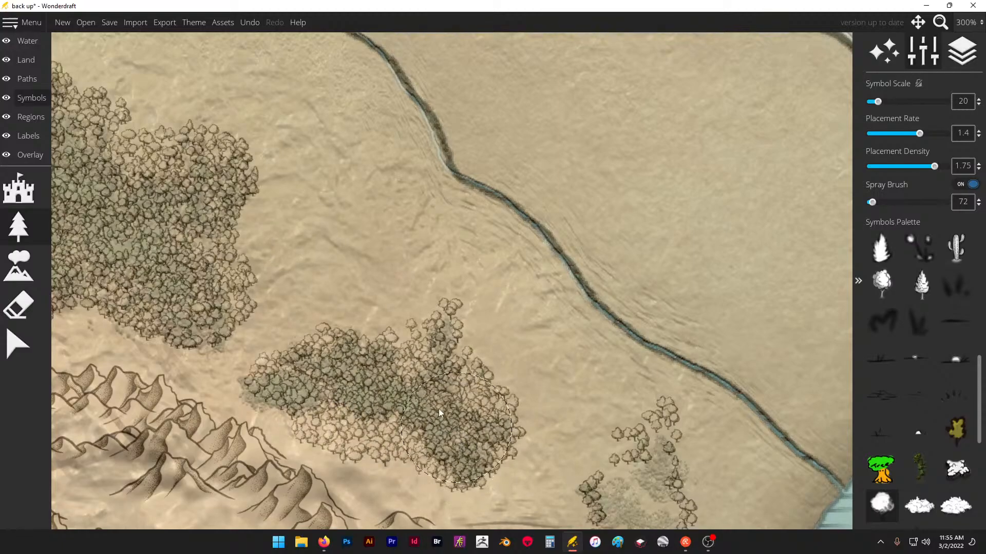
- Fill the small outlined wood west of the river mouth with round trees and extend it eastward along the riverbank
{"action": "scroll", "coordinate": [424, 378], "scroll_direction": "down", "scroll_amount": 3}
{"action": "scroll", "coordinate": [525, 454], "scroll_direction": "up", "scroll_amount": 2}
{"action": "mouse_move", "coordinate": [524, 455]}
{"action": "left_mouse_down"}
{"action": "mouse_move", "coordinate": [535, 421]}
{"action": "mouse_move", "coordinate": [557, 405]}
{"action": "left_mouse_up"}
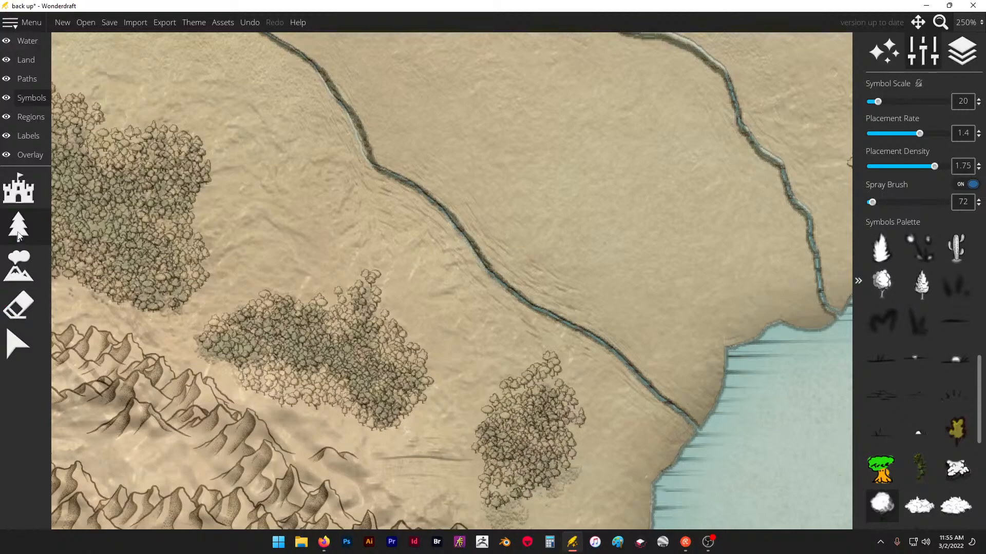
{"action": "left_click", "coordinate": [972, 184]}
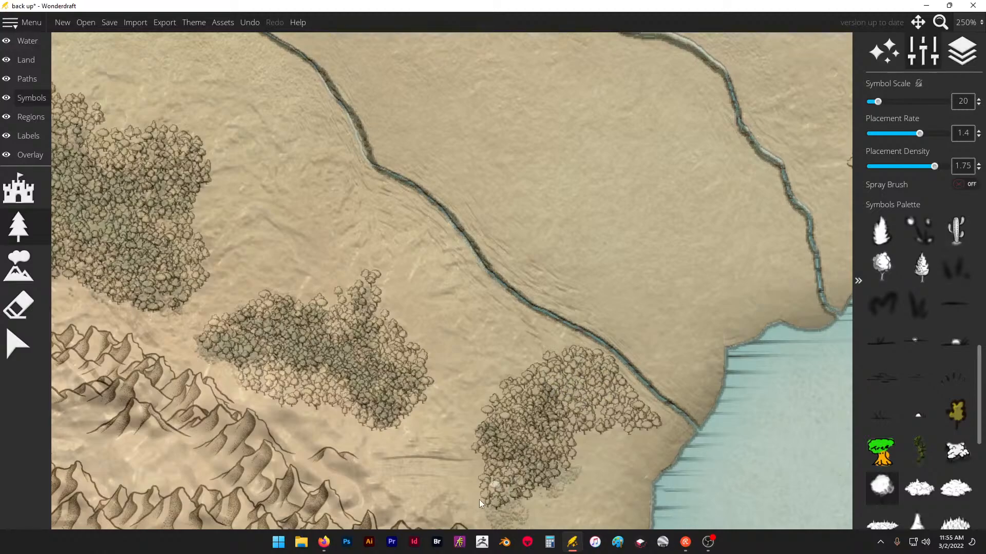
- Spray round trees over the traced forest east of the river flowing into the bay, extending it a little to the northeast
{"action": "scroll", "coordinate": [511, 487], "scroll_direction": "down", "scroll_amount": 10}
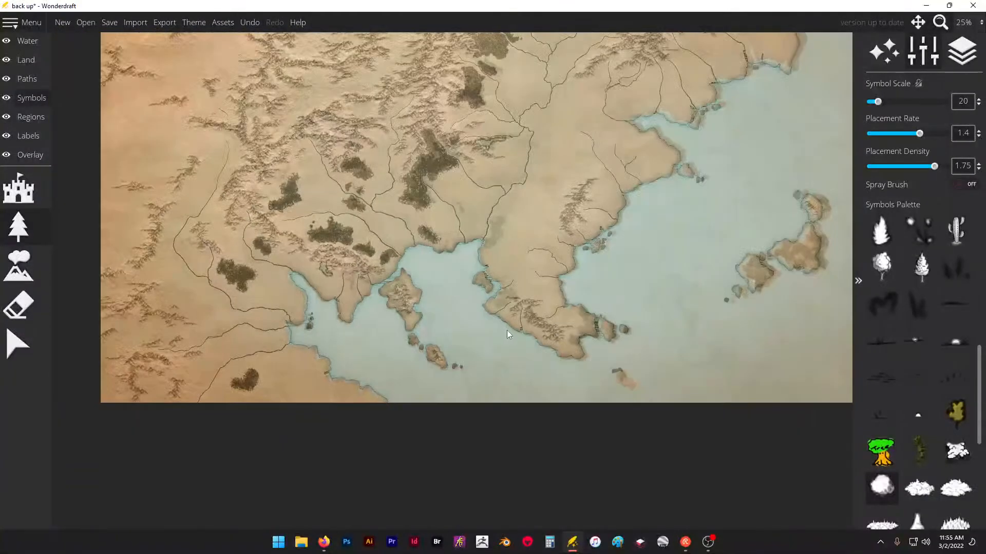
{"action": "scroll", "coordinate": [455, 116], "scroll_direction": "up", "scroll_amount": 3}
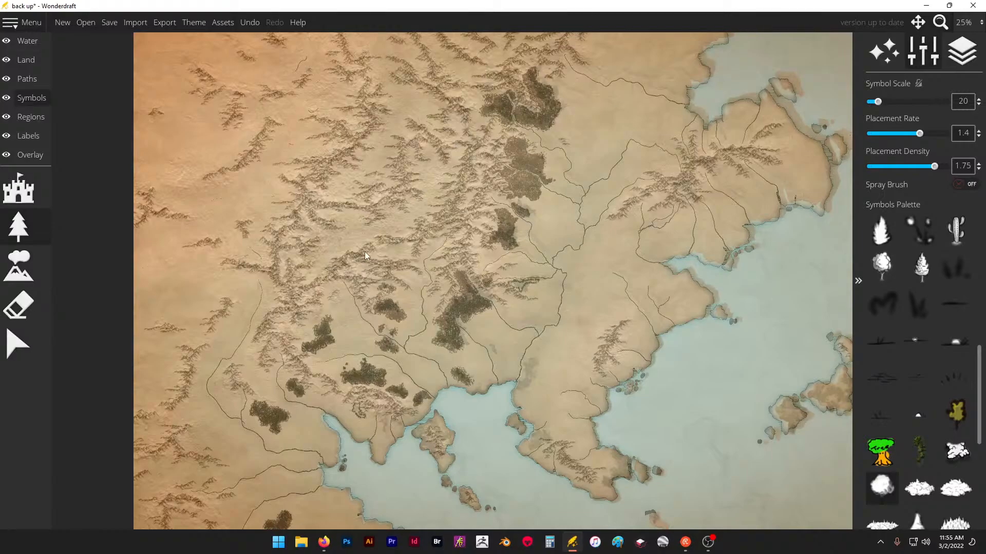
{"action": "scroll", "coordinate": [369, 254], "scroll_direction": "up", "scroll_amount": 3}
{"action": "scroll", "coordinate": [369, 255], "scroll_direction": "down", "scroll_amount": 4}
{"action": "scroll", "coordinate": [476, 173], "scroll_direction": "up", "scroll_amount": 2}
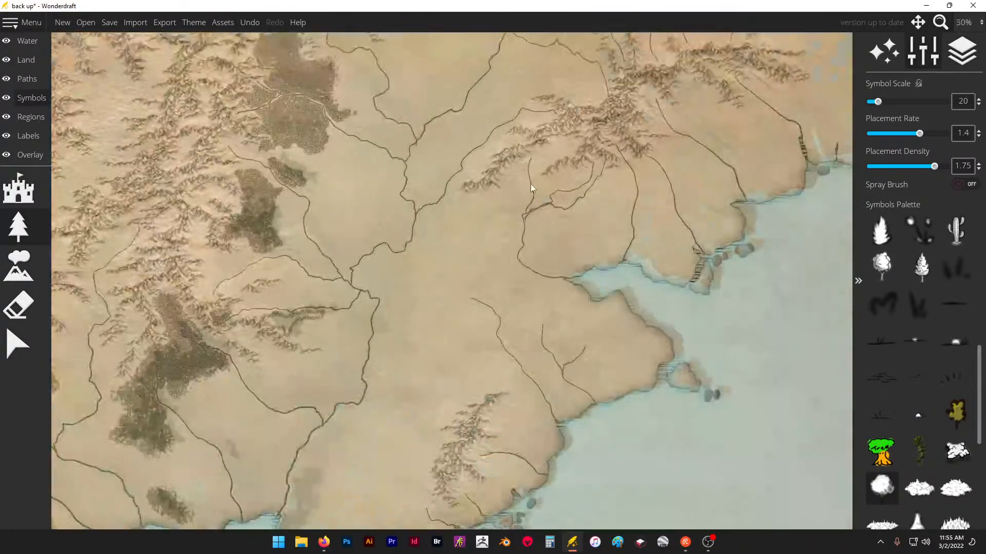
{"action": "scroll", "coordinate": [414, 229], "scroll_direction": "down", "scroll_amount": 3}
{"action": "scroll", "coordinate": [414, 230], "scroll_direction": "up", "scroll_amount": 5}
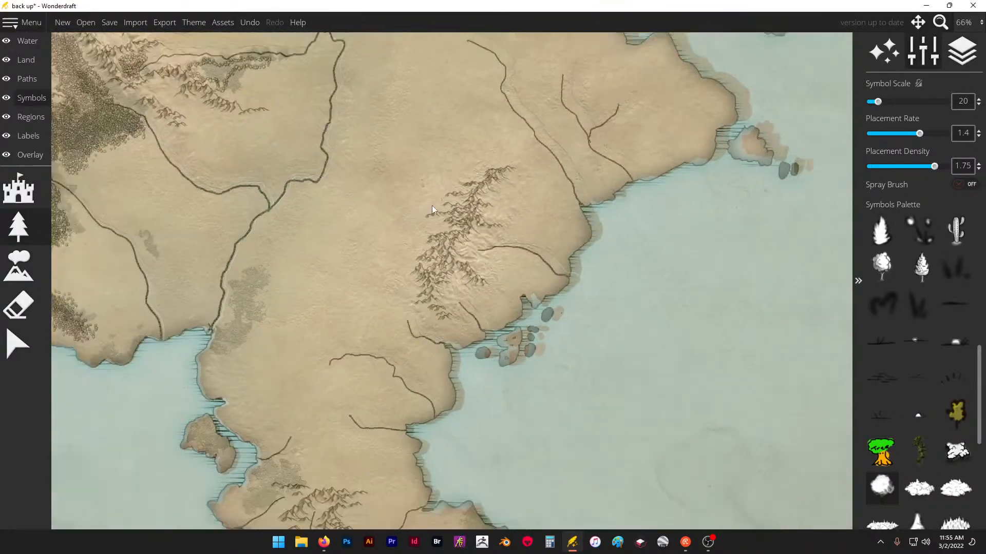
{"action": "scroll", "coordinate": [233, 278], "scroll_direction": "up", "scroll_amount": 2}
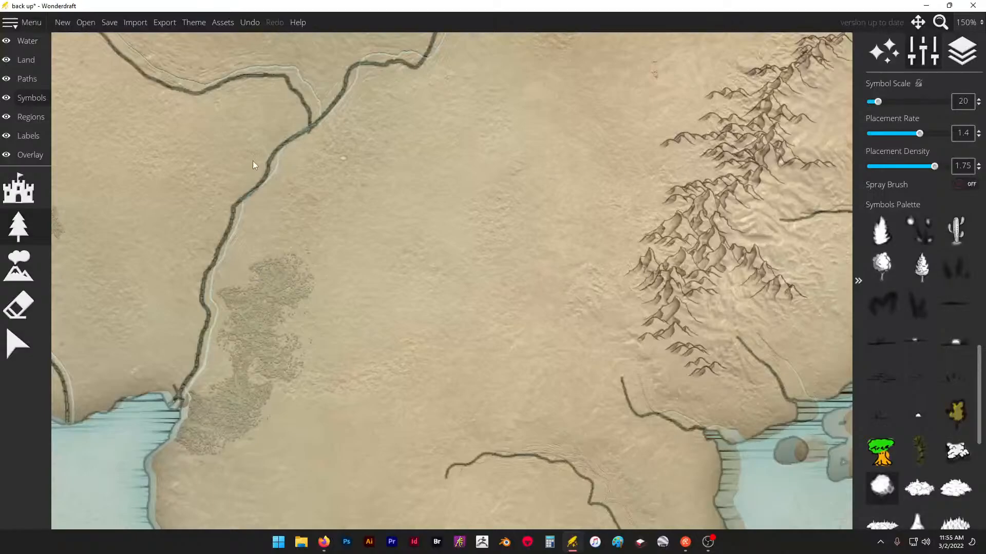
{"action": "left_click", "coordinate": [964, 184]}
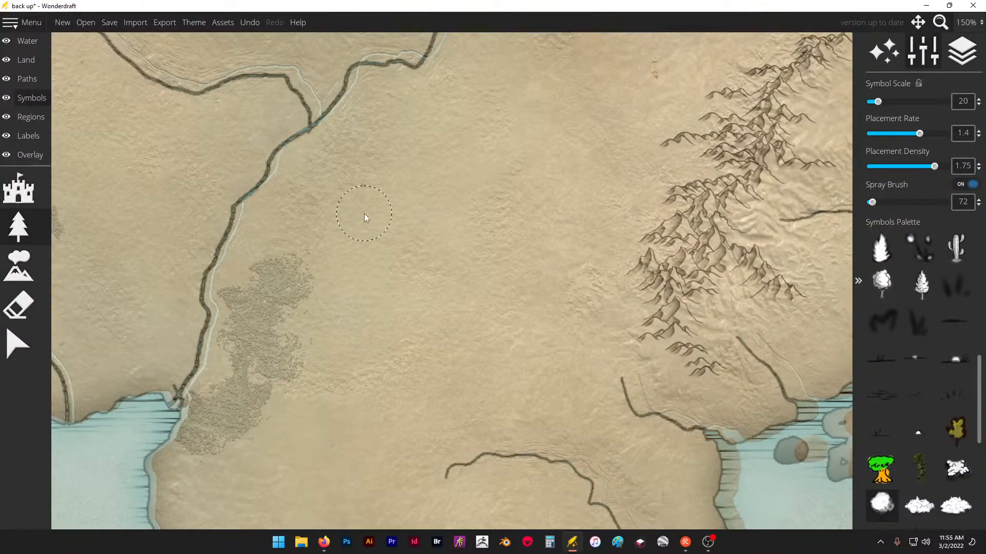
{"action": "mouse_move", "coordinate": [272, 280]}
{"action": "left_mouse_down"}
{"action": "mouse_move", "coordinate": [292, 275]}
{"action": "mouse_move", "coordinate": [278, 285]}
{"action": "left_mouse_up"}
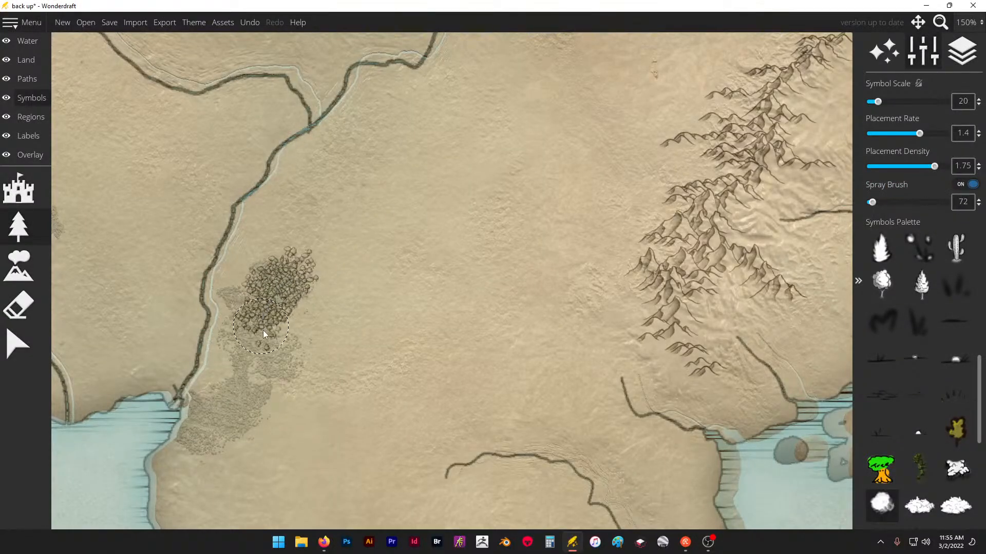
{"action": "left_click_drag", "start_coordinate": [279, 357], "coordinate": [251, 386]}
{"action": "mouse_move", "coordinate": [231, 422]}
{"action": "left_mouse_down"}
{"action": "mouse_move", "coordinate": [257, 392]}
{"action": "mouse_move", "coordinate": [234, 396]}
{"action": "mouse_move", "coordinate": [212, 435]}
{"action": "mouse_move", "coordinate": [278, 365]}
{"action": "left_mouse_up"}
{"action": "mouse_move", "coordinate": [256, 329]}
{"action": "left_mouse_down"}
{"action": "mouse_move", "coordinate": [248, 297]}
{"action": "mouse_move", "coordinate": [315, 285]}
{"action": "mouse_move", "coordinate": [354, 257]}
{"action": "left_mouse_up"}
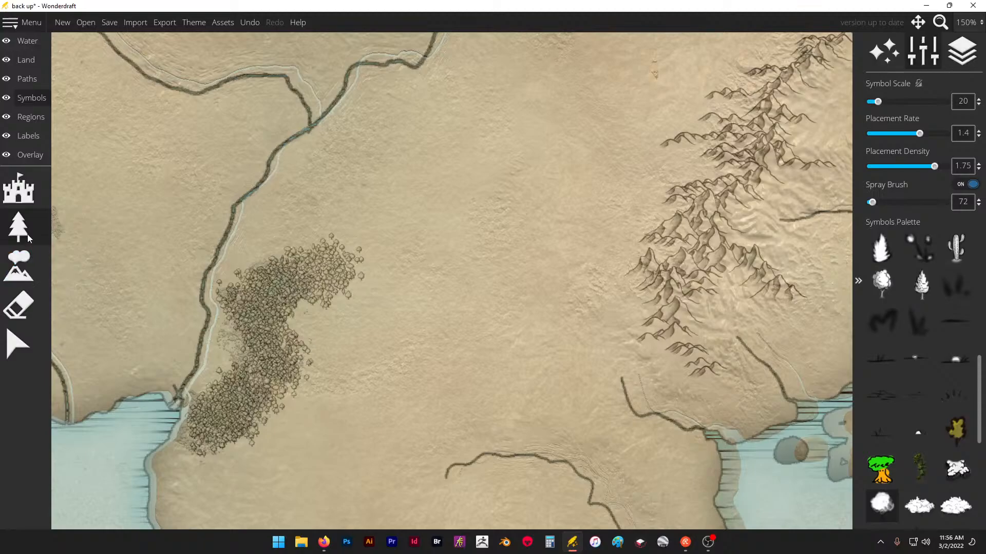
{"action": "left_click", "coordinate": [968, 186]}
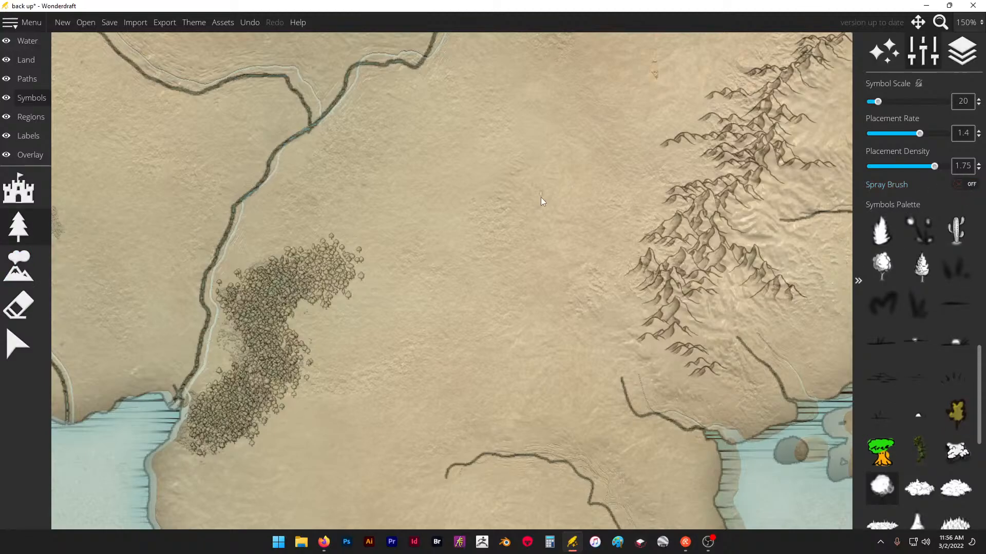
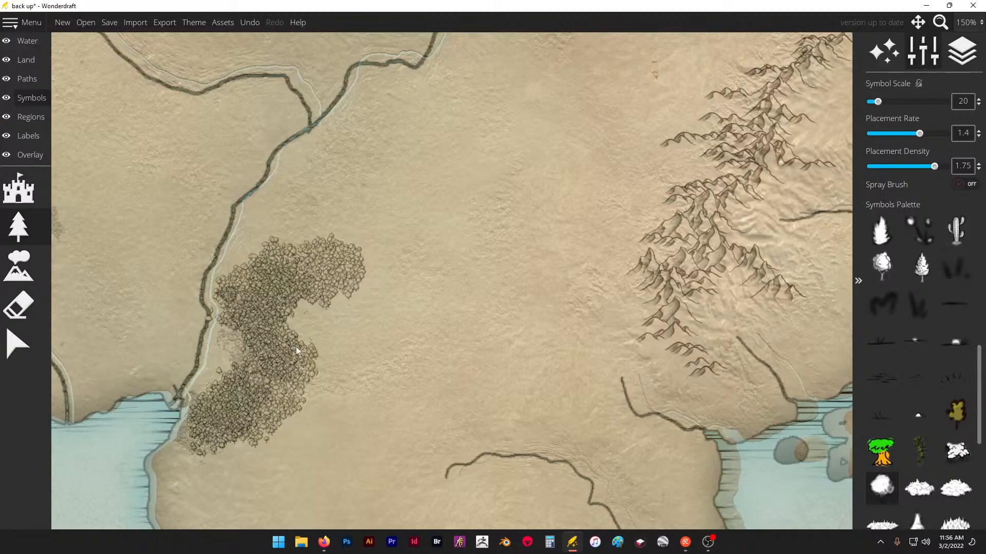
- Add more trees inside the outlined forest between the river and the mountain ridge at symbol scale 20
{"action": "scroll", "coordinate": [295, 347], "scroll_direction": "down", "scroll_amount": 6}
{"action": "scroll", "coordinate": [479, 291], "scroll_direction": "up", "scroll_amount": 3}
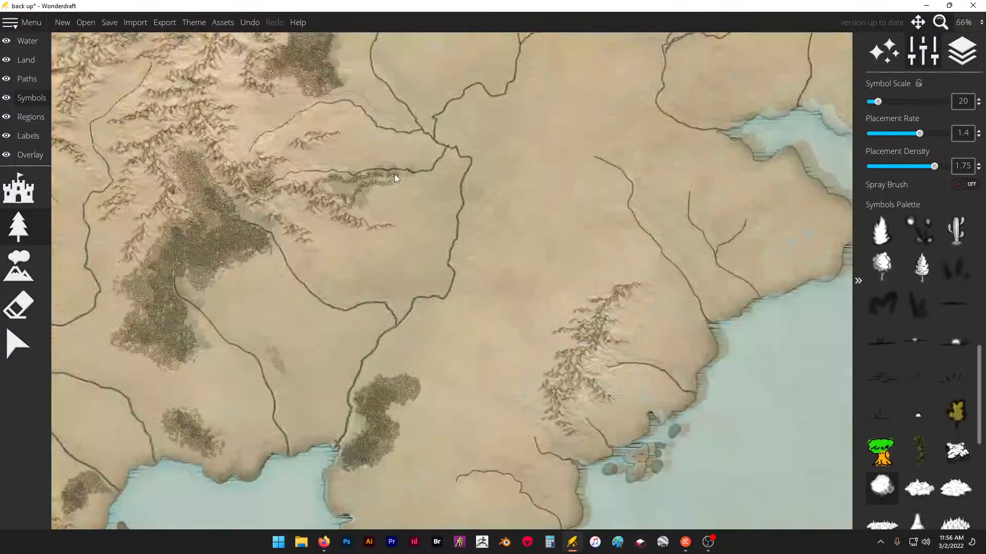
{"action": "scroll", "coordinate": [319, 143], "scroll_direction": "up", "scroll_amount": 5}
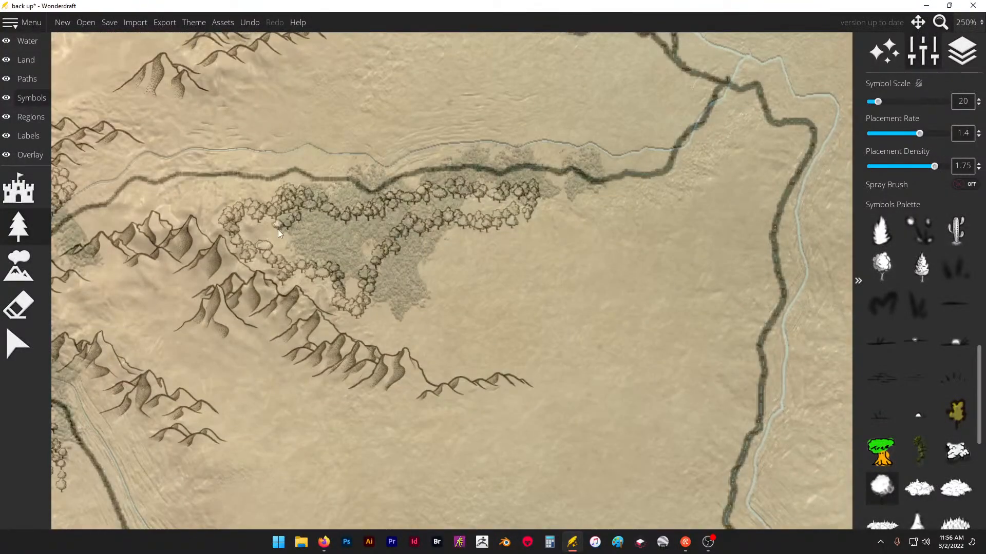
{"action": "left_click", "coordinate": [310, 223]}
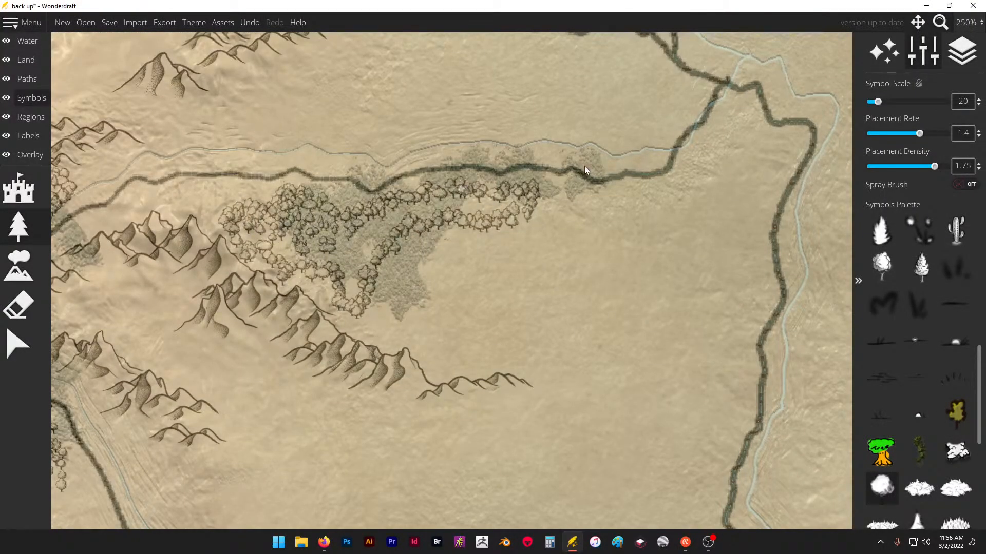
- Fill the riverside forest outline with trees using the spray brush at size 64 and symbol scale 25
{"action": "left_click", "coordinate": [962, 186]}
{"action": "left_click", "coordinate": [881, 101]}
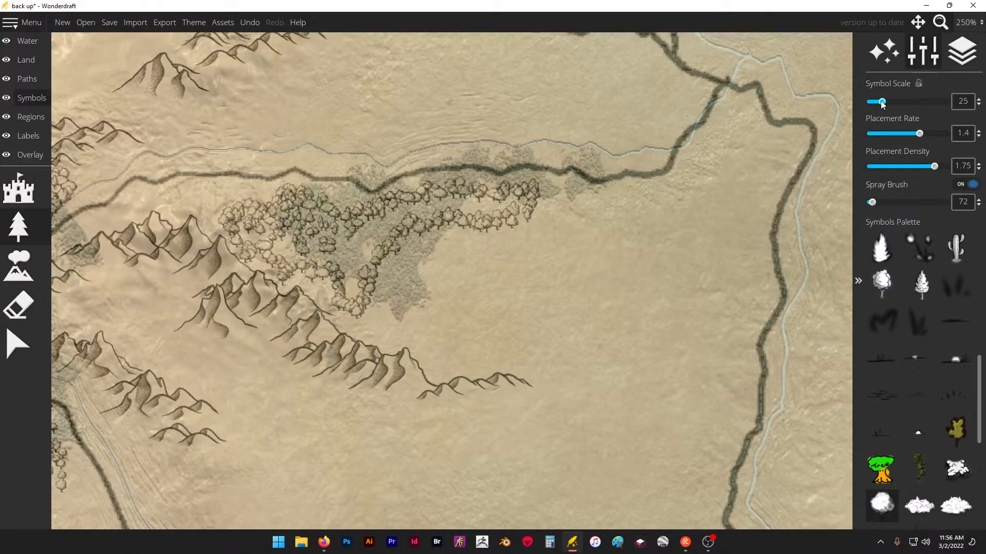
{"action": "mouse_move", "coordinate": [421, 216]}
{"action": "left_mouse_down"}
{"action": "mouse_move", "coordinate": [434, 196]}
{"action": "mouse_move", "coordinate": [442, 214]}
{"action": "mouse_move", "coordinate": [597, 222]}
{"action": "left_mouse_up"}
{"action": "key", "text": "ctrl+z"}
{"action": "left_click_drag", "start_coordinate": [871, 202], "coordinate": [869, 202]}
{"action": "mouse_move", "coordinate": [383, 229]}
{"action": "left_mouse_down"}
{"action": "mouse_move", "coordinate": [347, 265]}
{"action": "mouse_move", "coordinate": [331, 251]}
{"action": "mouse_move", "coordinate": [286, 246]}
{"action": "mouse_move", "coordinate": [505, 222]}
{"action": "mouse_move", "coordinate": [407, 249]}
{"action": "mouse_move", "coordinate": [408, 293]}
{"action": "mouse_move", "coordinate": [438, 329]}
{"action": "mouse_move", "coordinate": [507, 334]}
{"action": "mouse_move", "coordinate": [434, 268]}
{"action": "mouse_move", "coordinate": [438, 278]}
{"action": "mouse_move", "coordinate": [451, 238]}
{"action": "left_mouse_up"}
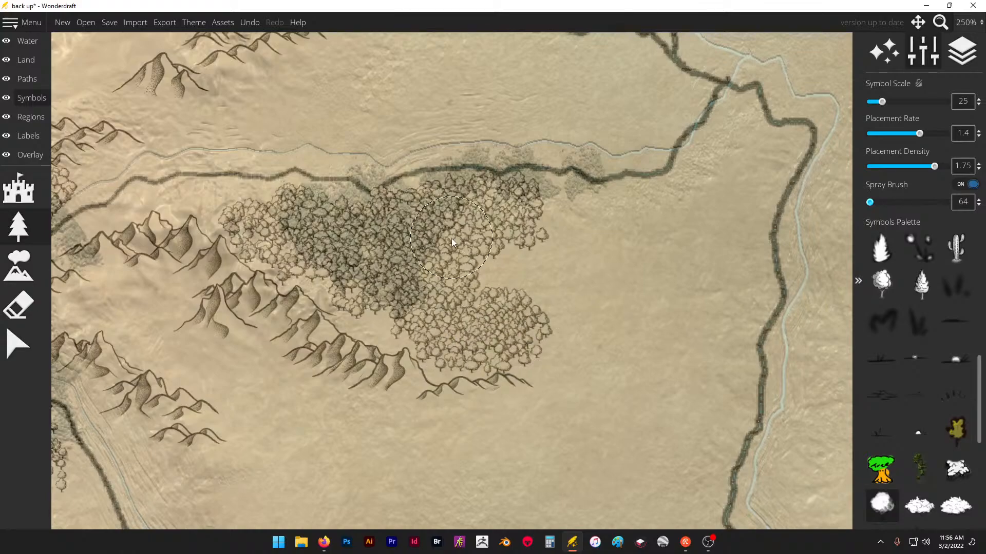
- Spray additional trees along the northwestern edge of the small forest beside the western mountains
{"action": "scroll", "coordinate": [428, 270], "scroll_direction": "down", "scroll_amount": 10}
{"action": "scroll", "coordinate": [436, 238], "scroll_direction": "down", "scroll_amount": 2}
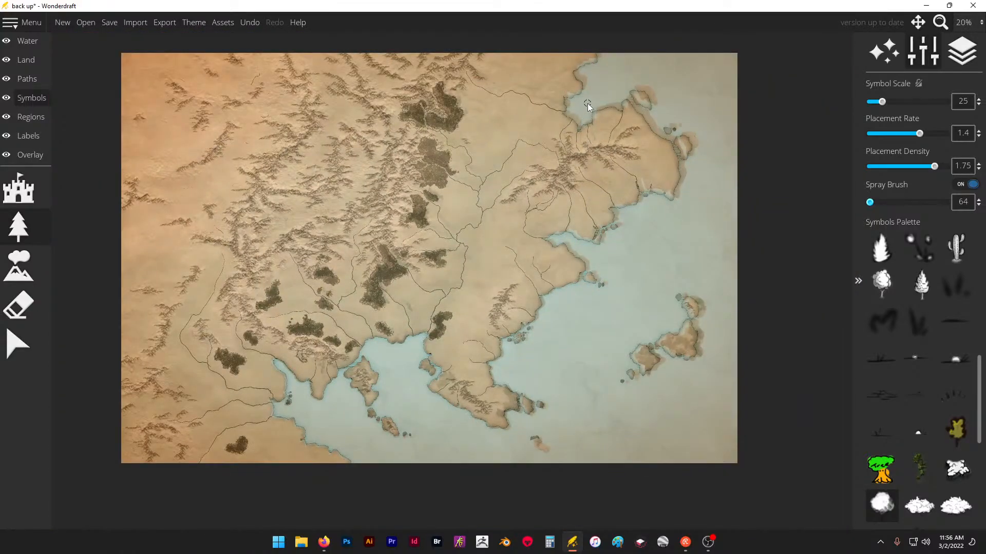
{"action": "scroll", "coordinate": [587, 103], "scroll_direction": "up", "scroll_amount": 4}
{"action": "scroll", "coordinate": [587, 103], "scroll_direction": "down", "scroll_amount": 3}
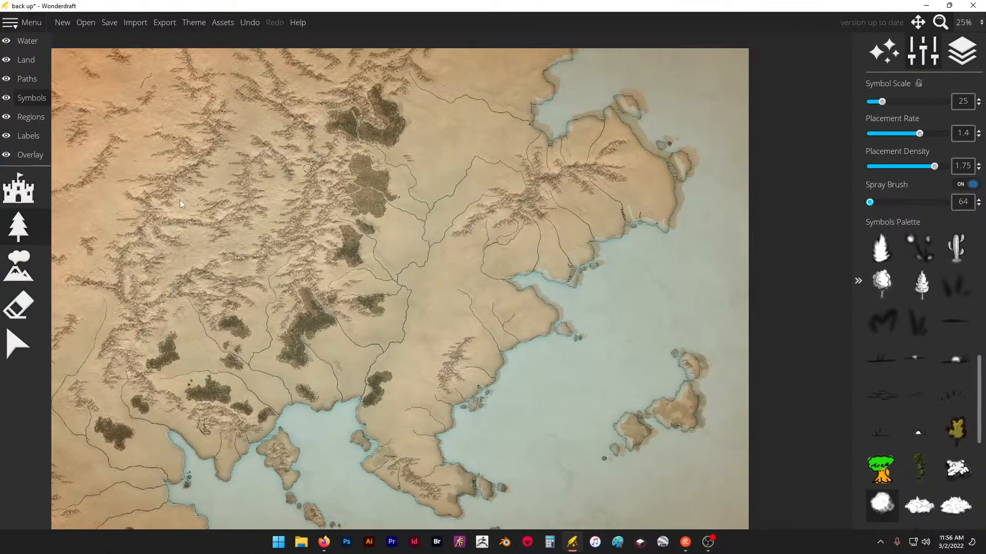
{"action": "scroll", "coordinate": [175, 288], "scroll_direction": "up", "scroll_amount": 4}
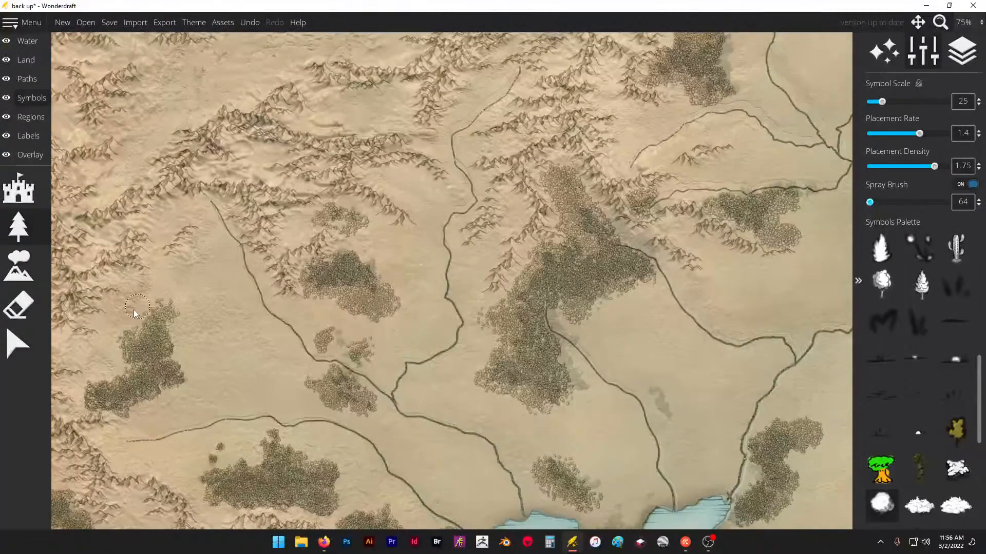
{"action": "left_click_drag", "start_coordinate": [134, 311], "coordinate": [123, 324]}
{"action": "left_click_drag", "start_coordinate": [138, 314], "coordinate": [118, 334]}
- Turn off the spray brush and place small tree clumps among the mountains west of the large forest
{"action": "scroll", "coordinate": [221, 219], "scroll_direction": "down", "scroll_amount": 5}
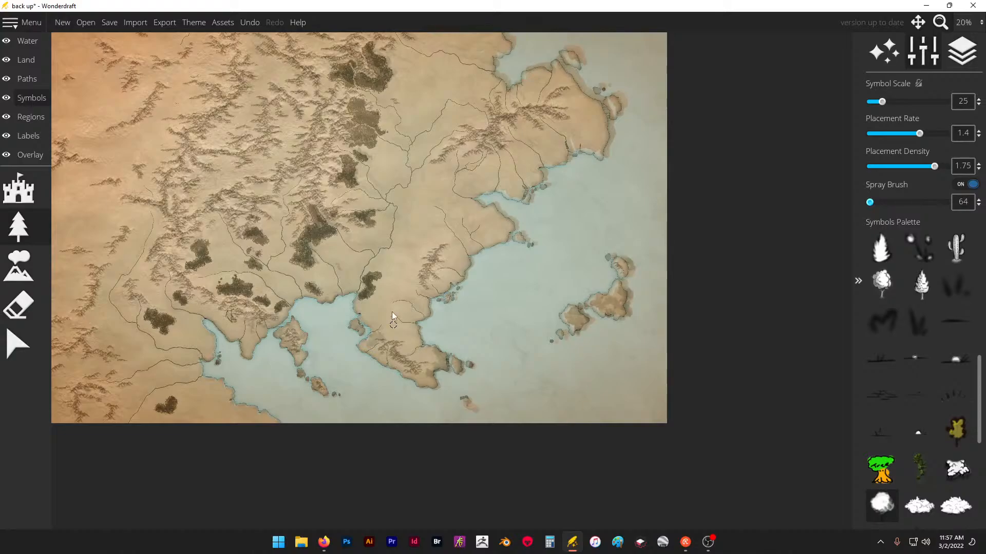
{"action": "scroll", "coordinate": [168, 137], "scroll_direction": "up", "scroll_amount": 5}
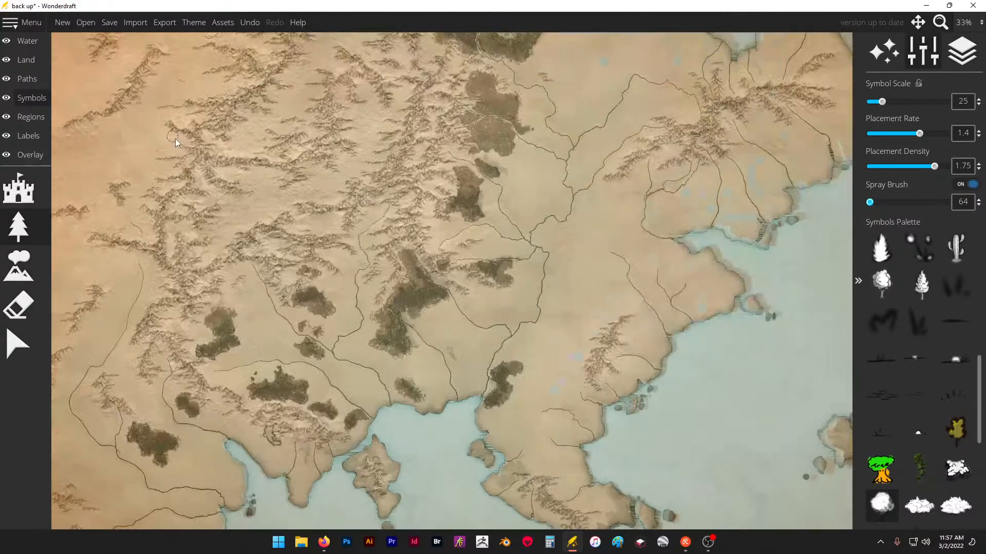
{"action": "scroll", "coordinate": [493, 323], "scroll_direction": "down", "scroll_amount": 1}
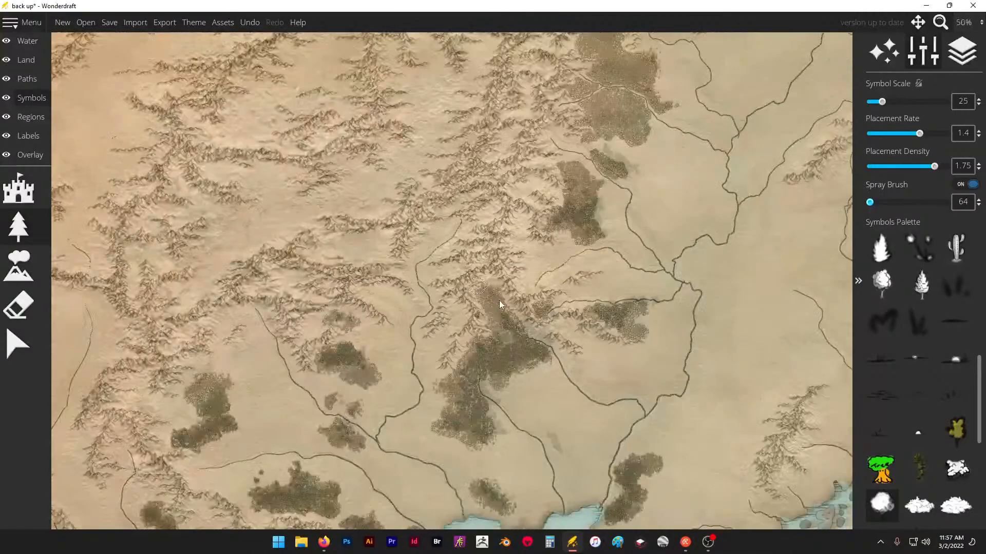
{"action": "scroll", "coordinate": [213, 206], "scroll_direction": "up", "scroll_amount": 3}
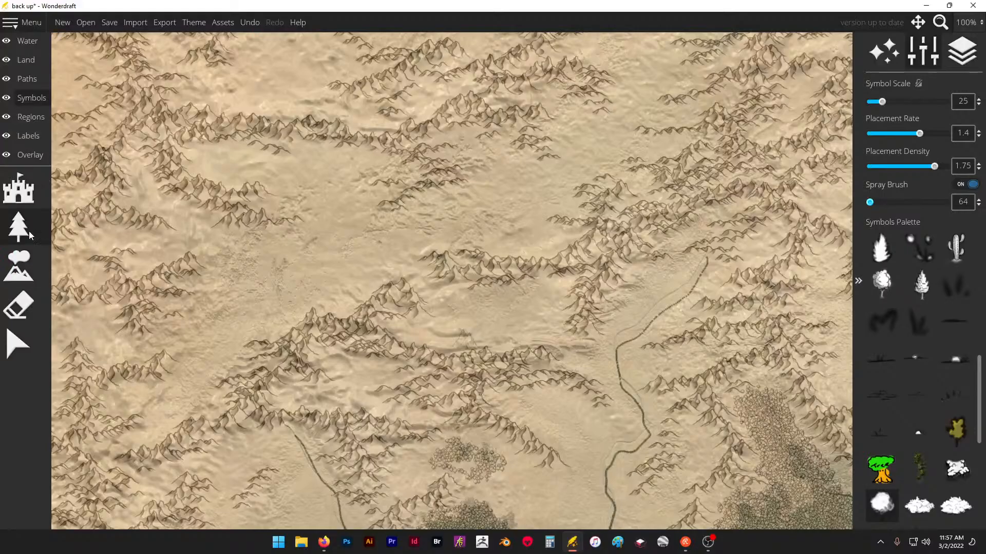
{"action": "left_click", "coordinate": [951, 184]}
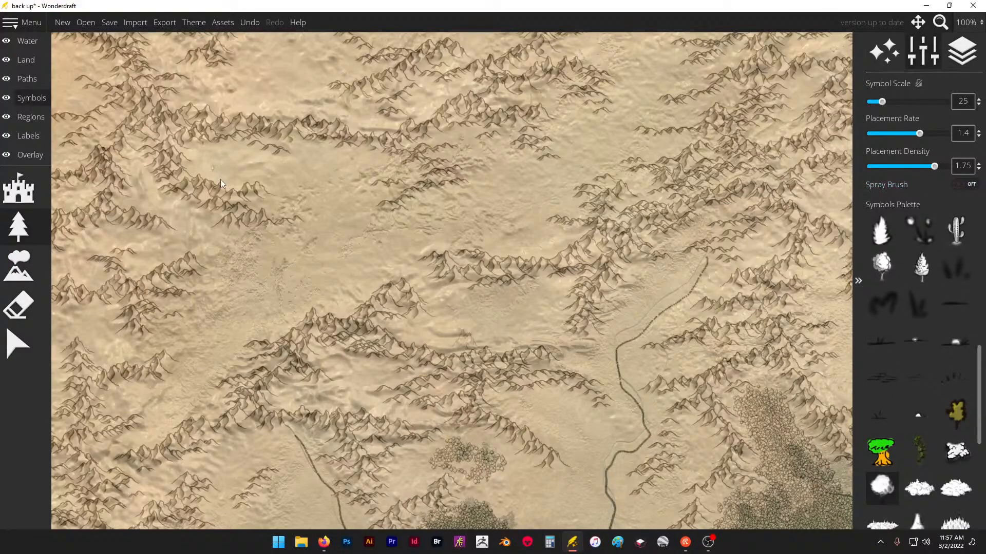
{"action": "scroll", "coordinate": [301, 241], "scroll_direction": "up", "scroll_amount": 3}
{"action": "scroll", "coordinate": [282, 252], "scroll_direction": "down", "scroll_amount": 3}
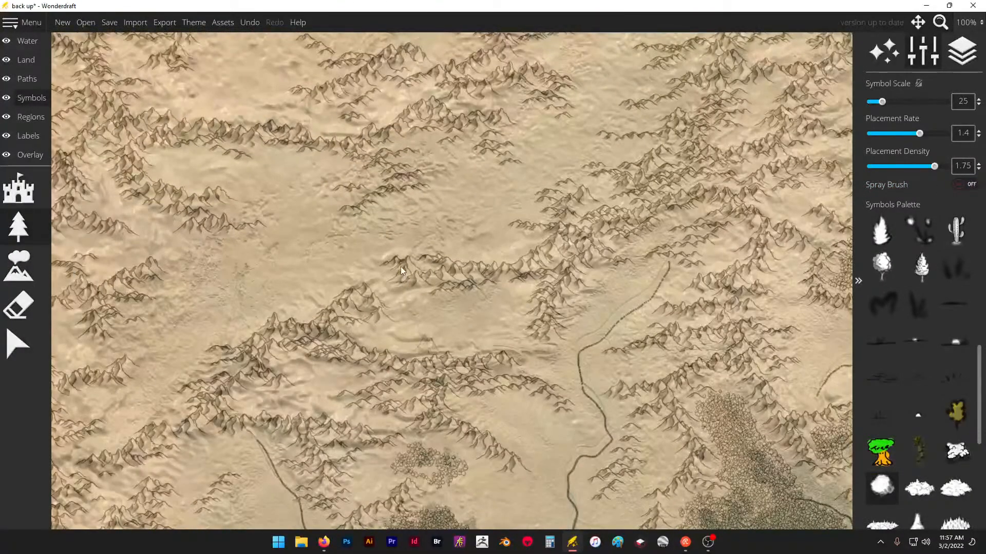
{"action": "scroll", "coordinate": [640, 258], "scroll_direction": "down", "scroll_amount": 2}
{"action": "scroll", "coordinate": [622, 216], "scroll_direction": "up", "scroll_amount": 3}
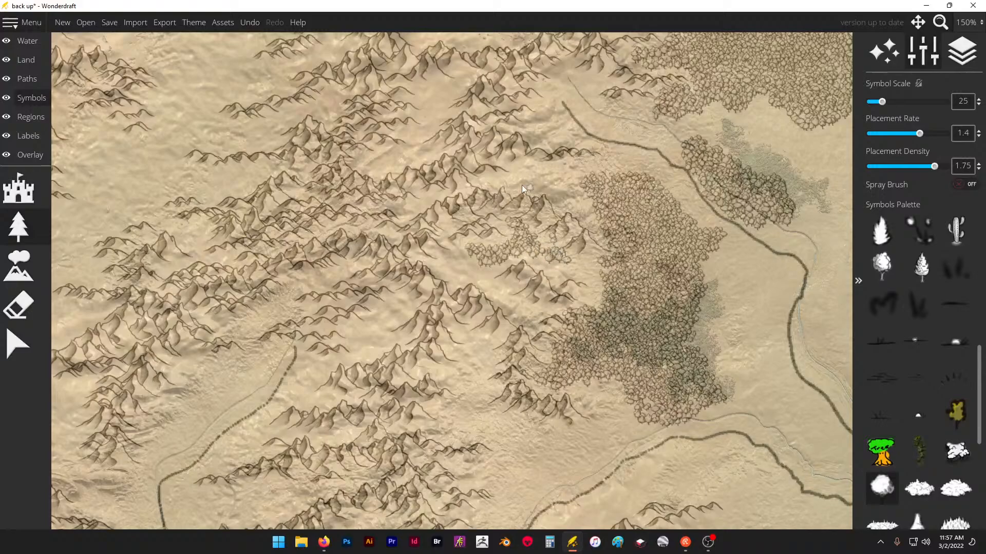
{"action": "left_click", "coordinate": [540, 137]}
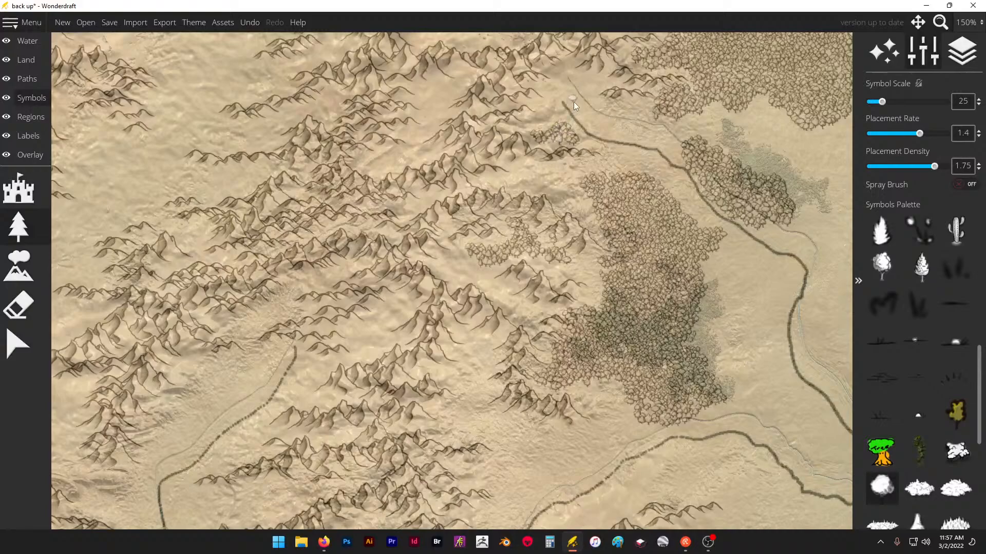
- Paint trees around the river's source, connecting the clump below it with the foothills on both sides
{"action": "scroll", "coordinate": [544, 116], "scroll_direction": "up", "scroll_amount": 2}
{"action": "scroll", "coordinate": [543, 113], "scroll_direction": "up", "scroll_amount": 2}
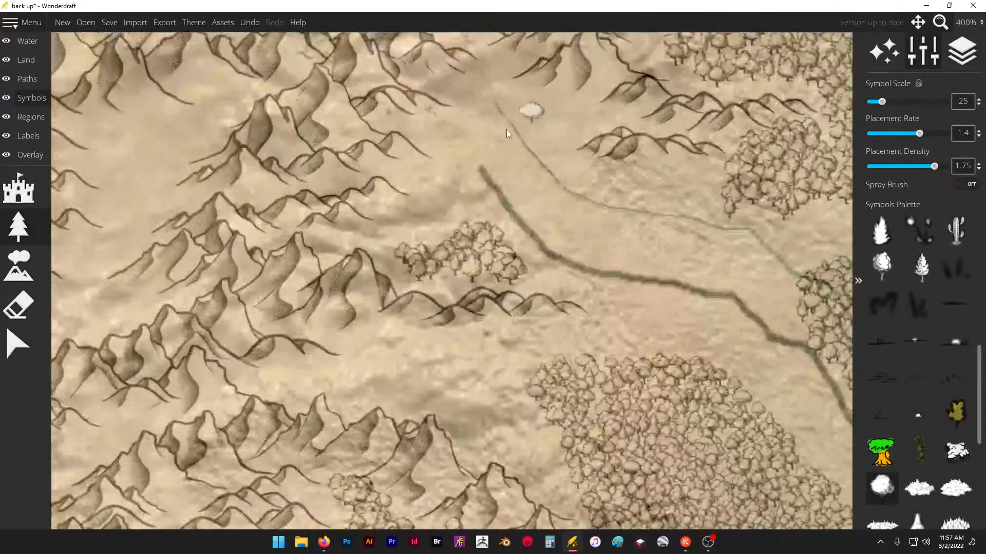
{"action": "mouse_move", "coordinate": [506, 130]}
{"action": "left_mouse_down"}
{"action": "mouse_move", "coordinate": [463, 170]}
{"action": "mouse_move", "coordinate": [470, 193]}
{"action": "mouse_move", "coordinate": [458, 229]}
{"action": "mouse_move", "coordinate": [423, 259]}
{"action": "mouse_move", "coordinate": [422, 244]}
{"action": "mouse_move", "coordinate": [384, 245]}
{"action": "mouse_move", "coordinate": [443, 216]}
{"action": "left_mouse_up"}
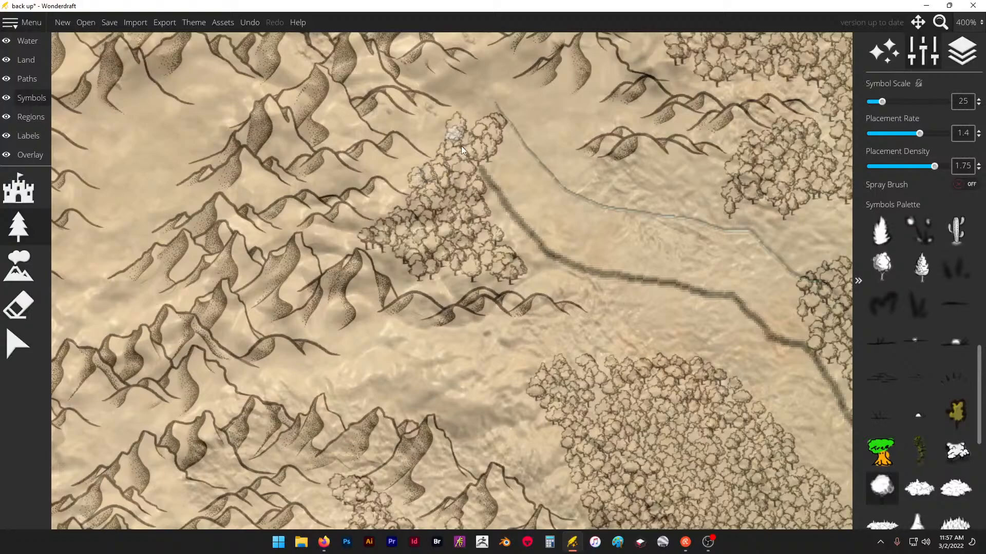
{"action": "left_click_drag", "start_coordinate": [461, 150], "coordinate": [532, 148]}
{"action": "mouse_move", "coordinate": [488, 117]}
{"action": "left_mouse_down"}
{"action": "mouse_move", "coordinate": [536, 134]}
{"action": "mouse_move", "coordinate": [585, 126]}
{"action": "mouse_move", "coordinate": [537, 176]}
{"action": "left_mouse_up"}
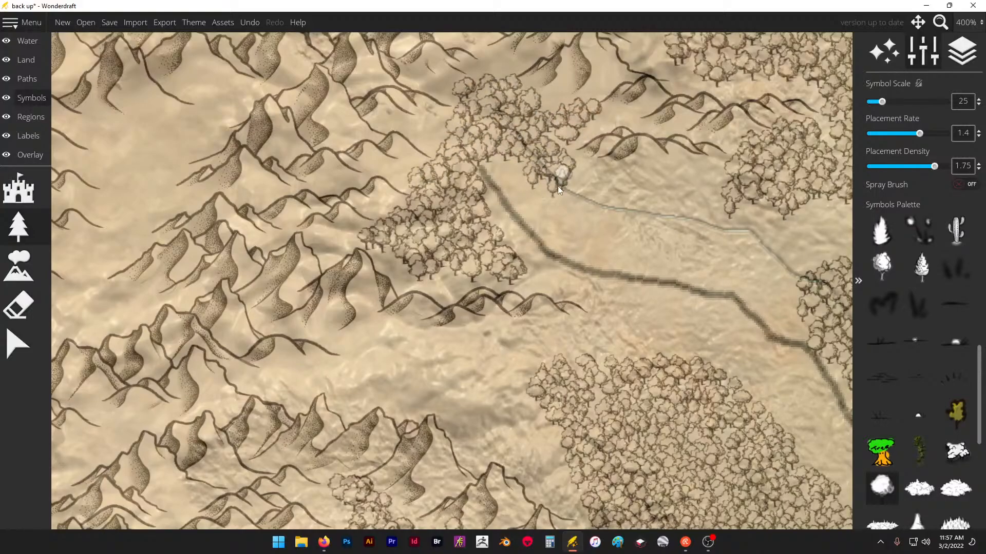
- Fill the gap between the upper river's southern bank and the foothills with trees joining the large forest
{"action": "scroll", "coordinate": [343, 334], "scroll_direction": "down", "scroll_amount": 5}
{"action": "scroll", "coordinate": [436, 130], "scroll_direction": "up", "scroll_amount": 4}
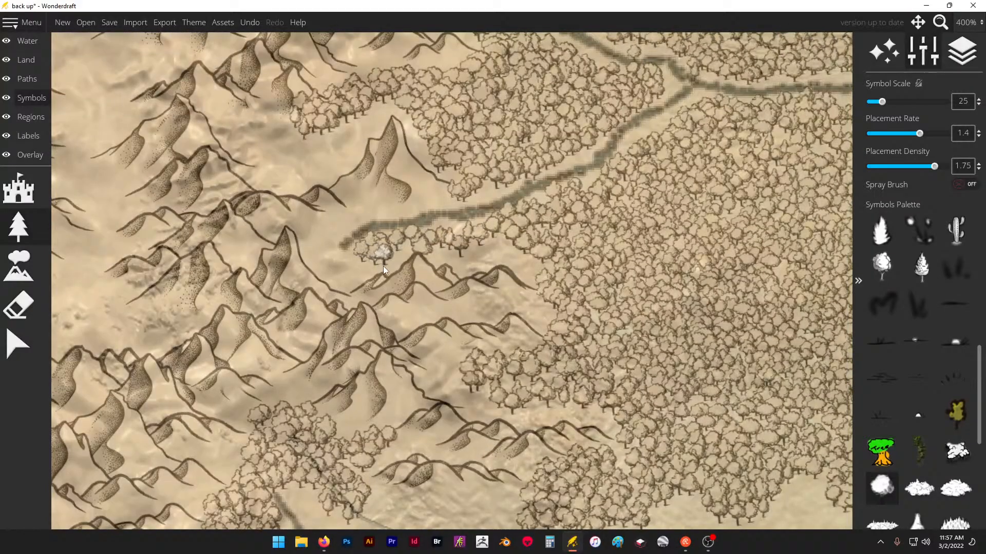
{"action": "mouse_move", "coordinate": [434, 270]}
{"action": "left_mouse_down"}
{"action": "mouse_move", "coordinate": [544, 271]}
{"action": "mouse_move", "coordinate": [526, 286]}
{"action": "mouse_move", "coordinate": [562, 273]}
{"action": "mouse_move", "coordinate": [503, 264]}
{"action": "left_mouse_up"}
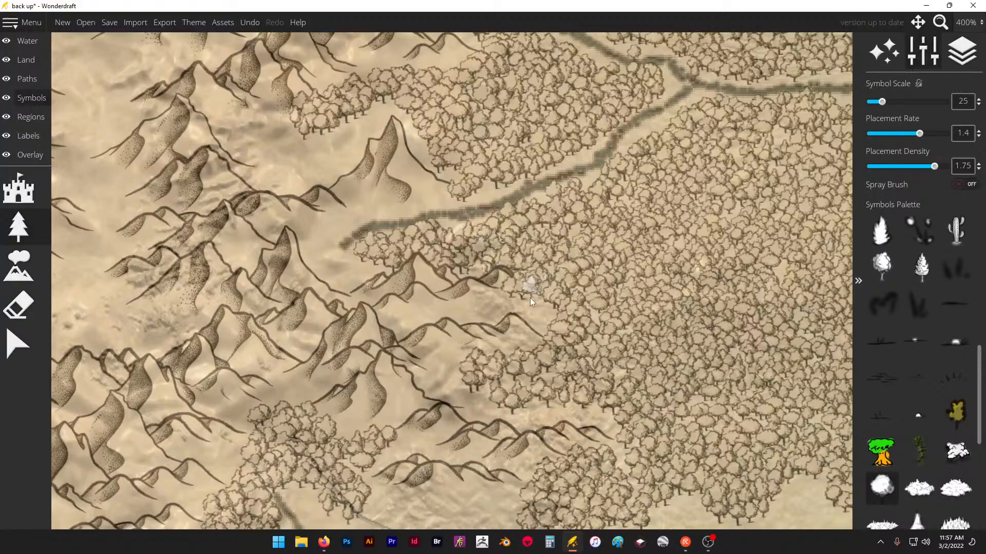
- Undo the stray trees beside the lone peak north of the river and paint trees along its western slope
{"action": "scroll", "coordinate": [645, 260], "scroll_direction": "down", "scroll_amount": 3}
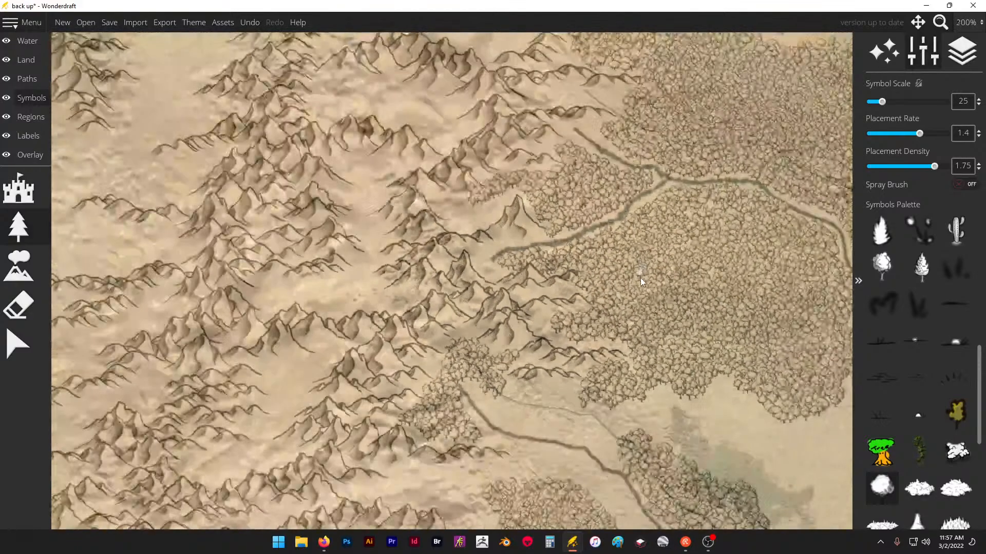
{"action": "scroll", "coordinate": [519, 171], "scroll_direction": "up", "scroll_amount": 3}
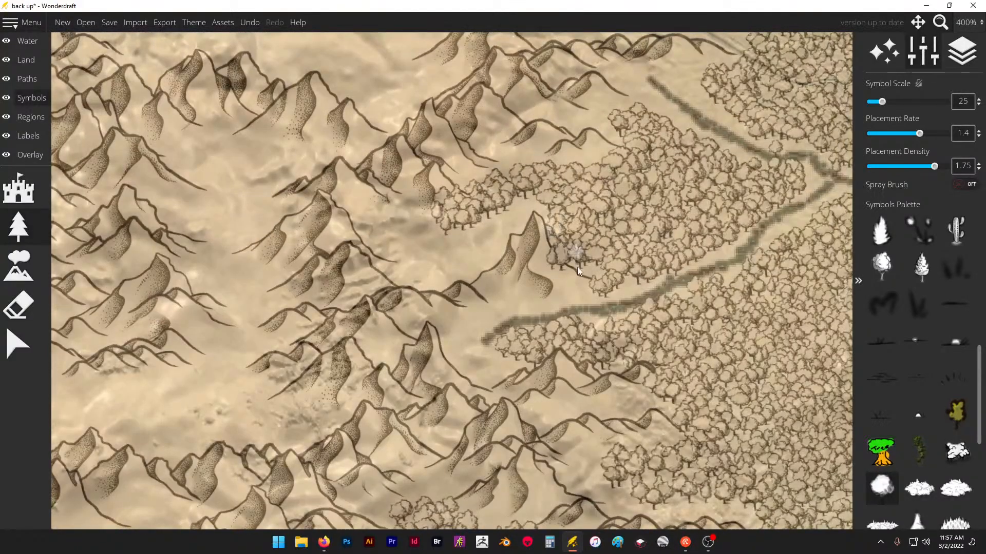
{"action": "key", "text": "ctrl+z"}
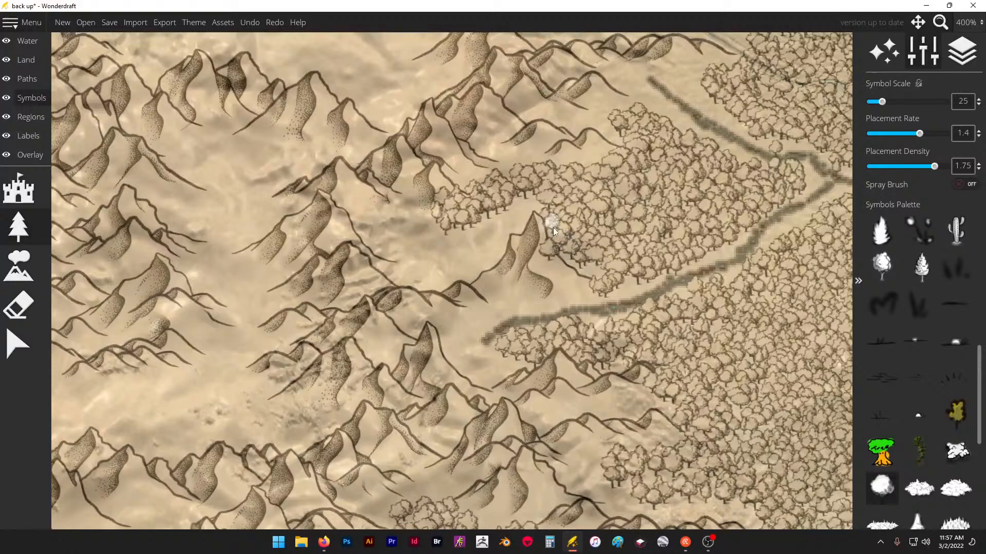
{"action": "key", "text": "ctrl+z"}
{"action": "key", "text": "ctrl+z"}
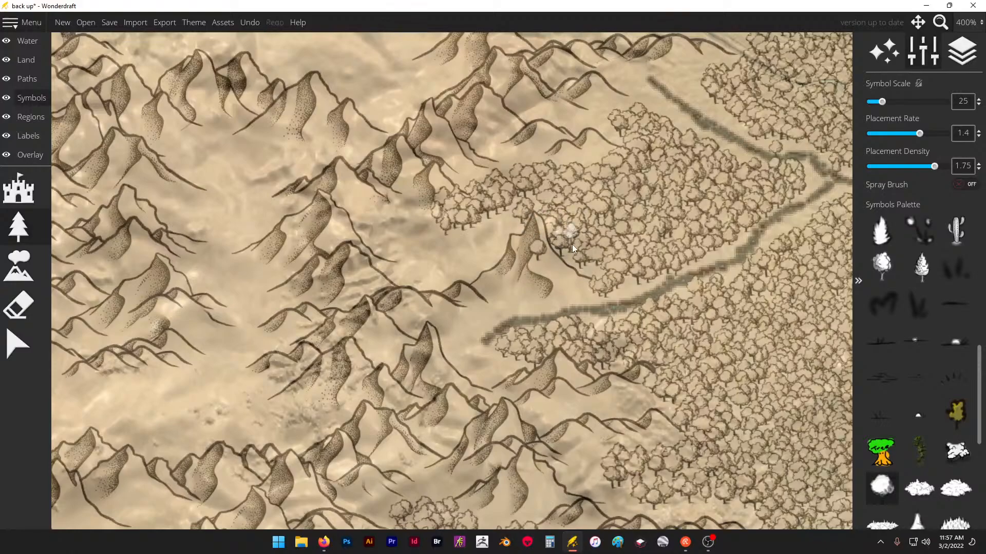
{"action": "left_click", "coordinate": [578, 265]}
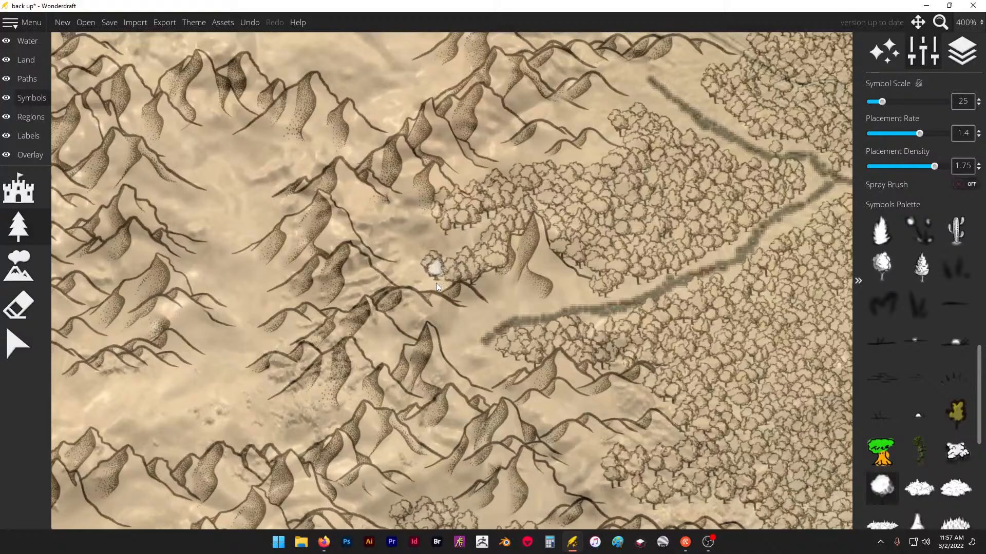
- Place a small clump of trees on the eastern flank of the central mountain range
{"action": "scroll", "coordinate": [470, 225], "scroll_direction": "down", "scroll_amount": 3}
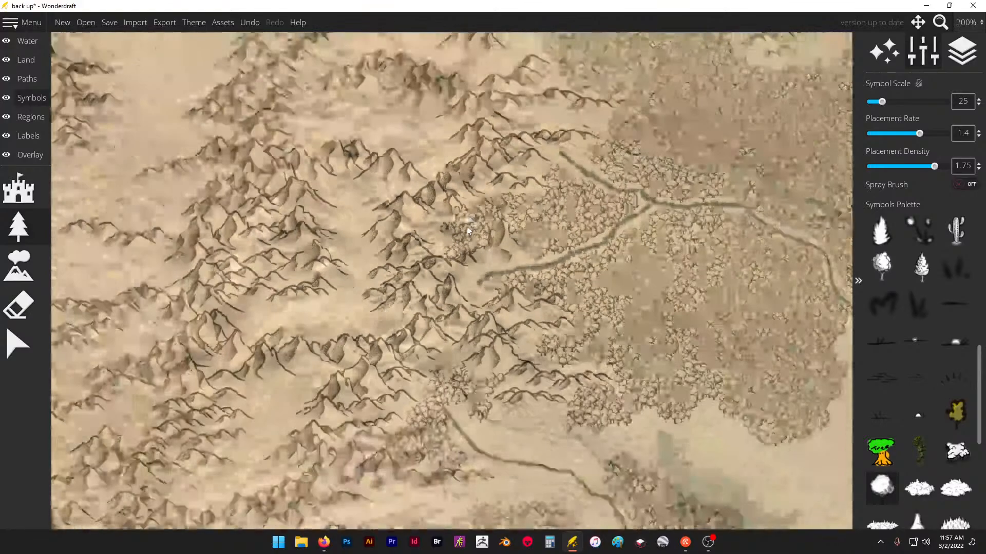
{"action": "scroll", "coordinate": [467, 226], "scroll_direction": "down", "scroll_amount": 3}
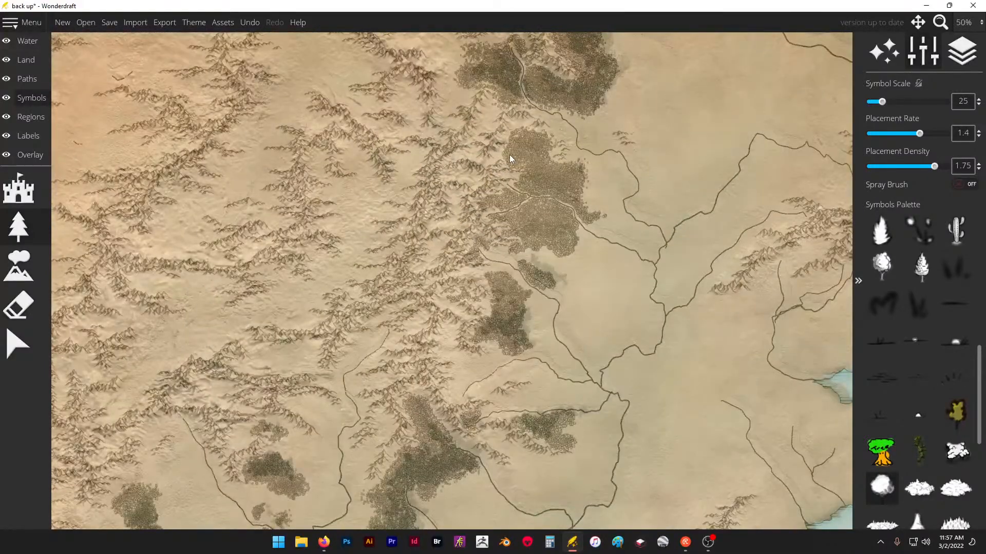
{"action": "scroll", "coordinate": [528, 208], "scroll_direction": "down", "scroll_amount": 2}
{"action": "scroll", "coordinate": [432, 184], "scroll_direction": "up", "scroll_amount": 3}
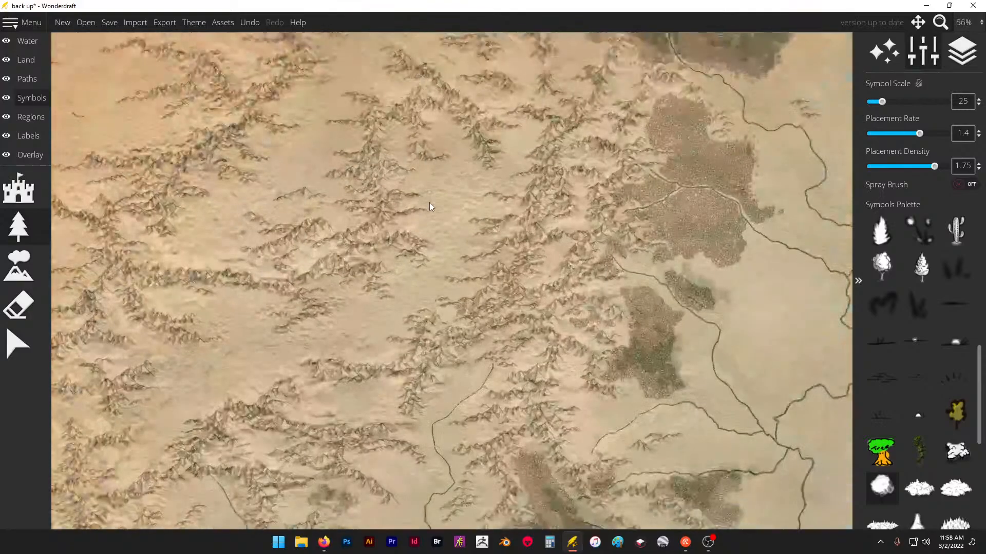
{"action": "scroll", "coordinate": [430, 207], "scroll_direction": "up", "scroll_amount": 2}
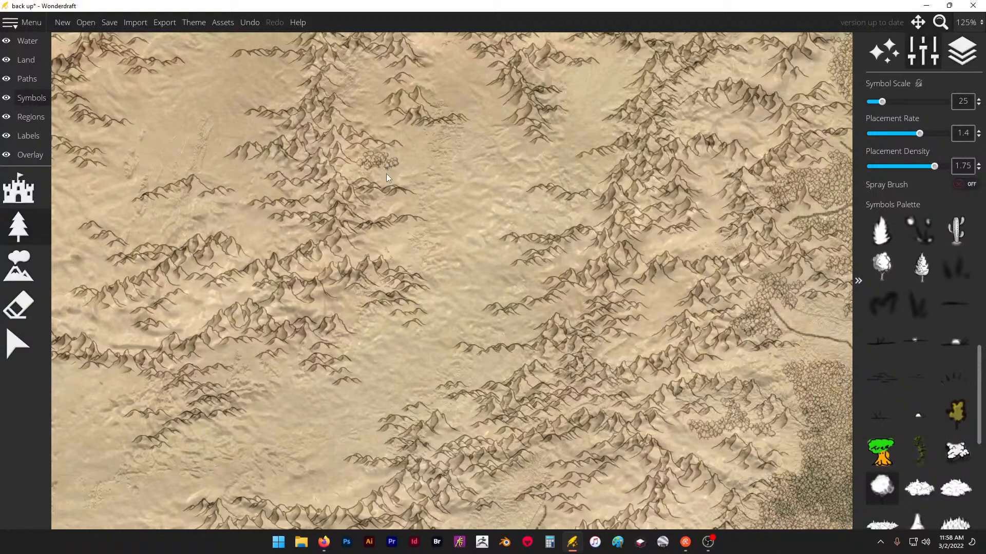
- Set the trace image overlay's opacity to 0
{"action": "left_click", "coordinate": [43, 163]}
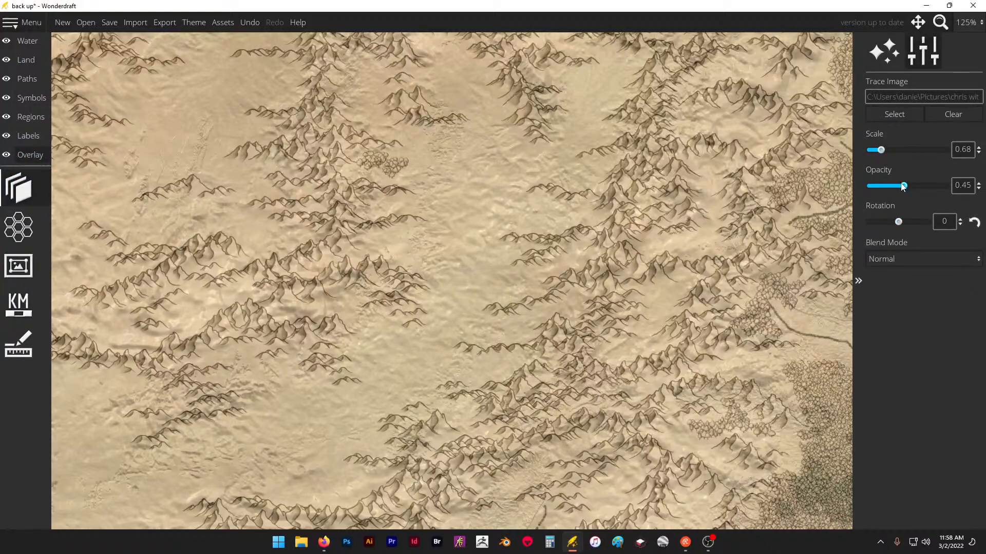
{"action": "left_click_drag", "start_coordinate": [902, 186], "coordinate": [870, 186]}
{"action": "scroll", "coordinate": [346, 234], "scroll_direction": "down", "scroll_amount": 5}
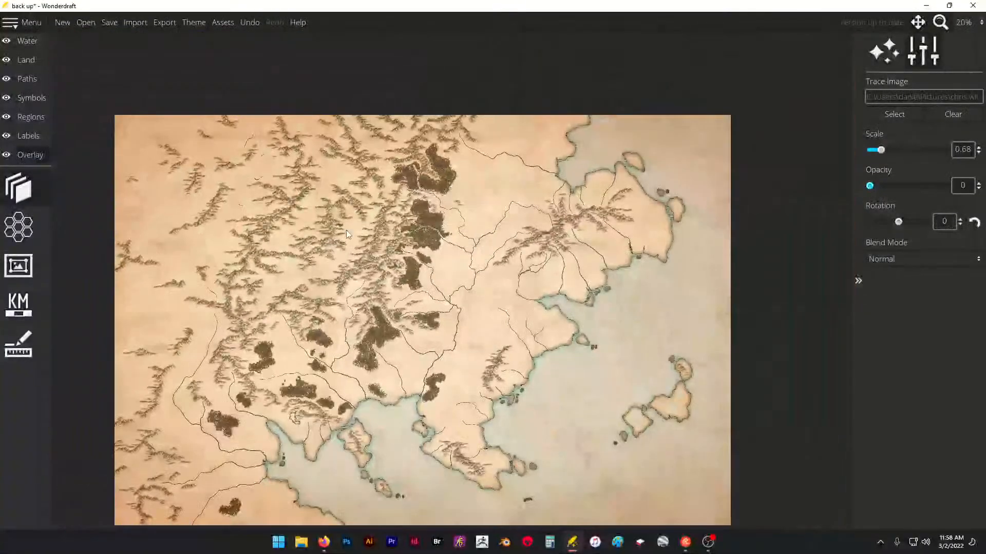
- Return to the tree symbols and enlarge the small clump on the eastern flank of the central mountain range
{"action": "scroll", "coordinate": [389, 215], "scroll_direction": "up", "scroll_amount": 8}
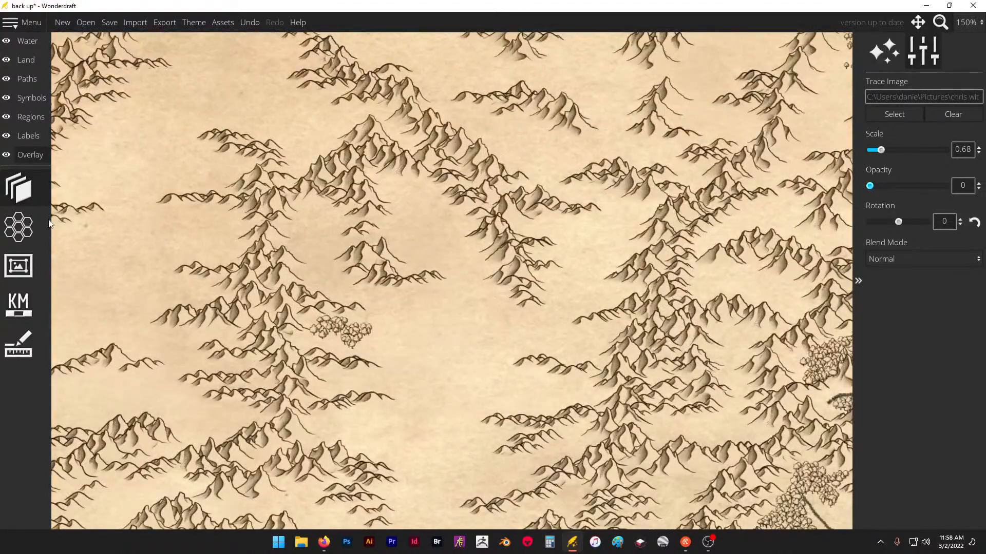
{"action": "left_click", "coordinate": [36, 98]}
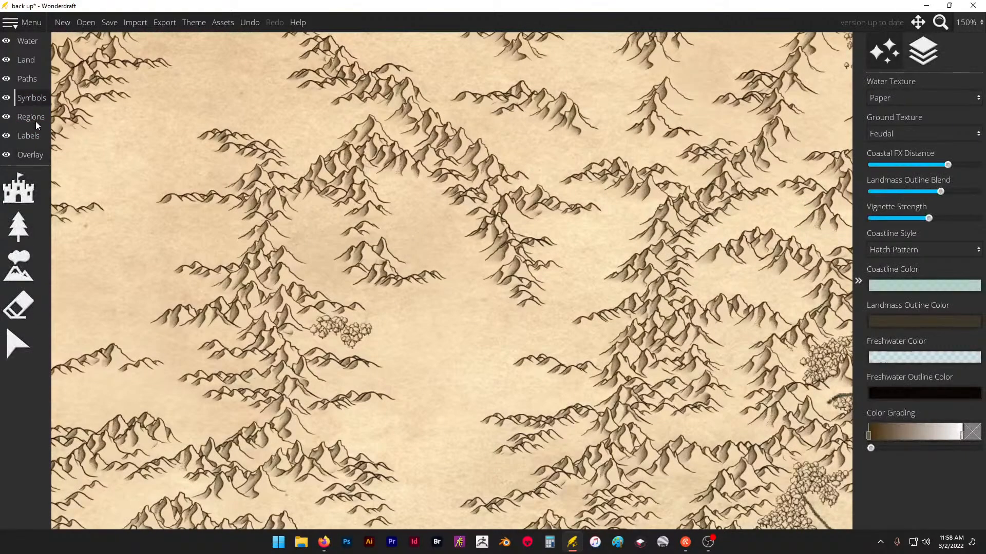
{"action": "left_click", "coordinate": [23, 225]}
{"action": "scroll", "coordinate": [328, 320], "scroll_direction": "up", "scroll_amount": 4}
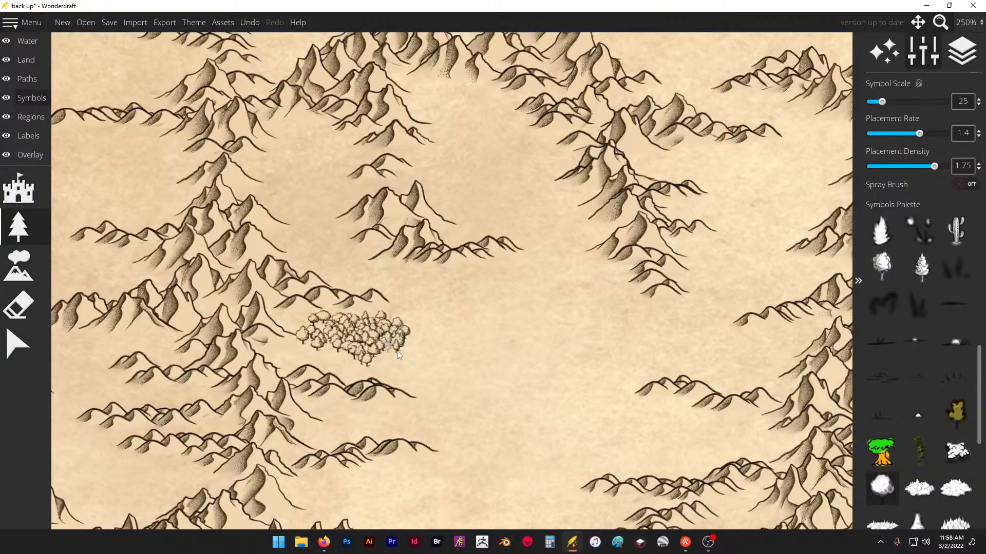
{"action": "left_click_drag", "start_coordinate": [296, 356], "coordinate": [322, 356]}
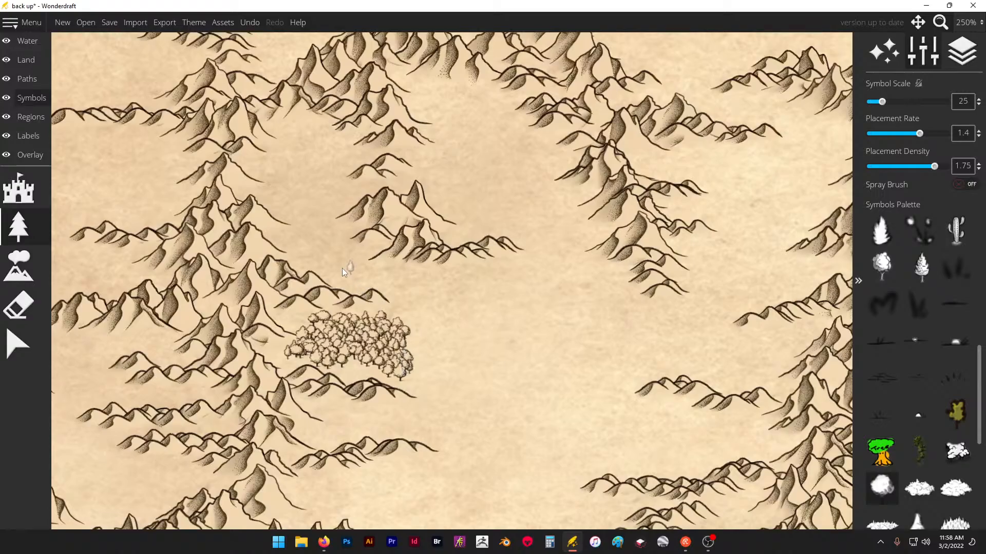
- Turn on the spray brush at size 64 and paint a forest between the southern mountain spur and the river's upper end
{"action": "scroll", "coordinate": [315, 229], "scroll_direction": "down", "scroll_amount": 8}
{"action": "scroll", "coordinate": [526, 332], "scroll_direction": "up", "scroll_amount": 3}
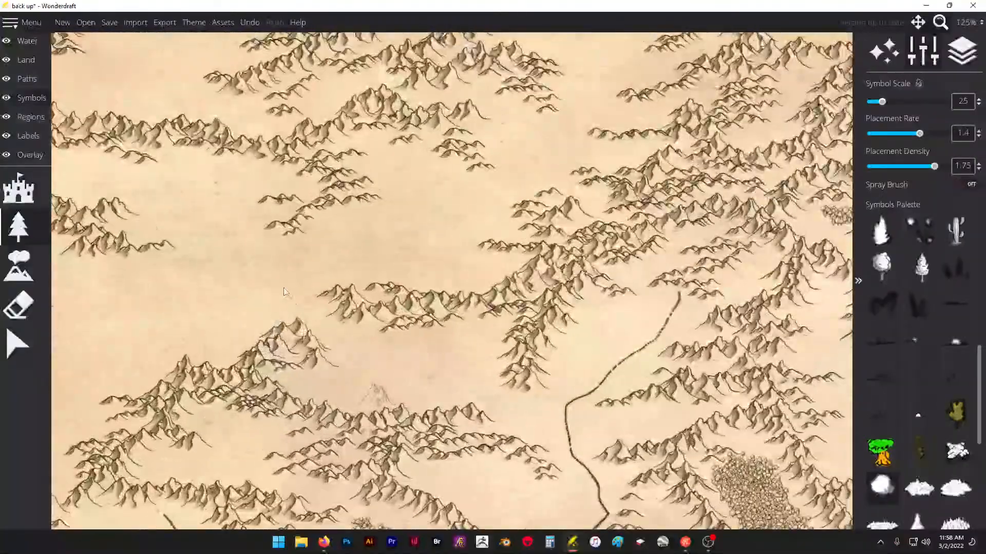
{"action": "scroll", "coordinate": [377, 314], "scroll_direction": "down", "scroll_amount": 2}
{"action": "scroll", "coordinate": [606, 312], "scroll_direction": "up", "scroll_amount": 2}
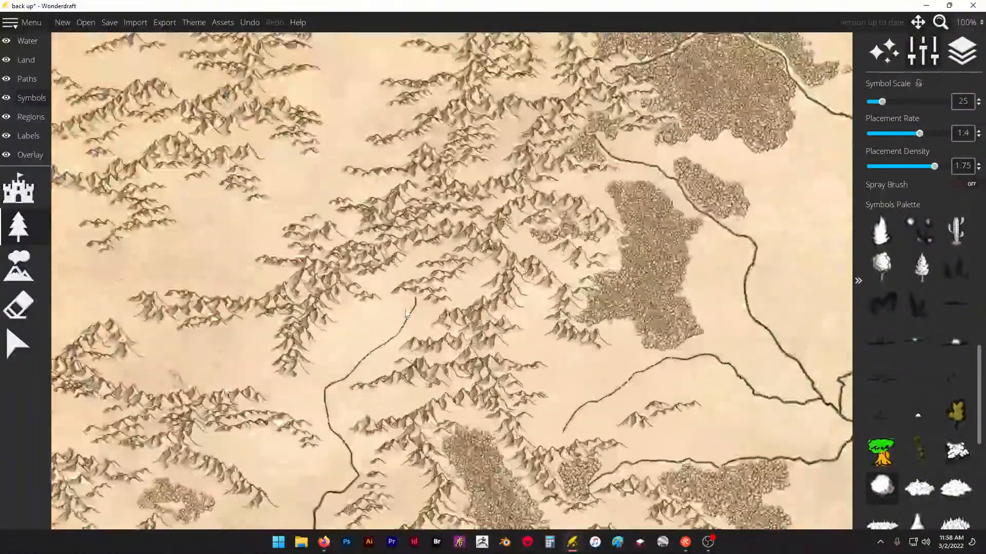
{"action": "mouse_move", "coordinate": [331, 340]}
{"action": "left_mouse_down"}
{"action": "mouse_move", "coordinate": [314, 366]}
{"action": "mouse_move", "coordinate": [357, 340]}
{"action": "left_mouse_up"}
{"action": "left_click", "coordinate": [957, 184]}
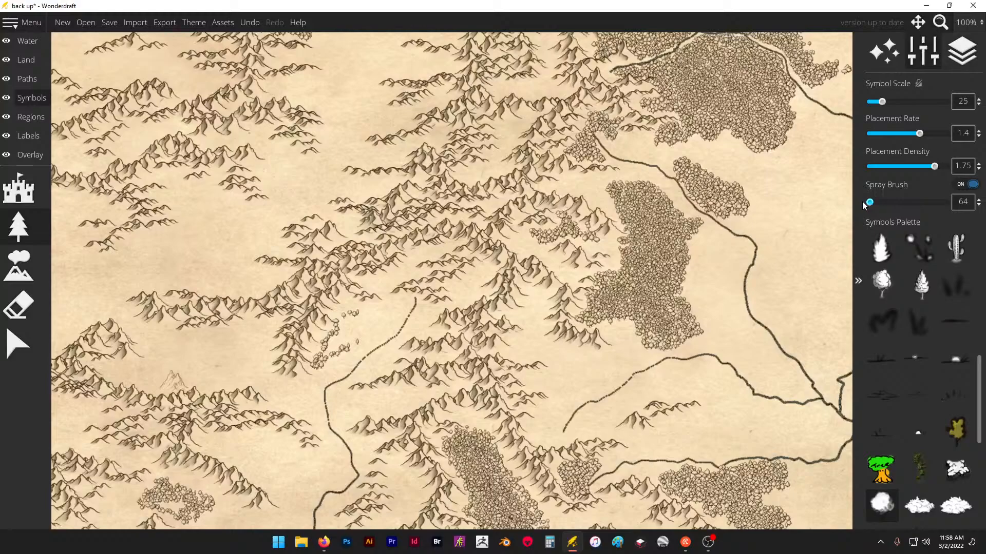
{"action": "left_click", "coordinate": [370, 314]}
{"action": "mouse_move", "coordinate": [369, 316]}
{"action": "left_mouse_down"}
{"action": "mouse_move", "coordinate": [345, 336]}
{"action": "mouse_move", "coordinate": [358, 326]}
{"action": "left_mouse_up"}
- Spray a small forest in the nook east of the lone peak, undoing the first attempt and repainting it closer to the slope
{"action": "scroll", "coordinate": [357, 326], "scroll_direction": "down", "scroll_amount": 1}
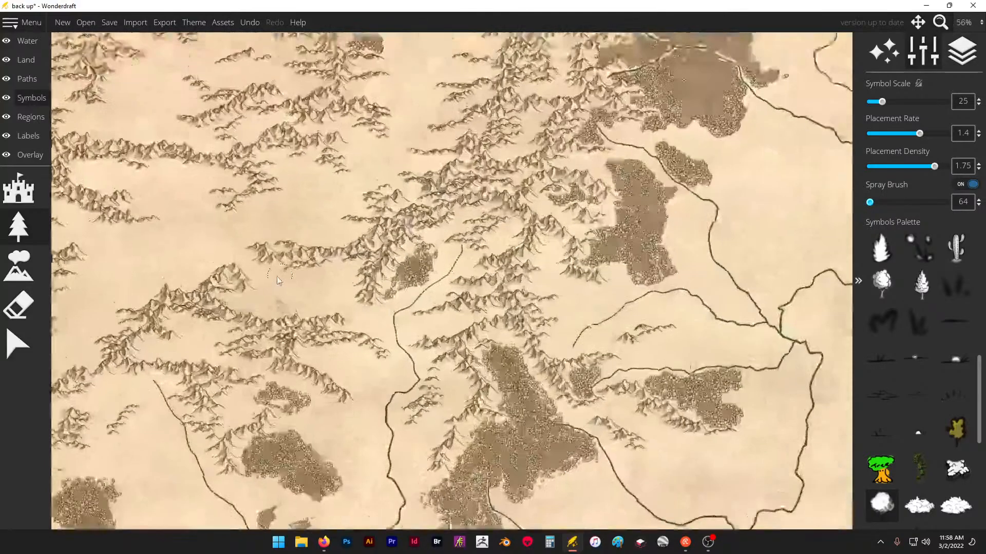
{"action": "scroll", "coordinate": [281, 316], "scroll_direction": "up", "scroll_amount": 2}
{"action": "left_click_drag", "start_coordinate": [289, 318], "coordinate": [257, 316]}
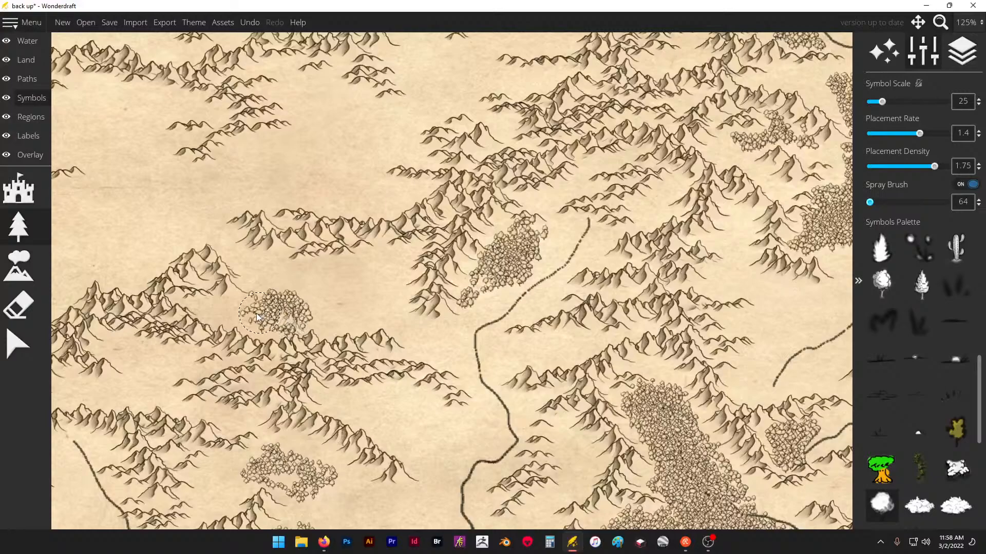
{"action": "key", "text": "ctrl+z"}
{"action": "key", "text": "e"}
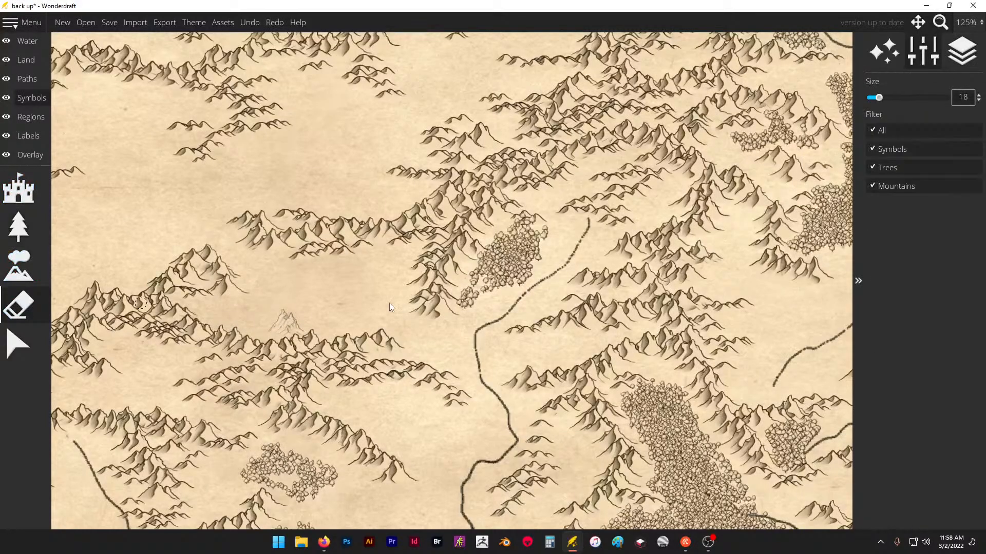
{"action": "key", "text": "ctrl+y"}
{"action": "left_click", "coordinate": [19, 226]}
{"action": "mouse_move", "coordinate": [260, 313]}
{"action": "left_mouse_down"}
{"action": "mouse_move", "coordinate": [235, 313]}
{"action": "mouse_move", "coordinate": [272, 320]}
{"action": "left_mouse_up"}
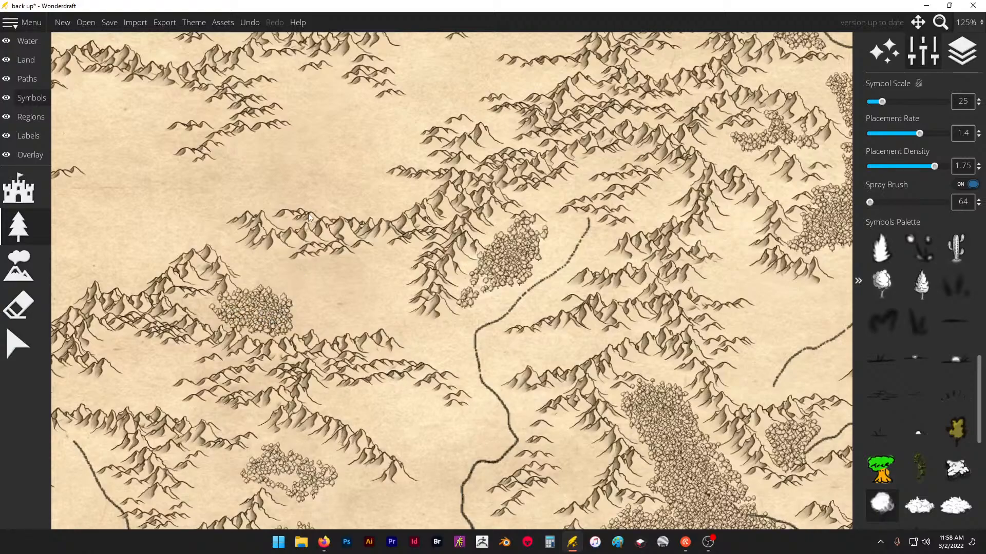
- Spray a forest along the northeastern side of the diagonal ridge west of the river bend
{"action": "scroll", "coordinate": [308, 214], "scroll_direction": "down", "scroll_amount": 3}
{"action": "scroll", "coordinate": [359, 303], "scroll_direction": "up", "scroll_amount": 3}
{"action": "left_click_drag", "start_coordinate": [337, 333], "coordinate": [374, 374]}
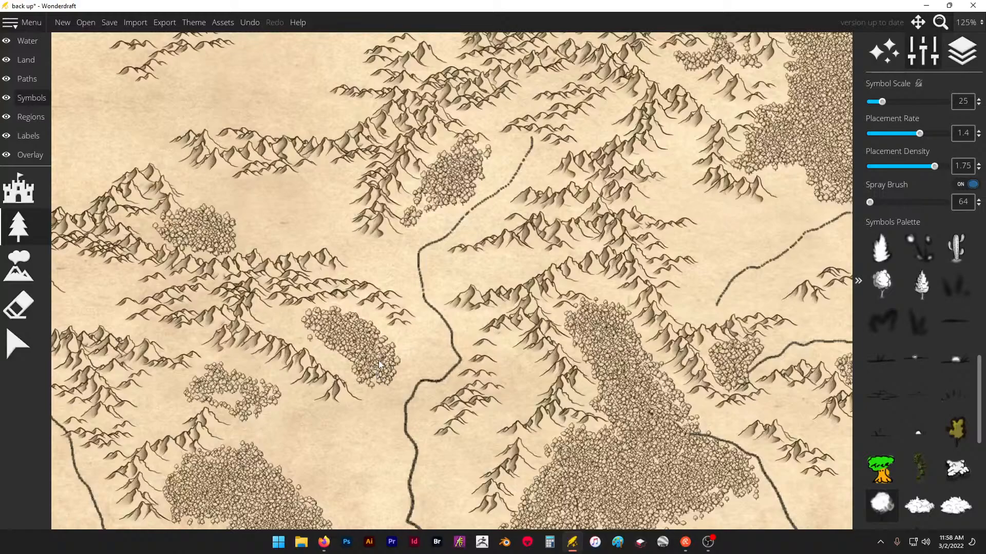
{"action": "left_click", "coordinate": [316, 333]}
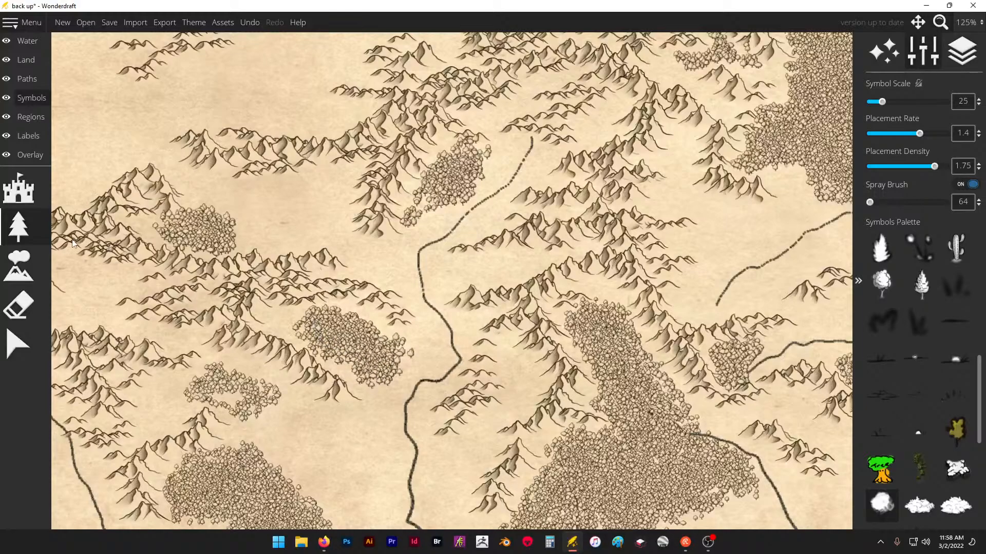
- Turn off the spray brush and extend the ridge-side forest west into the valley, down to the ridge and east toward the river bend
{"action": "left_click", "coordinate": [968, 188]}
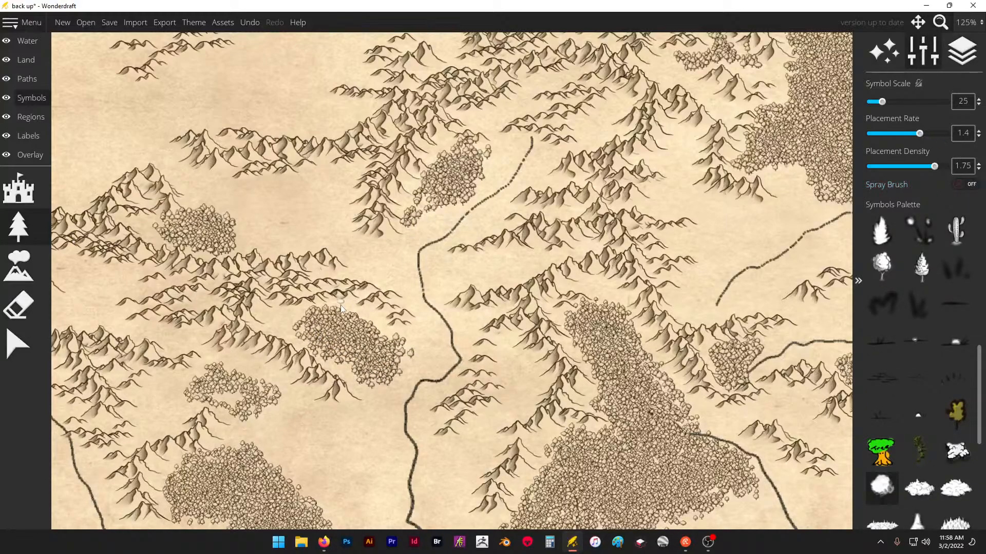
{"action": "scroll", "coordinate": [329, 308], "scroll_direction": "up", "scroll_amount": 5}
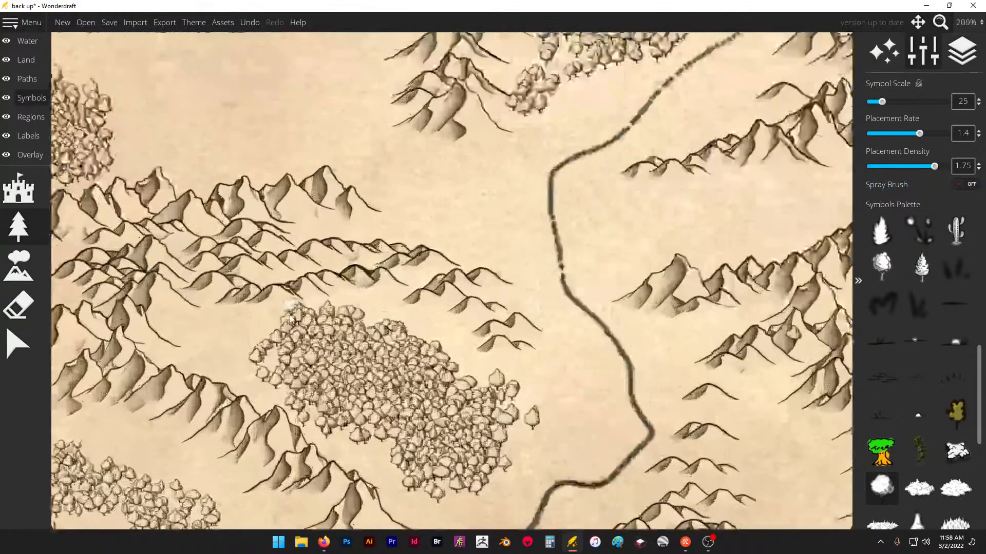
{"action": "left_click", "coordinate": [210, 335]}
{"action": "mouse_move", "coordinate": [436, 321]}
{"action": "left_mouse_down"}
{"action": "mouse_move", "coordinate": [395, 316]}
{"action": "mouse_move", "coordinate": [372, 321]}
{"action": "mouse_move", "coordinate": [439, 326]}
{"action": "mouse_move", "coordinate": [443, 336]}
{"action": "mouse_move", "coordinate": [285, 354]}
{"action": "mouse_move", "coordinate": [205, 346]}
{"action": "left_mouse_up"}
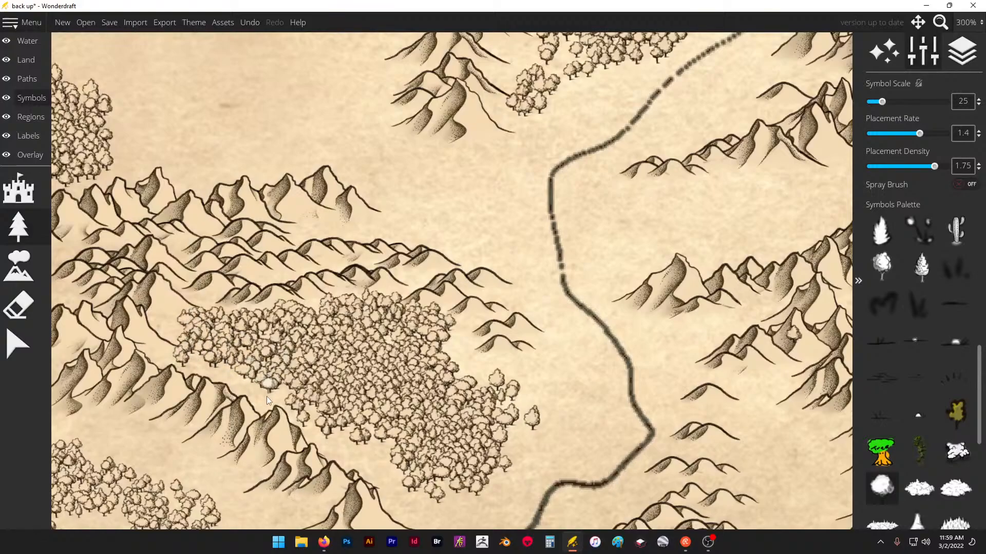
{"action": "left_click_drag", "start_coordinate": [295, 409], "coordinate": [322, 426]}
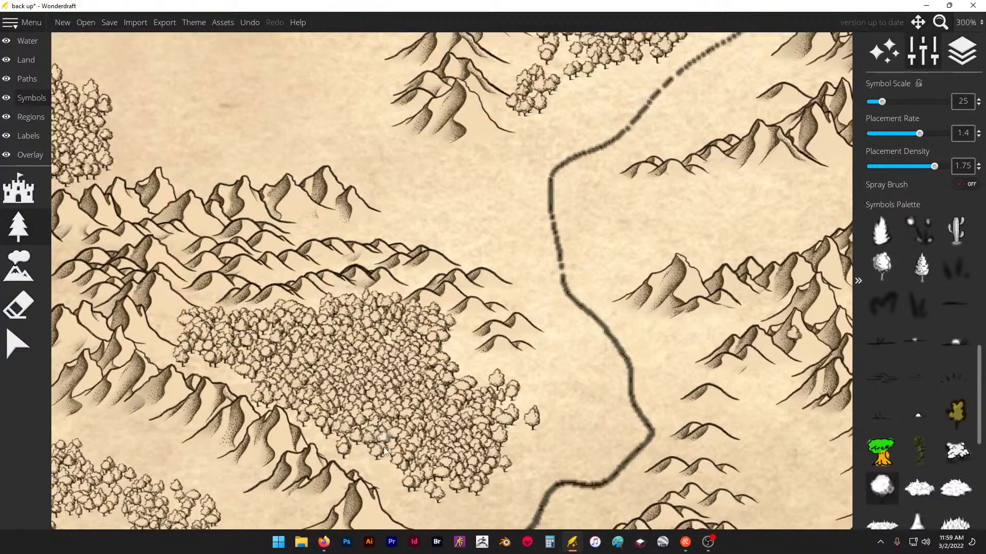
{"action": "mouse_move", "coordinate": [398, 483]}
{"action": "left_mouse_down"}
{"action": "mouse_move", "coordinate": [458, 504]}
{"action": "mouse_move", "coordinate": [516, 483]}
{"action": "mouse_move", "coordinate": [559, 412]}
{"action": "mouse_move", "coordinate": [525, 407]}
{"action": "mouse_move", "coordinate": [584, 405]}
{"action": "mouse_move", "coordinate": [592, 428]}
{"action": "left_mouse_up"}
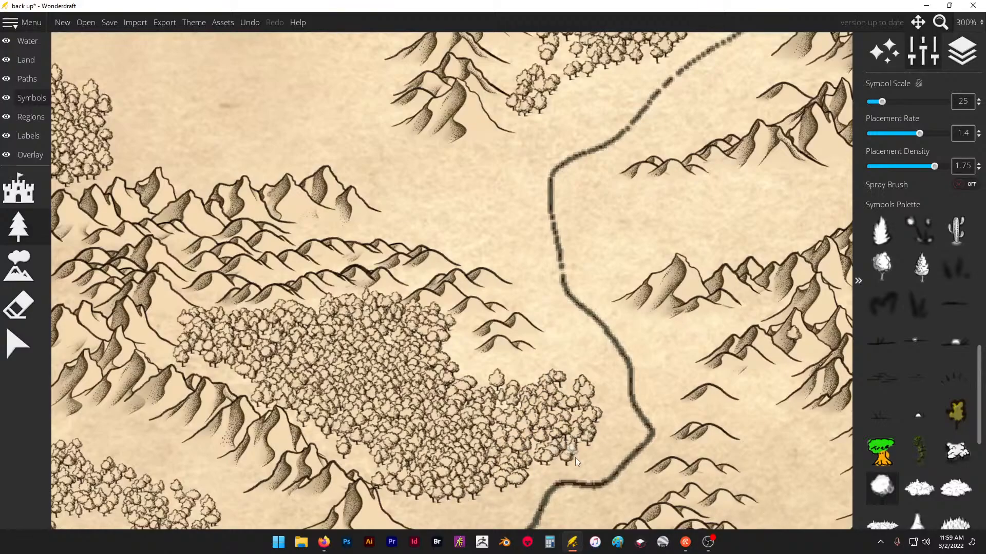
- Fill in the sparse grove southwest of the diagonal ridge with trees and extend it east to the ridge's end
{"action": "scroll", "coordinate": [515, 324], "scroll_direction": "down", "scroll_amount": 5}
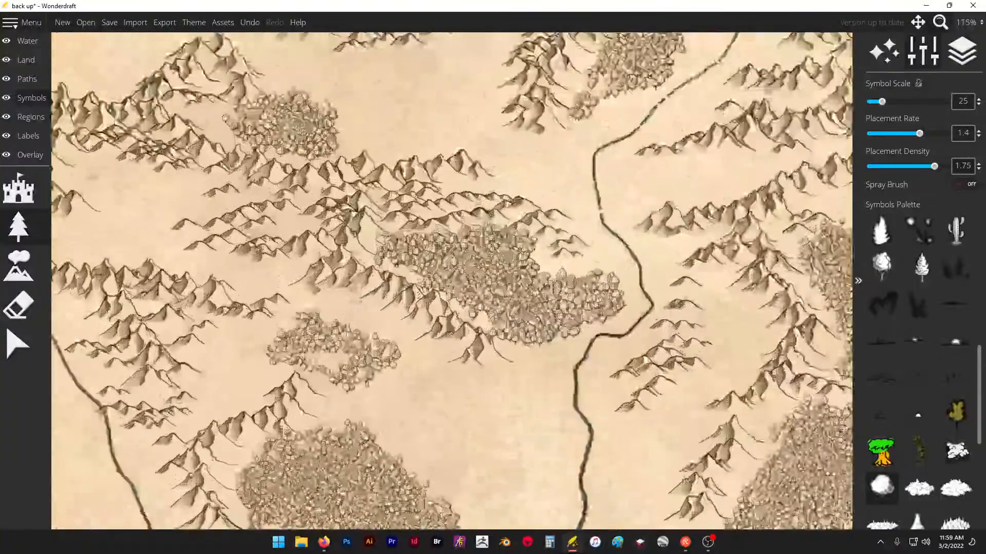
{"action": "scroll", "coordinate": [336, 337], "scroll_direction": "up", "scroll_amount": 3}
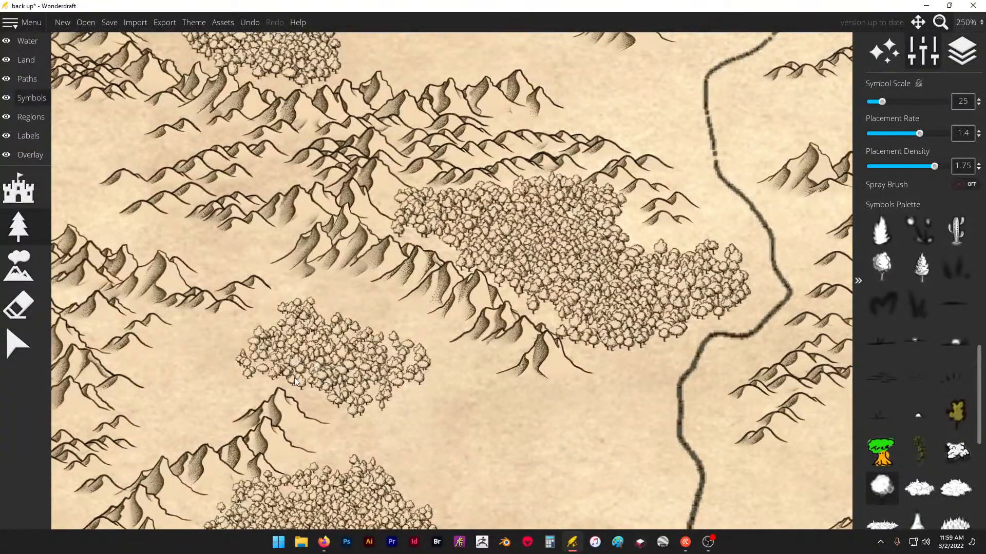
{"action": "mouse_move", "coordinate": [413, 352]}
{"action": "left_mouse_down"}
{"action": "mouse_move", "coordinate": [329, 308]}
{"action": "mouse_move", "coordinate": [354, 341]}
{"action": "mouse_move", "coordinate": [361, 302]}
{"action": "mouse_move", "coordinate": [378, 304]}
{"action": "mouse_move", "coordinate": [382, 341]}
{"action": "mouse_move", "coordinate": [431, 407]}
{"action": "left_mouse_up"}
{"action": "mouse_move", "coordinate": [417, 363]}
{"action": "left_mouse_down"}
{"action": "mouse_move", "coordinate": [456, 351]}
{"action": "mouse_move", "coordinate": [487, 368]}
{"action": "left_mouse_up"}
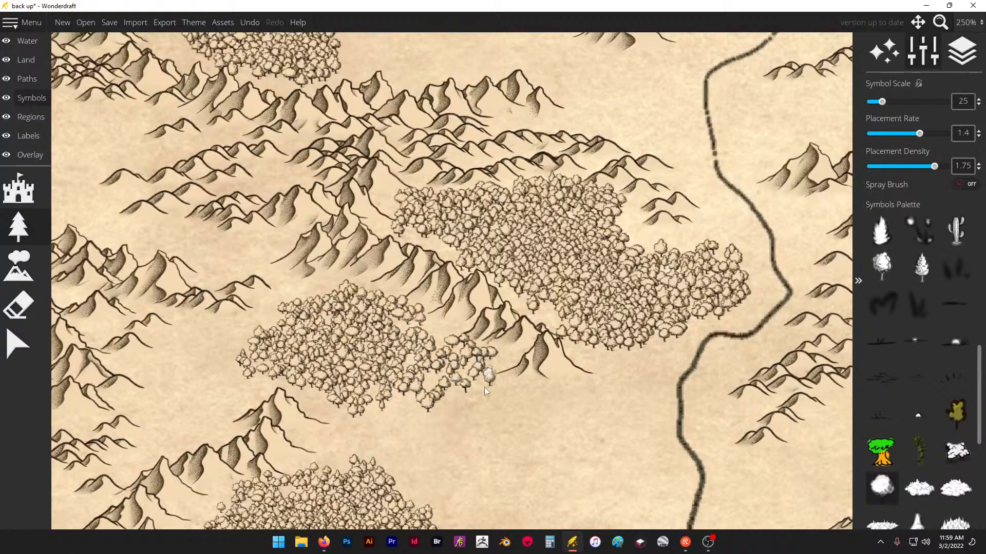
{"action": "mouse_move", "coordinate": [494, 410]}
{"action": "left_mouse_down"}
{"action": "mouse_move", "coordinate": [452, 391]}
{"action": "mouse_move", "coordinate": [447, 337]}
{"action": "mouse_move", "coordinate": [403, 366]}
{"action": "left_mouse_up"}
- Join the filled grove to the large forest south of it with trees and extend its western and northern edges
{"action": "scroll", "coordinate": [406, 313], "scroll_direction": "down", "scroll_amount": 5}
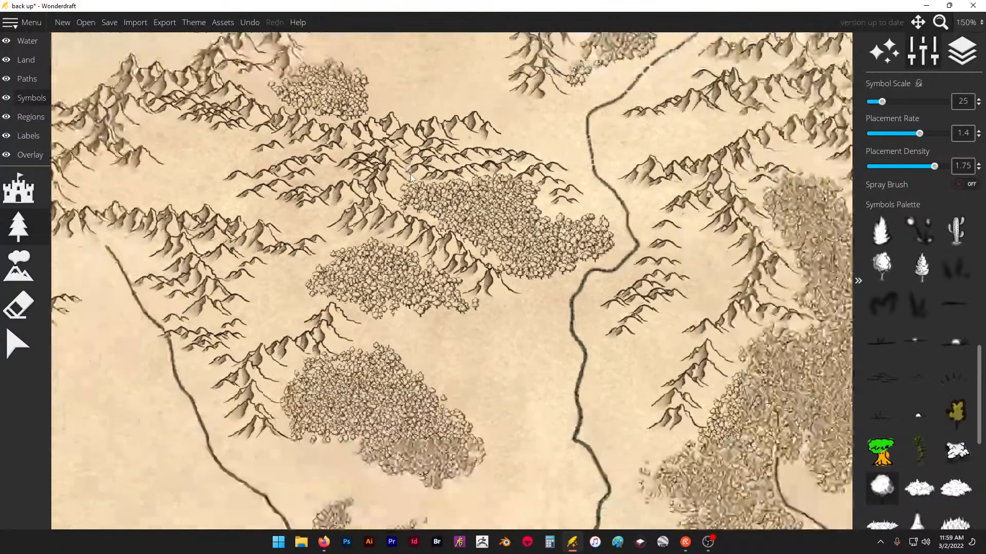
{"action": "scroll", "coordinate": [401, 282], "scroll_direction": "down", "scroll_amount": 2}
{"action": "scroll", "coordinate": [398, 272], "scroll_direction": "up", "scroll_amount": 6}
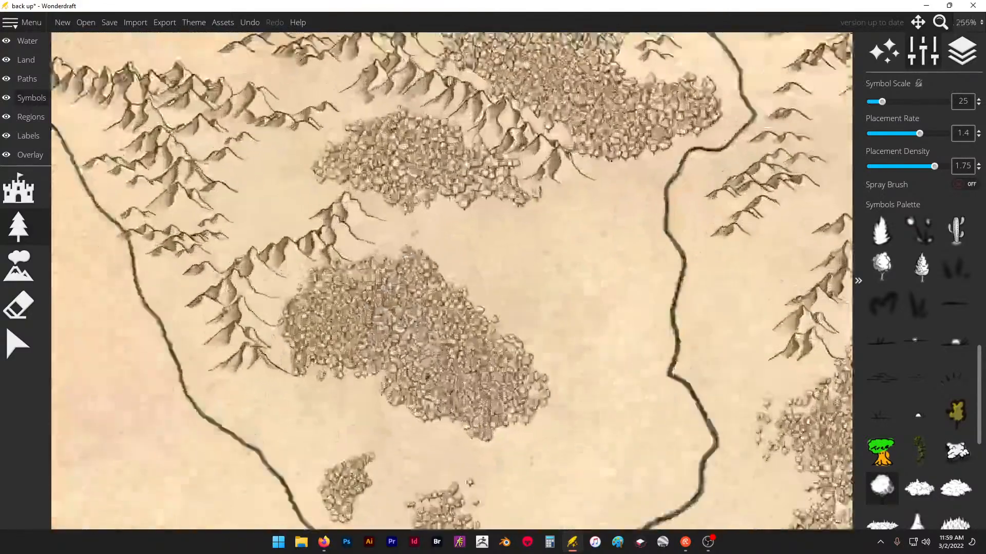
{"action": "mouse_move", "coordinate": [396, 219]}
{"action": "left_mouse_down"}
{"action": "mouse_move", "coordinate": [374, 251]}
{"action": "mouse_move", "coordinate": [418, 247]}
{"action": "mouse_move", "coordinate": [411, 257]}
{"action": "mouse_move", "coordinate": [430, 237]}
{"action": "mouse_move", "coordinate": [411, 241]}
{"action": "mouse_move", "coordinate": [405, 228]}
{"action": "mouse_move", "coordinate": [423, 207]}
{"action": "mouse_move", "coordinate": [430, 215]}
{"action": "mouse_move", "coordinate": [439, 199]}
{"action": "mouse_move", "coordinate": [431, 215]}
{"action": "mouse_move", "coordinate": [457, 201]}
{"action": "mouse_move", "coordinate": [403, 222]}
{"action": "mouse_move", "coordinate": [379, 200]}
{"action": "mouse_move", "coordinate": [341, 199]}
{"action": "mouse_move", "coordinate": [369, 199]}
{"action": "mouse_move", "coordinate": [393, 215]}
{"action": "mouse_move", "coordinate": [356, 186]}
{"action": "left_mouse_up"}
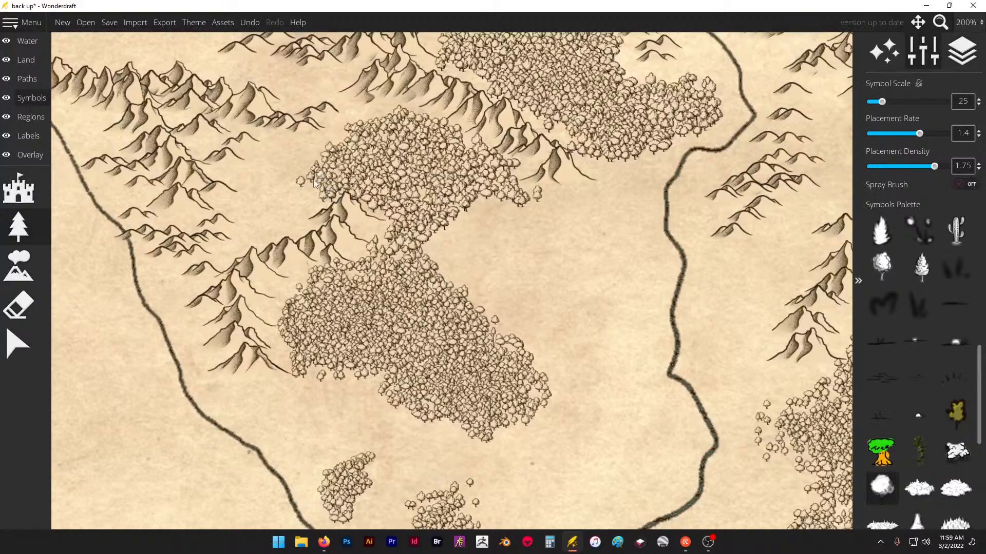
{"action": "mouse_move", "coordinate": [303, 204]}
{"action": "left_mouse_down"}
{"action": "mouse_move", "coordinate": [331, 195]}
{"action": "mouse_move", "coordinate": [356, 135]}
{"action": "mouse_move", "coordinate": [377, 119]}
{"action": "left_mouse_up"}
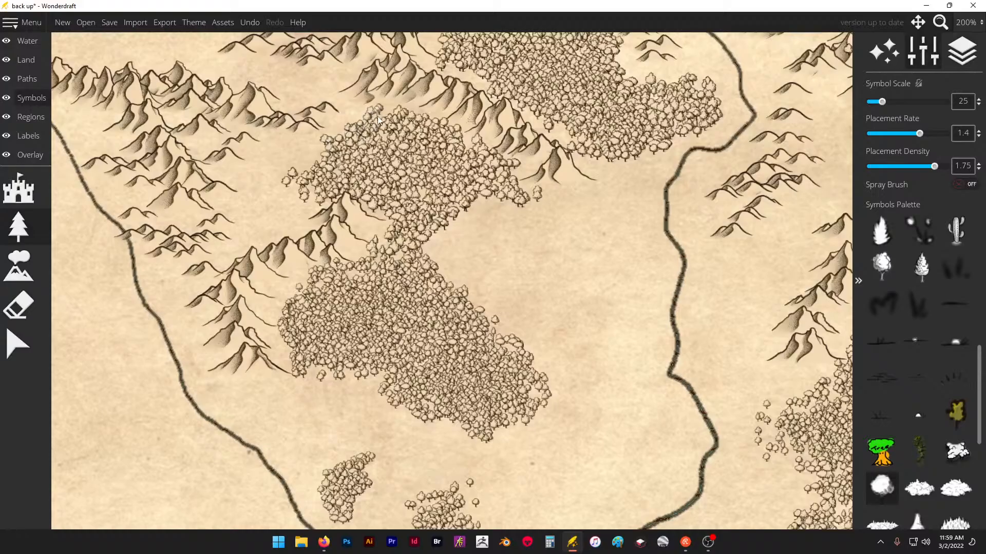
- Turn on the spray brush and thicken the large forest around the small river's source with more trees
{"action": "scroll", "coordinate": [411, 122], "scroll_direction": "down", "scroll_amount": 5}
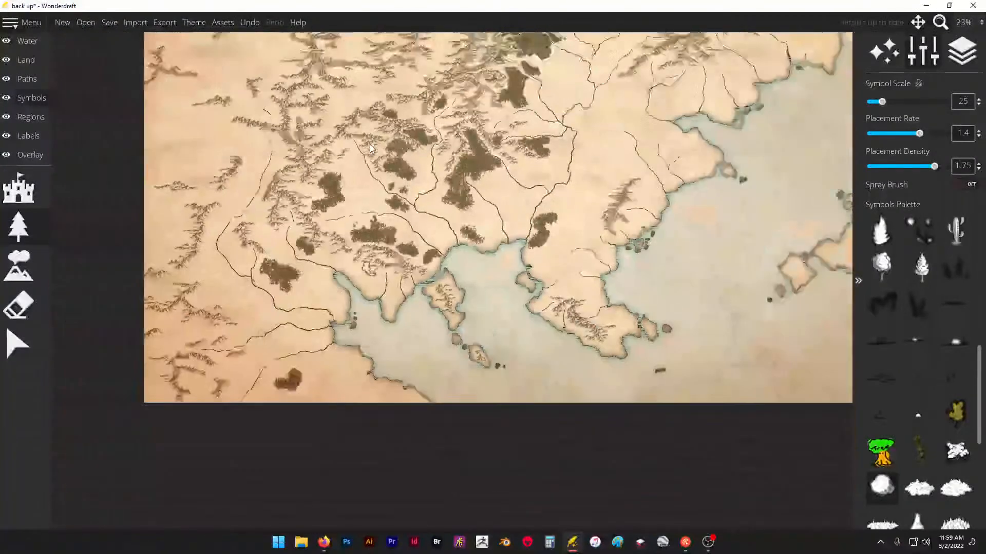
{"action": "scroll", "coordinate": [461, 148], "scroll_direction": "up", "scroll_amount": 5}
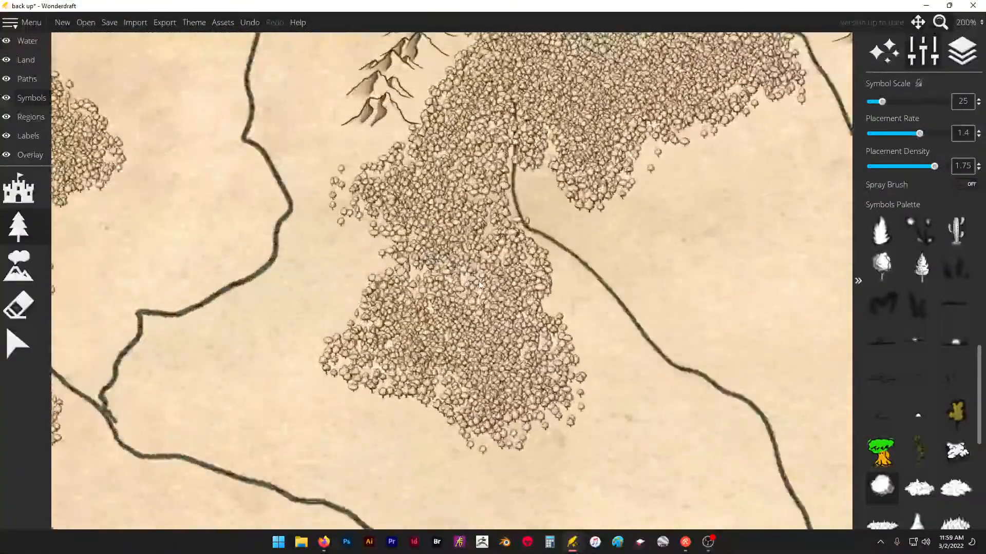
{"action": "left_click", "coordinate": [965, 185]}
{"action": "mouse_move", "coordinate": [436, 280]}
{"action": "left_mouse_down"}
{"action": "mouse_move", "coordinate": [455, 376]}
{"action": "mouse_move", "coordinate": [497, 353]}
{"action": "mouse_move", "coordinate": [466, 275]}
{"action": "mouse_move", "coordinate": [474, 229]}
{"action": "mouse_move", "coordinate": [453, 202]}
{"action": "mouse_move", "coordinate": [473, 131]}
{"action": "mouse_move", "coordinate": [414, 345]}
{"action": "left_mouse_up"}
{"action": "scroll", "coordinate": [414, 345], "scroll_direction": "down", "scroll_amount": 2}
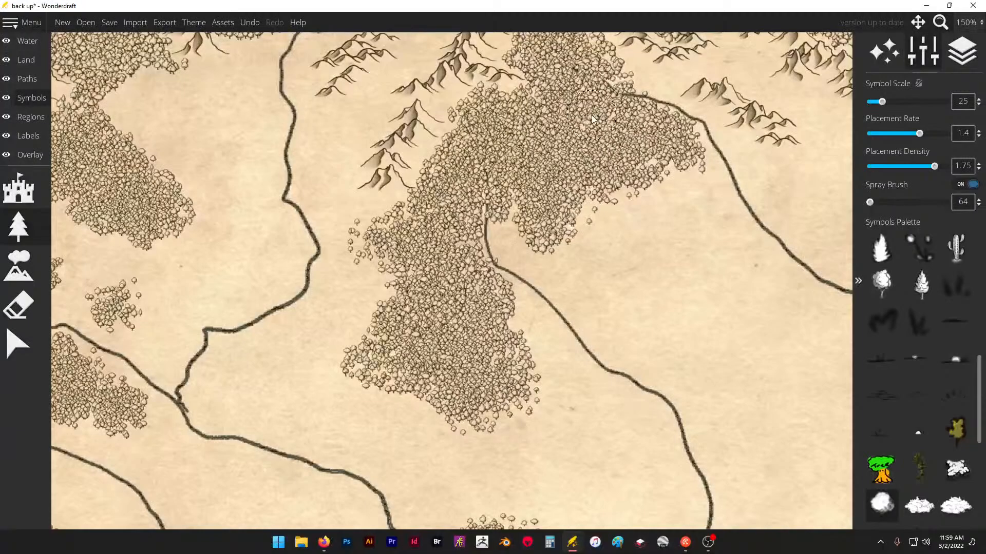
{"action": "mouse_move", "coordinate": [584, 107]}
{"action": "left_mouse_down"}
{"action": "mouse_move", "coordinate": [571, 74]}
{"action": "mouse_move", "coordinate": [573, 101]}
{"action": "mouse_move", "coordinate": [606, 136]}
{"action": "mouse_move", "coordinate": [645, 153]}
{"action": "mouse_move", "coordinate": [543, 151]}
{"action": "mouse_move", "coordinate": [479, 171]}
{"action": "left_mouse_up"}
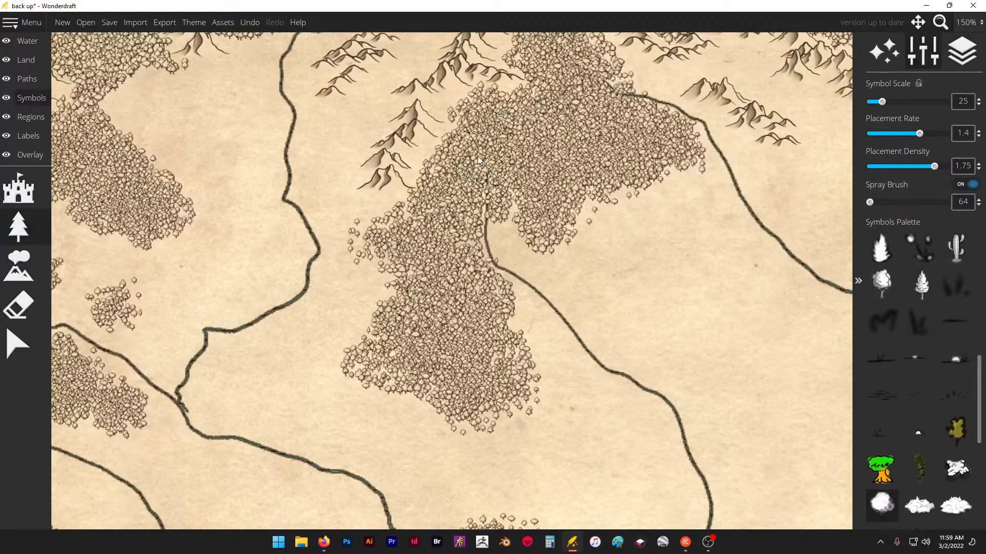
- Set the trace image overlay's opacity to 0.1
{"action": "scroll", "coordinate": [429, 323], "scroll_direction": "down", "scroll_amount": 4}
{"action": "scroll", "coordinate": [600, 108], "scroll_direction": "up", "scroll_amount": 1}
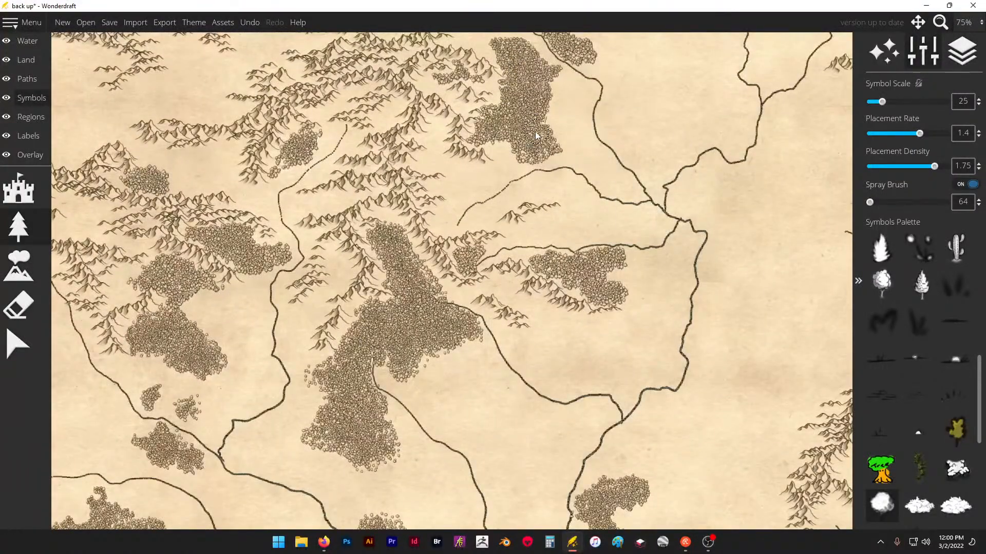
{"action": "scroll", "coordinate": [535, 134], "scroll_direction": "down", "scroll_amount": 4}
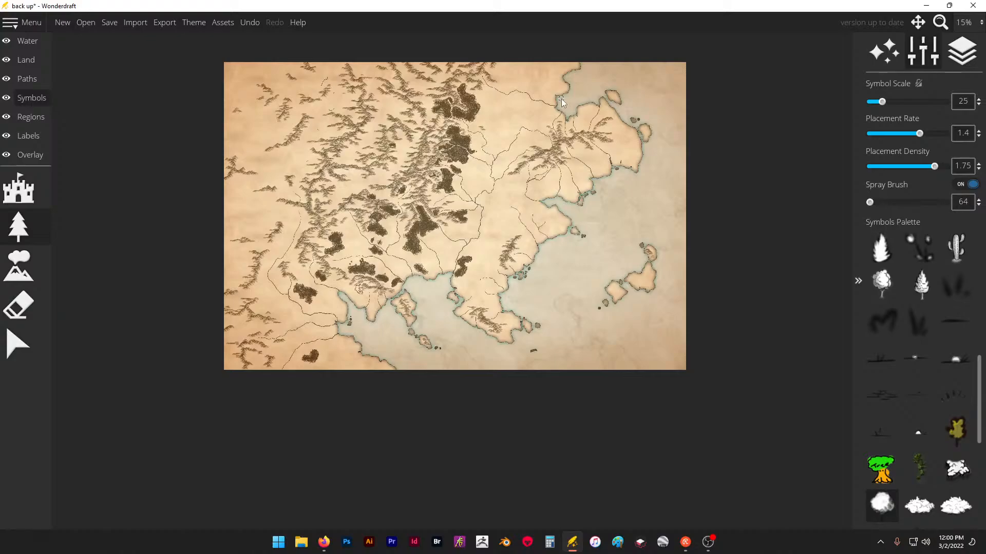
{"action": "scroll", "coordinate": [359, 110], "scroll_direction": "up", "scroll_amount": 3}
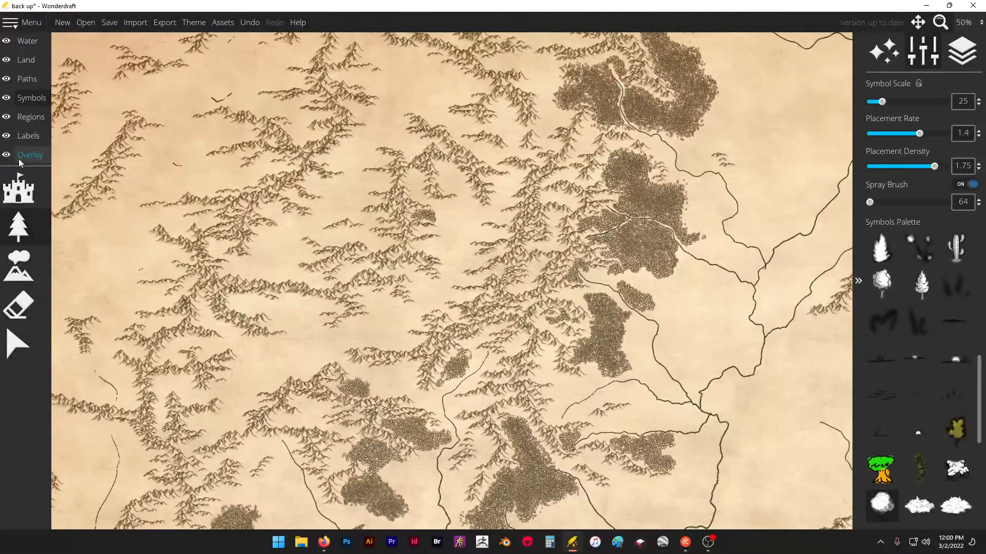
{"action": "left_click", "coordinate": [19, 159]}
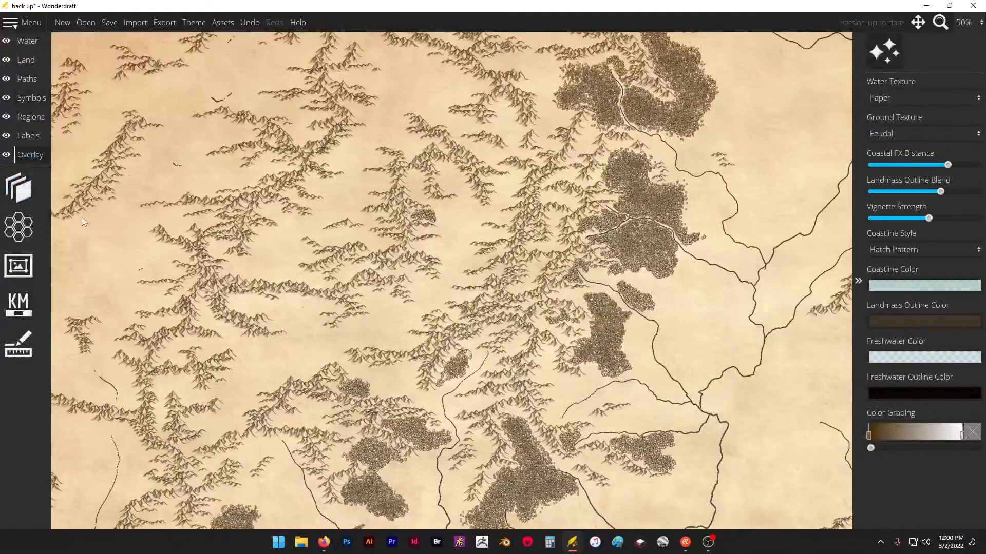
{"action": "left_click", "coordinate": [18, 188]}
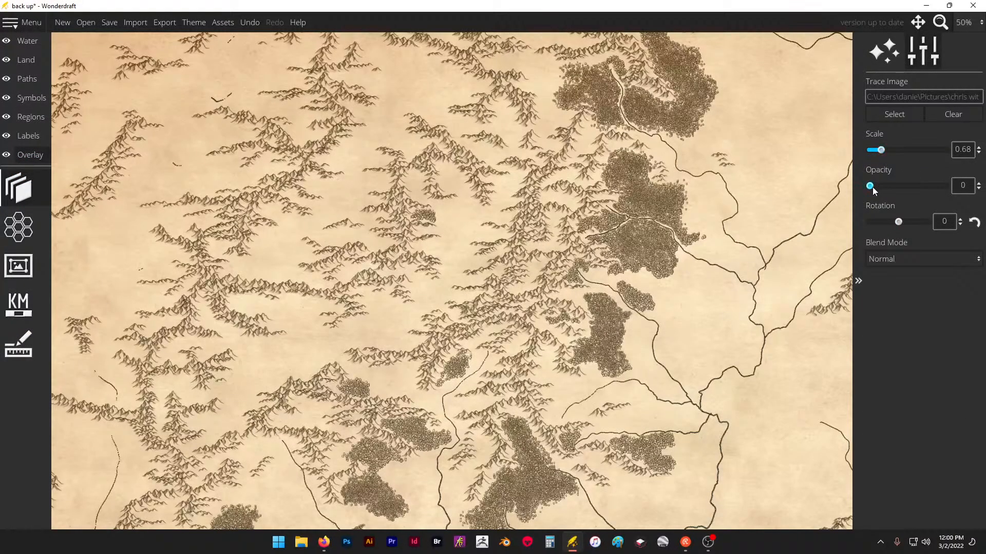
{"action": "mouse_move", "coordinate": [872, 187]}
{"action": "left_mouse_down"}
{"action": "mouse_move", "coordinate": [949, 186]}
{"action": "mouse_move", "coordinate": [891, 188]}
{"action": "mouse_move", "coordinate": [952, 195]}
{"action": "mouse_move", "coordinate": [877, 205]}
{"action": "left_mouse_up"}
{"action": "scroll", "coordinate": [575, 177], "scroll_direction": "down", "scroll_amount": 3}
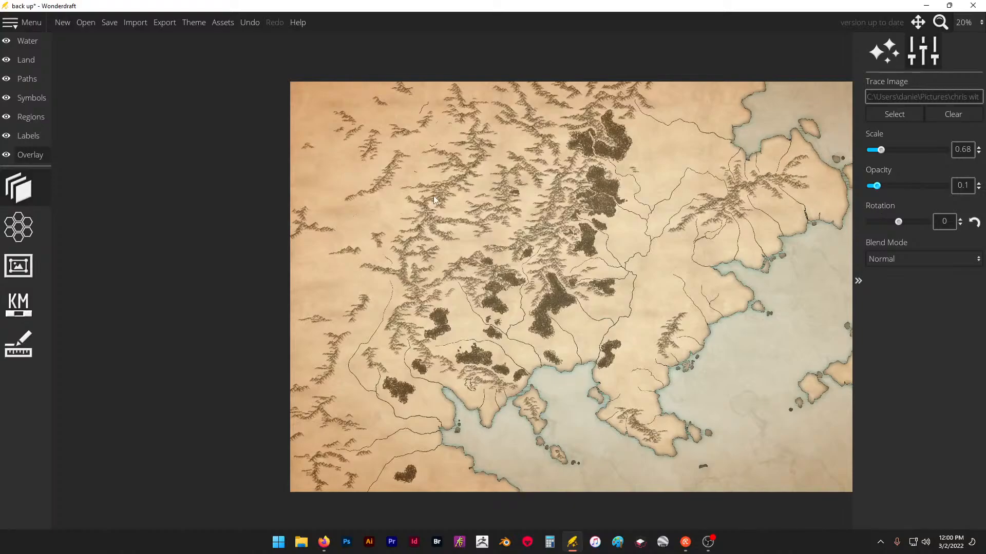
- Select the tree symbols and spray groves beside the western ridge and the small ridge east of it, extending the riverside grove southeast
{"action": "scroll", "coordinate": [385, 180], "scroll_direction": "down", "scroll_amount": 1}
{"action": "scroll", "coordinate": [731, 297], "scroll_direction": "up", "scroll_amount": 2}
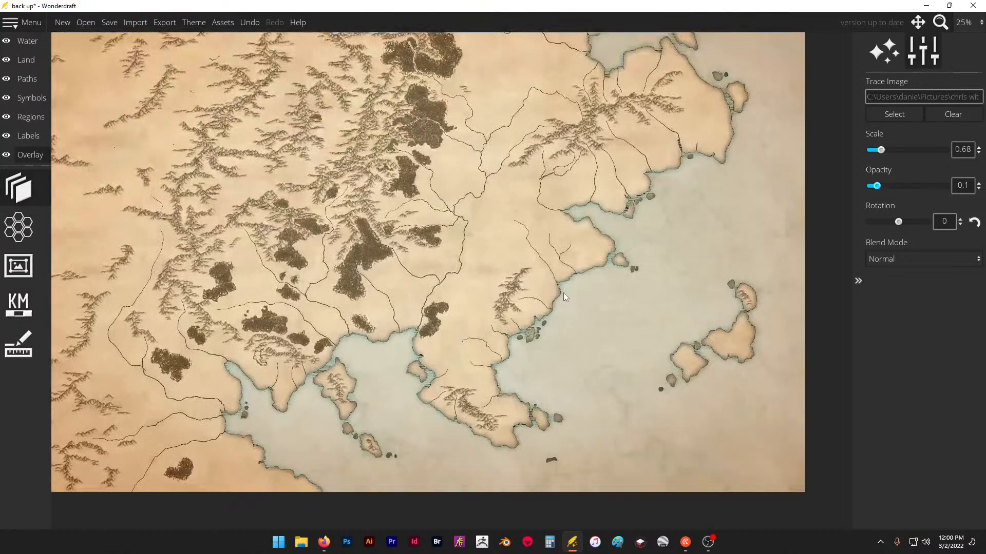
{"action": "scroll", "coordinate": [562, 292], "scroll_direction": "up", "scroll_amount": 1}
{"action": "scroll", "coordinate": [651, 246], "scroll_direction": "down", "scroll_amount": 2}
{"action": "scroll", "coordinate": [217, 346], "scroll_direction": "up", "scroll_amount": 5}
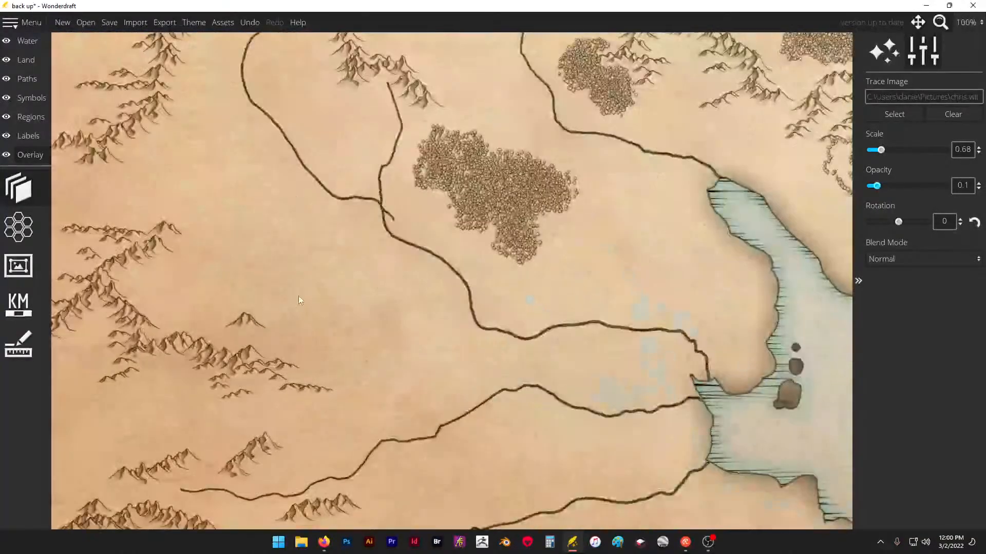
{"action": "scroll", "coordinate": [399, 344], "scroll_direction": "down", "scroll_amount": 4}
{"action": "scroll", "coordinate": [333, 226], "scroll_direction": "up", "scroll_amount": 4}
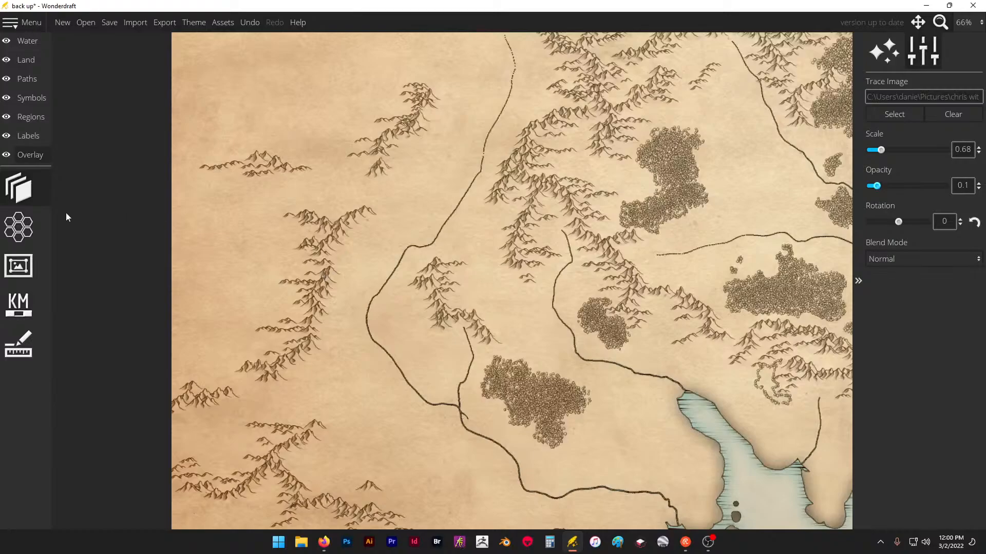
{"action": "left_click", "coordinate": [22, 100]}
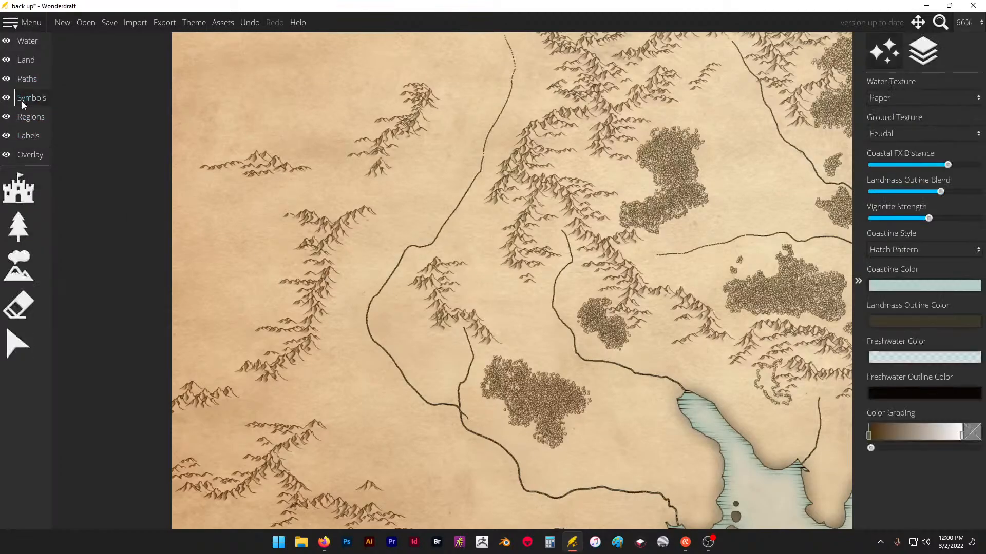
{"action": "left_click", "coordinate": [45, 226]}
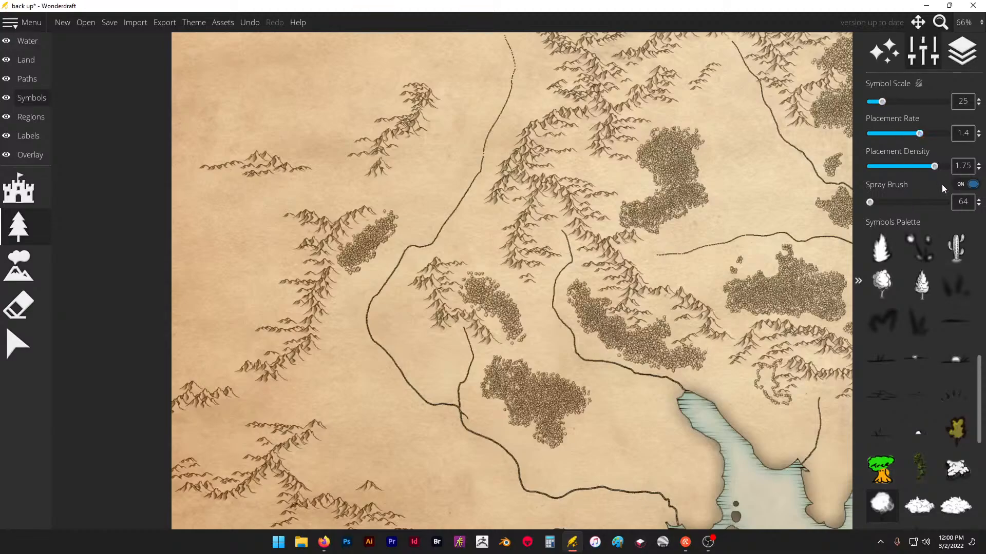
- Turn off the spray brush and fill out the edges of the two new western groves with individual trees up to their ridges
{"action": "left_click", "coordinate": [972, 185]}
{"action": "scroll", "coordinate": [462, 293], "scroll_direction": "up", "scroll_amount": 5}
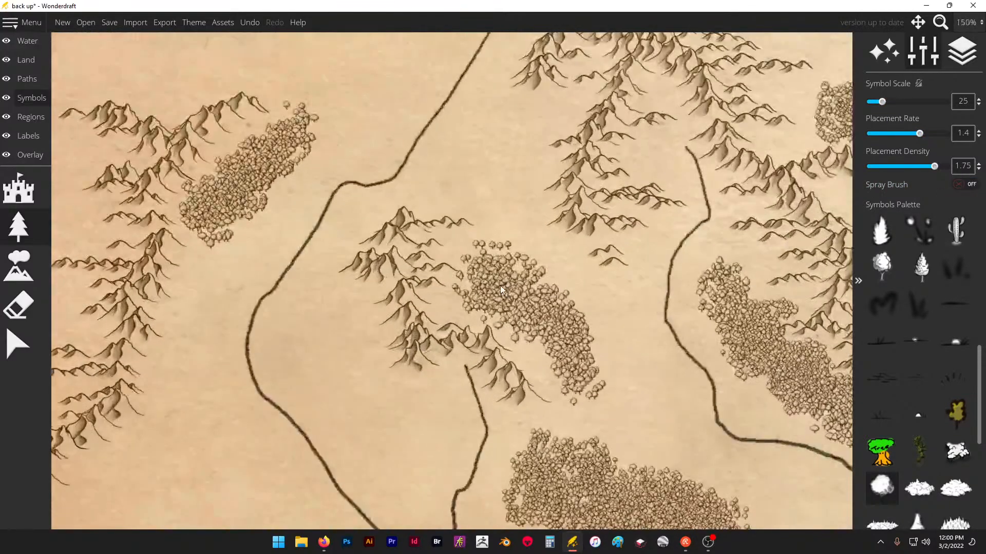
{"action": "mouse_move", "coordinate": [473, 261]}
{"action": "left_mouse_down"}
{"action": "mouse_move", "coordinate": [519, 258]}
{"action": "mouse_move", "coordinate": [501, 274]}
{"action": "left_mouse_up"}
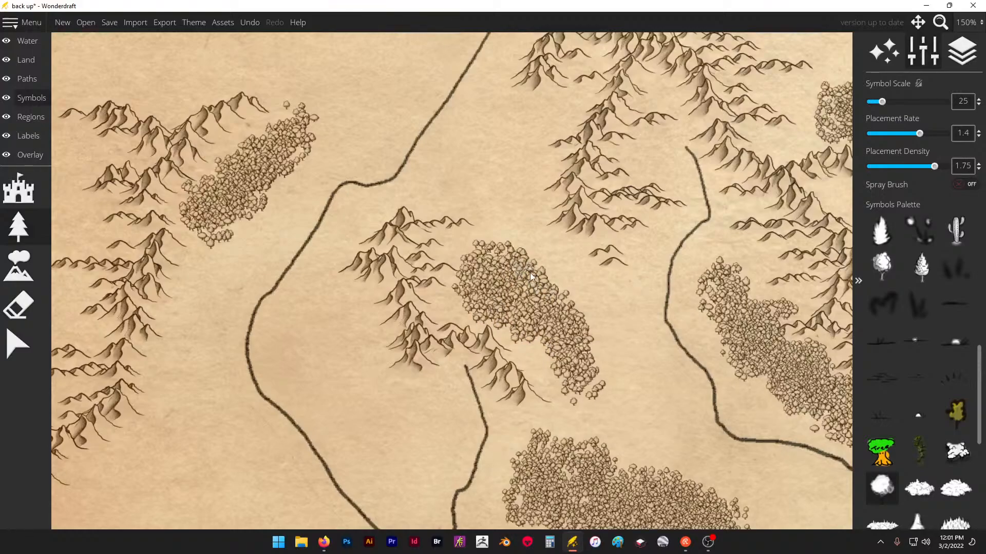
{"action": "left_click_drag", "start_coordinate": [543, 269], "coordinate": [550, 278]}
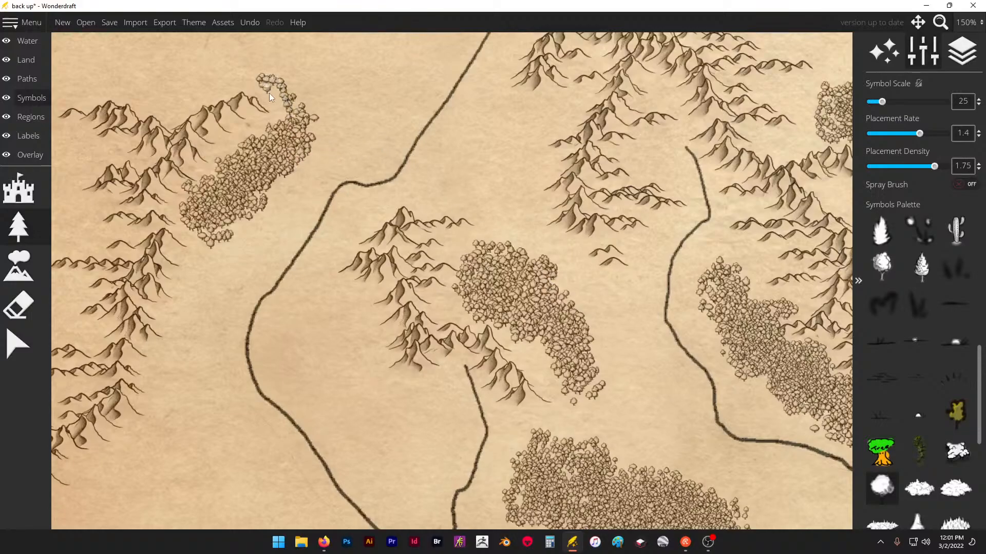
{"action": "left_click_drag", "start_coordinate": [283, 119], "coordinate": [273, 126]}
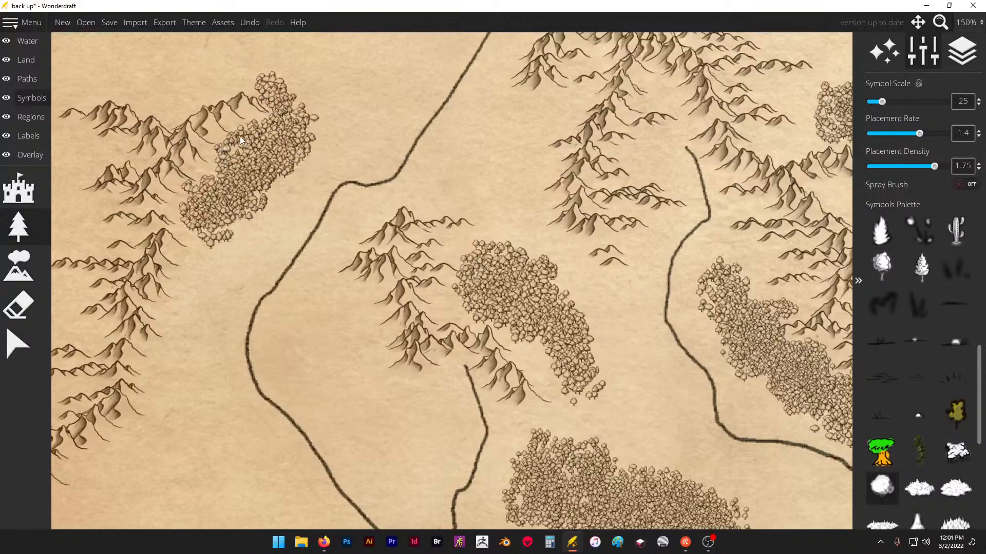
- Plant a curved grove of trees around the north and east sides of the small isolated hills east of the northern forests
{"action": "scroll", "coordinate": [309, 129], "scroll_direction": "down", "scroll_amount": 5}
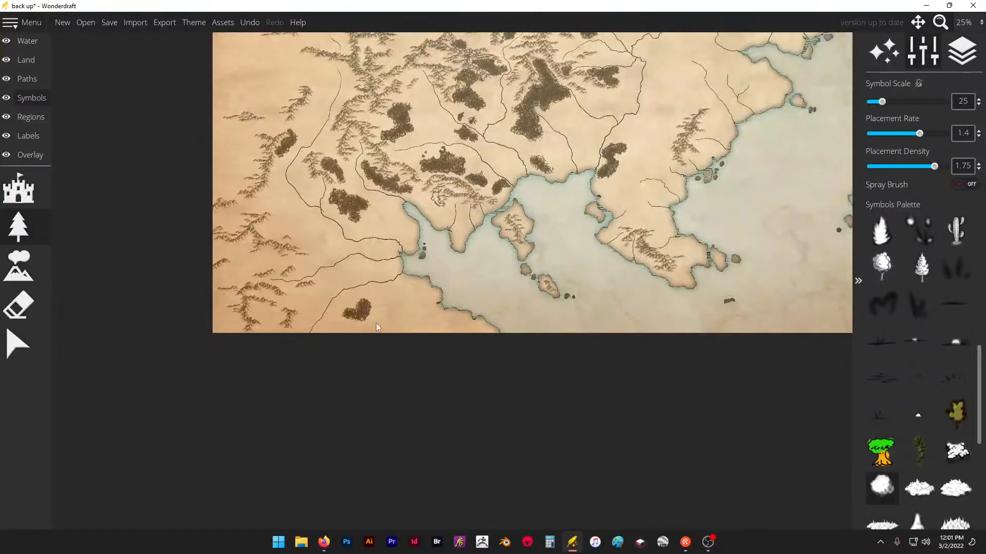
{"action": "scroll", "coordinate": [377, 327], "scroll_direction": "down", "scroll_amount": 2}
{"action": "scroll", "coordinate": [516, 97], "scroll_direction": "up", "scroll_amount": 2}
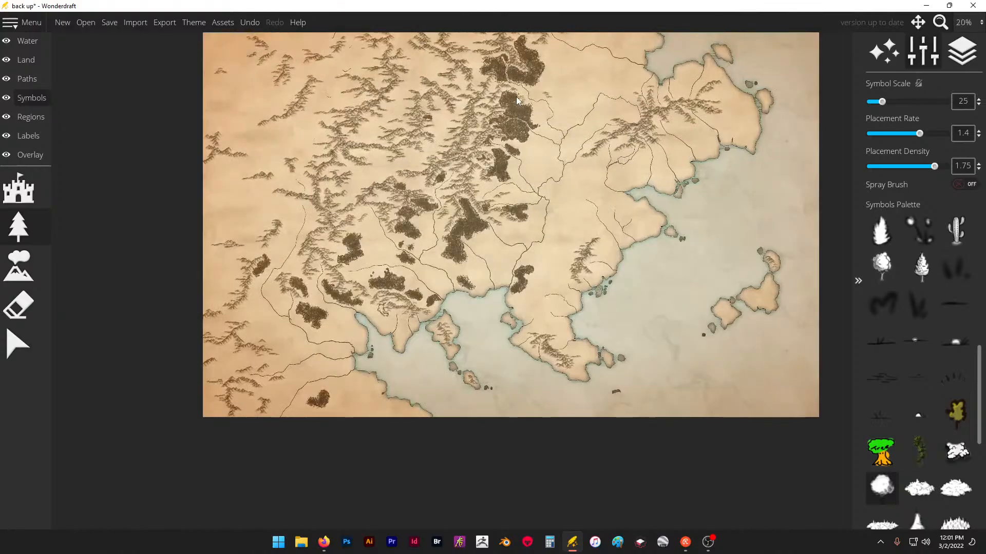
{"action": "scroll", "coordinate": [491, 151], "scroll_direction": "up", "scroll_amount": 6}
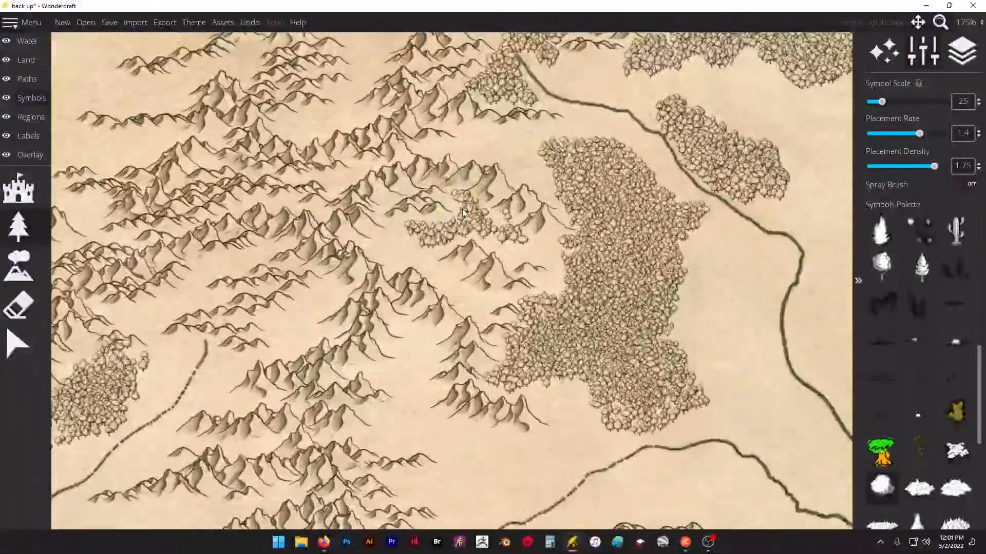
{"action": "scroll", "coordinate": [503, 211], "scroll_direction": "down", "scroll_amount": 6}
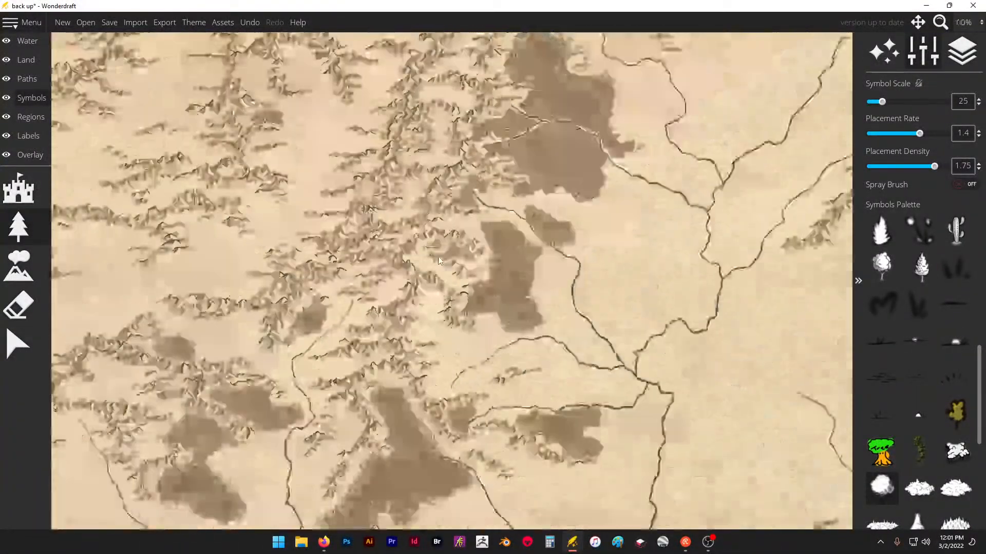
{"action": "scroll", "coordinate": [495, 168], "scroll_direction": "up", "scroll_amount": 5}
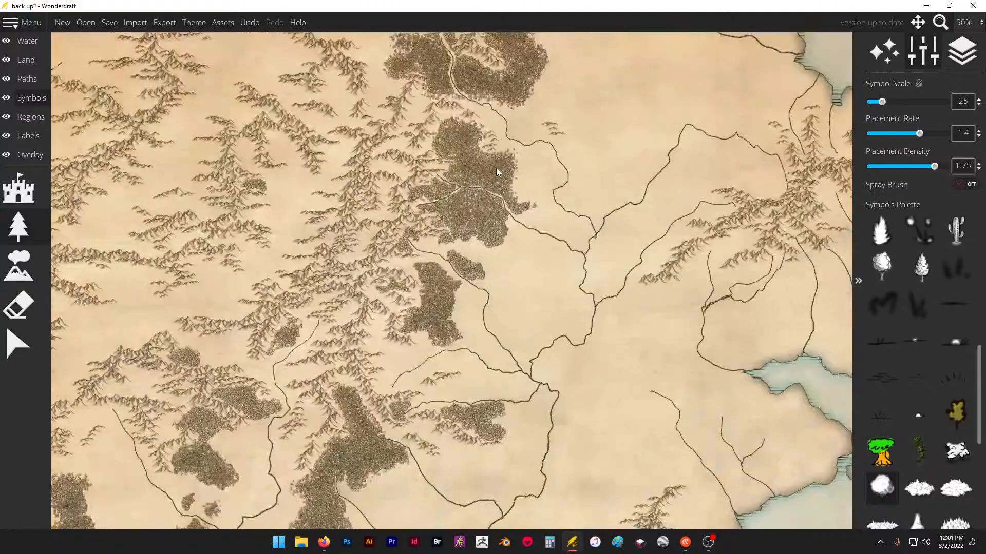
{"action": "scroll", "coordinate": [422, 204], "scroll_direction": "down", "scroll_amount": 5}
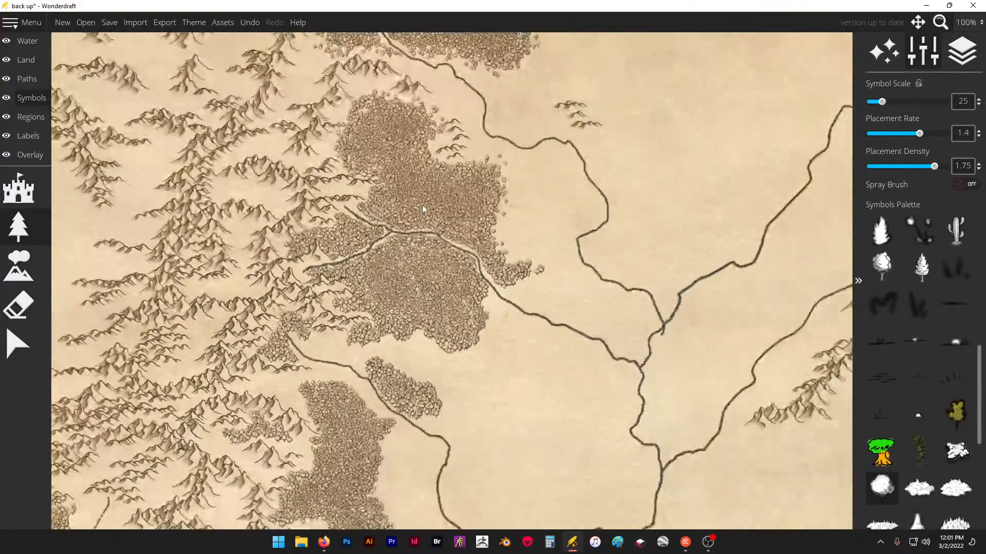
{"action": "scroll", "coordinate": [480, 161], "scroll_direction": "up", "scroll_amount": 4}
{"action": "scroll", "coordinate": [490, 139], "scroll_direction": "up", "scroll_amount": 3}
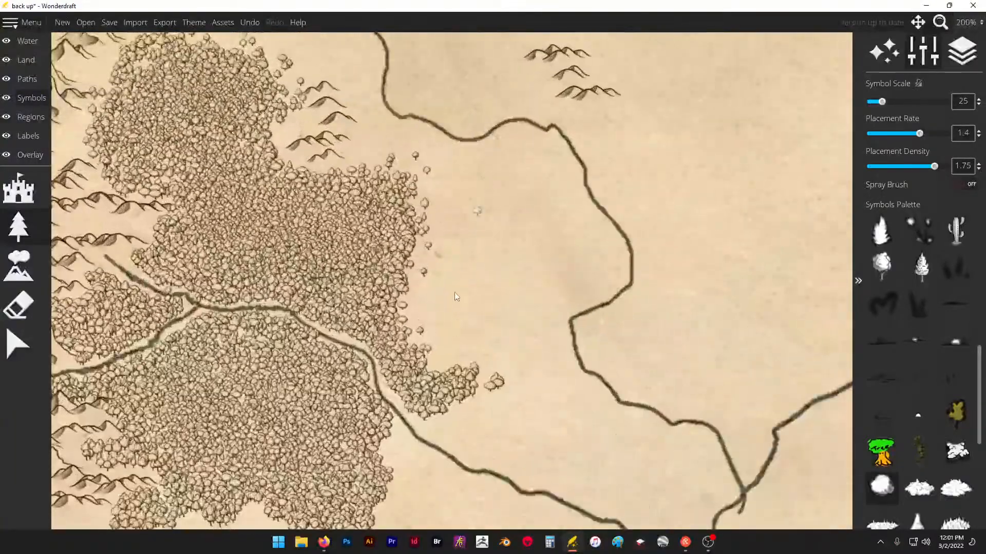
{"action": "scroll", "coordinate": [446, 350], "scroll_direction": "down", "scroll_amount": 4}
{"action": "scroll", "coordinate": [512, 225], "scroll_direction": "up", "scroll_amount": 4}
{"action": "left_click_drag", "start_coordinate": [496, 172], "coordinate": [503, 174]}
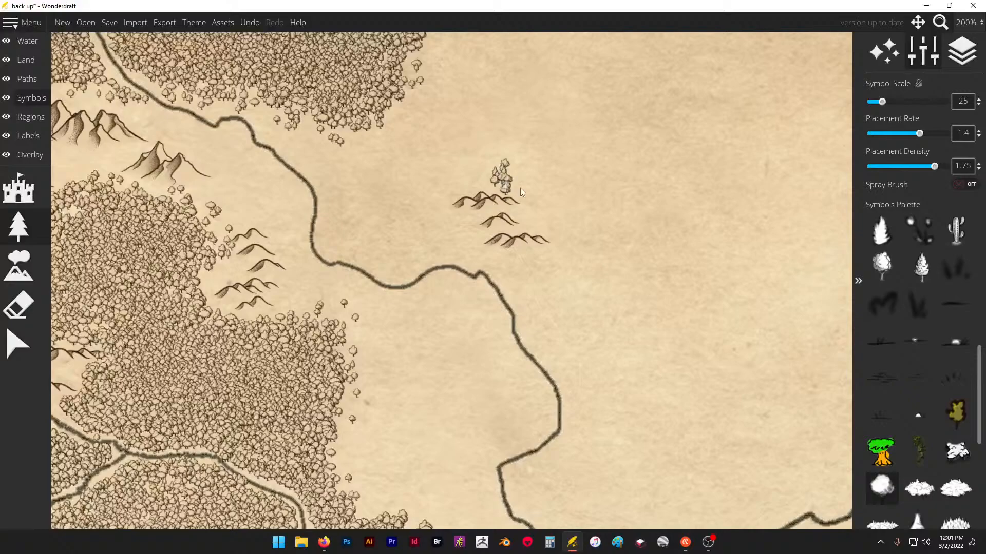
{"action": "mouse_move", "coordinate": [554, 234]}
{"action": "left_mouse_down"}
{"action": "mouse_move", "coordinate": [566, 267]}
{"action": "mouse_move", "coordinate": [541, 278]}
{"action": "mouse_move", "coordinate": [598, 275]}
{"action": "mouse_move", "coordinate": [567, 269]}
{"action": "mouse_move", "coordinate": [580, 269]}
{"action": "mouse_move", "coordinate": [595, 250]}
{"action": "mouse_move", "coordinate": [575, 248]}
{"action": "mouse_move", "coordinate": [577, 237]}
{"action": "mouse_move", "coordinate": [618, 231]}
{"action": "mouse_move", "coordinate": [557, 216]}
{"action": "mouse_move", "coordinate": [590, 201]}
{"action": "mouse_move", "coordinate": [525, 191]}
{"action": "left_mouse_up"}
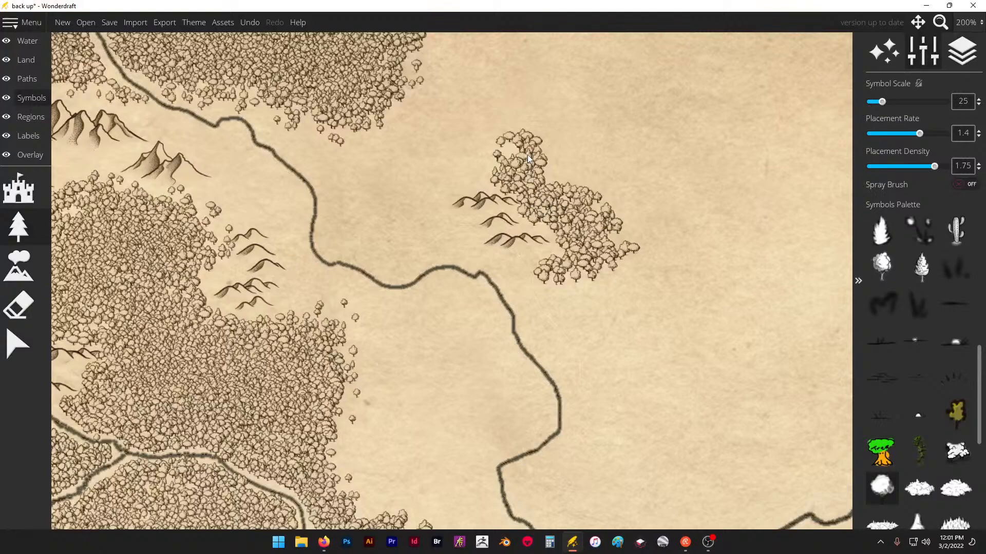
- Place a few scattered trees in the mountain pocket just north of the central river's source
{"action": "scroll", "coordinate": [667, 146], "scroll_direction": "down", "scroll_amount": 6}
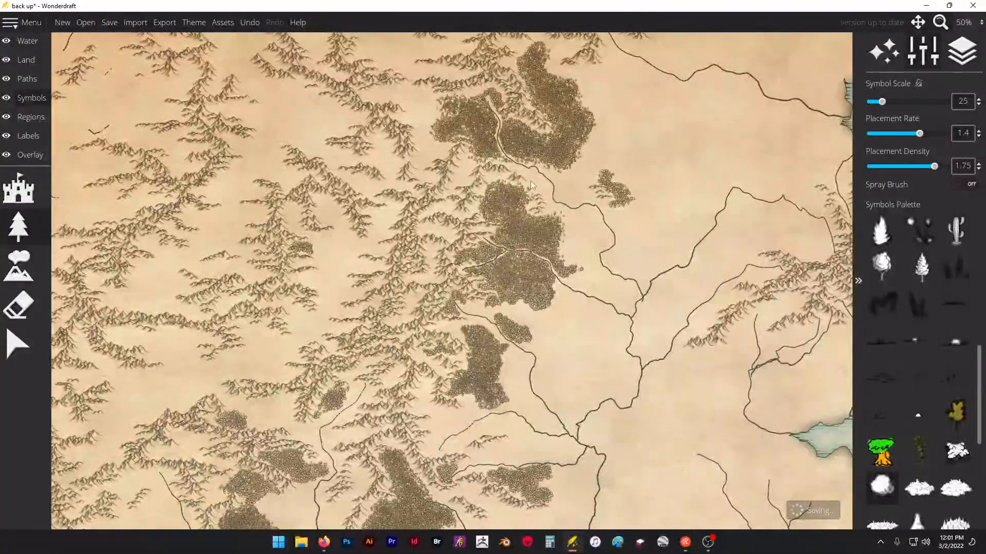
{"action": "scroll", "coordinate": [386, 300], "scroll_direction": "up", "scroll_amount": 4}
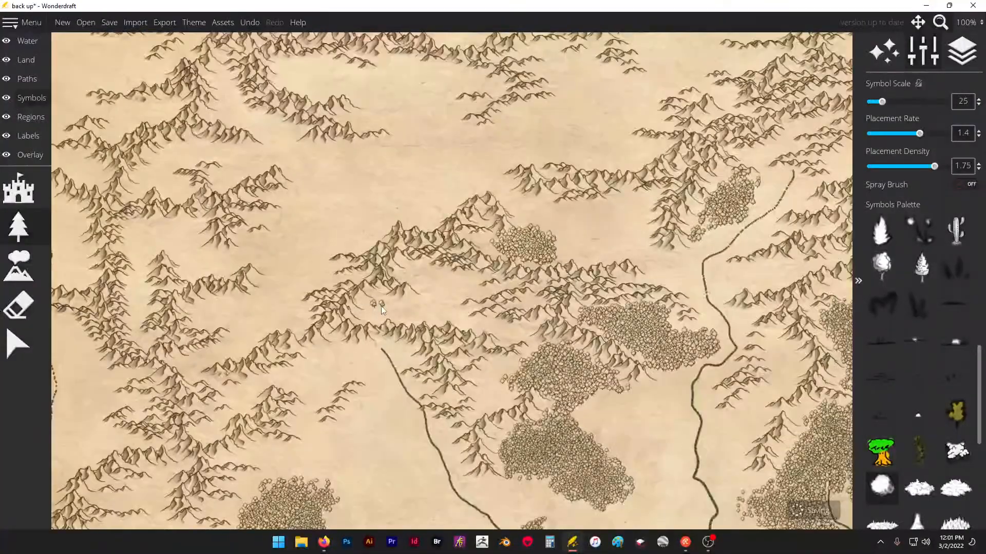
{"action": "left_click", "coordinate": [381, 305]}
{"action": "left_click", "coordinate": [406, 305]}
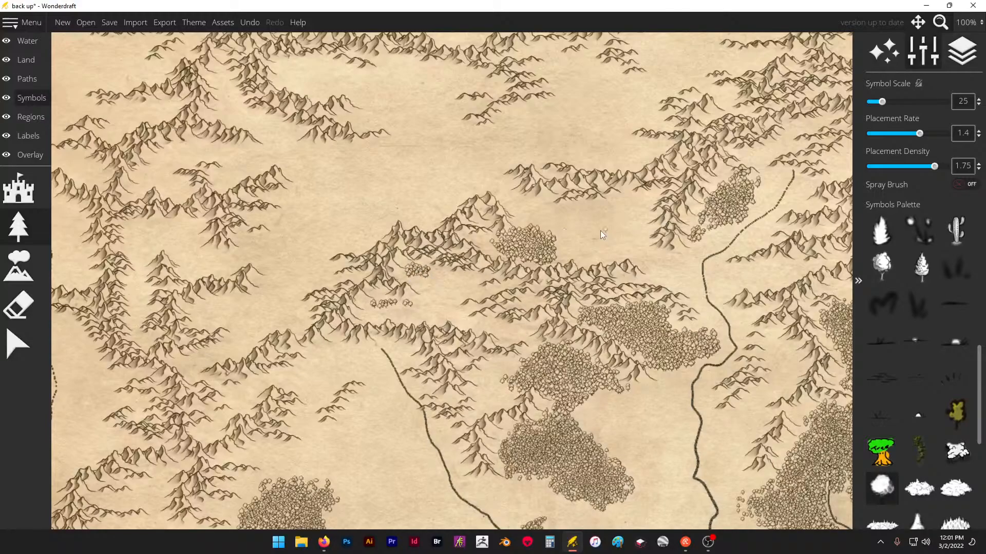
- Turn on the spray brush, spray a curved forest around the central river's source, and thicken the trees in the mountain pocket above
{"action": "scroll", "coordinate": [497, 193], "scroll_direction": "down", "scroll_amount": 1}
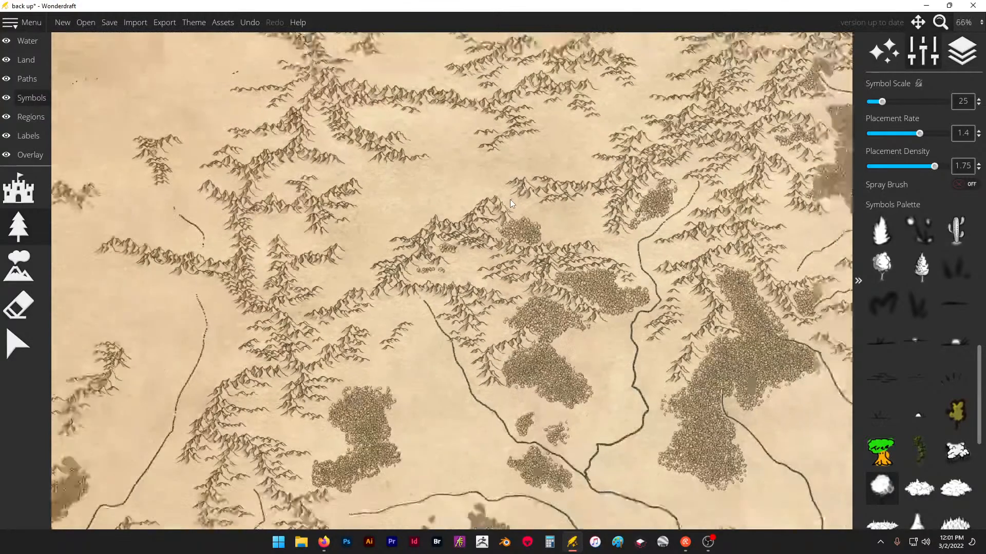
{"action": "left_click", "coordinate": [962, 186]}
{"action": "scroll", "coordinate": [444, 343], "scroll_direction": "up", "scroll_amount": 3}
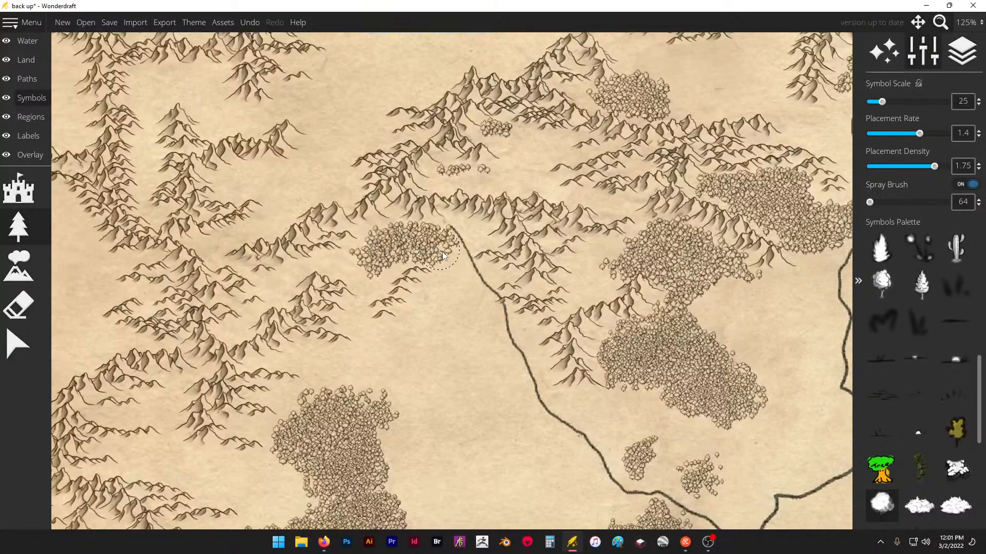
{"action": "left_click_drag", "start_coordinate": [453, 275], "coordinate": [450, 282]}
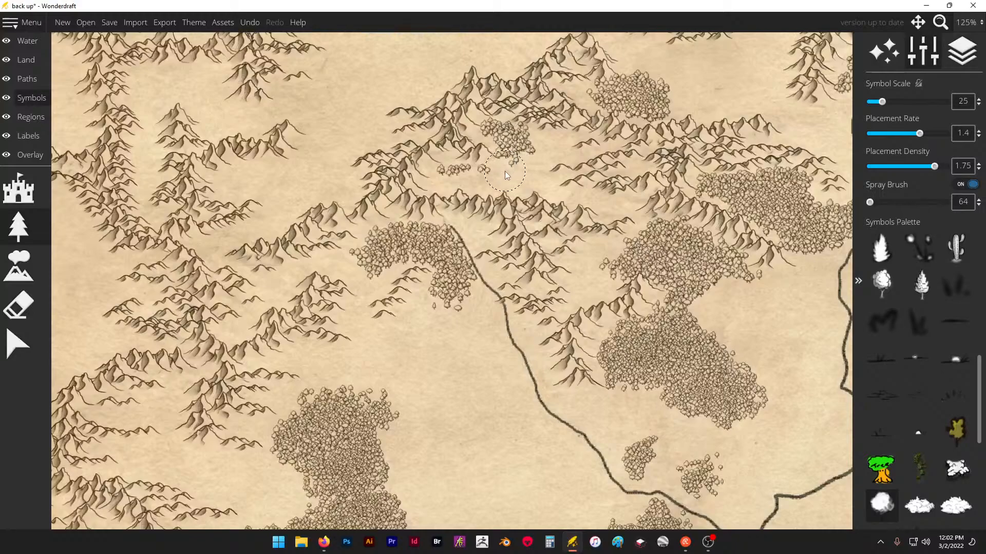
- Spray a small grove beneath the northern ridge and extend the neighboring grove northeast toward the eastern river's source
{"action": "scroll", "coordinate": [286, 238], "scroll_direction": "down", "scroll_amount": 2}
{"action": "scroll", "coordinate": [453, 228], "scroll_direction": "down", "scroll_amount": 2}
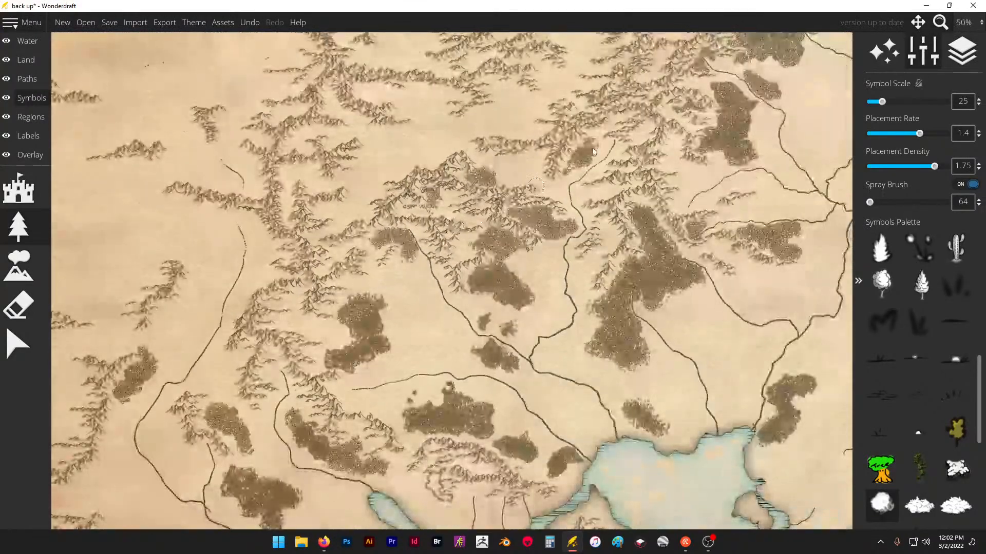
{"action": "scroll", "coordinate": [595, 140], "scroll_direction": "up", "scroll_amount": 2}
{"action": "scroll", "coordinate": [518, 142], "scroll_direction": "up", "scroll_amount": 2}
{"action": "mouse_move", "coordinate": [492, 189]}
{"action": "left_mouse_down"}
{"action": "mouse_move", "coordinate": [501, 193]}
{"action": "mouse_move", "coordinate": [478, 213]}
{"action": "left_mouse_up"}
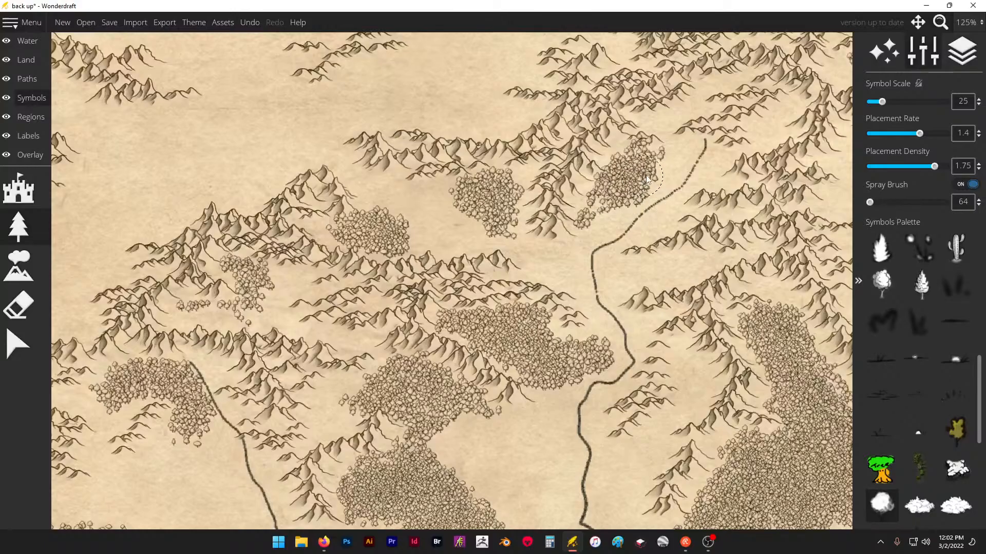
{"action": "left_click_drag", "start_coordinate": [646, 179], "coordinate": [669, 168]}
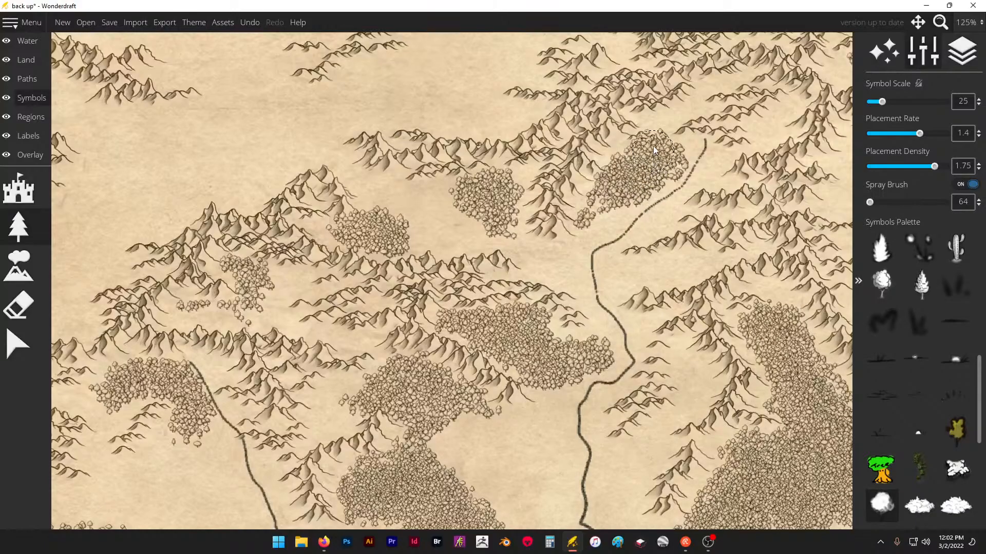
- Join the two forests between the central rivers by spraying trees across the gap between them
{"action": "scroll", "coordinate": [463, 130], "scroll_direction": "down", "scroll_amount": 5}
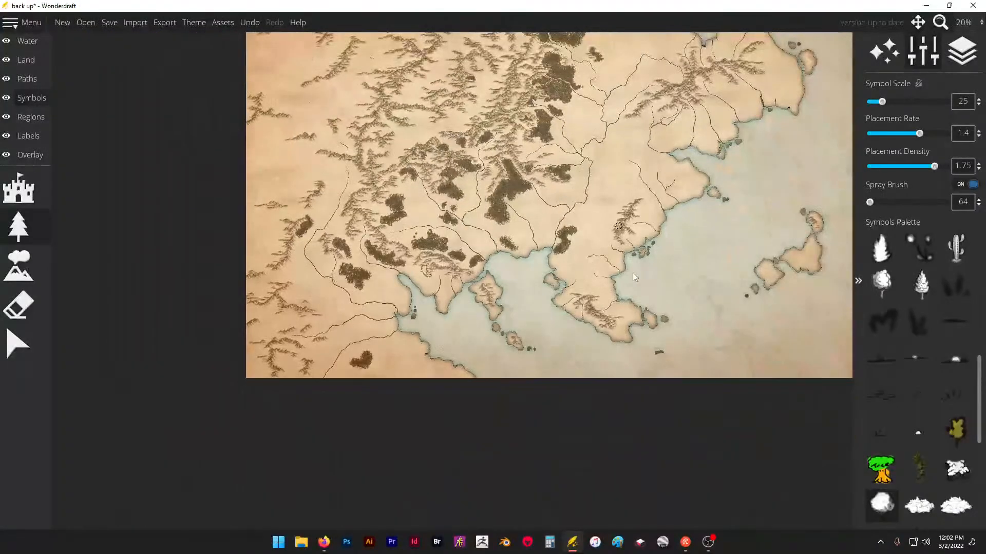
{"action": "scroll", "coordinate": [432, 181], "scroll_direction": "up", "scroll_amount": 5}
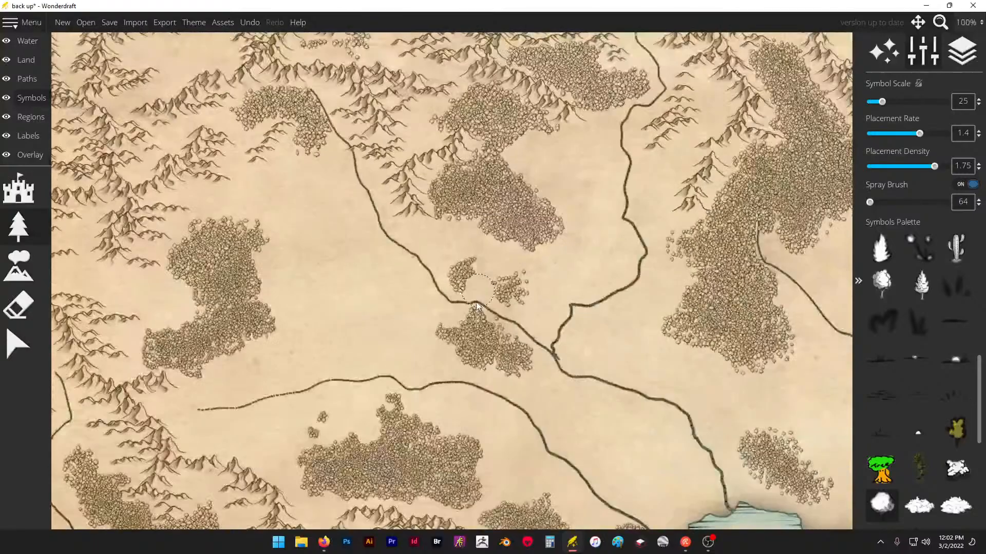
{"action": "scroll", "coordinate": [506, 178], "scroll_direction": "up", "scroll_amount": 3}
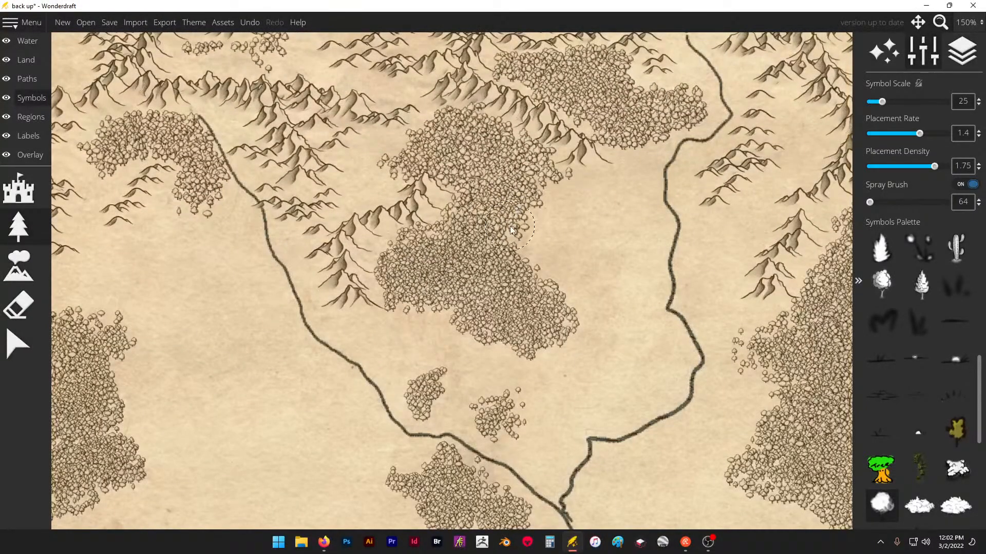
{"action": "scroll", "coordinate": [477, 208], "scroll_direction": "down", "scroll_amount": 4}
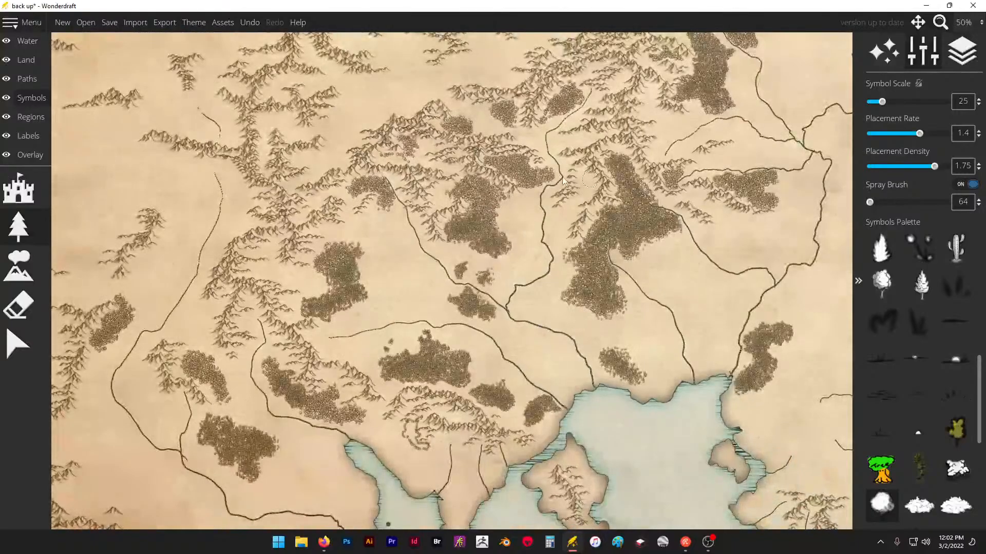
- Fill in the joined forest between the rivers and spray a small grove west of the riverside grove near the river junction
{"action": "scroll", "coordinate": [491, 195], "scroll_direction": "up", "scroll_amount": 1}
{"action": "mouse_move", "coordinate": [437, 196]}
{"action": "left_mouse_down"}
{"action": "mouse_move", "coordinate": [427, 201]}
{"action": "mouse_move", "coordinate": [450, 186]}
{"action": "mouse_move", "coordinate": [476, 191]}
{"action": "left_mouse_up"}
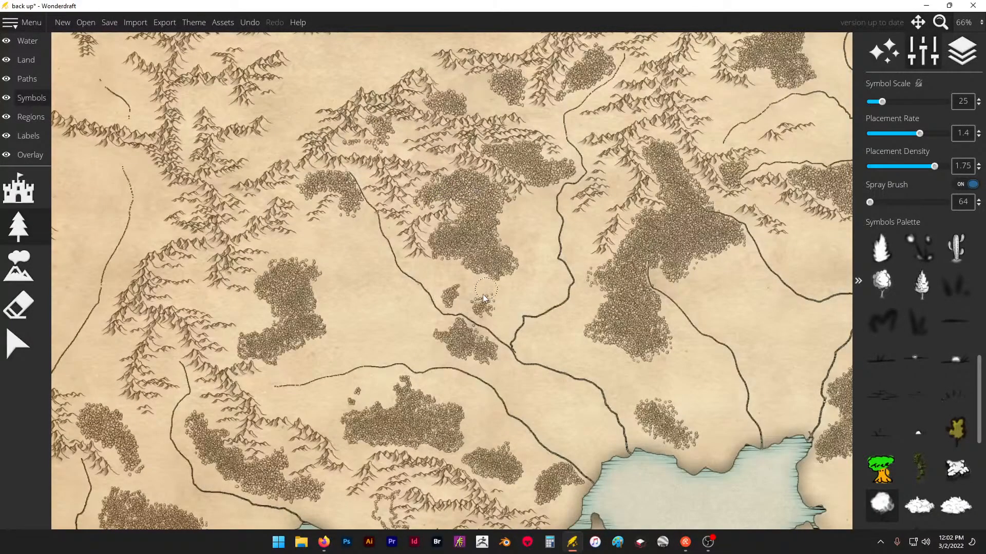
{"action": "mouse_move", "coordinate": [403, 337]}
{"action": "left_mouse_down"}
{"action": "mouse_move", "coordinate": [384, 354]}
{"action": "mouse_move", "coordinate": [397, 341]}
{"action": "mouse_move", "coordinate": [413, 346]}
{"action": "left_mouse_up"}
{"action": "scroll", "coordinate": [392, 337], "scroll_direction": "down", "scroll_amount": 6}
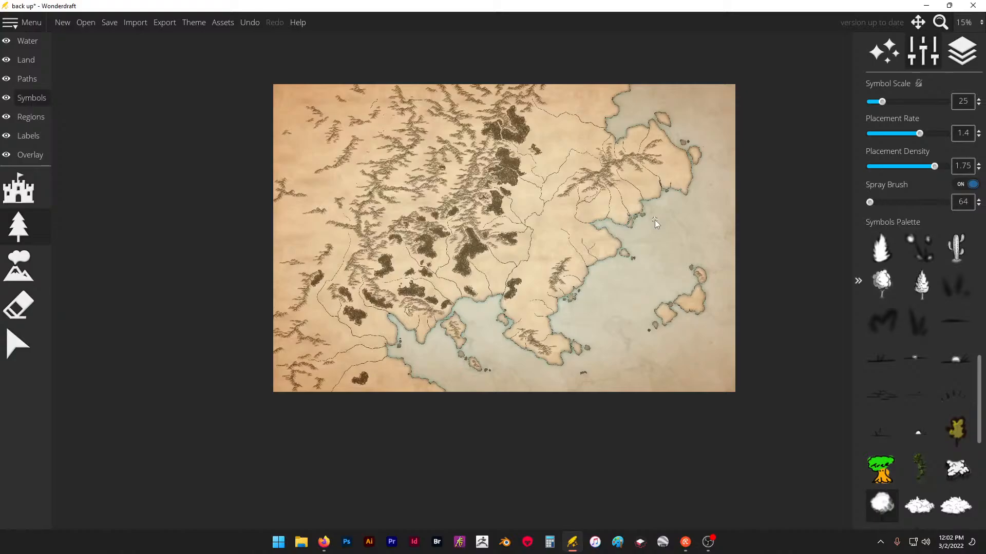
{"action": "scroll", "coordinate": [554, 200], "scroll_direction": "up", "scroll_amount": 5}
{"action": "scroll", "coordinate": [618, 212], "scroll_direction": "down", "scroll_amount": 5}
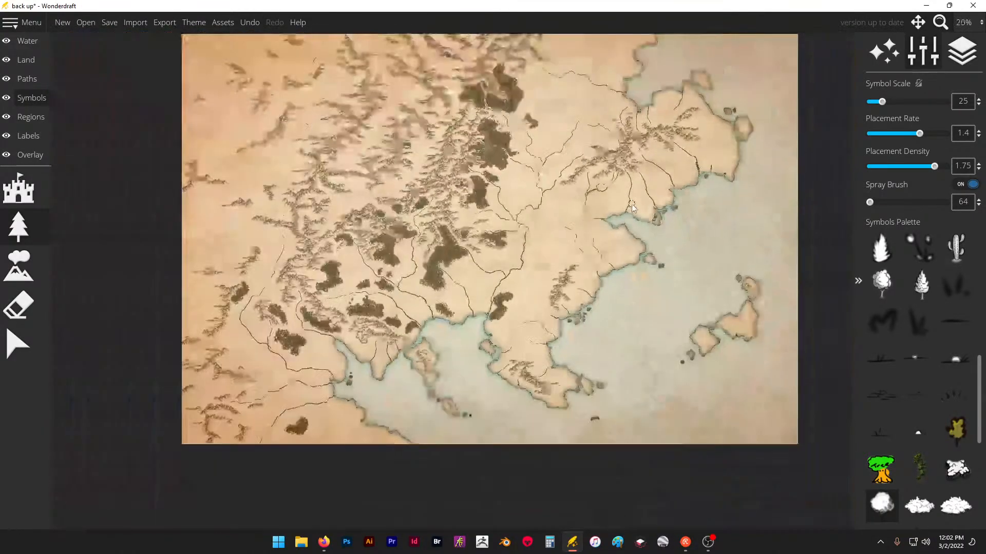
{"action": "scroll", "coordinate": [231, 326], "scroll_direction": "up", "scroll_amount": 2}
{"action": "scroll", "coordinate": [231, 327], "scroll_direction": "up", "scroll_amount": 3}
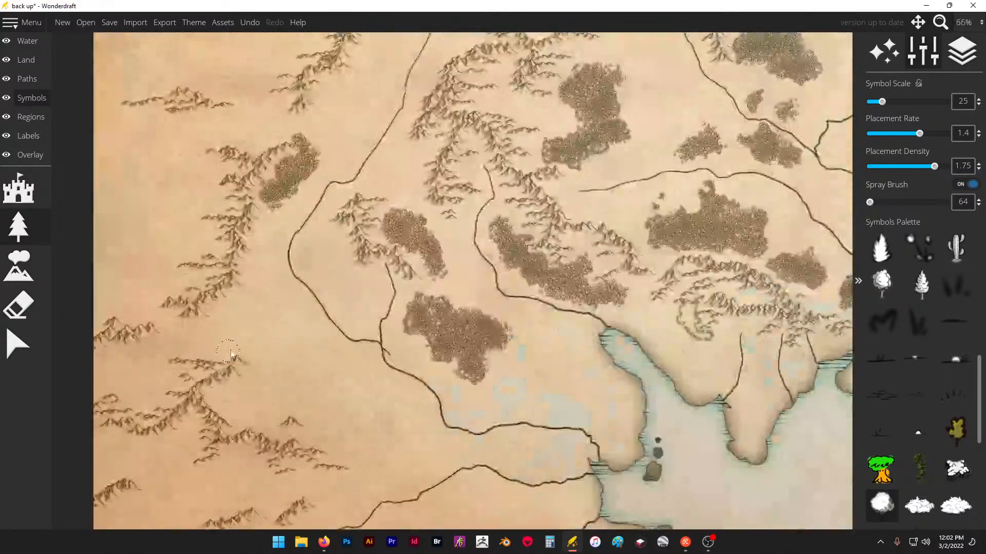
- Spray a dense, branching forest east of the southwestern mountains and fill out its northwestern arm
{"action": "scroll", "coordinate": [210, 310], "scroll_direction": "down", "scroll_amount": 1}
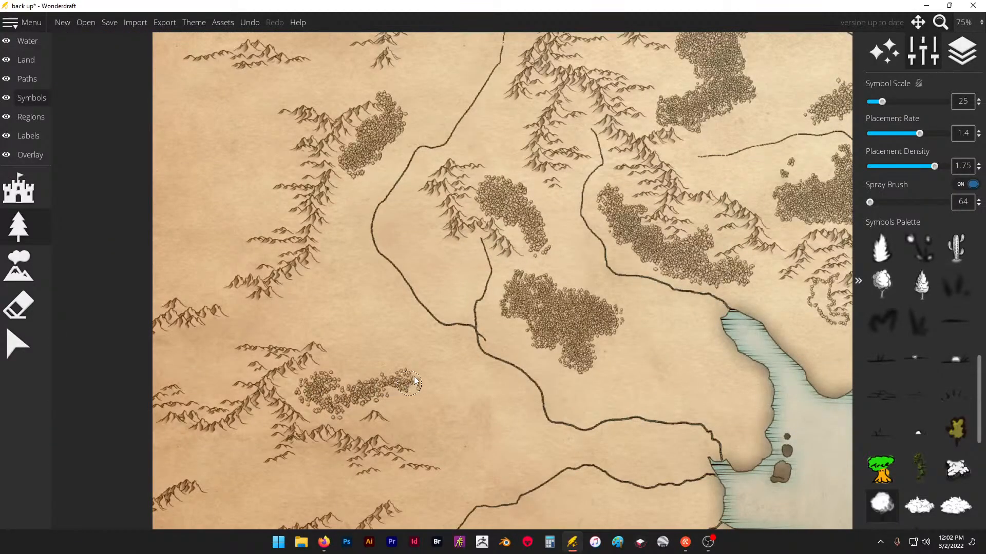
{"action": "mouse_move", "coordinate": [375, 382]}
{"action": "left_mouse_down"}
{"action": "mouse_move", "coordinate": [337, 320]}
{"action": "mouse_move", "coordinate": [358, 277]}
{"action": "mouse_move", "coordinate": [349, 311]}
{"action": "left_mouse_up"}
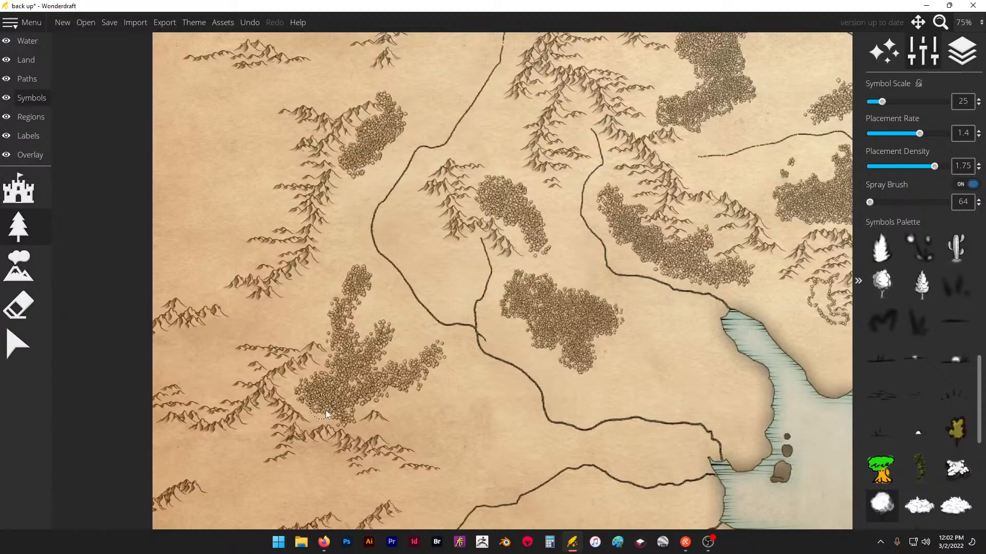
{"action": "left_click_drag", "start_coordinate": [326, 411], "coordinate": [353, 372]}
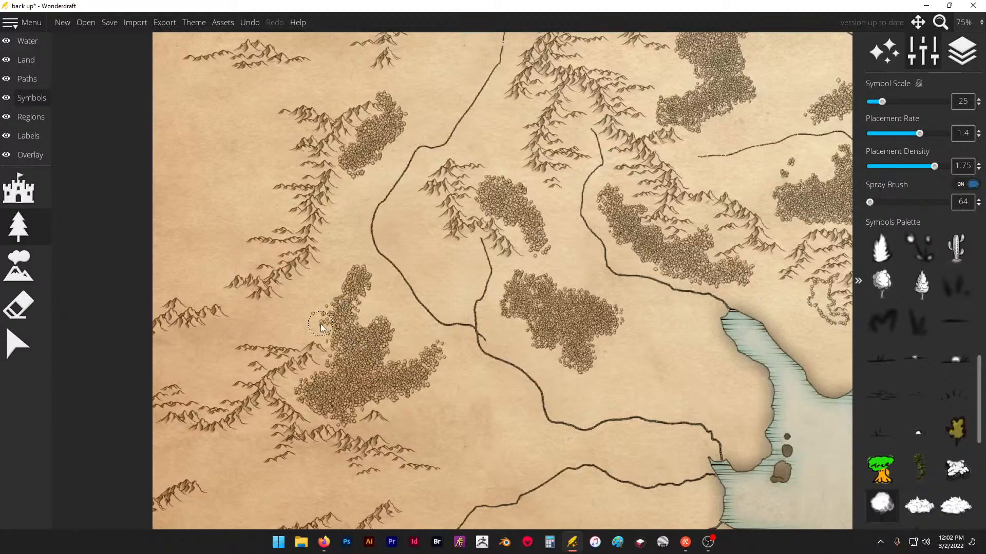
{"action": "left_click_drag", "start_coordinate": [328, 320], "coordinate": [329, 298]}
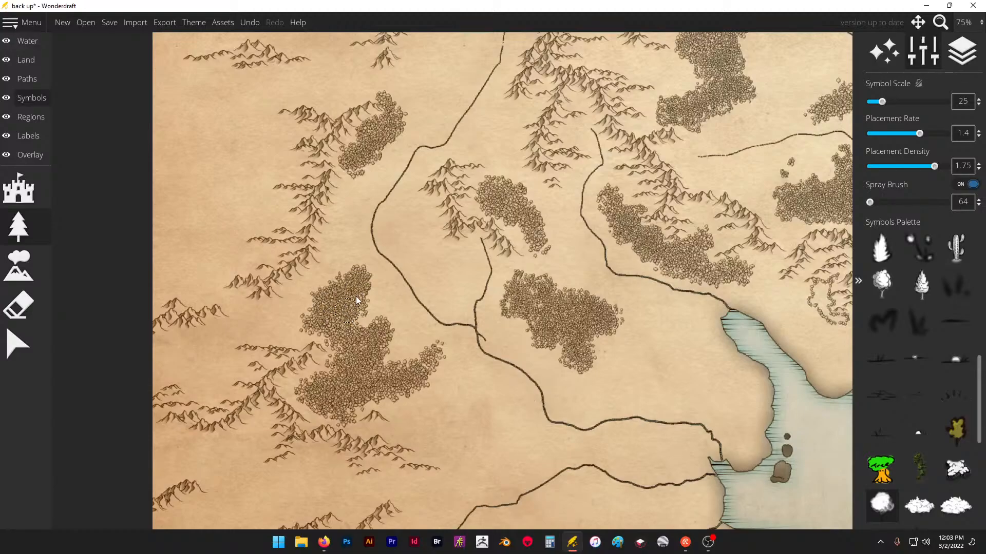
- Cover the two small islands off the southeastern peninsula with trees and spray a curved forest around the eastern end of the peninsula's mountains
{"action": "scroll", "coordinate": [318, 310], "scroll_direction": "down", "scroll_amount": 5}
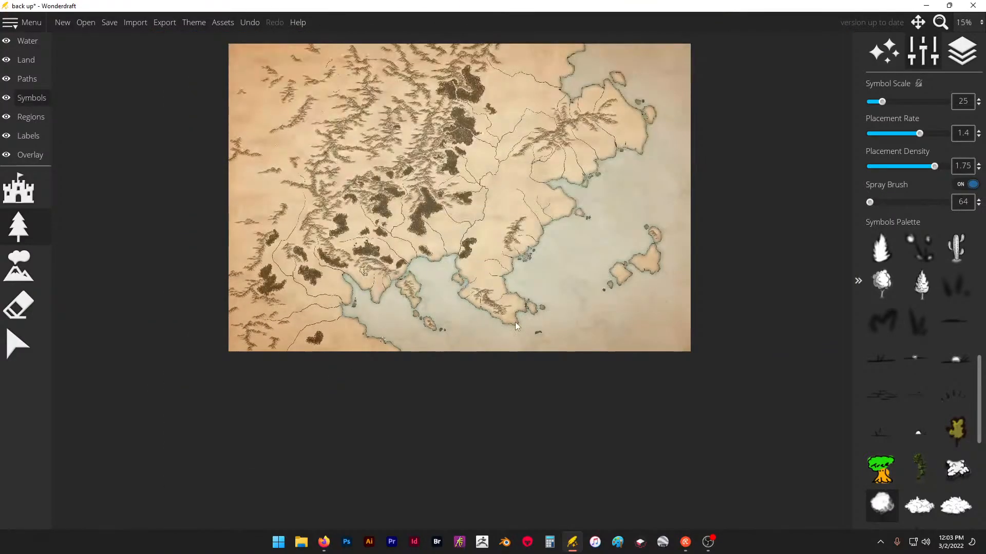
{"action": "scroll", "coordinate": [552, 299], "scroll_direction": "up", "scroll_amount": 3}
{"action": "scroll", "coordinate": [552, 299], "scroll_direction": "up", "scroll_amount": 7}
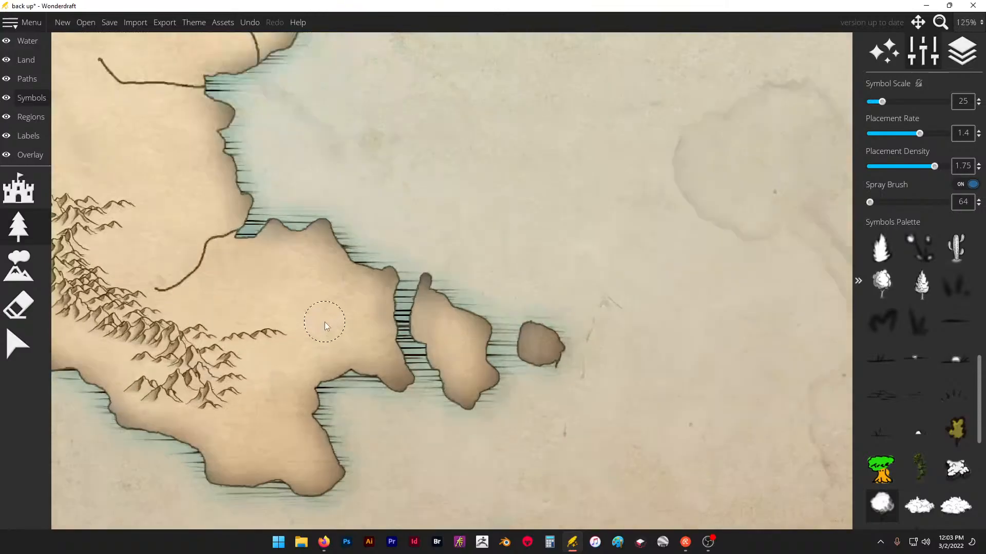
{"action": "left_click_drag", "start_coordinate": [455, 340], "coordinate": [469, 388]}
{"action": "left_click_drag", "start_coordinate": [539, 344], "coordinate": [540, 344]}
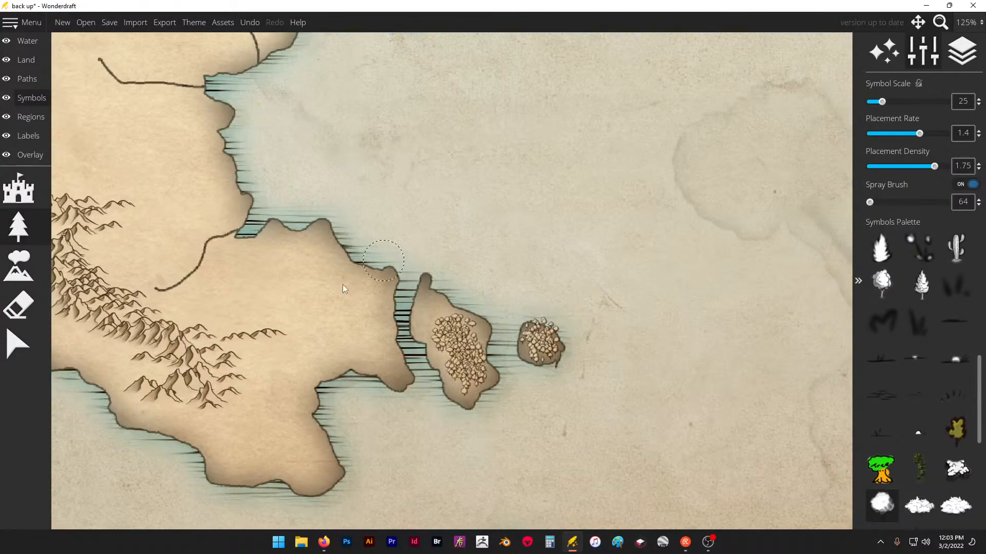
{"action": "mouse_move", "coordinate": [266, 393]}
{"action": "left_mouse_down"}
{"action": "mouse_move", "coordinate": [307, 356]}
{"action": "mouse_move", "coordinate": [308, 316]}
{"action": "mouse_move", "coordinate": [217, 296]}
{"action": "mouse_move", "coordinate": [229, 282]}
{"action": "mouse_move", "coordinate": [284, 292]}
{"action": "mouse_move", "coordinate": [234, 315]}
{"action": "mouse_move", "coordinate": [289, 318]}
{"action": "mouse_move", "coordinate": [361, 347]}
{"action": "mouse_move", "coordinate": [326, 346]}
{"action": "mouse_move", "coordinate": [350, 331]}
{"action": "mouse_move", "coordinate": [317, 299]}
{"action": "mouse_move", "coordinate": [247, 277]}
{"action": "mouse_move", "coordinate": [288, 286]}
{"action": "mouse_move", "coordinate": [286, 277]}
{"action": "mouse_move", "coordinate": [331, 302]}
{"action": "mouse_move", "coordinate": [324, 309]}
{"action": "mouse_move", "coordinate": [347, 306]}
{"action": "left_mouse_up"}
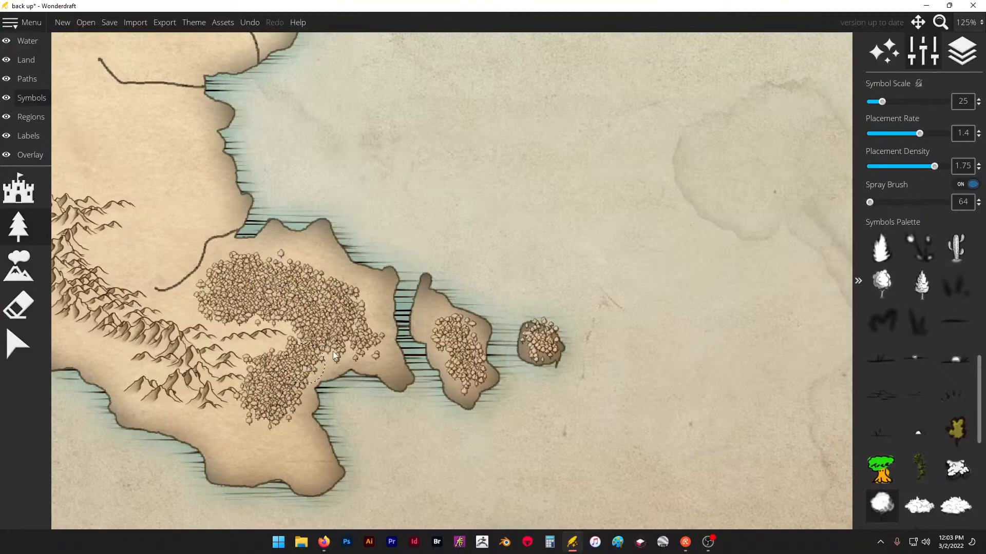
- Spray a forest along the northern and eastern side of the peninsula's mountains, between the ridge, the small river and the east coast
{"action": "scroll", "coordinate": [623, 337], "scroll_direction": "down", "scroll_amount": 3}
{"action": "scroll", "coordinate": [308, 272], "scroll_direction": "up", "scroll_amount": 2}
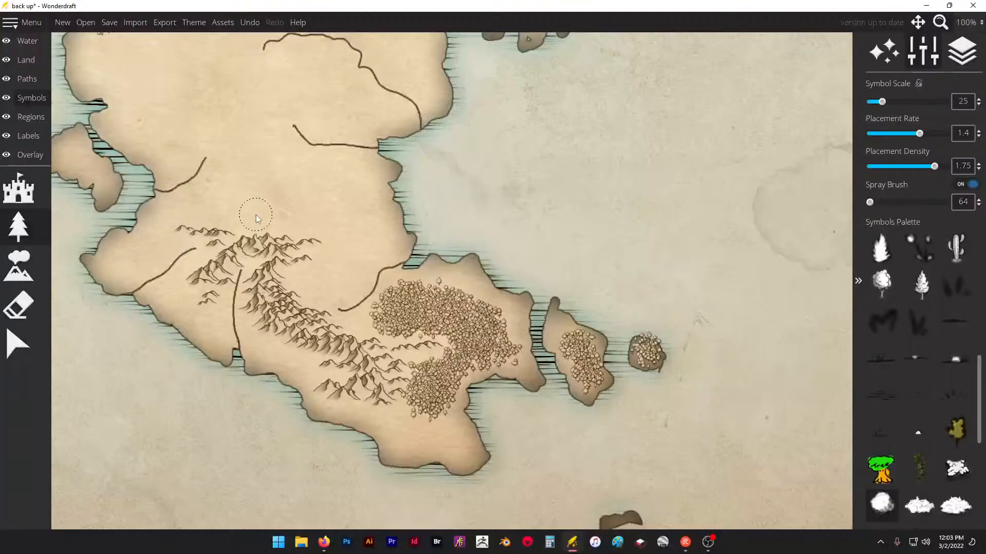
{"action": "scroll", "coordinate": [256, 214], "scroll_direction": "up", "scroll_amount": 1}
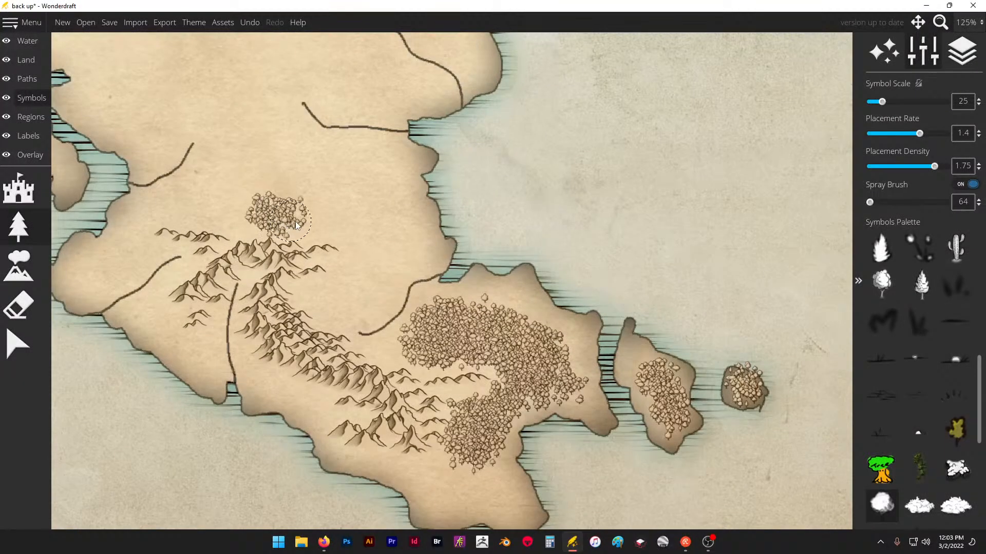
{"action": "left_click_drag", "start_coordinate": [366, 242], "coordinate": [353, 266]}
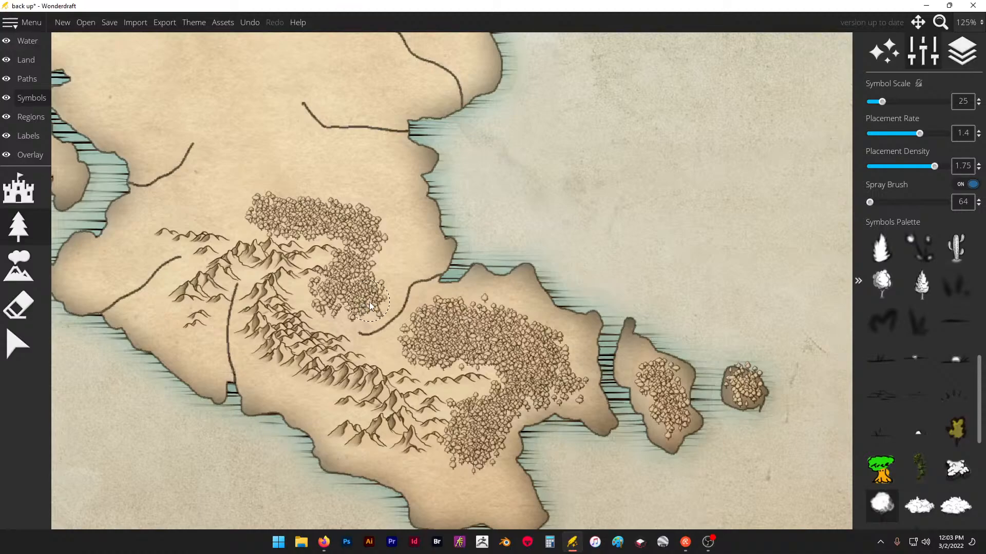
{"action": "mouse_move", "coordinate": [384, 290]}
{"action": "left_mouse_down"}
{"action": "mouse_move", "coordinate": [385, 268]}
{"action": "mouse_move", "coordinate": [370, 264]}
{"action": "mouse_move", "coordinate": [383, 290]}
{"action": "mouse_move", "coordinate": [431, 318]}
{"action": "mouse_move", "coordinate": [427, 330]}
{"action": "mouse_move", "coordinate": [407, 344]}
{"action": "mouse_move", "coordinate": [378, 237]}
{"action": "mouse_move", "coordinate": [398, 198]}
{"action": "mouse_move", "coordinate": [376, 218]}
{"action": "mouse_move", "coordinate": [358, 204]}
{"action": "mouse_move", "coordinate": [378, 208]}
{"action": "left_mouse_up"}
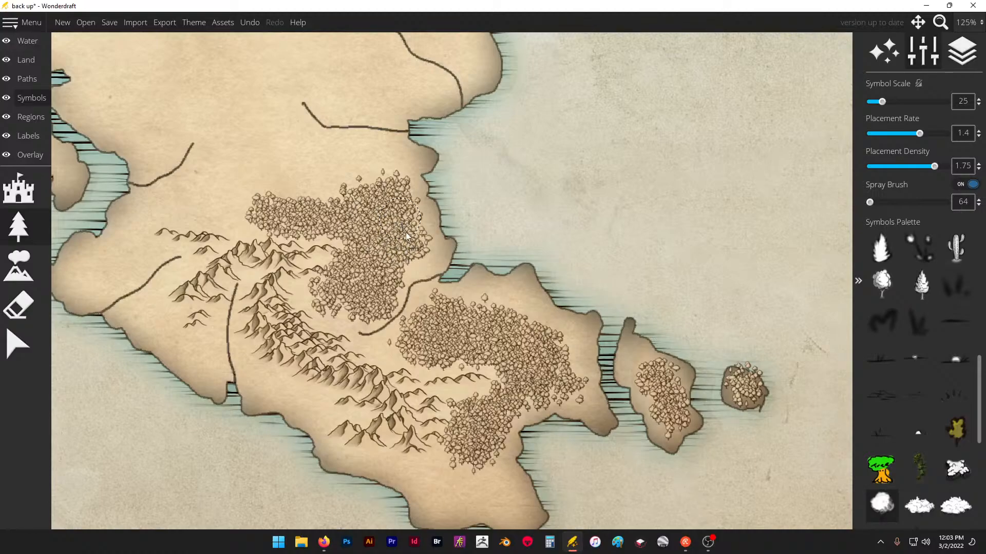
{"action": "scroll", "coordinate": [390, 288], "scroll_direction": "down", "scroll_amount": 10}
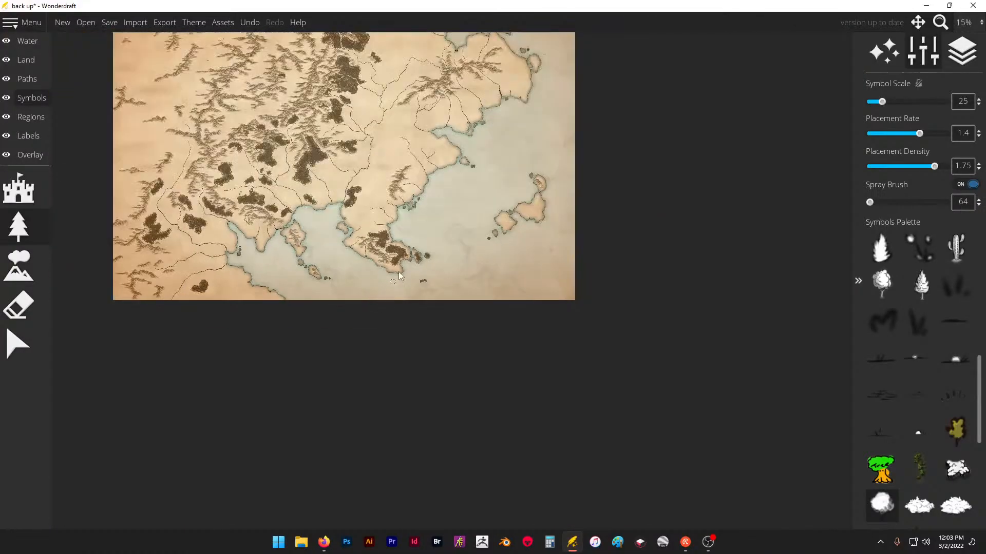
{"action": "scroll", "coordinate": [269, 252], "scroll_direction": "up", "scroll_amount": 10}
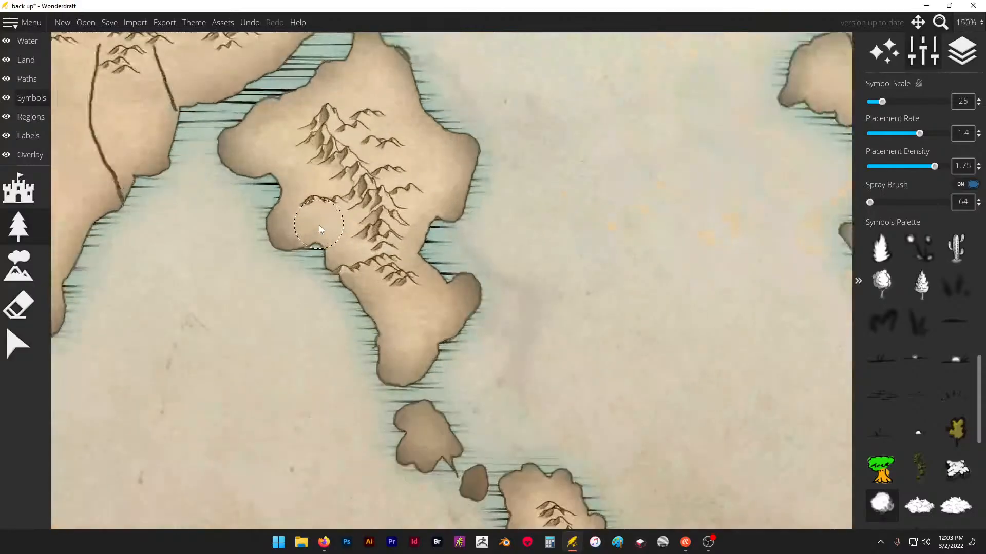
{"action": "left_click_drag", "start_coordinate": [319, 225], "coordinate": [328, 234]}
{"action": "key", "text": "ctrl+z"}
{"action": "left_click", "coordinate": [275, 220]}
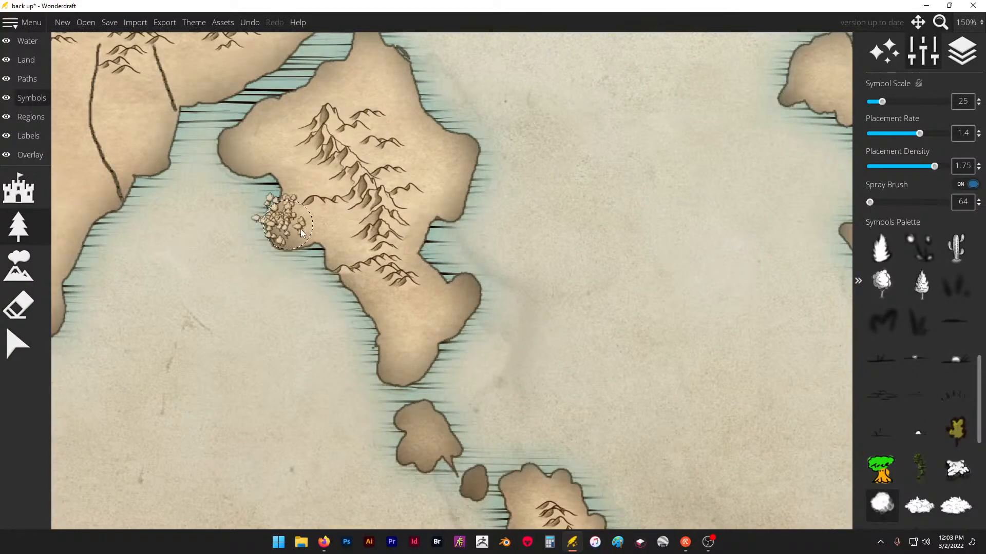
{"action": "key", "text": "ctrl+z"}
- Erase the mountain touching the southwestern shore of the mountainous island and discard the stray tree spray
{"action": "left_click", "coordinate": [22, 294]}
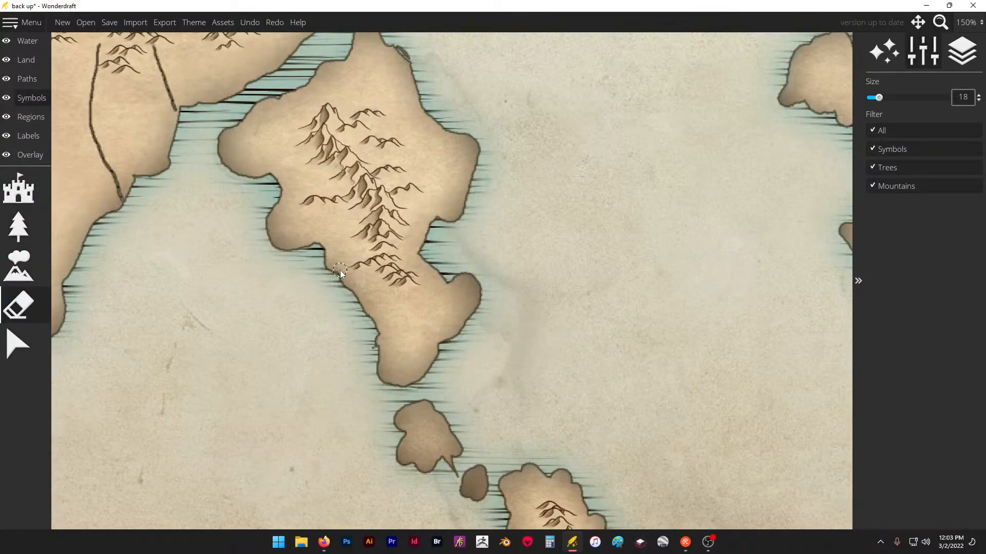
{"action": "left_click", "coordinate": [339, 272]}
{"action": "left_click", "coordinate": [21, 231]}
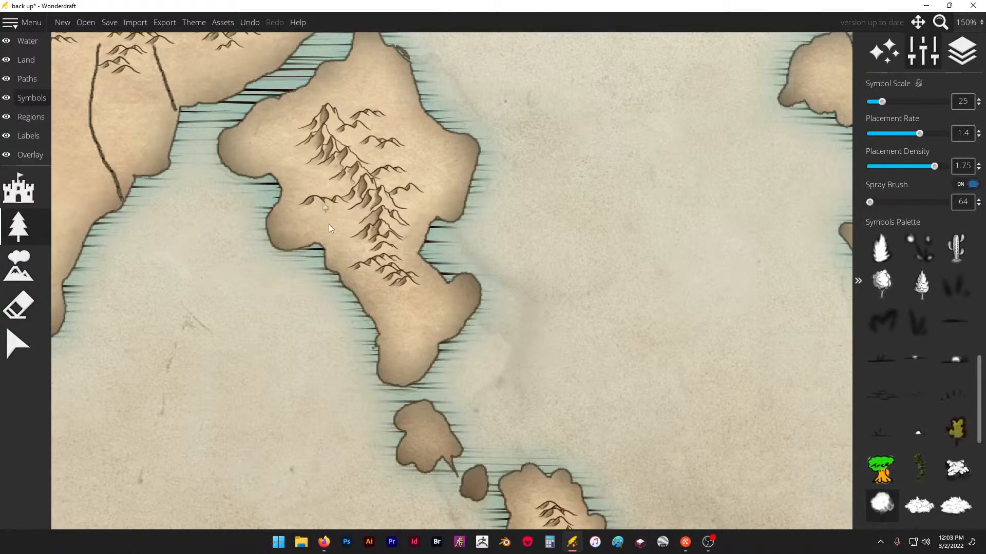
{"action": "key", "text": "ctrl+z"}
- Spray a forest along the island's northeastern coast and erase the trees that spill into the sea
{"action": "left_click_drag", "start_coordinate": [361, 85], "coordinate": [383, 86]}
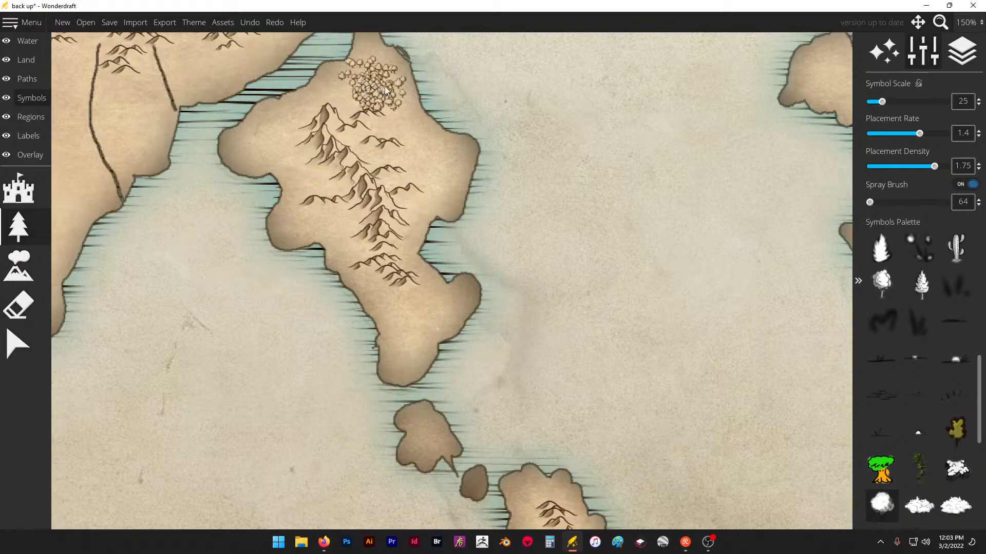
{"action": "key", "text": "ctrl+z"}
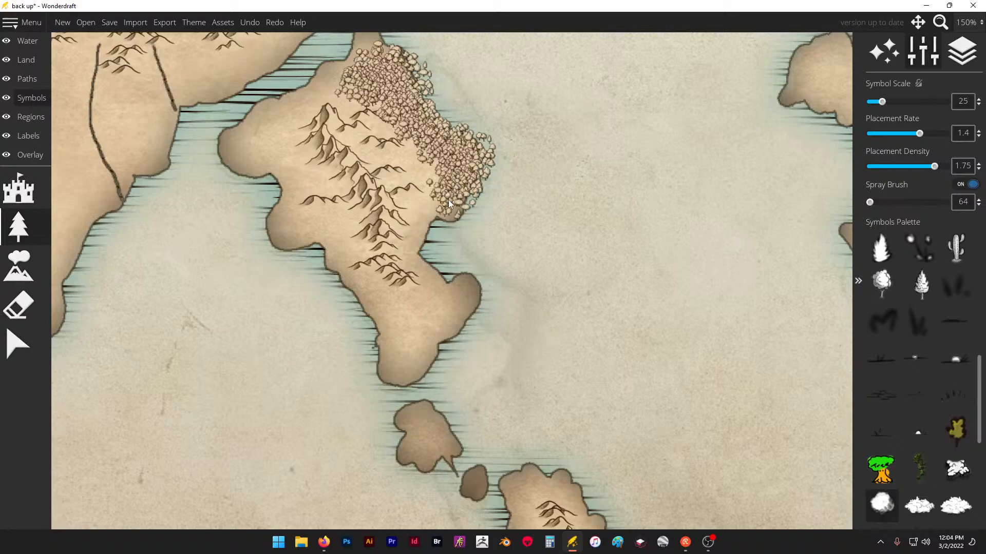
{"action": "left_click_drag", "start_coordinate": [448, 202], "coordinate": [435, 169]}
{"action": "left_click", "coordinate": [22, 303]}
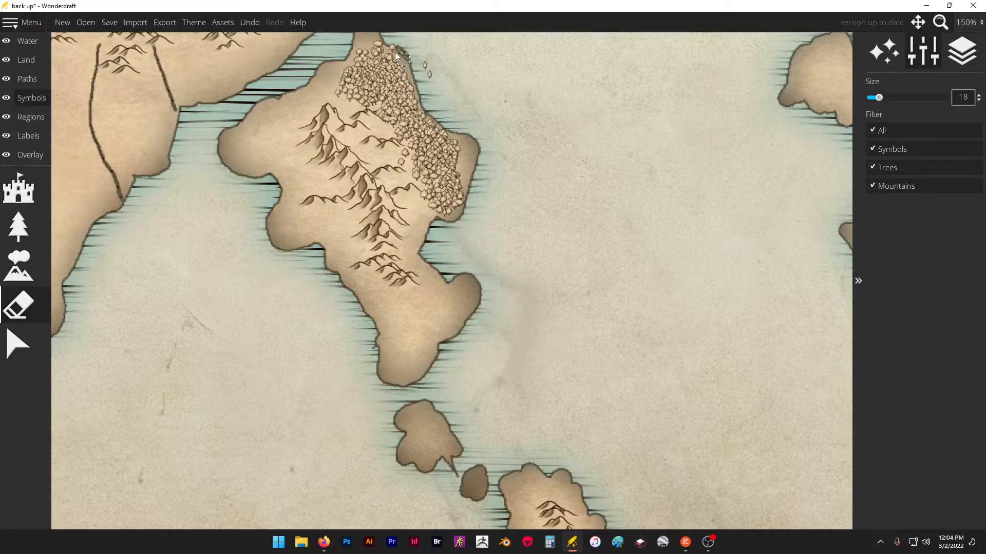
- Erase the small isolated grove among the northwestern mountains
{"action": "scroll", "coordinate": [457, 103], "scroll_direction": "down", "scroll_amount": 10}
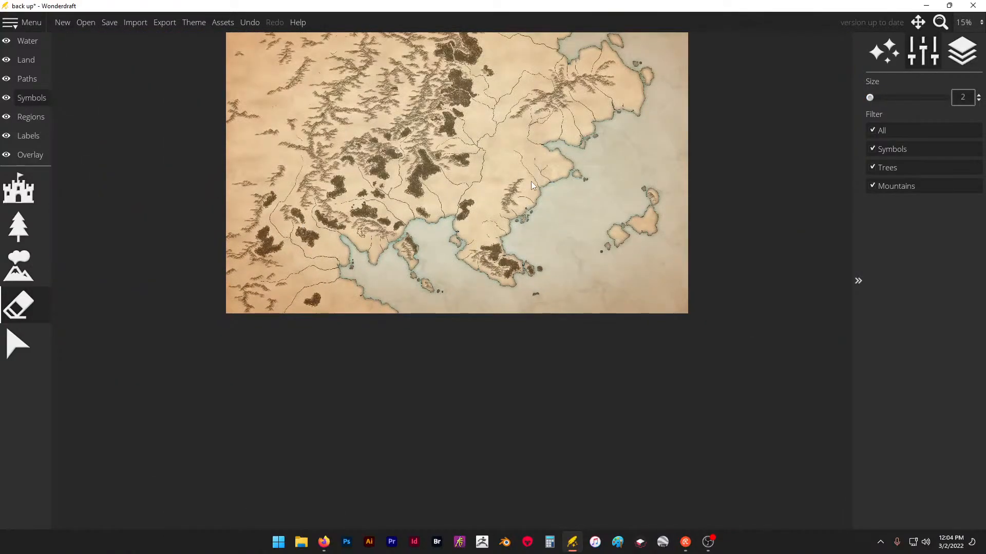
{"action": "scroll", "coordinate": [493, 41], "scroll_direction": "up", "scroll_amount": 4}
{"action": "scroll", "coordinate": [257, 104], "scroll_direction": "up", "scroll_amount": 8}
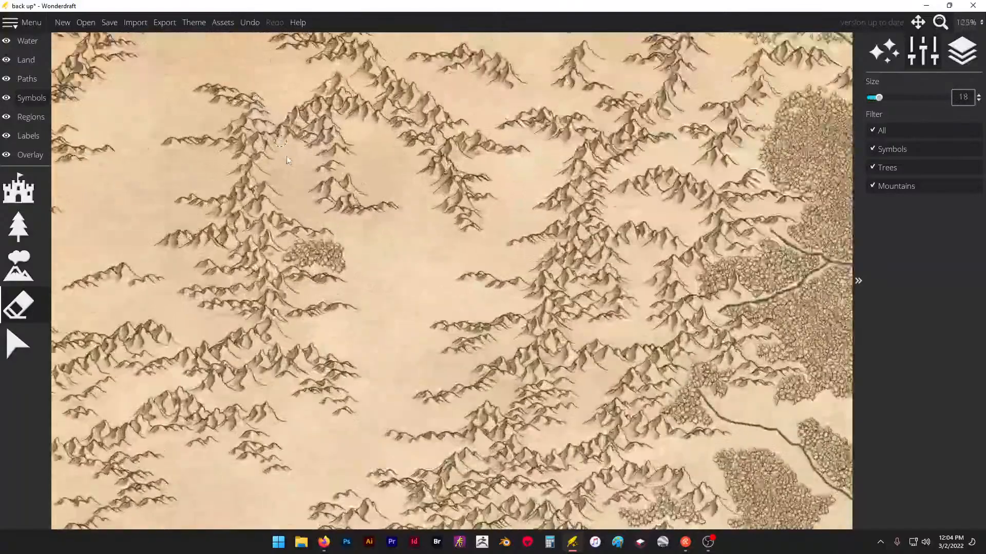
{"action": "left_click_drag", "start_coordinate": [300, 307], "coordinate": [365, 306]}
- Join the two large northern forests by spraying trees across the river between them, and extend the lower forest east along the river
{"action": "scroll", "coordinate": [360, 231], "scroll_direction": "down", "scroll_amount": 8}
{"action": "scroll", "coordinate": [351, 143], "scroll_direction": "down", "scroll_amount": 3}
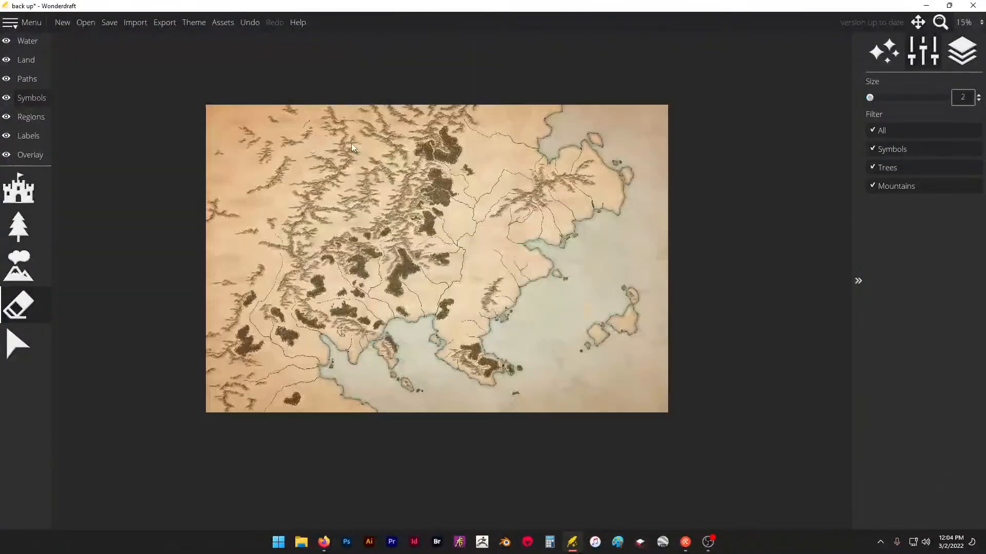
{"action": "scroll", "coordinate": [501, 124], "scroll_direction": "up", "scroll_amount": 1}
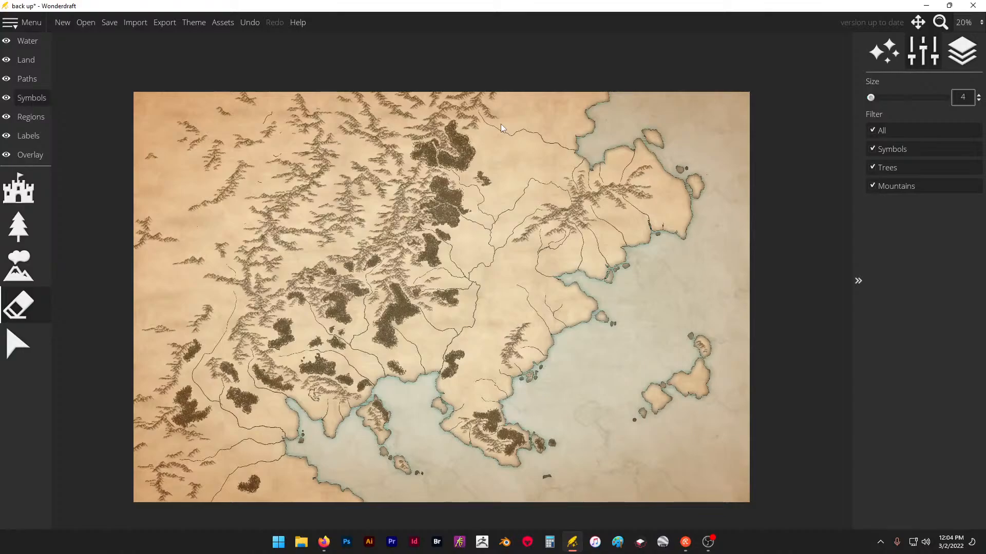
{"action": "left_click", "coordinate": [19, 226]}
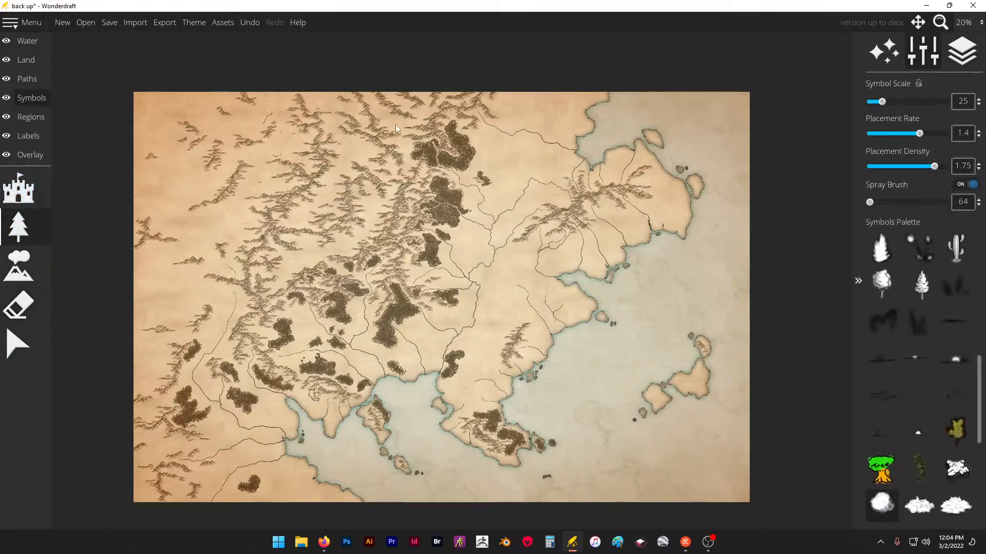
{"action": "scroll", "coordinate": [435, 112], "scroll_direction": "up", "scroll_amount": 6}
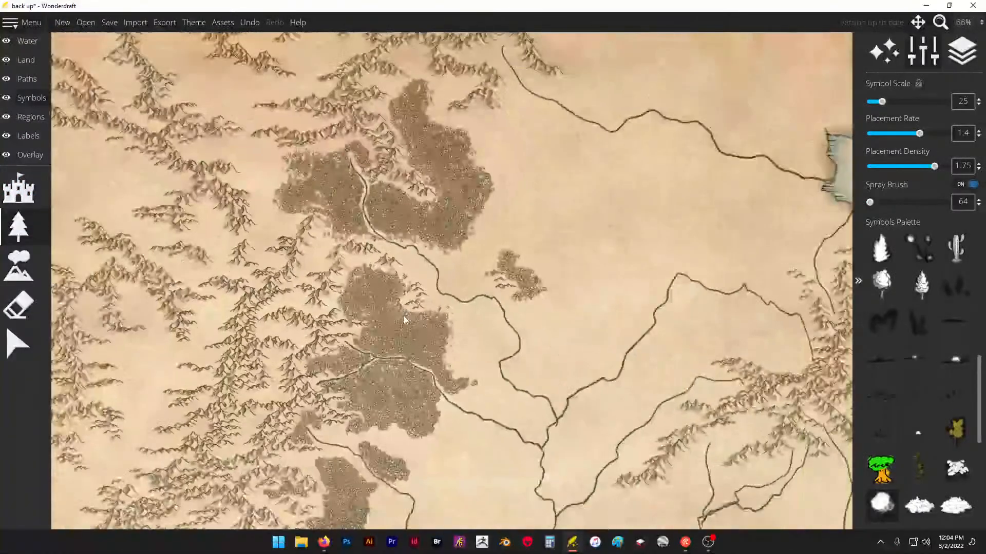
{"action": "scroll", "coordinate": [435, 208], "scroll_direction": "down", "scroll_amount": 5}
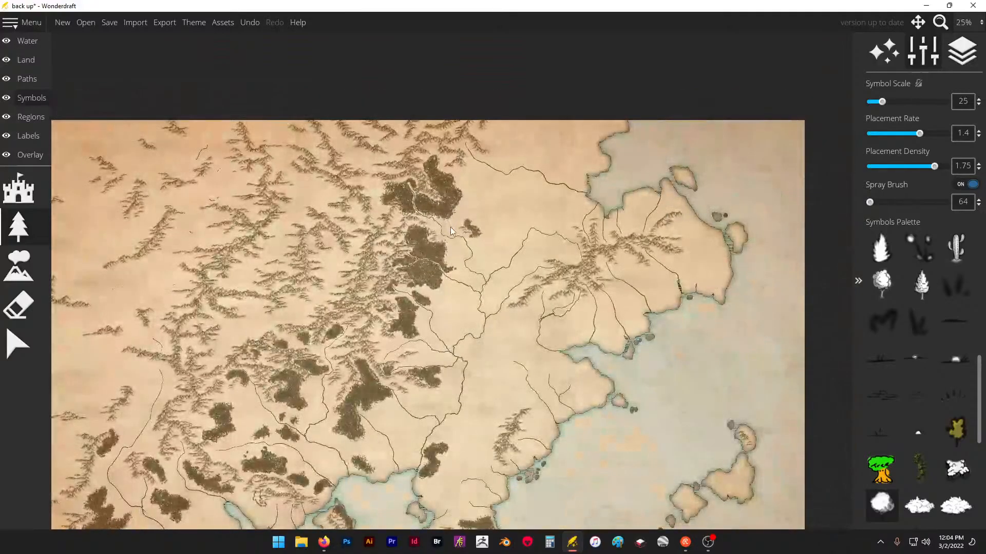
{"action": "scroll", "coordinate": [448, 215], "scroll_direction": "up", "scroll_amount": 5}
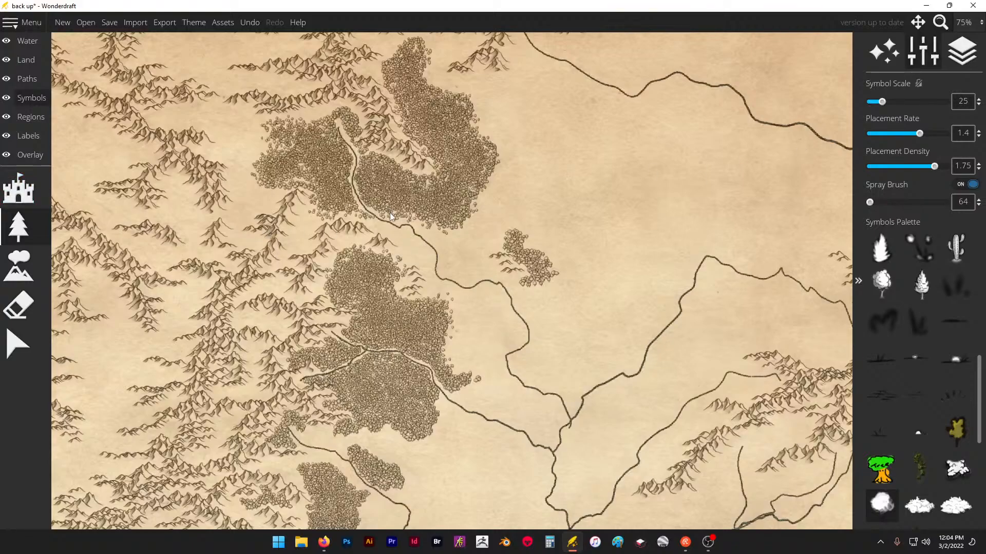
{"action": "mouse_move", "coordinate": [413, 251]}
{"action": "left_mouse_down"}
{"action": "mouse_move", "coordinate": [386, 212]}
{"action": "mouse_move", "coordinate": [441, 227]}
{"action": "mouse_move", "coordinate": [414, 250]}
{"action": "left_mouse_up"}
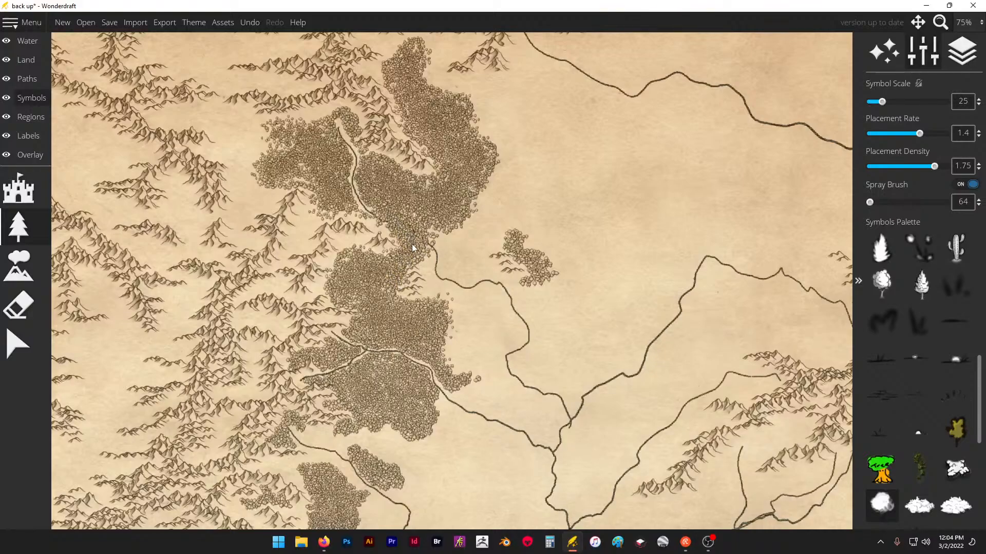
{"action": "left_click_drag", "start_coordinate": [438, 234], "coordinate": [427, 250]}
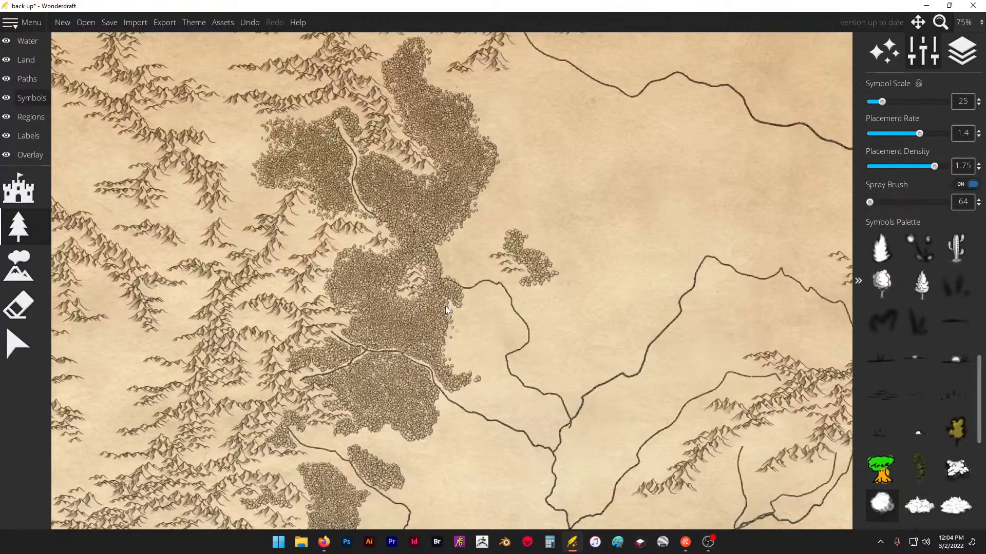
{"action": "left_click_drag", "start_coordinate": [459, 310], "coordinate": [477, 298]}
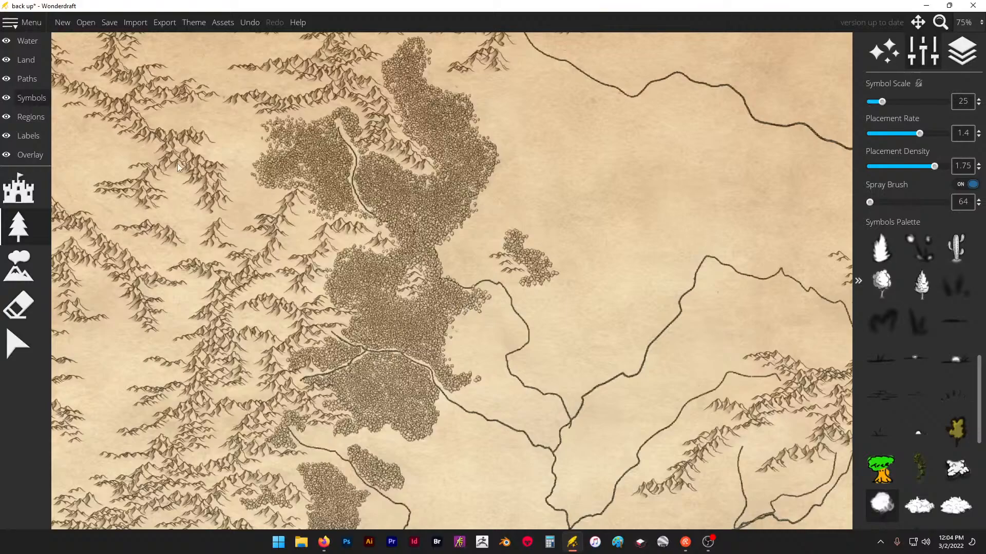
- Clear the river course through the joined northern forest by erasing the trees covering it with a size 12 eraser
{"action": "left_click", "coordinate": [20, 306]}
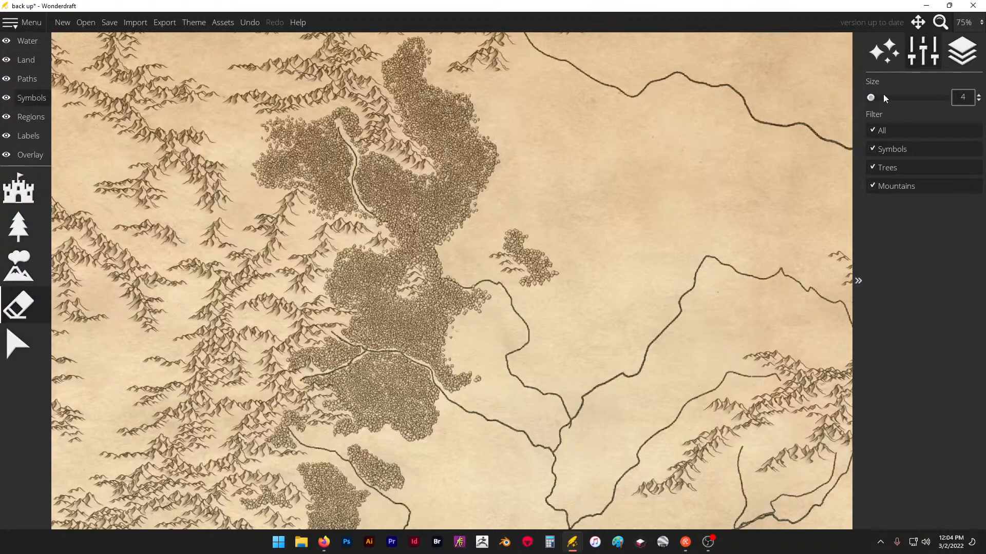
{"action": "scroll", "coordinate": [403, 229], "scroll_direction": "up", "scroll_amount": 3}
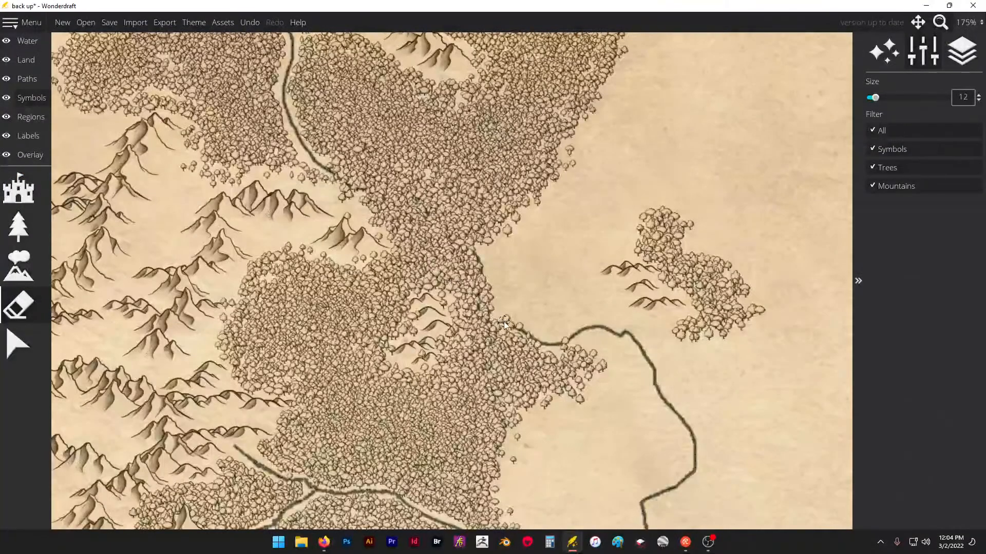
{"action": "mouse_move", "coordinate": [476, 294]}
{"action": "left_mouse_down"}
{"action": "mouse_move", "coordinate": [479, 276]}
{"action": "mouse_move", "coordinate": [450, 231]}
{"action": "mouse_move", "coordinate": [414, 210]}
{"action": "left_mouse_up"}
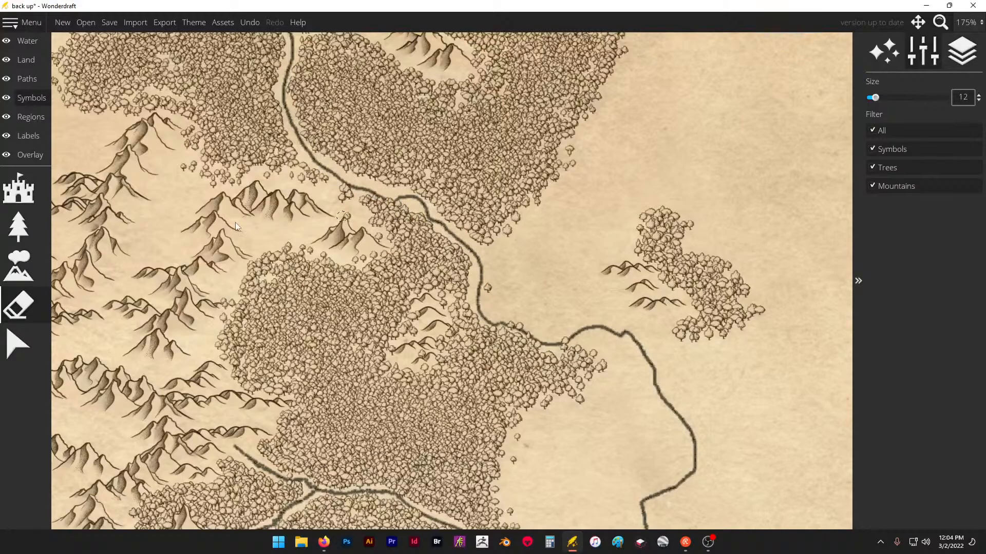
- Add trees at symbol scale 25 to fill the gaps between the river and the small mountains in the northern forest
{"action": "left_click", "coordinate": [18, 226]}
{"action": "left_click", "coordinate": [972, 184]}
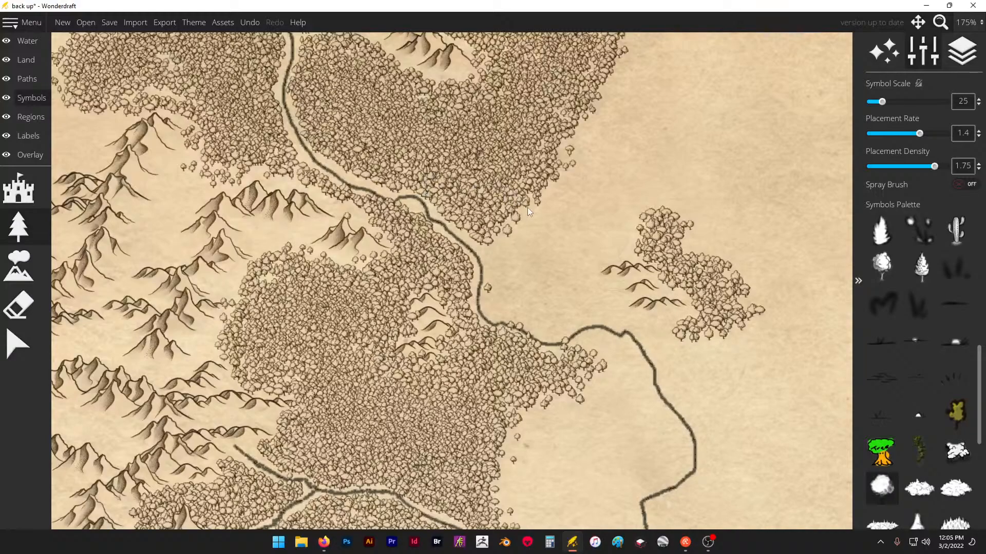
{"action": "scroll", "coordinate": [460, 220], "scroll_direction": "down", "scroll_amount": 2}
{"action": "scroll", "coordinate": [590, 220], "scroll_direction": "up", "scroll_amount": 1}
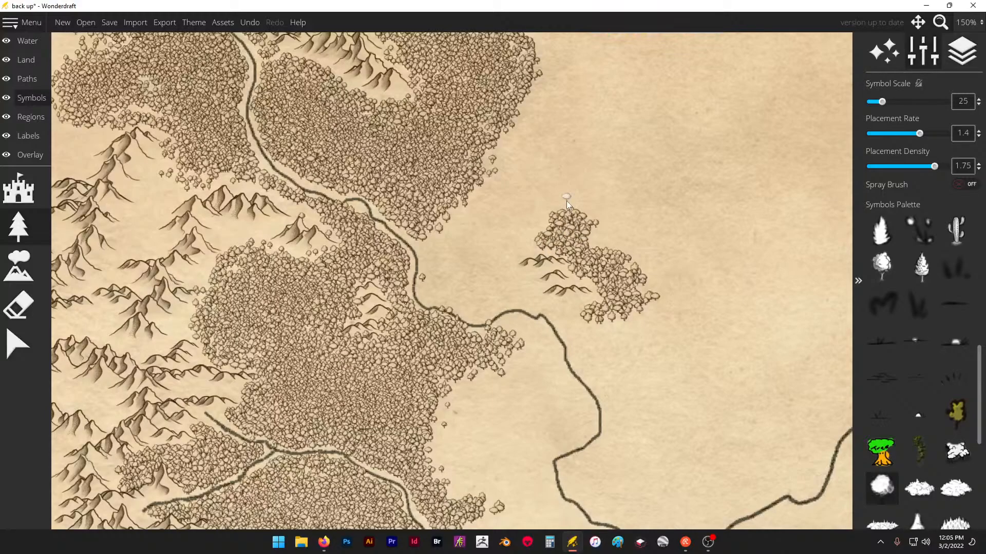
{"action": "scroll", "coordinate": [485, 104], "scroll_direction": "down", "scroll_amount": 6}
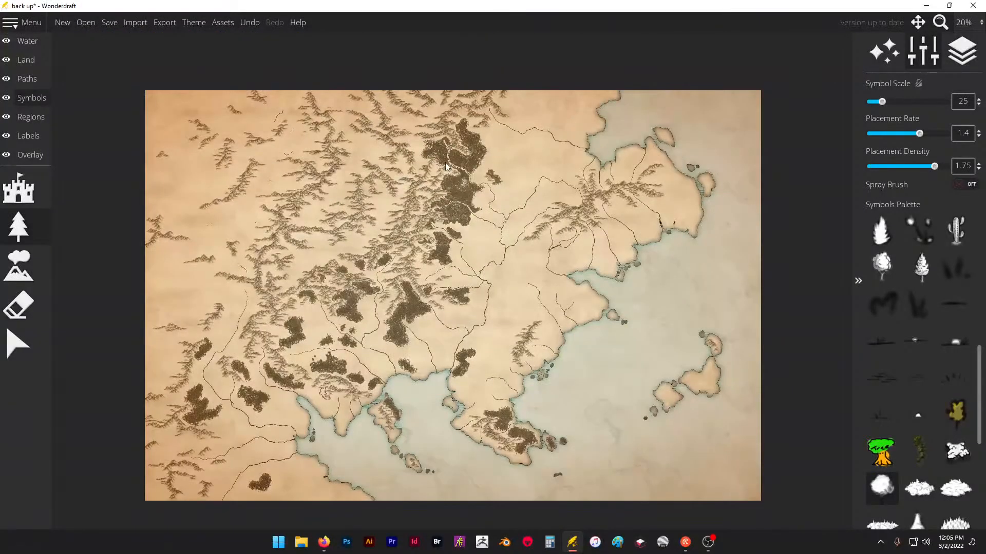
- Raise the trace image's opacity to 0.87 and try a scale of 0.73
{"action": "left_click", "coordinate": [47, 156]}
{"action": "left_click", "coordinate": [18, 188]}
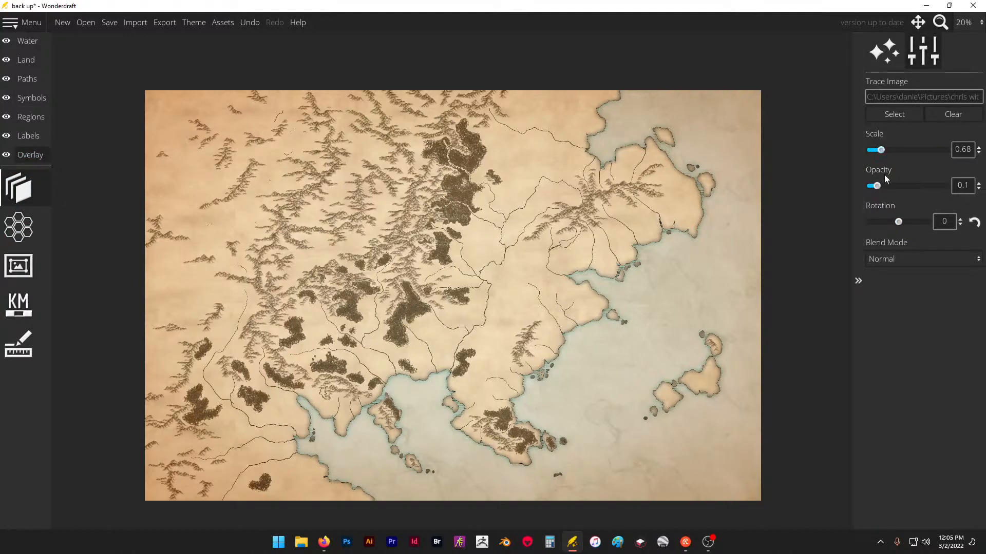
{"action": "mouse_move", "coordinate": [876, 186]}
{"action": "left_mouse_down"}
{"action": "mouse_move", "coordinate": [950, 172]}
{"action": "mouse_move", "coordinate": [904, 173]}
{"action": "mouse_move", "coordinate": [936, 169]}
{"action": "left_mouse_up"}
{"action": "scroll", "coordinate": [631, 310], "scroll_direction": "down", "scroll_amount": 5}
{"action": "scroll", "coordinate": [592, 384], "scroll_direction": "down", "scroll_amount": 5}
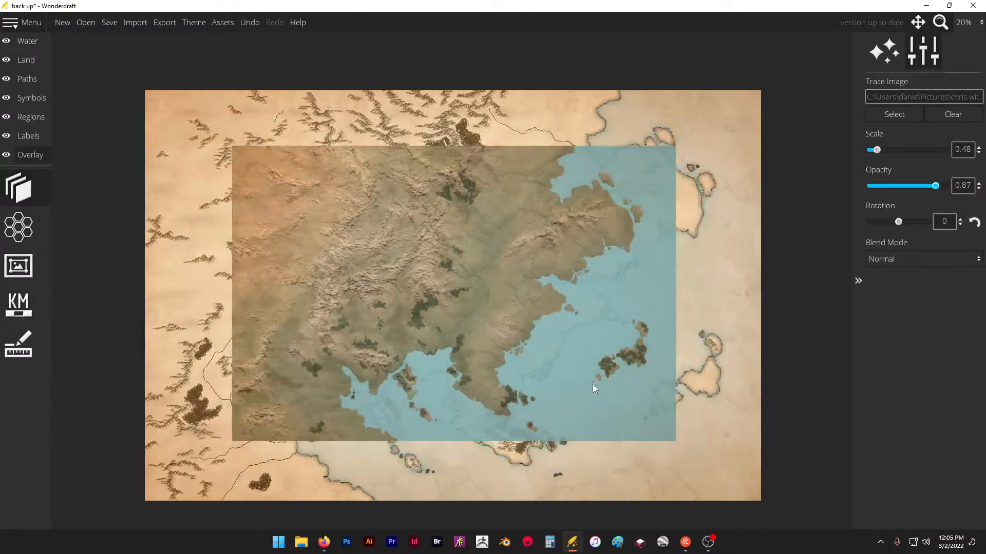
{"action": "scroll", "coordinate": [593, 383], "scroll_direction": "up", "scroll_amount": 12}
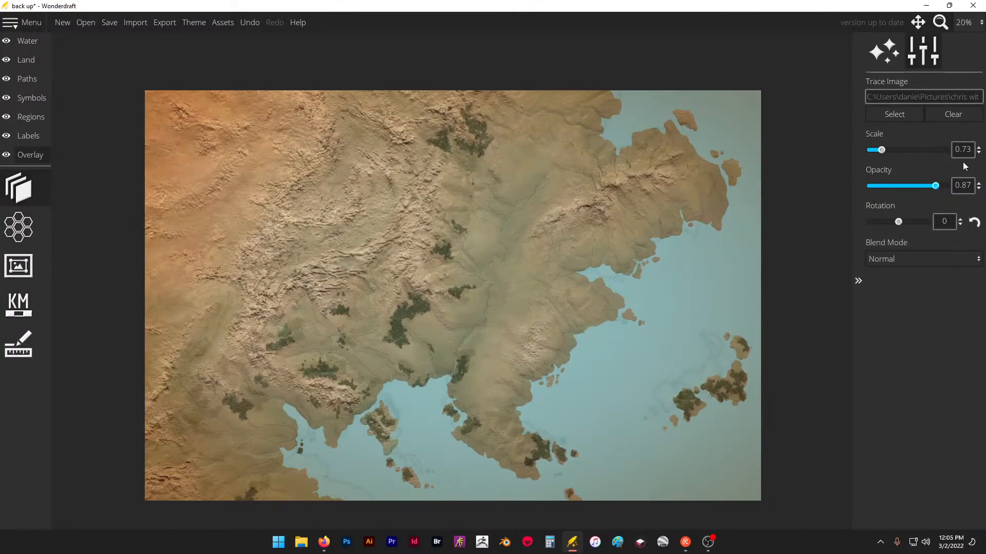
- Set the trace image's scale to 0.68
{"action": "double_click", "coordinate": [965, 149]}
{"action": "type", "text": "6.8"}
{"action": "key", "text": "BackSpace"}
{"action": "key", "text": "BackSpace"}
{"action": "type", "text": "8"}
{"action": "key", "text": "Return"}
- Try several opacities on the trace image and settle on 0.6 so the map shows through
{"action": "left_click", "coordinate": [906, 186]}
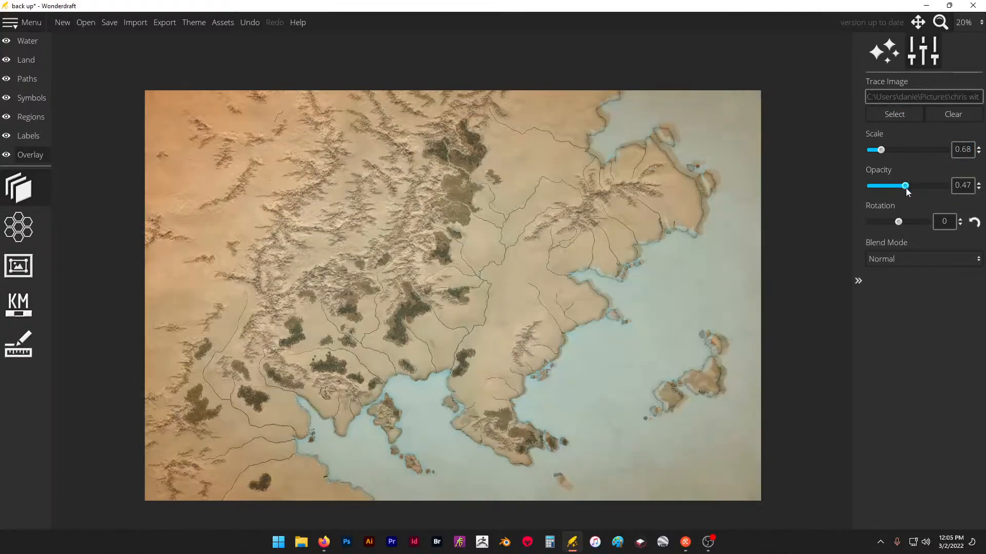
{"action": "left_click_drag", "start_coordinate": [906, 187], "coordinate": [930, 188]}
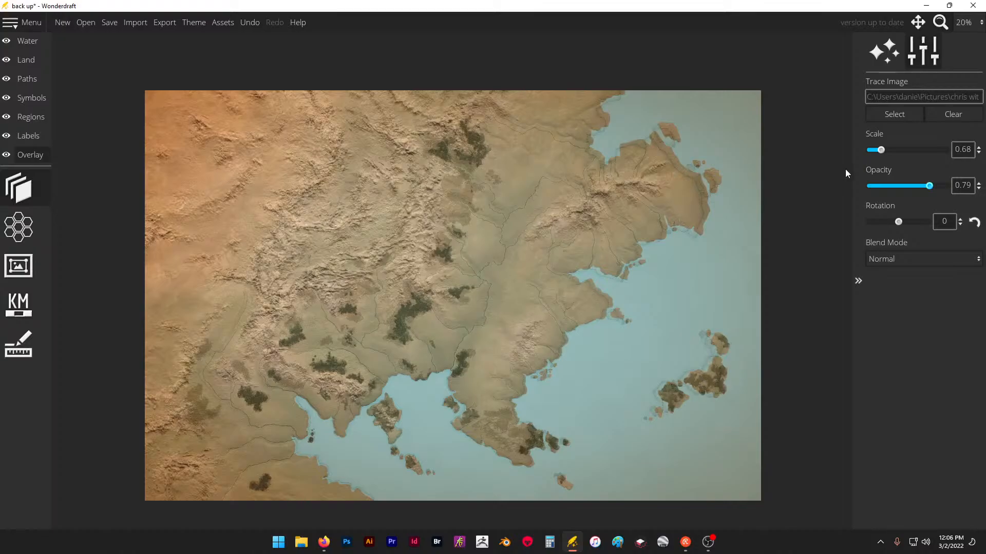
{"action": "left_click", "coordinate": [967, 149]}
{"action": "left_click_drag", "start_coordinate": [903, 181], "coordinate": [914, 181]}
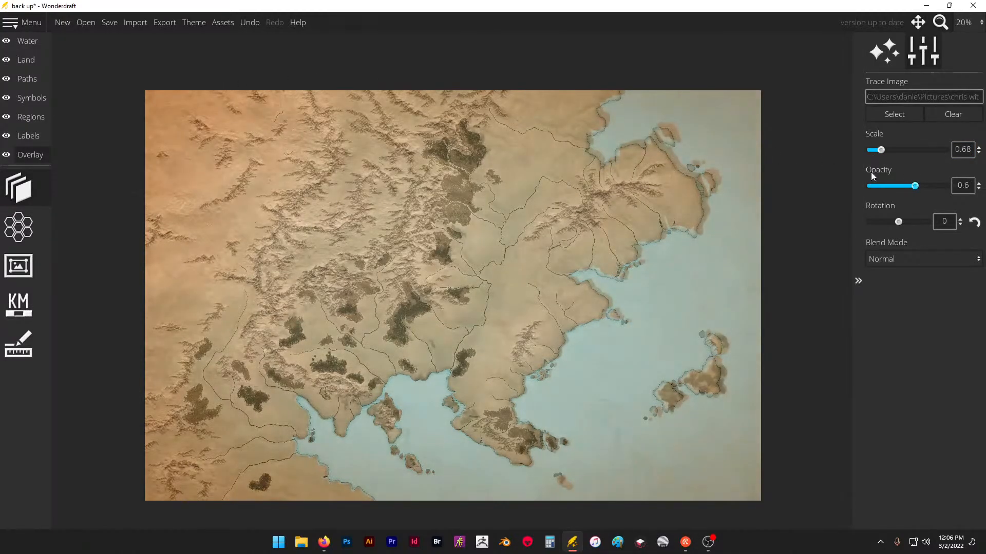
- Examine how the trace image lines up with the coasts and forests of the southern peninsula
{"action": "left_click", "coordinate": [32, 41]}
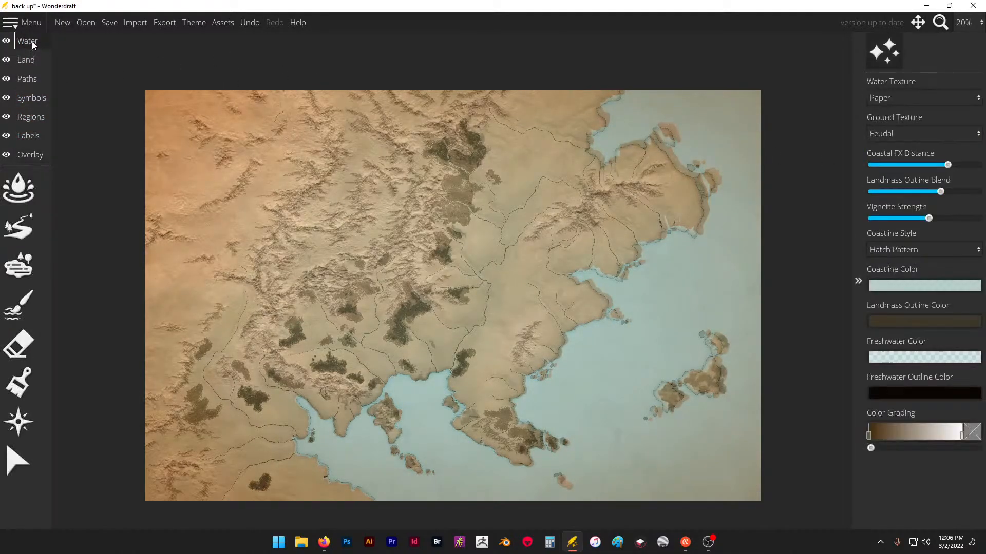
{"action": "left_click", "coordinate": [30, 64]}
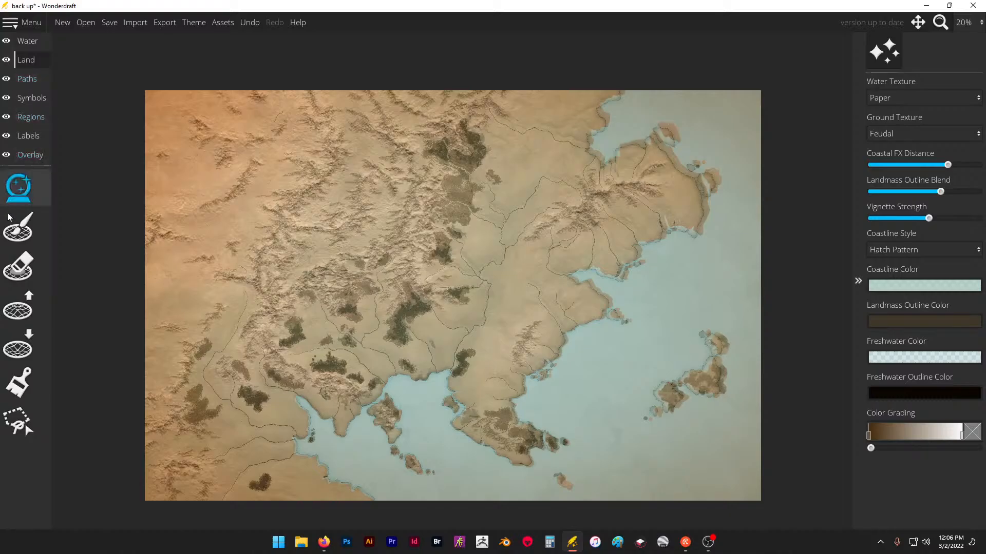
{"action": "left_click", "coordinate": [33, 98]}
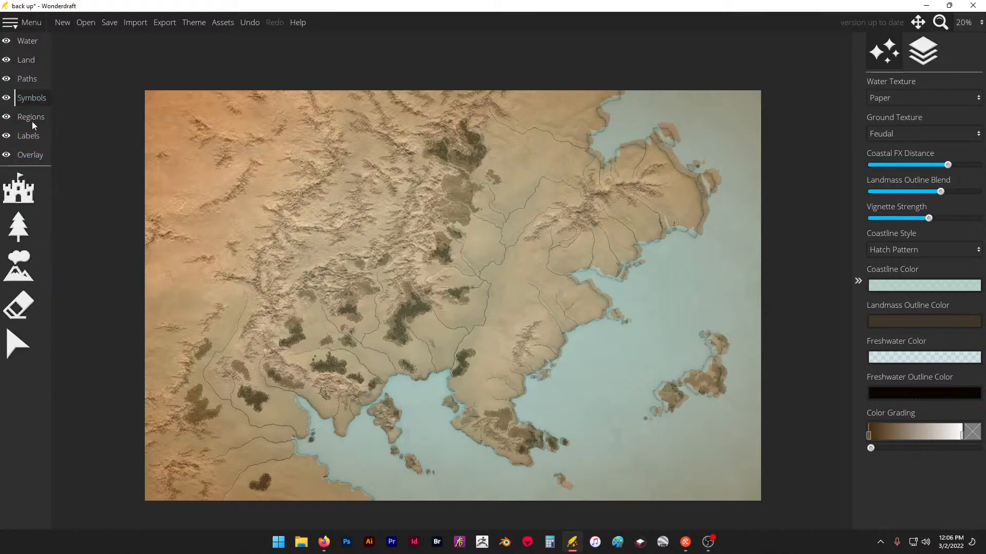
{"action": "scroll", "coordinate": [486, 433], "scroll_direction": "up", "scroll_amount": 3}
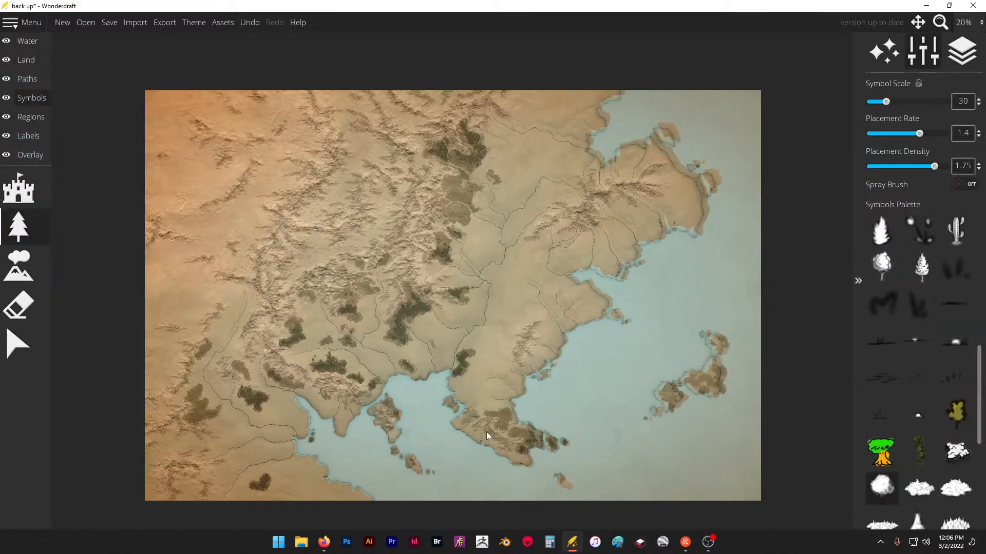
{"action": "scroll", "coordinate": [499, 443], "scroll_direction": "up", "scroll_amount": 7}
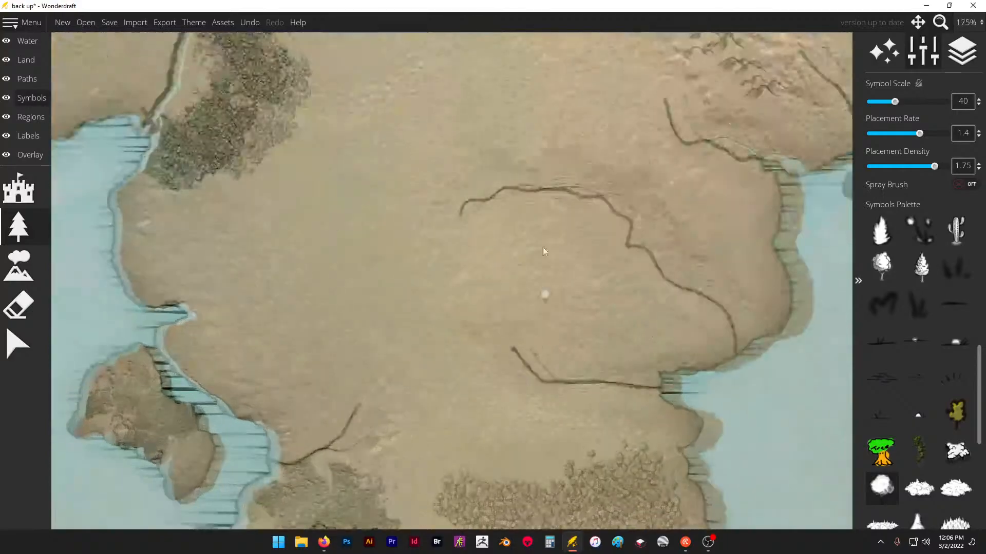
{"action": "scroll", "coordinate": [492, 217], "scroll_direction": "down", "scroll_amount": 5}
{"action": "scroll", "coordinate": [580, 386], "scroll_direction": "up", "scroll_amount": 1}
{"action": "scroll", "coordinate": [582, 390], "scroll_direction": "up", "scroll_amount": 2}
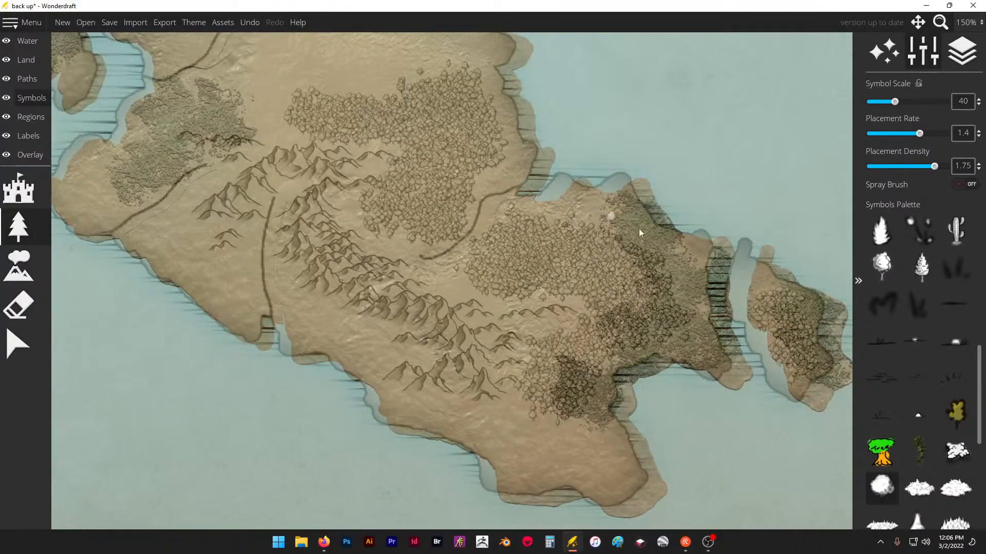
- Shift the trace image to match the southern peninsula's coastline and set its opacity to 0.4
{"action": "left_click", "coordinate": [50, 161]}
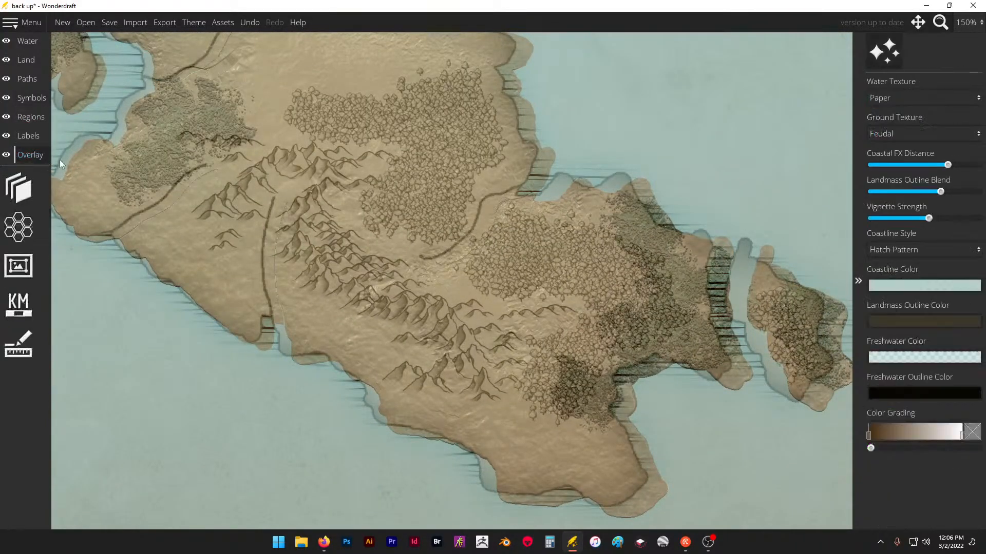
{"action": "left_click", "coordinate": [19, 188]}
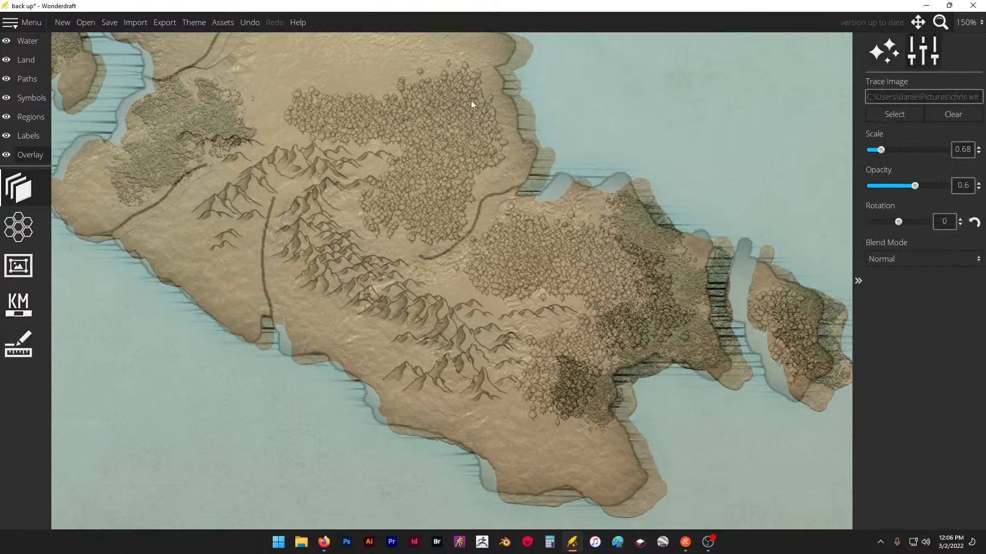
{"action": "mouse_move", "coordinate": [480, 158]}
{"action": "left_mouse_down"}
{"action": "mouse_move", "coordinate": [460, 159]}
{"action": "mouse_move", "coordinate": [462, 150]}
{"action": "left_mouse_up"}
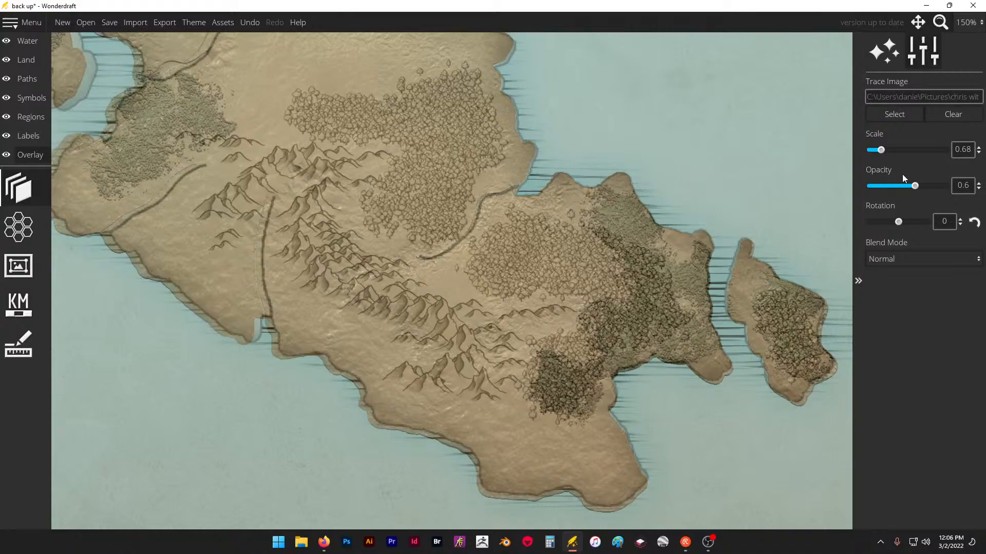
{"action": "left_click_drag", "start_coordinate": [914, 185], "coordinate": [899, 185]}
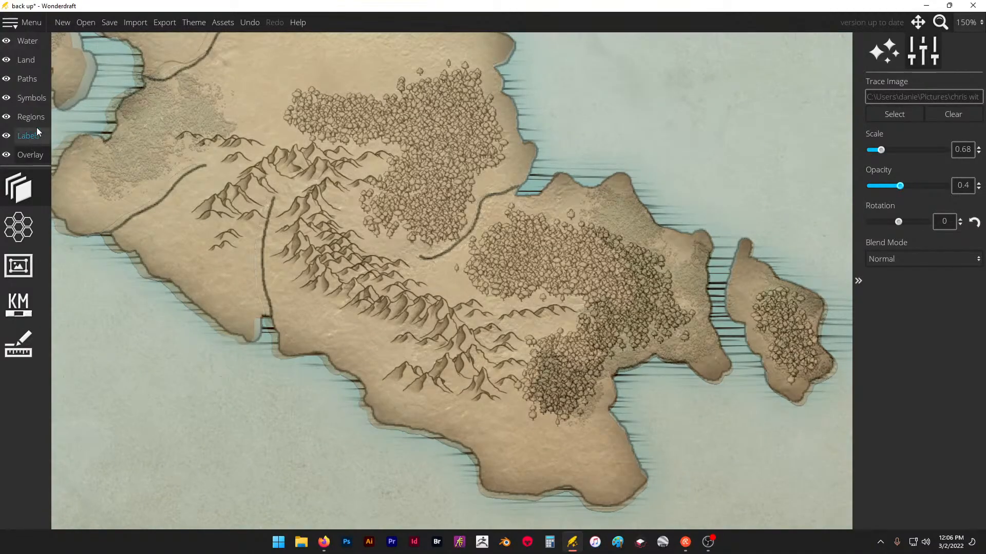
- Paint trees at symbol scale 40 over the peninsula's traced northeastern forest and along the edge of its traced western forest
{"action": "left_click", "coordinate": [34, 79]}
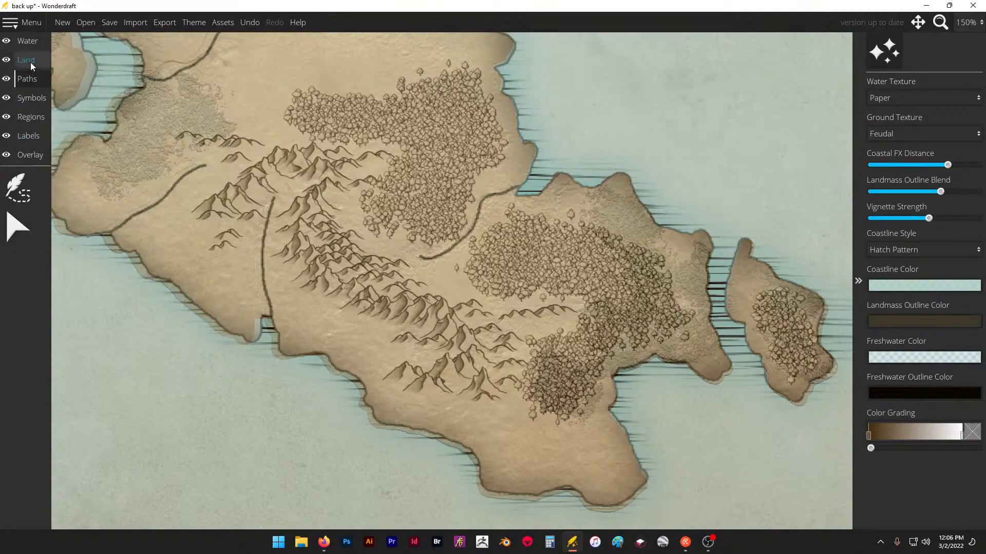
{"action": "left_click", "coordinate": [32, 98]}
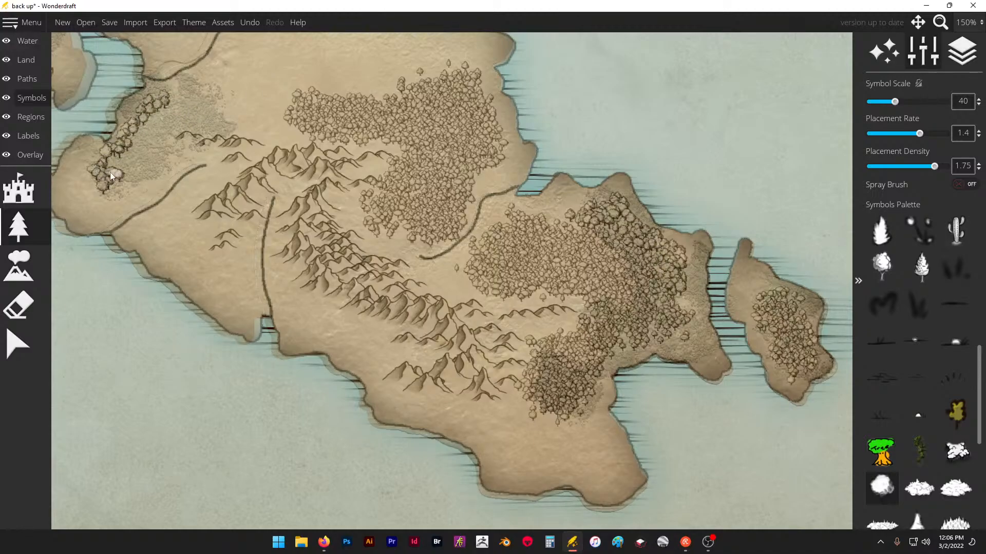
- Set the trace image's opacity to 1 and examine its forest areas across the peninsula, the inland region and the whole map
{"action": "left_click", "coordinate": [20, 154]}
{"action": "left_click", "coordinate": [18, 189]}
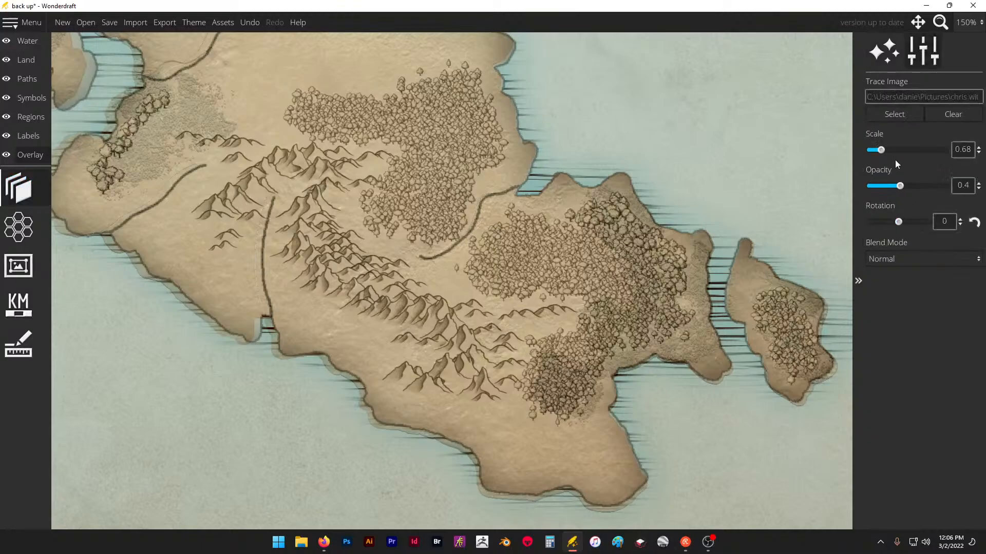
{"action": "left_click_drag", "start_coordinate": [899, 186], "coordinate": [947, 188]}
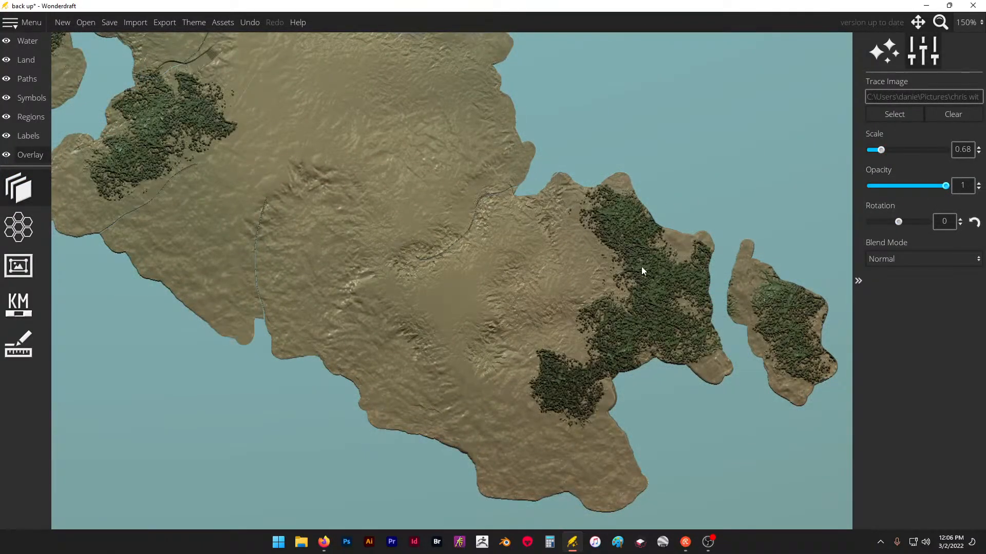
{"action": "scroll", "coordinate": [642, 266], "scroll_direction": "down", "scroll_amount": 2}
{"action": "scroll", "coordinate": [429, 148], "scroll_direction": "up", "scroll_amount": 5}
{"action": "scroll", "coordinate": [601, 231], "scroll_direction": "down", "scroll_amount": 5}
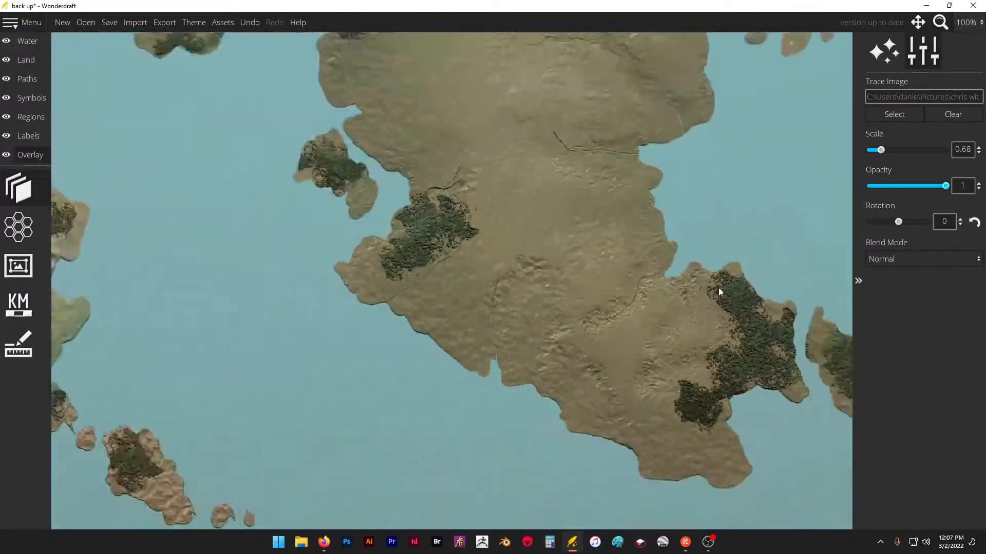
{"action": "scroll", "coordinate": [720, 291], "scroll_direction": "down", "scroll_amount": 5}
{"action": "scroll", "coordinate": [242, 82], "scroll_direction": "up", "scroll_amount": 5}
{"action": "scroll", "coordinate": [210, 186], "scroll_direction": "down", "scroll_amount": 1}
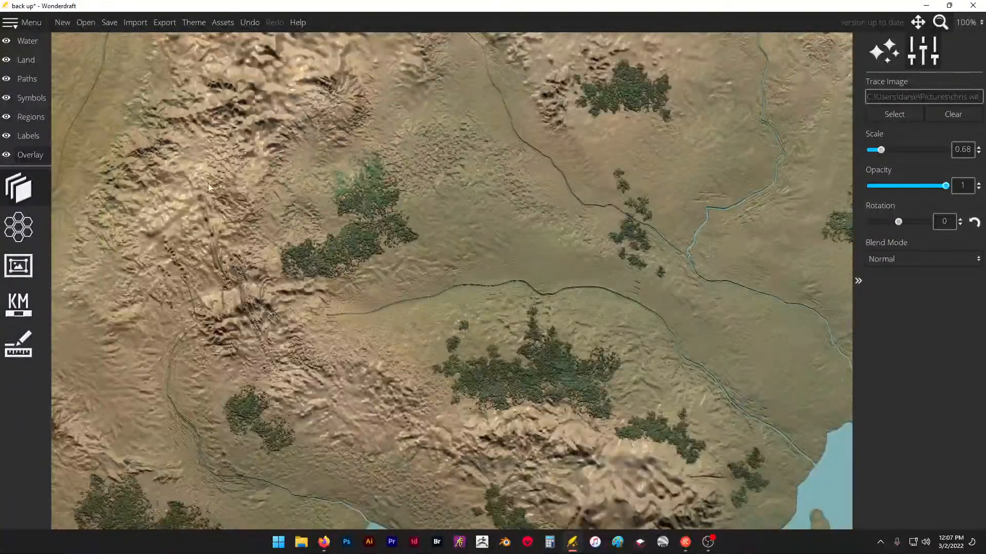
{"action": "scroll", "coordinate": [208, 187], "scroll_direction": "down", "scroll_amount": 5}
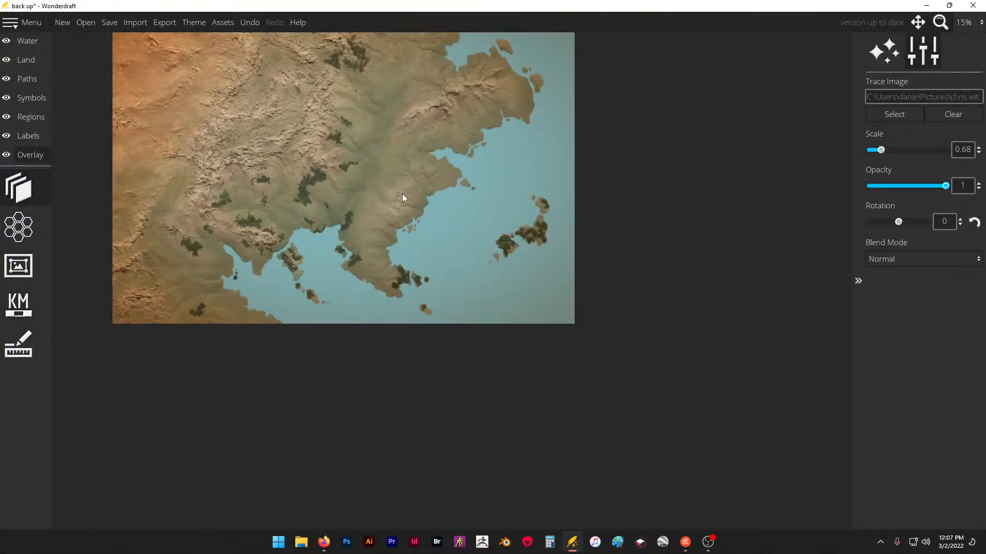
{"action": "scroll", "coordinate": [337, 105], "scroll_direction": "up", "scroll_amount": 5}
{"action": "scroll", "coordinate": [497, 257], "scroll_direction": "down", "scroll_amount": 4}
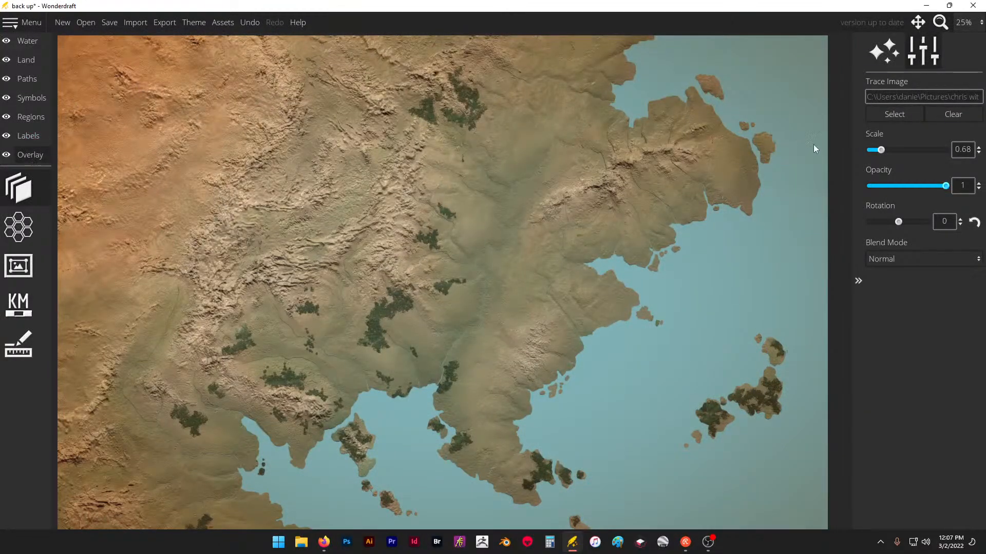
- Set the trace image's opacity to 0.52 and paint a forest along the eastern foothills of the northwestern mountain range
{"action": "left_click", "coordinate": [894, 186]}
{"action": "mouse_move", "coordinate": [913, 184]}
{"action": "left_mouse_down"}
{"action": "mouse_move", "coordinate": [967, 187]}
{"action": "mouse_move", "coordinate": [888, 187]}
{"action": "mouse_move", "coordinate": [931, 172]}
{"action": "mouse_move", "coordinate": [910, 176]}
{"action": "left_mouse_up"}
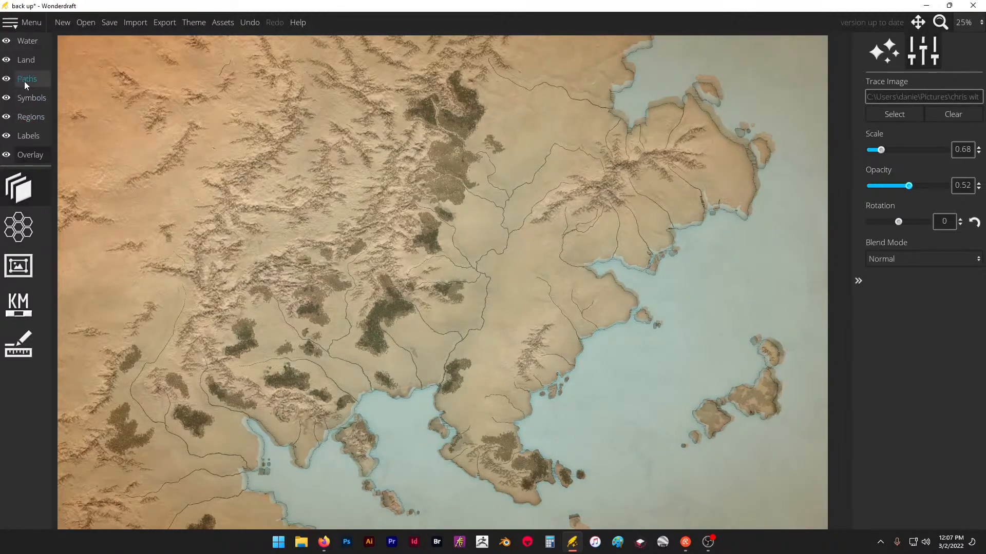
{"action": "left_click", "coordinate": [28, 97]}
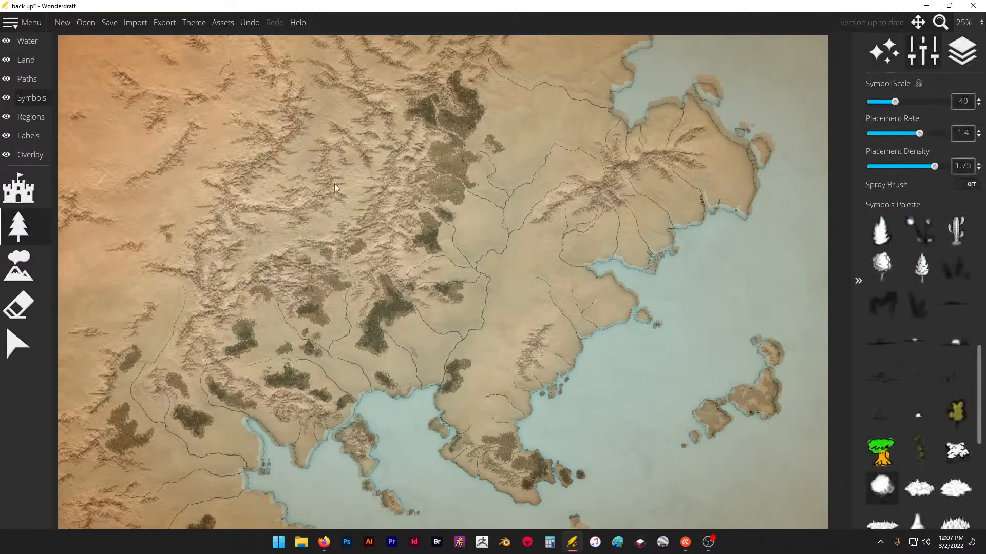
{"action": "scroll", "coordinate": [334, 183], "scroll_direction": "up", "scroll_amount": 8}
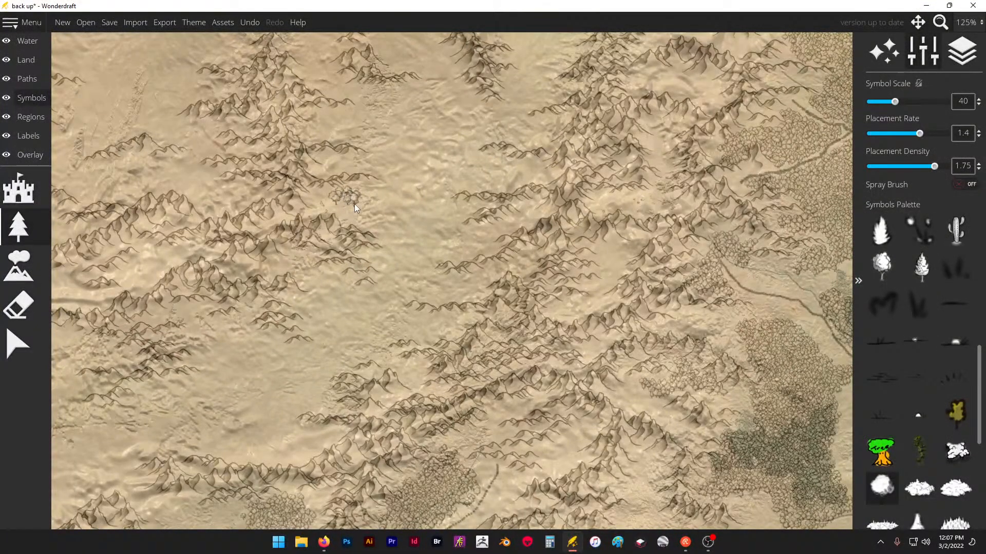
{"action": "left_click_drag", "start_coordinate": [373, 200], "coordinate": [380, 197]}
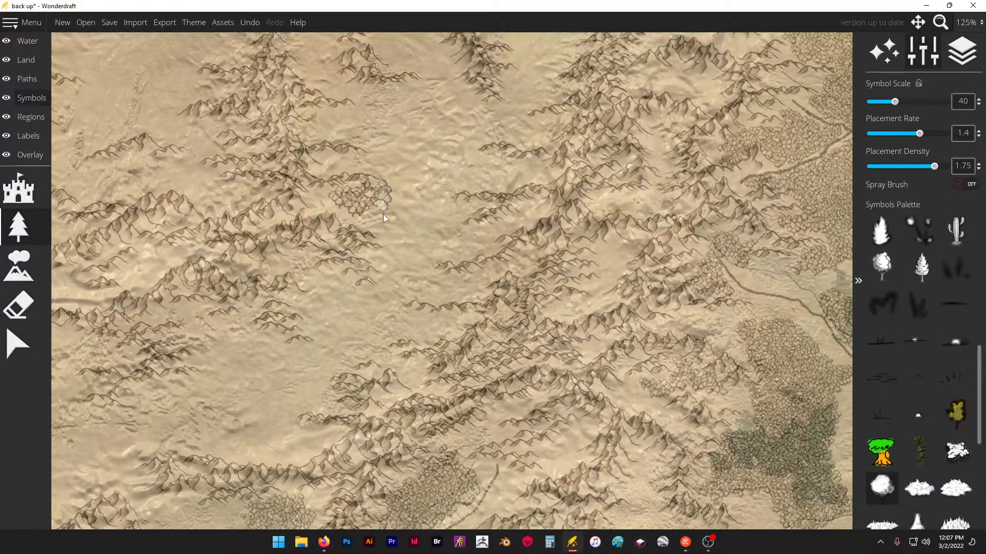
{"action": "left_click_drag", "start_coordinate": [396, 244], "coordinate": [376, 230]}
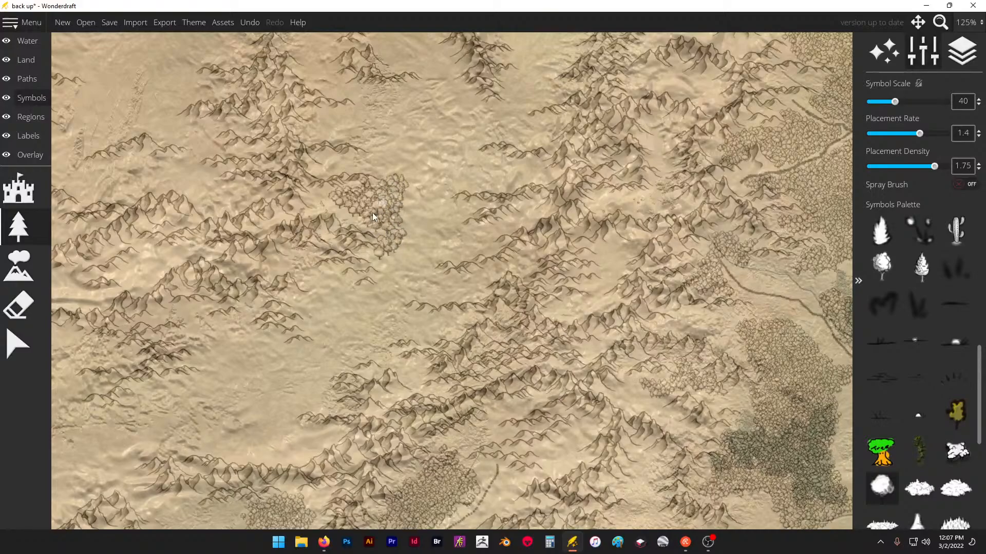
{"action": "left_click_drag", "start_coordinate": [329, 211], "coordinate": [355, 196]}
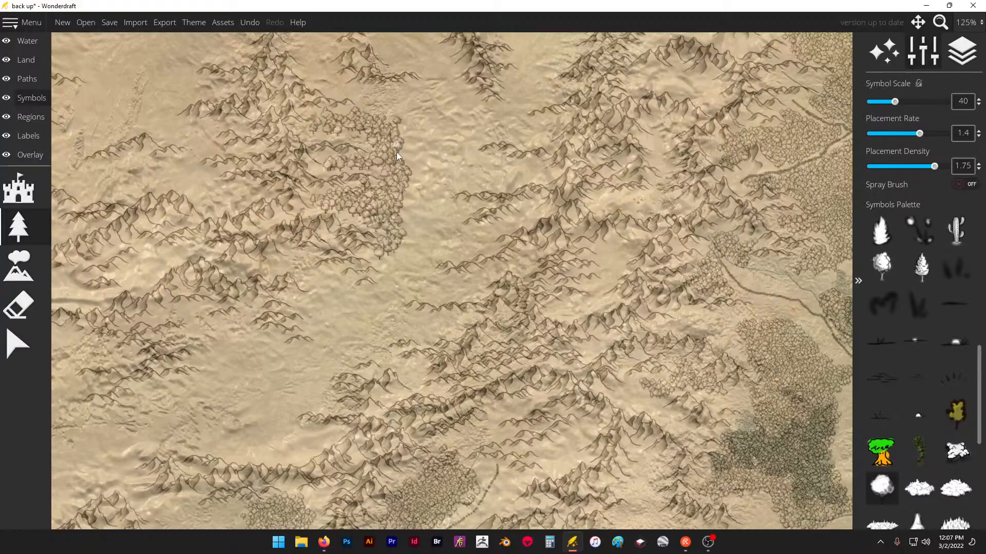
- Paint small tree clusters at symbol scale 40 in the valleys and foothills between the western mountain ranges
{"action": "scroll", "coordinate": [443, 126], "scroll_direction": "down", "scroll_amount": 5}
{"action": "scroll", "coordinate": [329, 209], "scroll_direction": "up", "scroll_amount": 8}
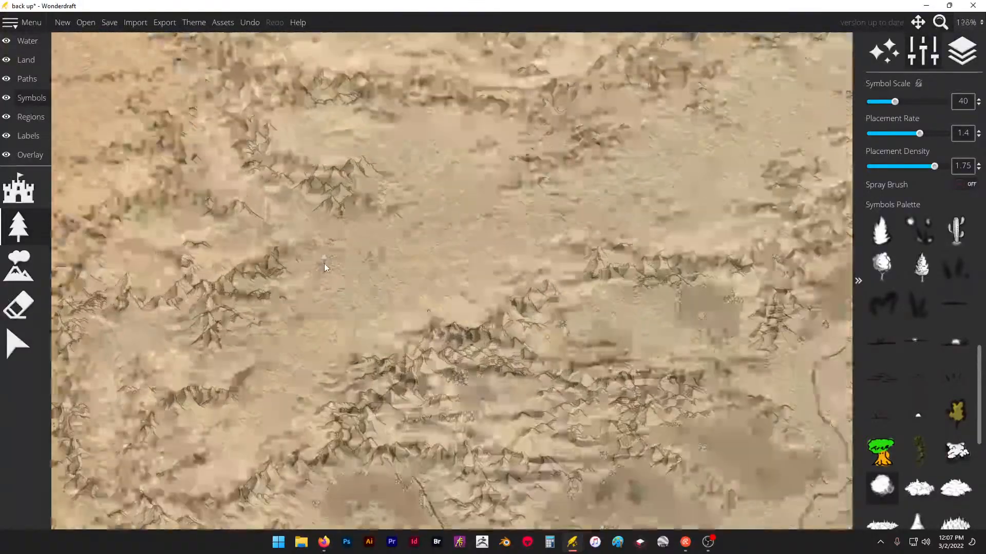
{"action": "left_click_drag", "start_coordinate": [347, 233], "coordinate": [324, 238]}
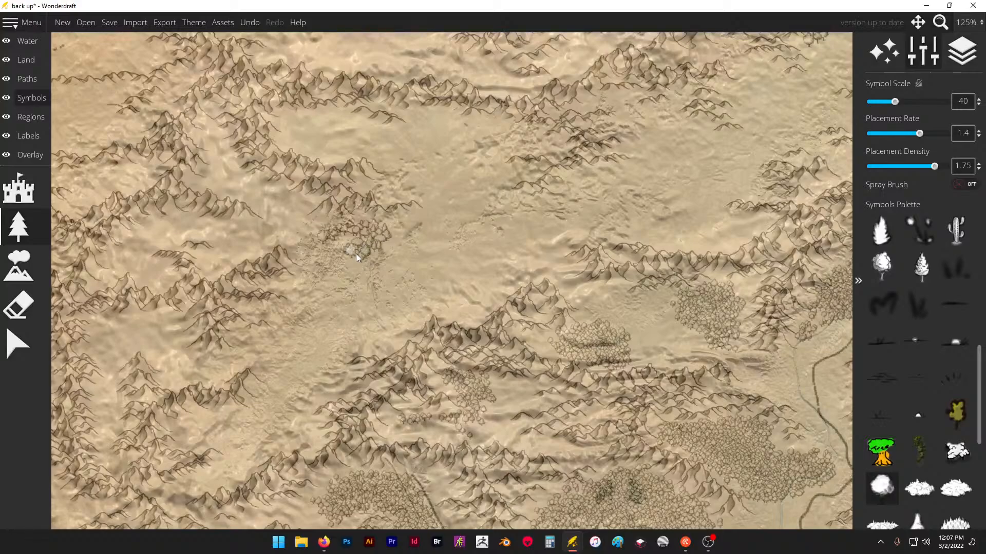
{"action": "left_click_drag", "start_coordinate": [398, 237], "coordinate": [390, 238]}
{"action": "left_click_drag", "start_coordinate": [414, 123], "coordinate": [399, 144]}
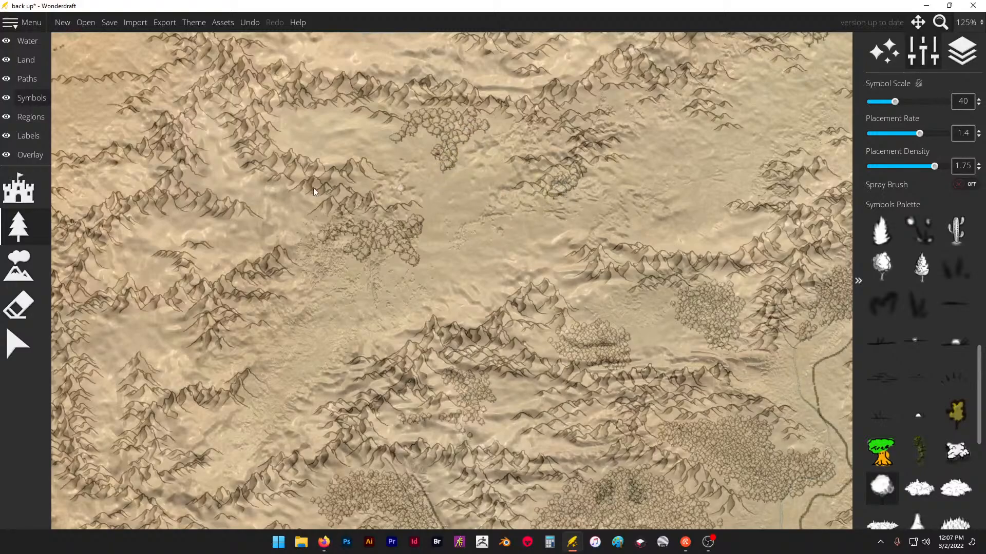
{"action": "scroll", "coordinate": [303, 189], "scroll_direction": "down", "scroll_amount": 10}
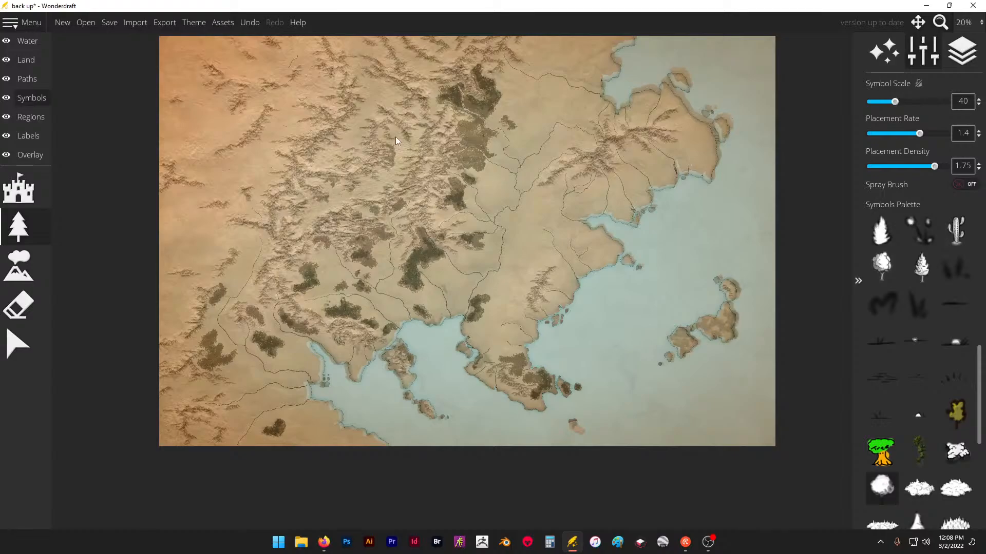
{"action": "scroll", "coordinate": [399, 122], "scroll_direction": "up", "scroll_amount": 8}
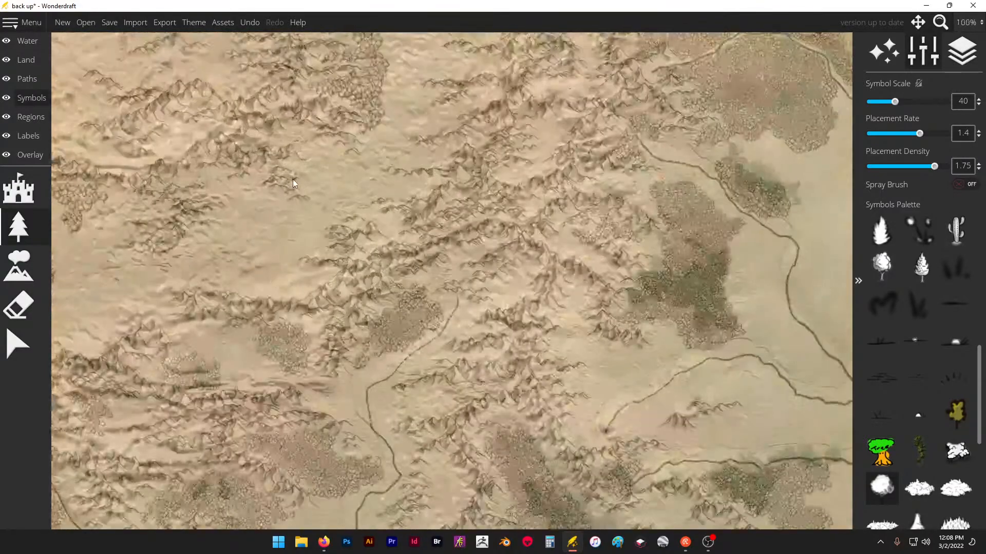
{"action": "left_click_drag", "start_coordinate": [246, 195], "coordinate": [253, 196]}
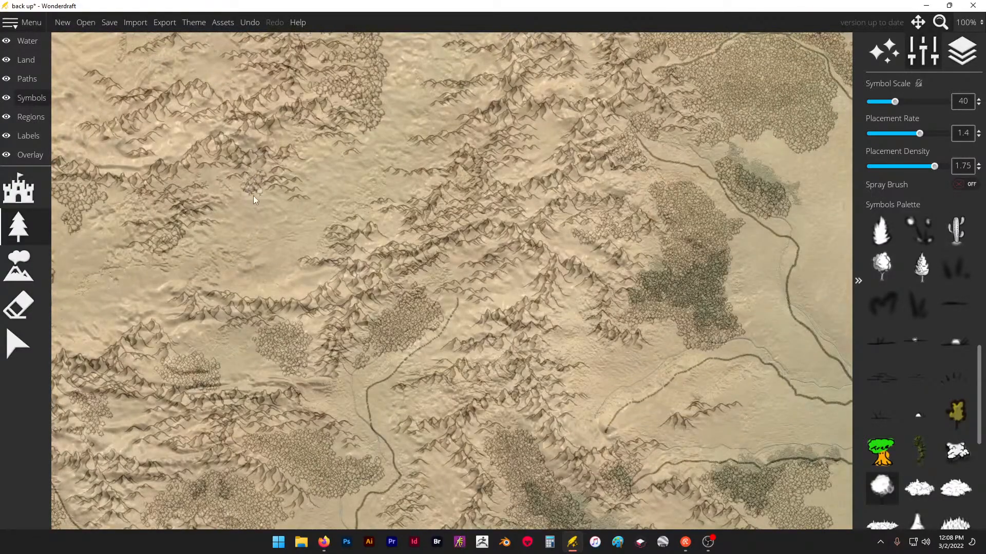
- Set the trace image's scale to 0.68 and its opacity to 0
{"action": "scroll", "coordinate": [261, 198], "scroll_direction": "down", "scroll_amount": 6}
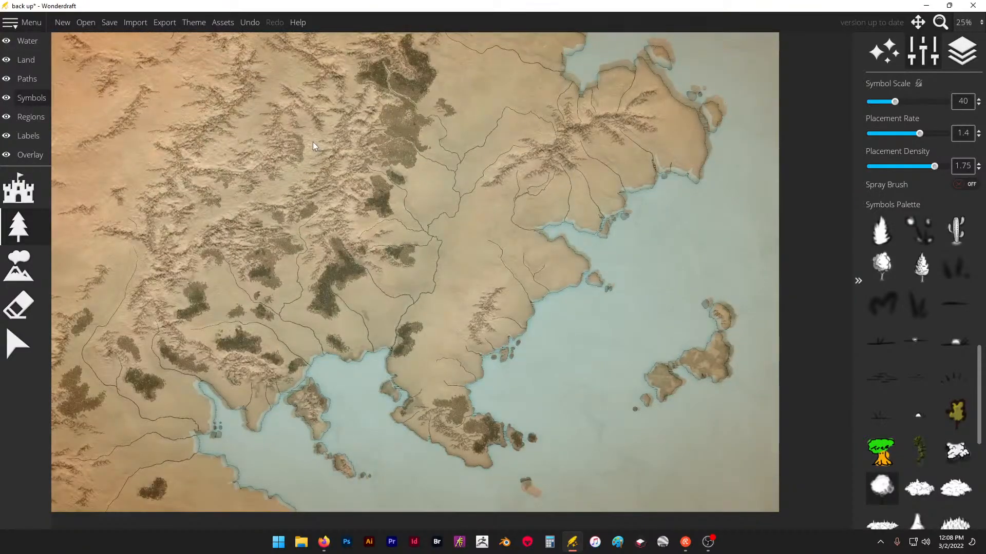
{"action": "left_click", "coordinate": [23, 155]}
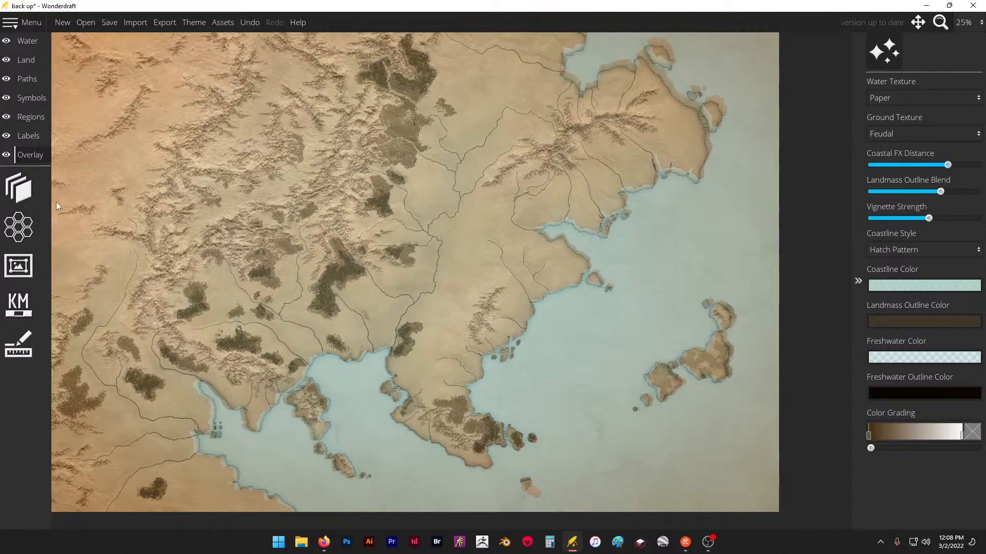
{"action": "left_click", "coordinate": [19, 189]}
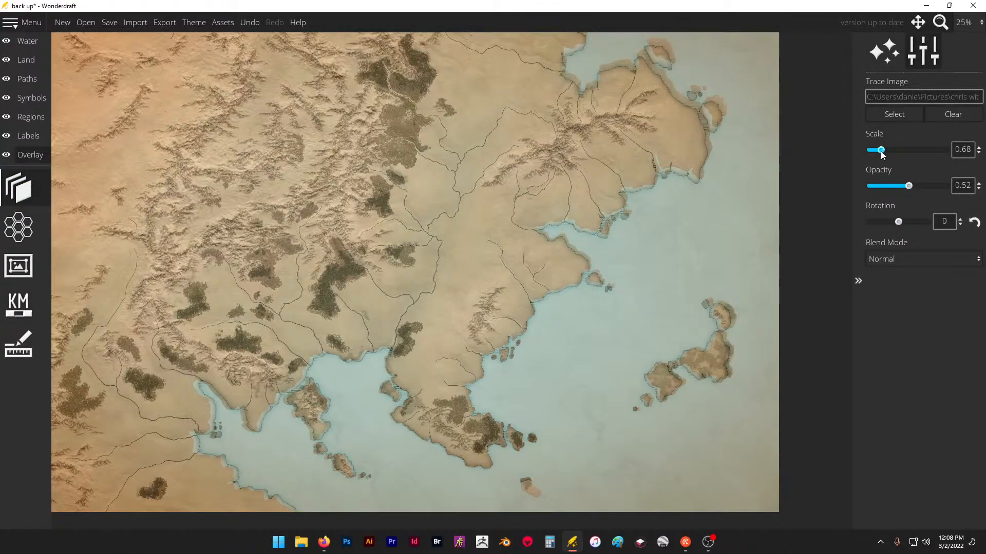
{"action": "left_click_drag", "start_coordinate": [881, 151], "coordinate": [882, 151]}
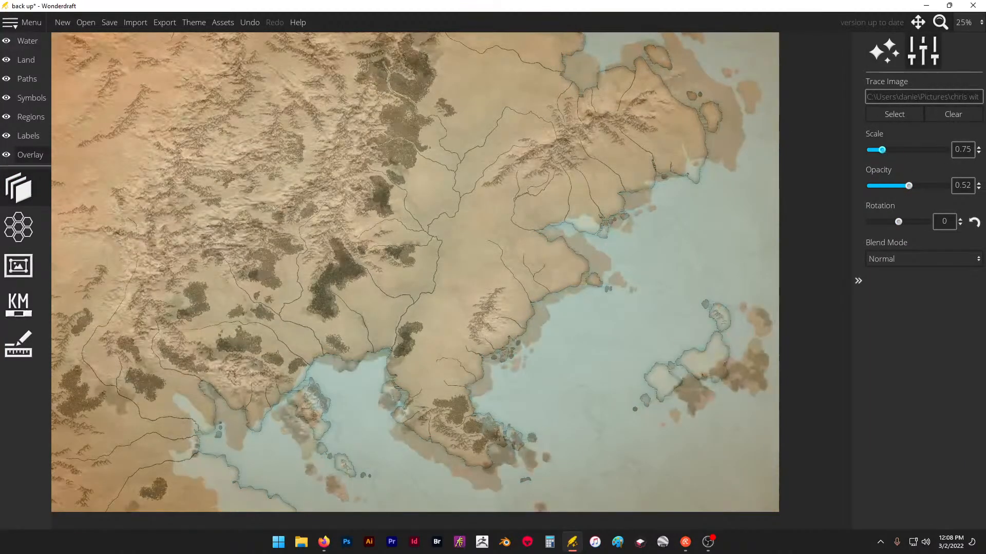
{"action": "double_click", "coordinate": [964, 149]}
{"action": "type", "text": "68"}
{"action": "key", "text": "Return"}
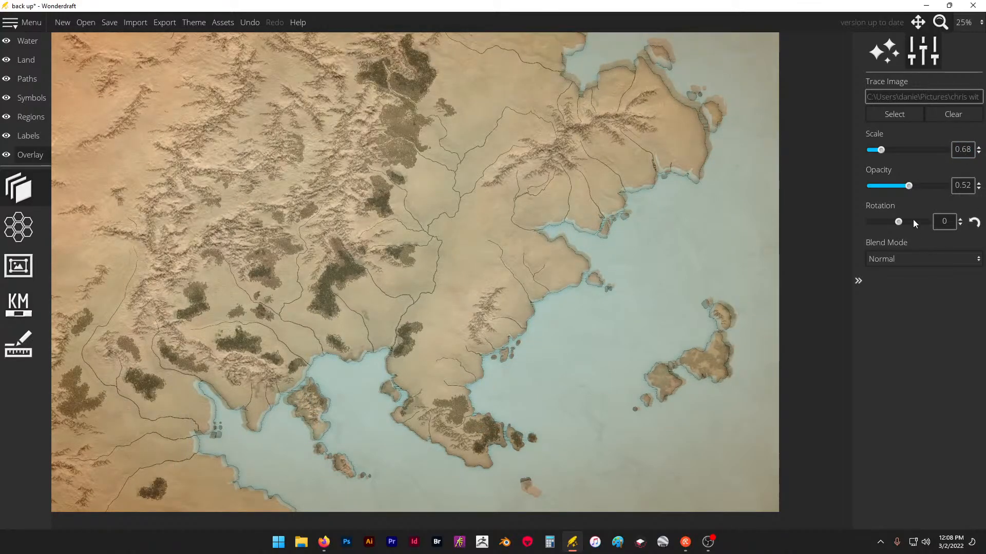
{"action": "left_click_drag", "start_coordinate": [909, 187], "coordinate": [858, 191]}
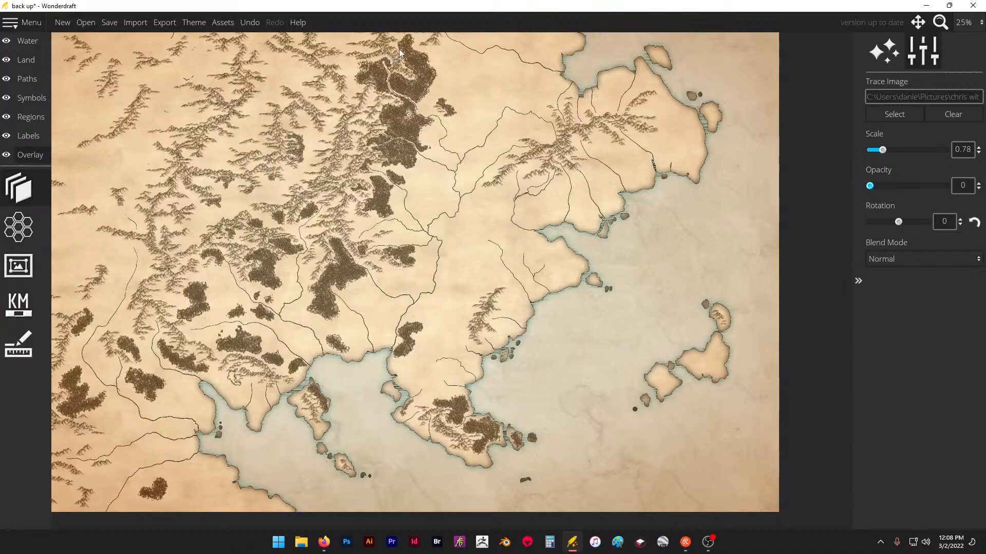
- Fill the gaps in the northern forest west of the river and around its source with trees at symbol scale 15
{"action": "scroll", "coordinate": [399, 50], "scroll_direction": "up", "scroll_amount": 3}
{"action": "scroll", "coordinate": [399, 51], "scroll_direction": "up", "scroll_amount": 3}
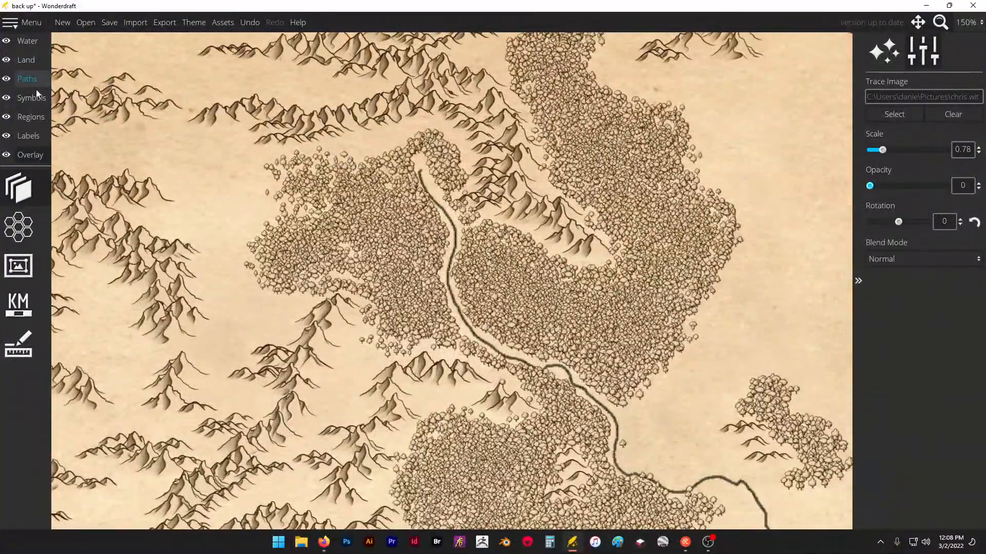
{"action": "left_click", "coordinate": [35, 97]}
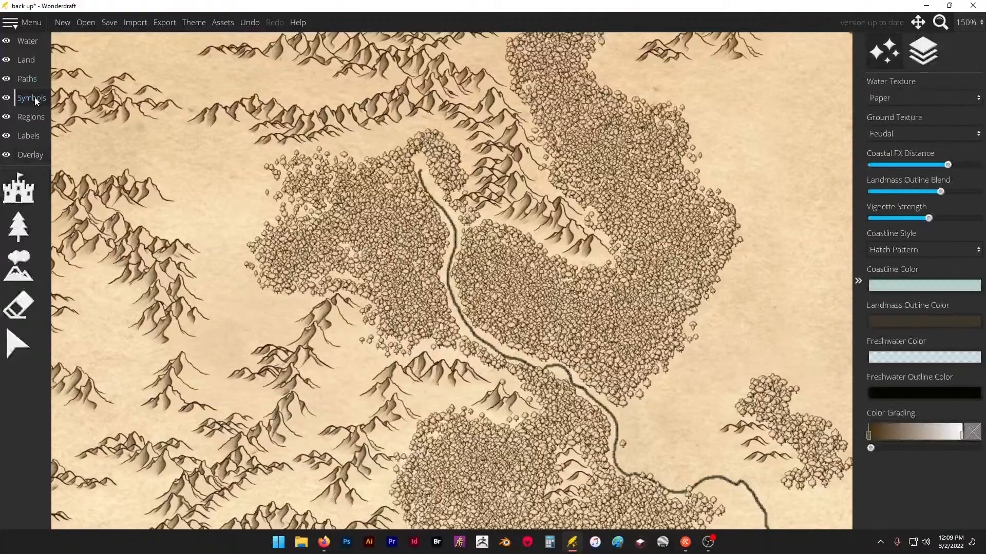
{"action": "left_click", "coordinate": [18, 226]}
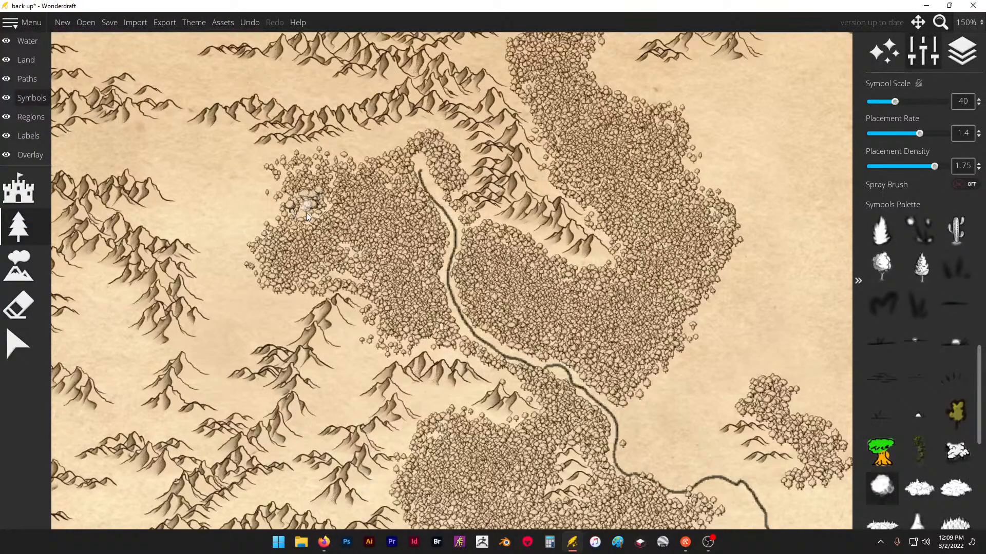
{"action": "key", "text": "ctrl+z"}
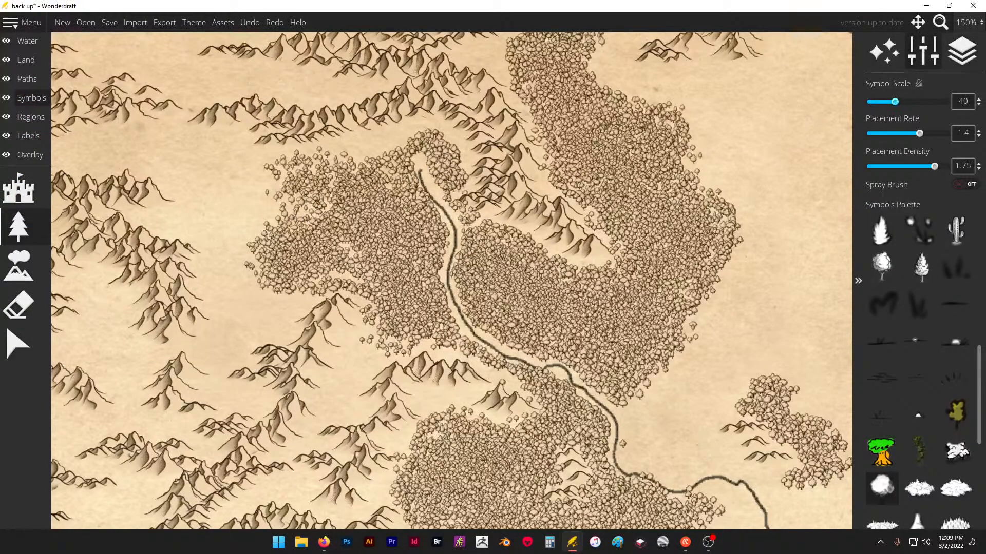
{"action": "left_click", "coordinate": [961, 101]}
{"action": "type", "text": "15"}
{"action": "key", "text": "Return"}
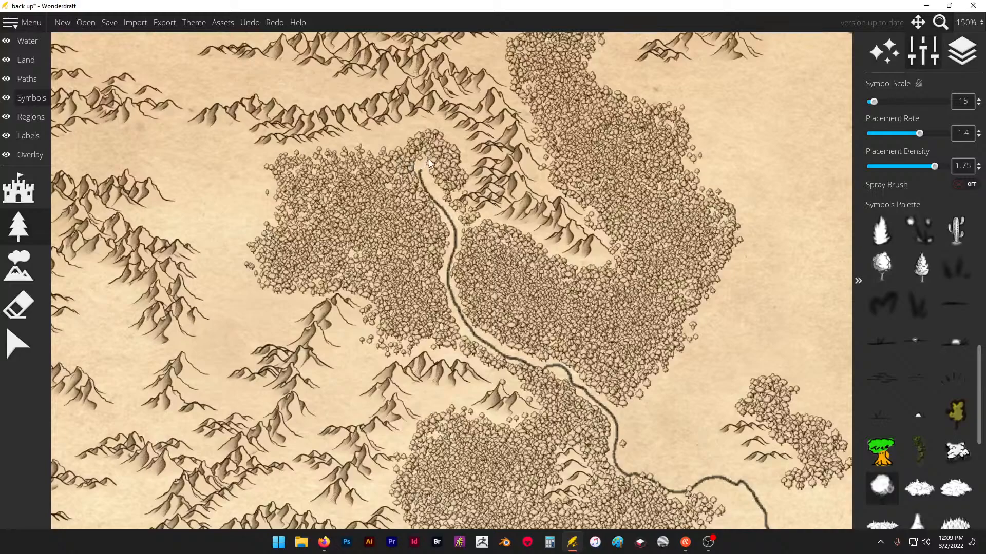
{"action": "left_click_drag", "start_coordinate": [442, 182], "coordinate": [445, 186]}
- Set the tree symbol scale to 20 and fill the remaining gaps in the northern forest around the river's source
{"action": "key", "text": "BackSpace"}
{"action": "key", "text": "BackSpace"}
{"action": "type", "text": "20"}
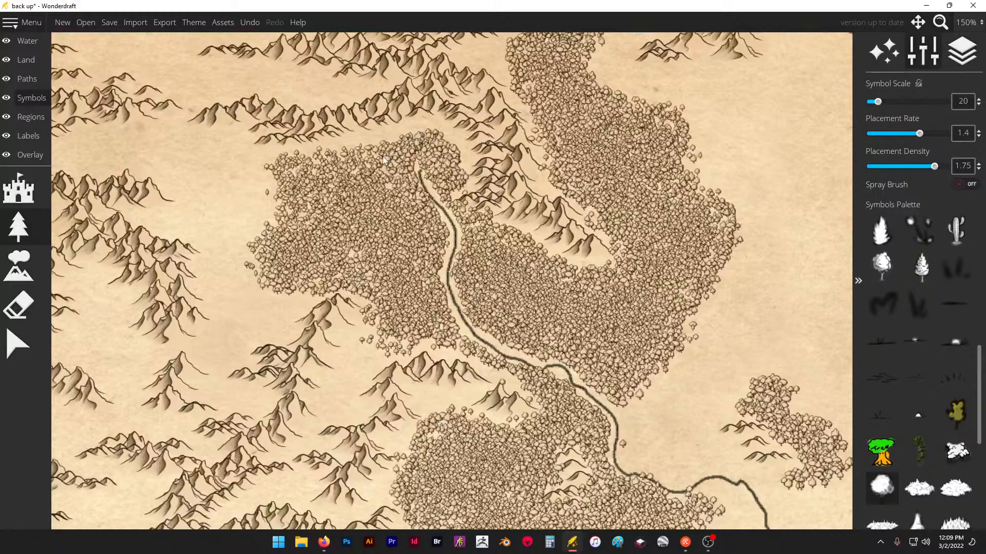
{"action": "scroll", "coordinate": [360, 143], "scroll_direction": "down", "scroll_amount": 5}
{"action": "scroll", "coordinate": [360, 143], "scroll_direction": "down", "scroll_amount": 1}
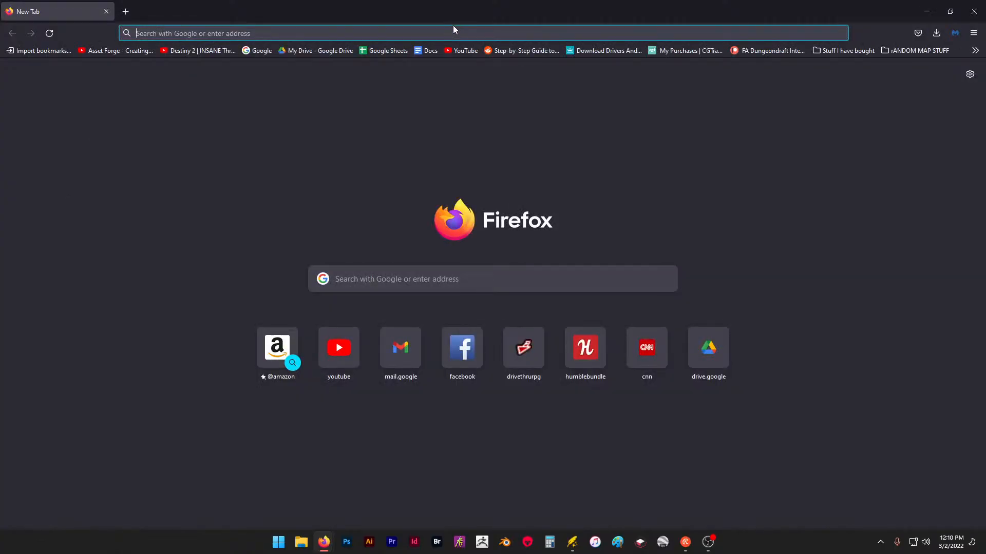
- Switch to Firefox and search the web for "wonder draft assets"
{"action": "type", "text": "wonder d"}
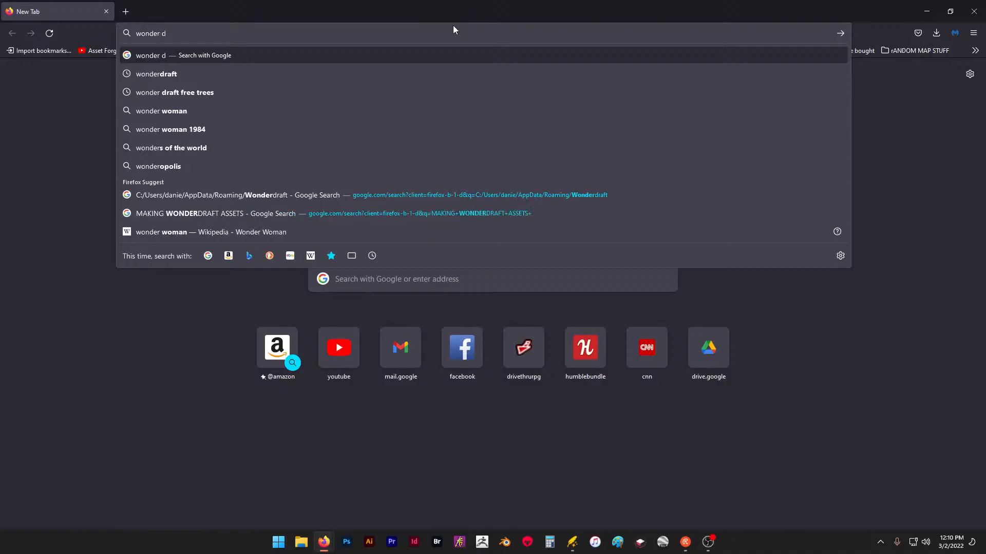
{"action": "type", "text": "raft assets"}
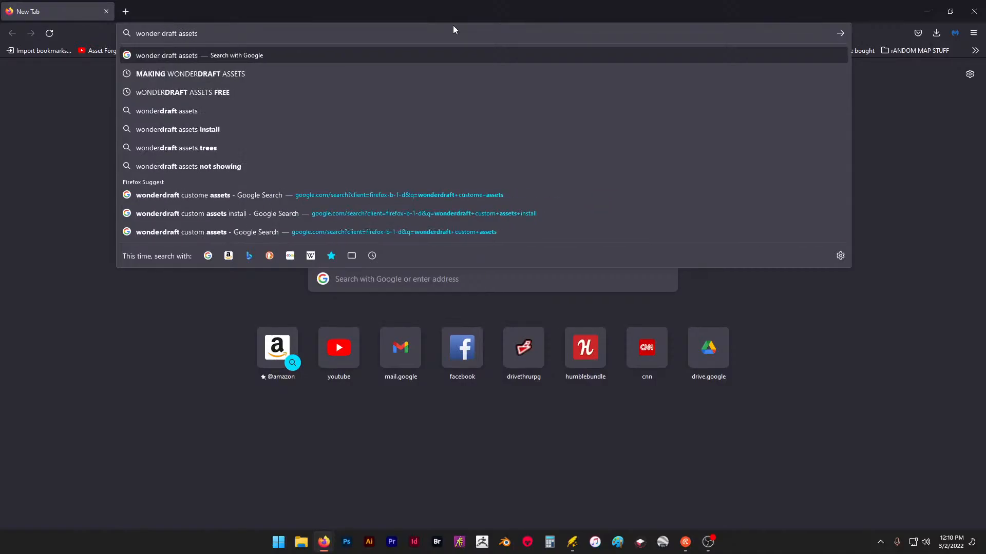
{"action": "key", "text": "Return"}
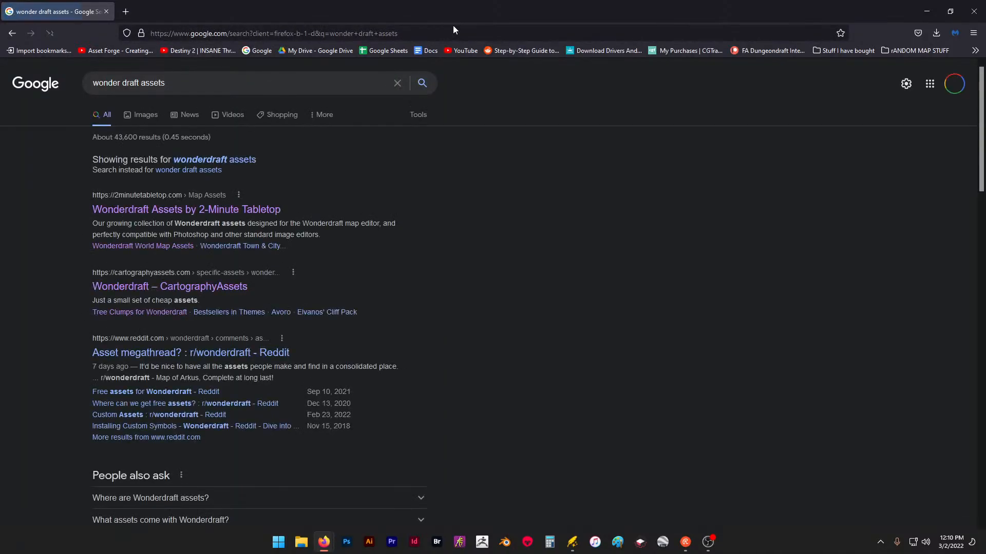
- Examine the Wonderdraft asset packs on the 2-Minute Tabletop site and return to the search results
{"action": "left_click", "coordinate": [225, 209]}
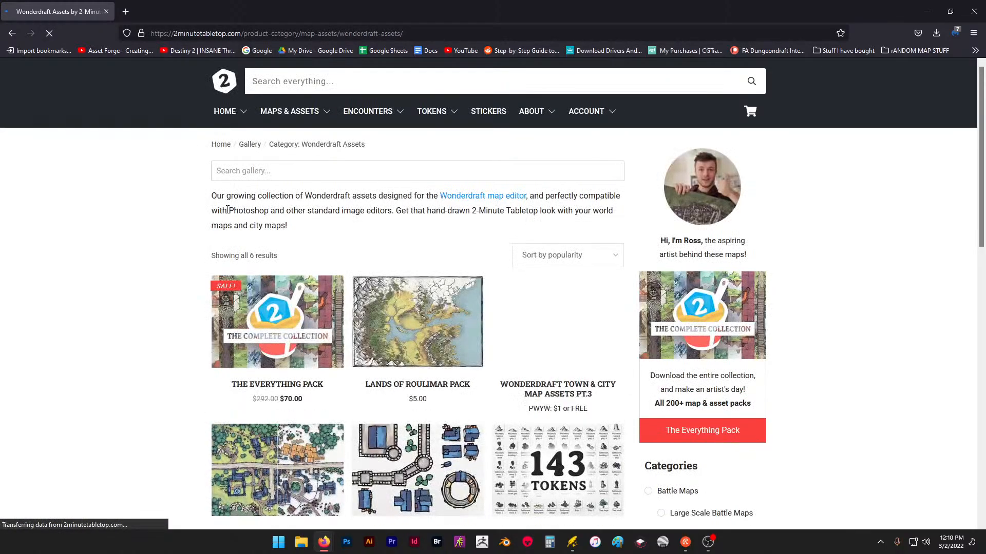
{"action": "scroll", "coordinate": [336, 347], "scroll_direction": "down", "scroll_amount": 5}
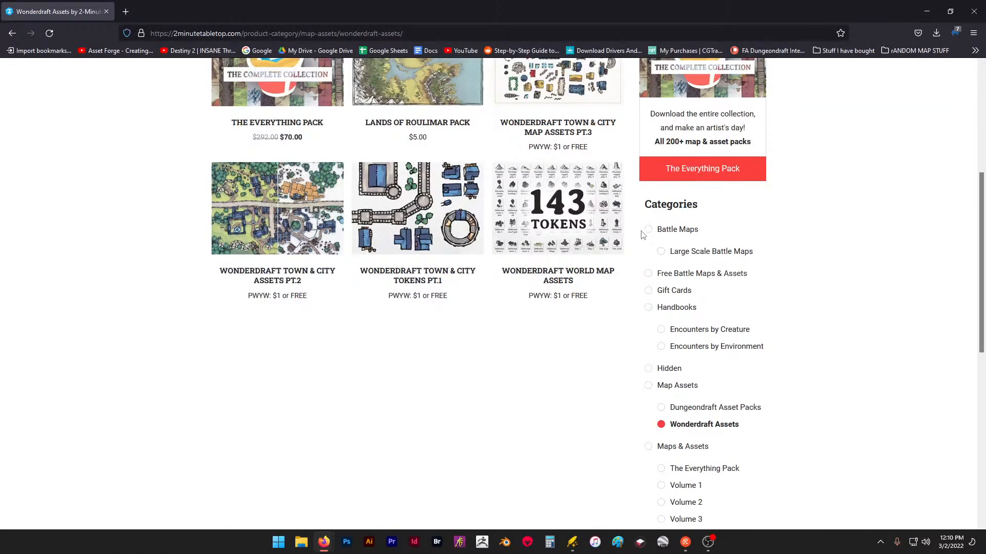
{"action": "scroll", "coordinate": [568, 346], "scroll_direction": "up", "scroll_amount": 4}
{"action": "scroll", "coordinate": [465, 141], "scroll_direction": "up", "scroll_amount": 1}
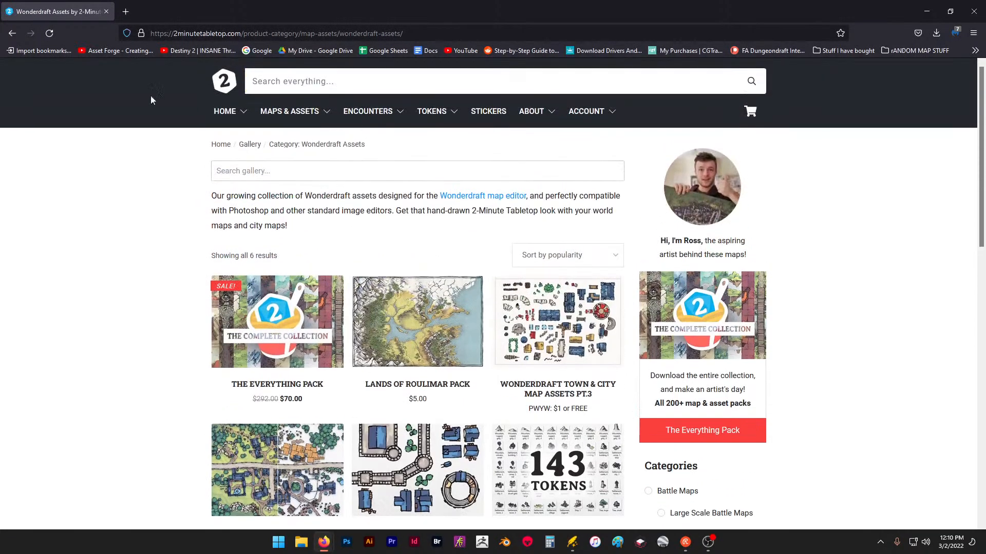
{"action": "left_click", "coordinate": [12, 32]}
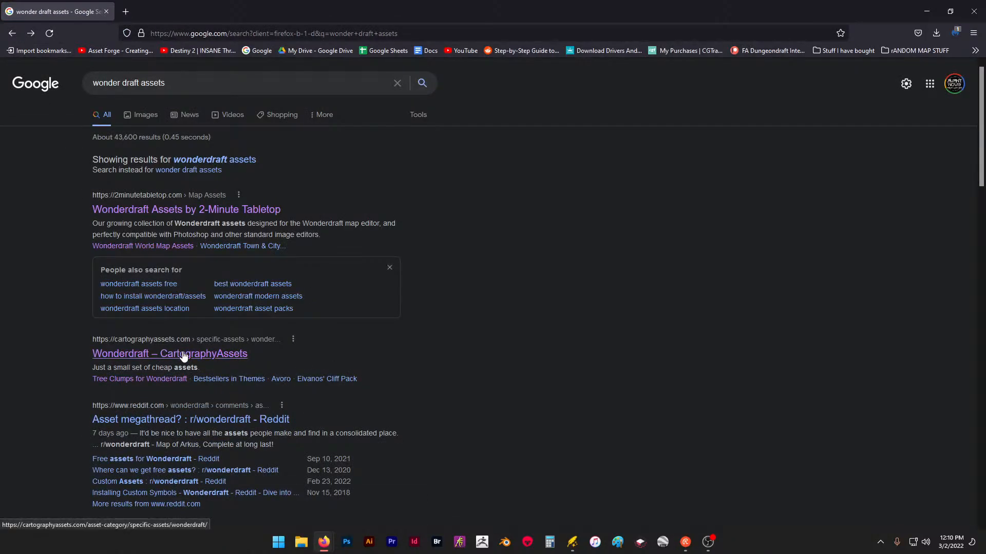
- Open the Wonderdraft category on CartographyAssets and look through the listed asset packs
{"action": "left_click", "coordinate": [183, 353]}
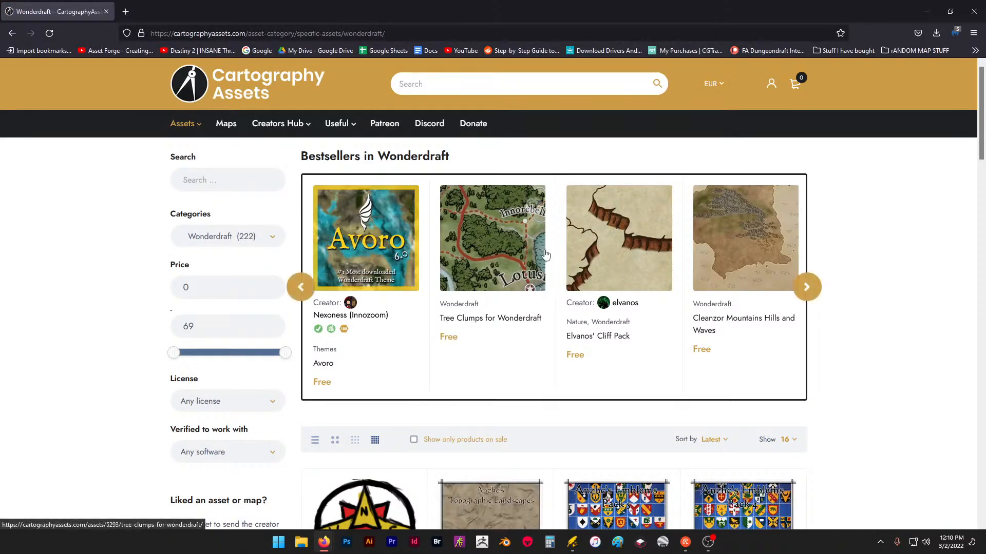
{"action": "scroll", "coordinate": [677, 290], "scroll_direction": "down", "scroll_amount": 4}
{"action": "scroll", "coordinate": [677, 290], "scroll_direction": "down", "scroll_amount": 13}
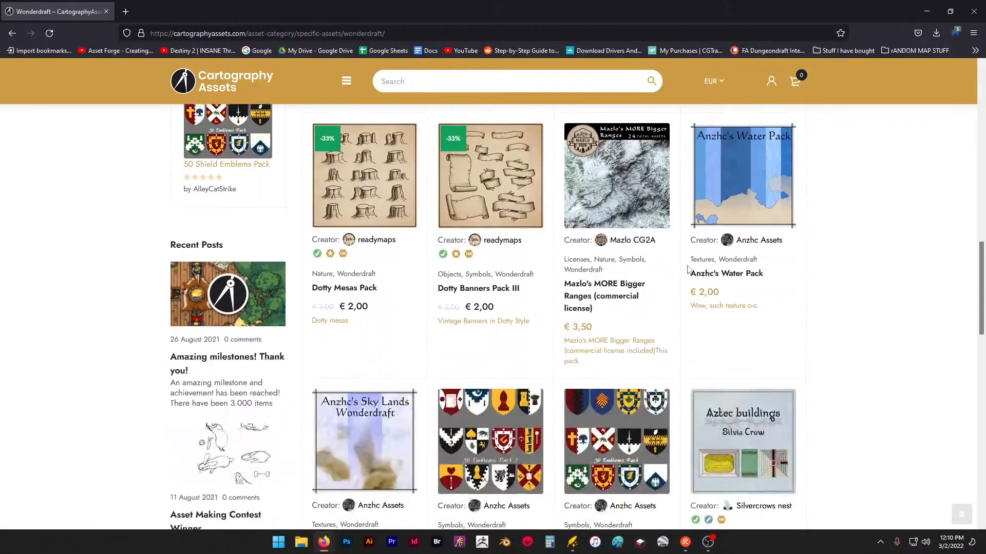
{"action": "scroll", "coordinate": [688, 269], "scroll_direction": "up", "scroll_amount": 2}
- Examine the preview images of Mazlo's MORE Bigger Ranges (commercial license), close the page and return to Wonderdraft
{"action": "left_click", "coordinate": [625, 284]}
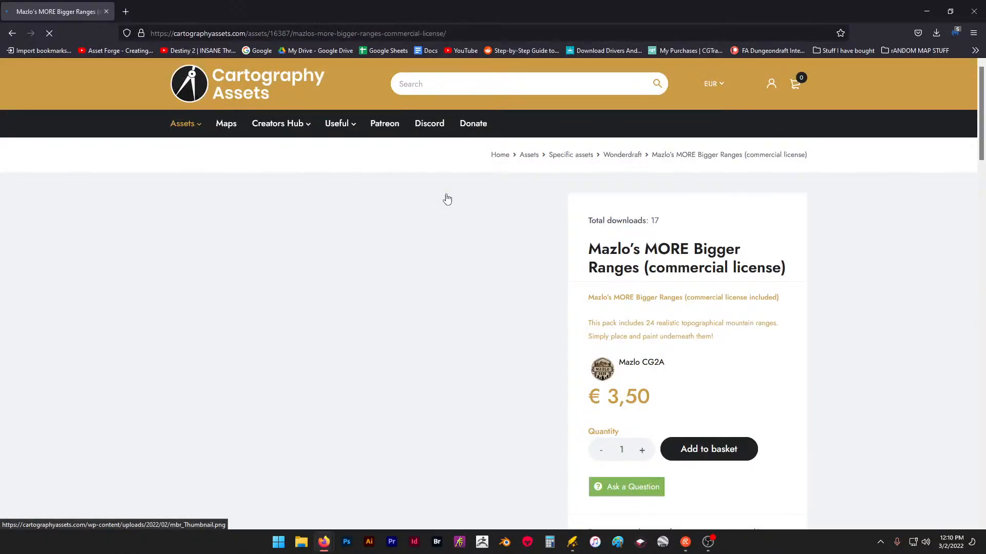
{"action": "scroll", "coordinate": [445, 202], "scroll_direction": "down", "scroll_amount": 3}
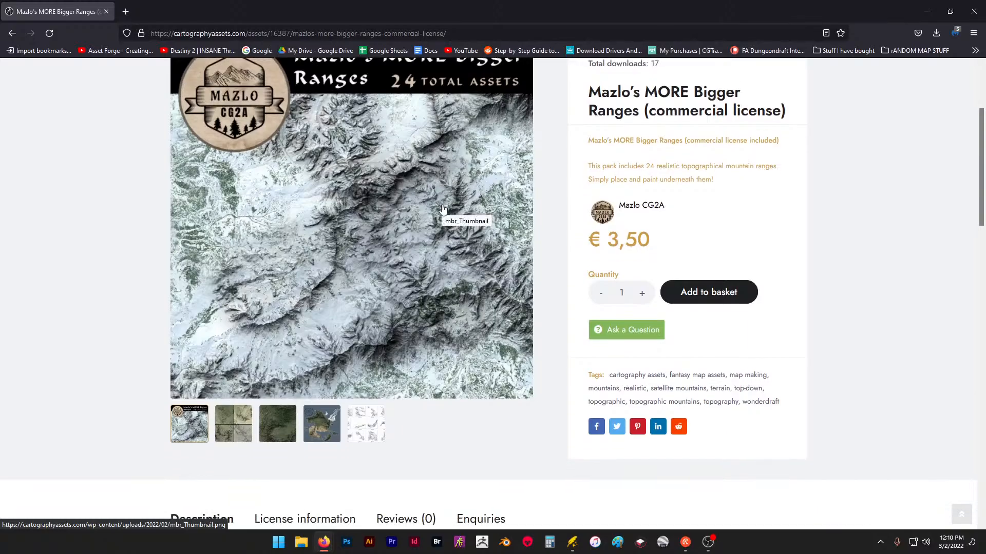
{"action": "scroll", "coordinate": [442, 208], "scroll_direction": "up", "scroll_amount": 1}
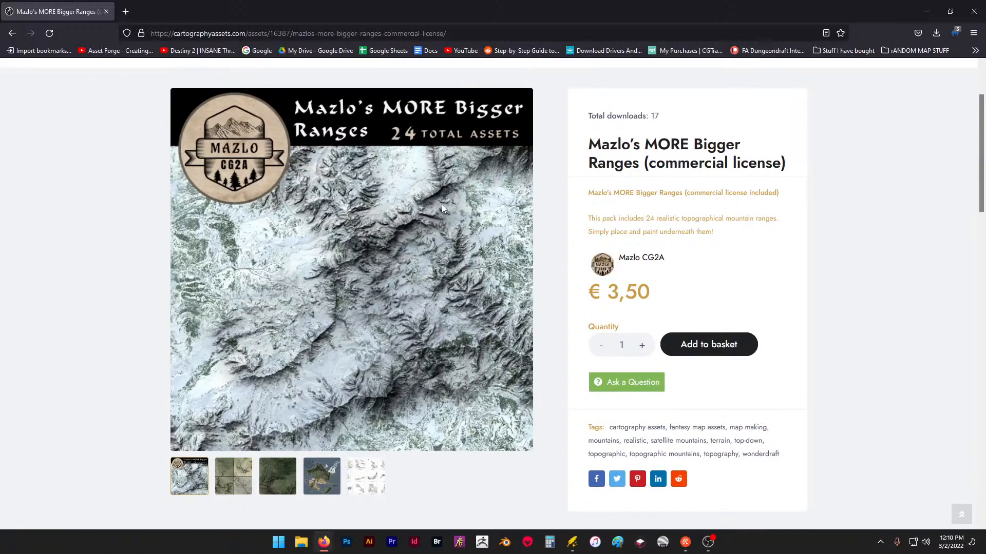
{"action": "scroll", "coordinate": [362, 215], "scroll_direction": "down", "scroll_amount": 1}
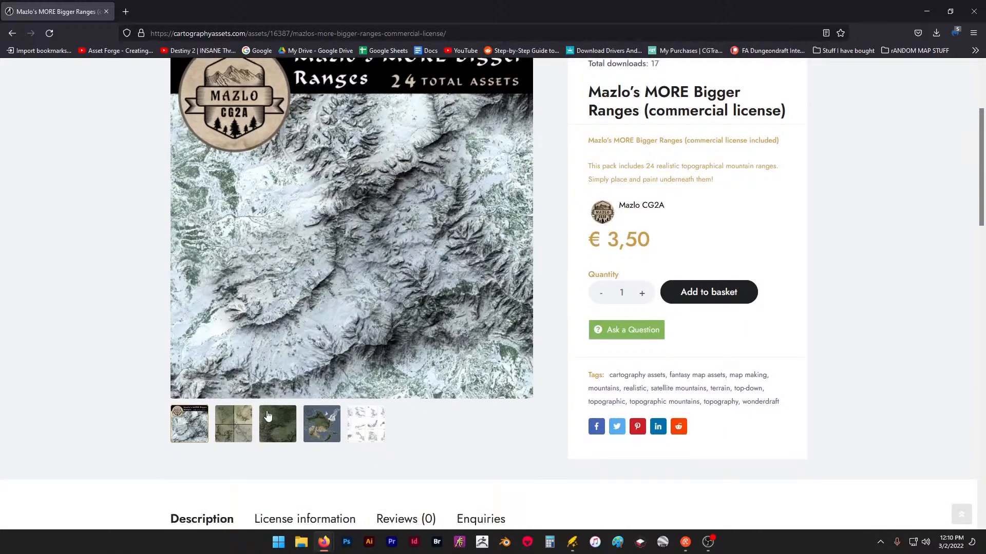
{"action": "left_click", "coordinate": [222, 416]}
{"action": "left_click", "coordinate": [271, 427]}
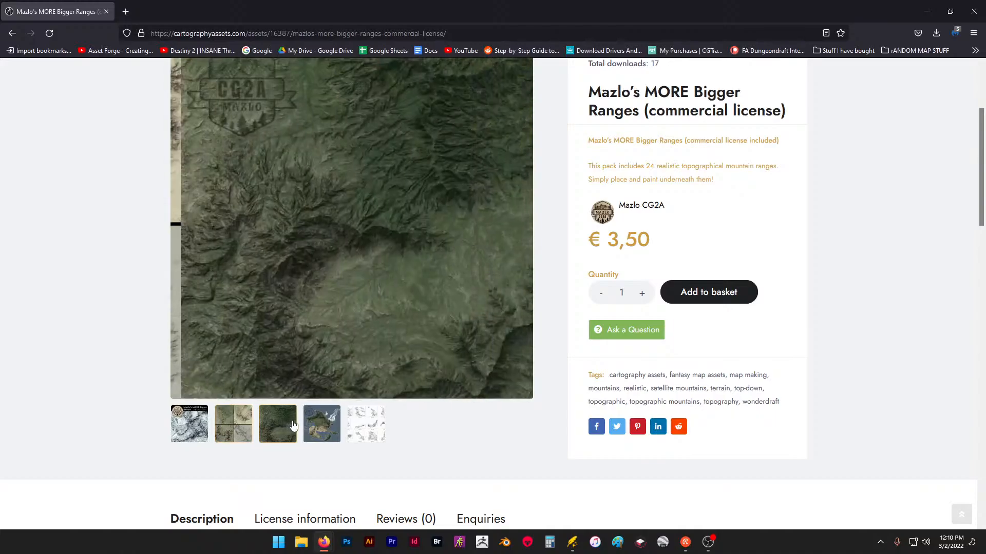
{"action": "left_click", "coordinate": [215, 431]}
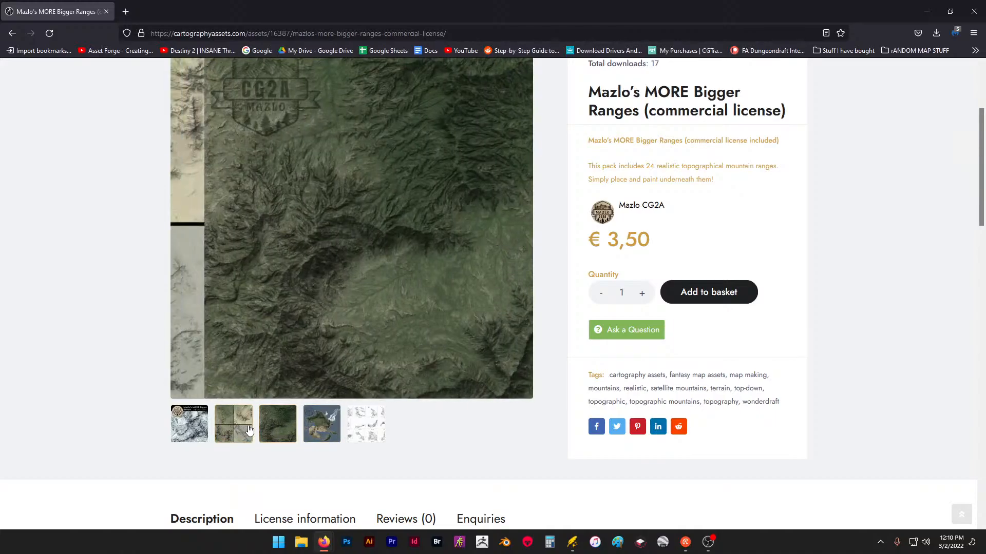
{"action": "left_click", "coordinate": [203, 428]}
{"action": "left_click", "coordinate": [319, 428]}
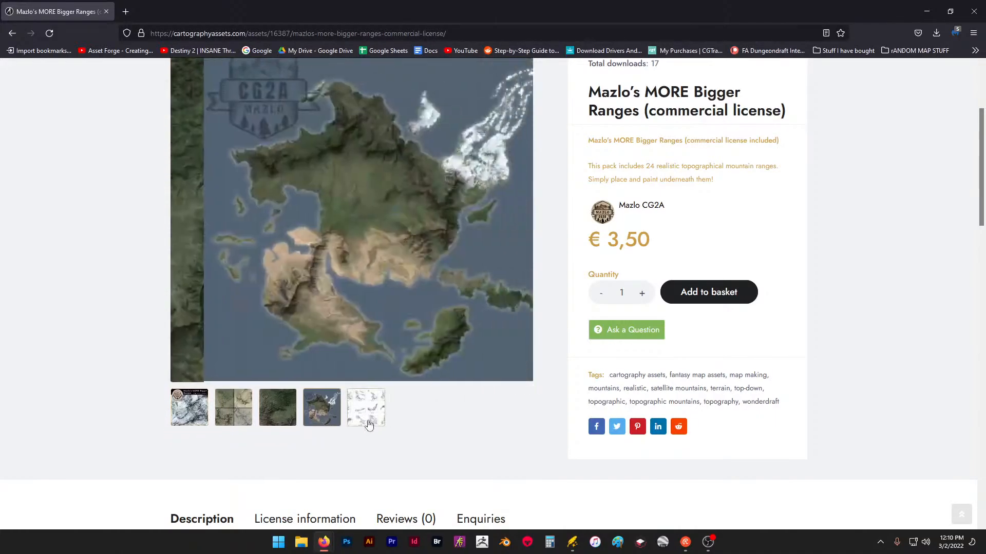
{"action": "left_click", "coordinate": [280, 413]}
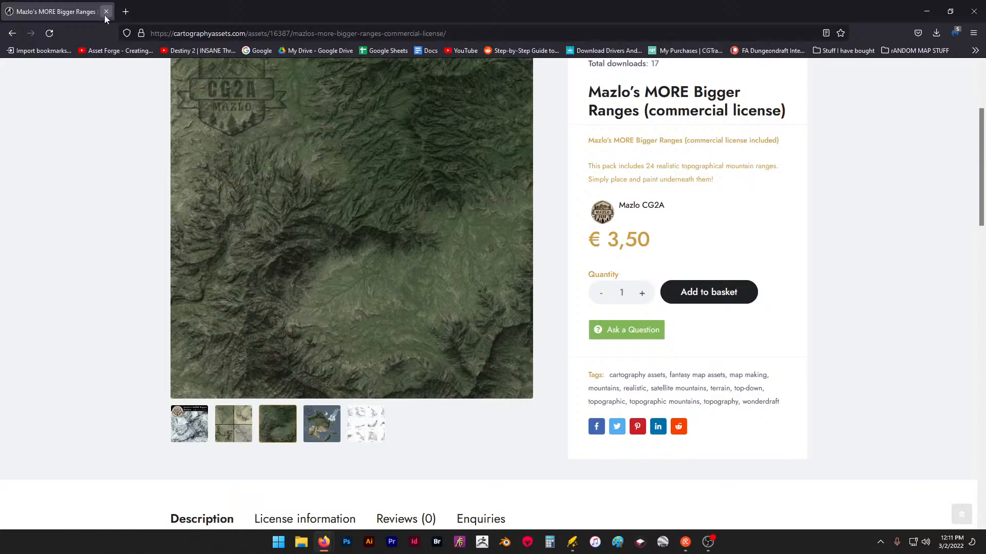
{"action": "left_click", "coordinate": [106, 12]}
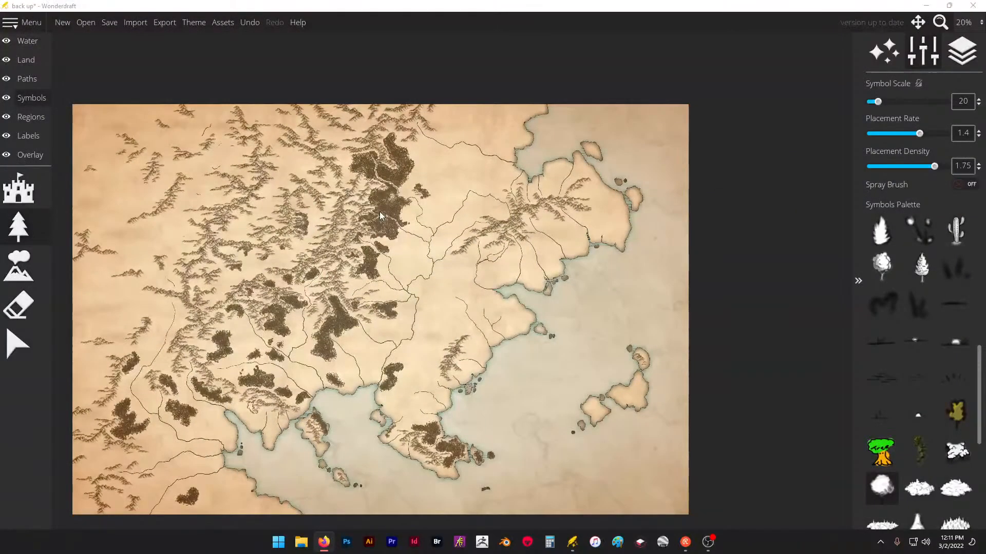